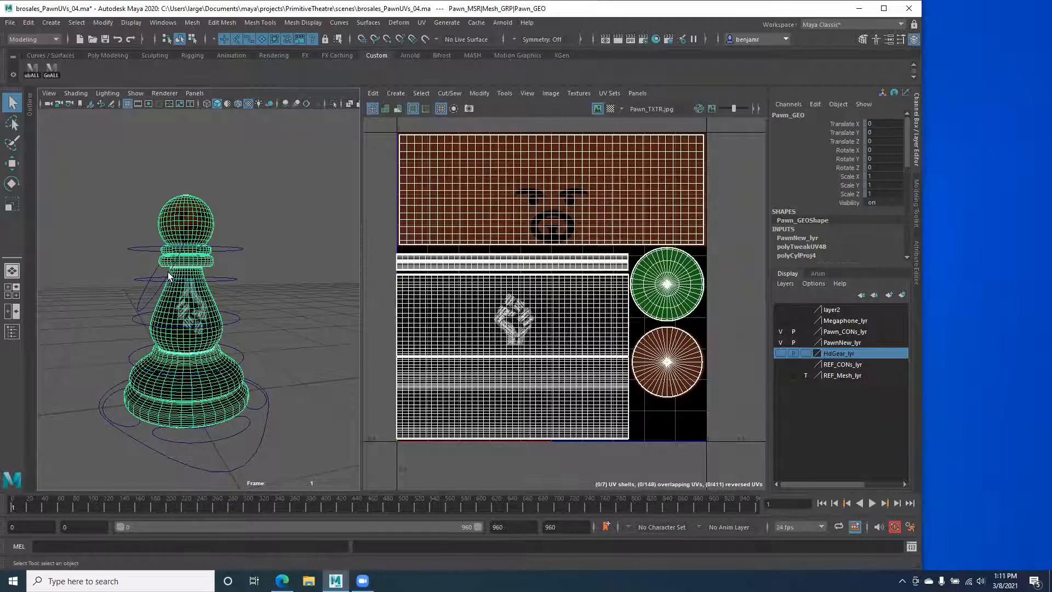
Step: Hide the Pawn_CONs_lyr control curves, then reselect the pawn to display its UV layout
left_click_drag(137, 343, 159, 325, "alt")
left_click(780, 332)
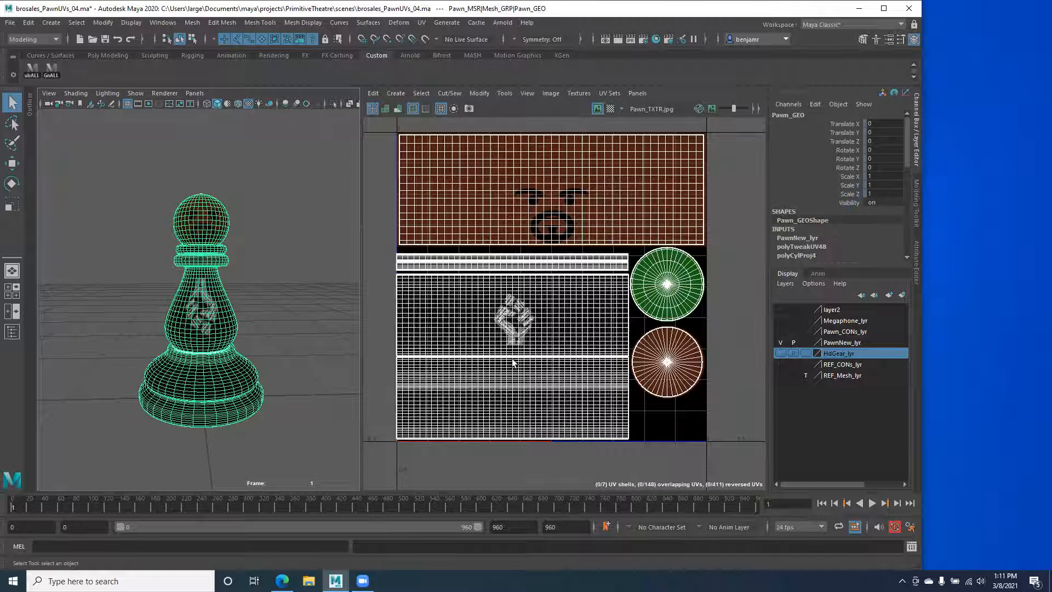
middle_click_drag(447, 309, 460, 323, "alt")
right_click_drag(460, 322, 503, 335, "alt")
right_click_drag(149, 307, 210, 329, "alt")
left_click_drag(211, 330, 128, 244, "alt")
left_click(116, 271)
left_click(212, 291)
left_click(129, 243)
left_click(176, 277)
scroll(214, 260, "down", 2)
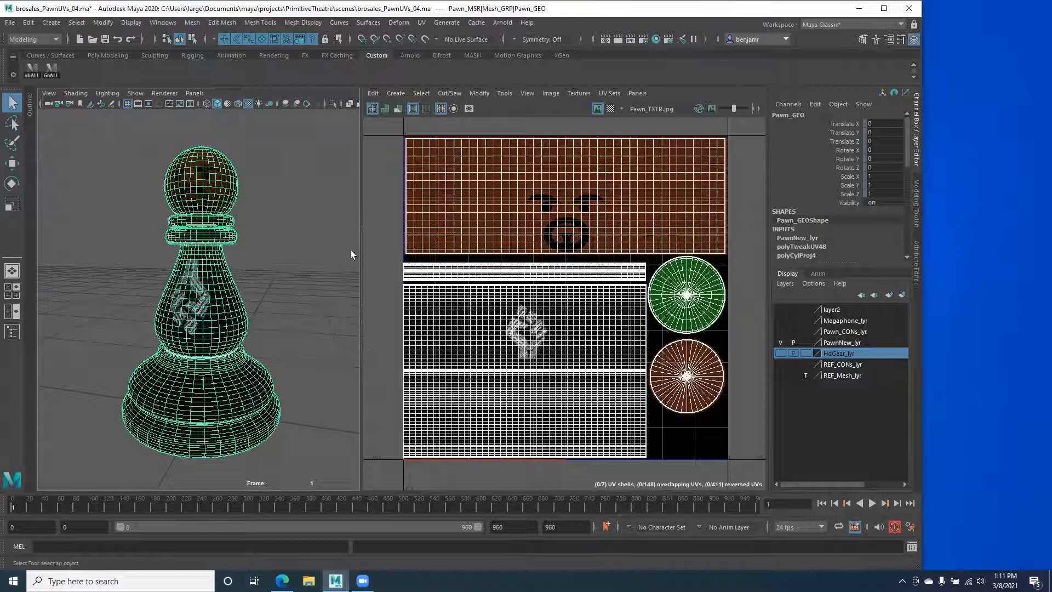
Step: Switch the viewport to Front View and move in close on the pawn
key("space")
left_click_drag(110, 246, 129, 284)
right_click_drag(101, 229, 144, 345, "alt")
middle_click_drag(151, 257, 130, 428, "alt")
middle_click_drag(165, 302, 110, 344, "alt")
Step: Inspect the pawn's collar rings, then frame and zoom out to see the whole pawn
right_click_drag(117, 248, 245, 272, "alt")
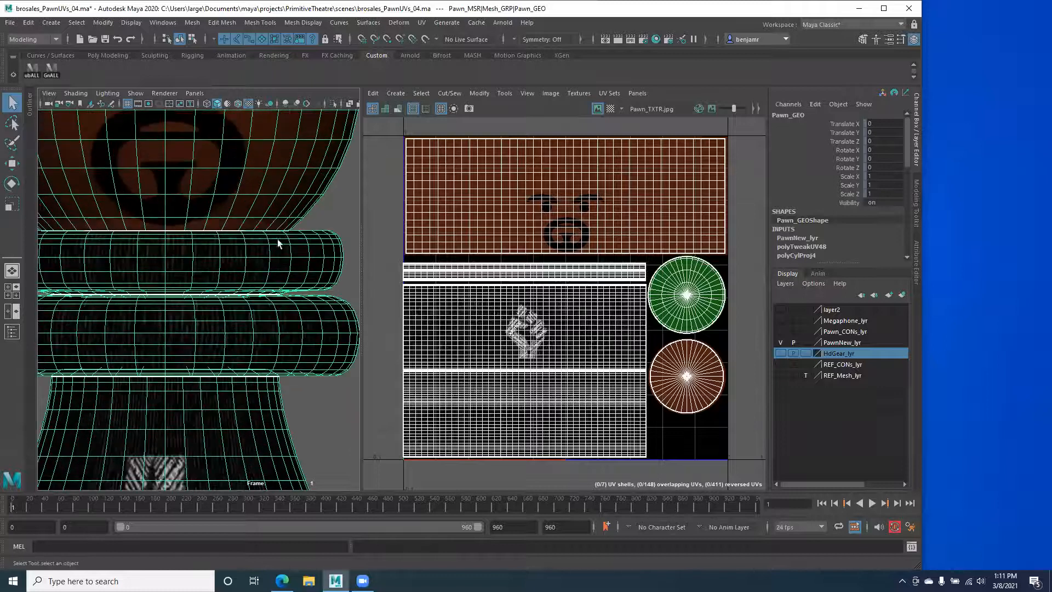
mouse_move(90, 253)
middle_mouse_down("alt")
mouse_move(163, 266)
mouse_move(133, 273)
mouse_move(96, 244)
middle_mouse_up("alt")
middle_click_drag(188, 296, 189, 230, "alt")
middle_click_drag(61, 288, 102, 245, "alt")
key("a")
right_click_drag(168, 296, 249, 381, "alt")
middle_click_drag(184, 398, 112, 277, "alt")
middle_click_drag(75, 378, 179, 381, "alt")
right_click_drag(215, 287, 254, 305, "alt")
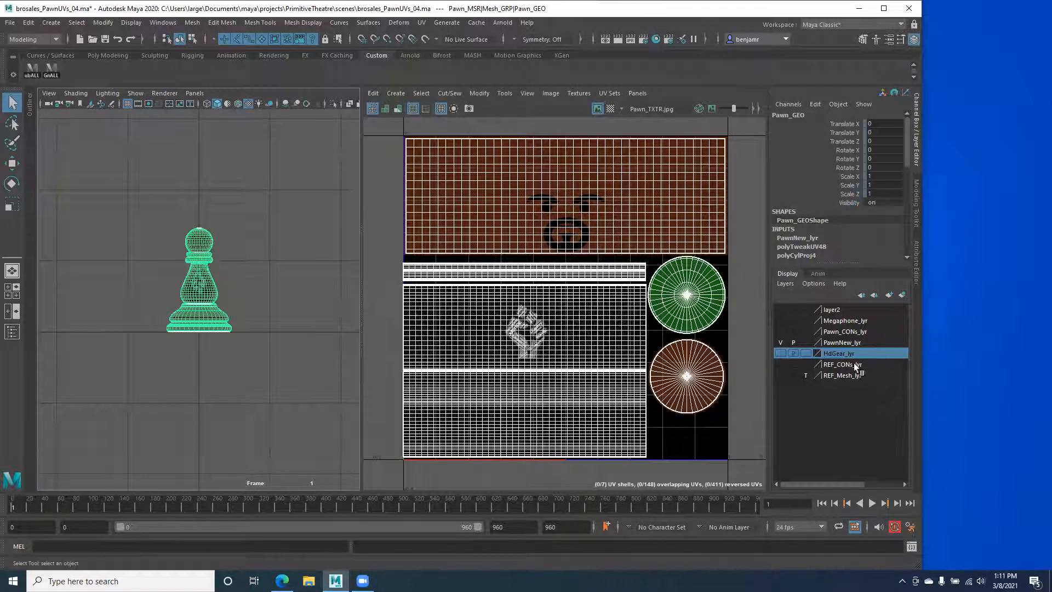
Step: Compare the pawn against the shaded REF_Mesh_lyr, then restore PawnNew_lyr and hide the reference
left_click(783, 373)
left_click(780, 342)
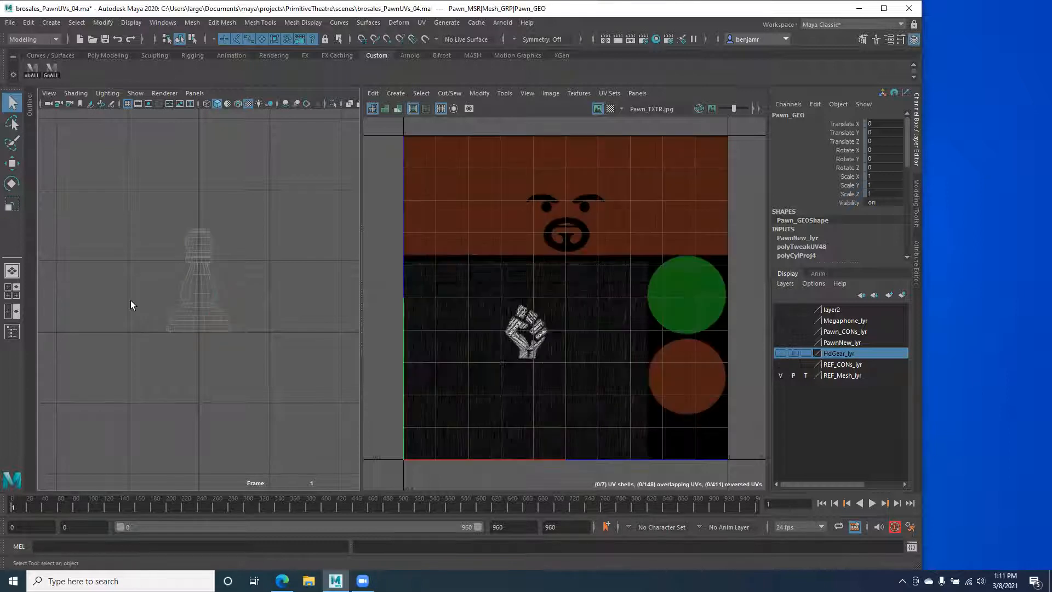
left_click(183, 283)
left_click(805, 375)
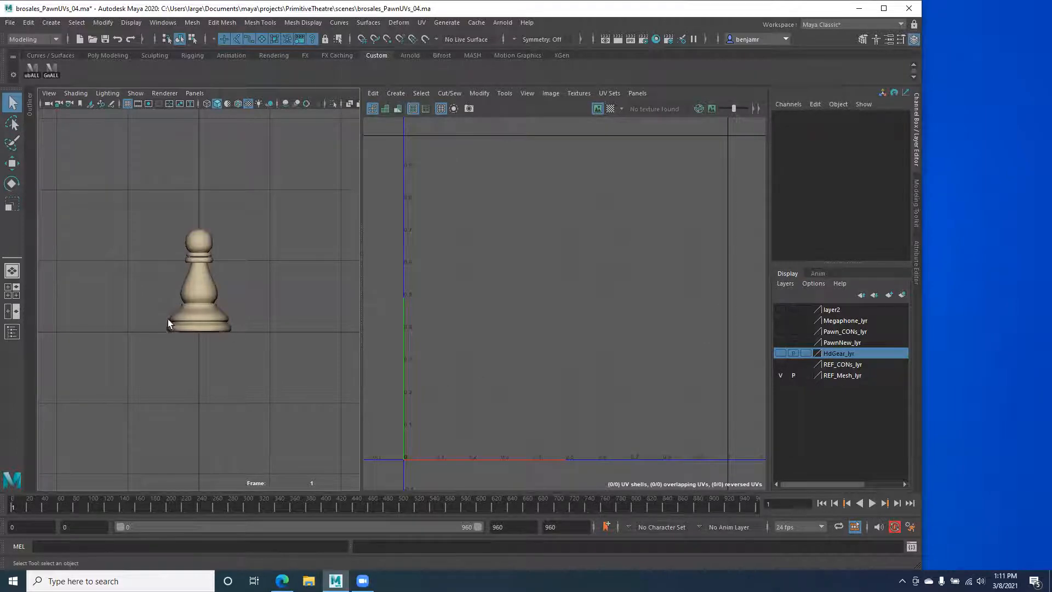
left_click_drag(166, 312, 187, 351)
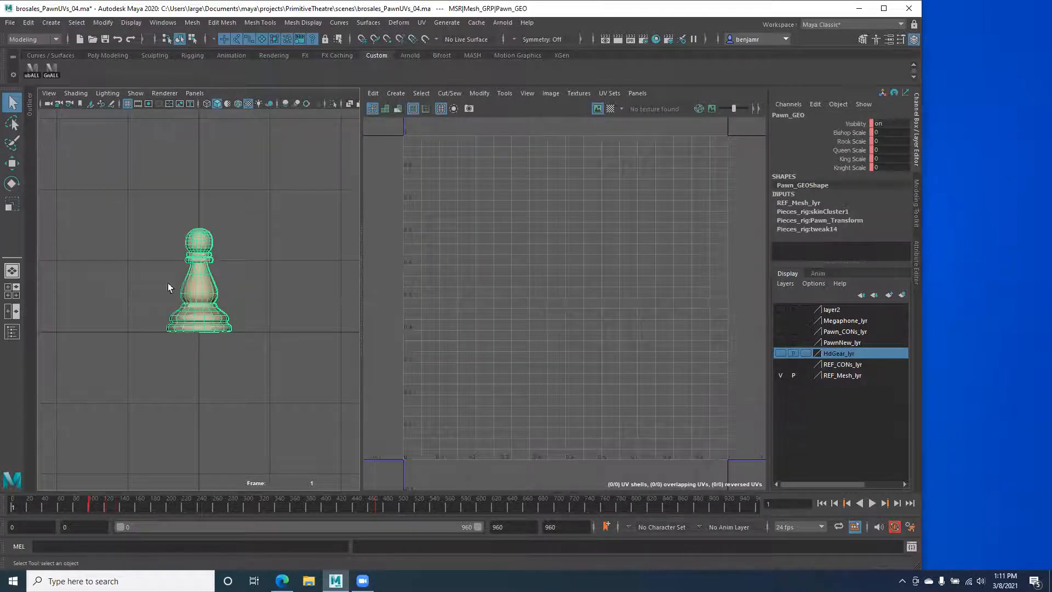
left_click(783, 376)
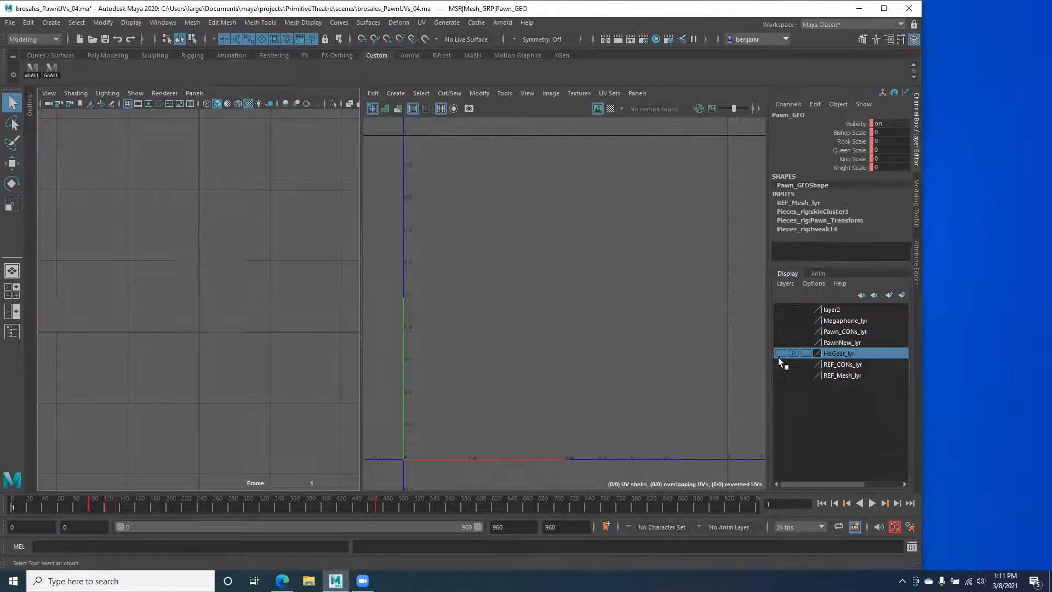
left_click(780, 342)
Step: Select Pawn_GEO, switch to UV mode and select all seven UV shells
left_click(201, 283)
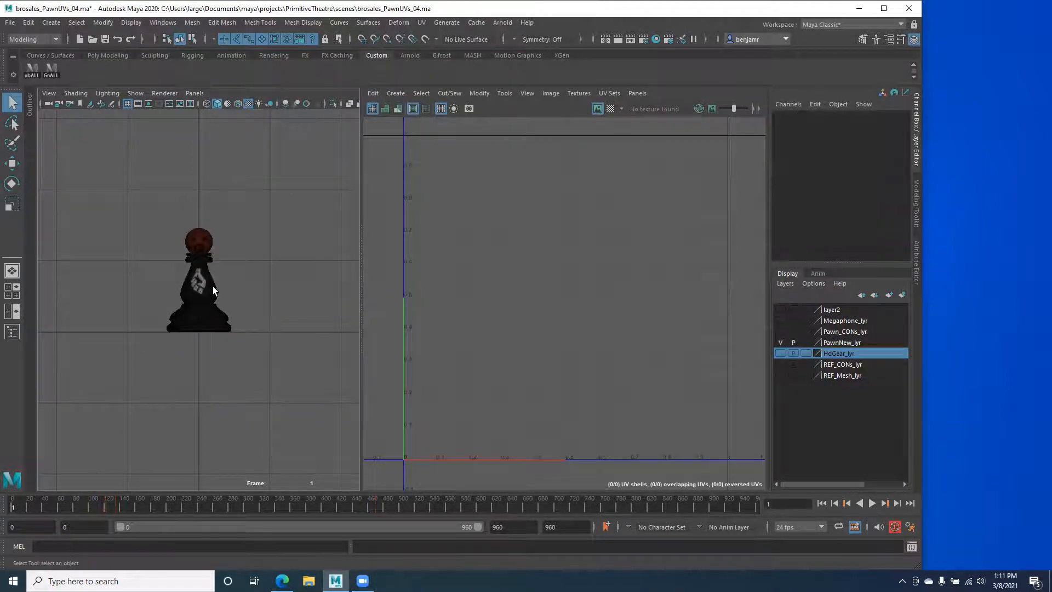
right_click_drag(201, 283, 163, 240)
left_click_drag(108, 200, 311, 393)
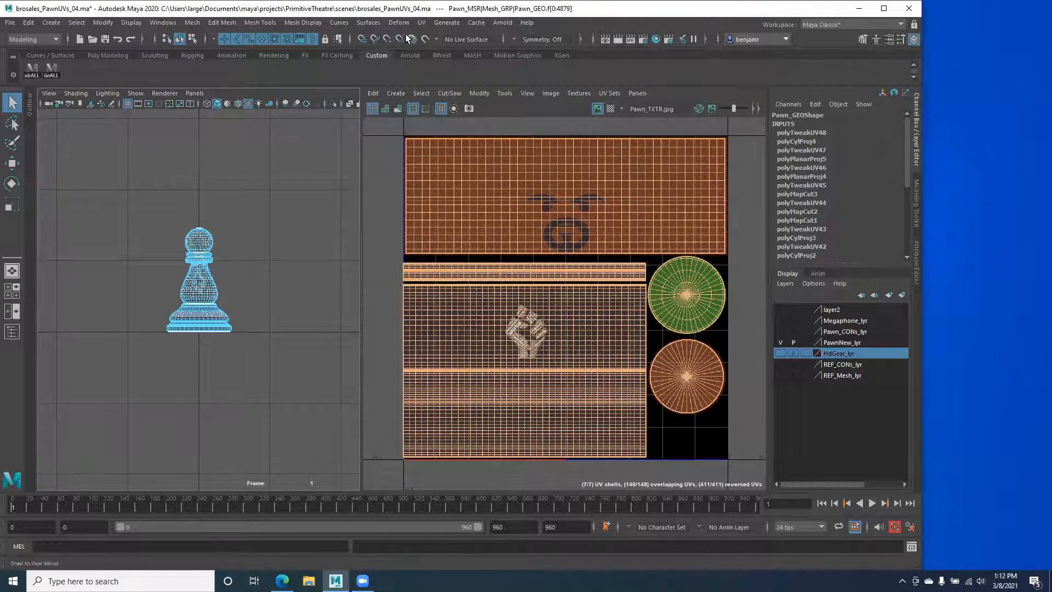
Step: Apply a Spherical UV projection to the pawn from the Poly Modeling shelf
left_click(96, 55)
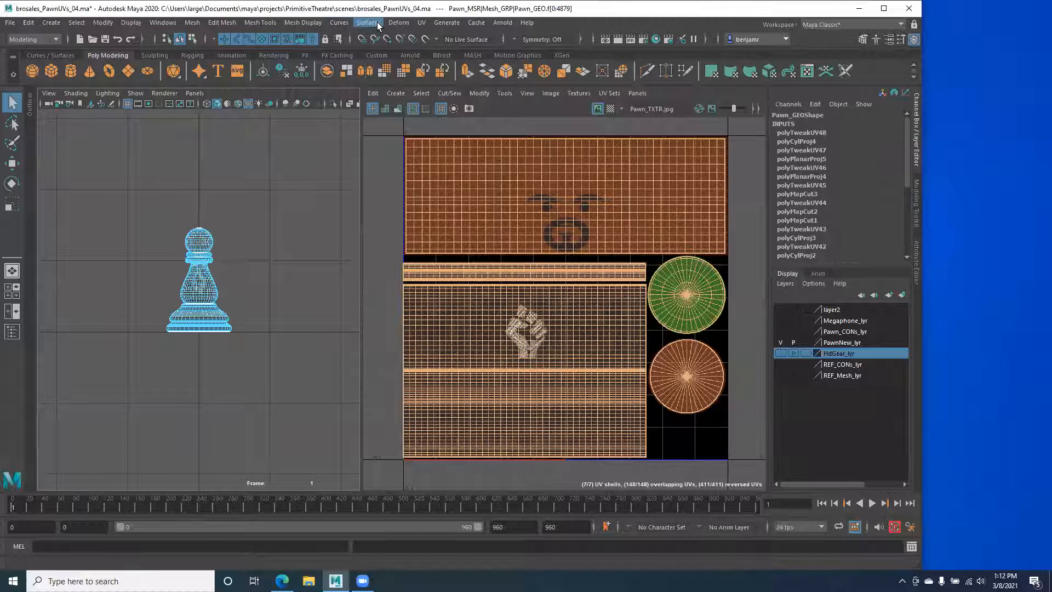
left_click(421, 22)
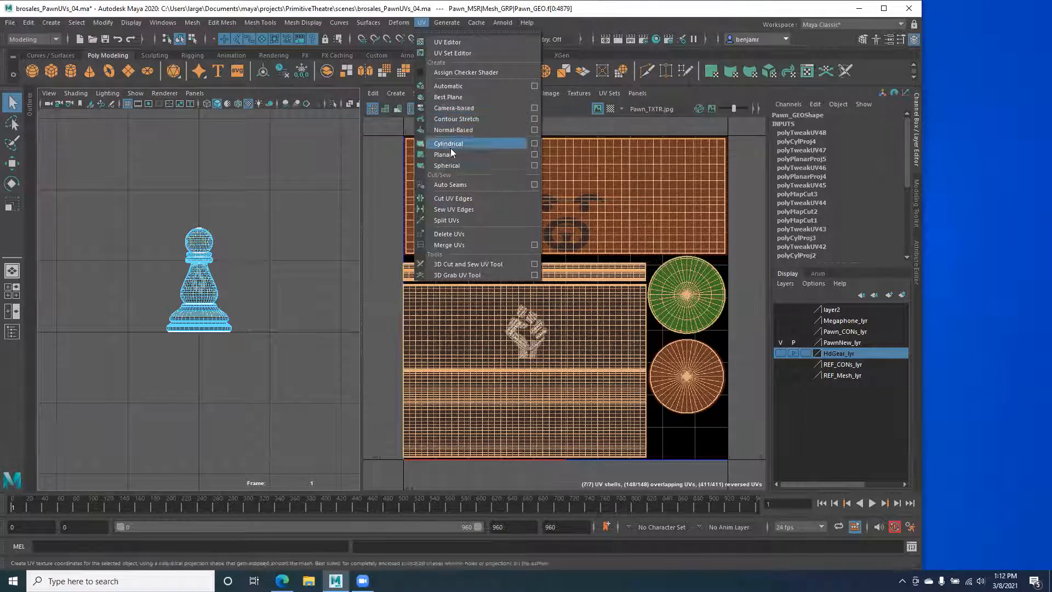
left_click(762, 24)
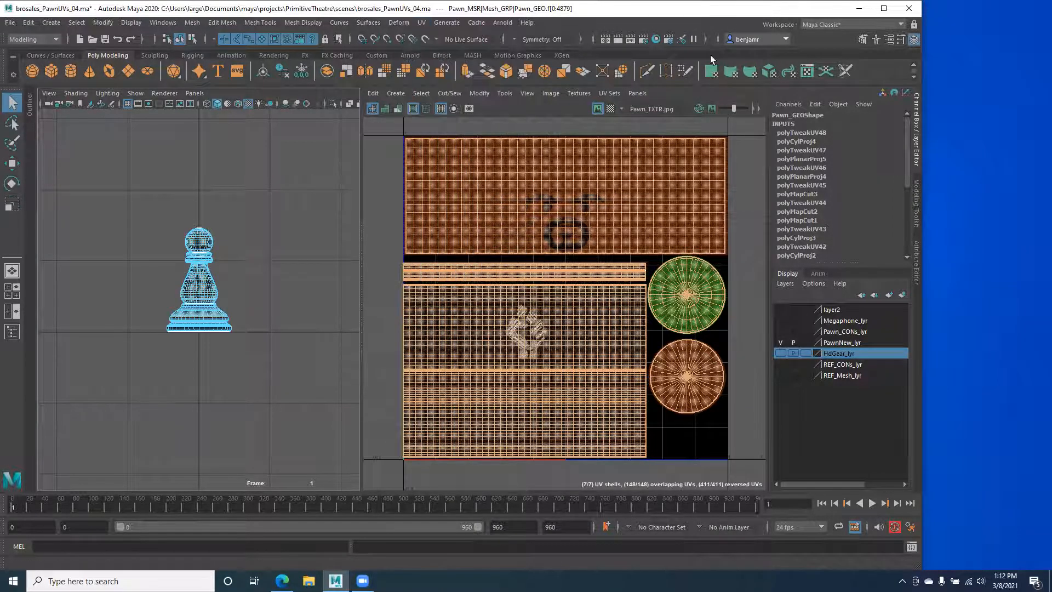
left_click(746, 73)
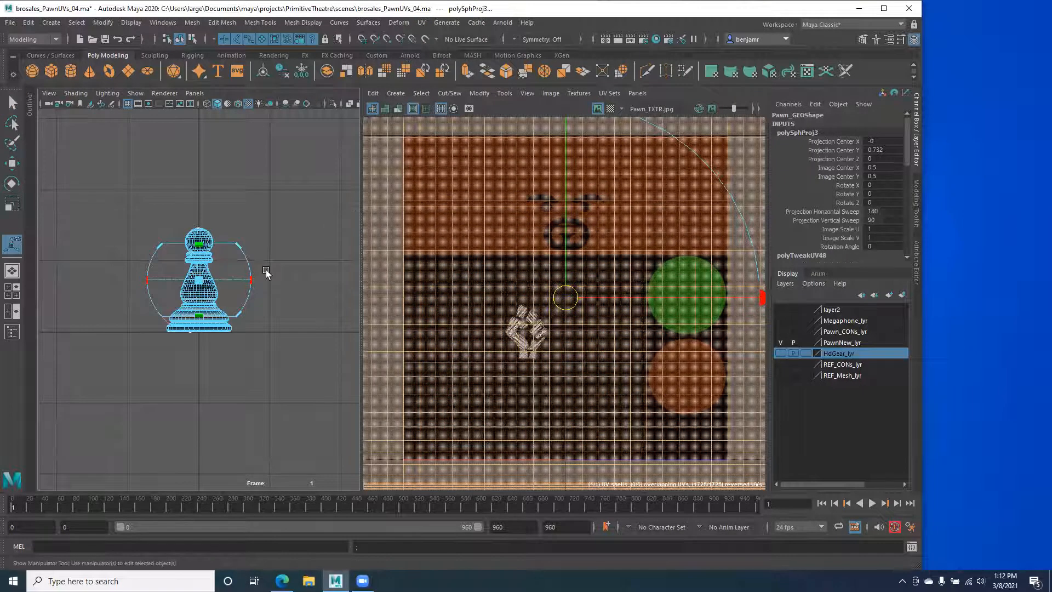
Step: Deselect the projected faces, return to Object Mode and reselect Pawn_GEO
right_click_drag(521, 330, 405, 302, "alt")
right_click_drag(549, 313, 442, 283, "alt")
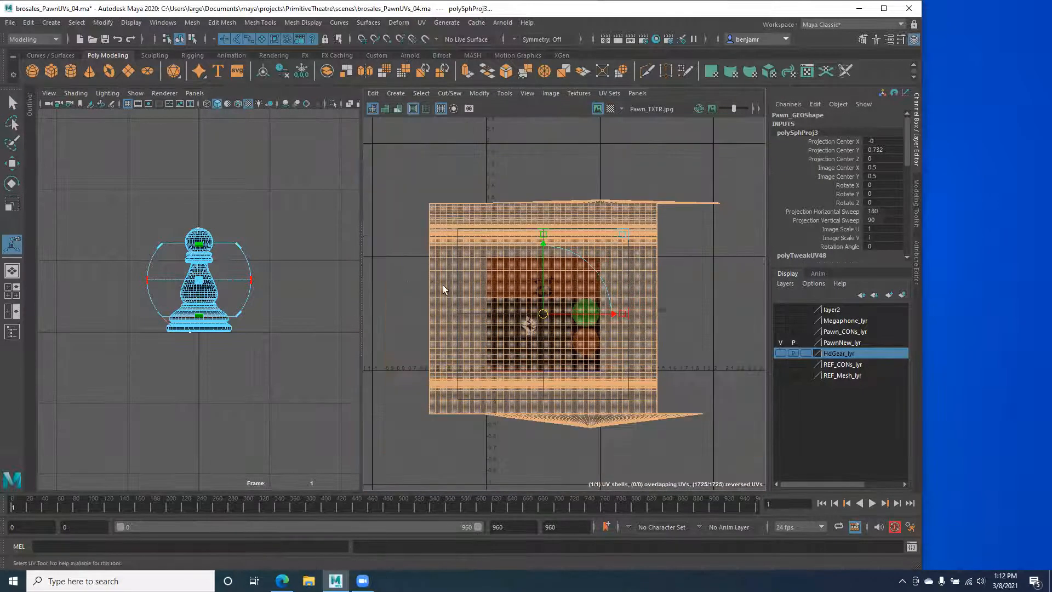
right_click_drag(515, 331, 551, 366)
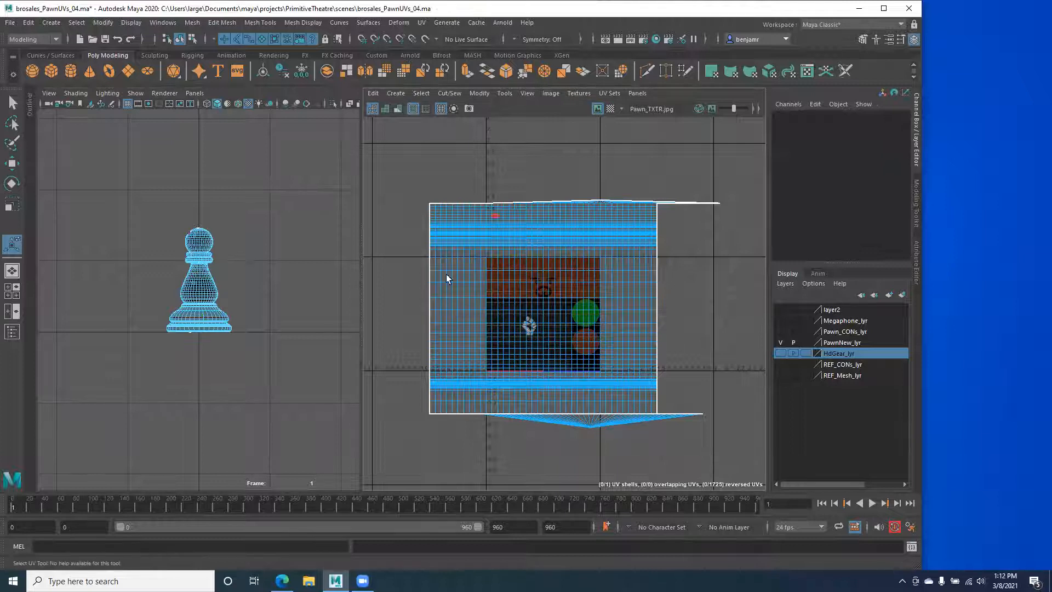
right_click_drag(508, 302, 536, 312, "alt")
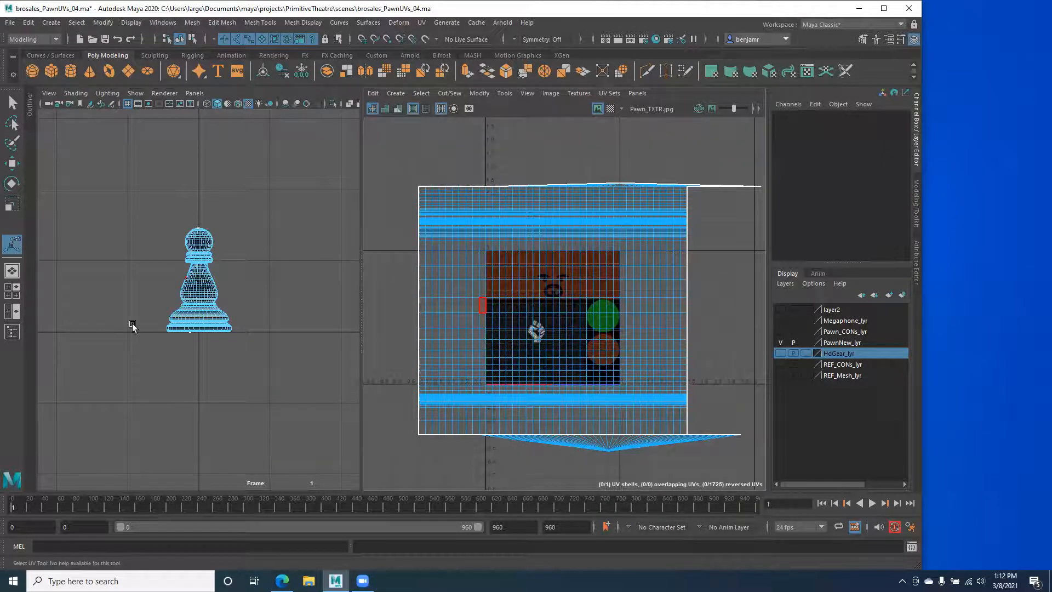
right_click_drag(99, 316, 182, 332, "alt")
right_click_drag(193, 273, 203, 343)
key("q")
left_click(175, 263)
left_click(187, 273)
Step: Back in perspective view, undo the spherical projection with Ctrl+Z and deselect the faces
key("space")
left_click_drag(176, 281, 164, 329)
left_click(94, 236)
left_click_drag(104, 279, 170, 337, "alt")
left_click(166, 293)
left_click(172, 337)
key("ctrl+z")
key("ctrl+z")
key("ctrl+z")
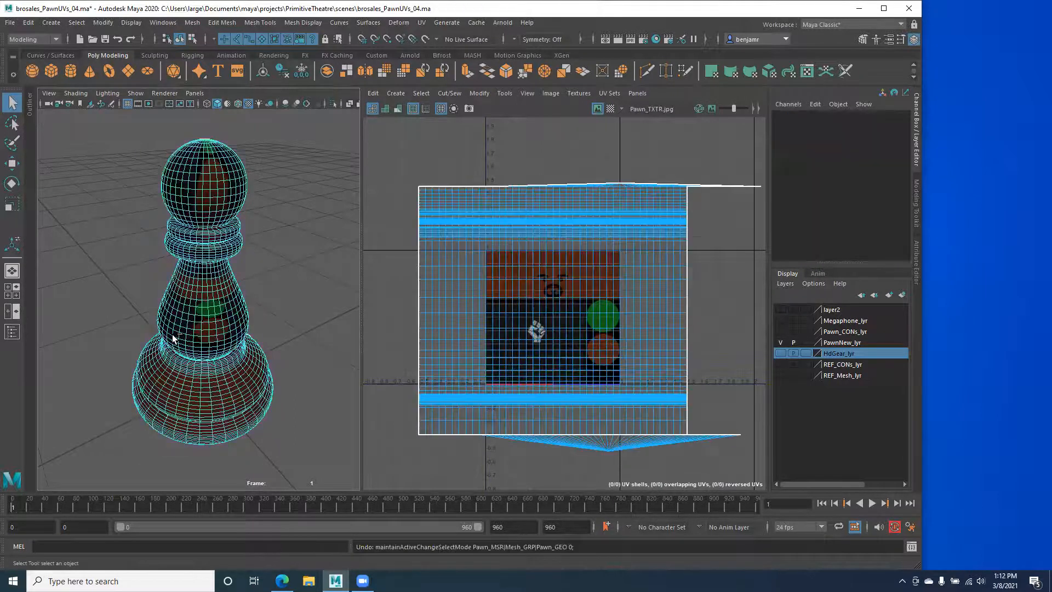
key("ctrl+z")
left_click(125, 240)
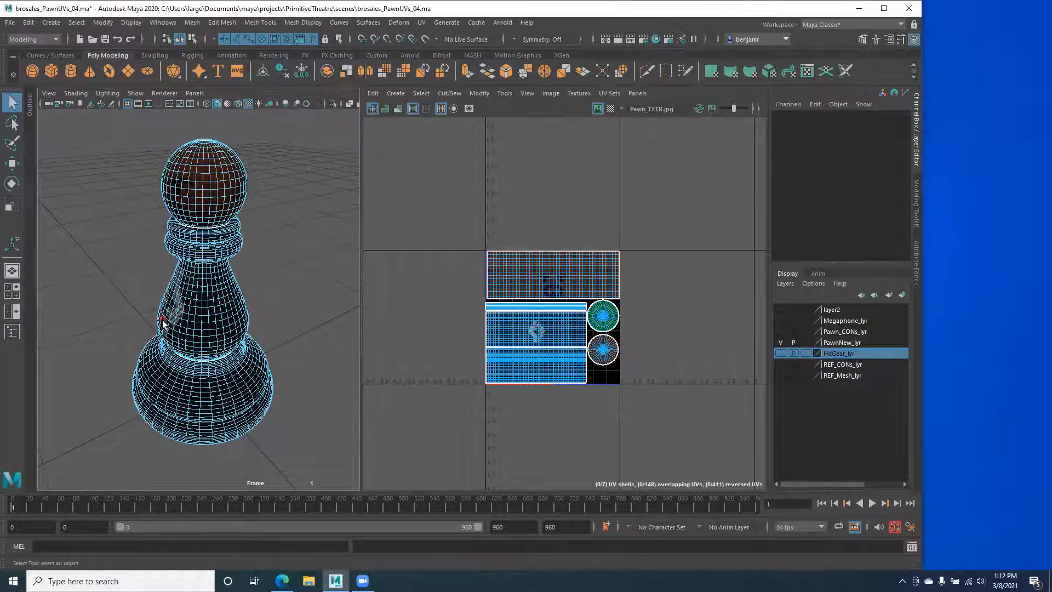
Step: Switch to Front View and set the pawn back to Object Mode
left_click_drag(141, 378, 177, 229, "alt")
key("space")
right_click(176, 229)
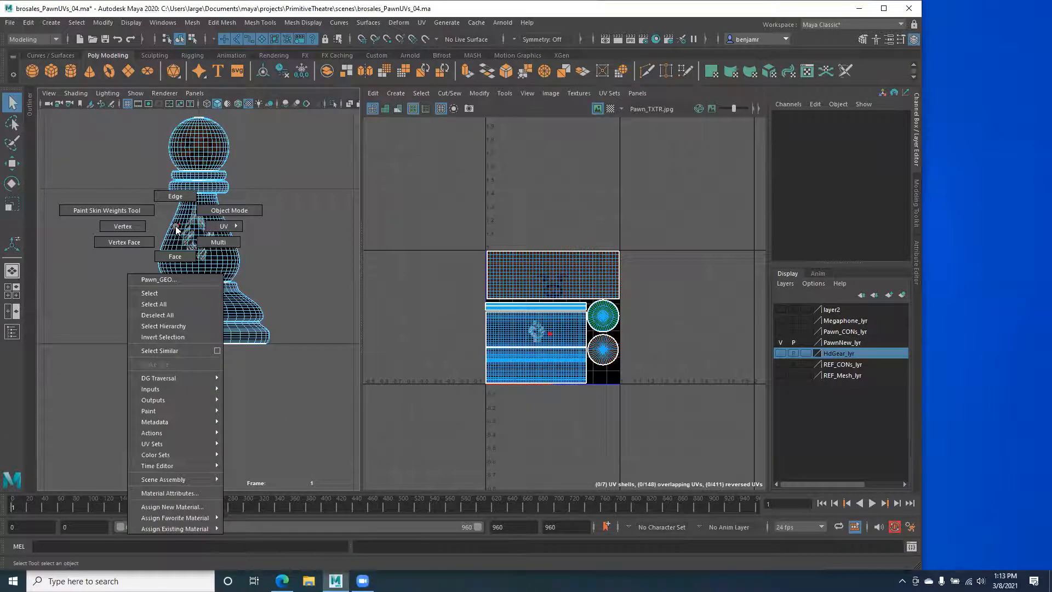
right_click_drag(177, 229, 214, 218)
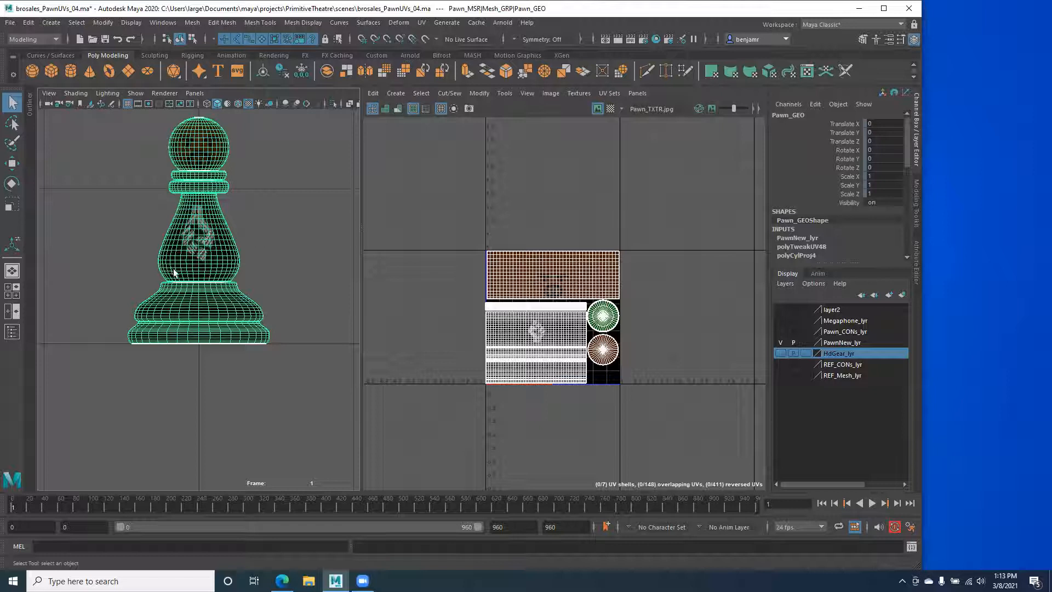
Step: Frame the pawn and choose Assign New Material from its right-click menu
left_click_drag(210, 268, 206, 306, "alt")
scroll(206, 305, "up", 3)
middle_click_drag(194, 313, 185, 279, "alt")
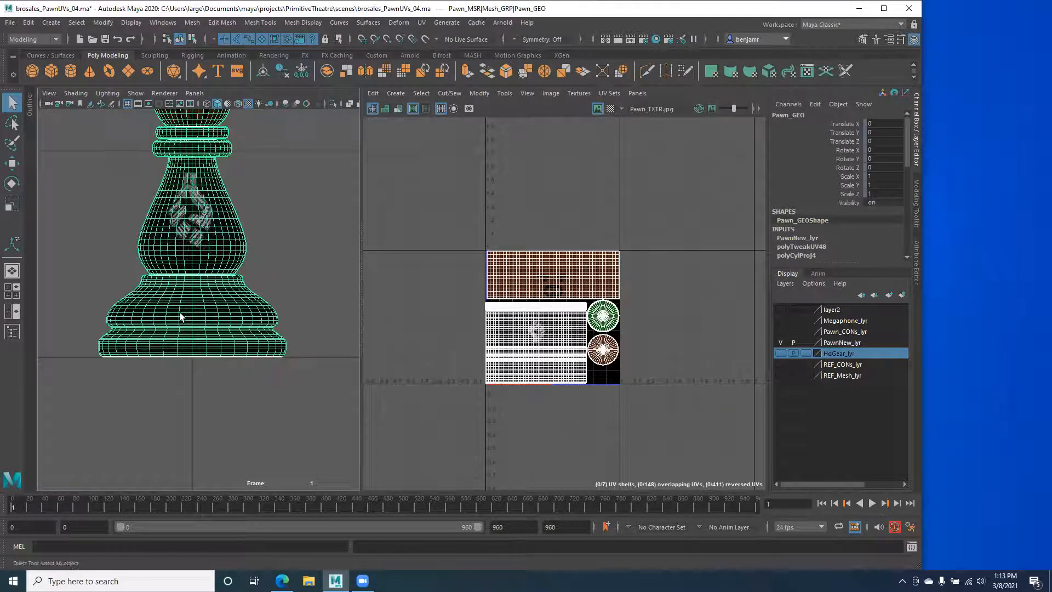
middle_click_drag(165, 231, 172, 297, "alt")
scroll(172, 297, "up", 5)
key("f")
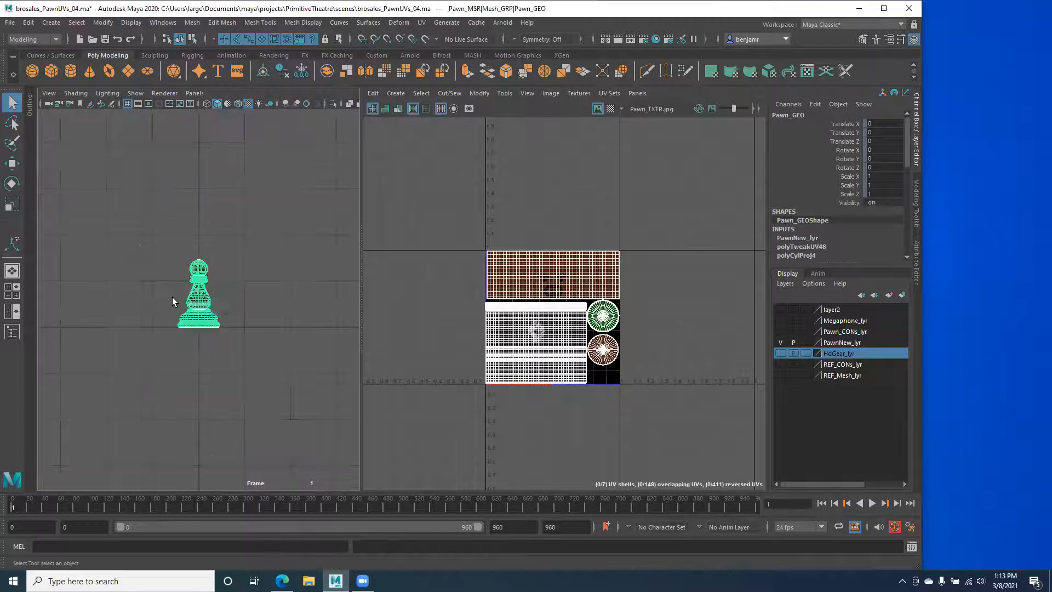
middle_click_drag(174, 294, 170, 305, "alt")
right_click_drag(179, 308, 222, 307, "alt")
middle_click_drag(221, 307, 180, 291, "alt")
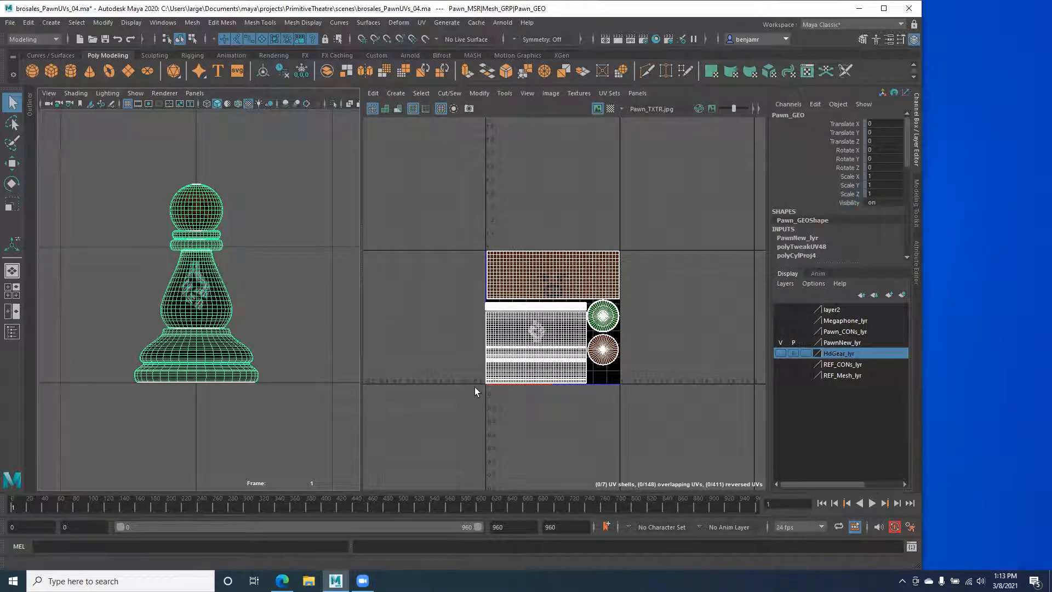
scroll(181, 328, "up", 4)
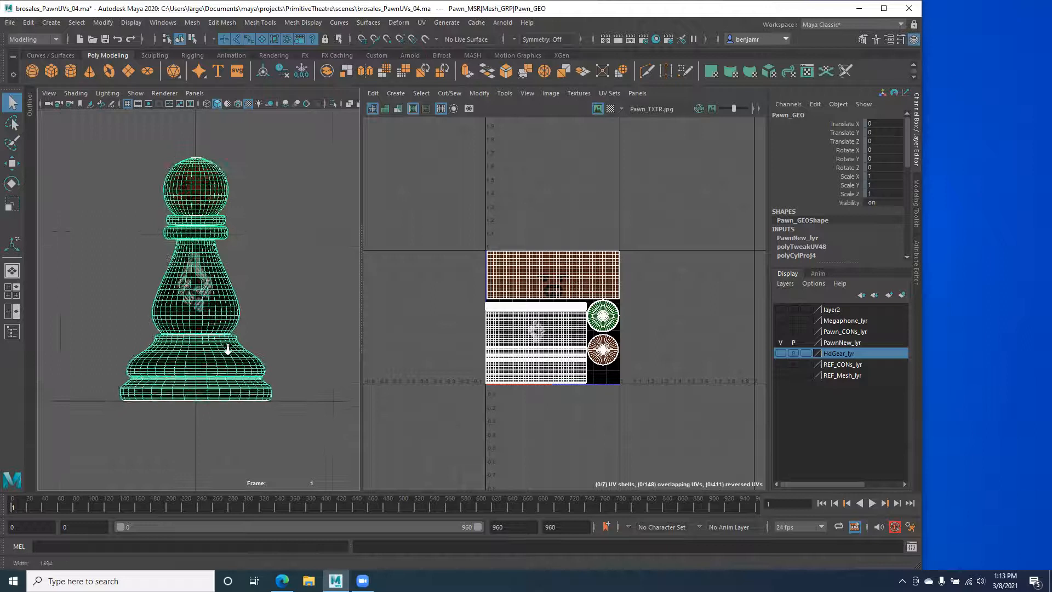
scroll(505, 291, "up", 3)
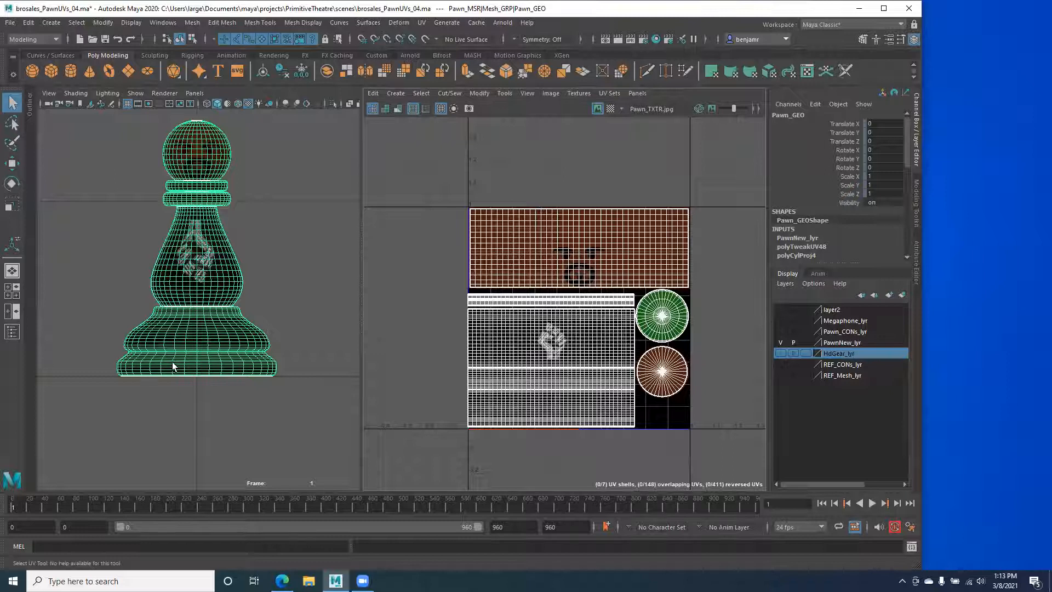
right_click_drag(190, 315, 190, 283)
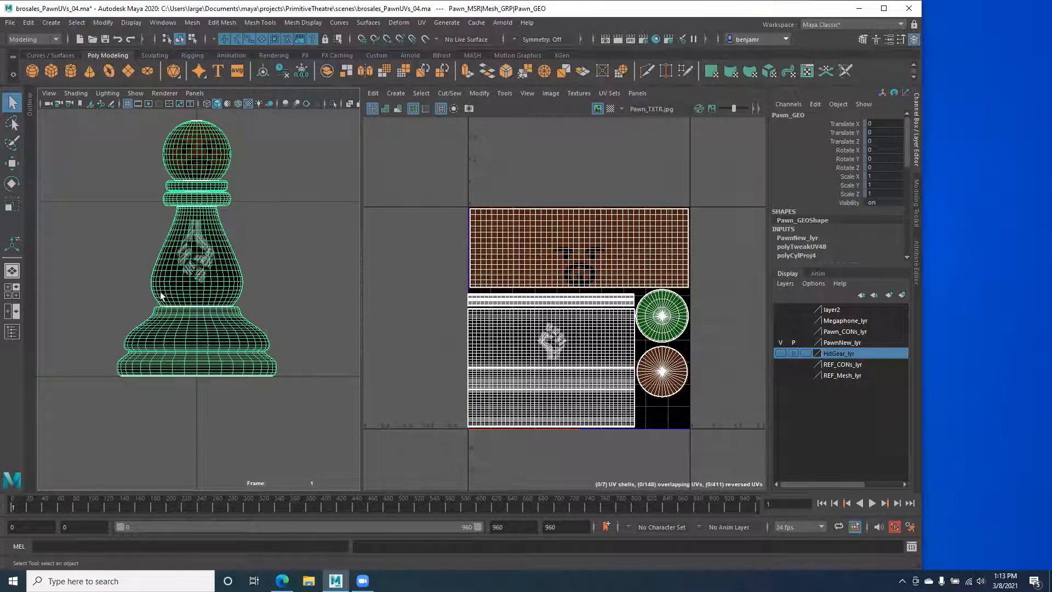
right_click_drag(173, 272, 151, 553)
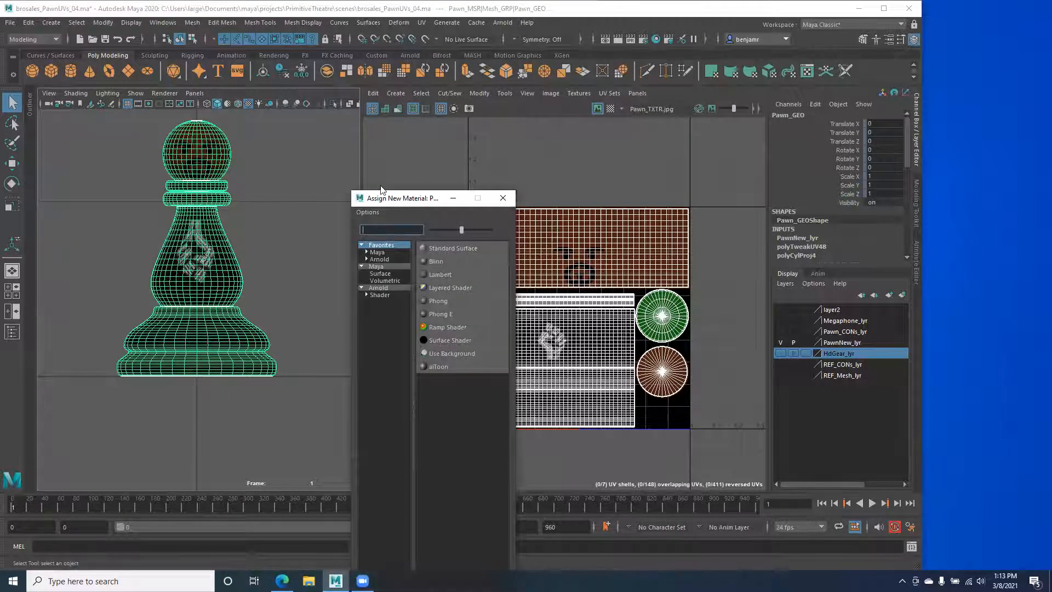
Step: Assign a new Lambert material, lambert4, and show its attributes in the Attribute Editor
left_click(361, 205)
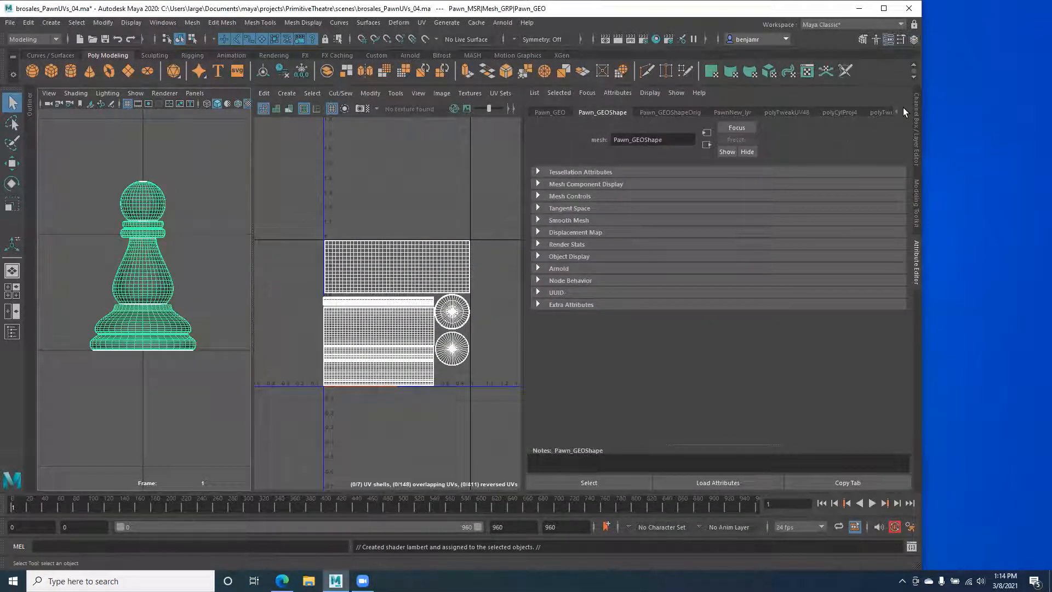
left_click(903, 109)
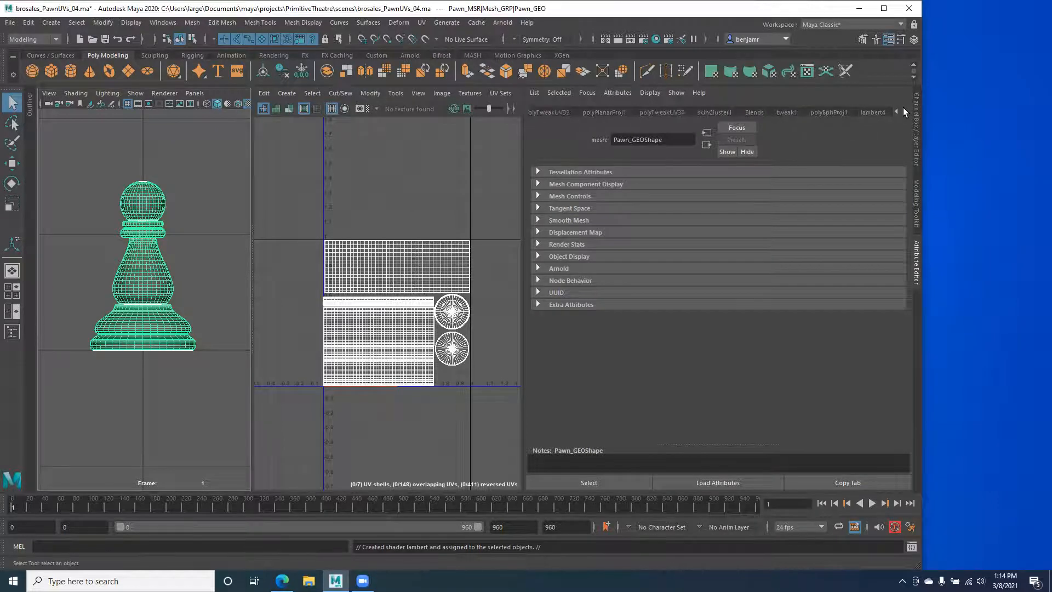
left_click(884, 112)
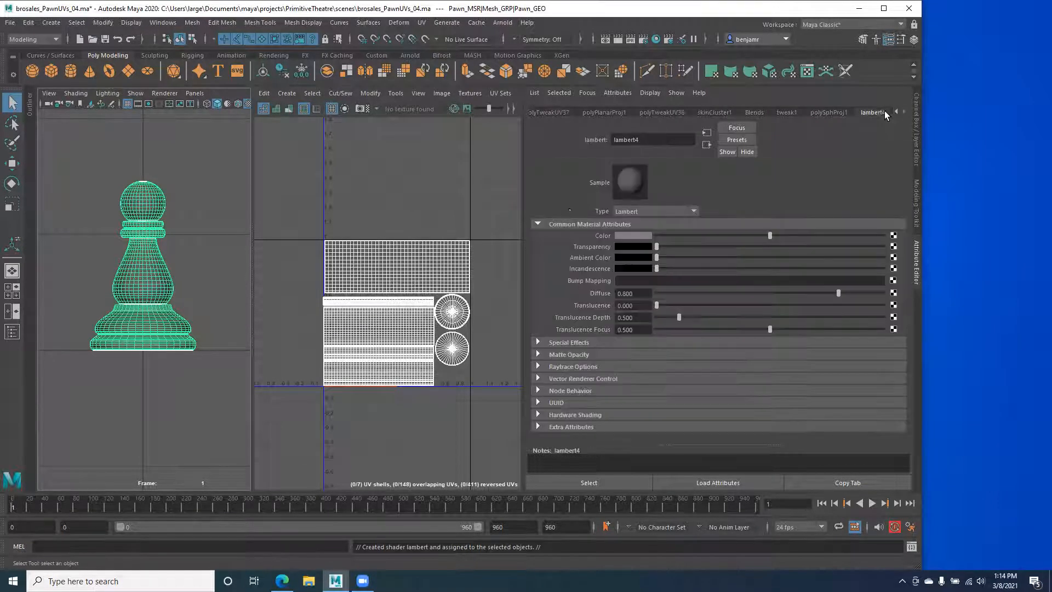
left_click(637, 140)
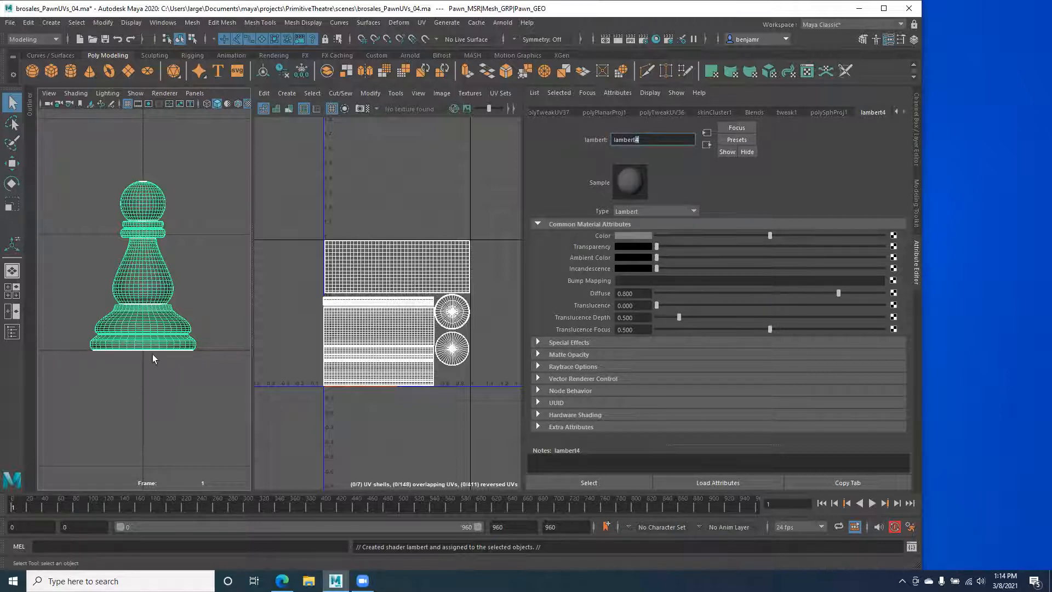
left_click(95, 153)
left_click(51, 22)
Step: Create a test polygon sphere, widen the 3D viewport, then delete the sphere and reselect the pawn
mouse_move(96, 62)
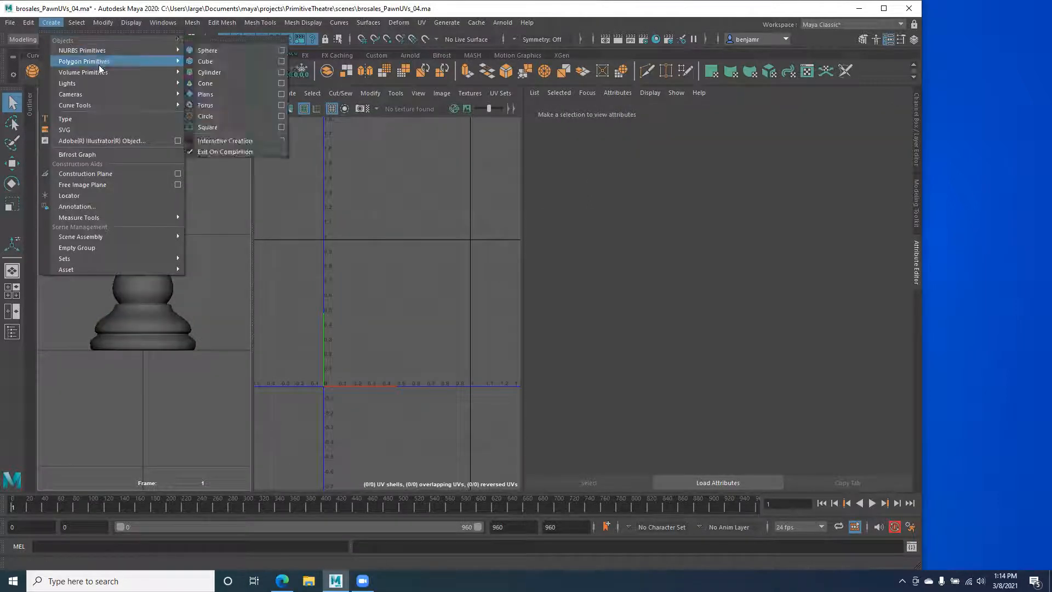
left_click(206, 51)
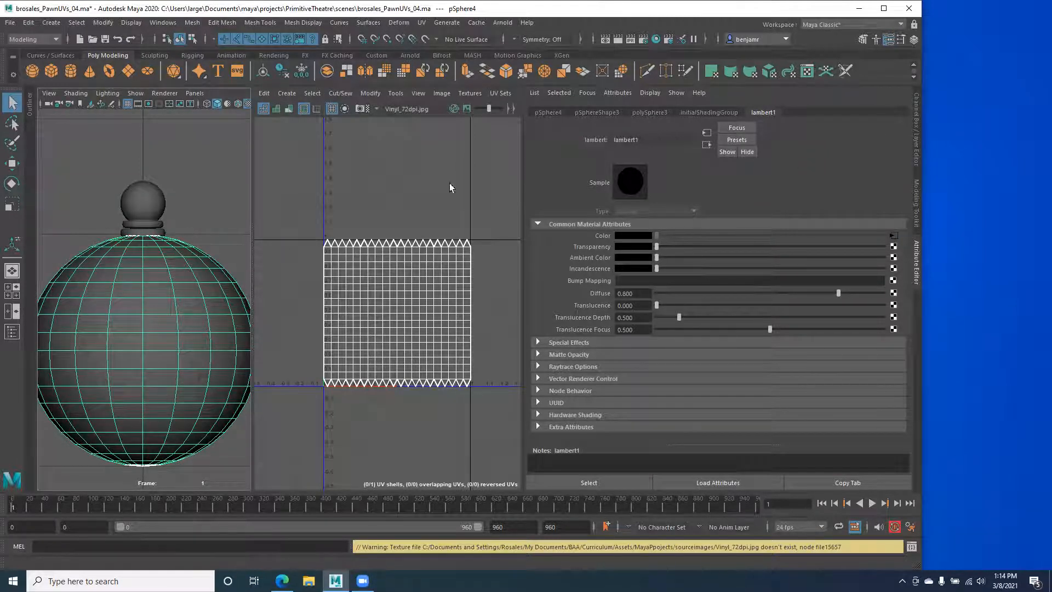
left_click_drag(253, 301, 305, 310)
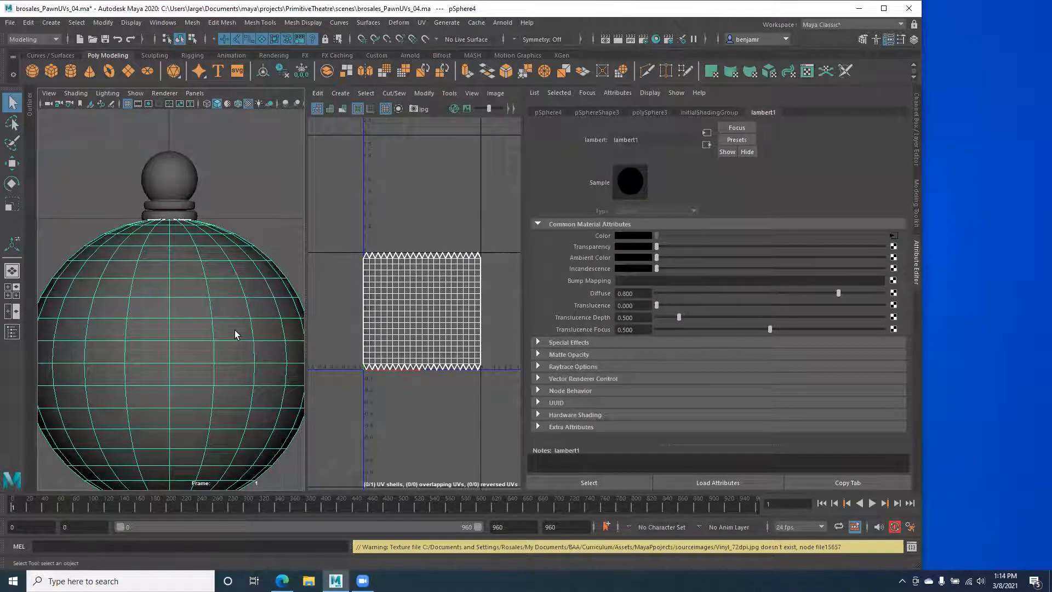
mouse_move(272, 352)
right_mouse_down("alt")
mouse_move(235, 343)
mouse_move(252, 349)
right_mouse_up("alt")
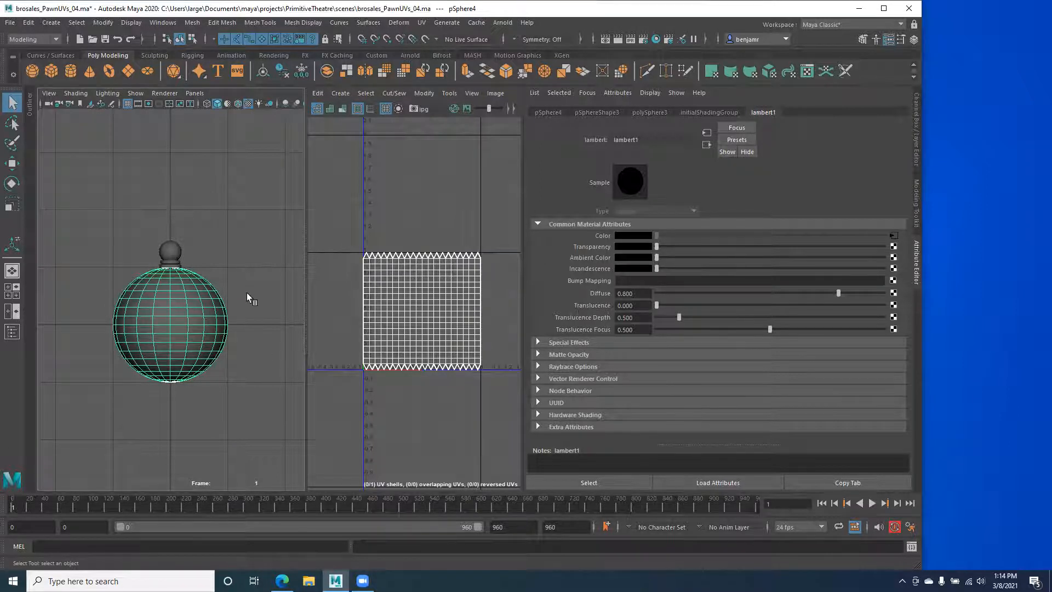
key("Delete")
left_click(170, 295)
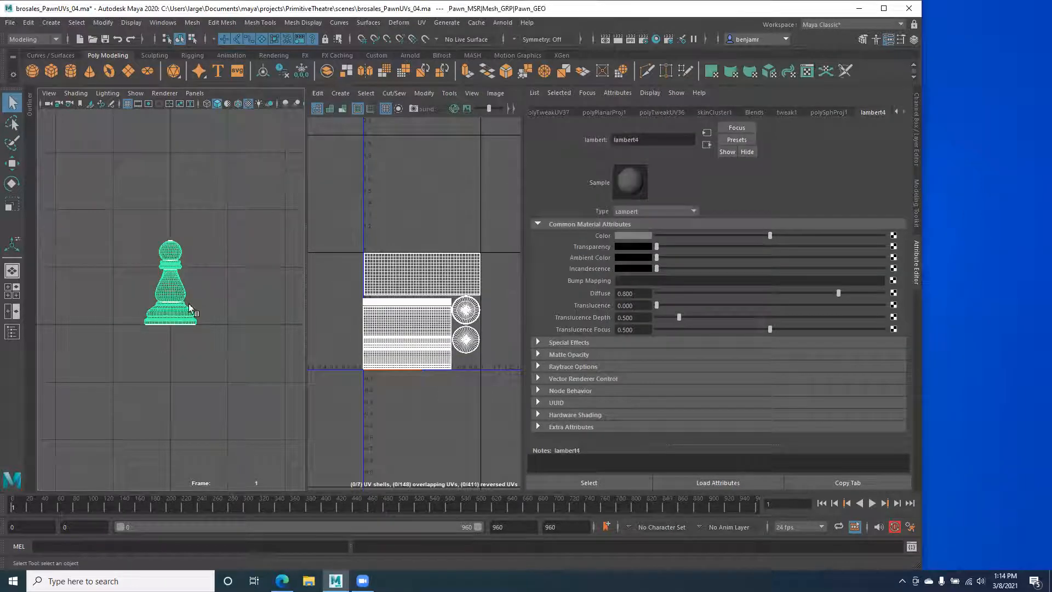
Step: Zoom onto the pawn and choose Assign New Material... from its right-click menu
scroll(138, 282, "up", 2)
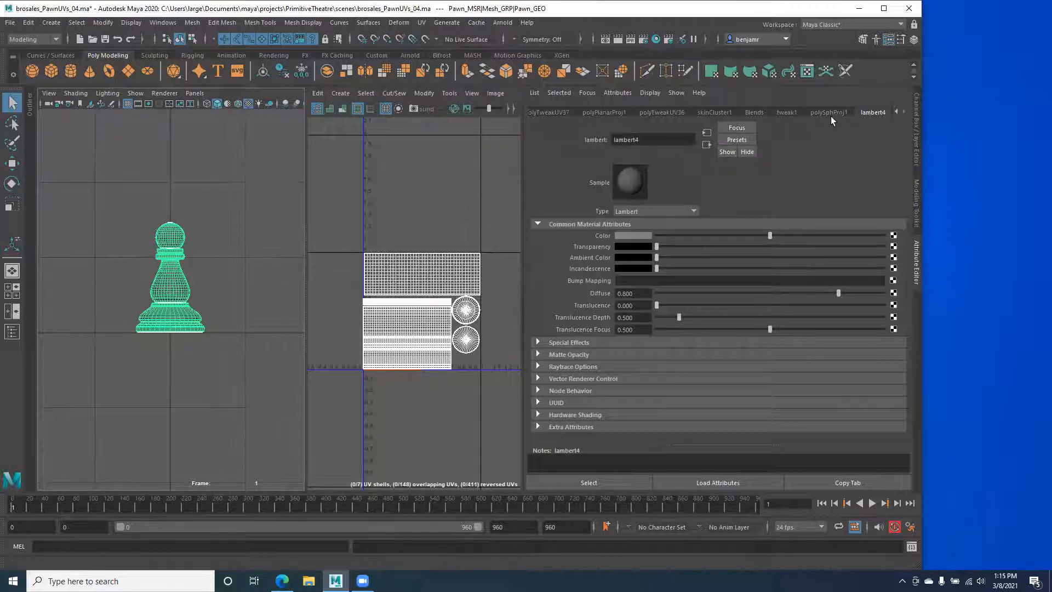
right_click(160, 247)
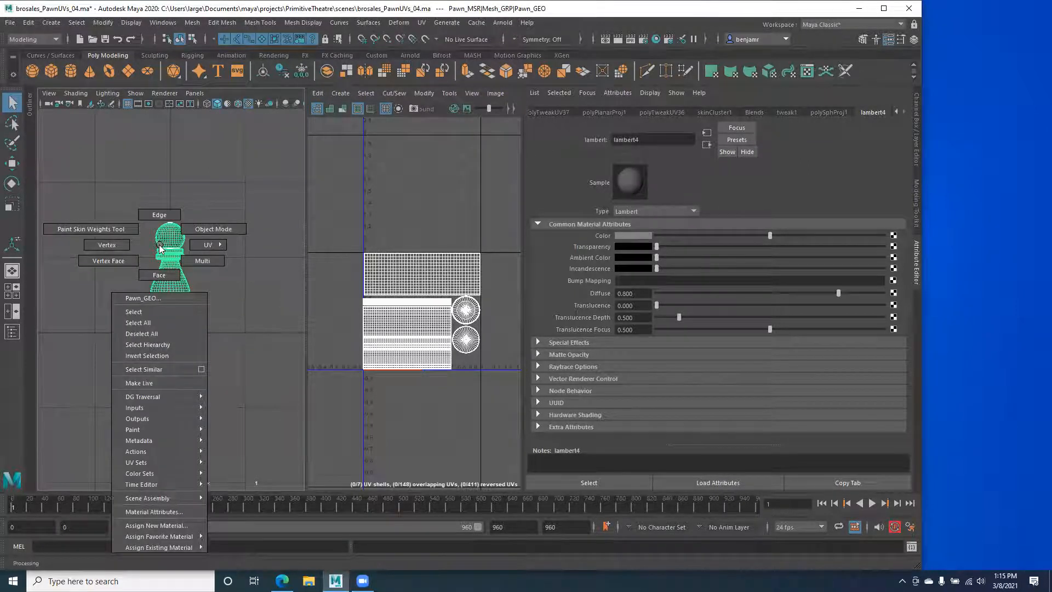
left_click(153, 525)
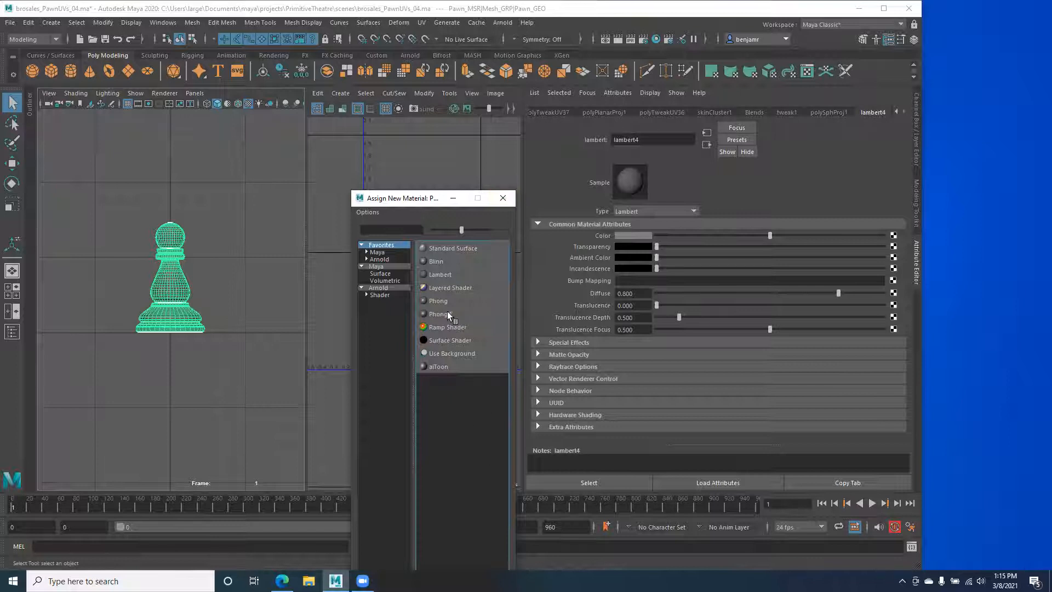
Step: Close the material dialog and rename lambert4 to ProtPwn_SHDR in the Attribute Editor
left_click(502, 198)
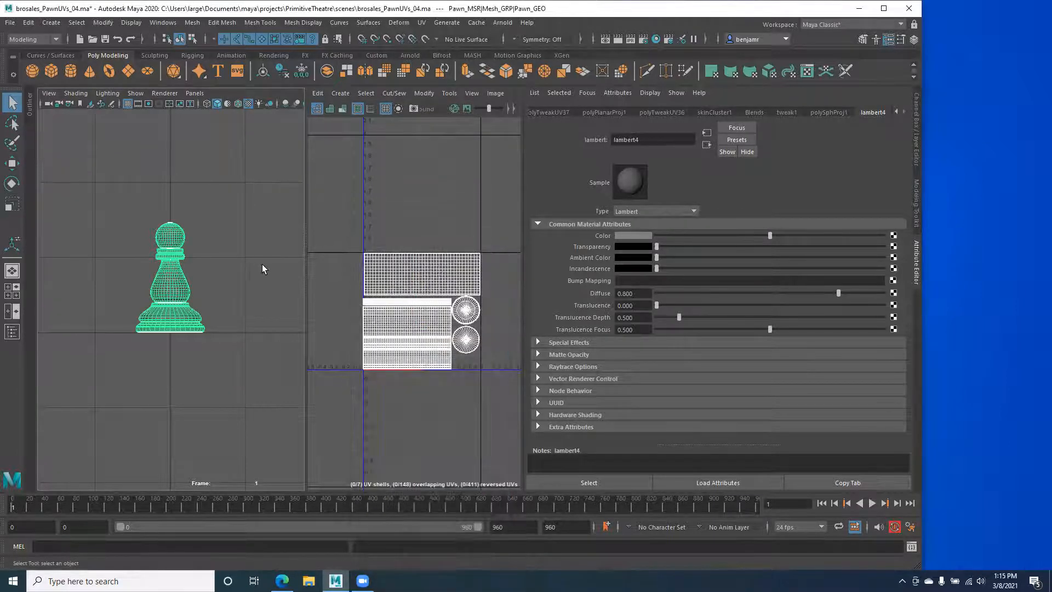
double_click(632, 142)
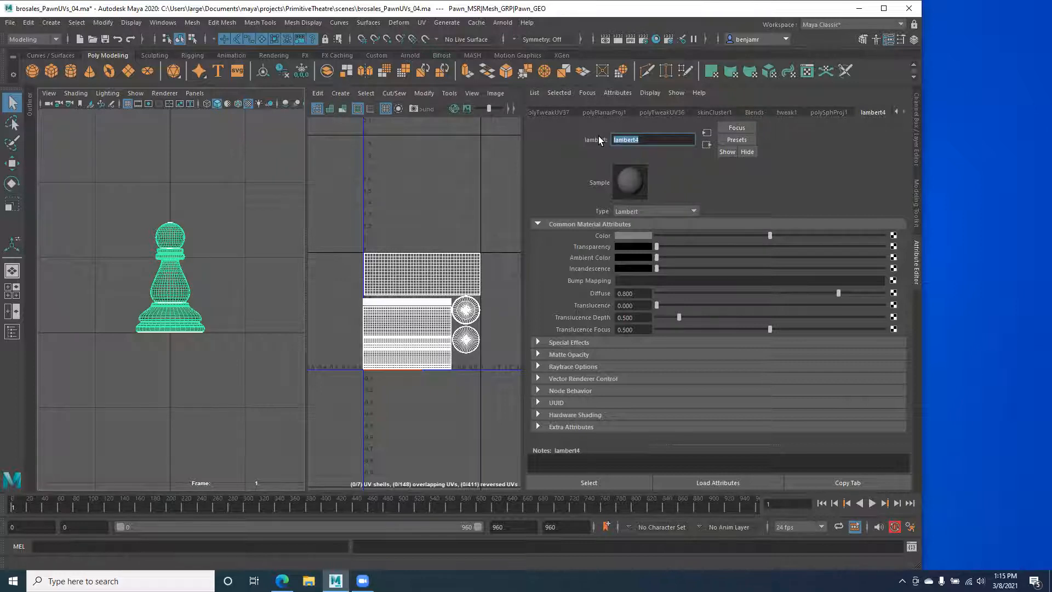
type("P")
type("rotestor")
key("BackSpace")
key("BackSpace")
key("BackSpace")
type("Pwn_SHDR")
Step: Switch the pawn back to Object Mode and show Pawn_GEO's mesh attribute tabs
left_click(212, 255)
left_click(160, 285)
key("ctrl+z")
key("ctrl+z")
key("ctrl+z")
key("ctrl+z")
key("ctrl+z")
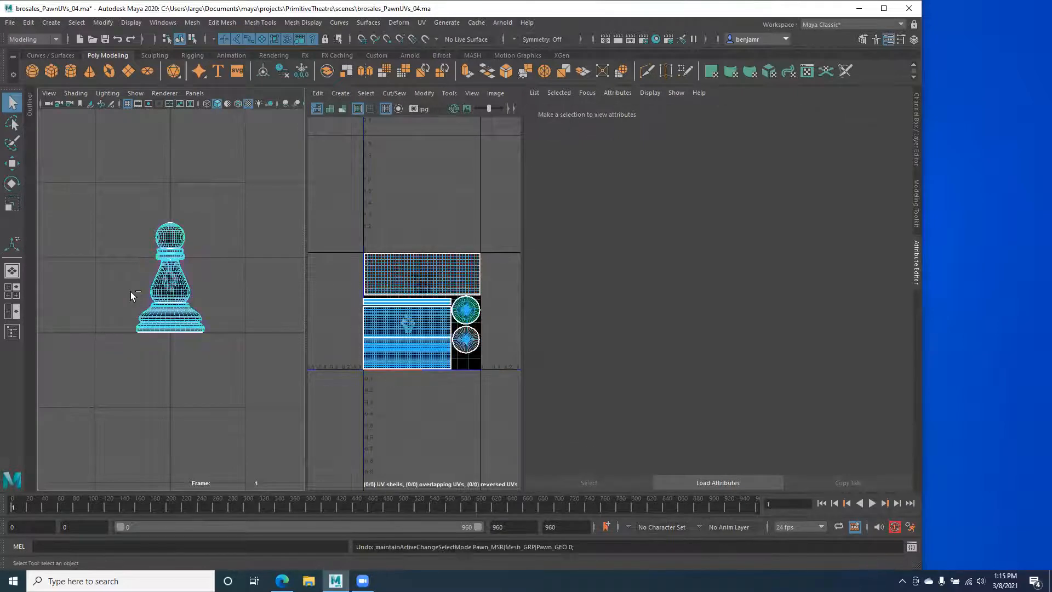
left_click(159, 284)
right_click(160, 280)
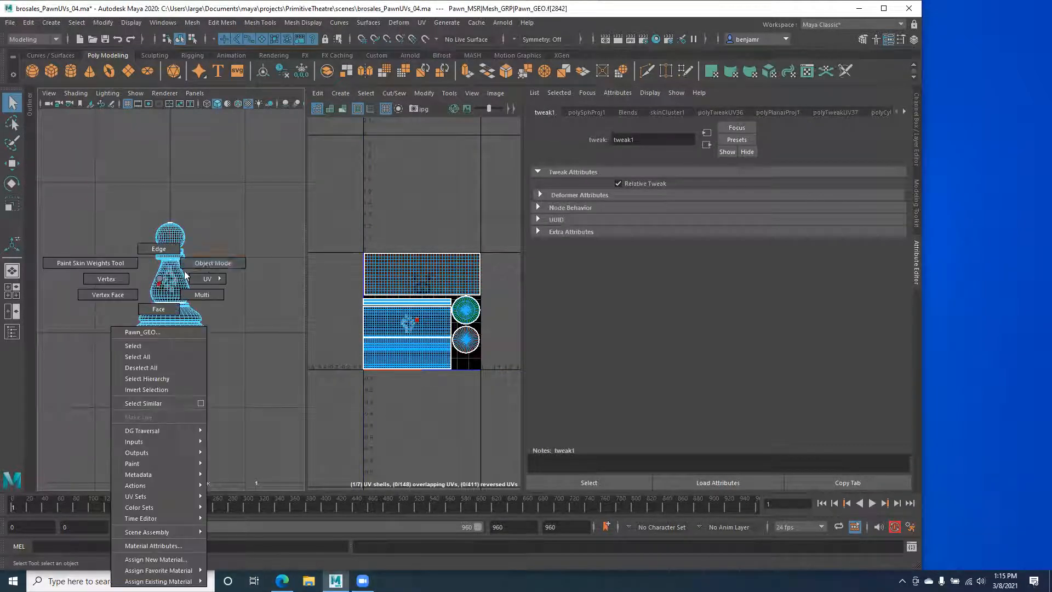
left_click(189, 264)
left_click(905, 111)
Step: Reselect the pawn mesh and rename its lambert3 material to ProtPwn_SHDR
left_click(905, 111)
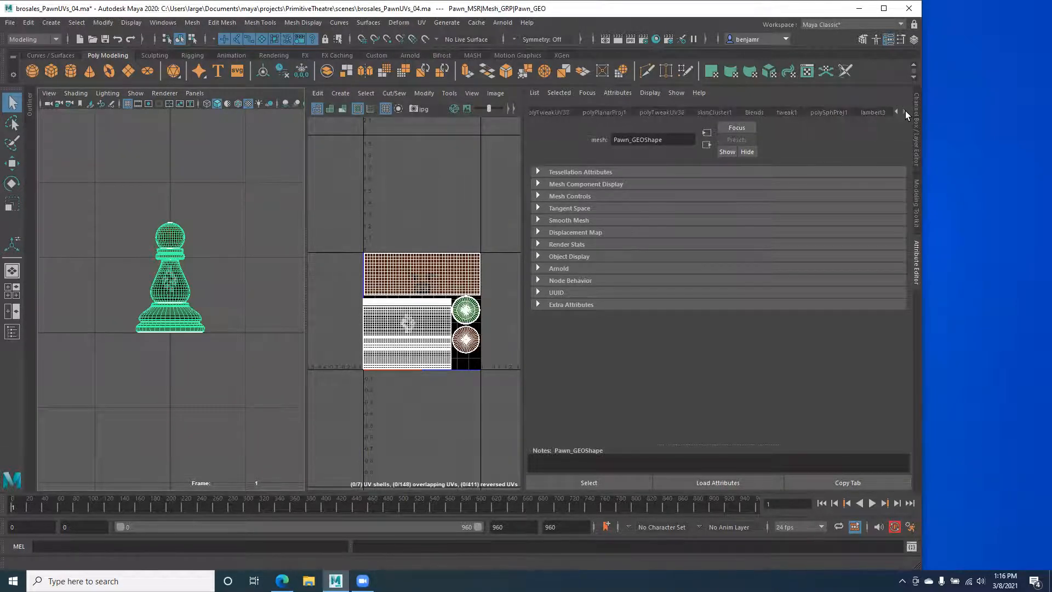
left_click(870, 112)
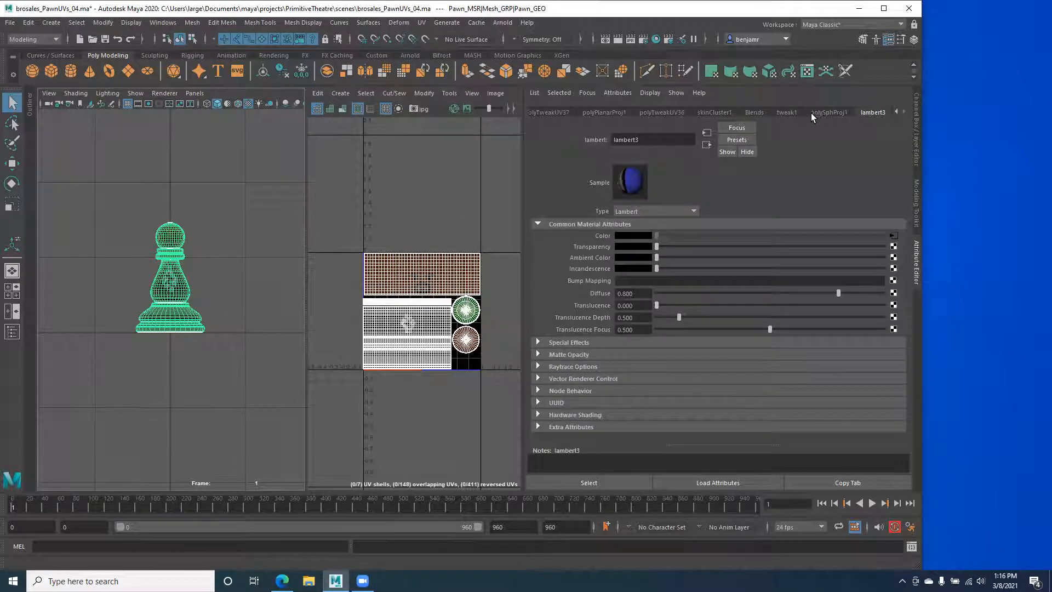
left_click(792, 111)
left_click(67, 294)
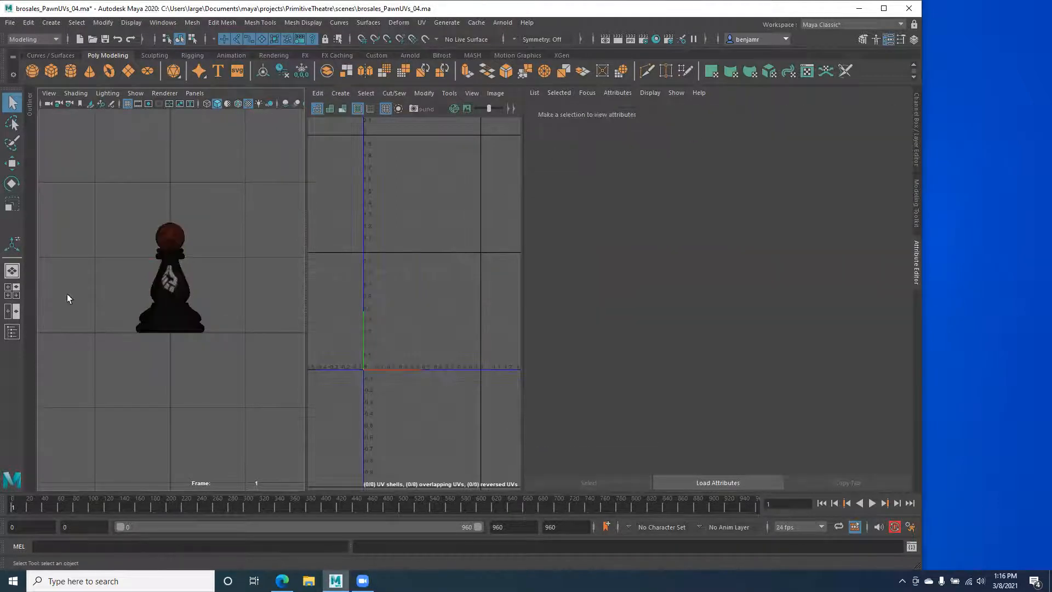
left_click(168, 298)
left_click(904, 108)
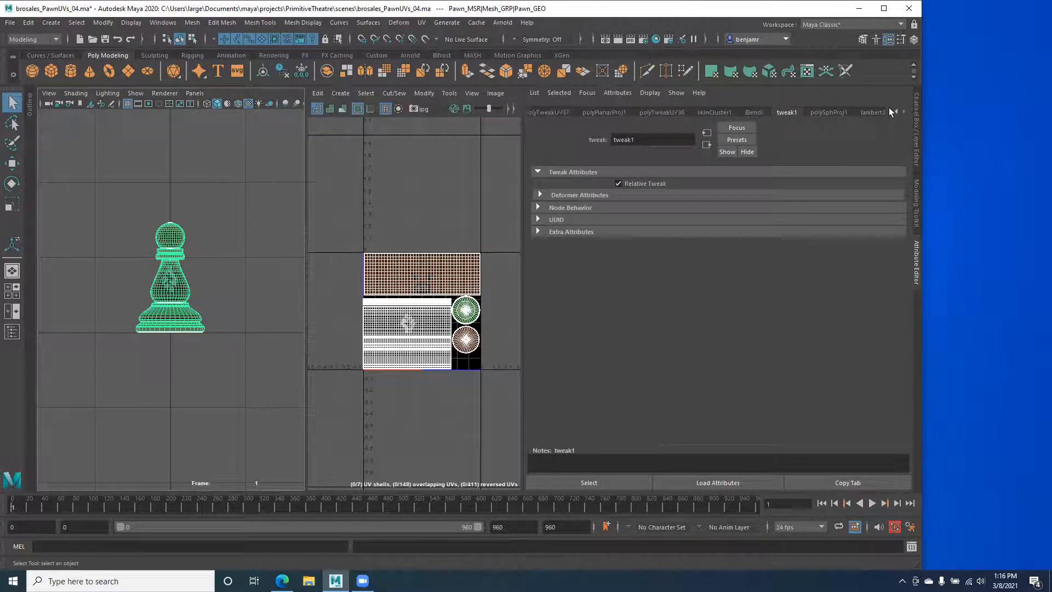
left_click(888, 110)
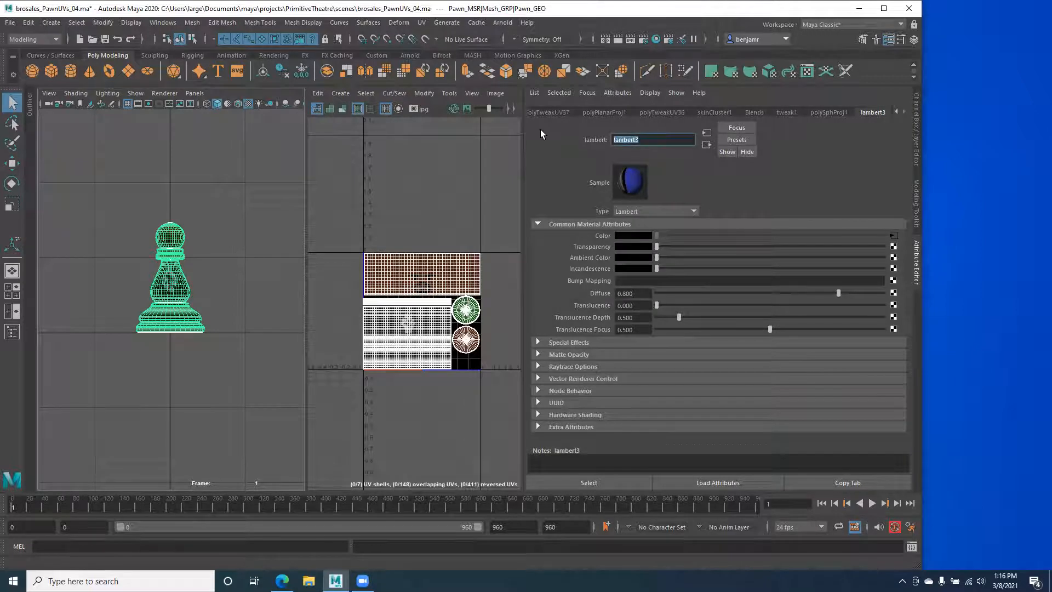
type("ProtPwn_SHDR")
key("Return")
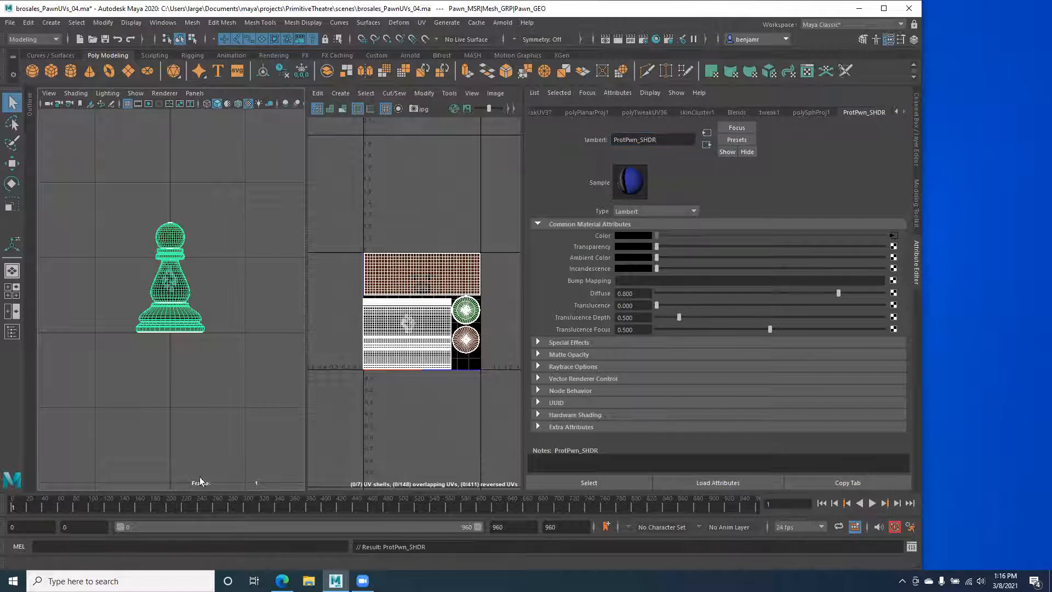
Step: Marquee-select the meshes overlapping the pawn and show the layer list with PawnNew_lyr and HdGear_lyr
left_click(141, 354)
left_click_drag(170, 354, 163, 291)
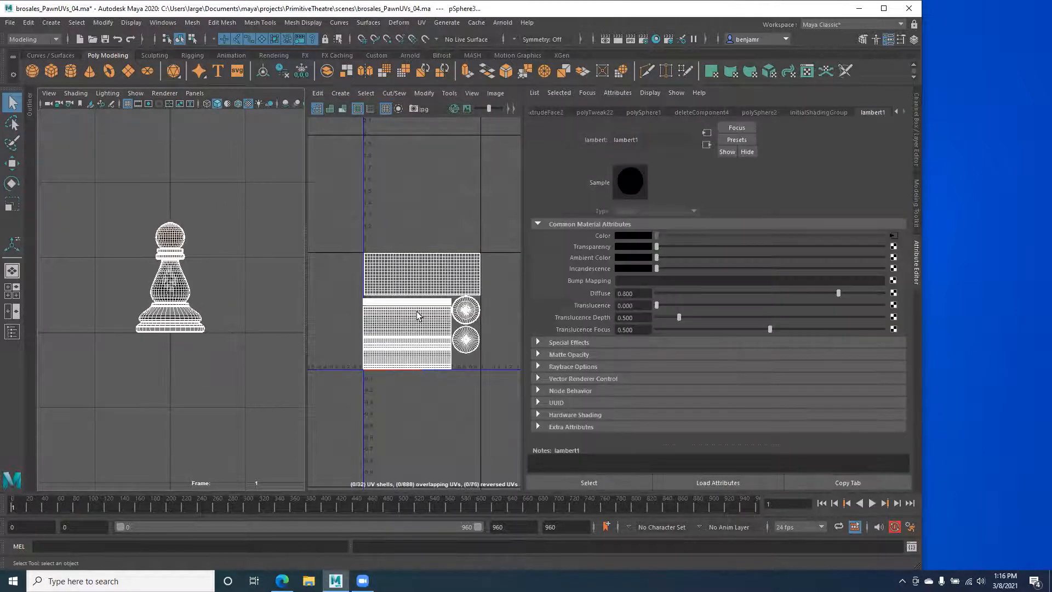
scroll(230, 303, "up", 5)
middle_click_drag(217, 307, 251, 332, "alt")
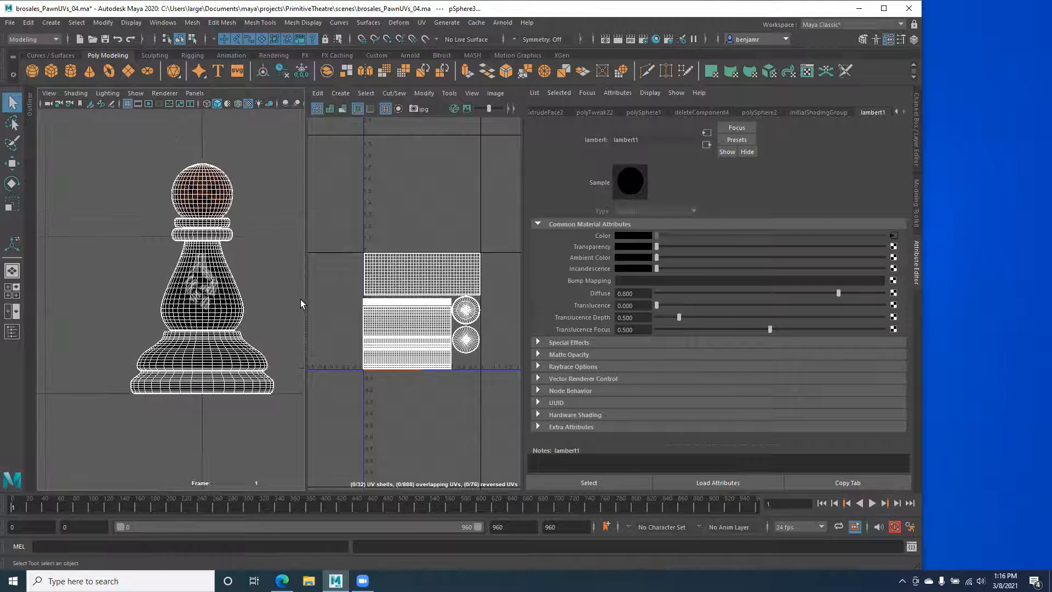
left_click(917, 148)
scroll(313, 332, "down", 5)
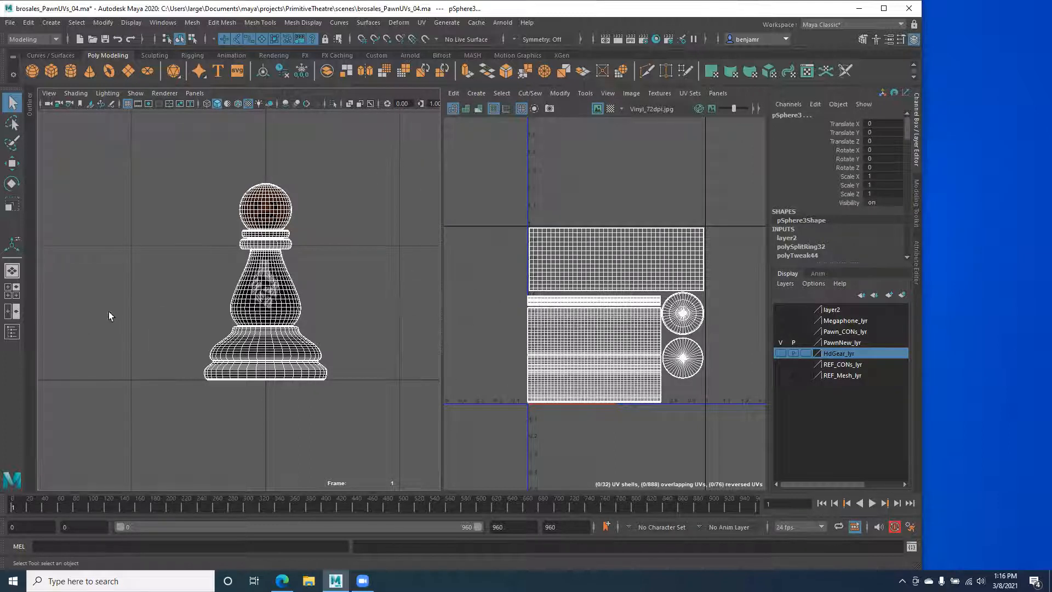
Step: Select Pawn_GEO, frame it, and zoom in on its base in Front View
left_click(153, 314)
left_click(234, 299)
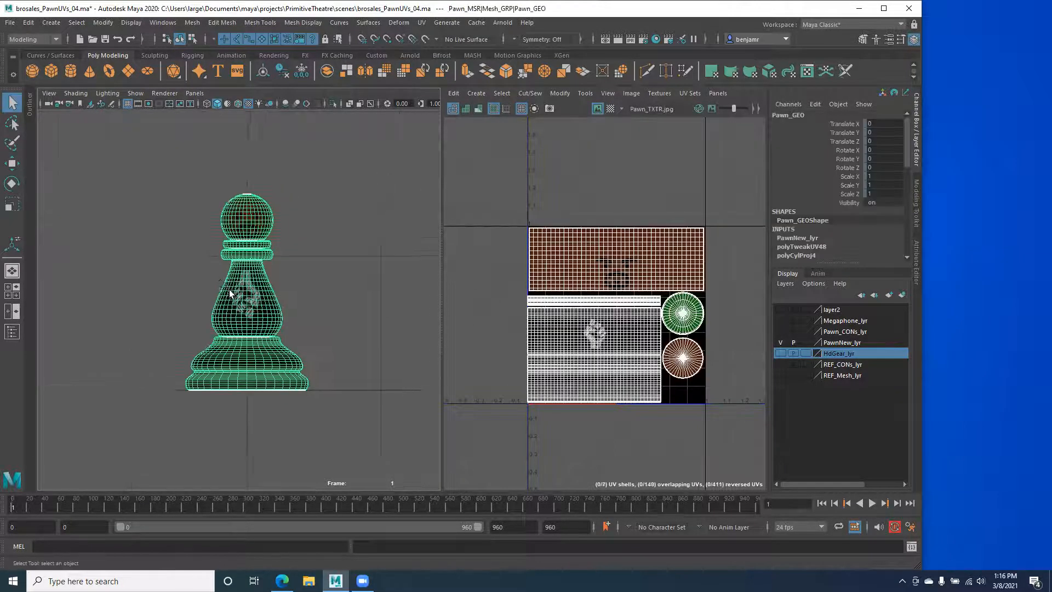
key("f")
scroll(219, 404, "up", 3)
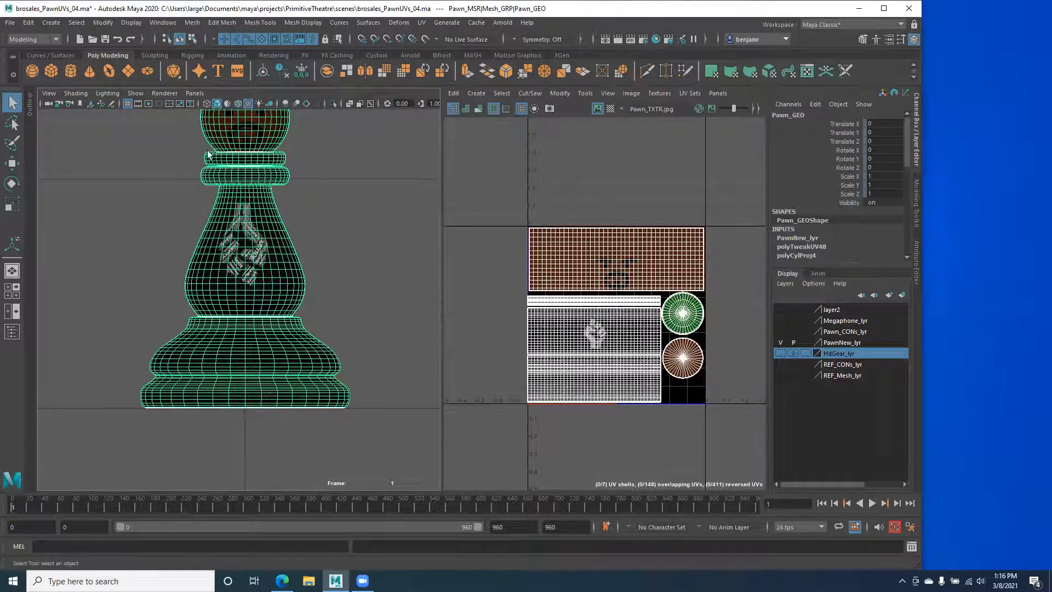
middle_click_drag(245, 236, 245, 308, "alt")
middle_click_drag(223, 409, 252, 343, "alt")
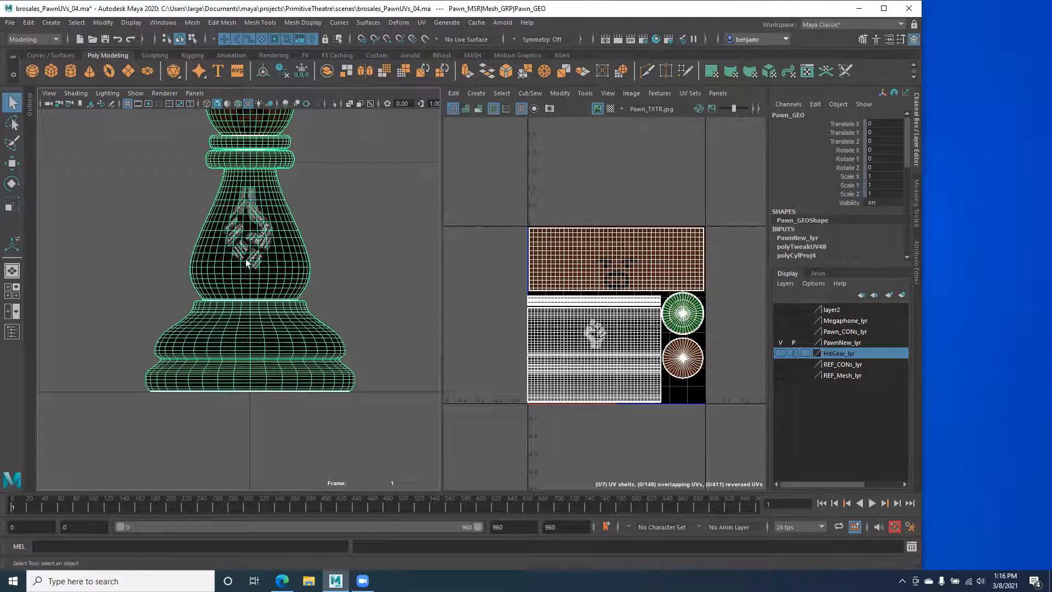
middle_click_drag(246, 259, 250, 300, "alt")
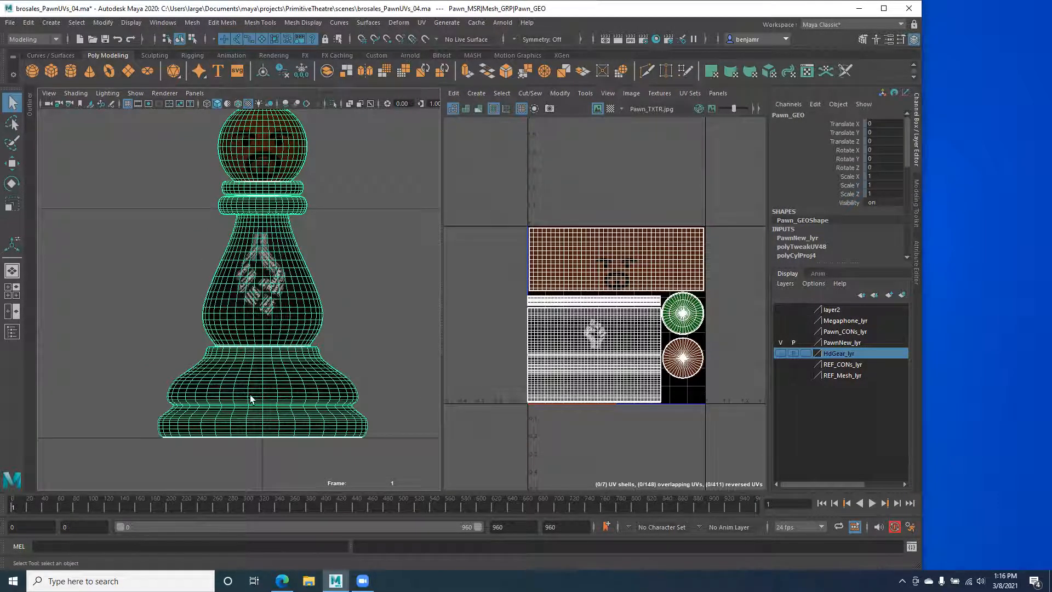
key("space")
left_click_drag(234, 375, 234, 406)
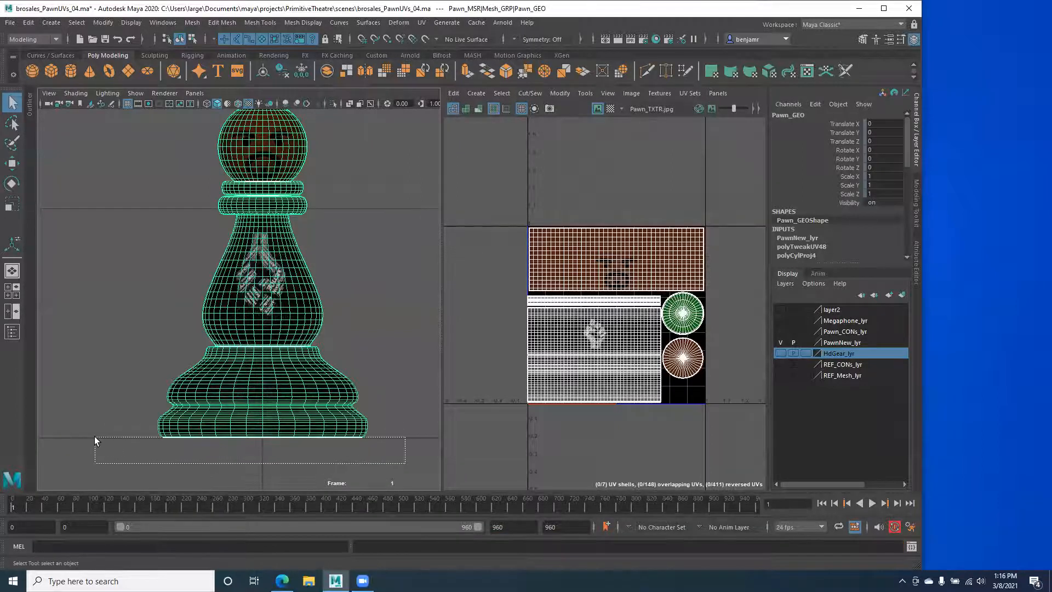
scroll(247, 355, "up", 5)
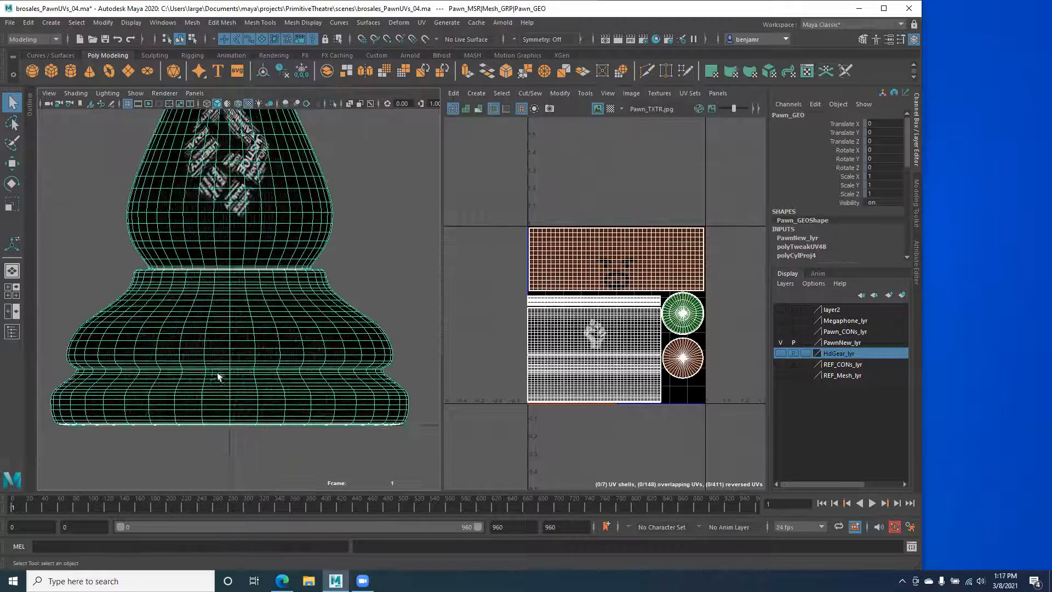
Step: Box-select faces across the pawn's base and orbit to view its underside
left_click(425, 436)
right_click_drag(330, 264, 315, 289)
left_click(315, 289)
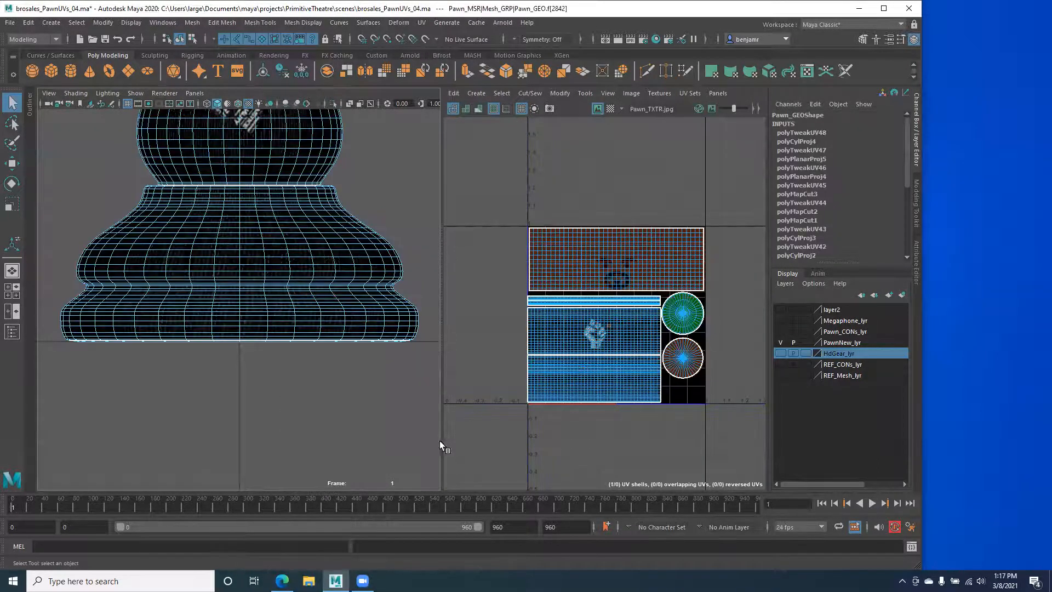
left_click_drag(422, 457, 42, 341)
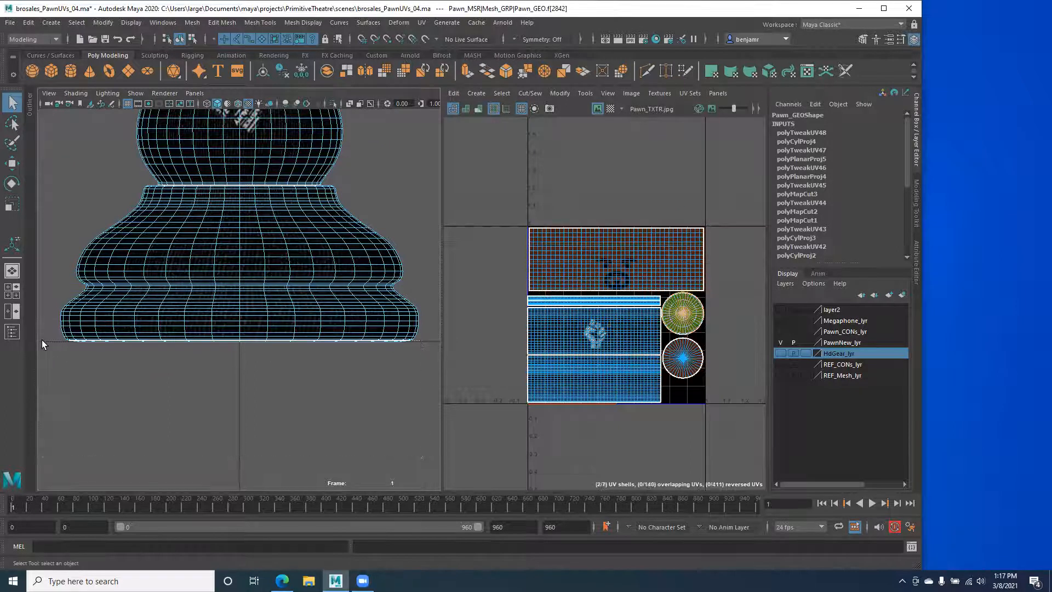
left_click_drag(421, 463, 366, 400)
key("ctrl+z")
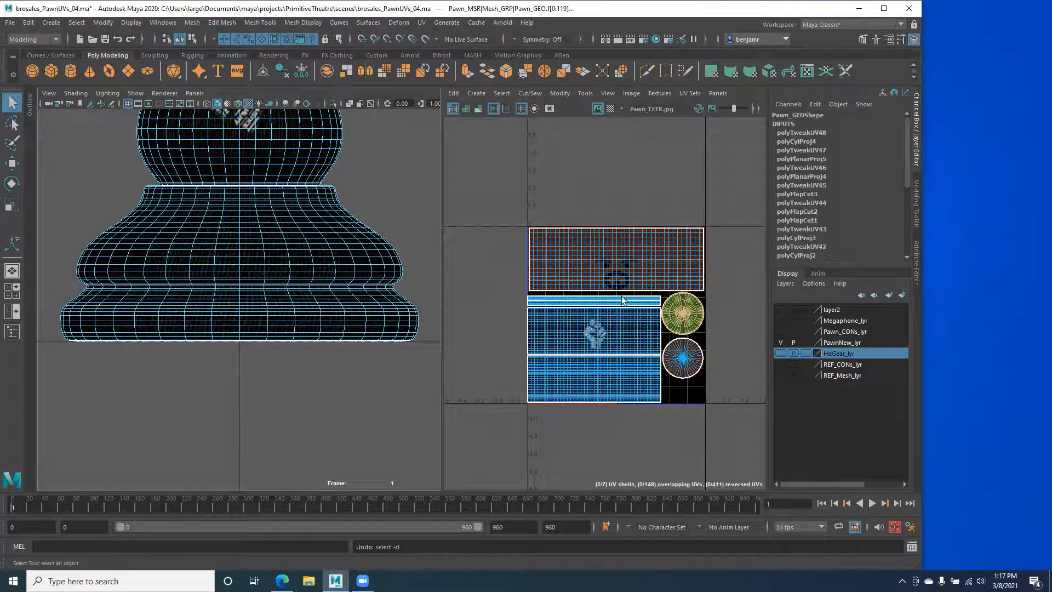
scroll(140, 336, "down", 3)
key("space")
left_click_drag(154, 300, 179, 332, "alt")
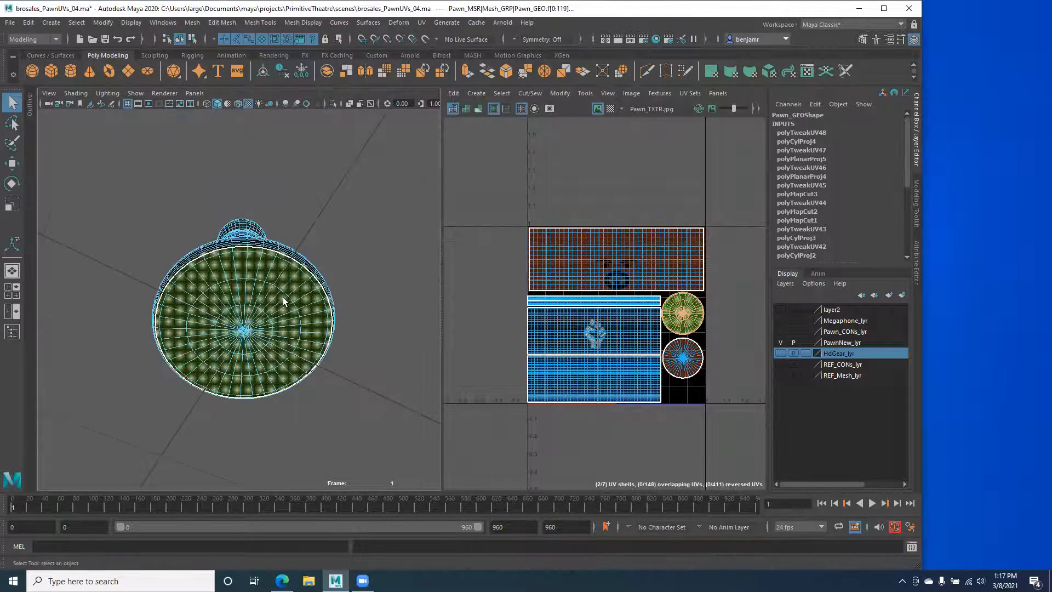
scroll(288, 185, "up", 3)
left_click_drag(87, 327, 170, 312, "alt")
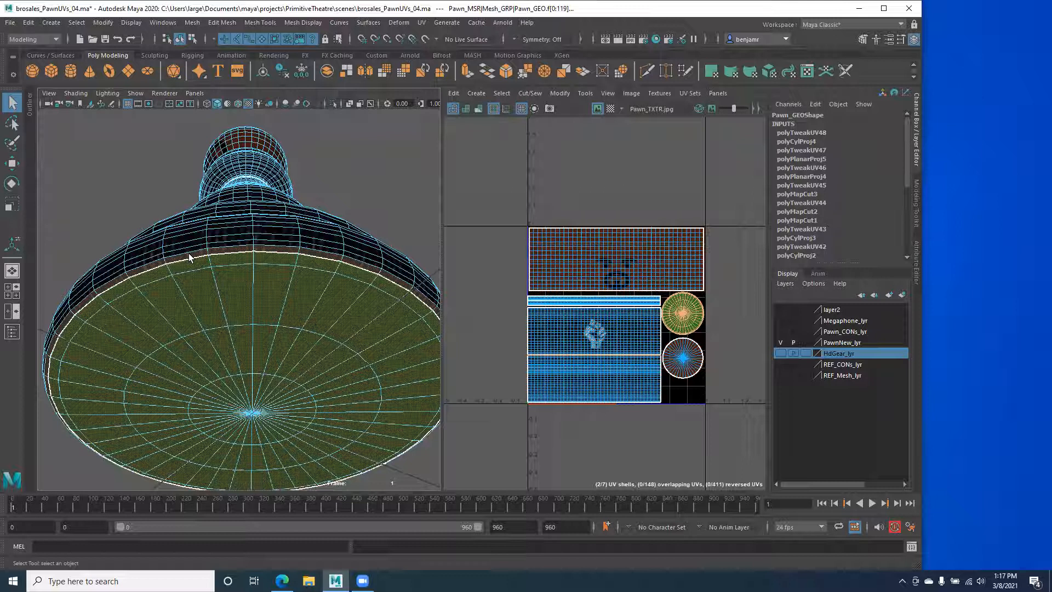
Step: In Front View, marquee-select all faces of the pawn's lower base
key("space")
left_click_drag(186, 267, 183, 297)
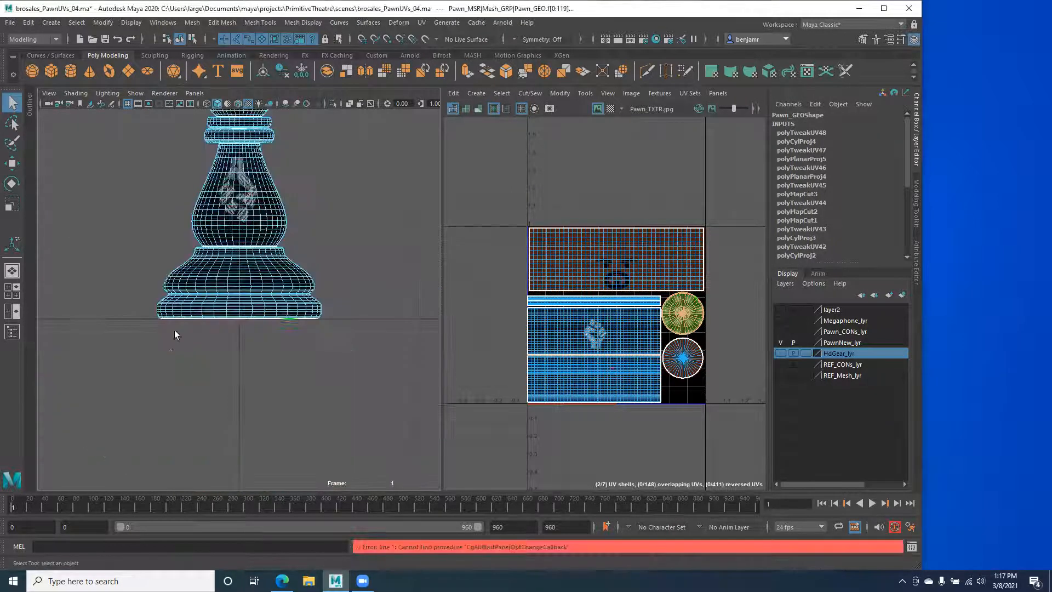
scroll(122, 322, "up", 5)
key("space")
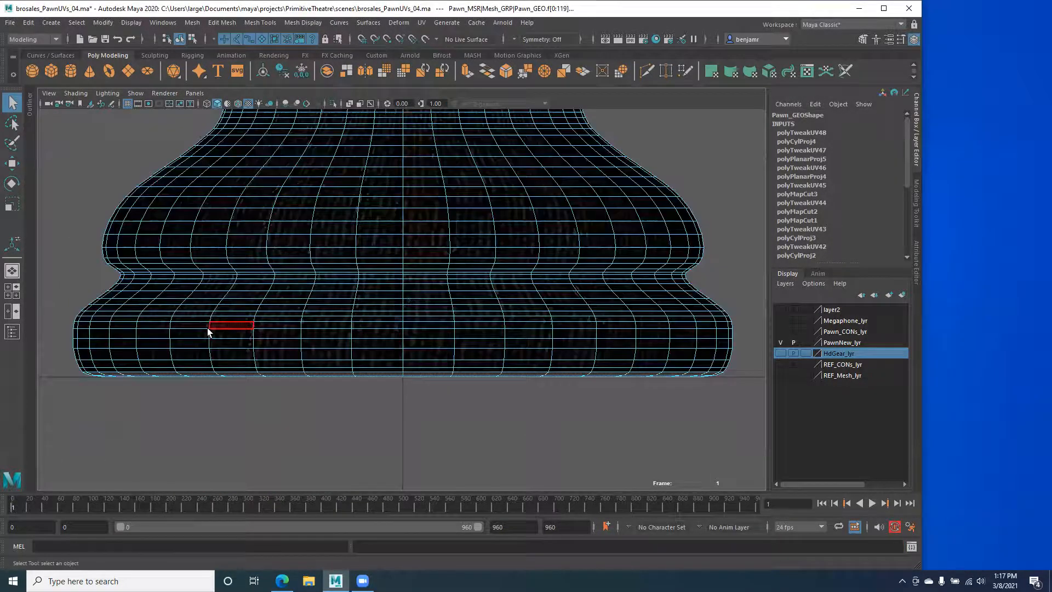
middle_click_drag(208, 332, 235, 287, "alt")
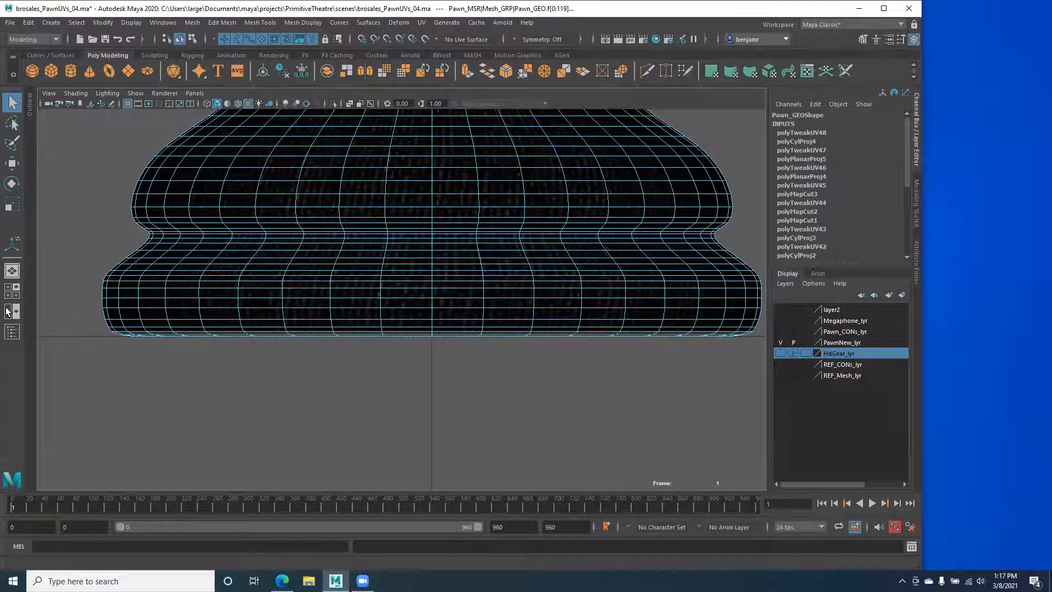
left_click_drag(58, 295, 752, 331)
Step: Return to Perspective and orbit to compare the flat base cap against the UV texture
key("space")
left_click_drag(326, 270, 324, 245)
right_click_drag(235, 281, 204, 273, "alt")
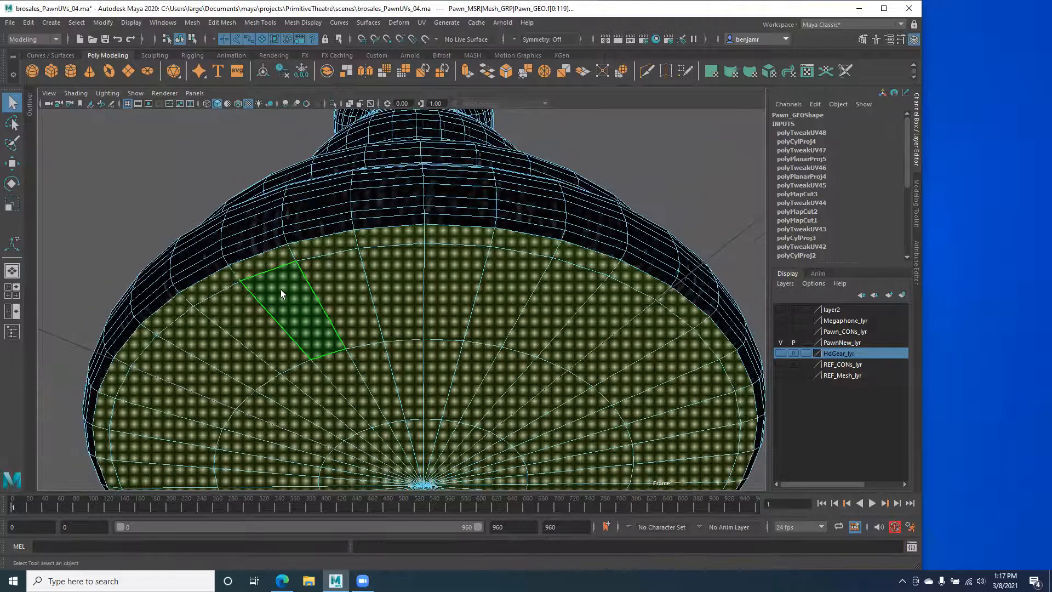
key("space")
right_click_drag(580, 316, 658, 356, "alt")
left_click_drag(194, 343, 230, 331, "alt")
right_click_drag(231, 331, 268, 350, "alt")
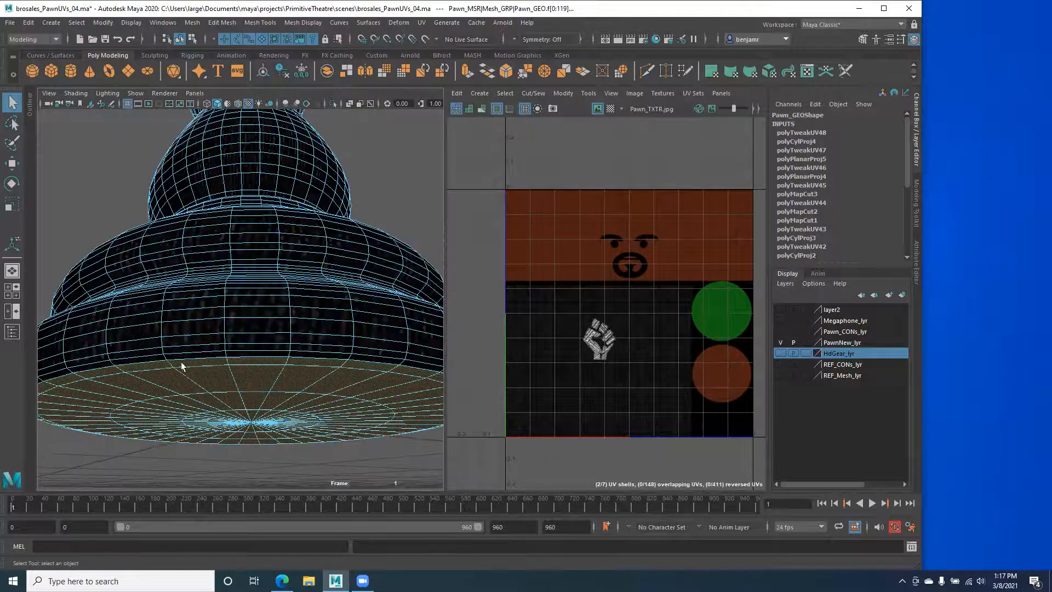
left_click_drag(125, 368, 208, 289, "alt")
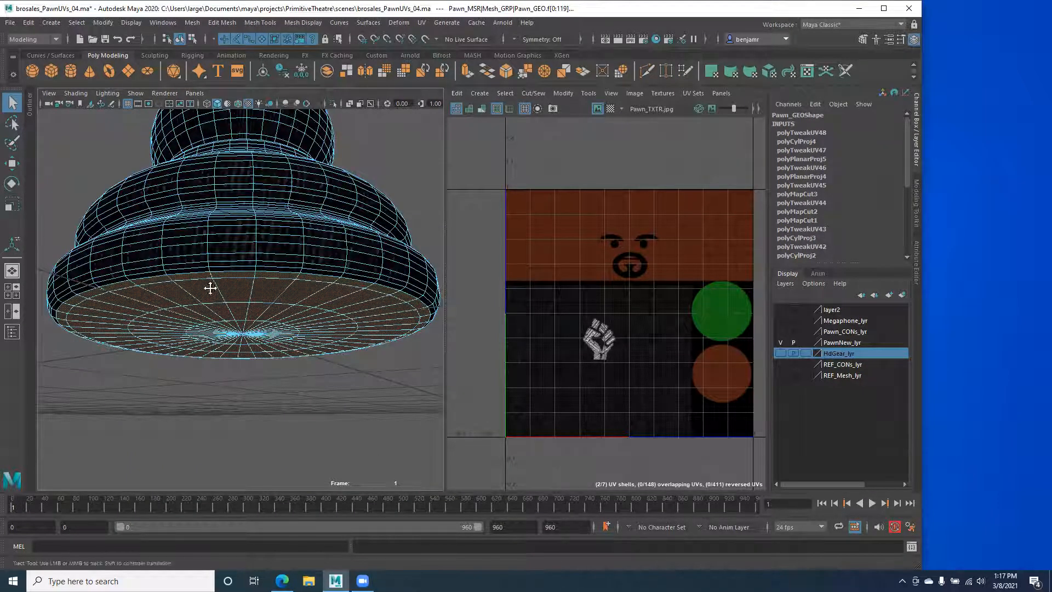
Step: Orbit close to the pawn's neck and select the edge loop around it
left_click_drag(208, 287, 214, 317, "alt")
right_click_drag(214, 317, 293, 391, "alt")
left_click_drag(293, 390, 188, 382, "alt")
right_click_drag(188, 382, 177, 393, "alt")
double_click(129, 390)
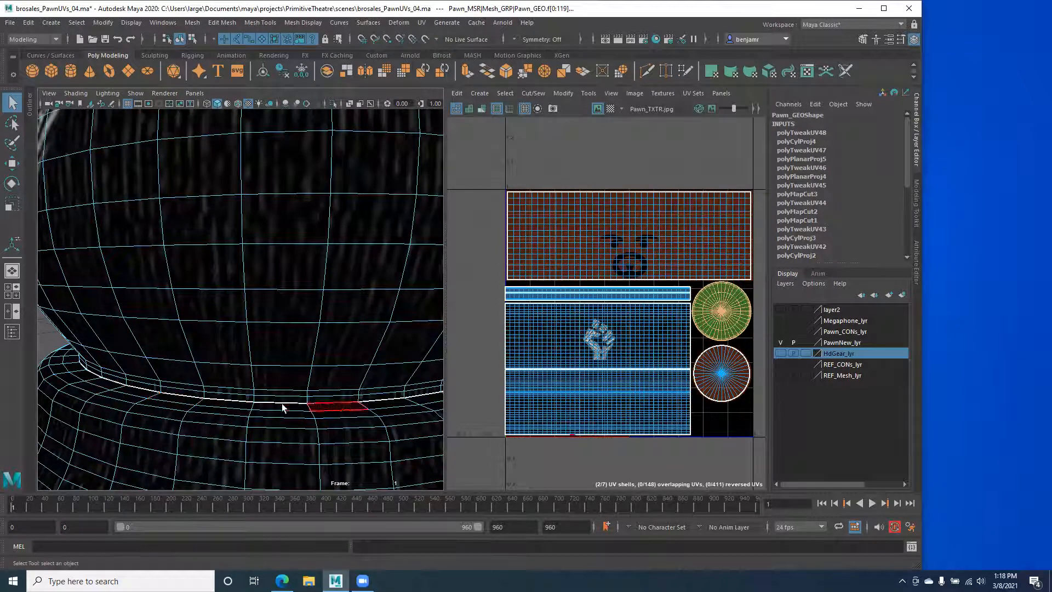
Step: Move in to examine the neck loop and the crevice between the rings
middle_click_drag(173, 270, 202, 451, "alt")
left_click_drag(202, 451, 169, 383, "alt")
middle_click_drag(165, 366, 141, 396, "alt")
left_click_drag(141, 397, 135, 368, "alt")
right_click_drag(136, 363, 150, 359, "alt")
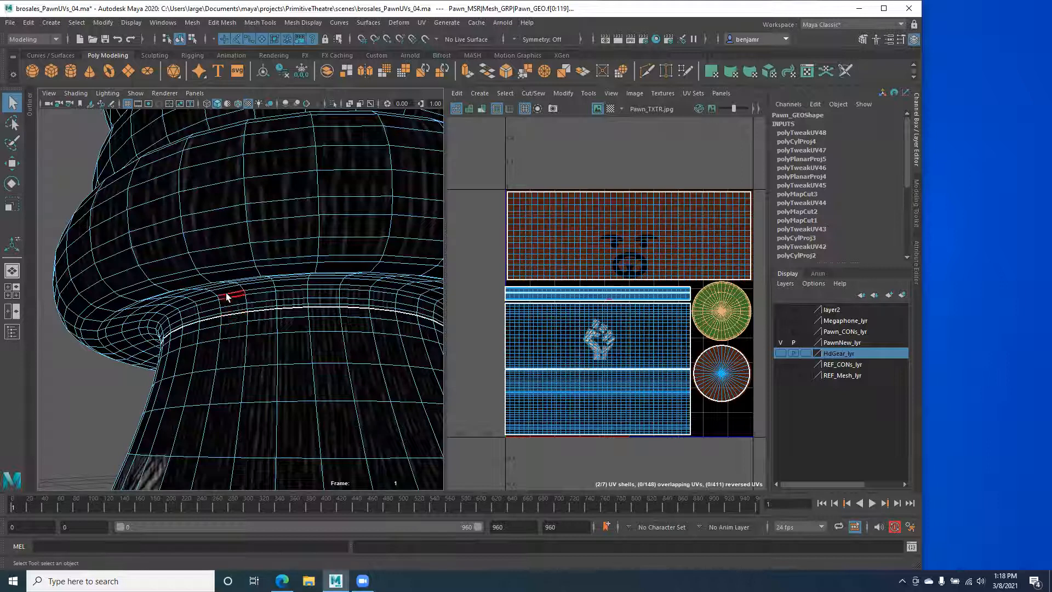
mouse_move(204, 308)
left_mouse_down("alt")
mouse_move(192, 326)
mouse_move(223, 312)
left_mouse_up("alt")
Step: Pull back and orbit over the top of the pawn's head to inspect its seams
right_click_drag(290, 265, 207, 324, "alt")
right_click_drag(296, 363, 123, 388, "alt")
middle_click_drag(124, 388, 127, 310, "alt")
left_click_drag(127, 310, 132, 397, "alt")
right_click_drag(117, 312, 170, 306, "alt")
middle_click_drag(170, 306, 154, 387, "alt")
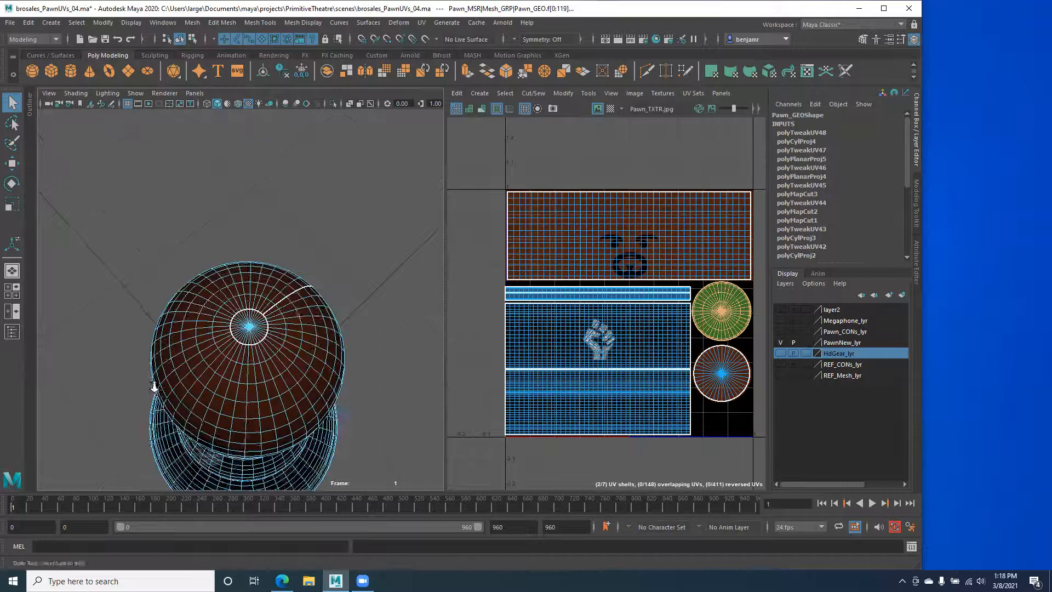
right_click_drag(154, 387, 205, 411, "alt")
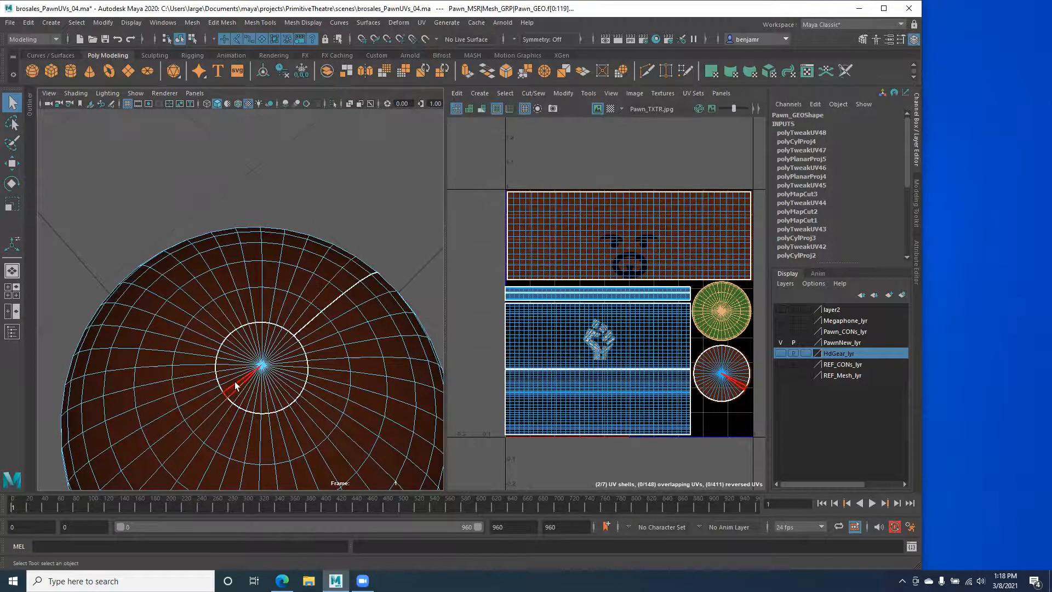
right_click_drag(222, 316, 171, 310, "alt")
left_click_drag(232, 398, 222, 317, "alt")
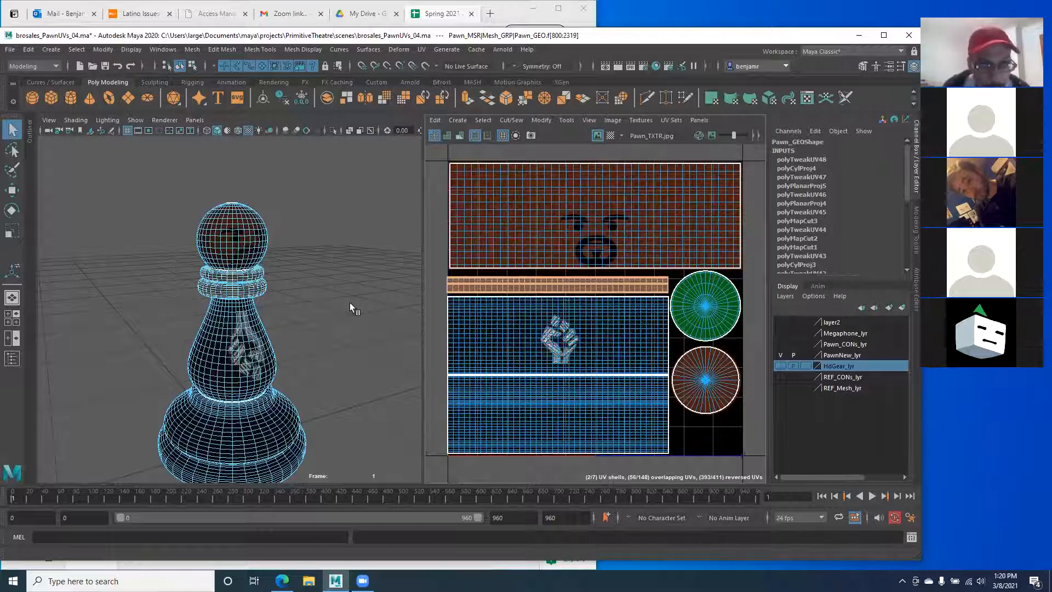
Step: Select the middle fist UV shell and check where it sits on the pawn
scroll(252, 318, "up", 5)
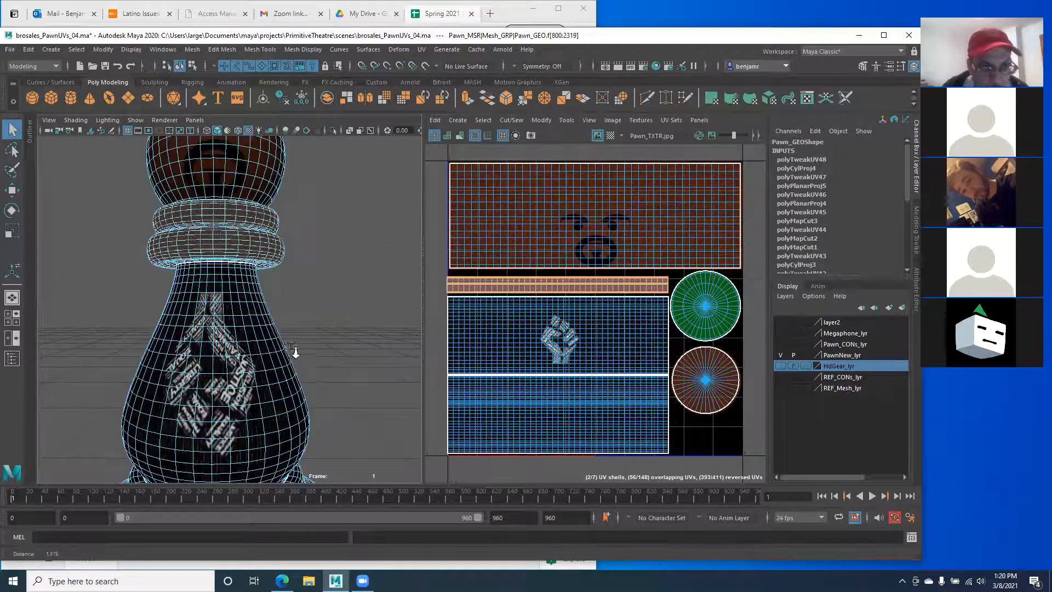
scroll(256, 309, "up", 4)
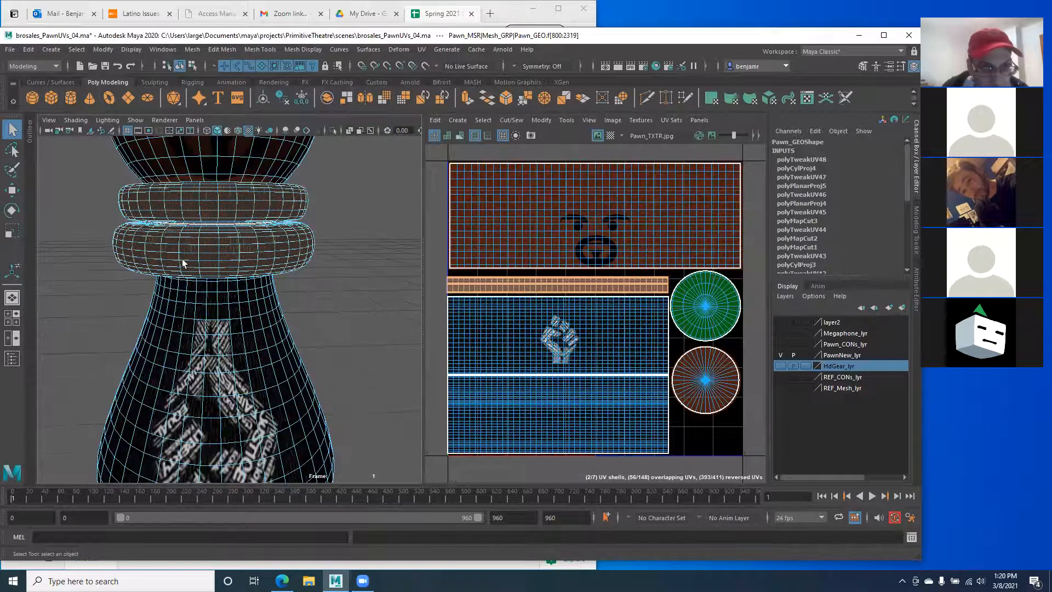
left_click_drag(442, 294, 669, 374)
middle_click_drag(203, 364, 201, 259, "alt")
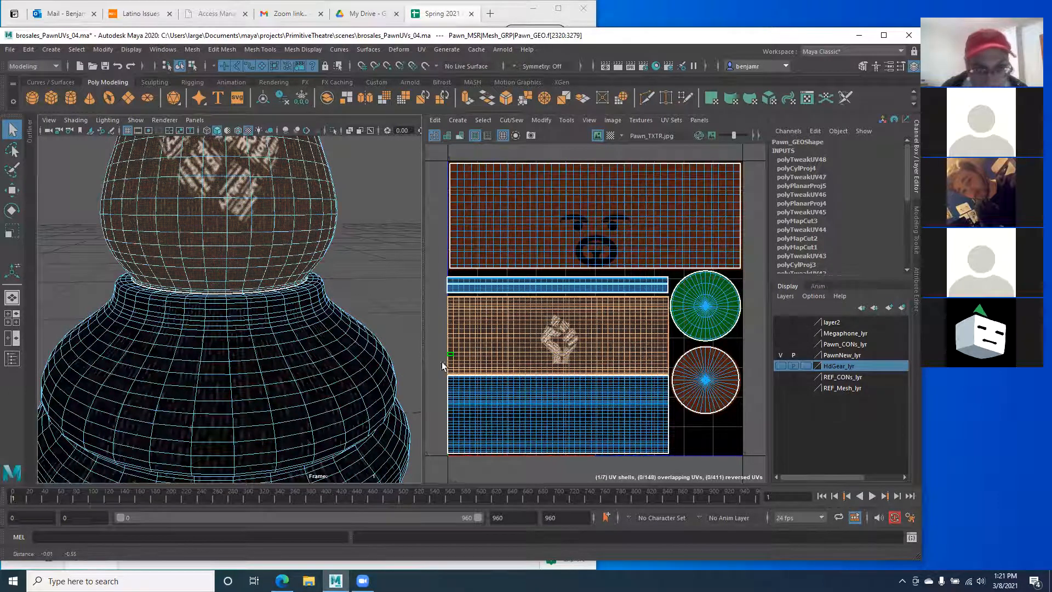
Step: Select the bottom UV shell and orbit to see the pawn's underside
left_click_drag(440, 376, 667, 458)
left_click_drag(339, 406, 194, 288, "alt")
middle_click_drag(651, 295, 602, 309, "alt")
right_click_drag(601, 309, 716, 344, "alt")
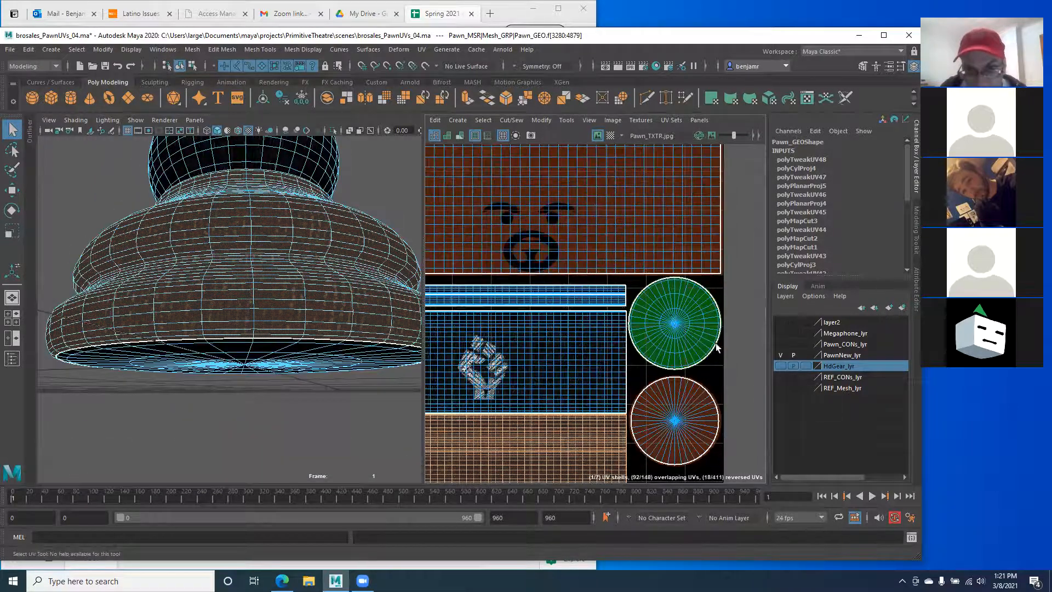
middle_click_drag(673, 315, 589, 286, "alt")
right_click_drag(589, 286, 693, 238, "alt")
Step: Select the green circle's UV faces, then the bottom circle's, checking the base from below
left_click_drag(695, 235, 548, 381)
left_click_drag(160, 369, 194, 374, "alt")
middle_click_drag(555, 331, 570, 252, "alt")
left_click_drag(532, 284, 641, 372)
left_click_drag(200, 246, 276, 267, "alt")
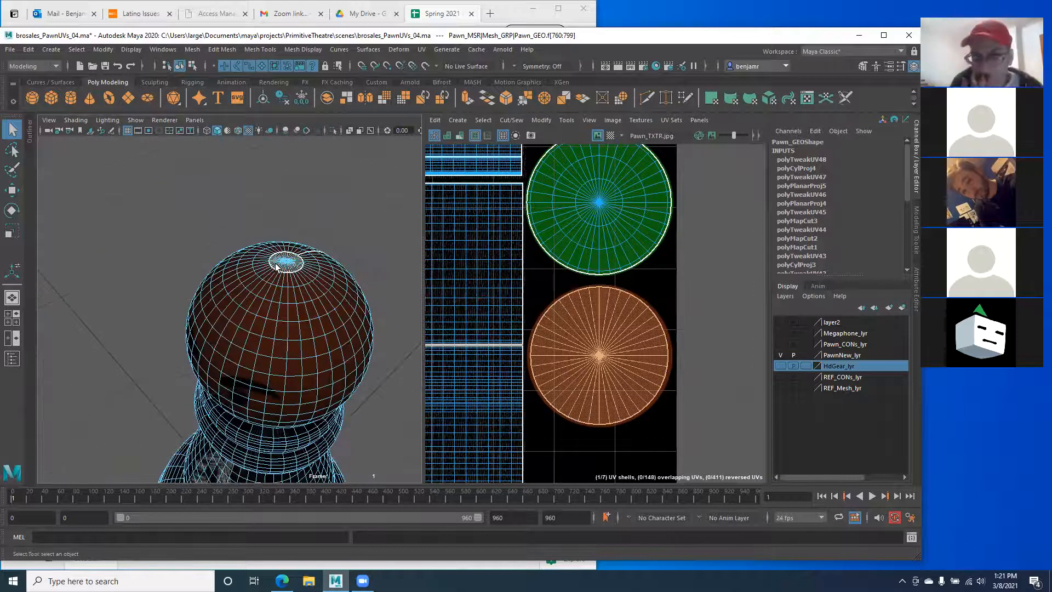
right_click_drag(258, 266, 204, 272, "alt")
middle_click_drag(220, 306, 259, 265, "alt")
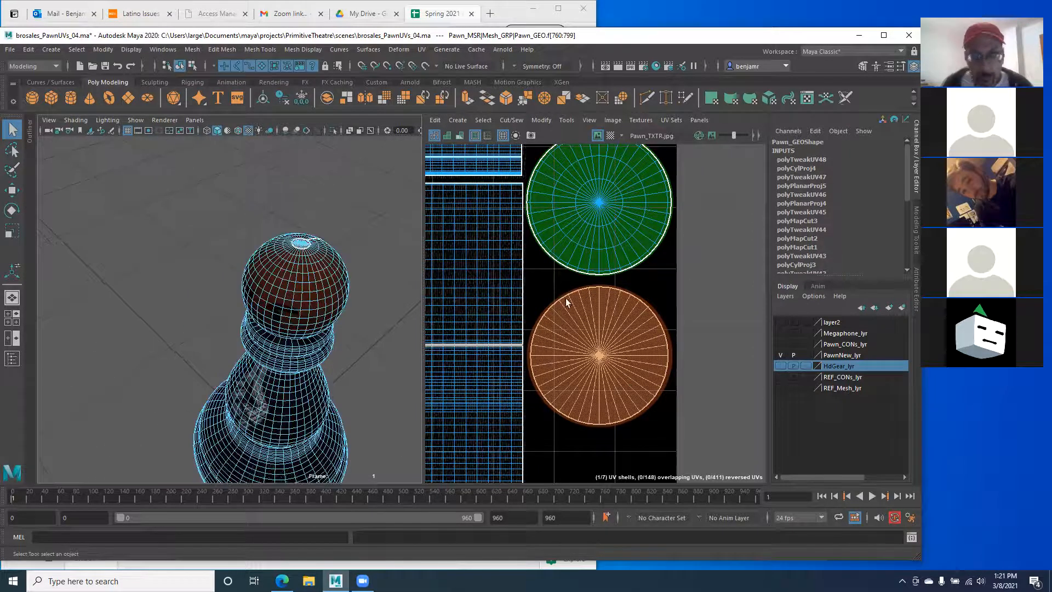
middle_click_drag(564, 295, 591, 303, "alt")
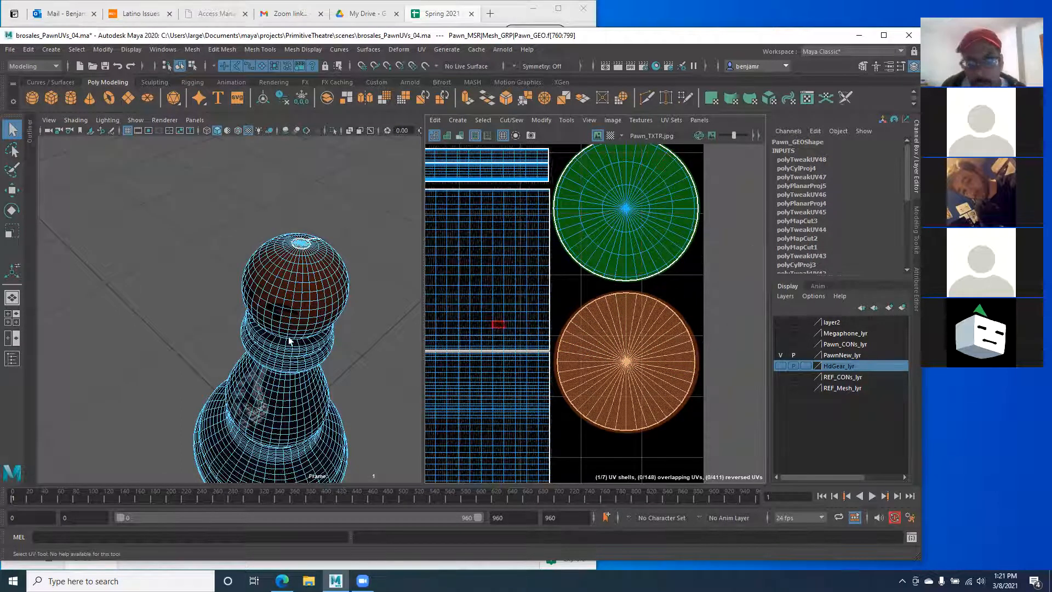
right_click_drag(290, 341, 152, 348, "alt")
left_click_drag(152, 347, 233, 231, "alt")
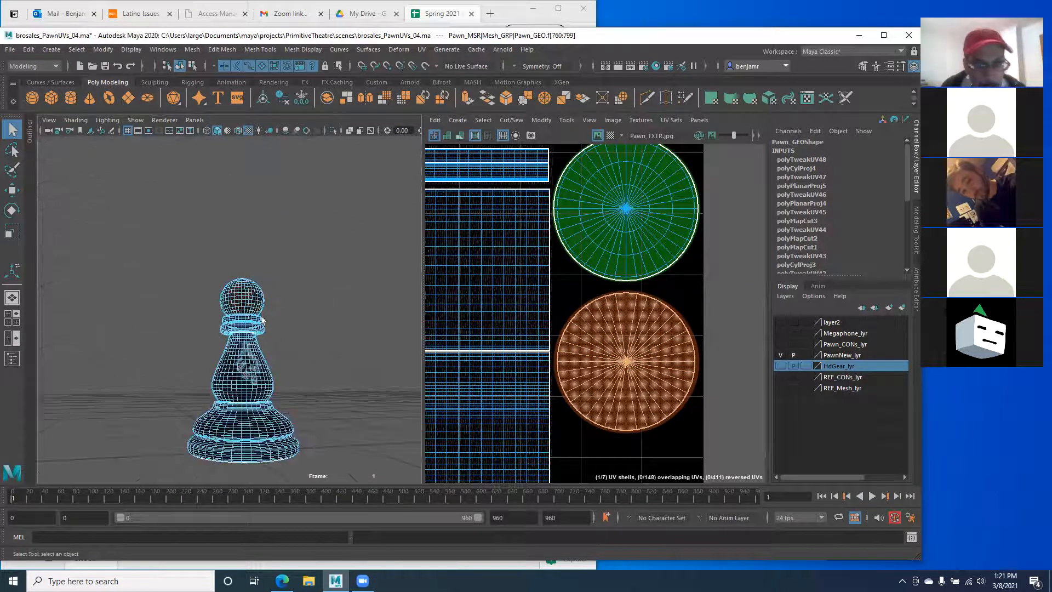
Step: Collapse the Channel Box/Layer Editor and widen the UV layout panel
left_click(918, 186)
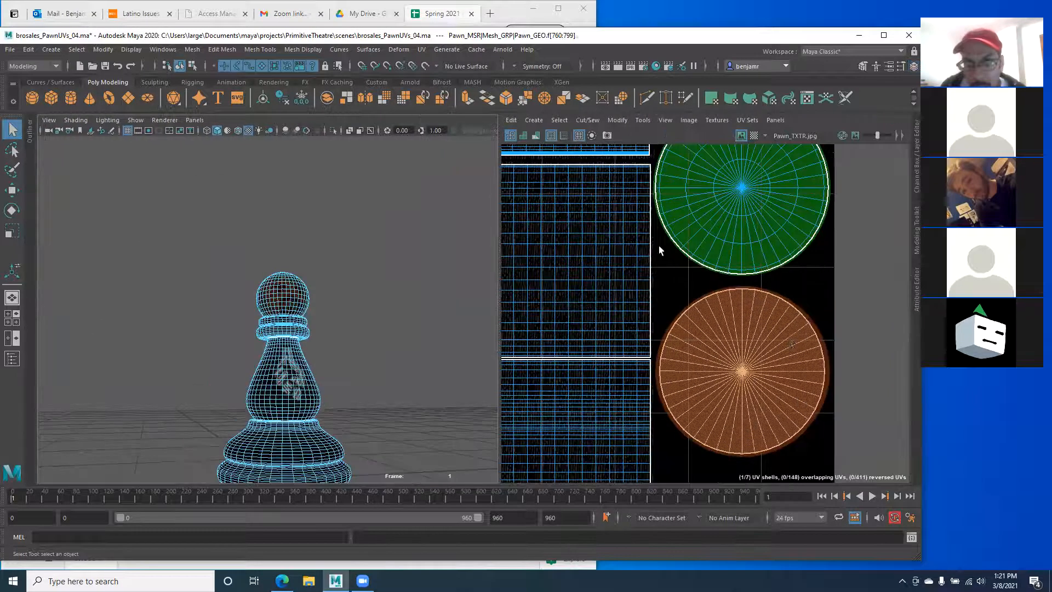
left_click_drag(496, 326, 366, 329)
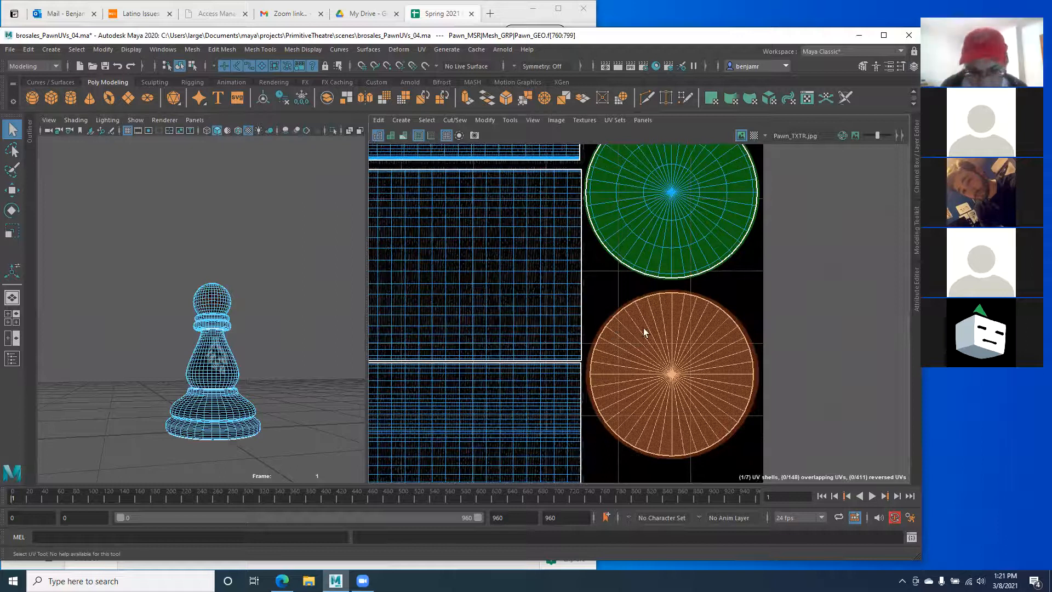
right_click_drag(629, 325, 534, 295, "alt")
middle_click_drag(520, 272, 549, 299, "alt")
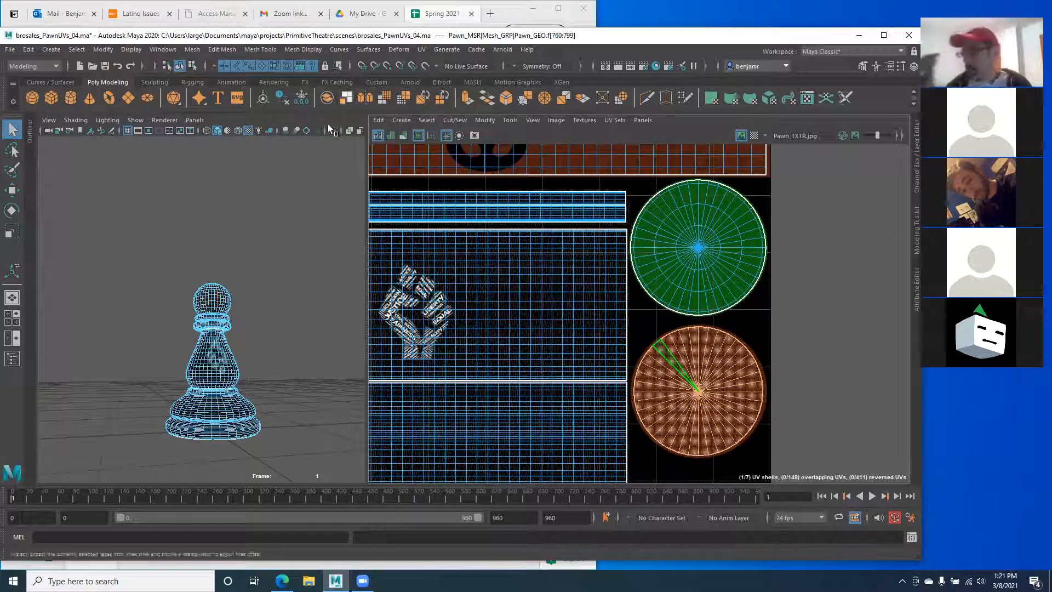
Step: Load the UV Editor into the right panel and centre the UV tile
left_click(643, 122)
mouse_move(666, 179)
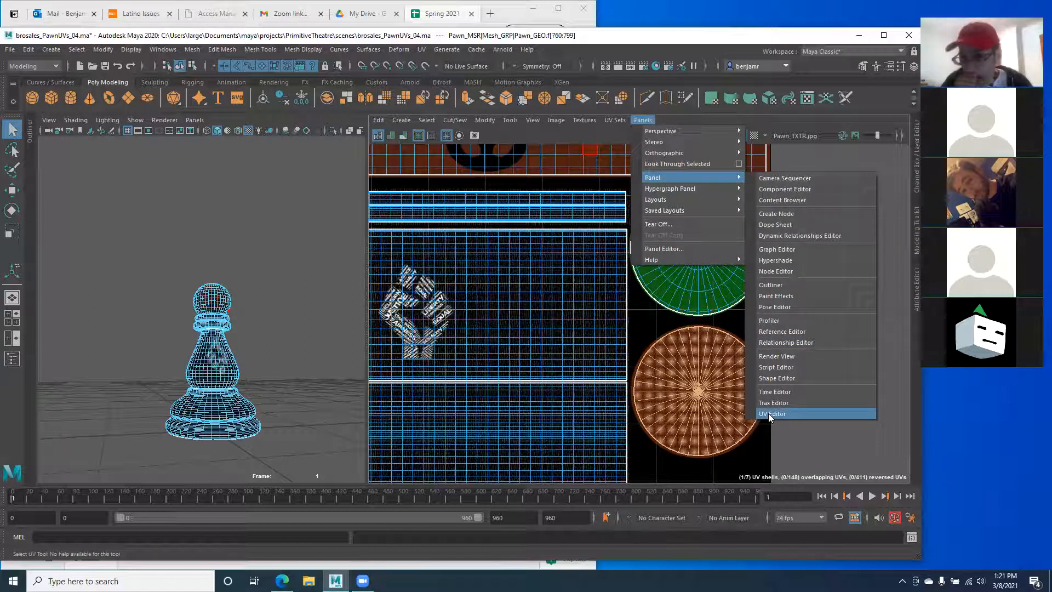
left_click(770, 415)
scroll(671, 309, "down", 5)
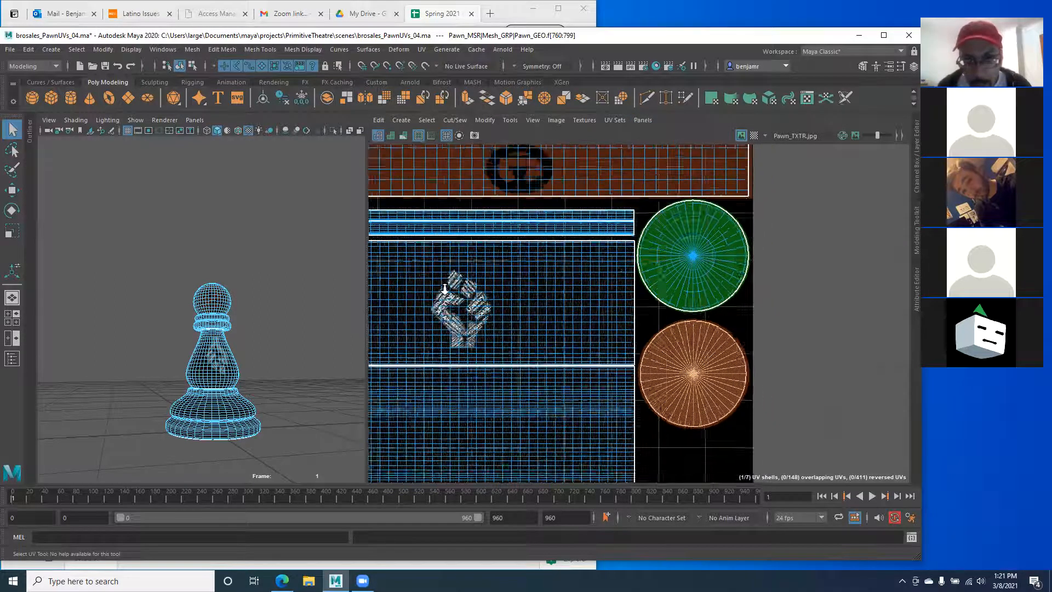
right_click_drag(543, 349, 832, 368, "alt")
middle_click_drag(833, 367, 407, 380, "alt")
right_click_drag(408, 380, 495, 363, "alt")
middle_click_drag(495, 363, 572, 309, "alt")
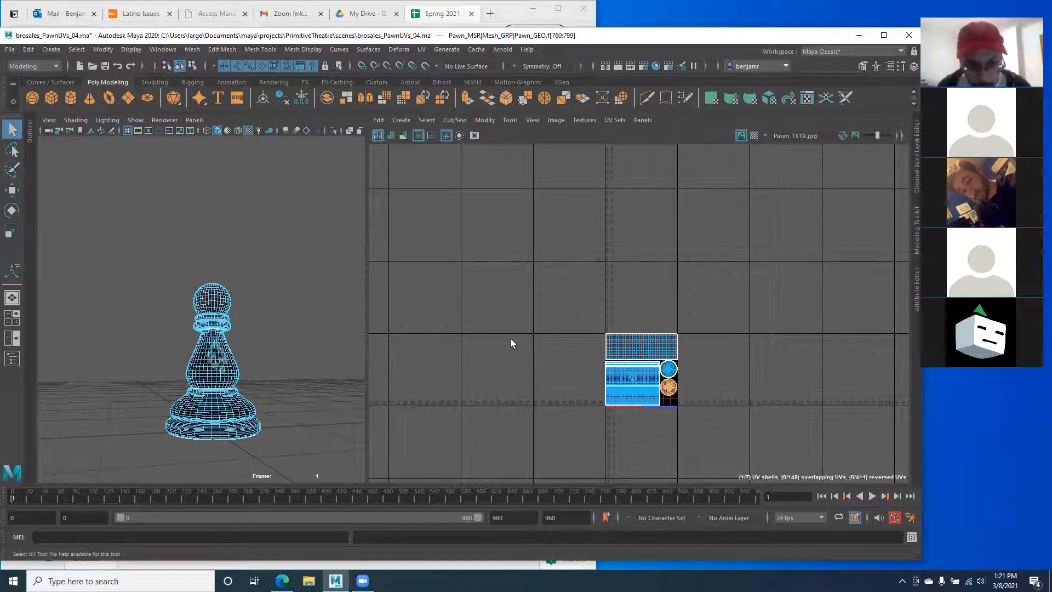
middle_click_drag(504, 336, 539, 343, "alt")
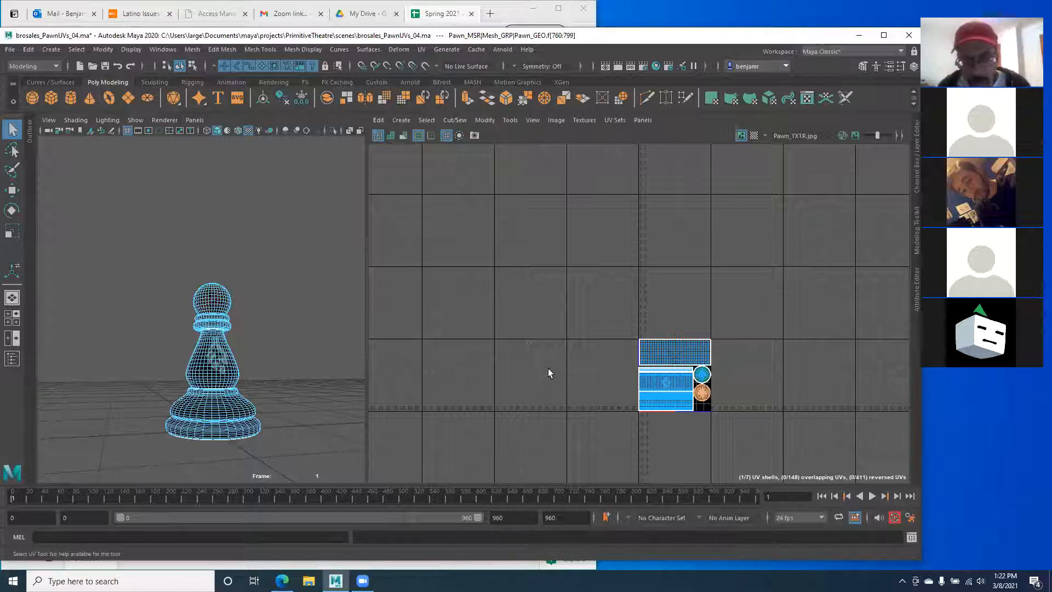
middle_click_drag(589, 364, 522, 358, "alt")
middle_click_drag(621, 367, 478, 291, "alt")
Step: Switch the left viewport to Front View and frame the pawn beside the UV layout
key("space")
left_click_drag(286, 313, 286, 344)
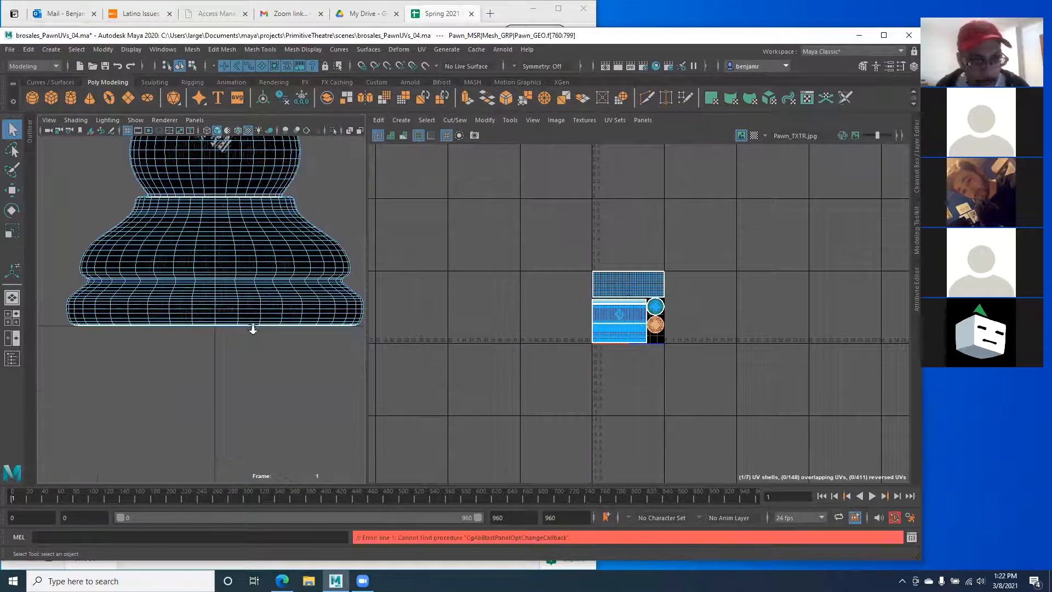
right_click_drag(252, 328, 180, 286, "alt")
middle_click_drag(181, 287, 177, 308, "alt")
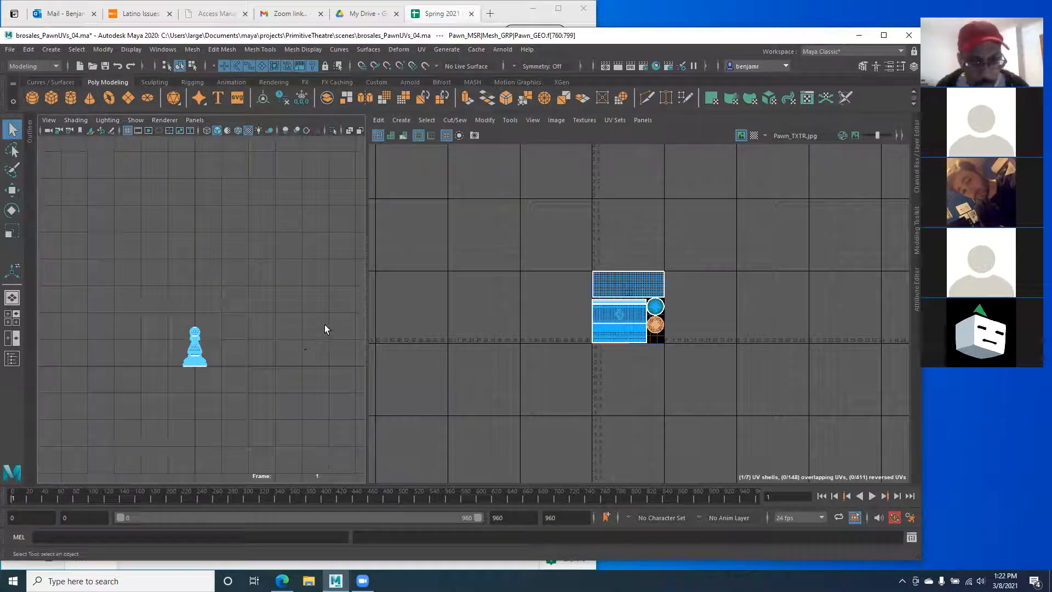
right_click_drag(285, 322, 314, 352, "alt")
right_click_drag(468, 304, 581, 377, "alt")
mouse_move(207, 312)
middle_mouse_down("alt")
mouse_move(219, 352)
mouse_move(240, 359)
mouse_move(207, 336)
mouse_move(202, 371)
mouse_move(212, 326)
middle_mouse_up("alt")
middle_click_drag(455, 310, 352, 344, "alt")
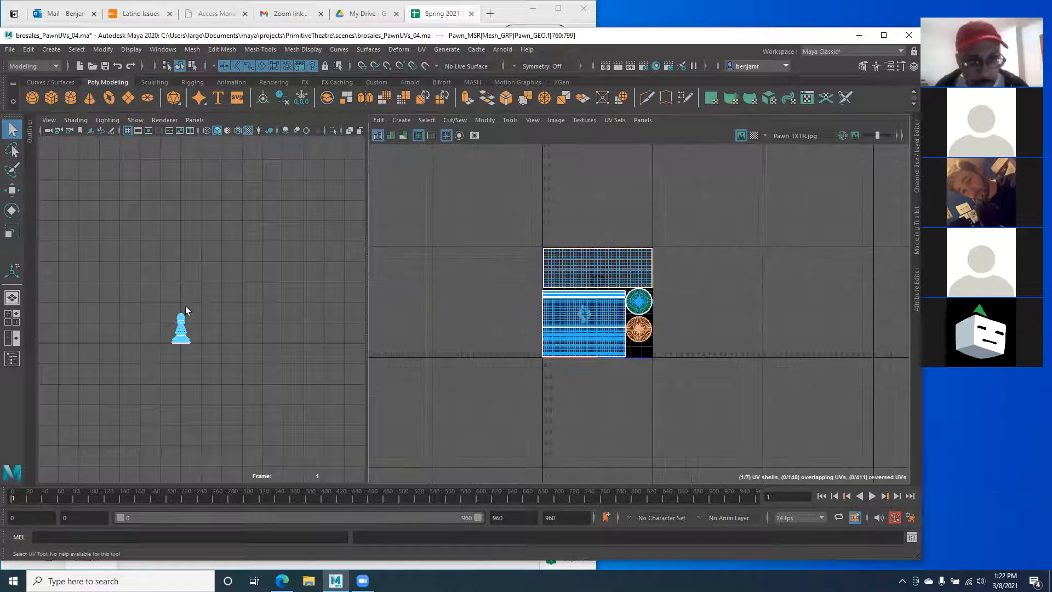
left_click_drag(254, 352, 280, 360, "alt")
mouse_move(522, 280)
middle_mouse_down("alt")
mouse_move(575, 361)
mouse_move(500, 265)
mouse_move(519, 319)
mouse_move(557, 346)
mouse_move(515, 330)
mouse_move(568, 329)
mouse_move(559, 310)
mouse_move(620, 366)
mouse_move(577, 336)
mouse_move(629, 364)
mouse_move(535, 291)
mouse_move(526, 328)
mouse_move(550, 300)
mouse_move(510, 265)
middle_mouse_up("alt")
Step: Enlarge and recentre the UV layout so all seven shells fit in view
middle_click_drag(581, 285, 576, 250, "alt")
right_click_drag(579, 274, 712, 356, "alt")
middle_click_drag(595, 295, 571, 293, "alt")
right_click_drag(533, 256, 621, 306, "alt")
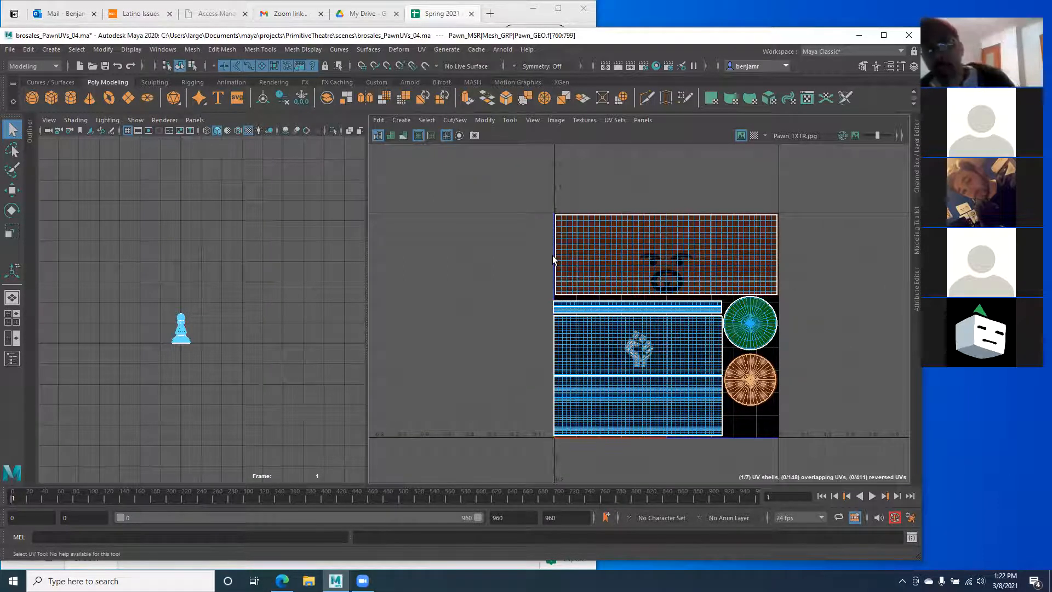
right_click_drag(669, 261, 374, 238, "alt")
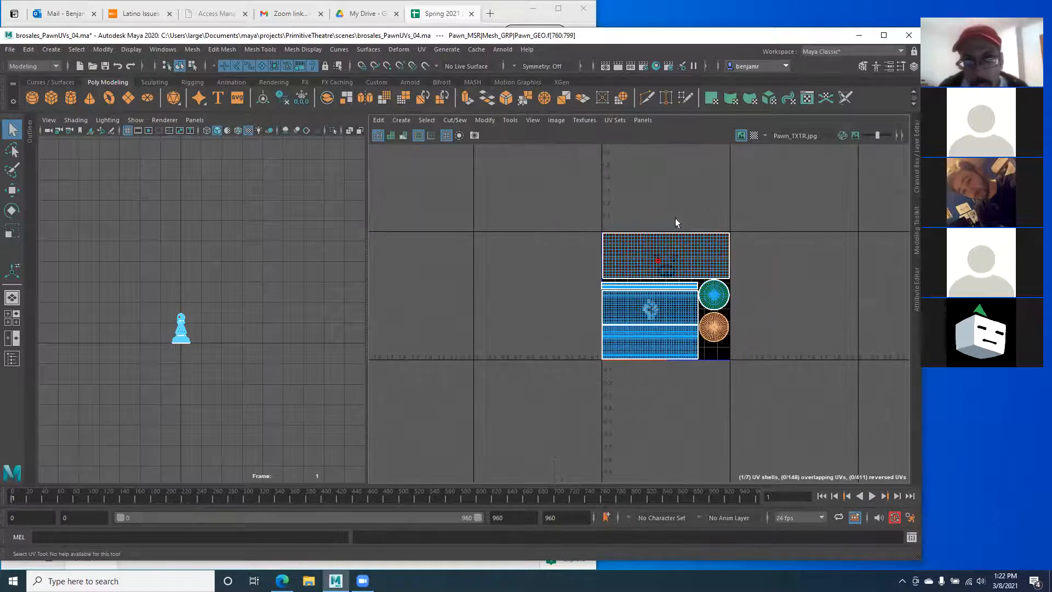
middle_click_drag(675, 218, 650, 269, "alt")
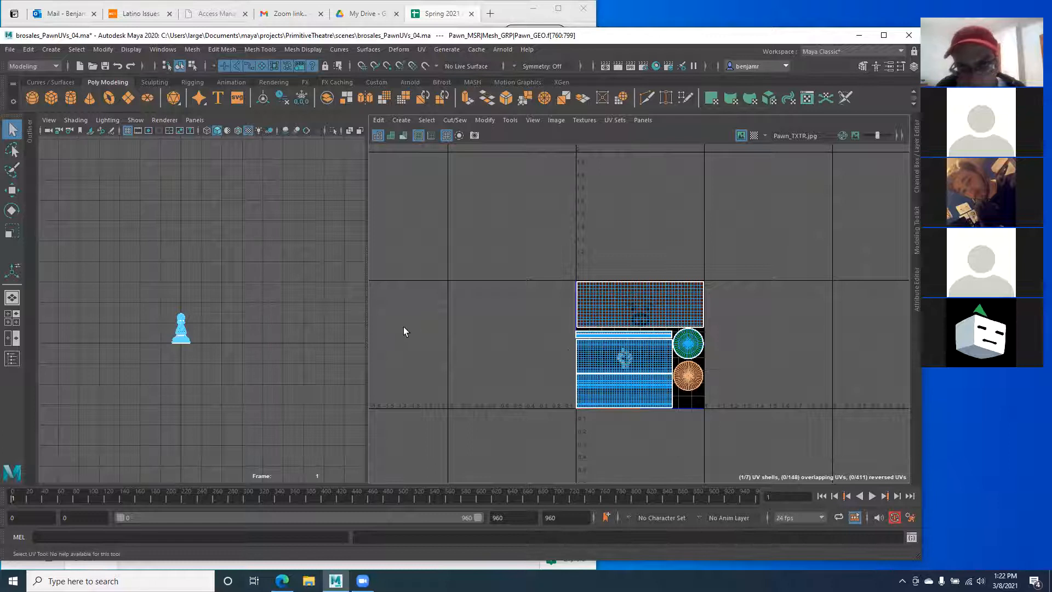
left_click_drag(367, 326, 466, 354)
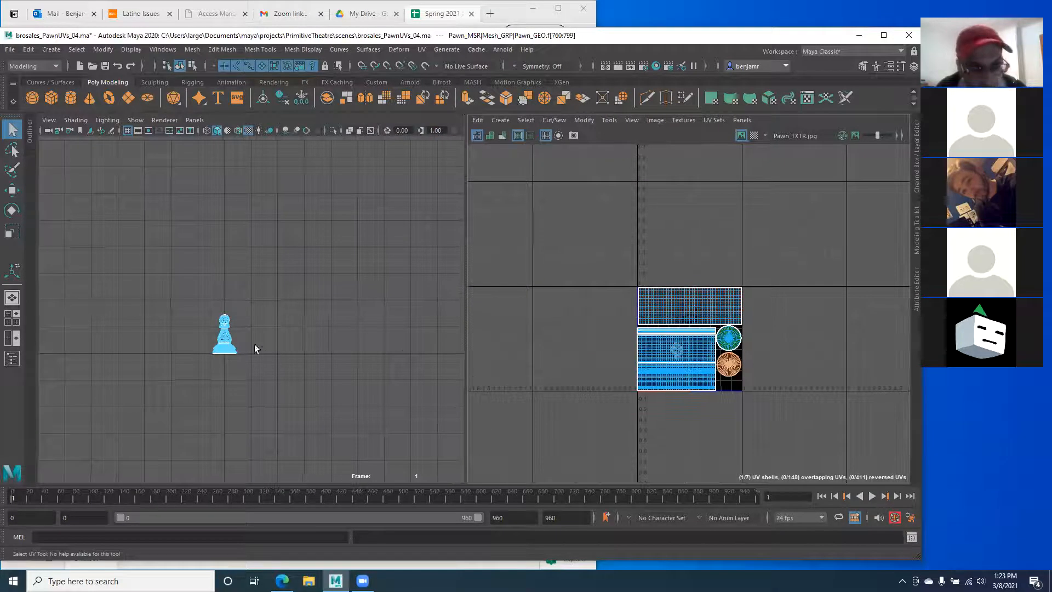
Step: Zoom both the perspective view and UV Editor in on the pawn and its layout
right_click_drag(254, 345, 399, 403, "alt")
middle_click_drag(188, 381, 243, 301, "alt")
right_click_drag(243, 301, 323, 321, "alt")
middle_click_drag(290, 301, 334, 376, "alt")
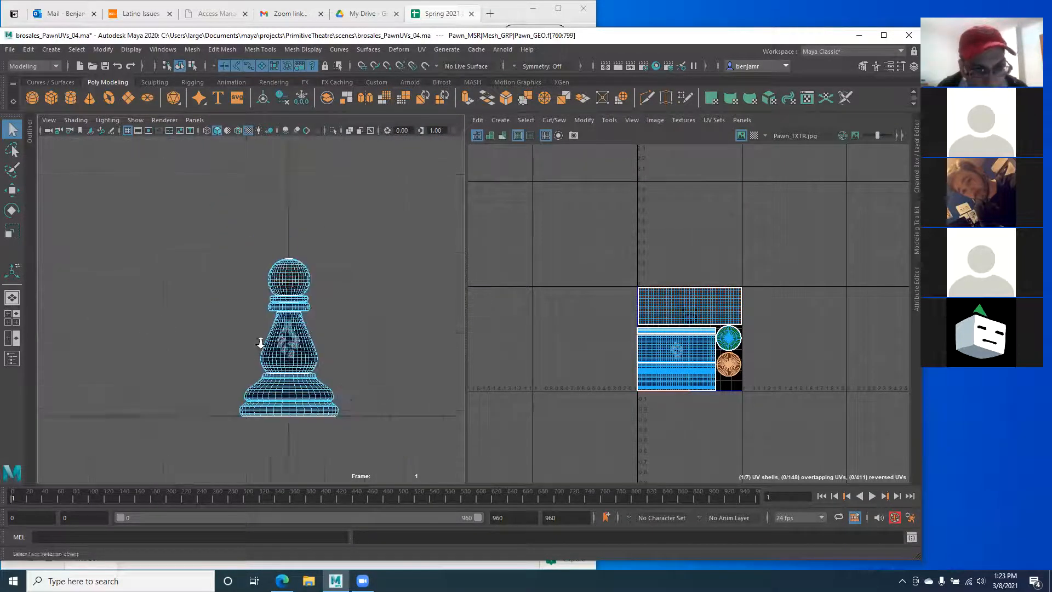
right_click_drag(259, 343, 408, 377, "alt")
middle_click_drag(363, 385, 339, 358, "alt")
right_click_drag(599, 343, 778, 410, "alt")
middle_click_drag(739, 386, 670, 351, "alt")
right_click_drag(616, 320, 740, 376, "alt")
middle_click_drag(679, 320, 659, 347, "alt")
right_click_drag(657, 343, 723, 371, "alt")
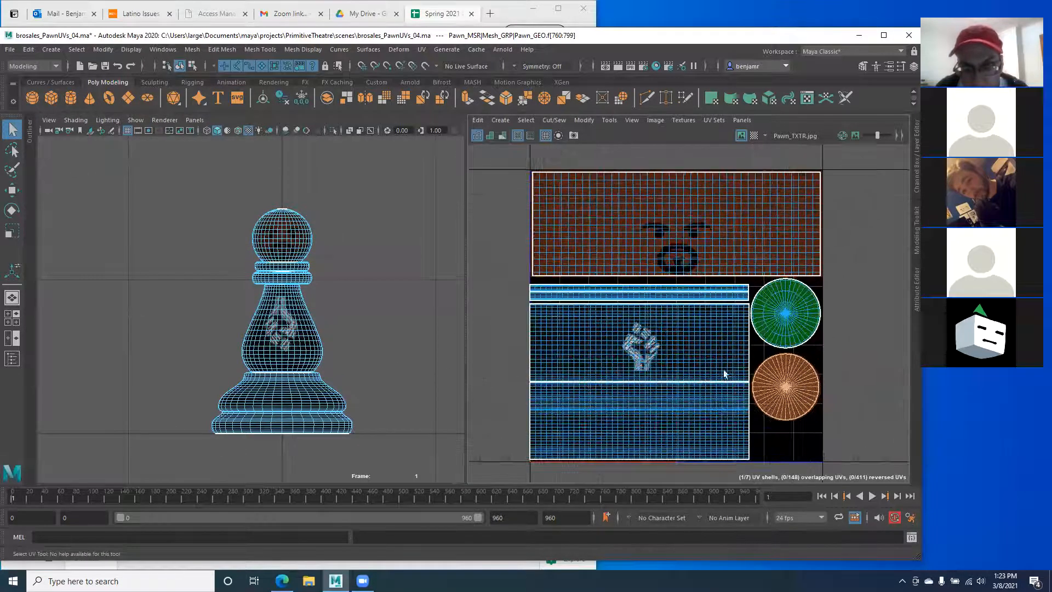
middle_click_drag(667, 298, 669, 287, "alt")
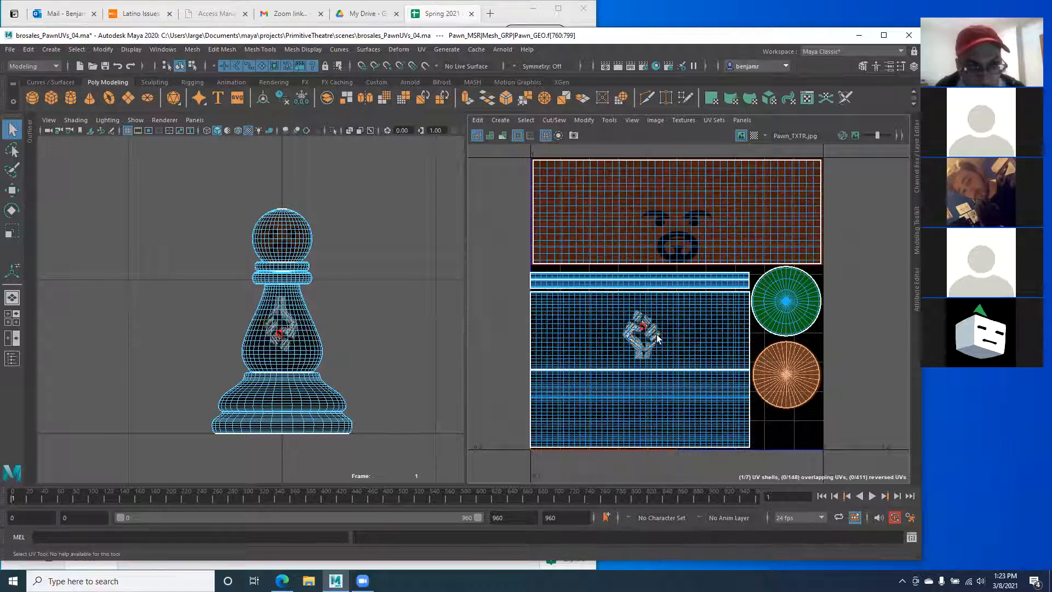
Step: Bring the large body shell with the fist into view and marquee-select it
mouse_move(590, 323)
middle_mouse_down("alt")
mouse_move(595, 283)
mouse_move(599, 305)
middle_mouse_up("alt")
scroll(595, 283, "up", 4)
scroll(665, 338, "up", 1)
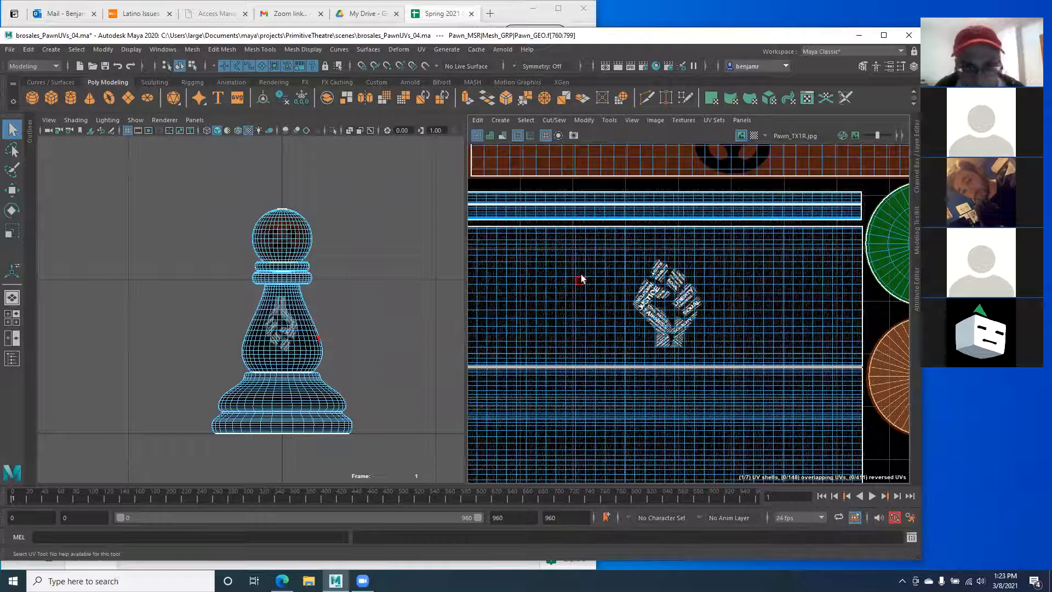
middle_click_drag(629, 271, 638, 272, "alt")
right_click_drag(639, 272, 630, 272, "alt")
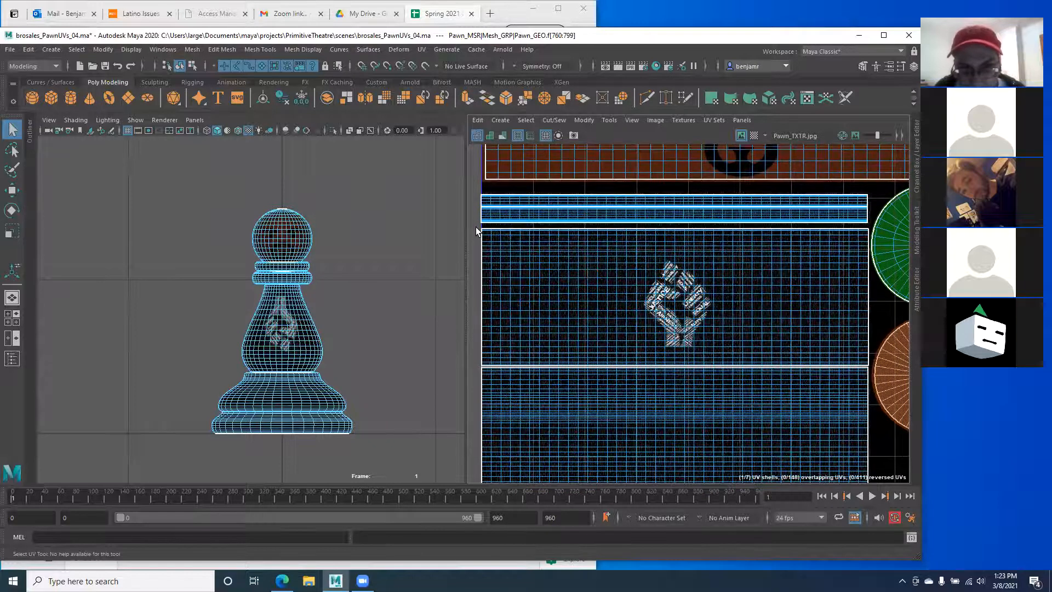
left_click_drag(475, 227, 869, 365)
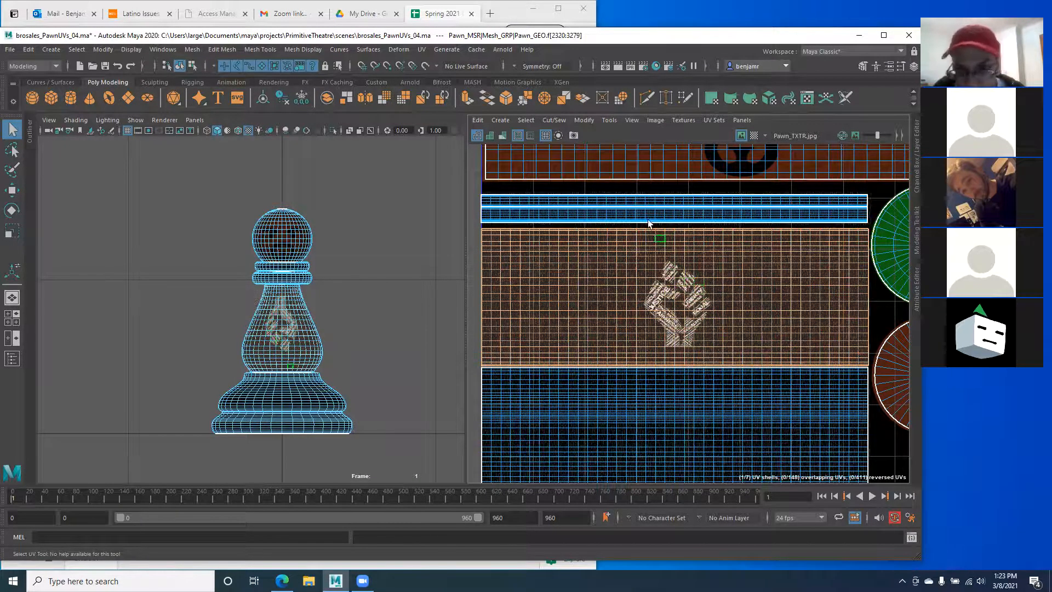
Step: Rotate the pawn's body UV shell by 180° with the Rotate UVs options
left_click(580, 121)
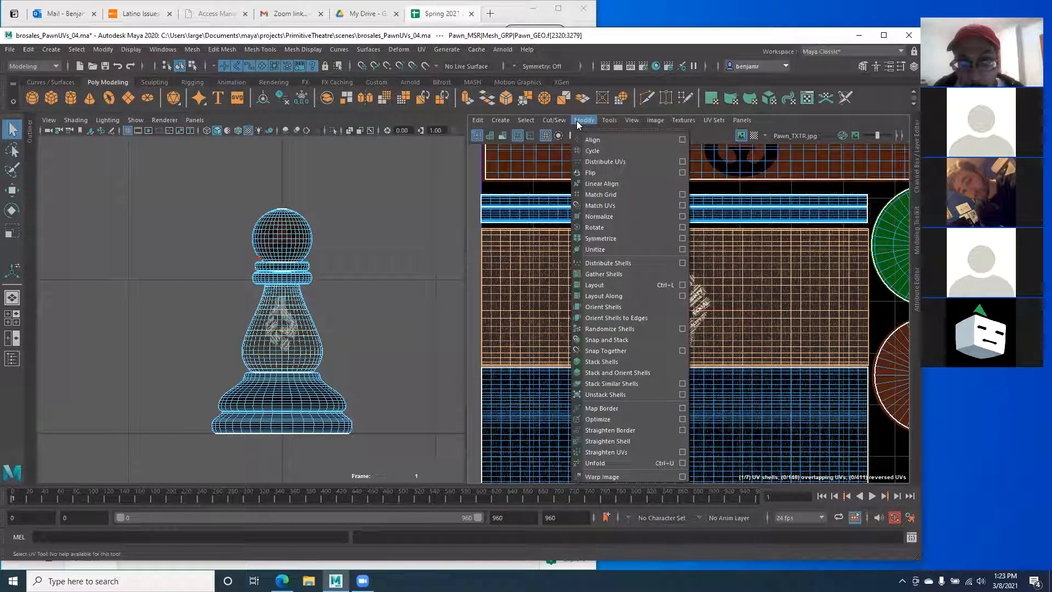
mouse_move(610, 123)
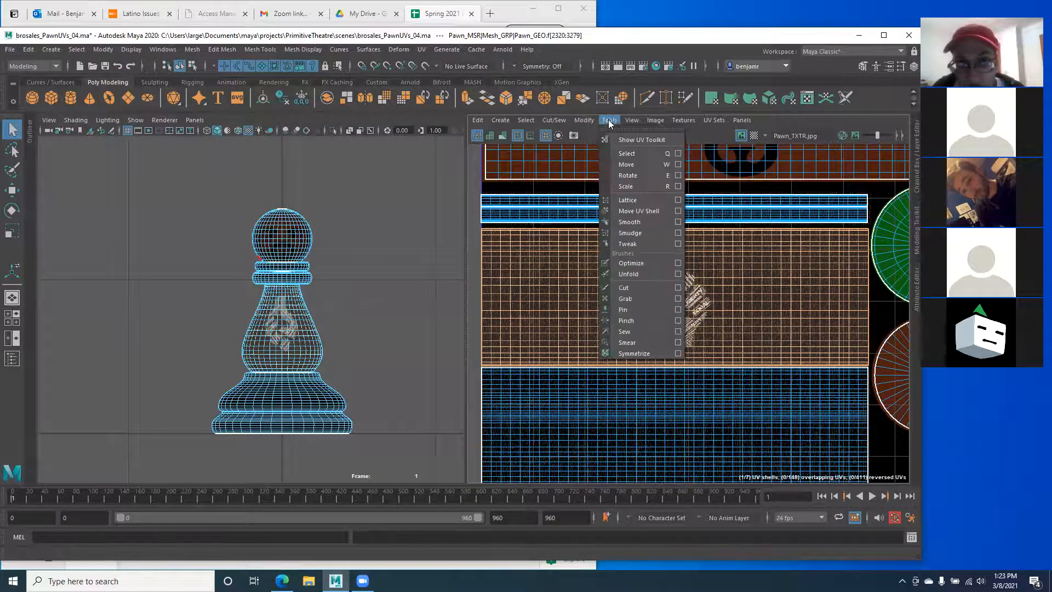
left_click(678, 176)
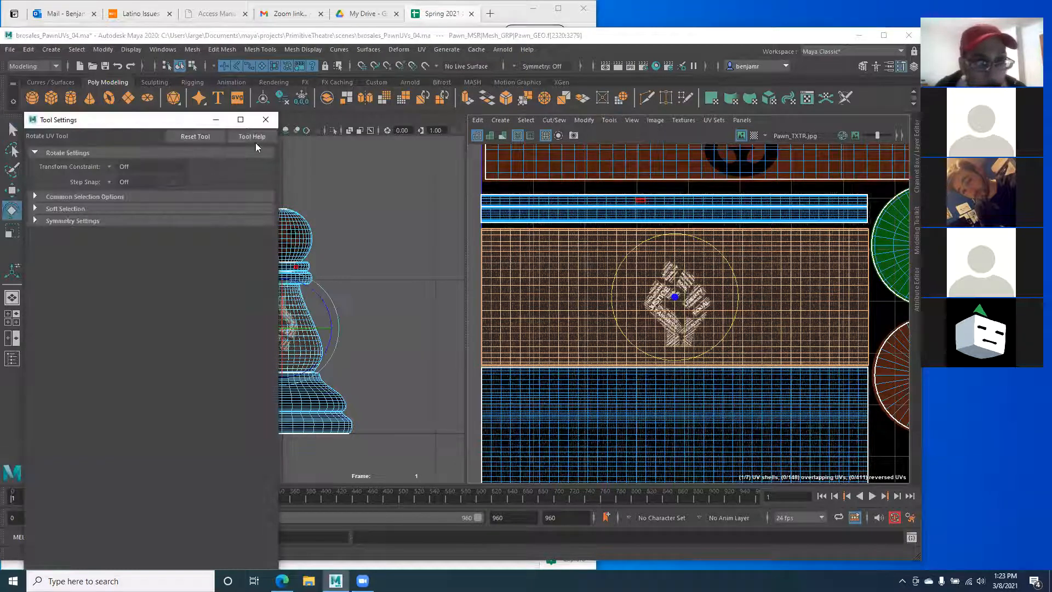
left_click(266, 121)
left_click(582, 120)
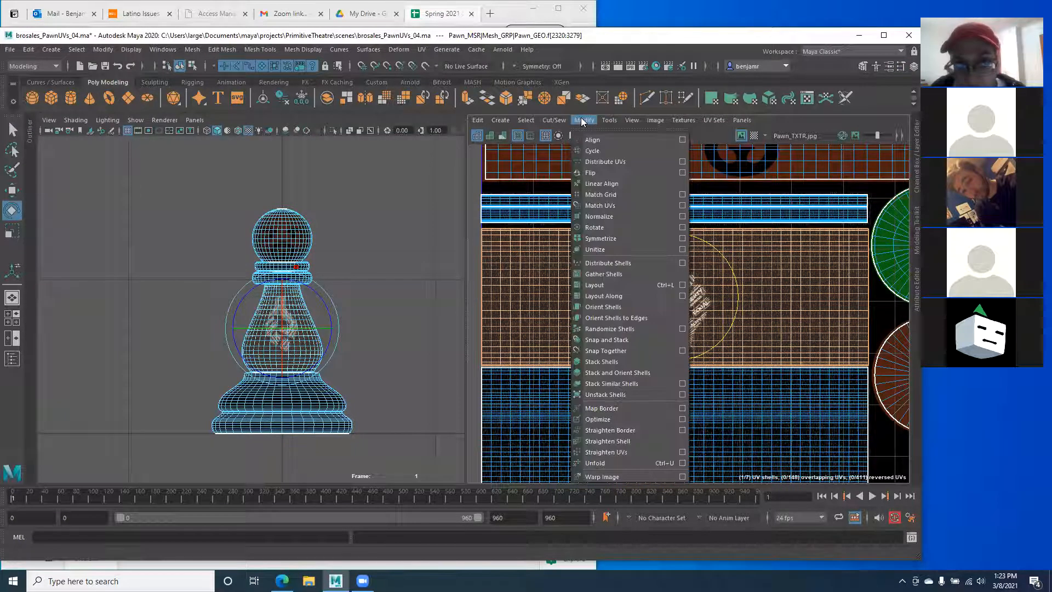
left_click(681, 227)
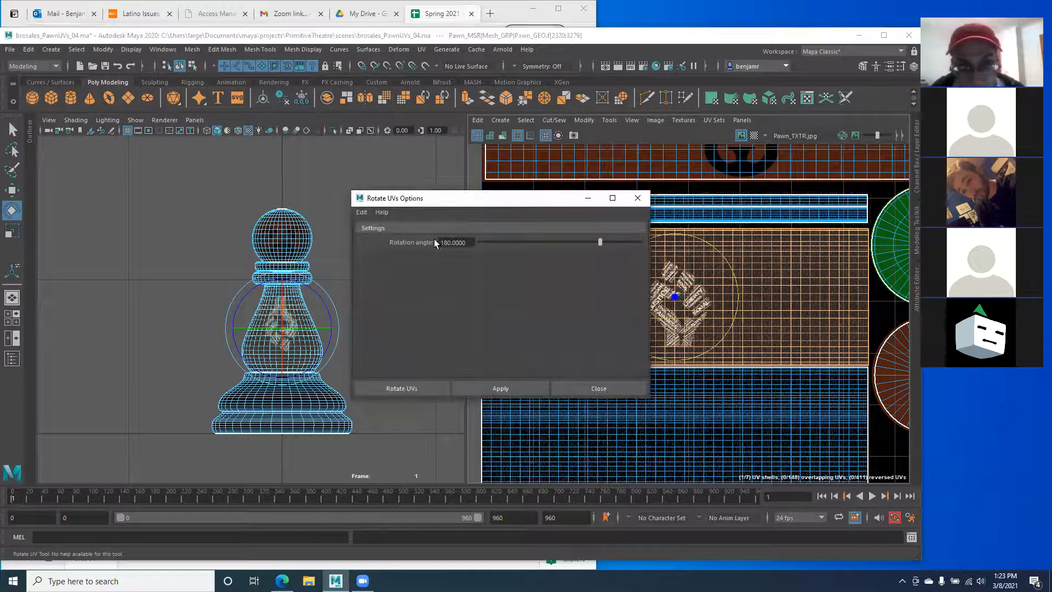
middle_click_drag(184, 317, 142, 285, "alt")
right_click_drag(142, 284, 326, 400, "alt")
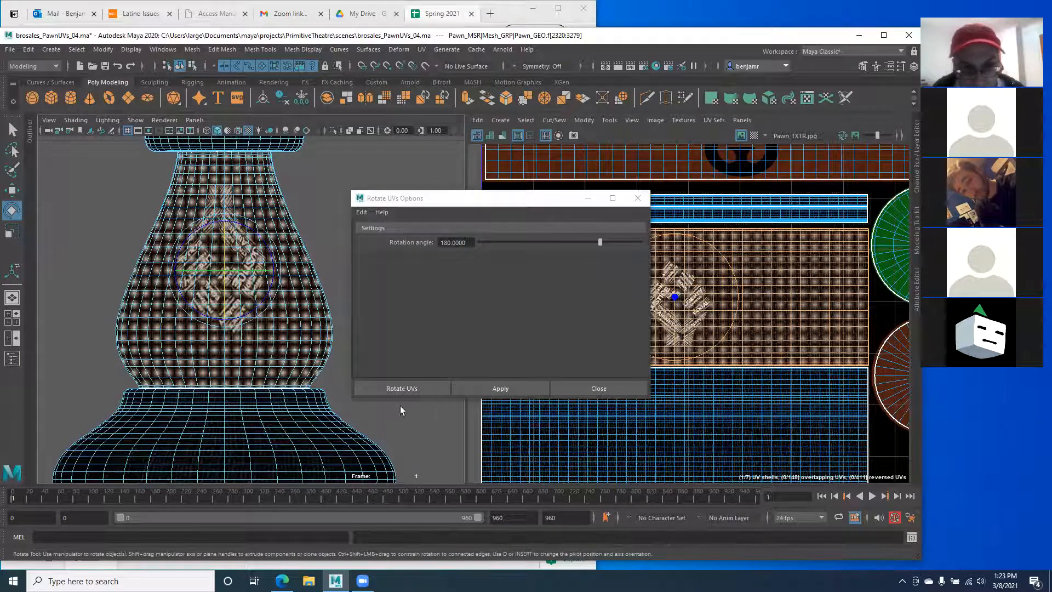
left_click(391, 389)
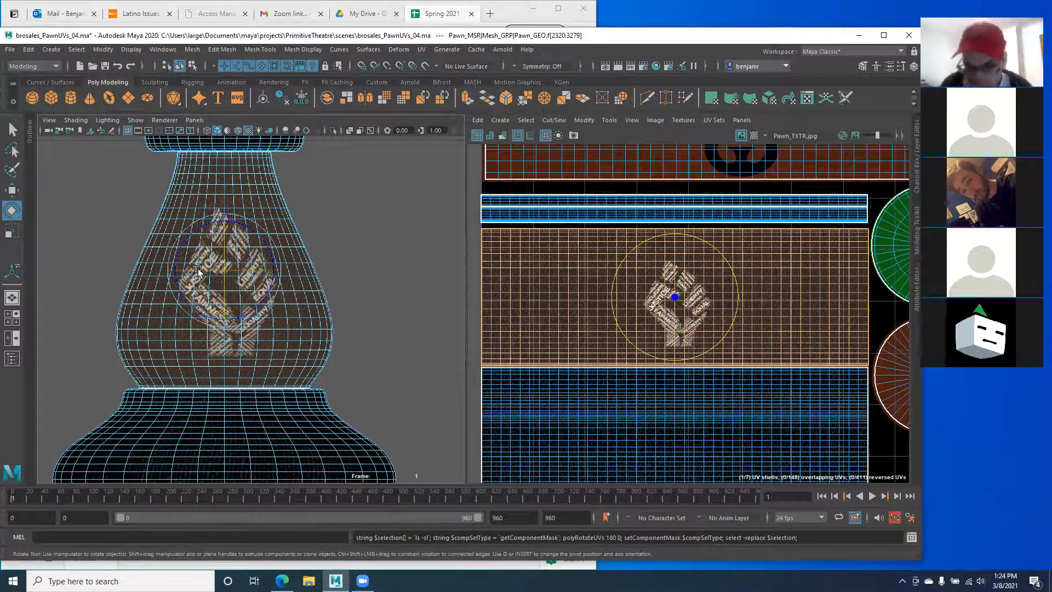
Step: Undo the freehand shell tilt, return to object mode and reselect the pawn
left_click_drag(633, 246, 697, 343)
key("ctrl+z")
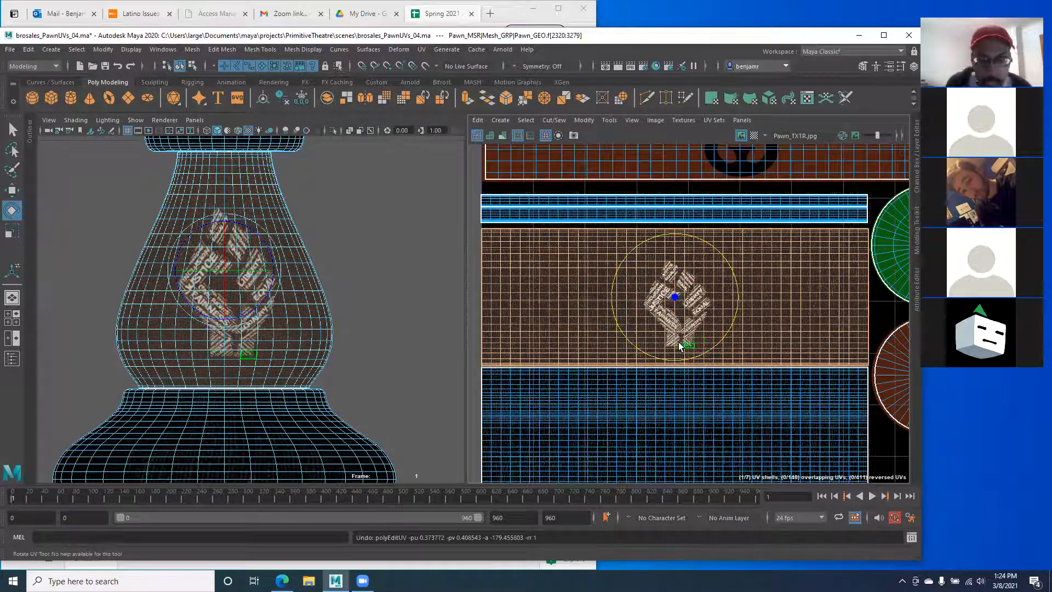
left_click(99, 228)
right_click_drag(207, 237, 245, 217)
right_click_drag(192, 245, 153, 223)
left_click(146, 240)
scroll(241, 278, "down", 5)
scroll(219, 272, "up", 5)
left_click(219, 273)
Step: Select a face on the pawn, then an edge loop around it
scroll(571, 280, "down", 3)
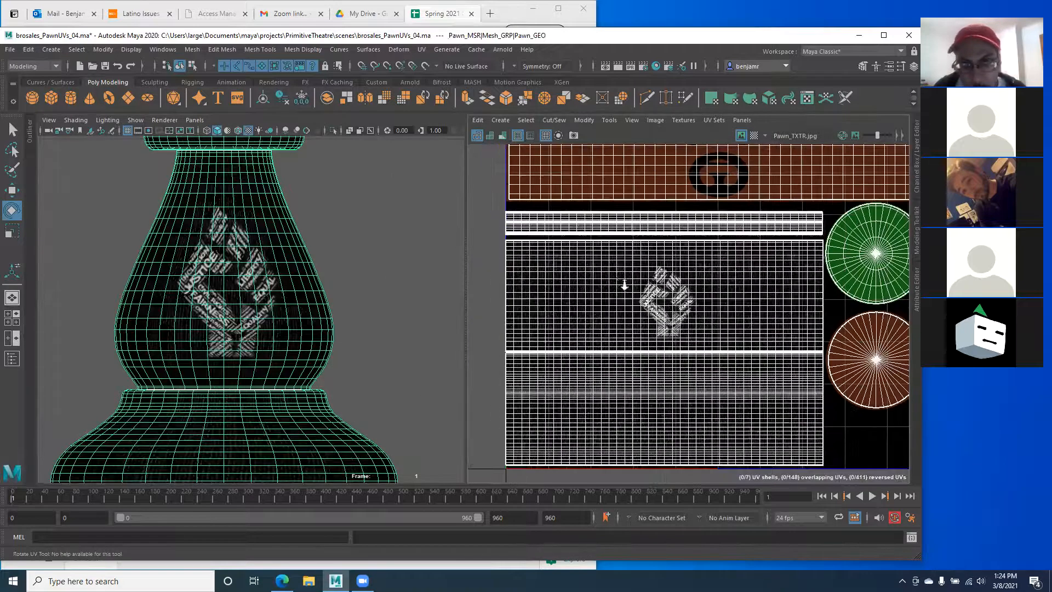
right_click_drag(664, 195, 667, 226)
left_click(660, 199)
right_click_drag(573, 205, 573, 176)
double_click(593, 193)
middle_click_drag(316, 241, 318, 261, "alt")
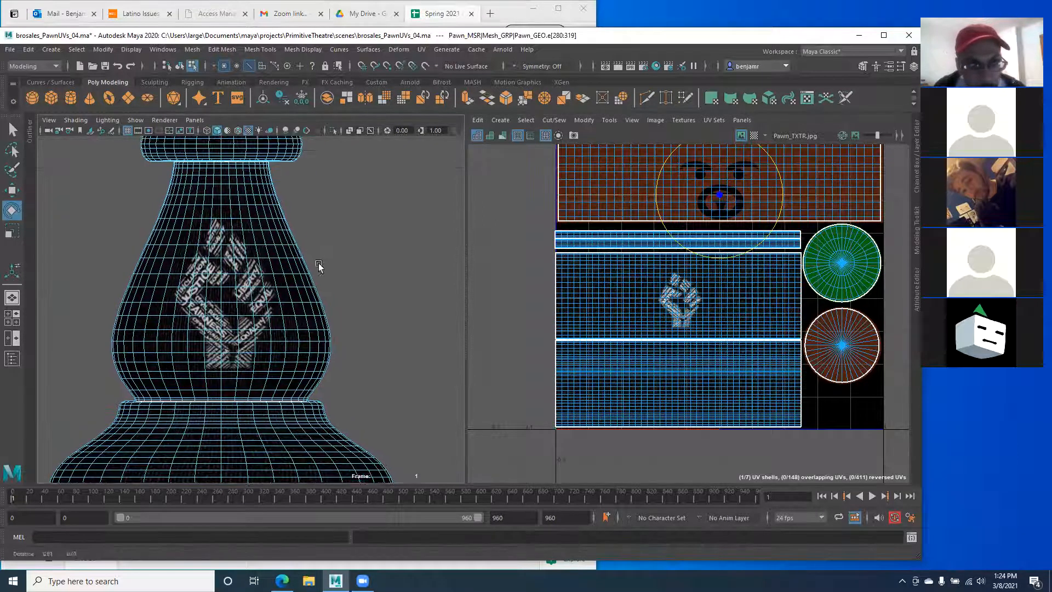
scroll(317, 262, "down", 10)
scroll(376, 322, "up", 5)
Step: Switch to the perspective camera and select a vertex on the pawn's head
key("space")
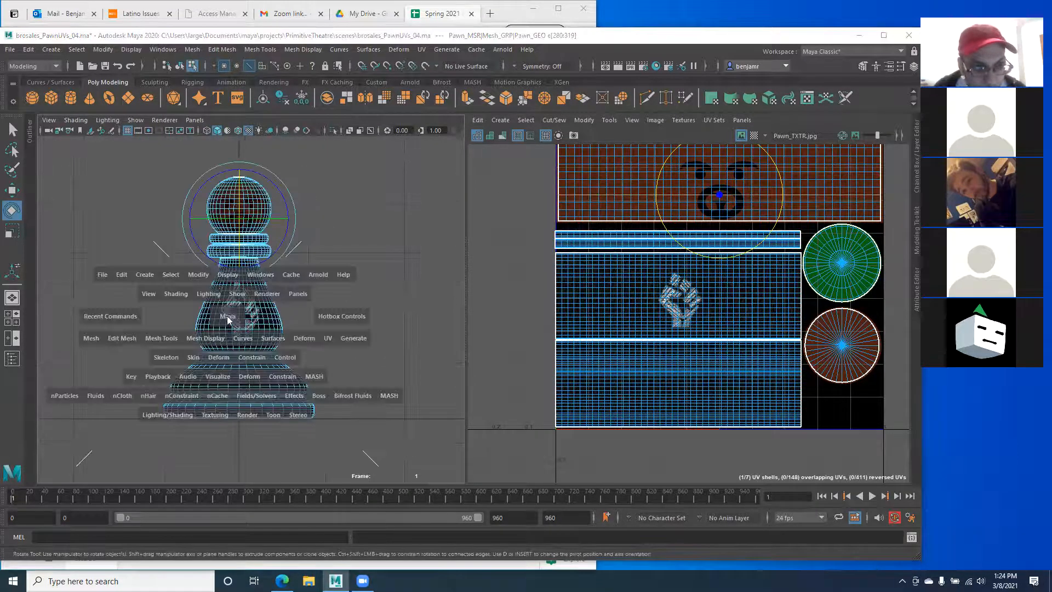
left_click_drag(227, 316, 214, 286)
scroll(263, 294, "up", 5)
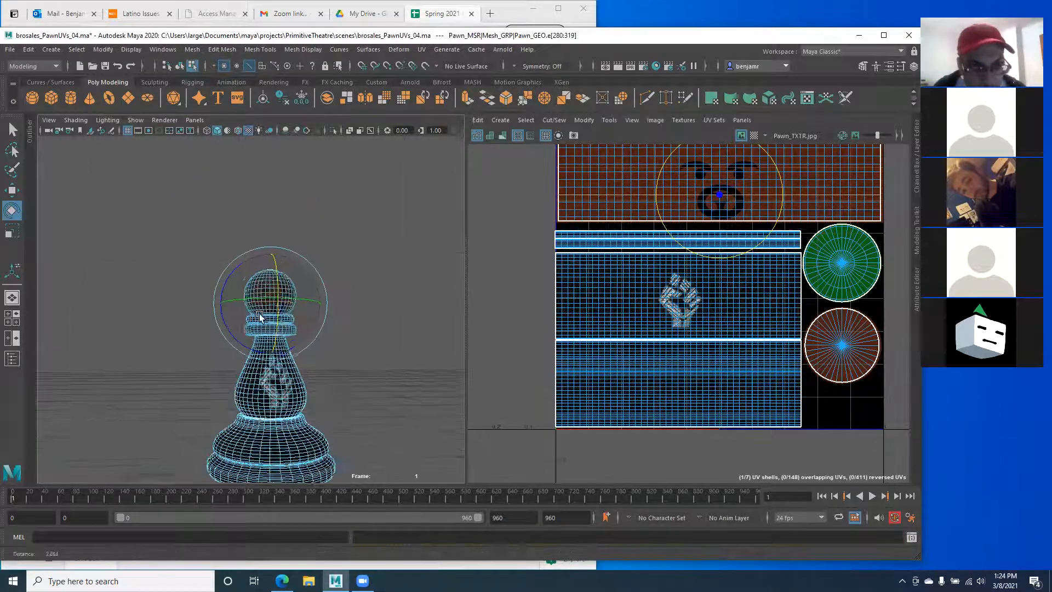
scroll(242, 305, "up", 3)
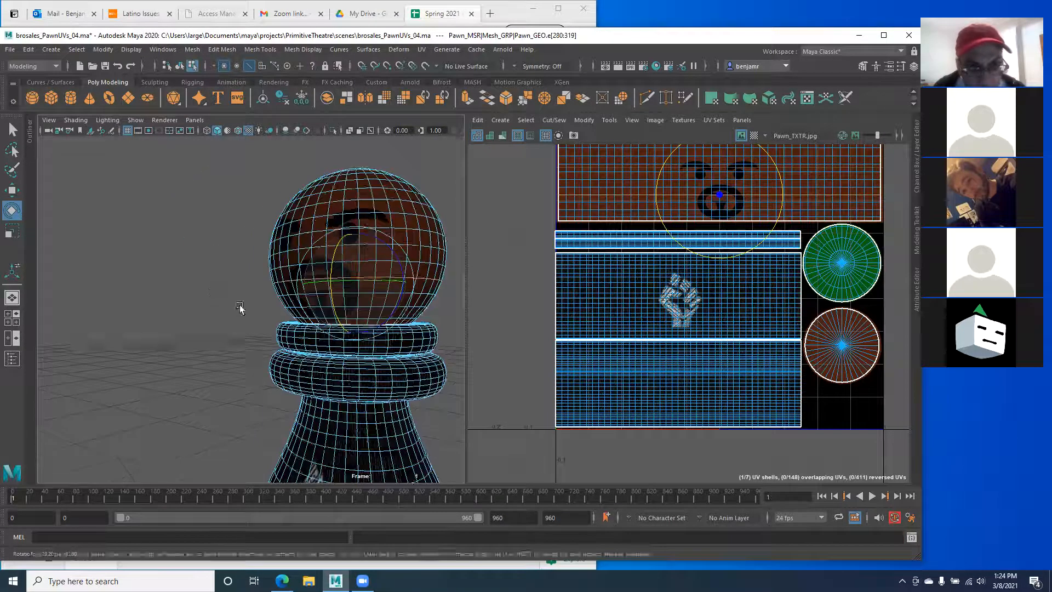
right_click(616, 197)
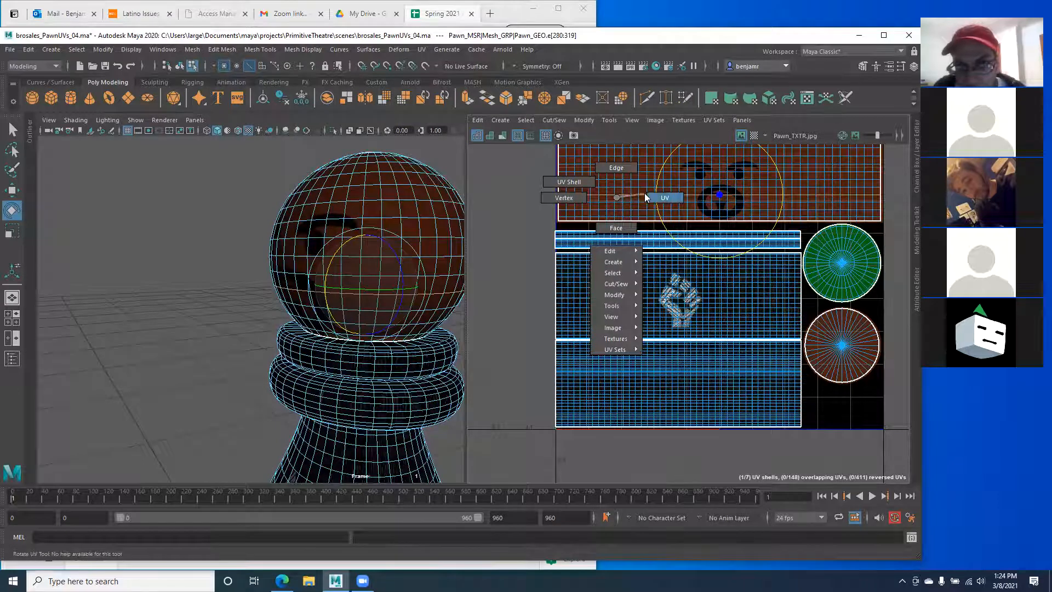
left_click(574, 200)
left_click(607, 189)
Step: Centre the pawn's head in view and pick UV mode to clear the selection
left_click_drag(273, 281, 219, 318, "alt")
middle_click_drag(347, 296, 289, 280, "alt")
left_click_drag(289, 280, 263, 280, "alt")
middle_click_drag(588, 193, 555, 232, "alt")
right_click_drag(555, 232, 550, 233, "alt")
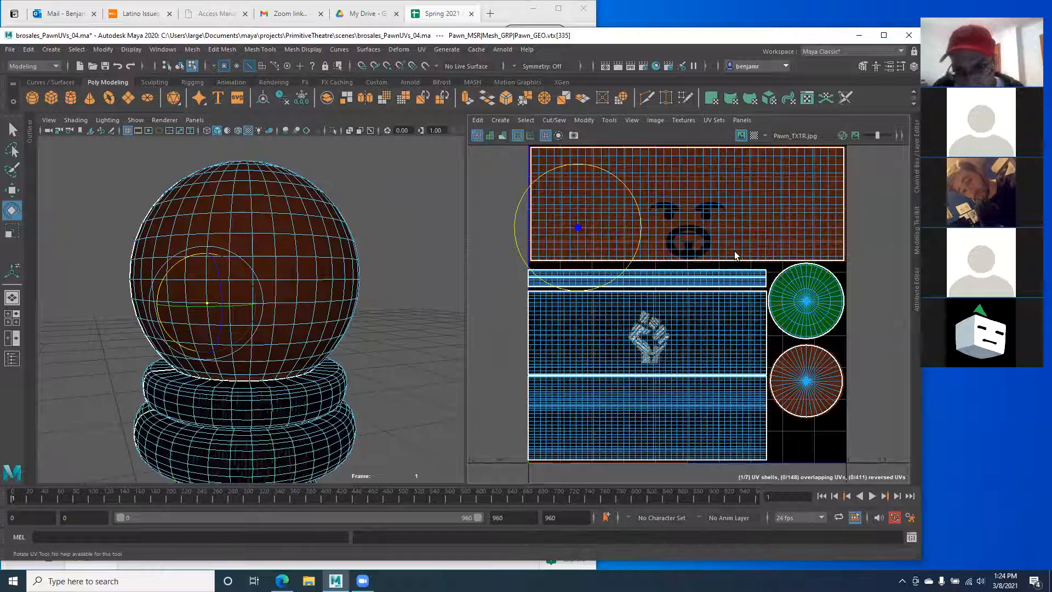
right_click_drag(680, 213, 724, 215)
right_click_drag(278, 260, 375, 258)
scroll(214, 291, "up", 3)
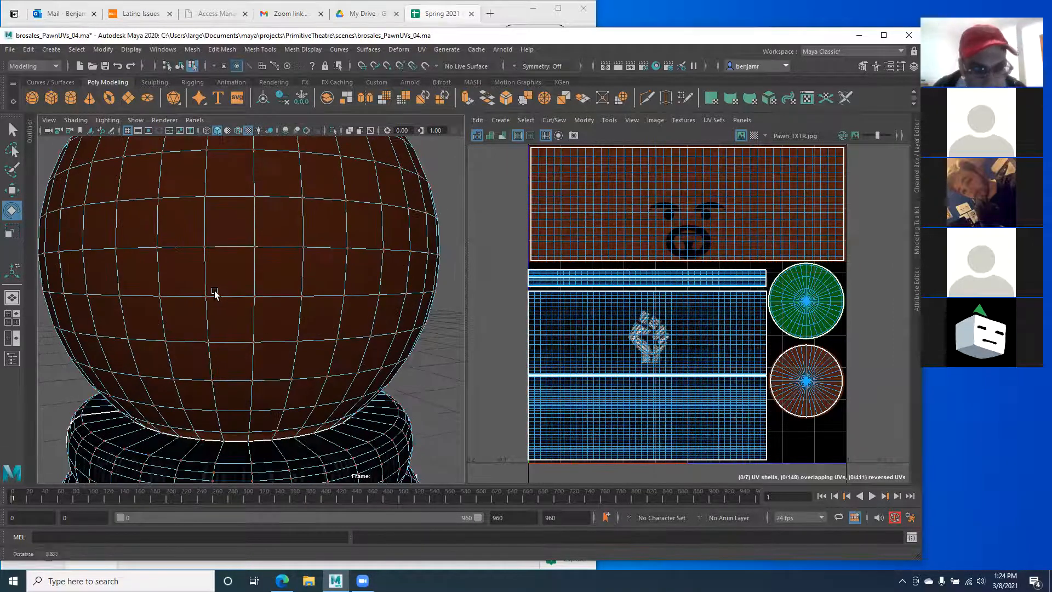
Step: Show the pawn in wireframe and pick vertices and UVs on the head sphere
key("4")
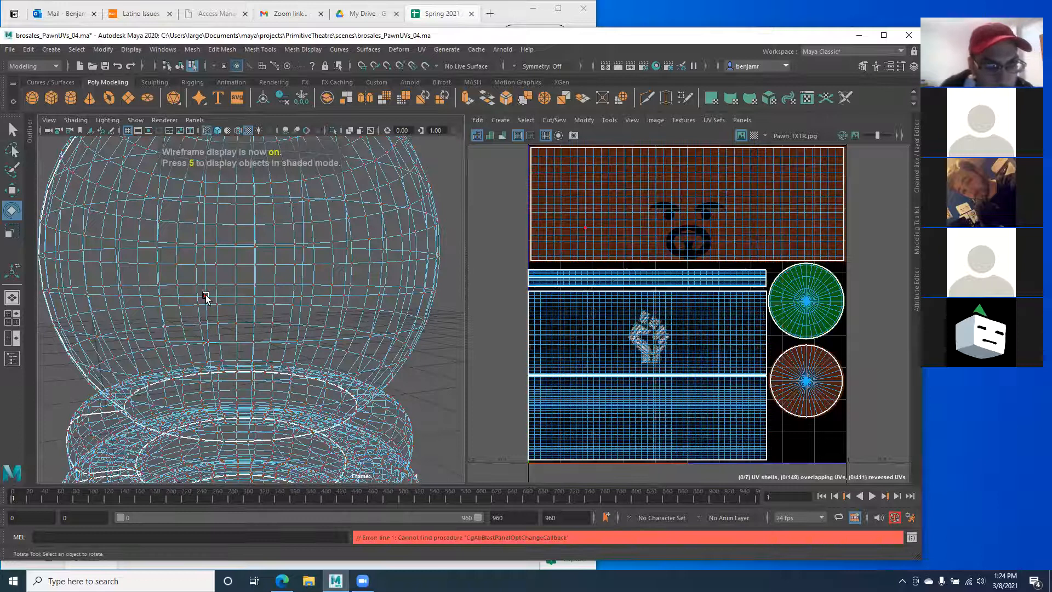
scroll(211, 296, "up", 2)
scroll(211, 295, "up", 3)
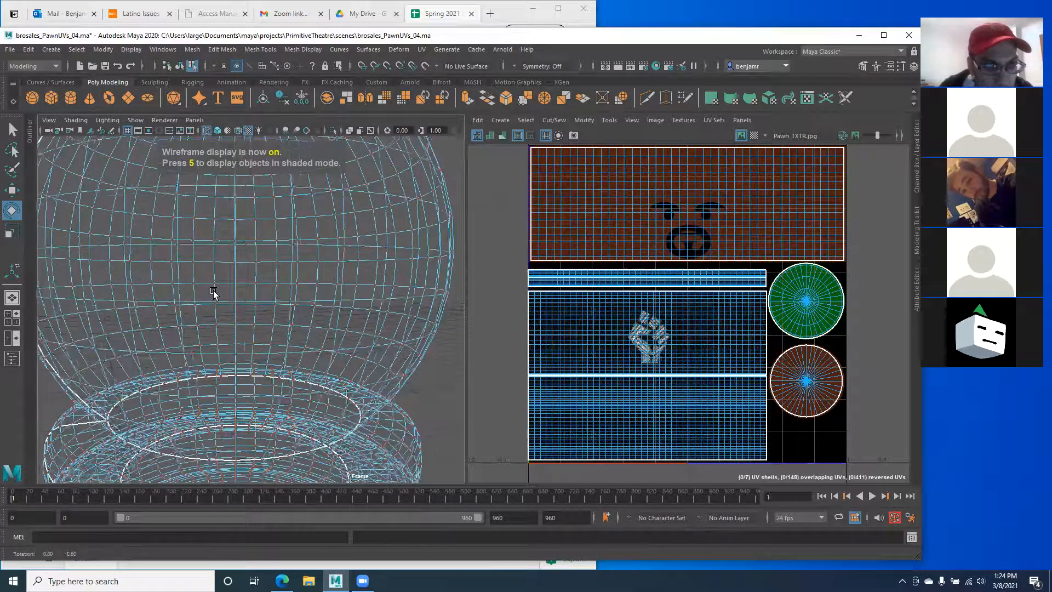
left_click(244, 259)
right_click_drag(248, 259, 212, 261)
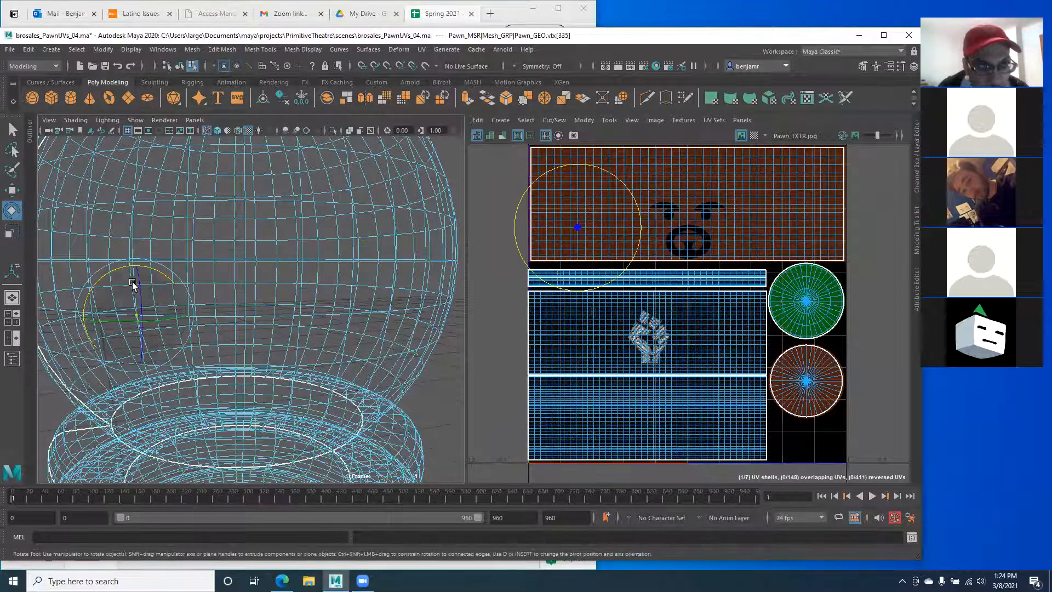
left_click(218, 261)
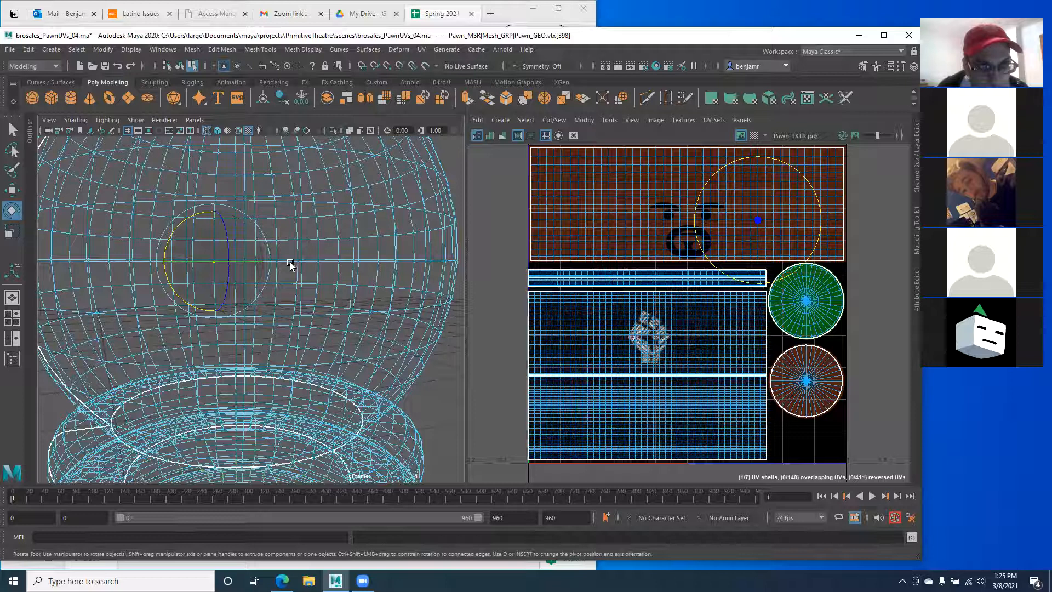
right_click_drag(292, 265, 392, 262)
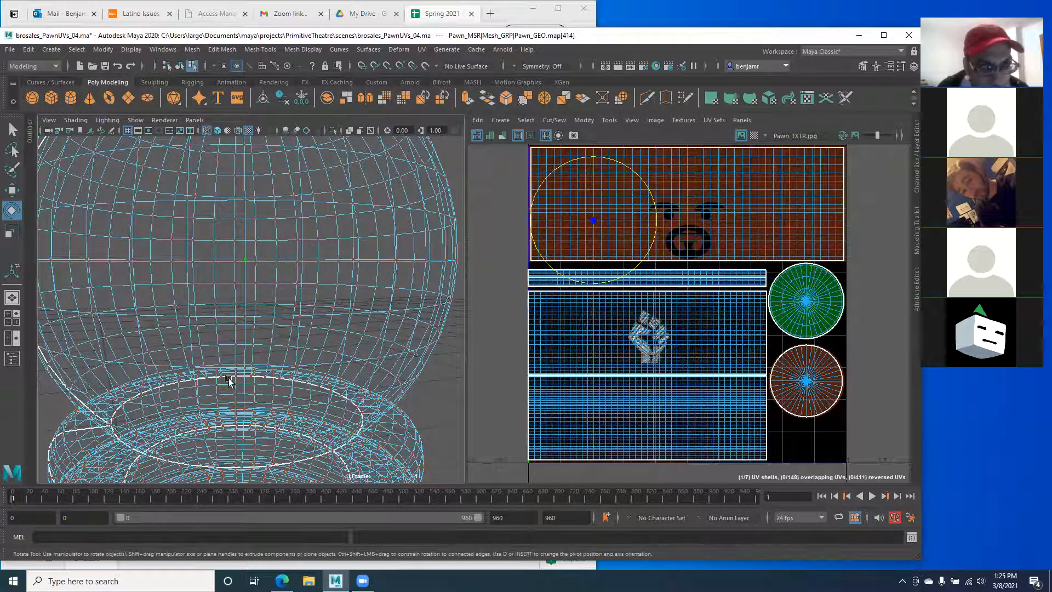
Step: Frame the pawn and orbit to a front-on view of its head
left_click_drag(173, 391, 180, 390, "alt")
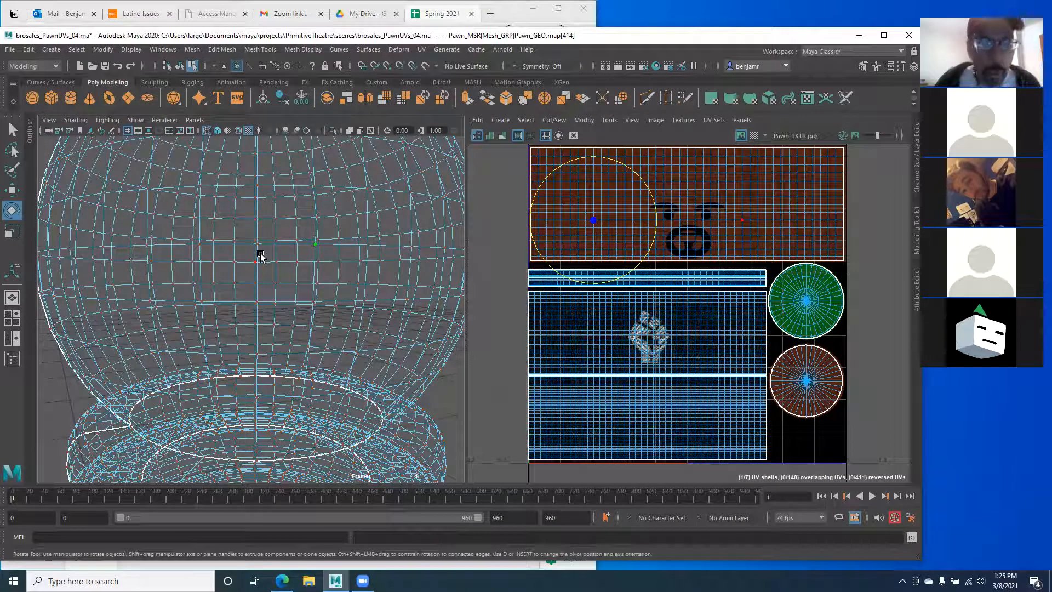
left_click(233, 242)
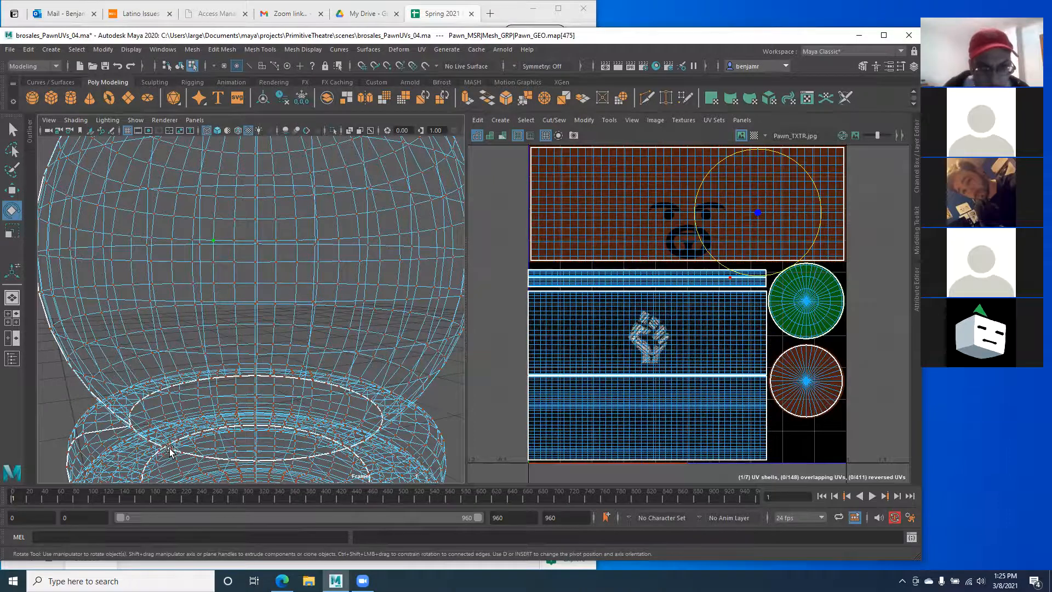
key("f")
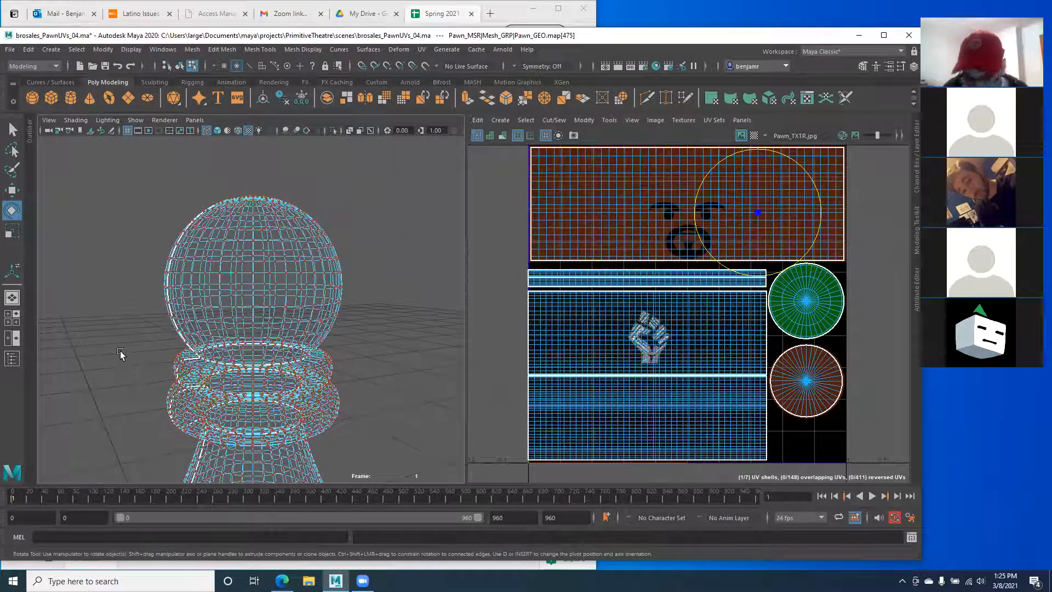
left_click_drag(163, 335, 206, 355, "alt")
right_click_drag(178, 299, 270, 294, "alt")
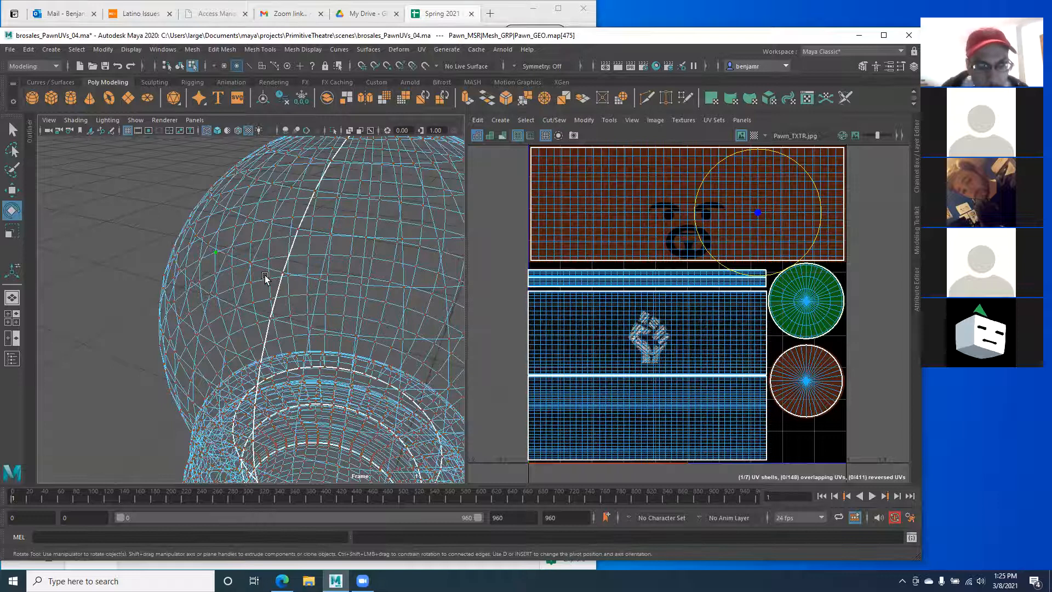
left_click_drag(262, 276, 268, 278, "alt")
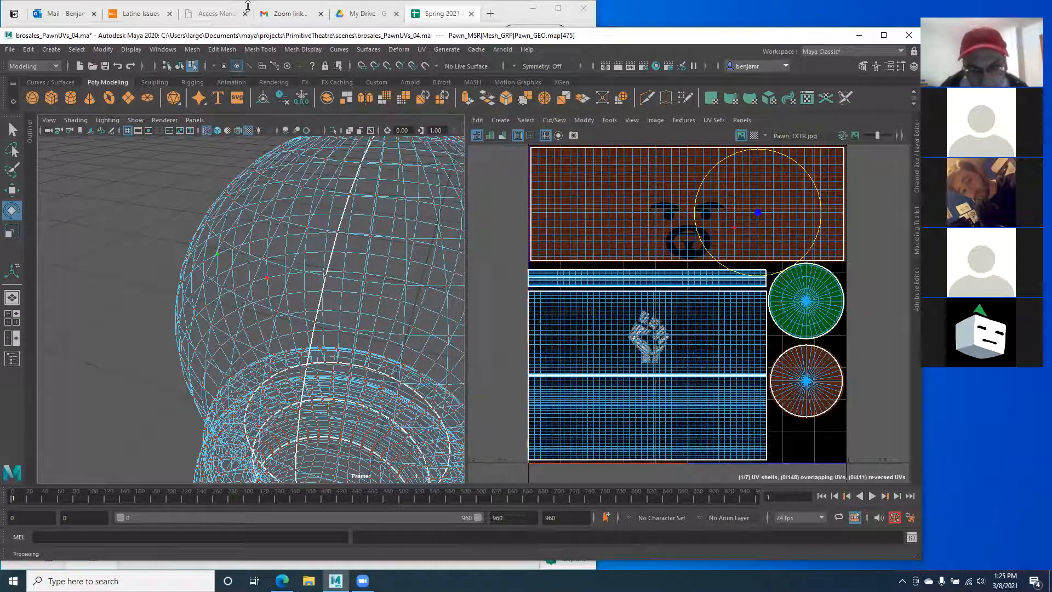
left_click_drag(126, 318, 231, 301, "alt")
left_click_drag(40, 329, 115, 313, "alt")
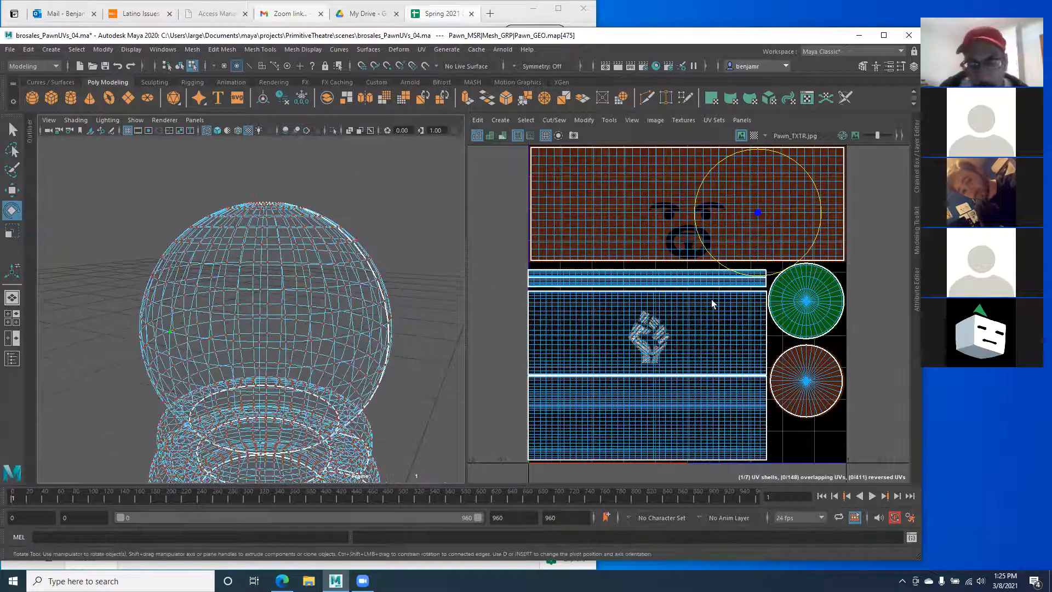
Step: Marquee-select all the pawn's UV shells in the UV Editor
scroll(663, 242, "down", 1)
middle_click_drag(628, 184, 632, 199, "alt")
left_click_drag(527, 154, 870, 472)
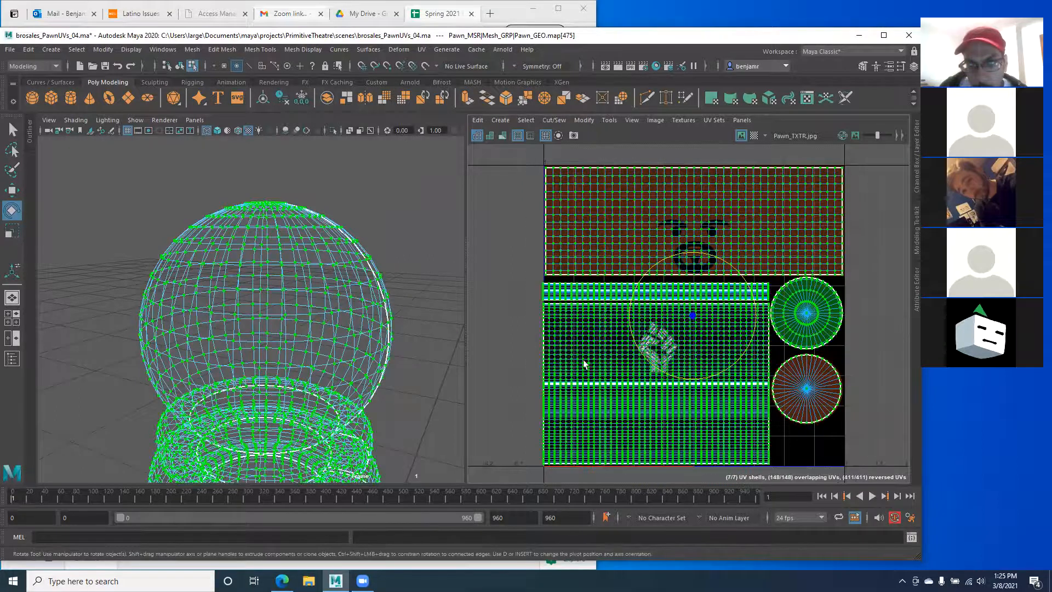
Step: Finish the seven-shell selection, frame the head, then select just one UV on the sphere
middle_click_drag(193, 283, 216, 307, "alt")
scroll(216, 307, "down", 1)
left_click_drag(216, 307, 207, 303, "alt")
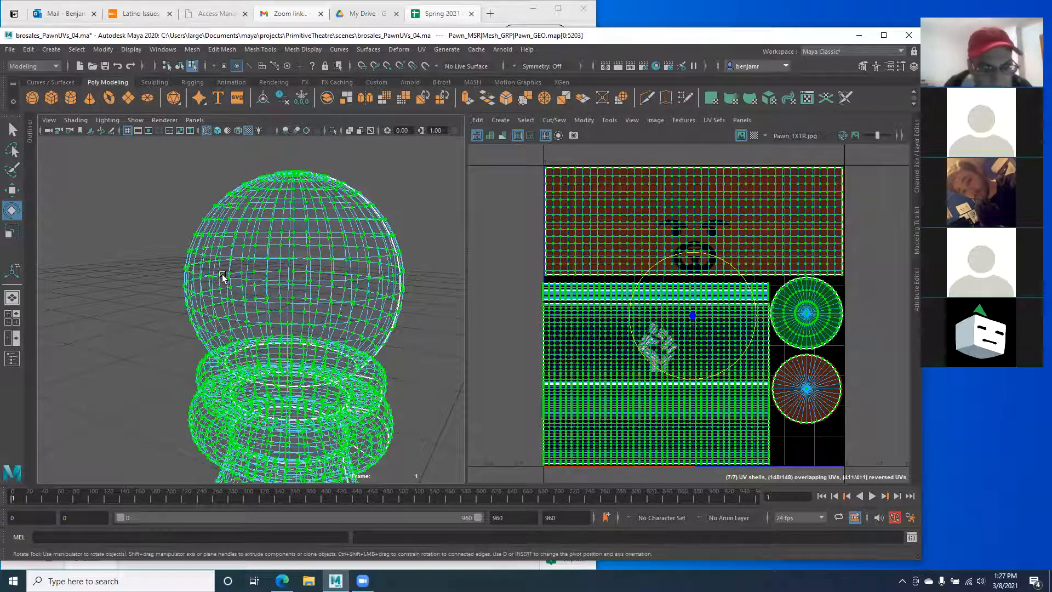
left_click(227, 282)
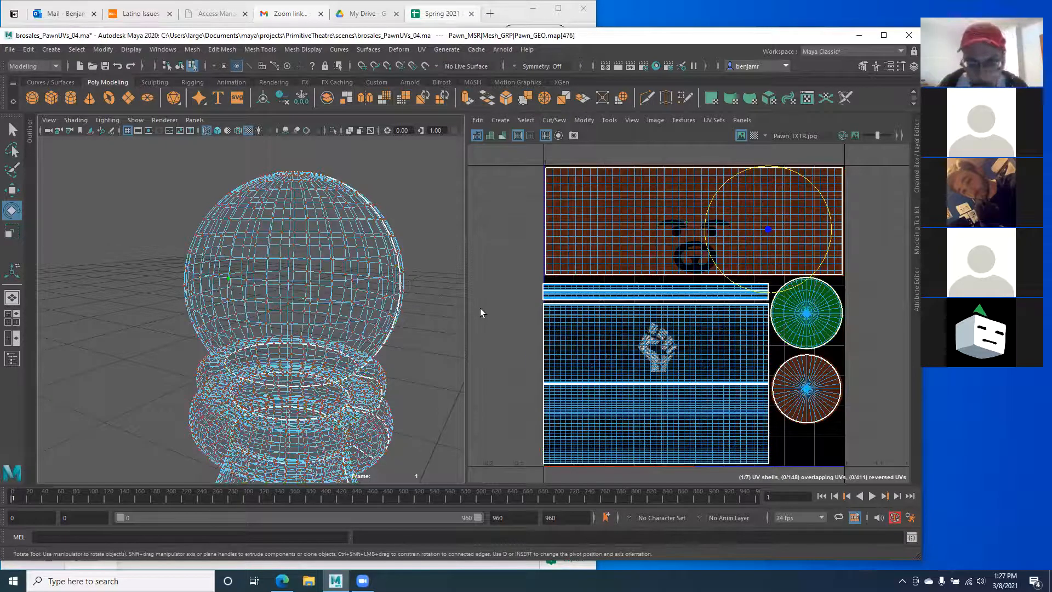
Step: Orbit and pan around the pawn to see its base from below
right_click_drag(320, 323, 303, 319, "alt")
left_click_drag(303, 319, 271, 291, "alt")
middle_click_drag(271, 296, 234, 181, "alt")
right_click_drag(254, 300, 230, 300, "alt")
left_click_drag(231, 299, 253, 325, "alt")
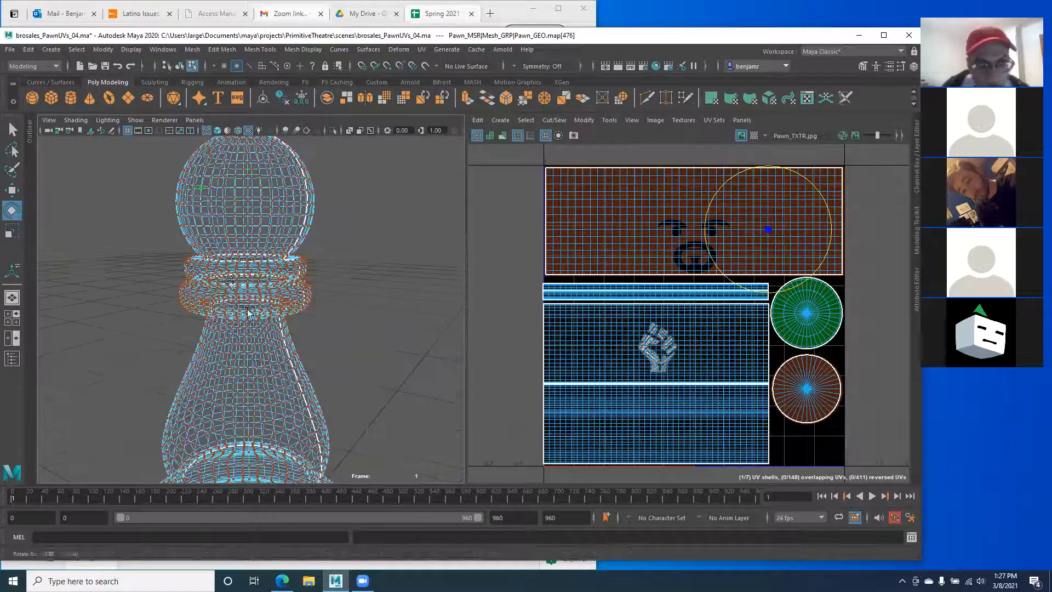
middle_click_drag(229, 267, 247, 296, "alt")
right_click_drag(242, 320, 177, 341, "alt")
middle_click_drag(207, 330, 201, 274, "alt")
middle_click_drag(248, 405, 244, 310, "alt")
mouse_move(244, 326)
left_mouse_down("alt")
mouse_move(234, 300)
mouse_move(237, 335)
left_mouse_up("alt")
Step: In Front View with Face mode, marquee-select the faces along the base's bottom
key("space")
scroll(208, 353, "up", 5)
right_click_drag(208, 352, 201, 311)
middle_click_drag(203, 314, 240, 178, "alt")
middle_click_drag(257, 282, 251, 236, "alt")
left_click_drag(466, 254, 544, 263)
middle_click_drag(251, 296, 288, 291, "alt")
scroll(289, 292, "down", 5)
scroll(290, 294, "up", 3)
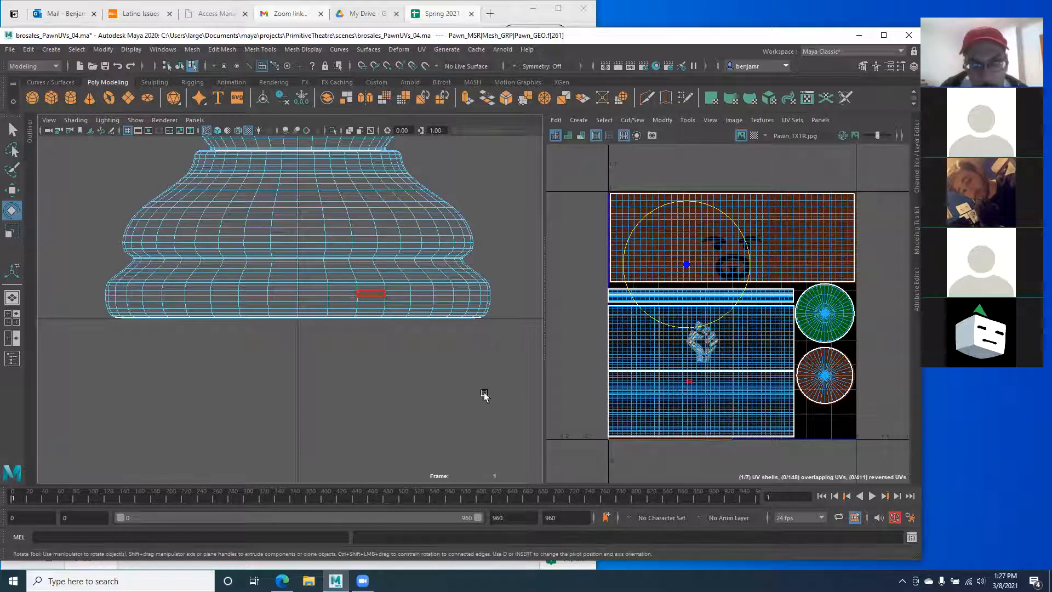
left_click_drag(501, 370, 83, 318)
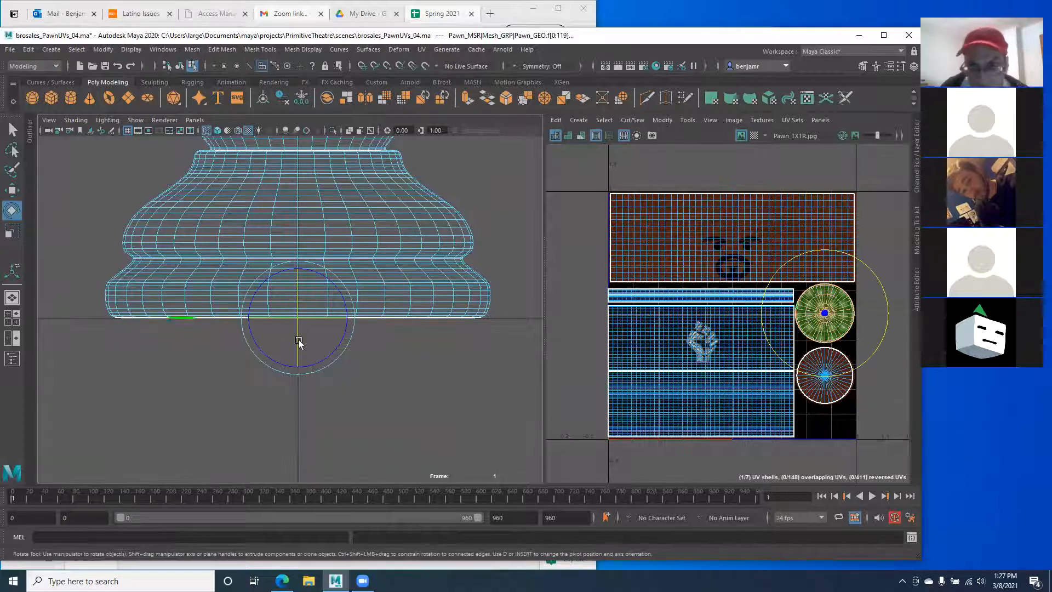
right_click_drag(155, 305, 383, 382, "alt")
Step: Return to Perspective, turn on textured display with 6, and inspect the base's underside
key("space")
left_click_drag(249, 354, 247, 330)
mouse_move(199, 364)
left_mouse_down("alt")
mouse_move(192, 347)
mouse_move(339, 346)
mouse_move(258, 334)
left_mouse_up("alt")
key("6")
right_click_drag(207, 331, 411, 338, "alt")
left_click_drag(211, 371, 509, 331, "alt")
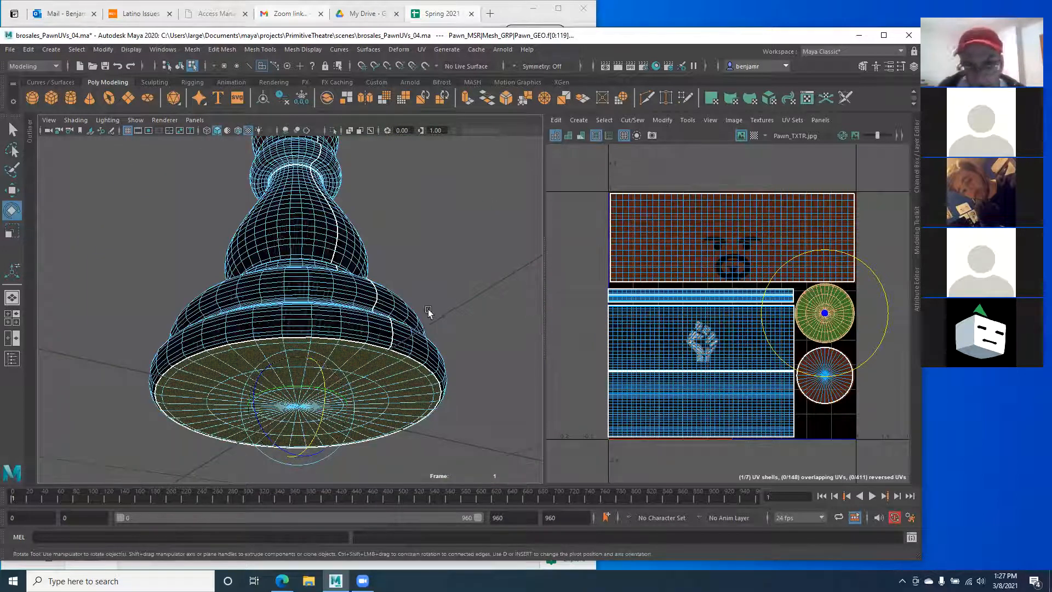
mouse_move(298, 337)
left_mouse_down("alt")
mouse_move(277, 336)
mouse_move(353, 366)
mouse_move(294, 353)
left_mouse_up("alt")
mouse_move(278, 282)
left_mouse_down("alt")
mouse_move(264, 296)
mouse_move(274, 315)
mouse_move(246, 274)
mouse_move(280, 293)
left_mouse_up("alt")
key("space")
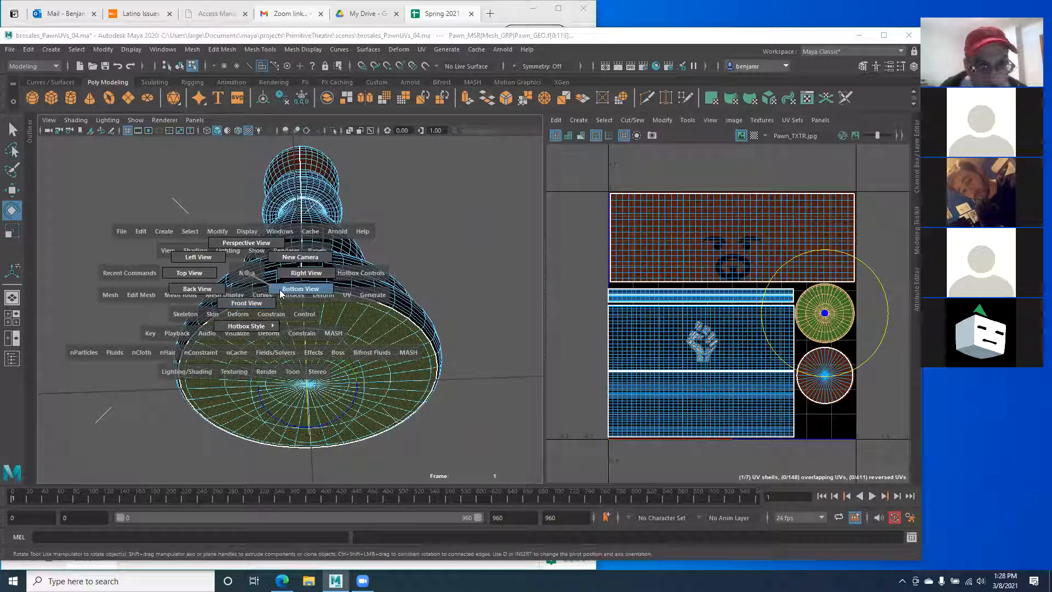
Step: Switch to Bottom View, frame the base disc, and open the UV menu
left_click_drag(285, 295, 280, 292)
right_click_drag(183, 340, 362, 397, "alt")
middle_click_drag(278, 379, 278, 355, "alt")
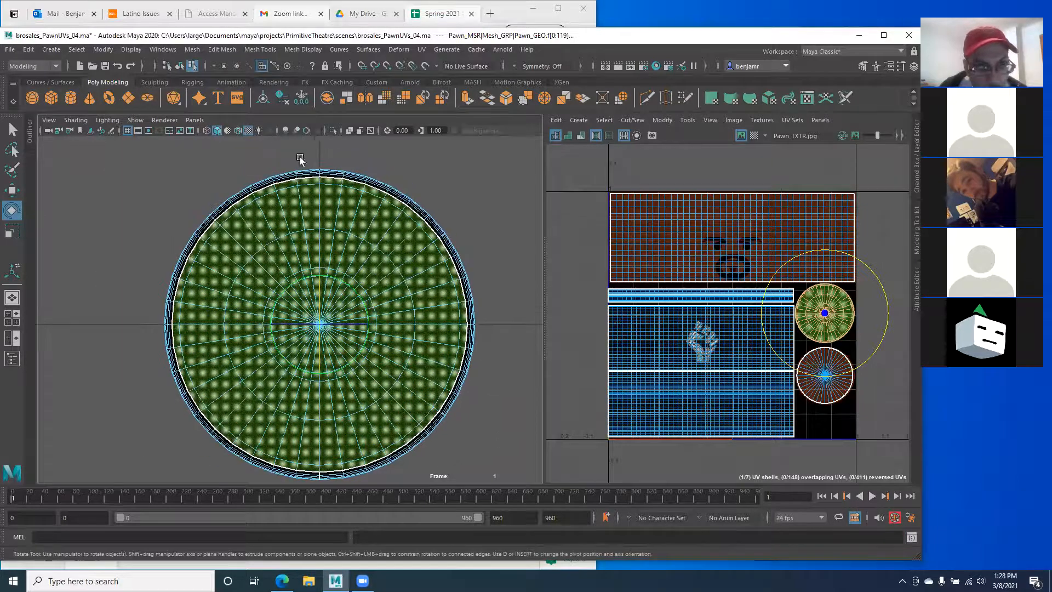
middle_click_drag(151, 409, 143, 348, "alt")
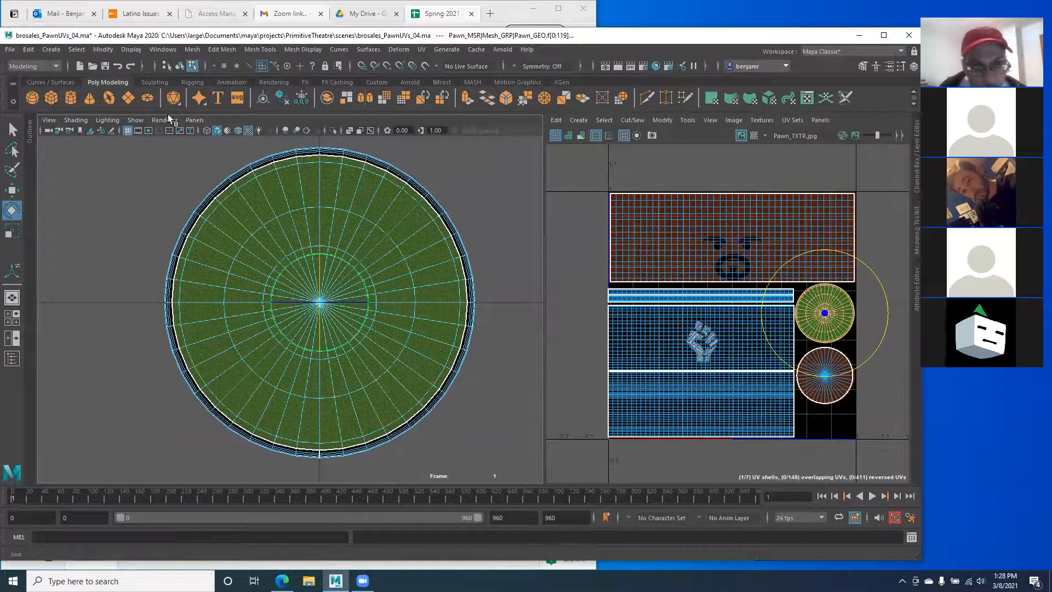
left_click_drag(174, 202, 171, 234)
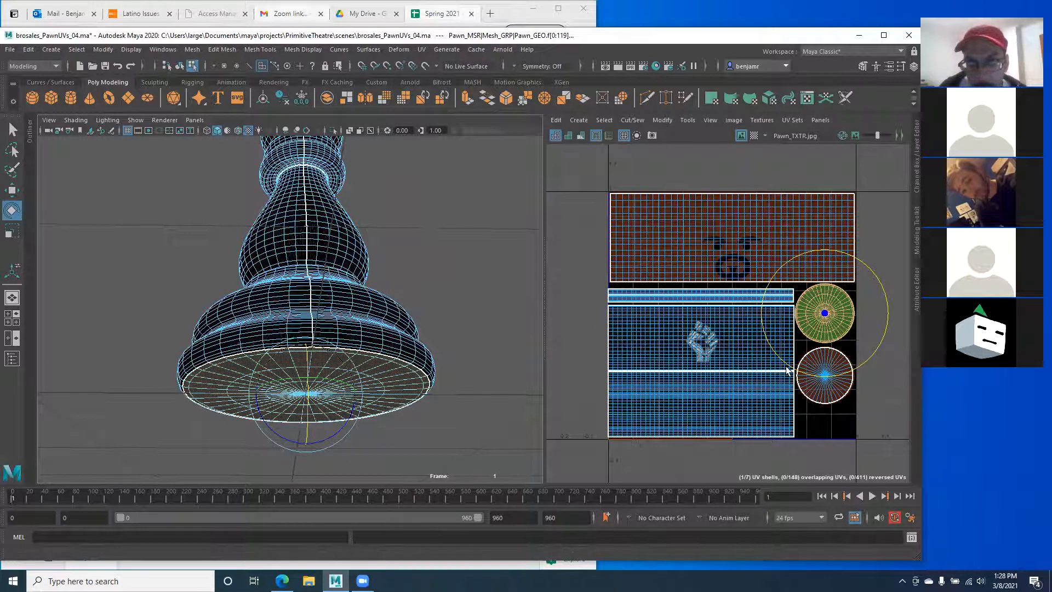
key("space")
left_click_drag(413, 327, 466, 344)
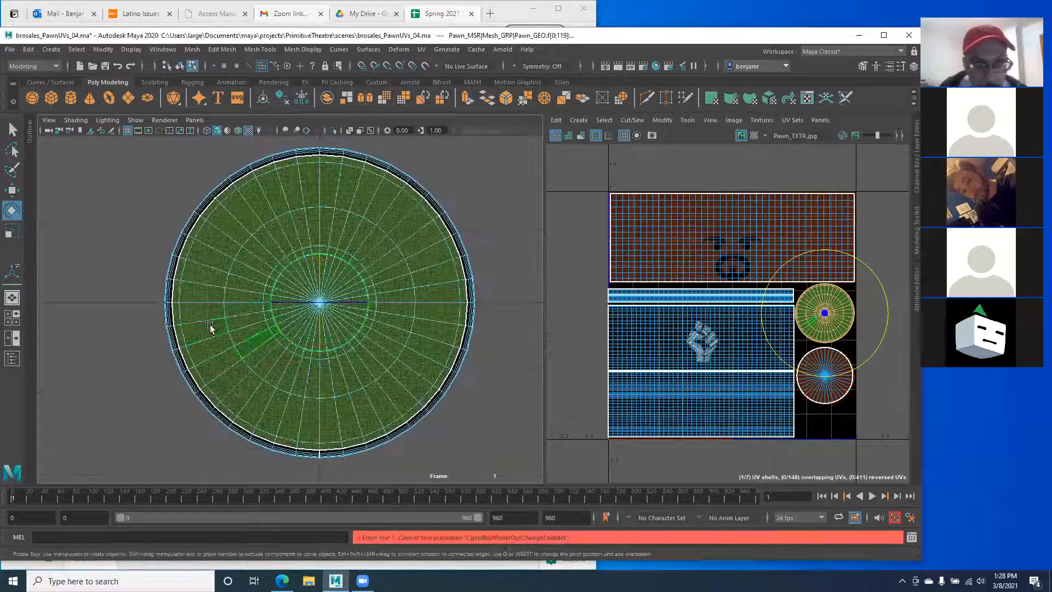
key("f")
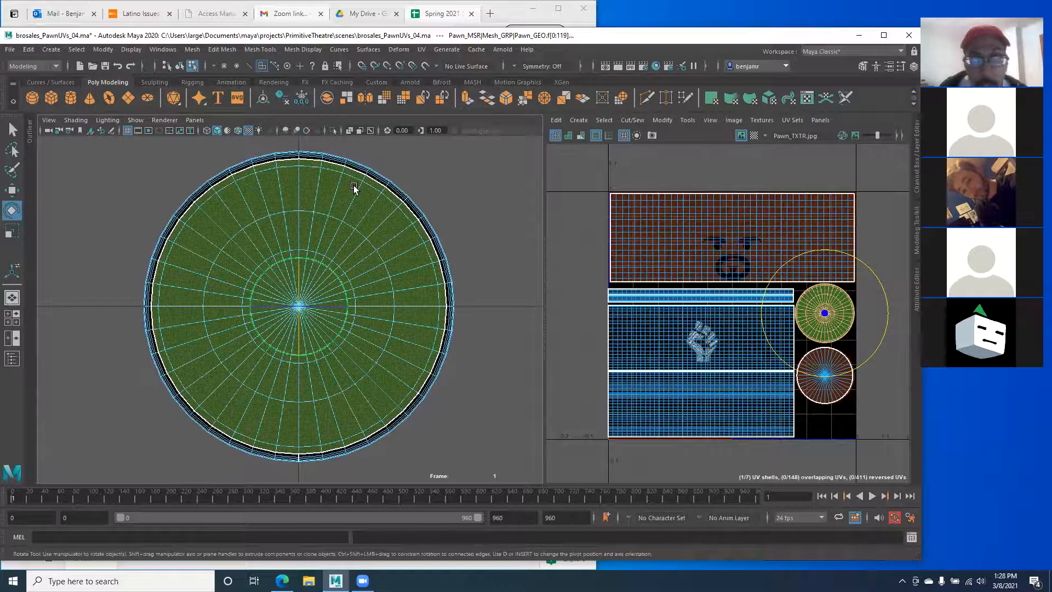
left_click(421, 50)
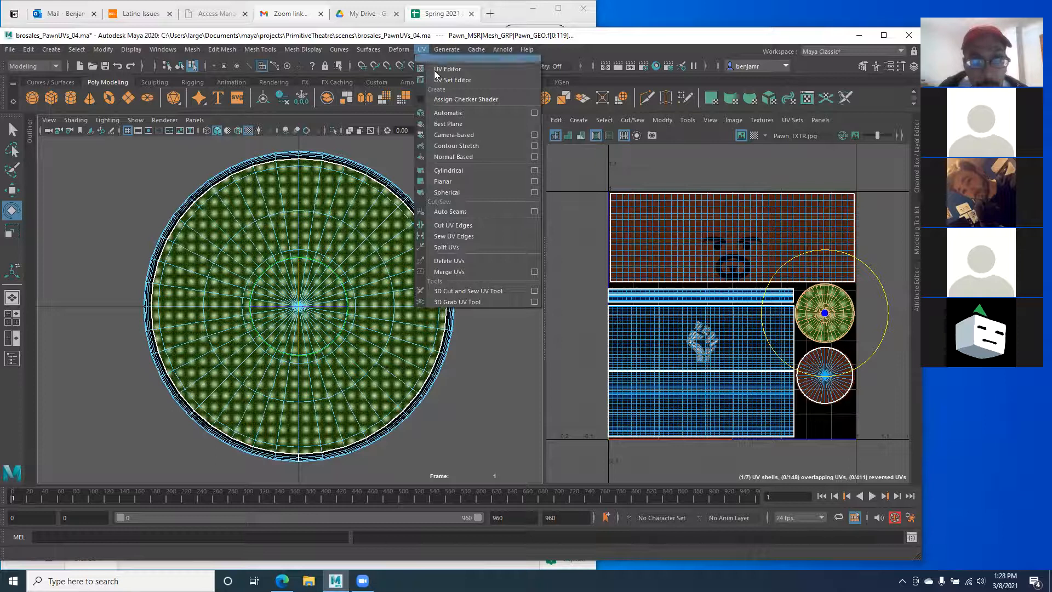
Step: Apply a Camera-based UV projection to the bottom faces and inspect it in the maximized UV Editor
left_click(474, 134)
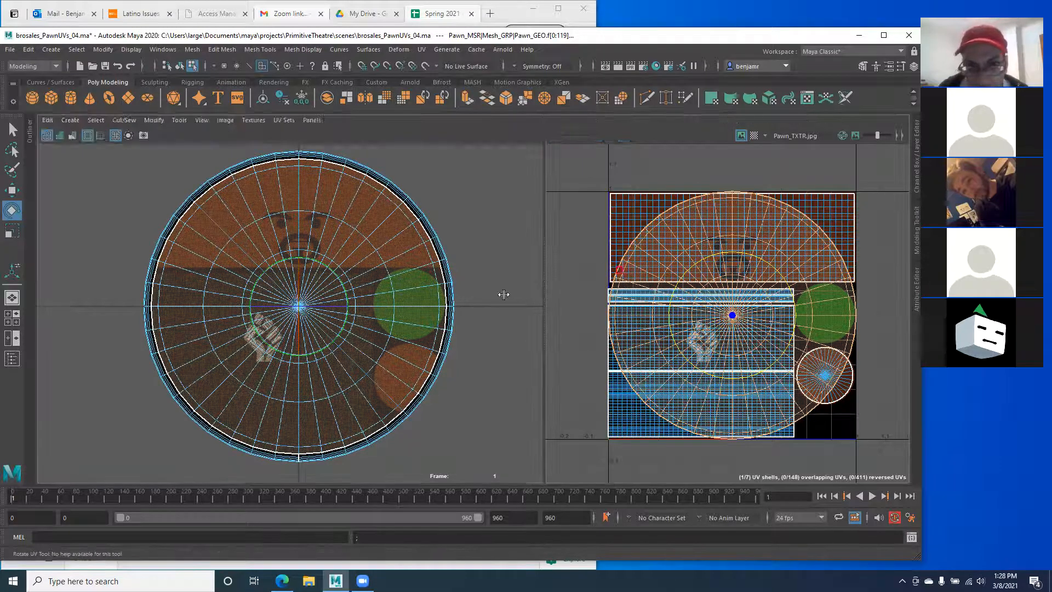
key("space")
middle_click_drag(643, 282, 642, 436, "alt")
middle_click_drag(494, 270, 507, 311, "alt")
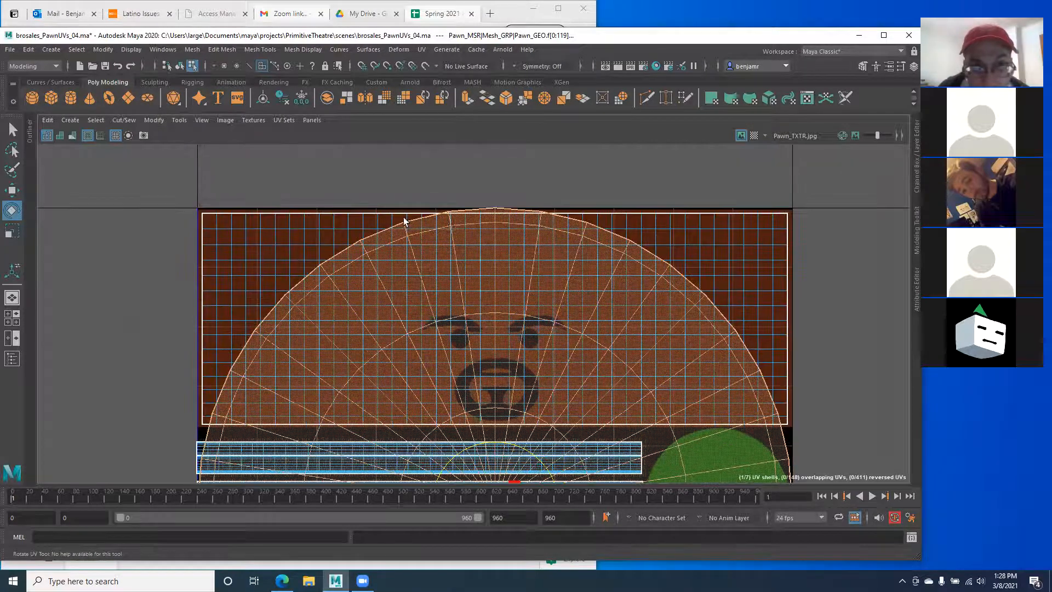
right_click_drag(403, 218, 642, 300, "alt")
middle_click_drag(342, 313, 555, 165, "alt")
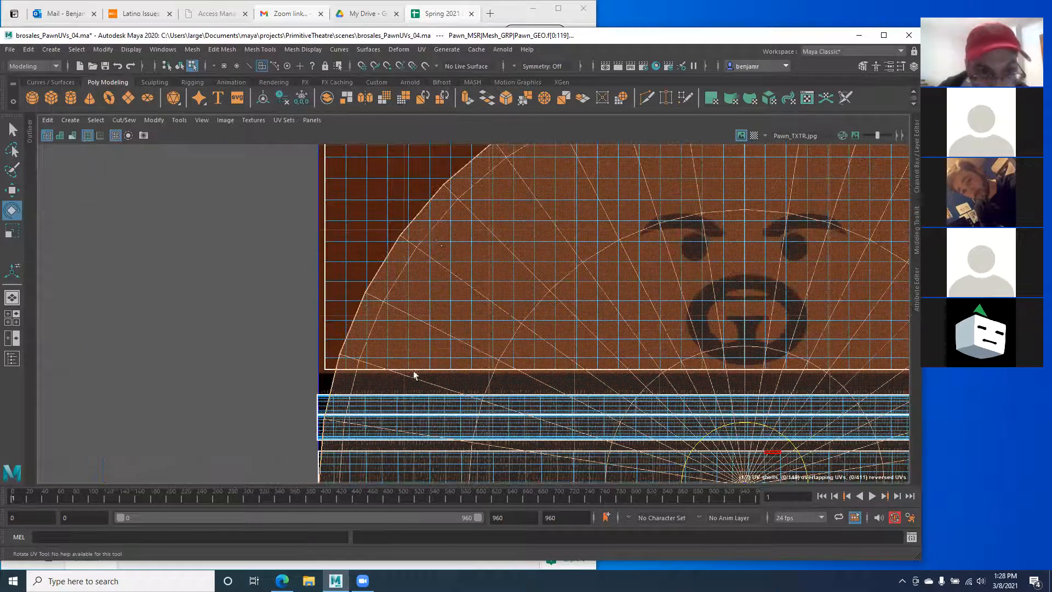
middle_click_drag(413, 372, 439, 240, "alt")
right_click_drag(345, 442, 411, 291, "alt")
middle_click_drag(410, 291, 339, 135, "alt")
middle_click_drag(418, 312, 319, 202, "alt")
middle_click_drag(552, 352, 283, 132, "alt")
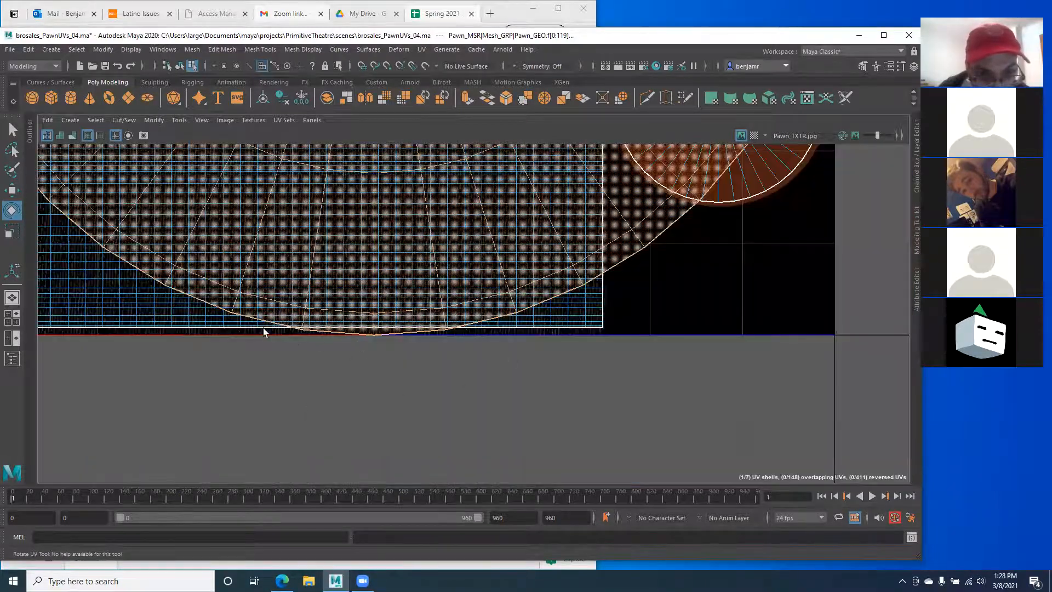
Step: Fit the whole UV tile in view and restore the side-by-side 3D and UV layout
middle_click_drag(669, 150, 544, 493, "alt")
middle_click_drag(282, 298, 724, 349, "alt")
right_click_drag(725, 349, 674, 346, "alt")
middle_click_drag(389, 337, 489, 314, "alt")
right_click_drag(489, 314, 406, 304, "alt")
right_click_drag(499, 317, 463, 326, "alt")
key("space")
middle_click_drag(748, 318, 705, 303, "alt")
right_click_drag(706, 303, 797, 258, "alt")
middle_click_drag(766, 214, 736, 229, "alt")
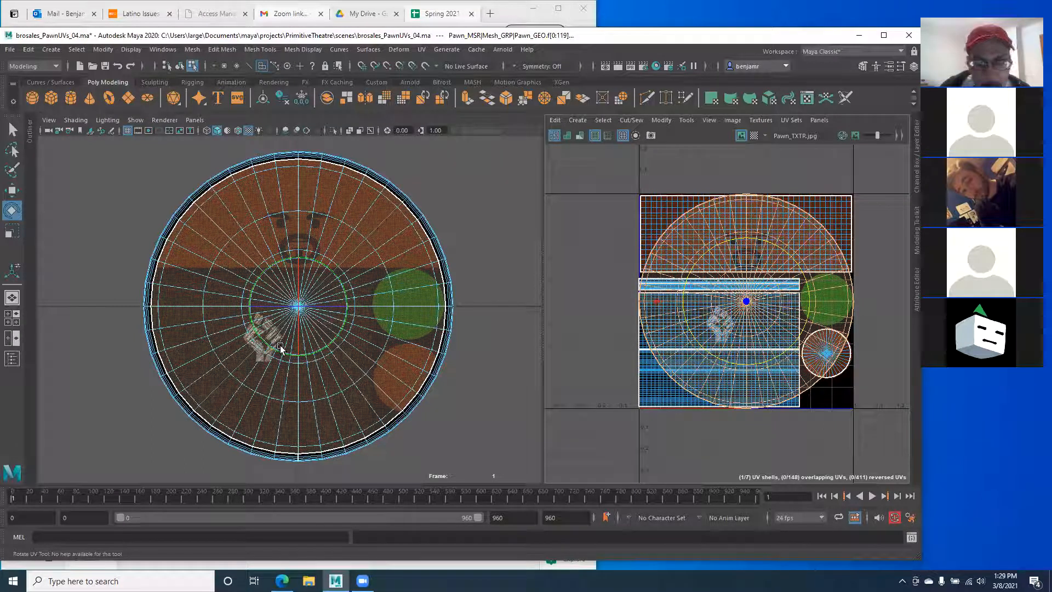
Step: Return to Perspective View in object mode and orbit to check the pawn's textured base
key("space")
left_click_drag(279, 340, 271, 311)
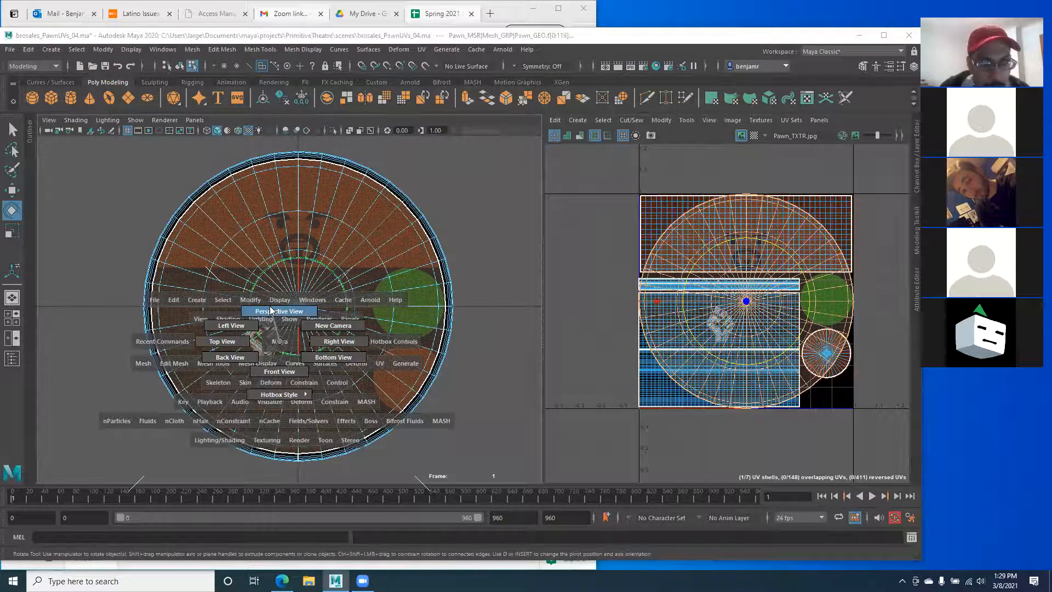
left_click(141, 311)
right_click_drag(214, 328, 255, 269)
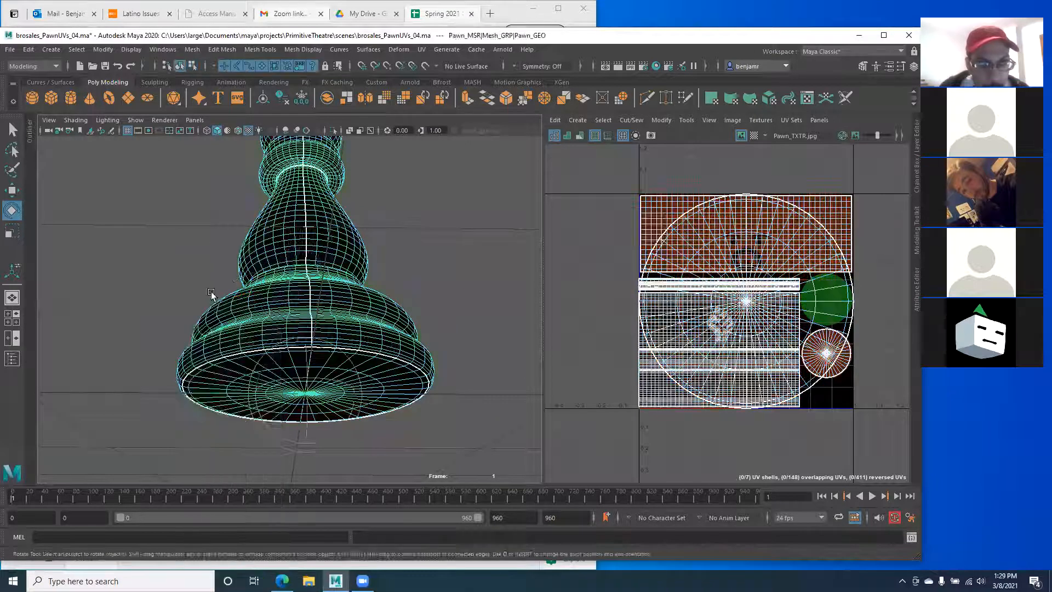
left_click(132, 322)
left_click_drag(131, 320, 112, 278, "alt")
left_click(202, 305)
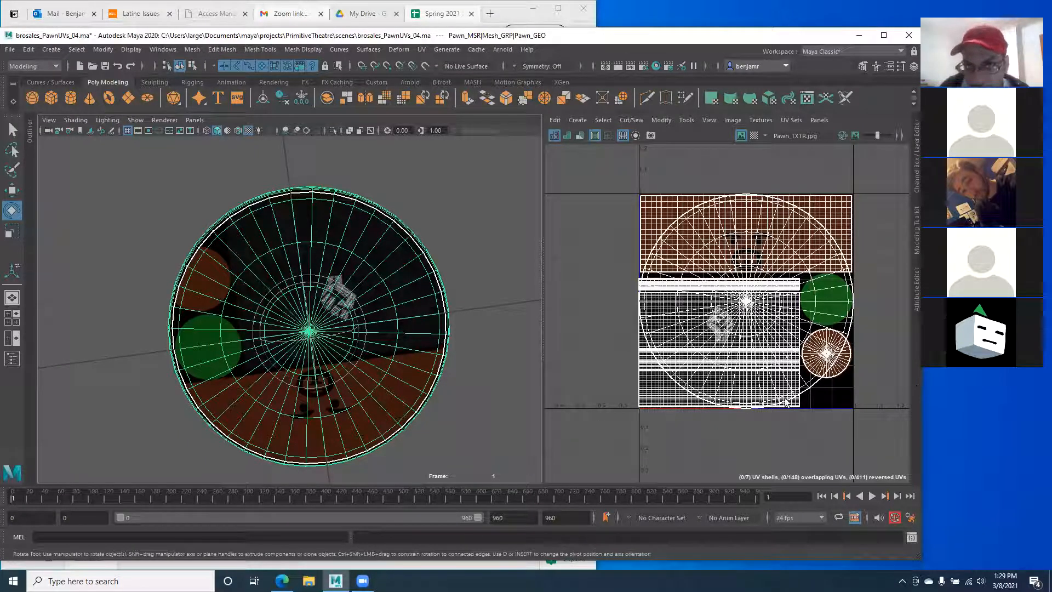
left_click(122, 243)
left_click_drag(202, 355, 77, 359, "alt")
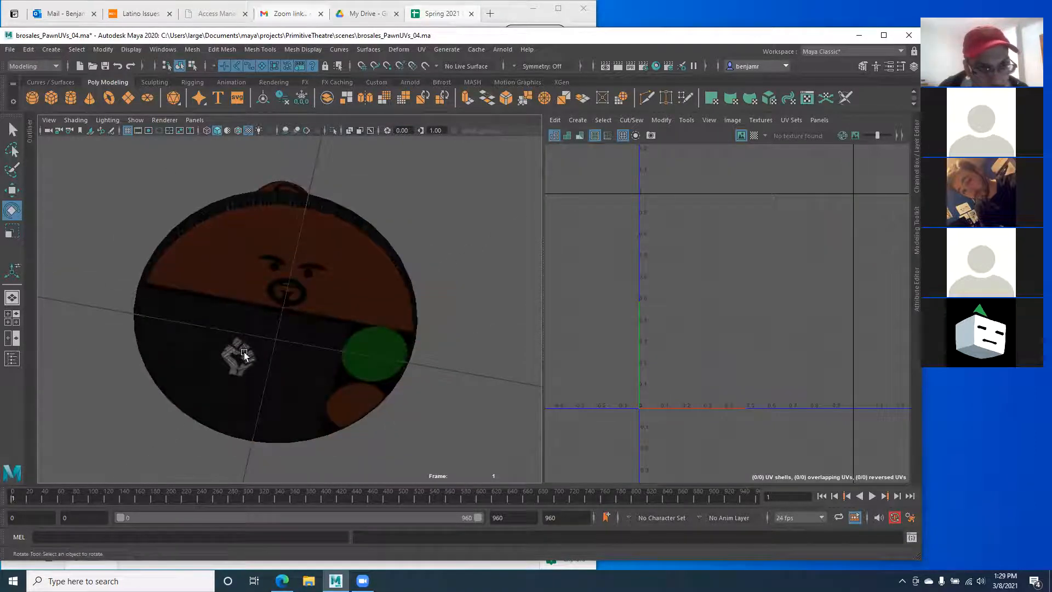
left_click_drag(244, 354, 223, 320, "alt")
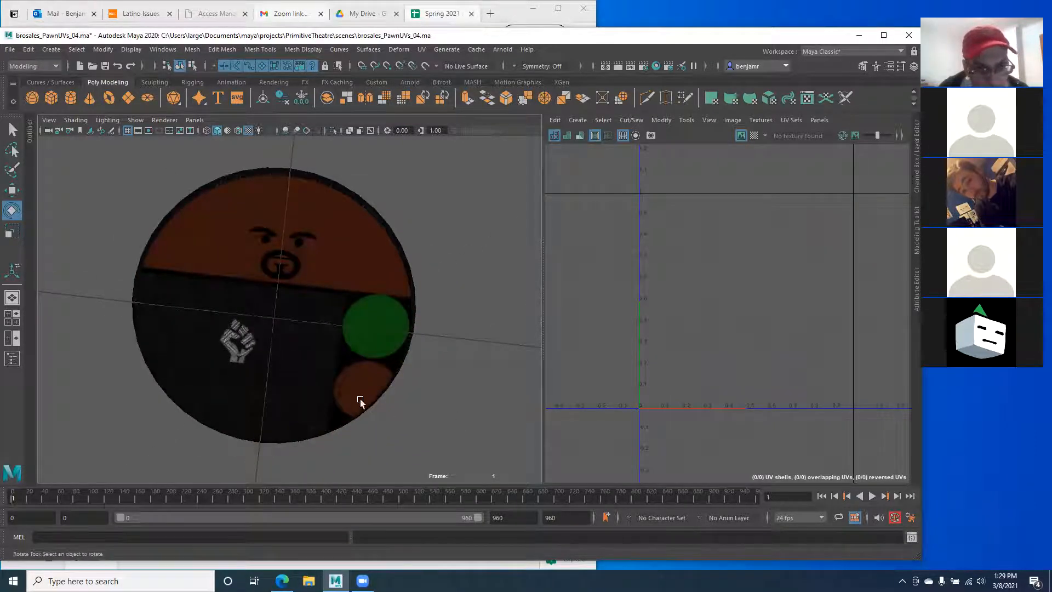
left_click_drag(277, 336, 248, 325, "alt")
Step: Select Pawn_GEO and, in UV mode, double-click the large circular shell
left_click(252, 312)
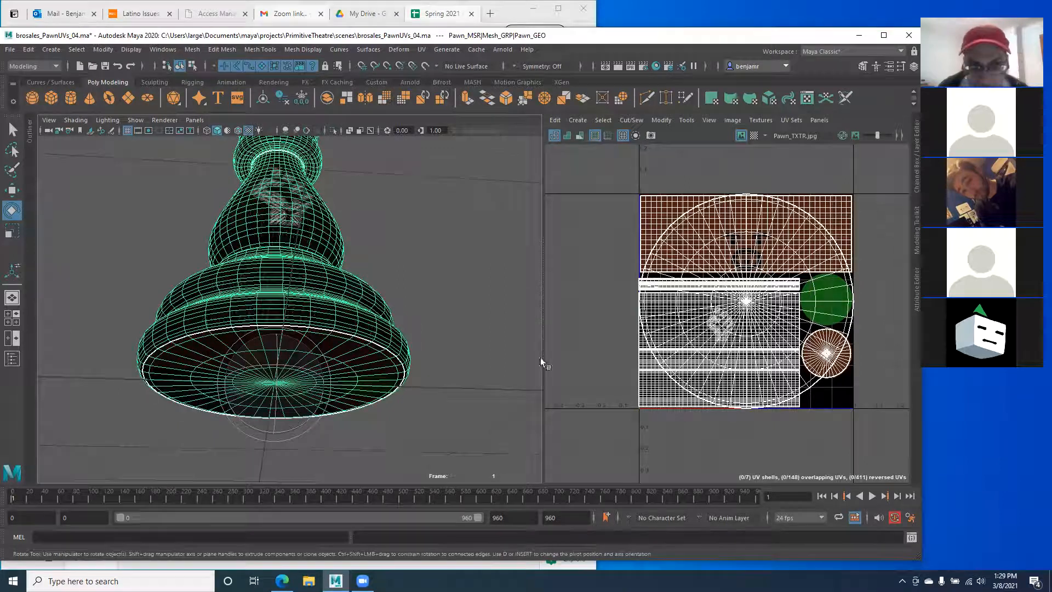
right_click(813, 296)
left_click(863, 292)
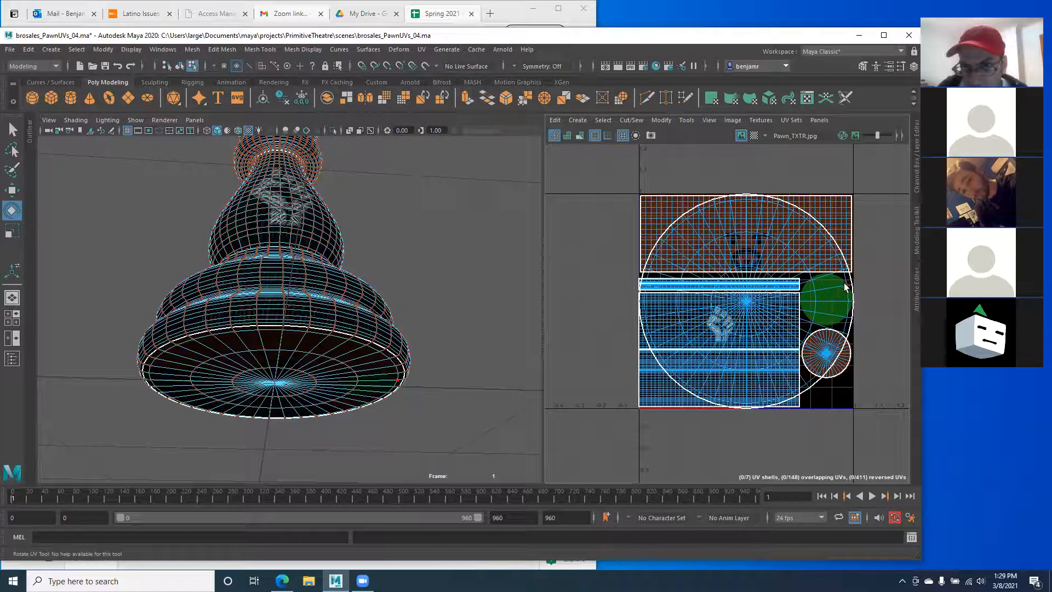
double_click(847, 286)
scroll(804, 268, "up", 3)
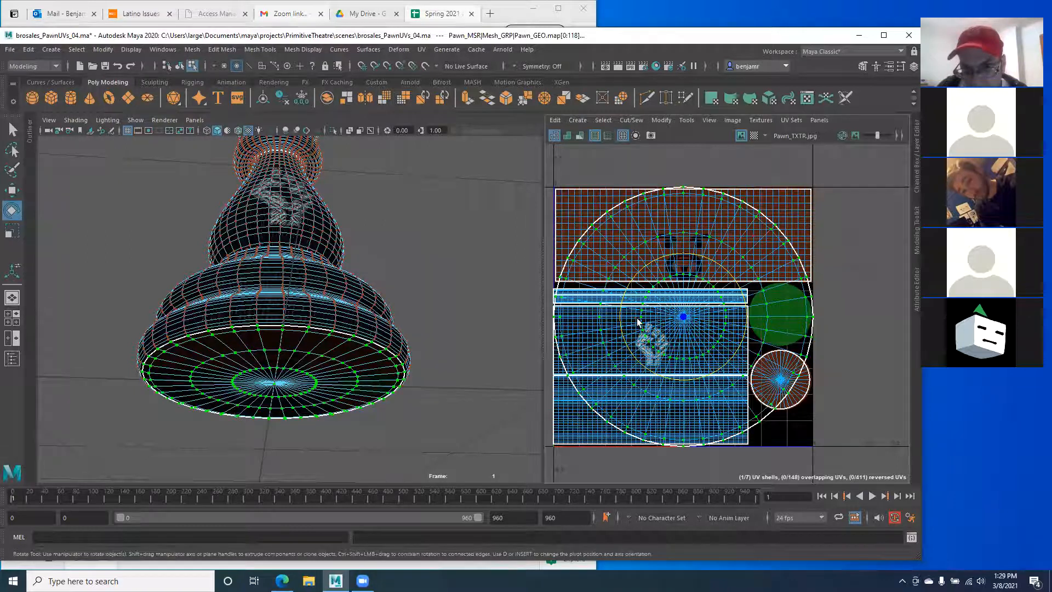
Step: With the Move tool, select each UV shell in turn: rectangles, base, upper body, collar rings and cap
key("w")
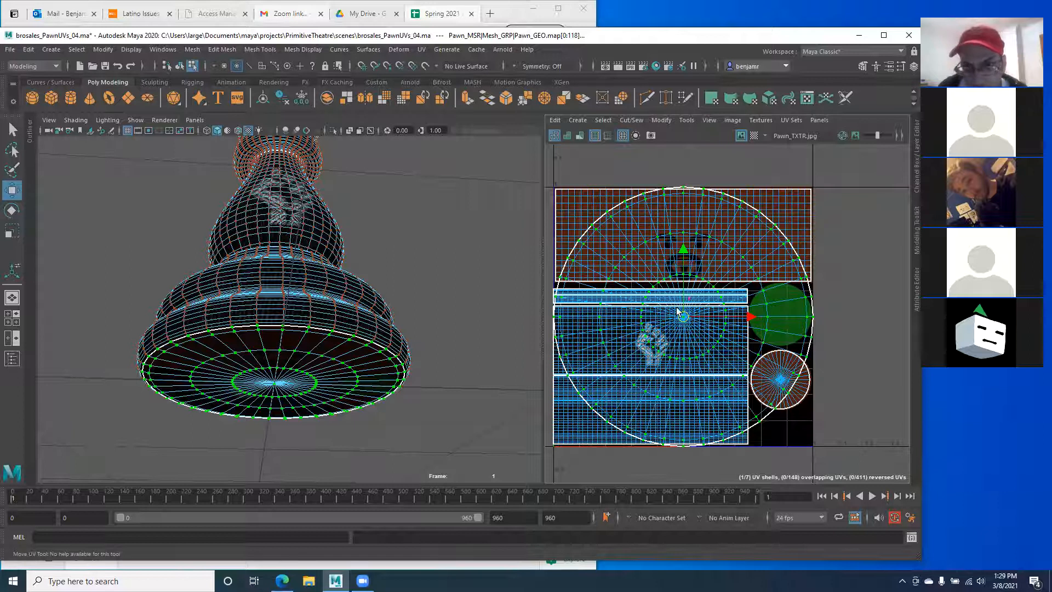
left_click_drag(751, 317, 848, 333)
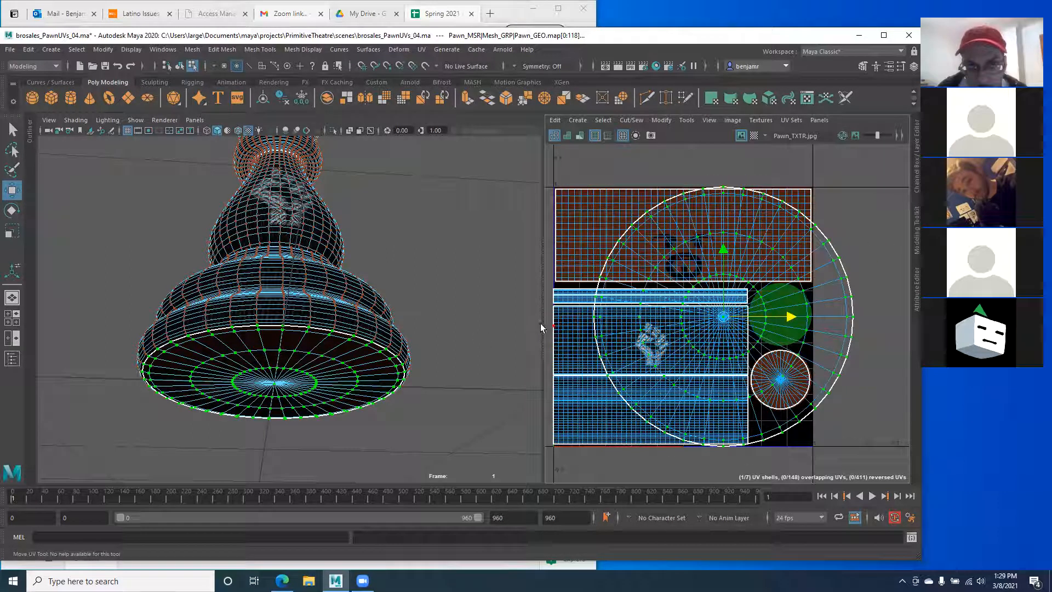
left_click(583, 228)
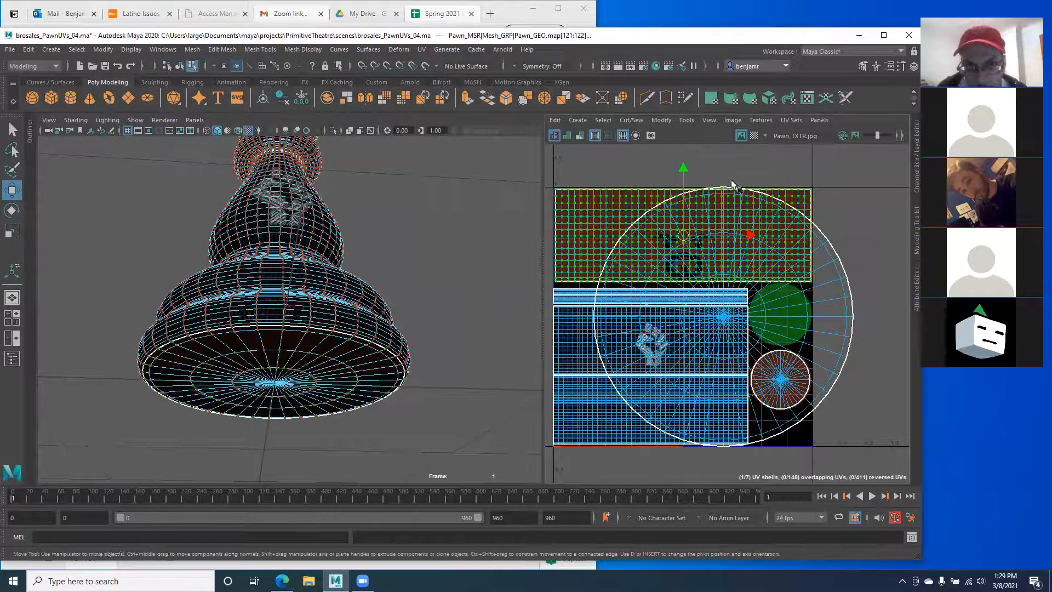
left_click(586, 404)
left_click_drag(207, 313, 215, 347, "alt")
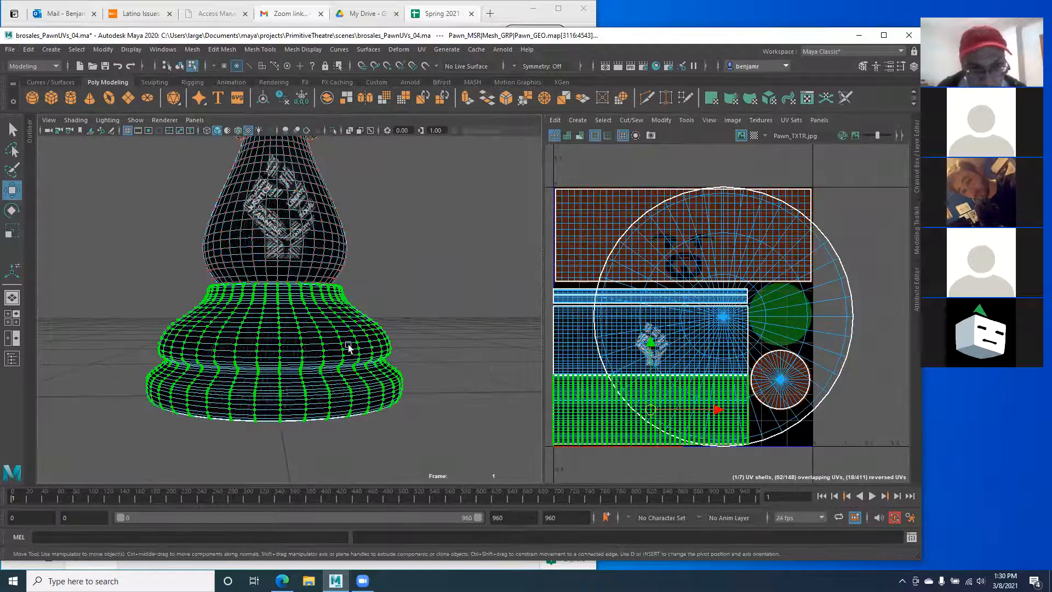
left_click(561, 356)
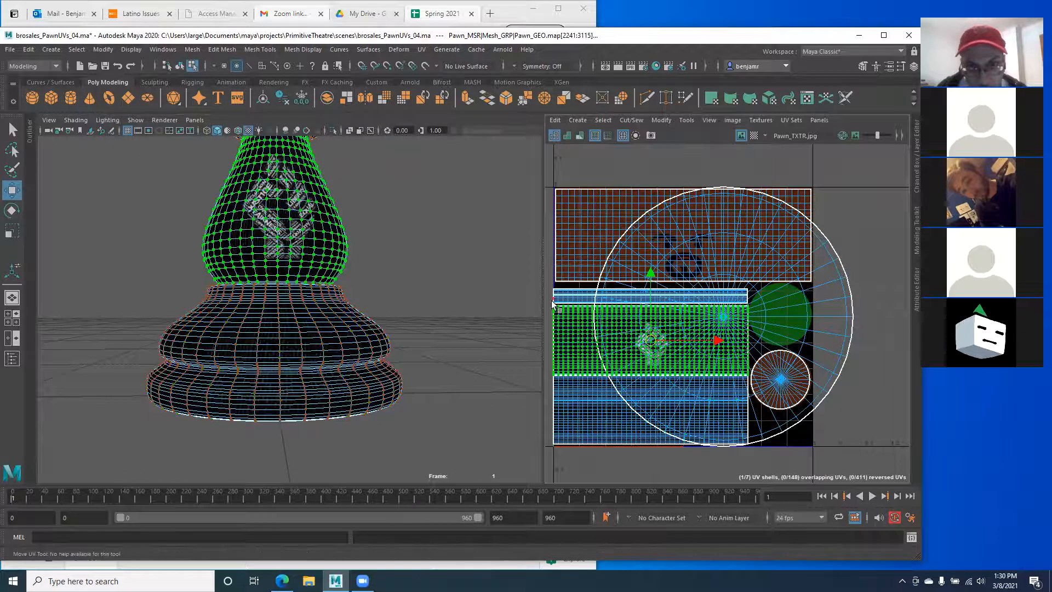
double_click(570, 298)
middle_click_drag(278, 175, 274, 313, "alt")
right_click_drag(275, 312, 343, 356, "alt")
middle_click_drag(301, 296, 312, 348, "alt")
double_click(580, 293)
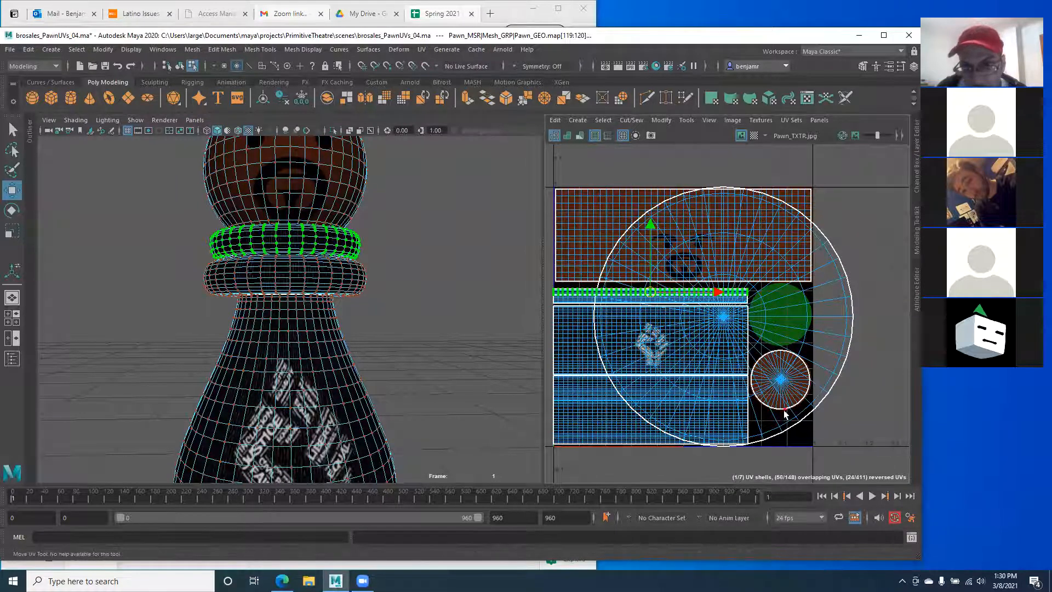
double_click(784, 393)
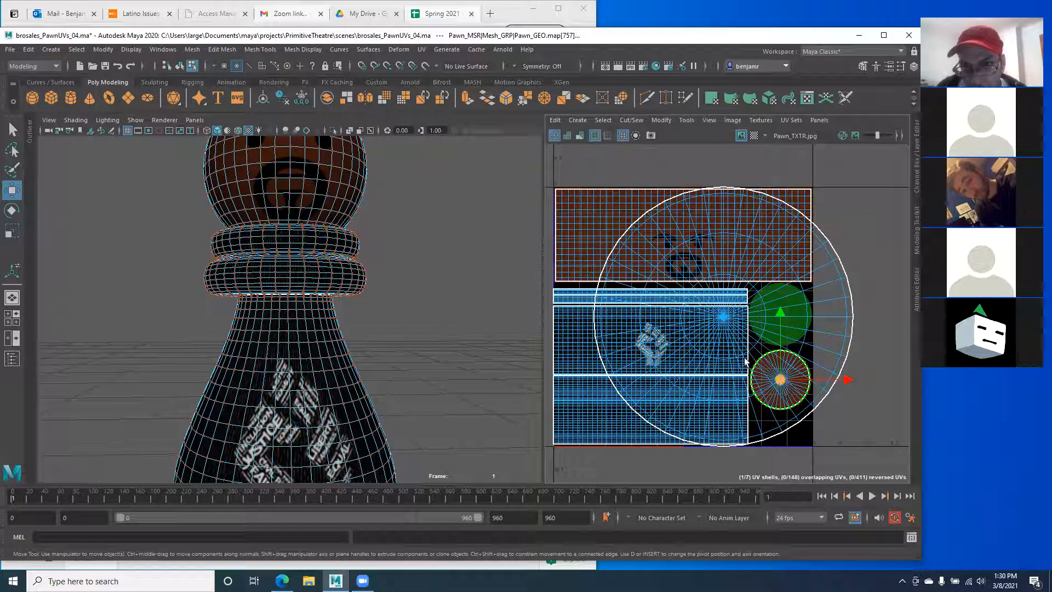
Step: Select the large circular UV shell and drag it left along X to centre it in the UV square
middle_click_drag(212, 222, 240, 307, "alt")
left_click_drag(240, 307, 239, 364, "alt")
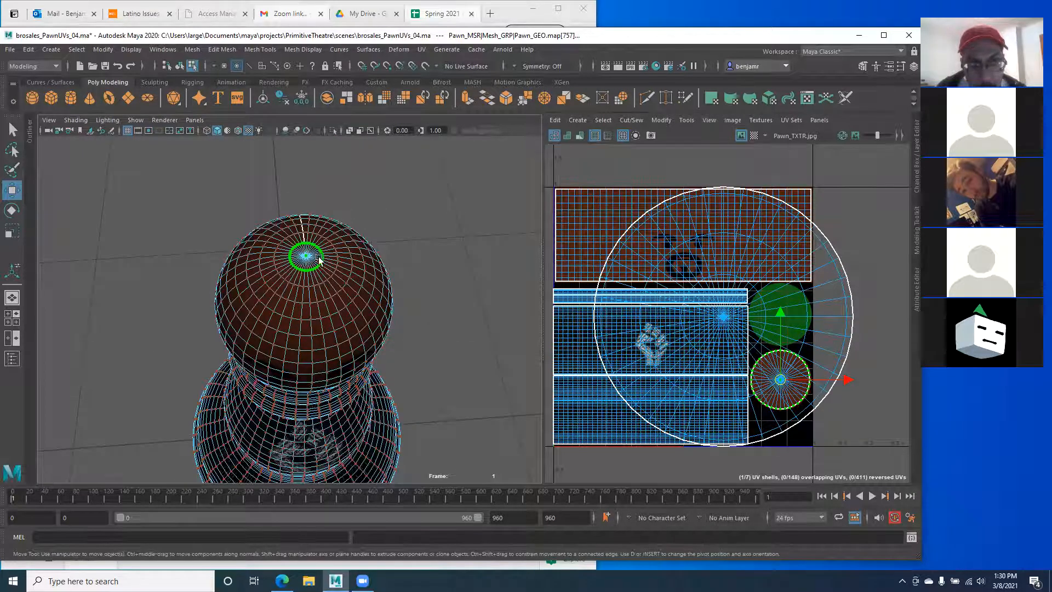
left_click(578, 223)
left_click(562, 179)
left_click(760, 320)
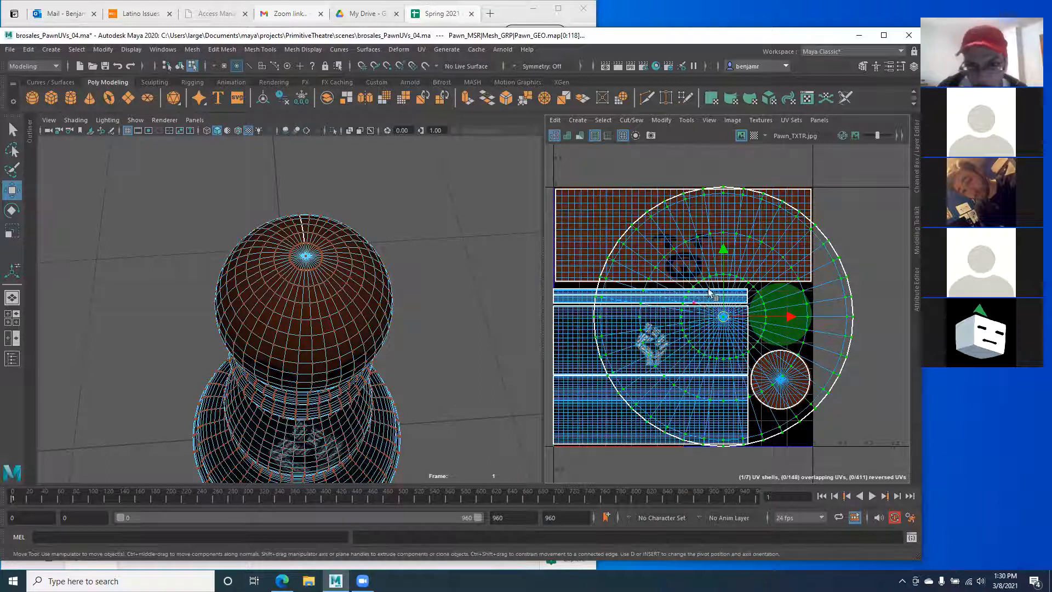
left_click_drag(789, 317, 748, 318)
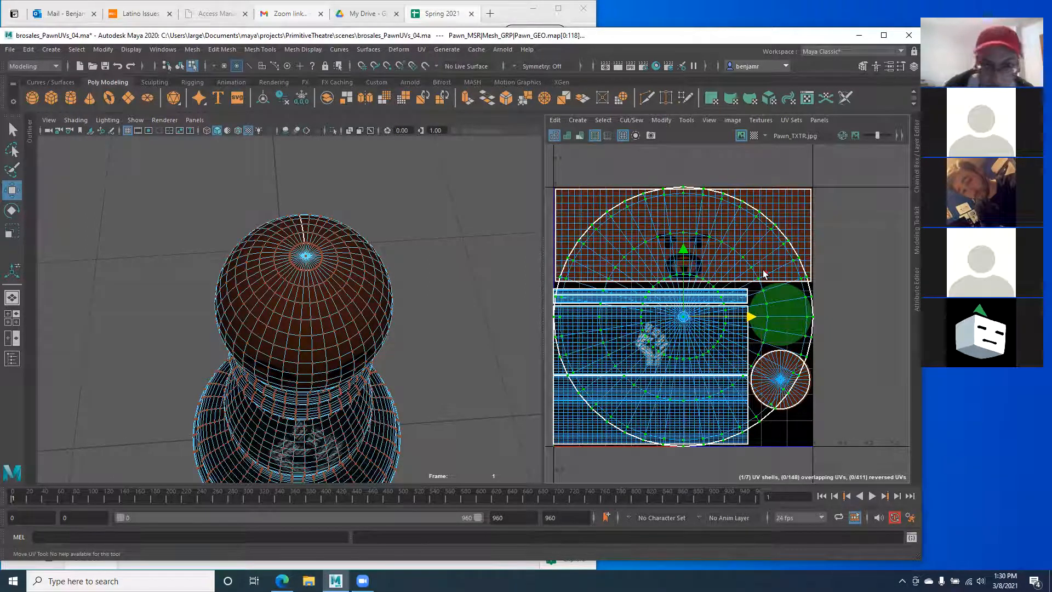
Step: Scale the base UV shell down to a small circle and move it right toward the green circle
left_click_drag(284, 350, 292, 247, "alt")
middle_click_drag(315, 438, 309, 286, "alt")
left_click_drag(309, 285, 301, 245, "alt")
right_click_drag(301, 246, 301, 284, "alt")
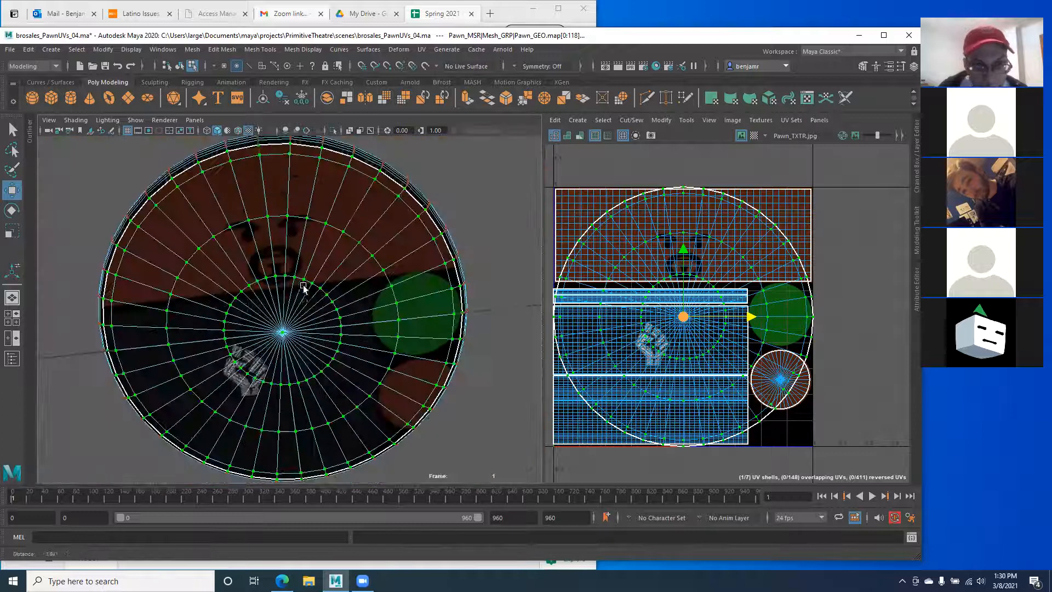
key("r")
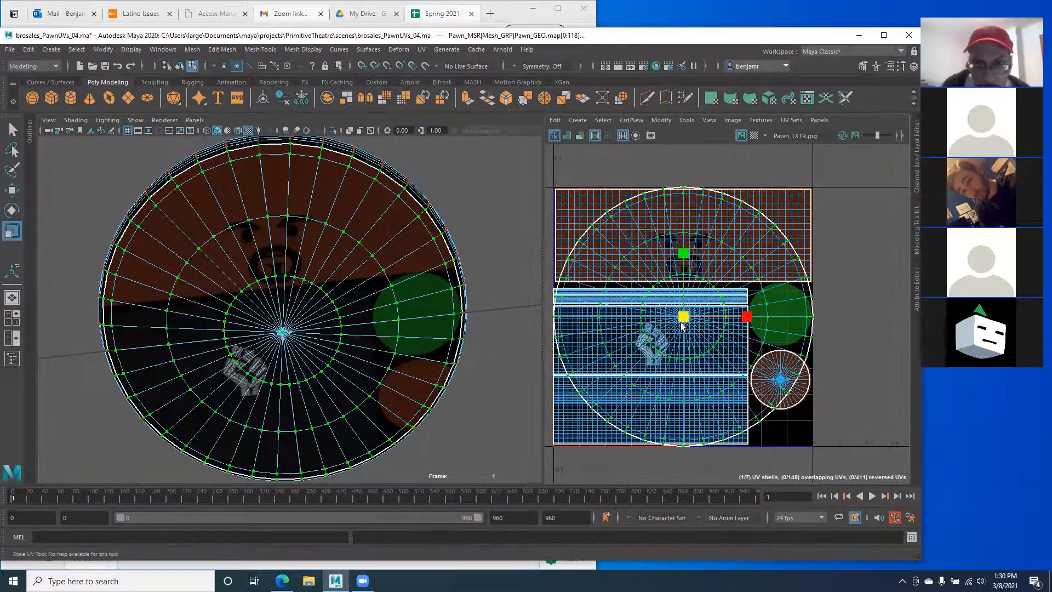
middle_click_drag(660, 321, 637, 320)
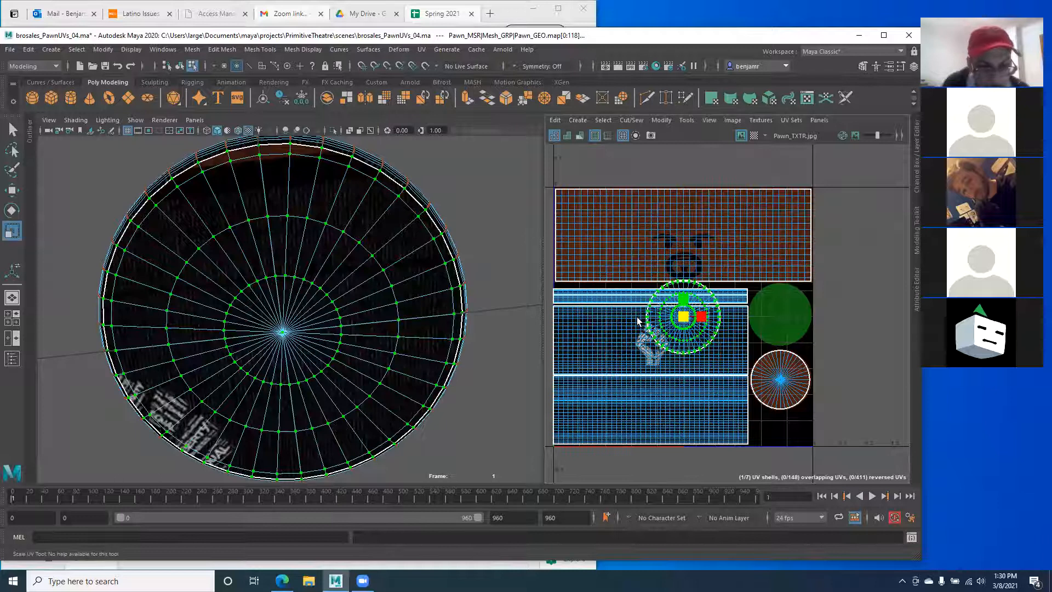
key("w")
left_click_drag(747, 317, 841, 316)
Step: Fine-tune the base shell's scale and position so it fills the green circle
scroll(775, 323, "up", 5)
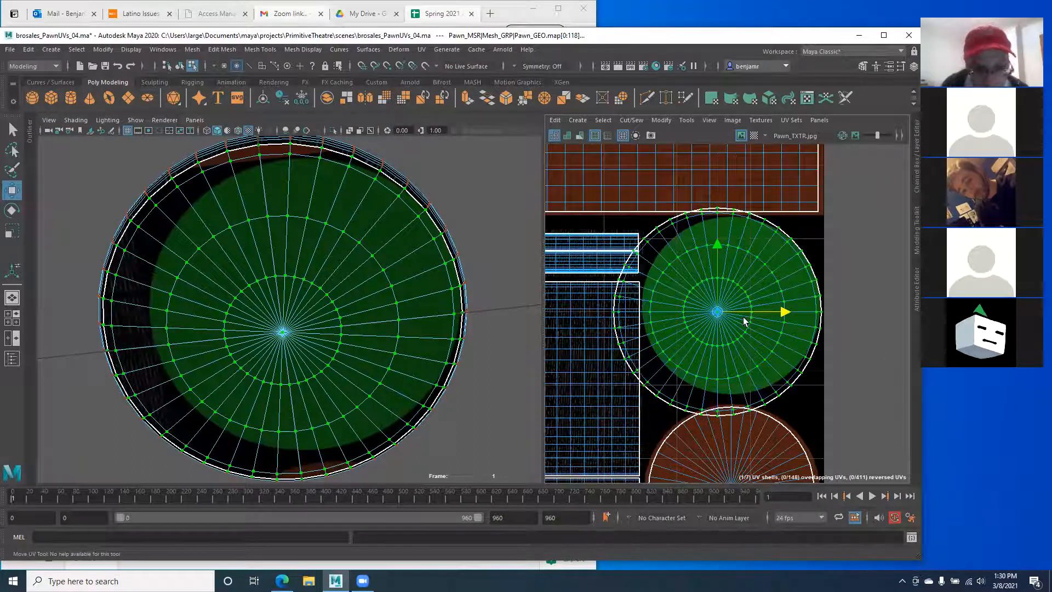
key("r")
left_click_drag(717, 313, 707, 314)
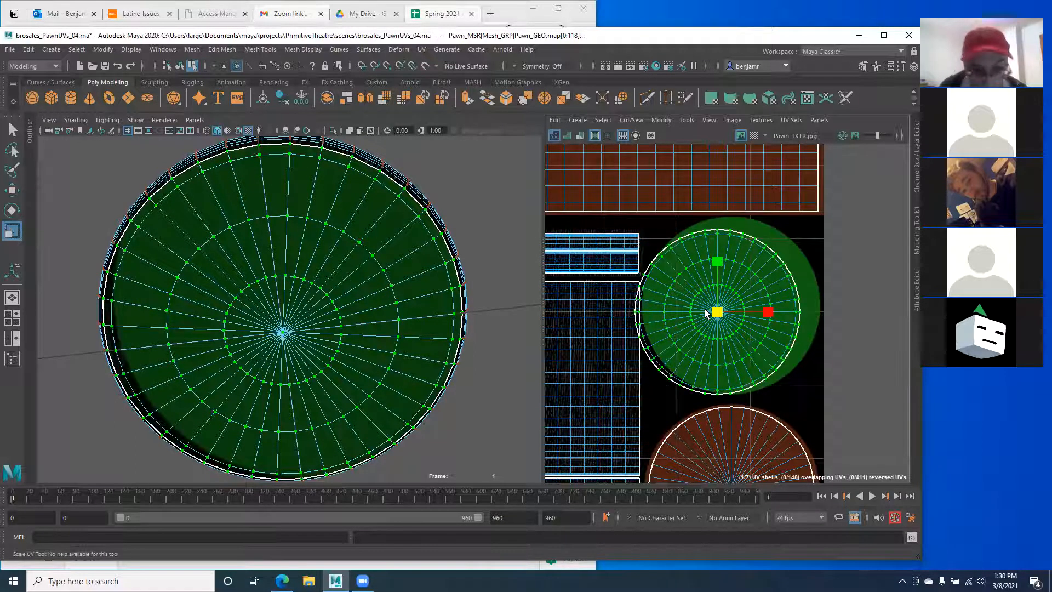
key("w")
left_click_drag(784, 312, 799, 311)
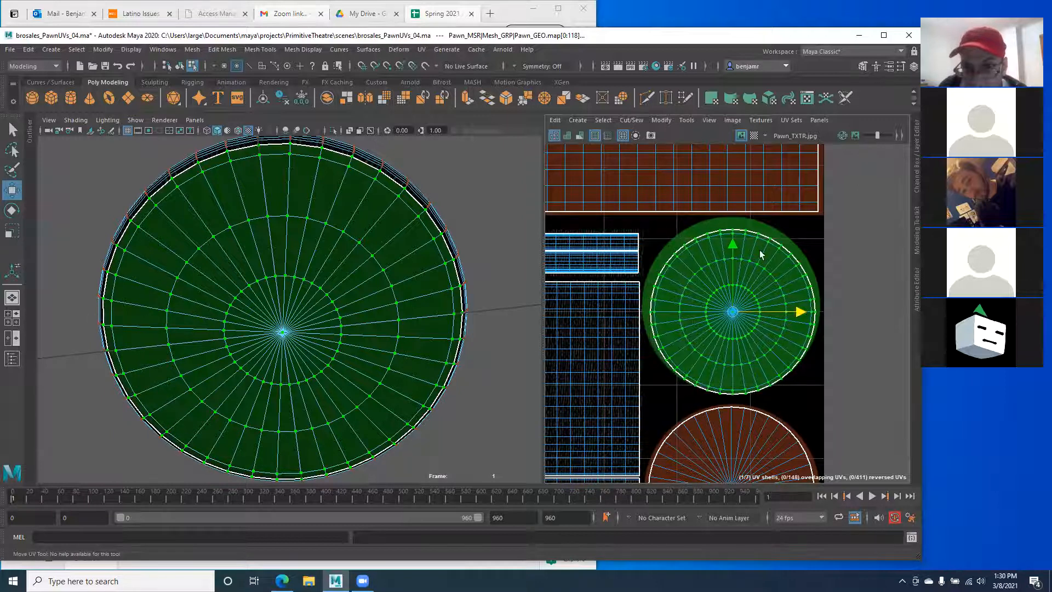
left_click_drag(731, 248, 730, 242)
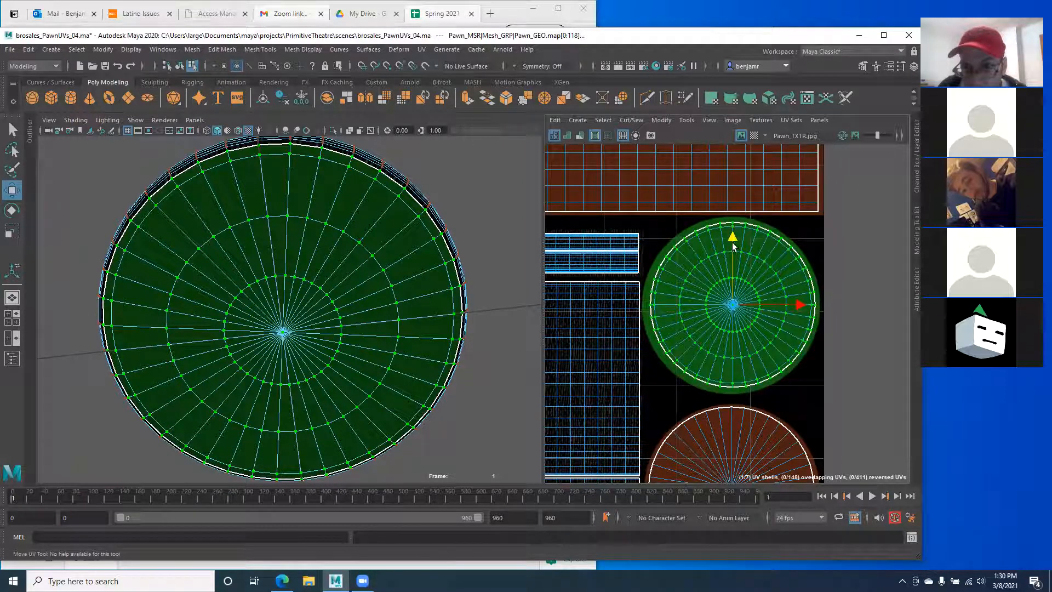
left_click_drag(798, 306, 797, 306)
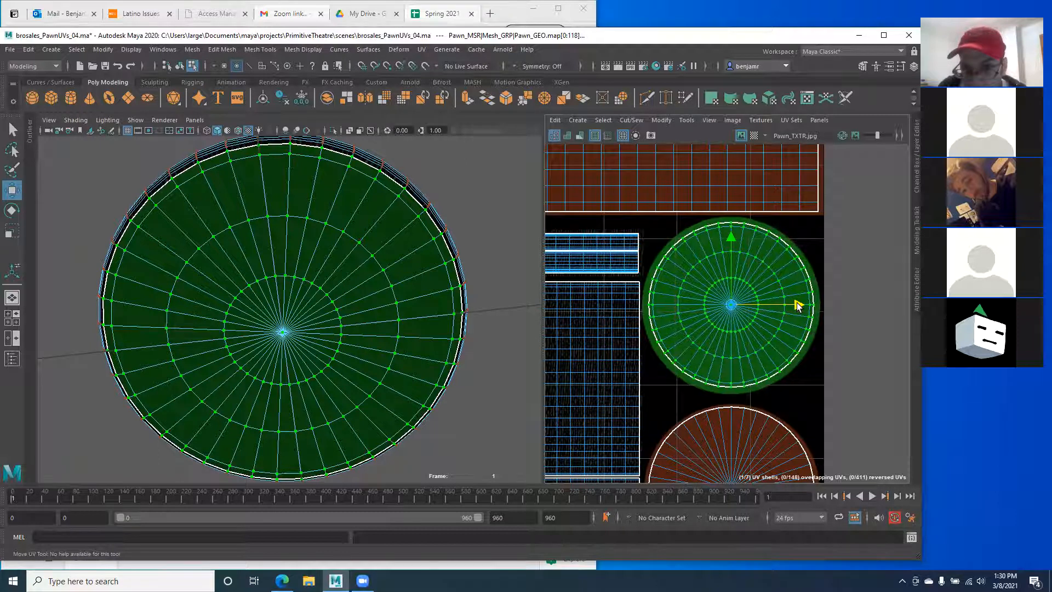
key("r")
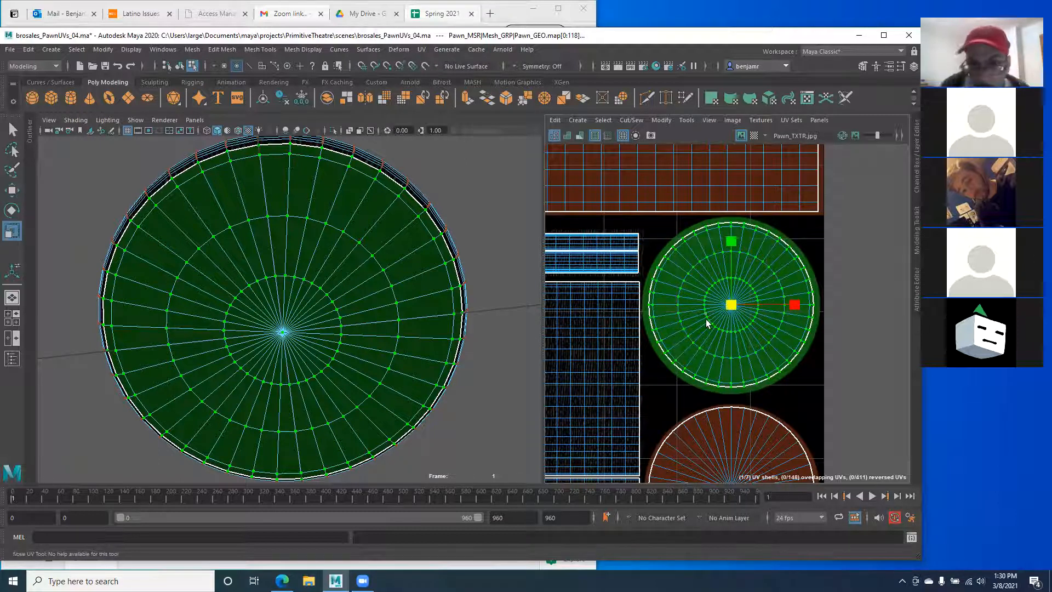
left_click_drag(731, 305, 739, 307)
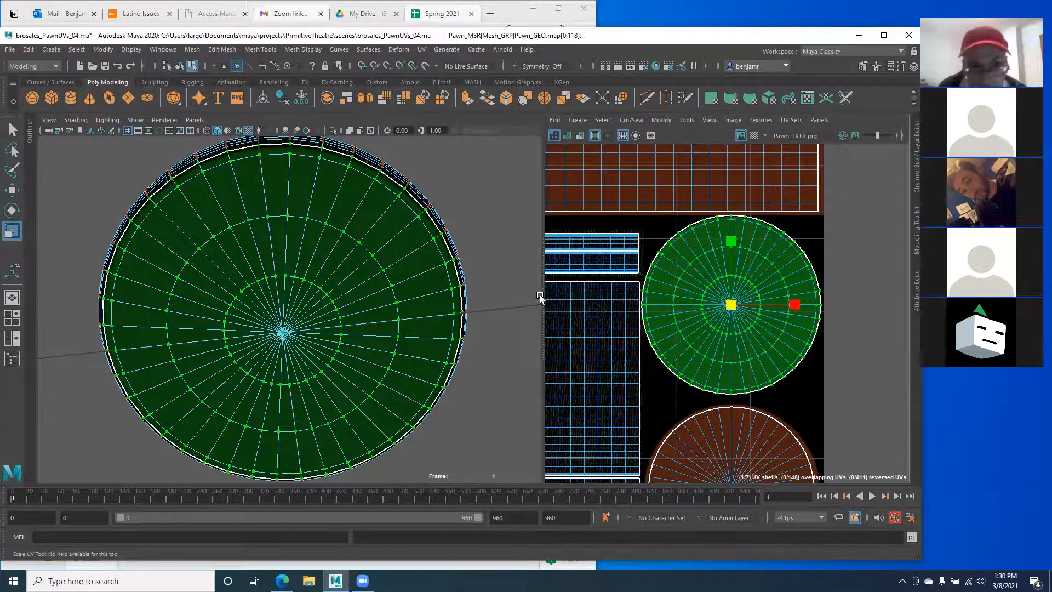
Step: Frame the whole UV layout and switch the pawn back to Object Mode
scroll(745, 276, "down", 4)
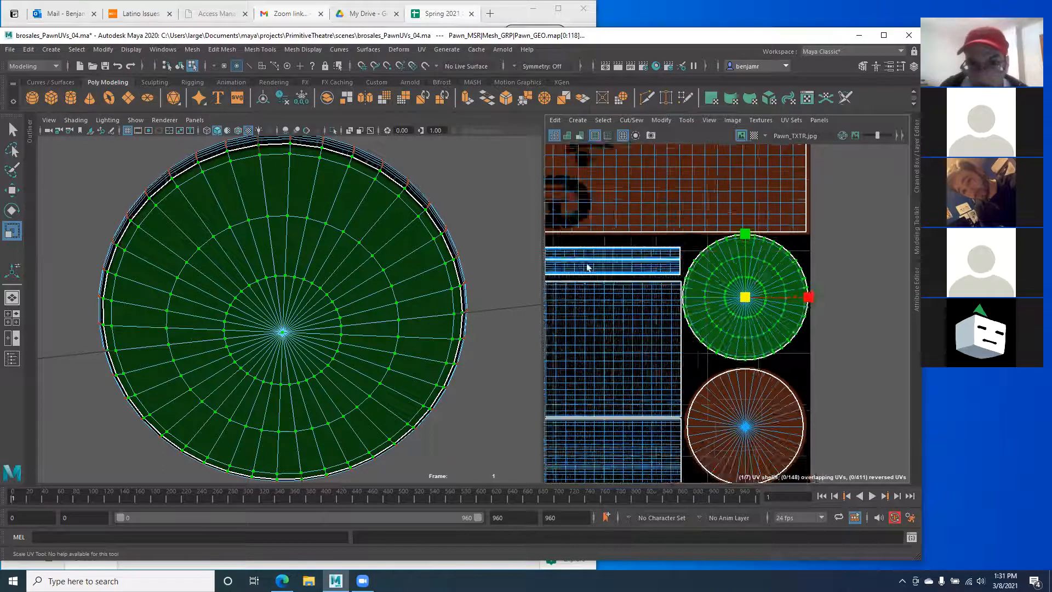
scroll(781, 310, "down", 3)
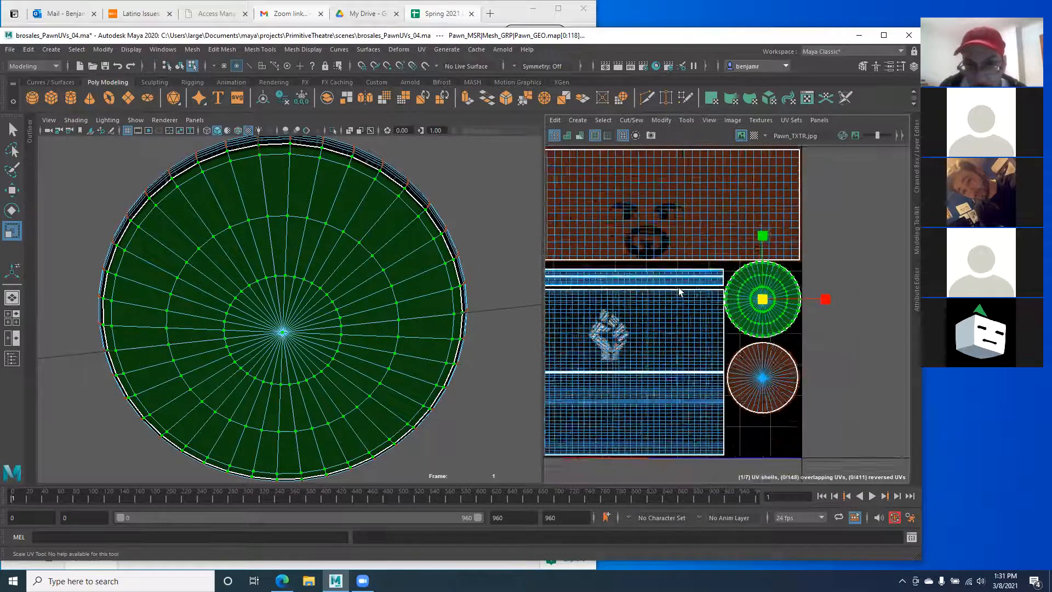
middle_click_drag(635, 286, 761, 291, "alt")
scroll(761, 291, "down", 2)
middle_click_drag(685, 281, 646, 287, "alt")
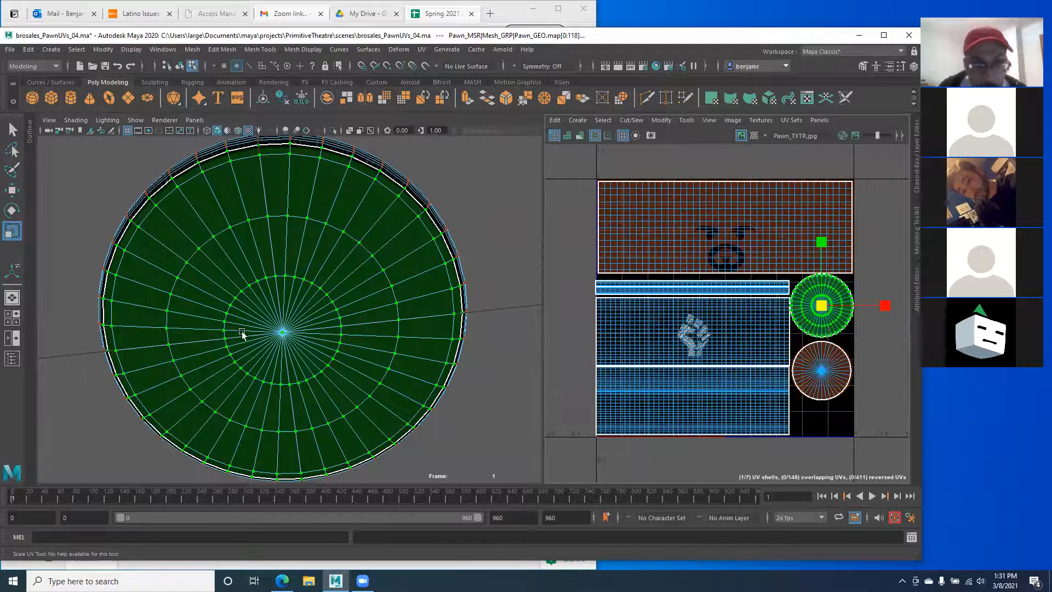
left_click_drag(241, 331, 298, 308, "alt")
right_click_drag(292, 301, 330, 266)
scroll(306, 301, "down", 3)
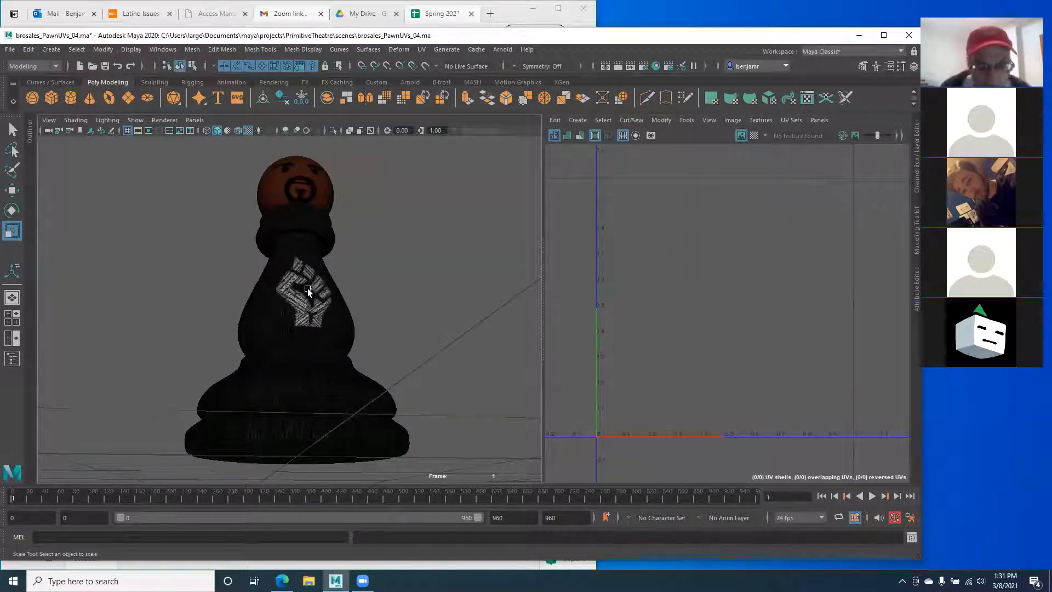
Step: Select the pawn, switch to UV mode and marquee-select all seven UV shells in the layout
left_click_drag(272, 278, 263, 308, "alt")
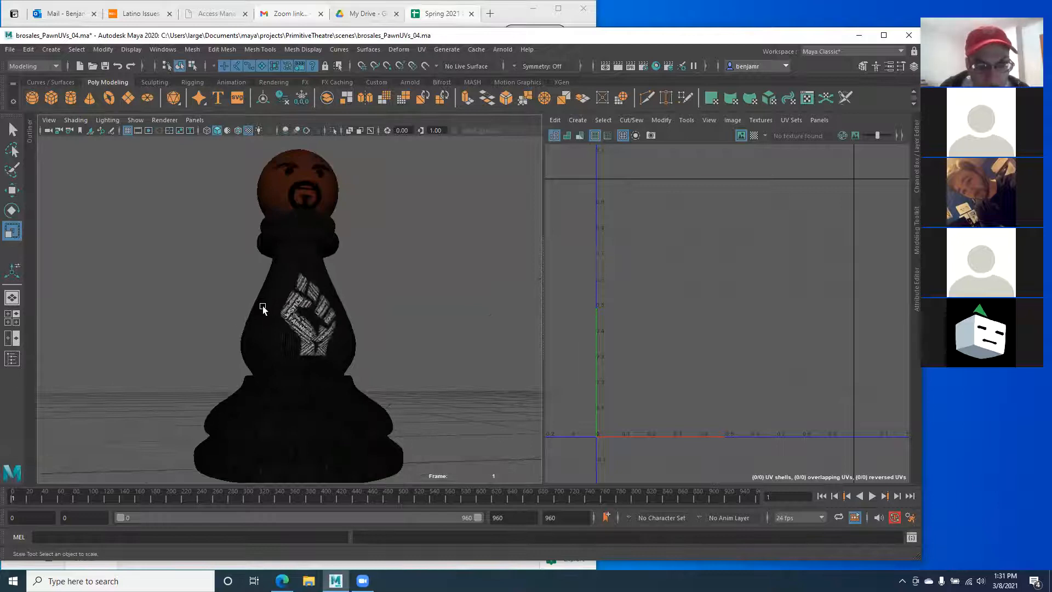
left_click(263, 309)
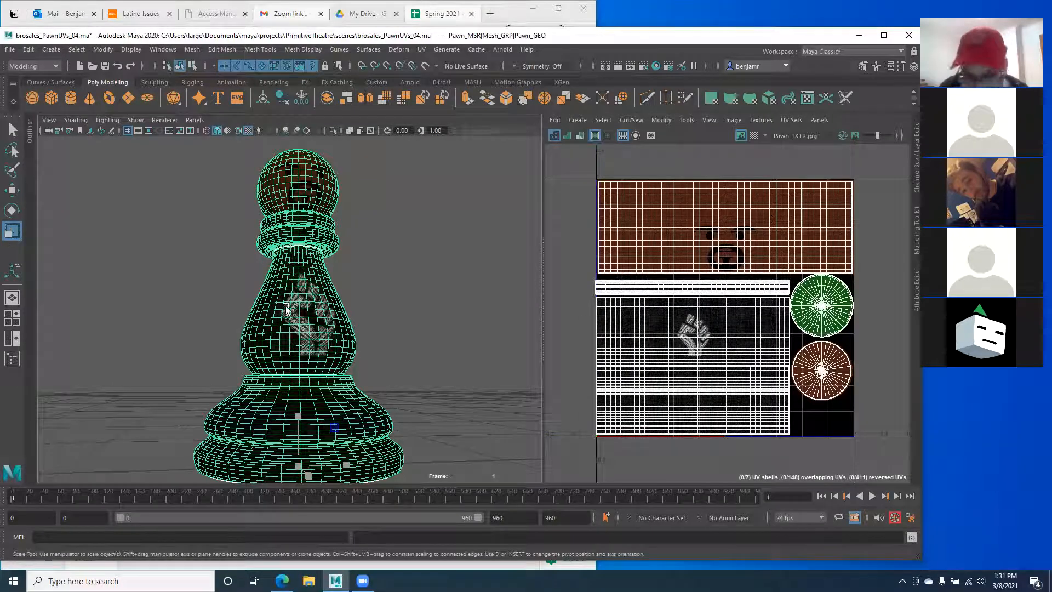
left_click_drag(260, 365, 255, 413, "alt")
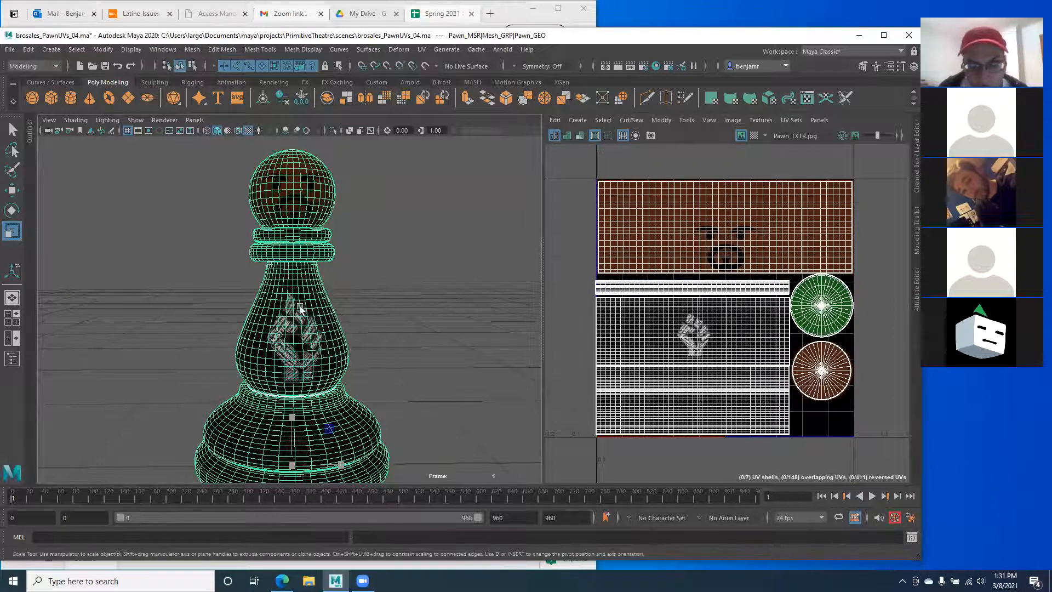
middle_click_drag(322, 461, 314, 421, "alt")
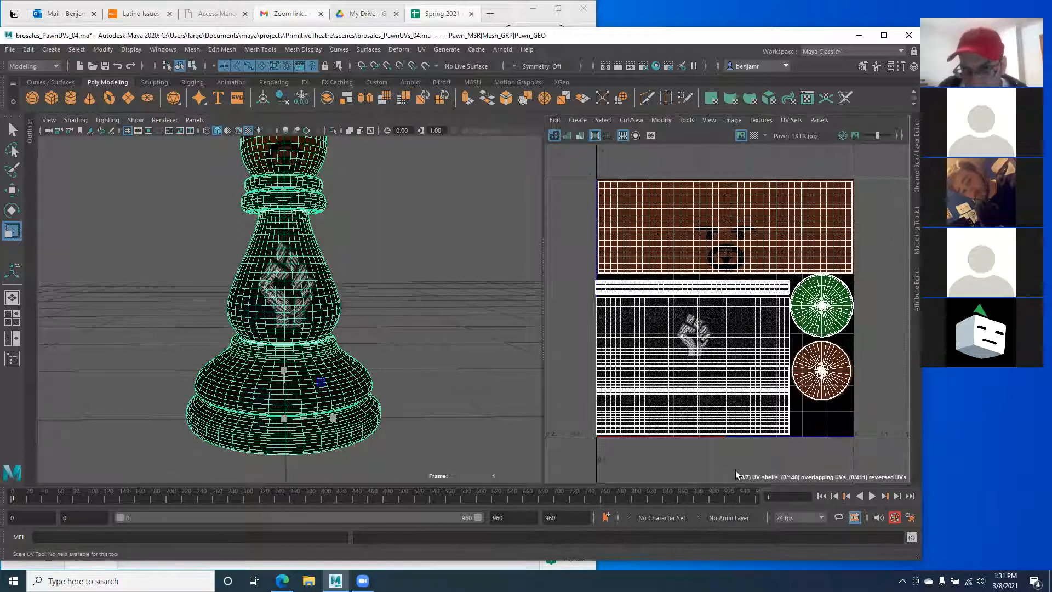
right_click_drag(661, 209, 699, 208)
left_click_drag(566, 159, 888, 450)
left_click_drag(309, 335, 286, 338, "alt")
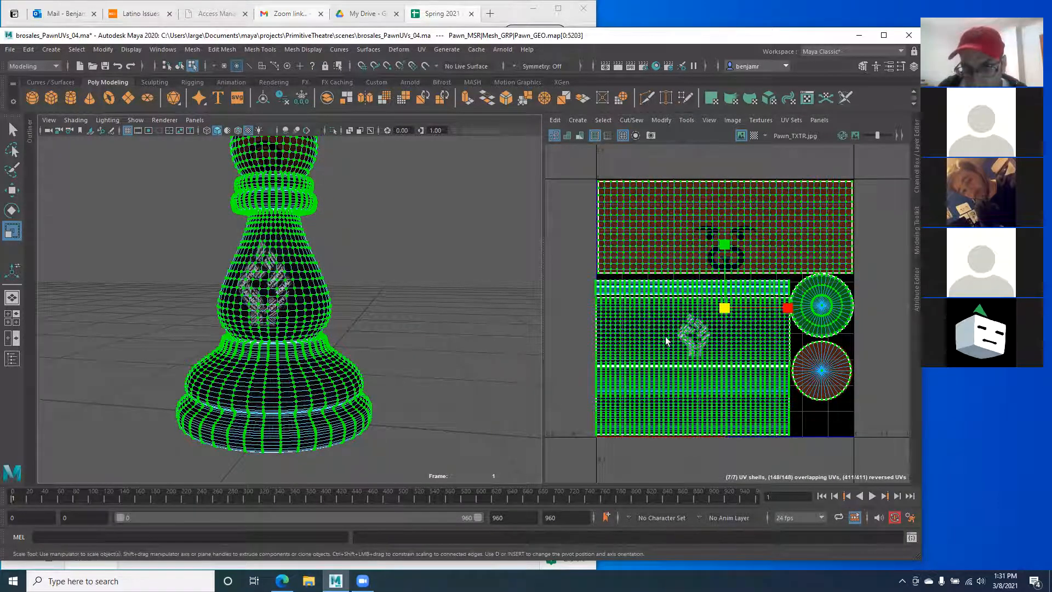
Step: Deselect all the UVs and return the pawn to Object Mode
scroll(778, 315, "up", 3)
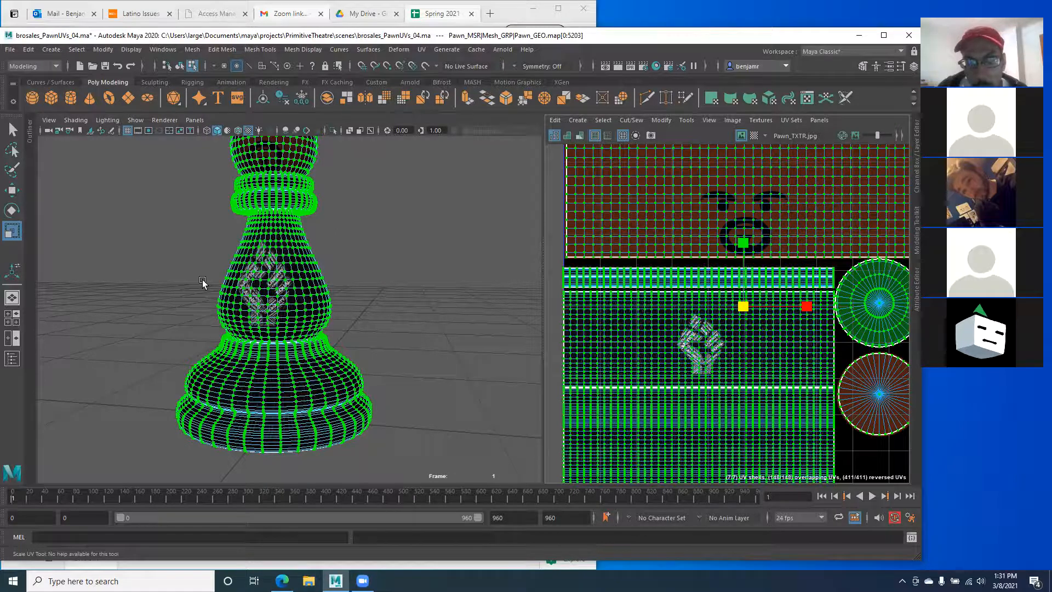
scroll(206, 284, "up", 2)
scroll(679, 325, "down", 1)
scroll(679, 326, "down", 1)
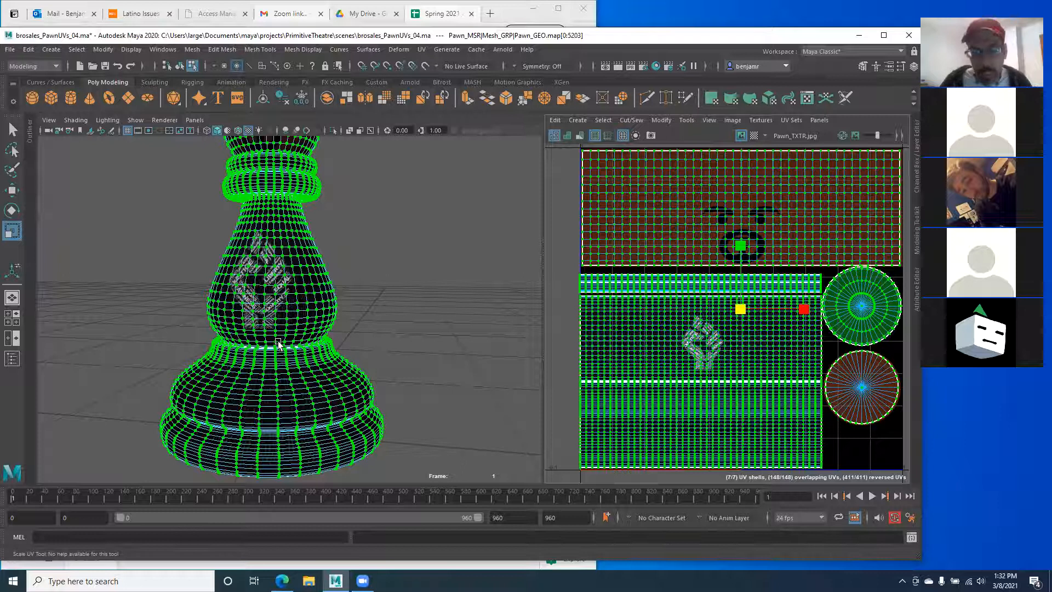
left_click_drag(279, 345, 310, 349, "alt")
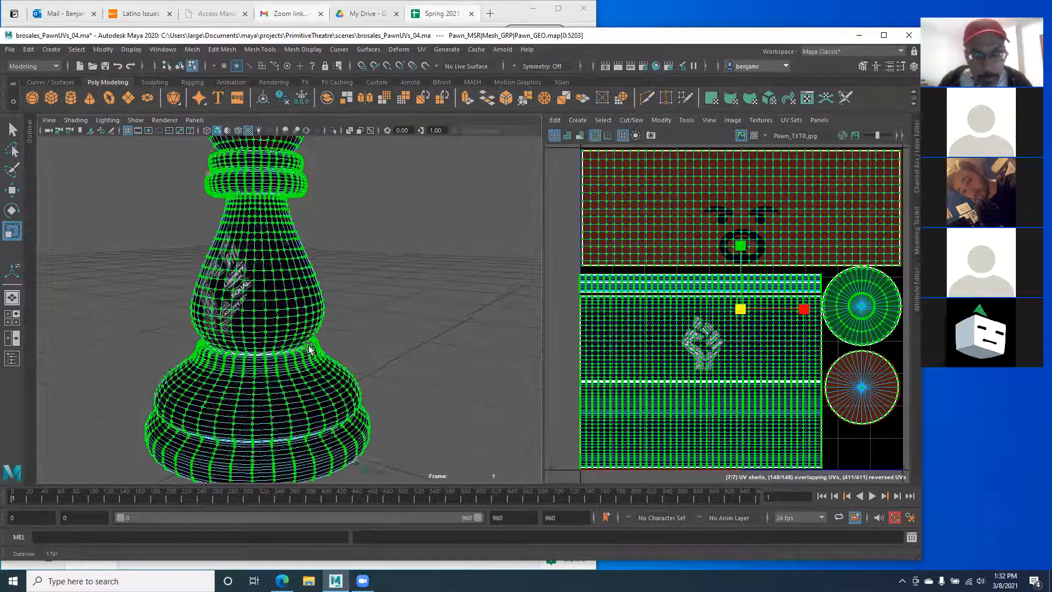
scroll(309, 349, "up", 4)
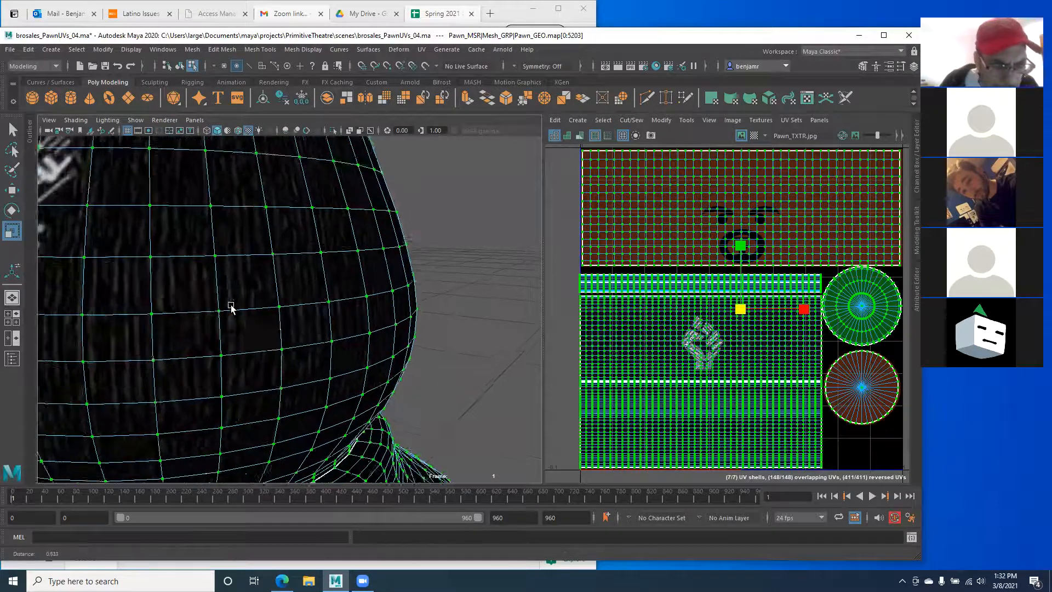
scroll(231, 307, "up", 2)
scroll(124, 312, "up", 3)
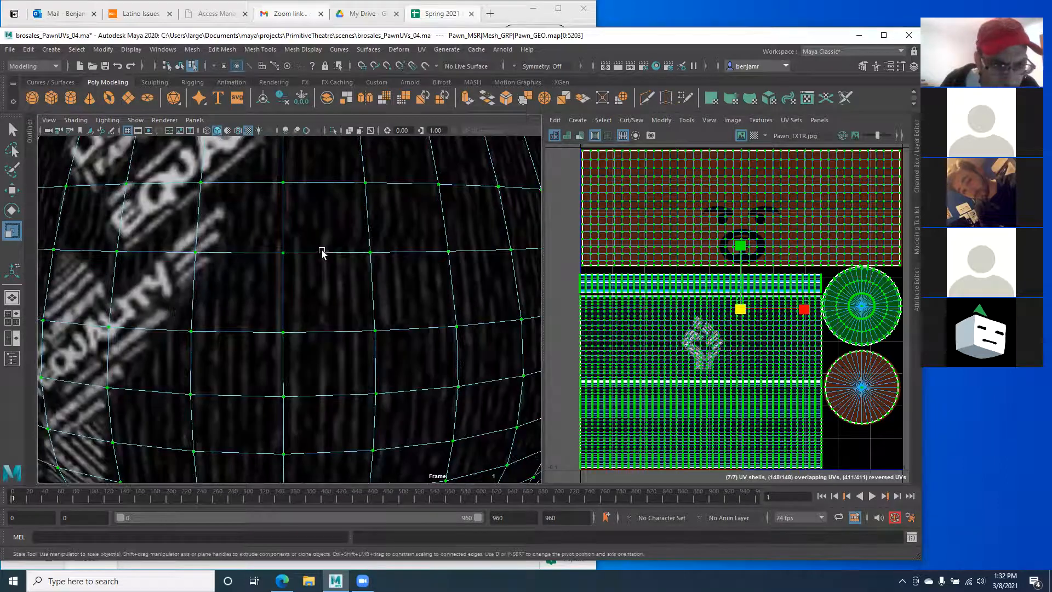
scroll(360, 364, "down", 5)
right_click_drag(282, 280, 368, 276)
left_click(176, 291)
scroll(307, 288, "down", 2)
right_click_drag(307, 287, 359, 263)
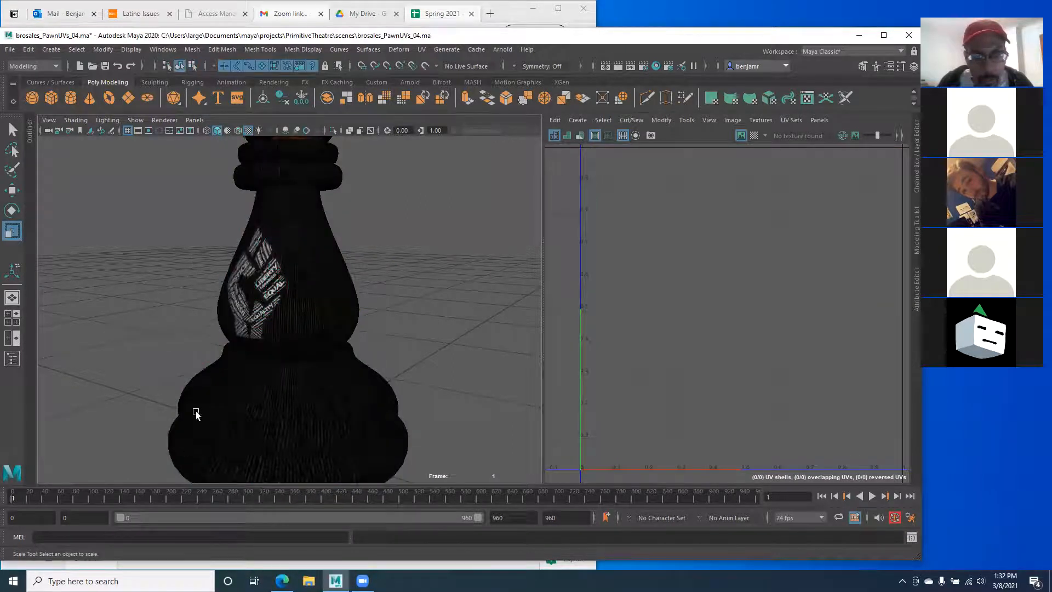
Step: Reselect the pawn, show the Channel Box / Layer Editor and maximize Maya to full height
scroll(191, 361, "down", 5)
left_click(260, 312)
left_click_drag(351, 336, 376, 335, "alt")
middle_click_drag(312, 273, 289, 302, "alt")
middle_click_drag(218, 263, 256, 290, "alt")
scroll(317, 355, "up", 2)
left_click_drag(316, 355, 311, 341, "alt")
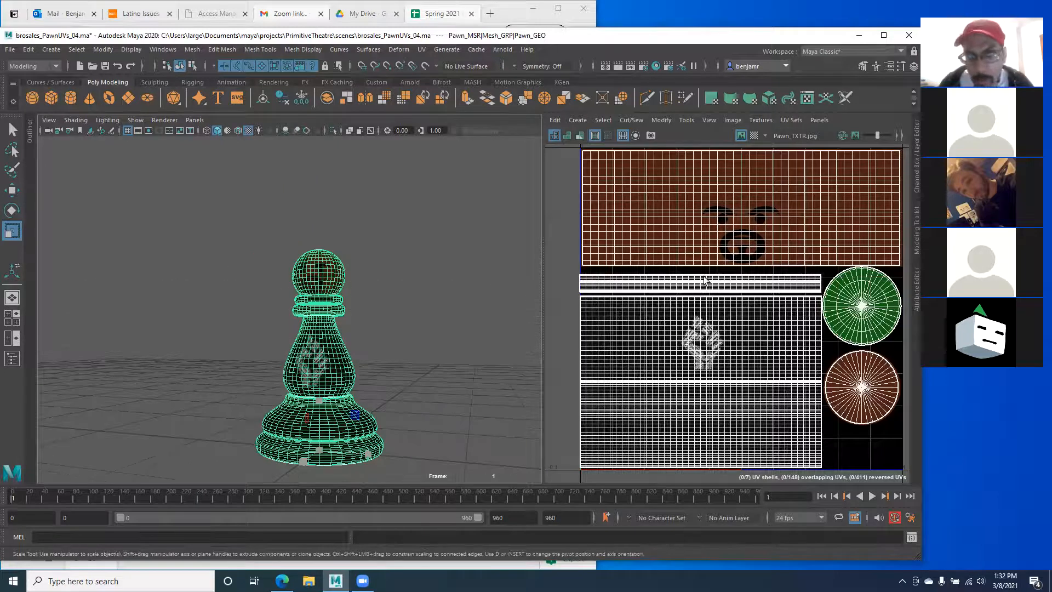
left_click(918, 162)
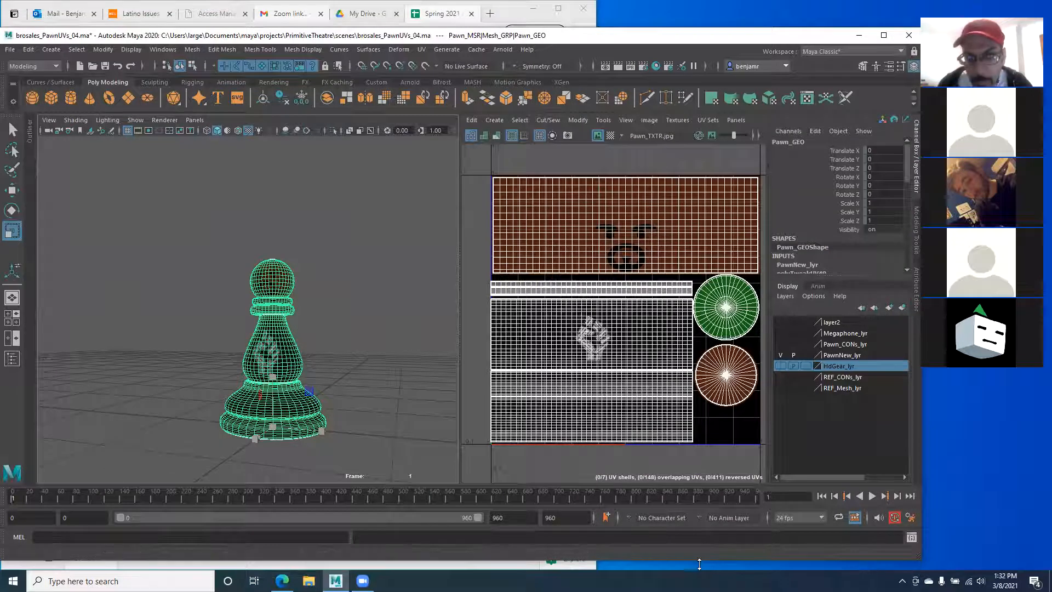
double_click(698, 561)
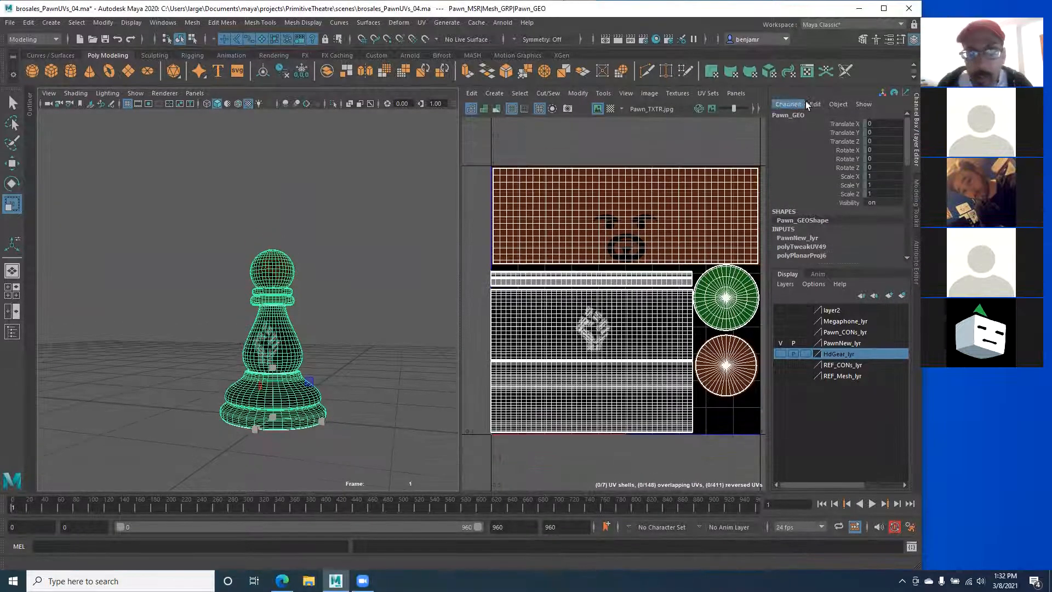
Step: Search Google for "checkerboard texturemap" in a new Edge tab and widen the browser window
left_click(866, 12)
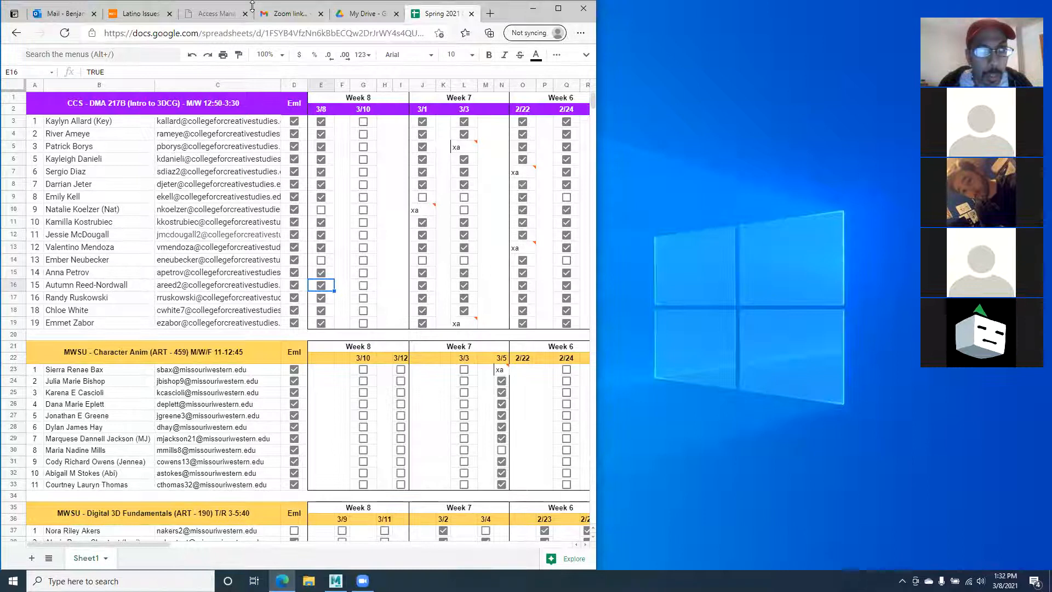
left_click_drag(252, 6, 252, 42)
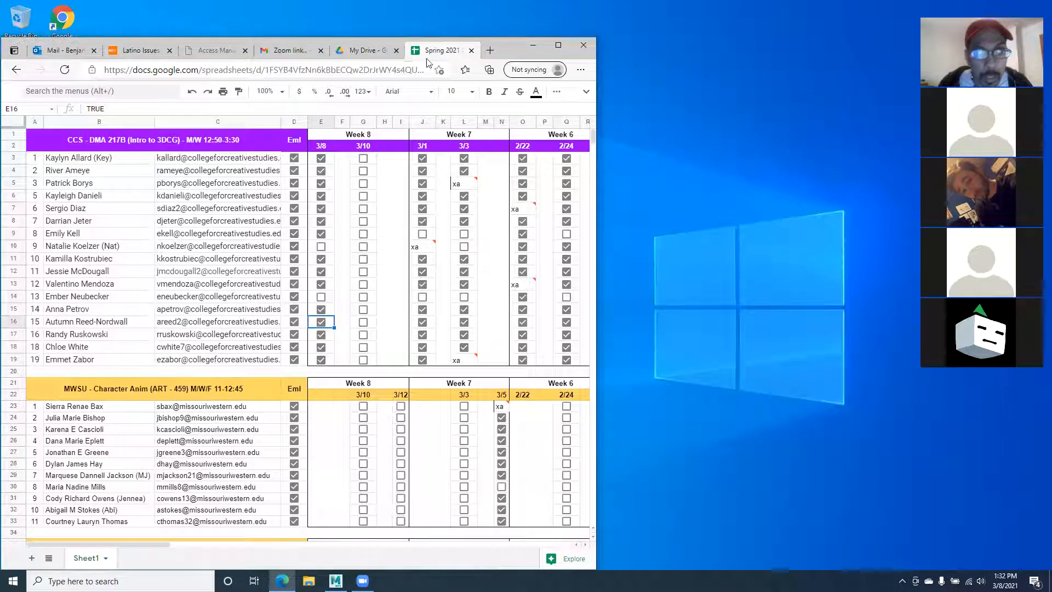
left_click(489, 50)
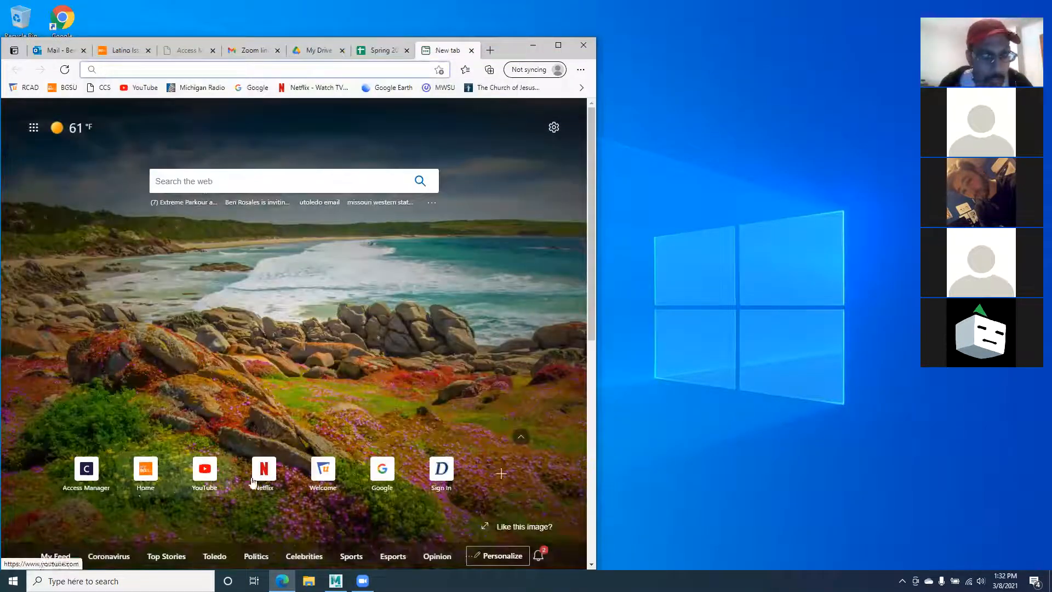
left_click(382, 469)
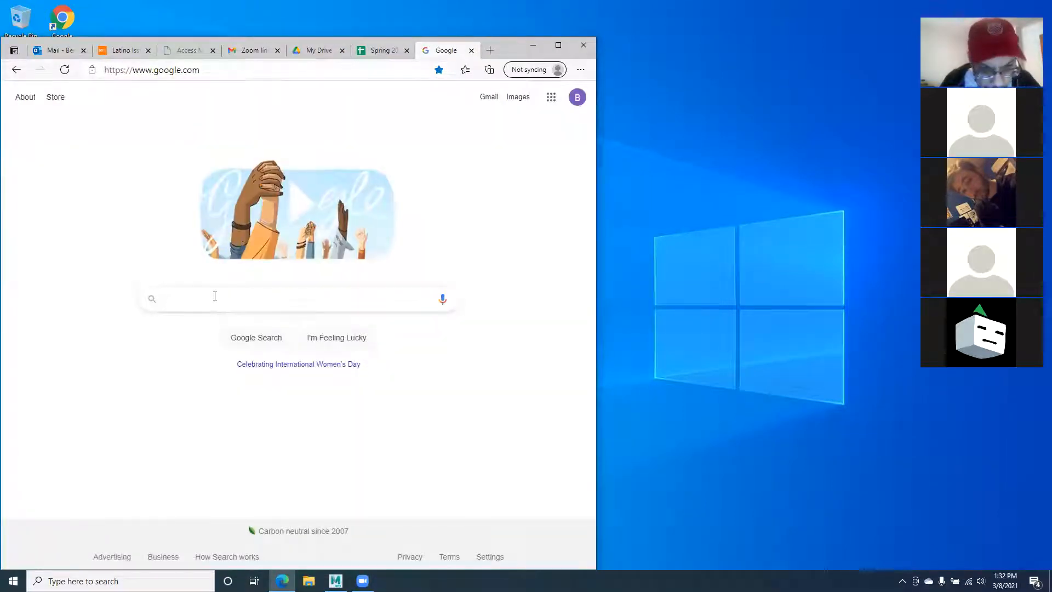
type("h")
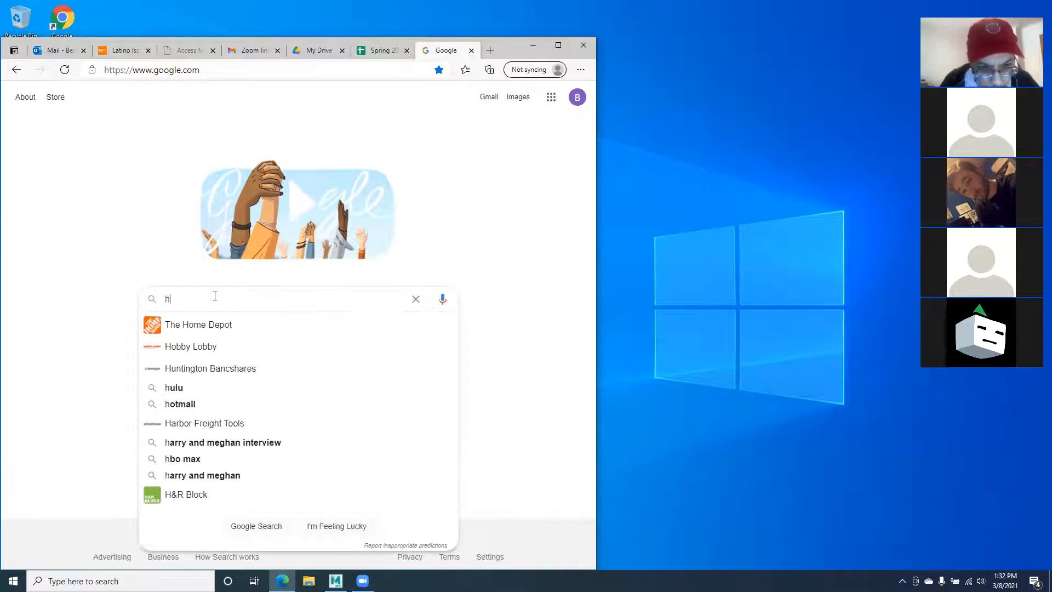
type("c")
key("BackSpace")
key("BackSpace")
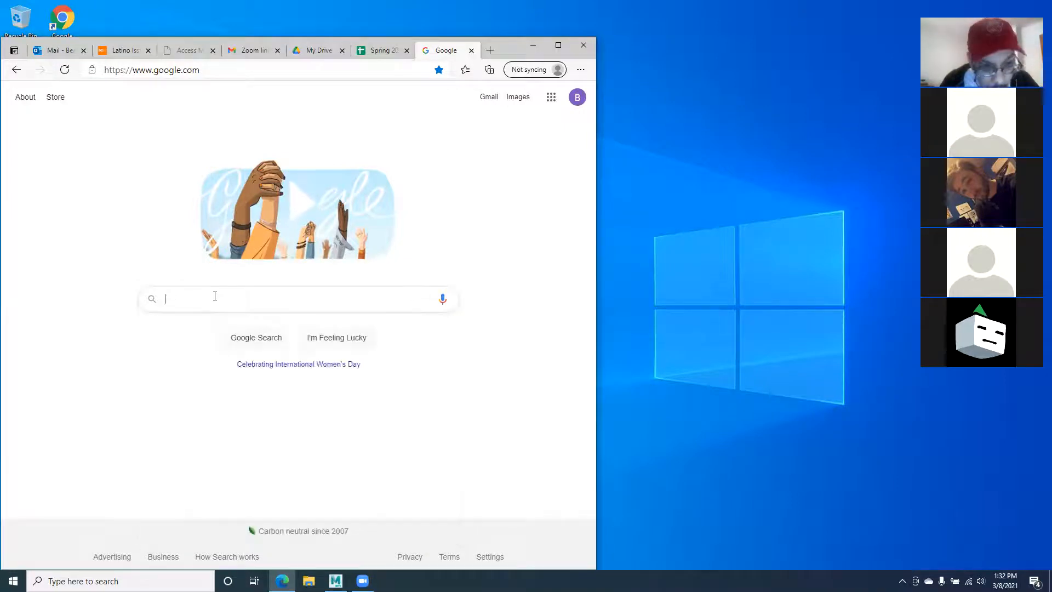
type("hecker")
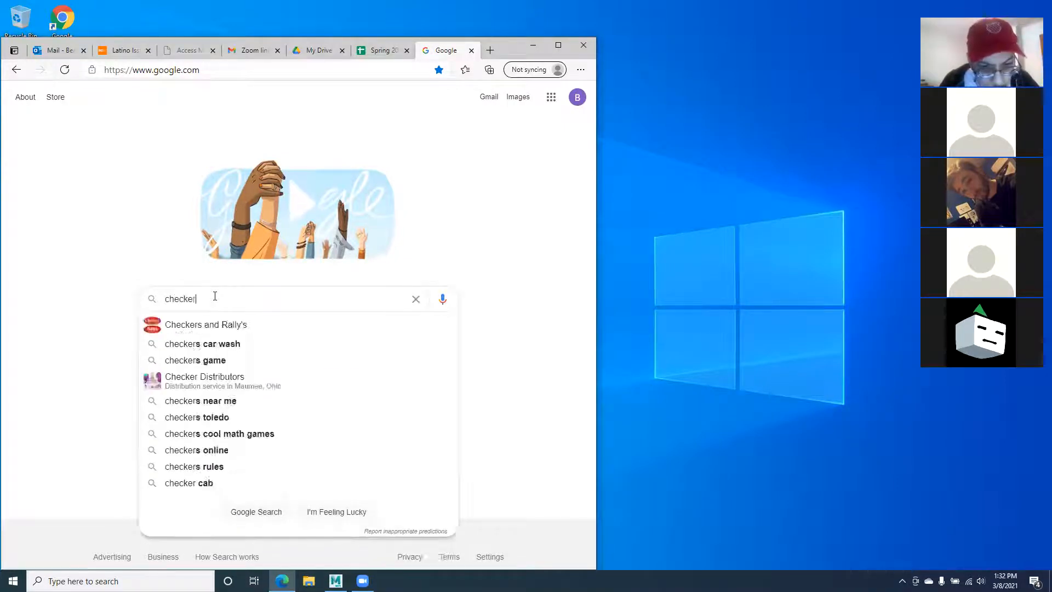
type("board texturemap")
key("Return")
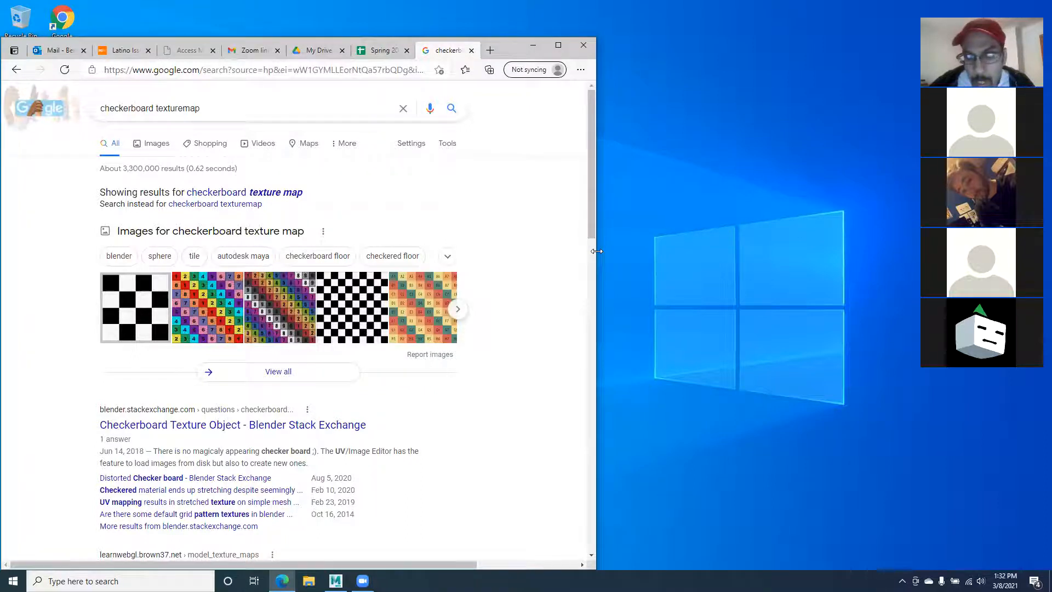
left_click_drag(596, 250, 912, 253)
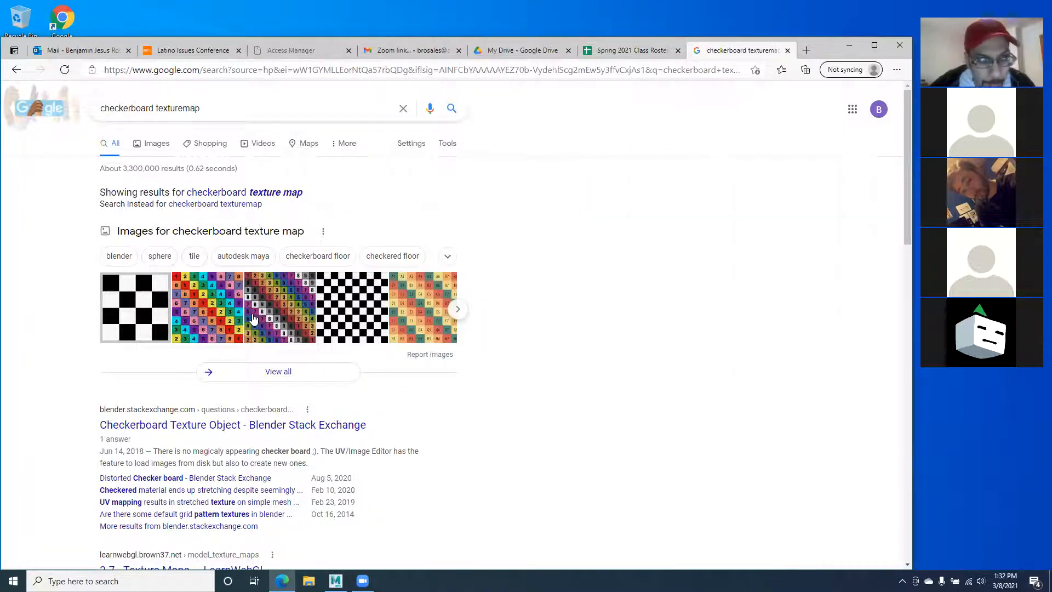
Step: In Images results, preview the numbered uv map checkerboard pattern and bring up its context menu
left_click(155, 144)
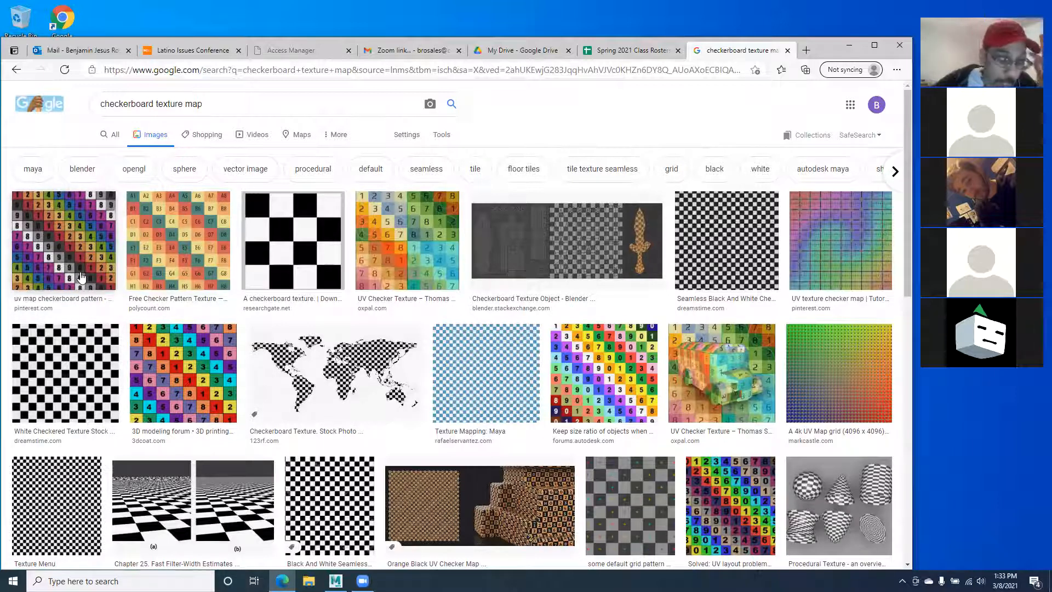
left_click(50, 260)
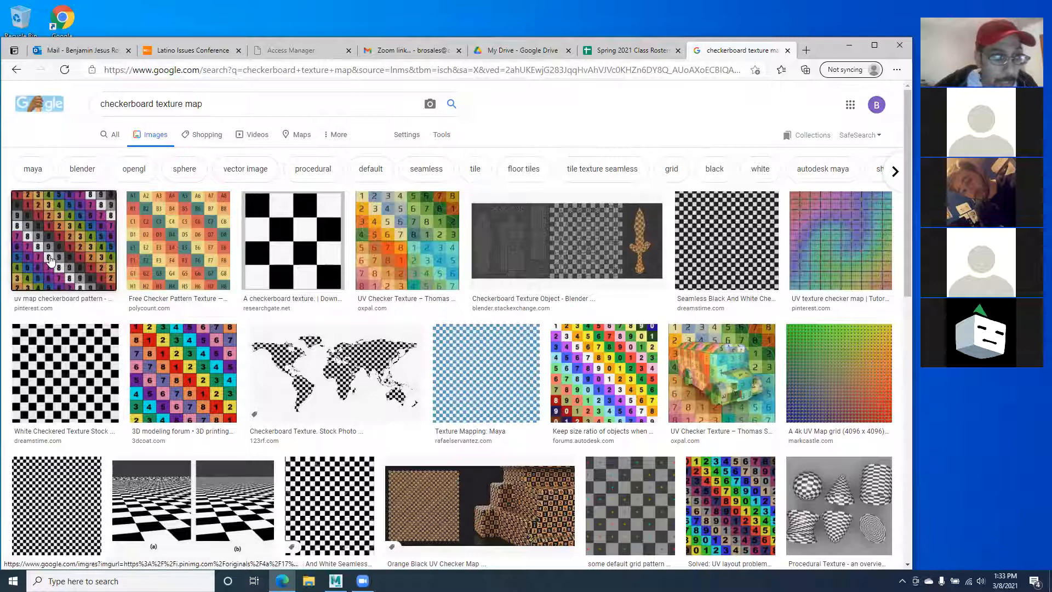
right_click(664, 253)
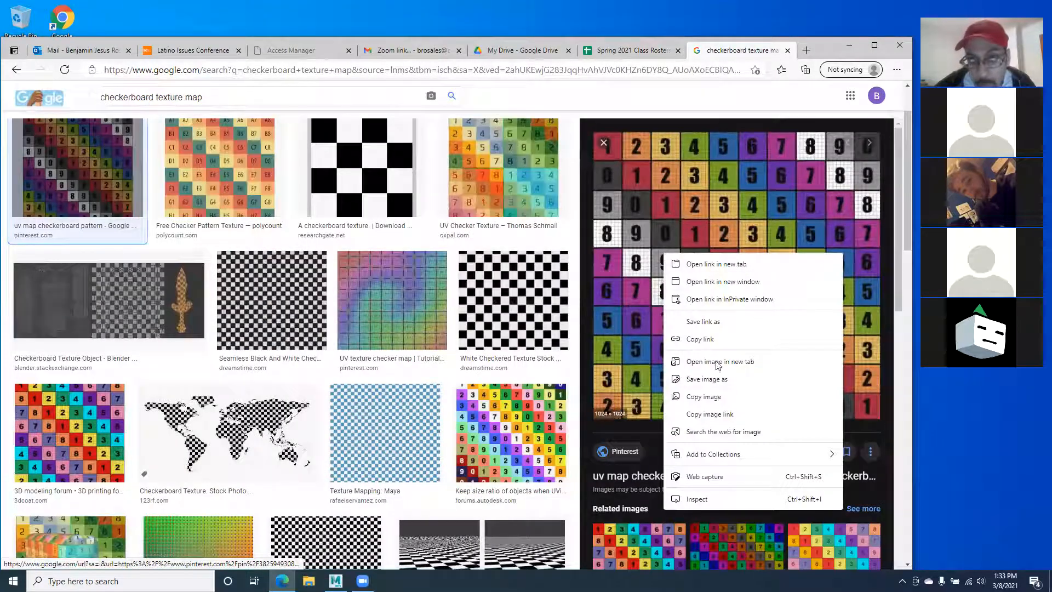
Step: Choose Save image as and browse to Documents > maya > projects > PrimitiveTheatre > sourceimages
left_click(704, 379)
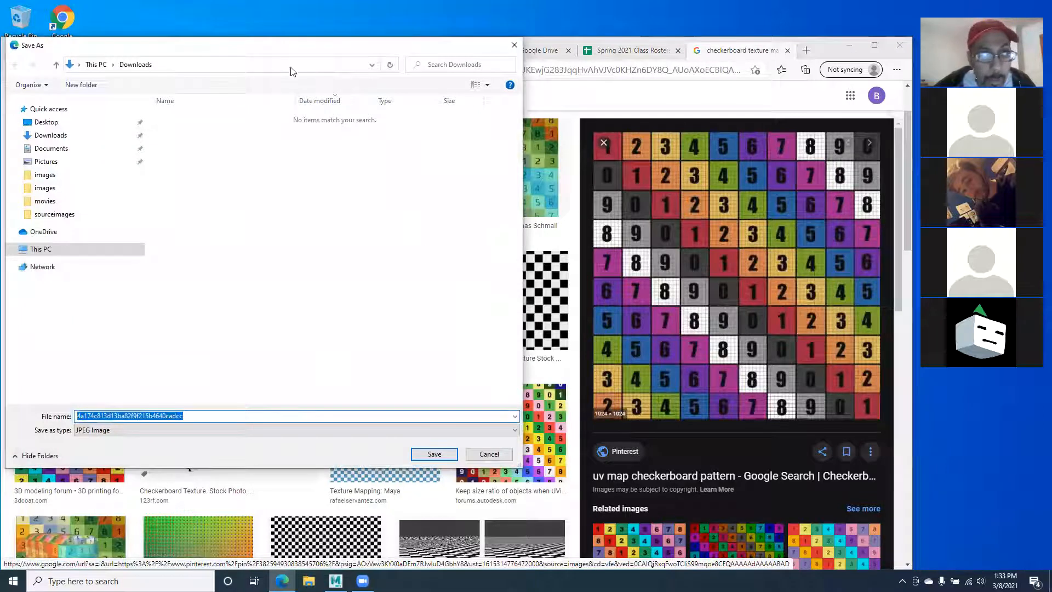
left_click_drag(276, 50, 400, 82)
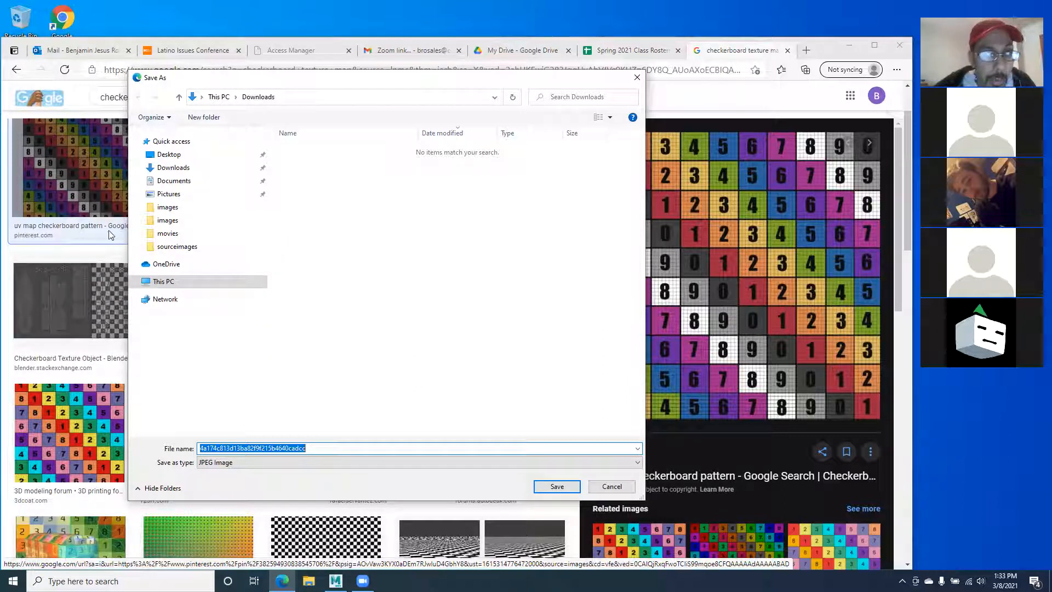
left_click(190, 184)
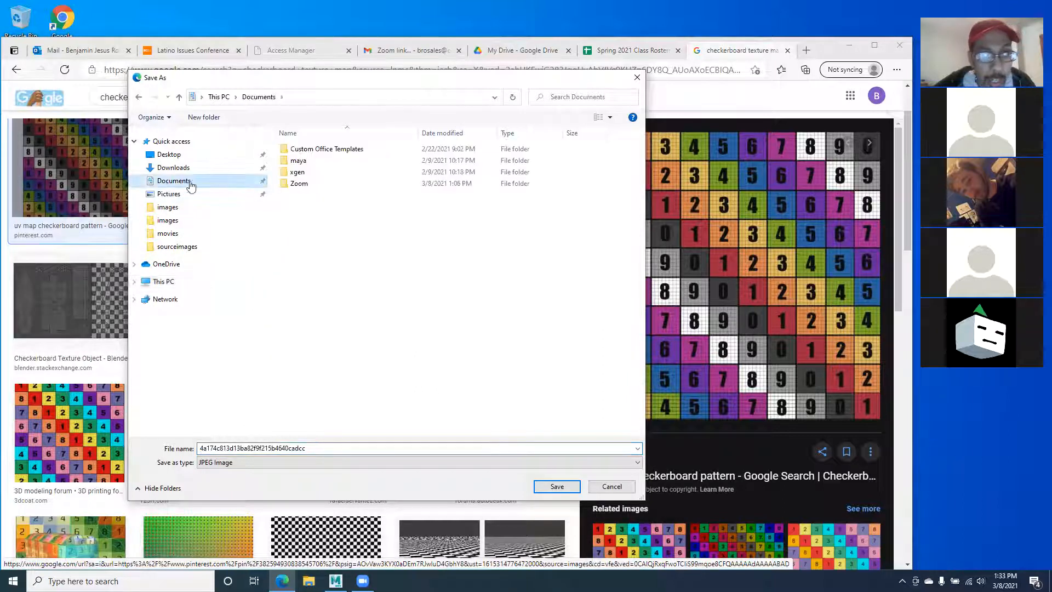
left_click(305, 165)
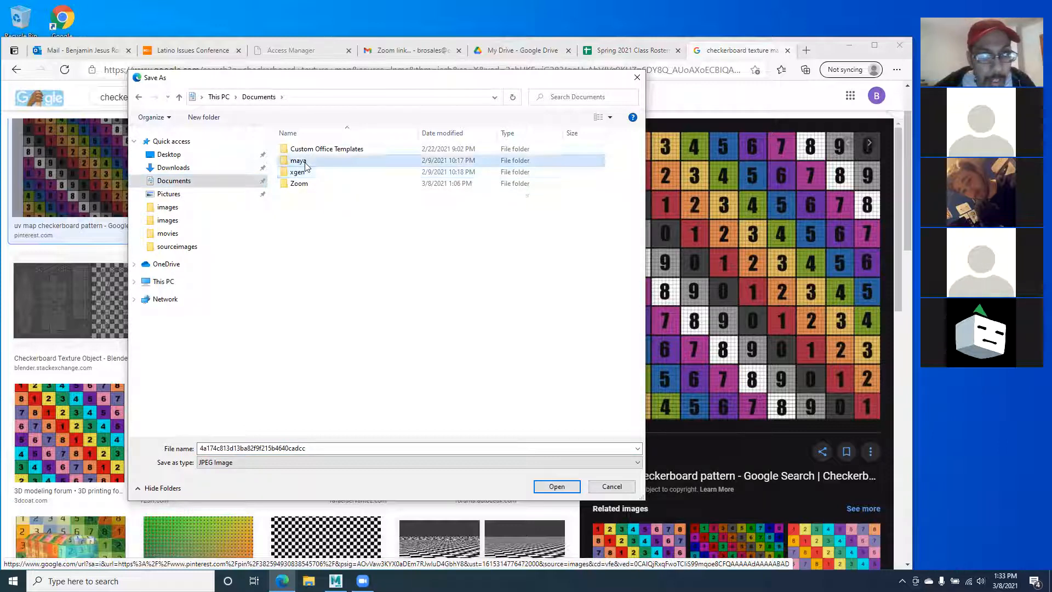
double_click(302, 161)
double_click(303, 161)
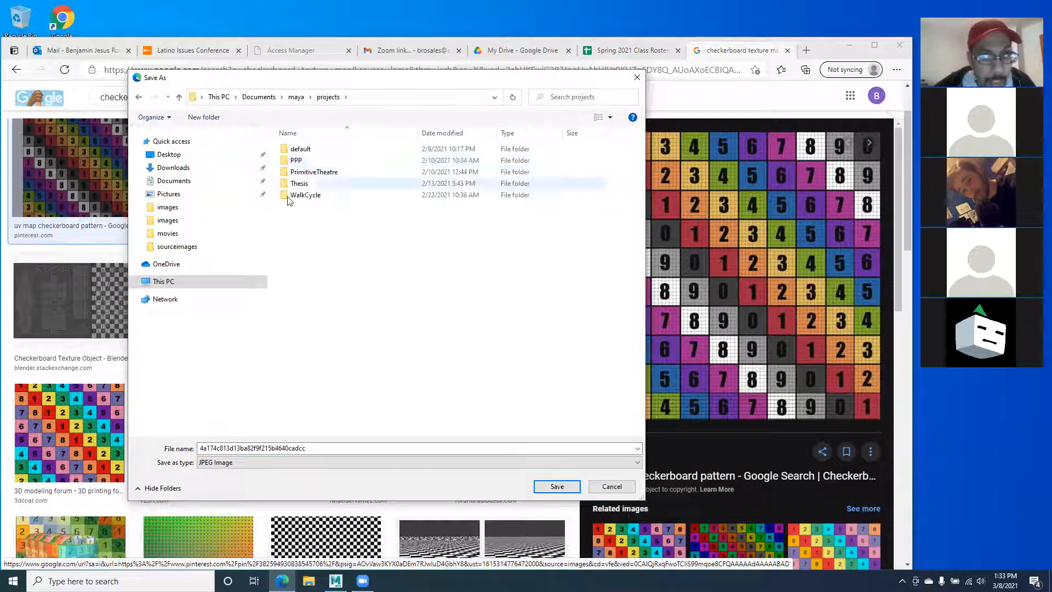
double_click(312, 172)
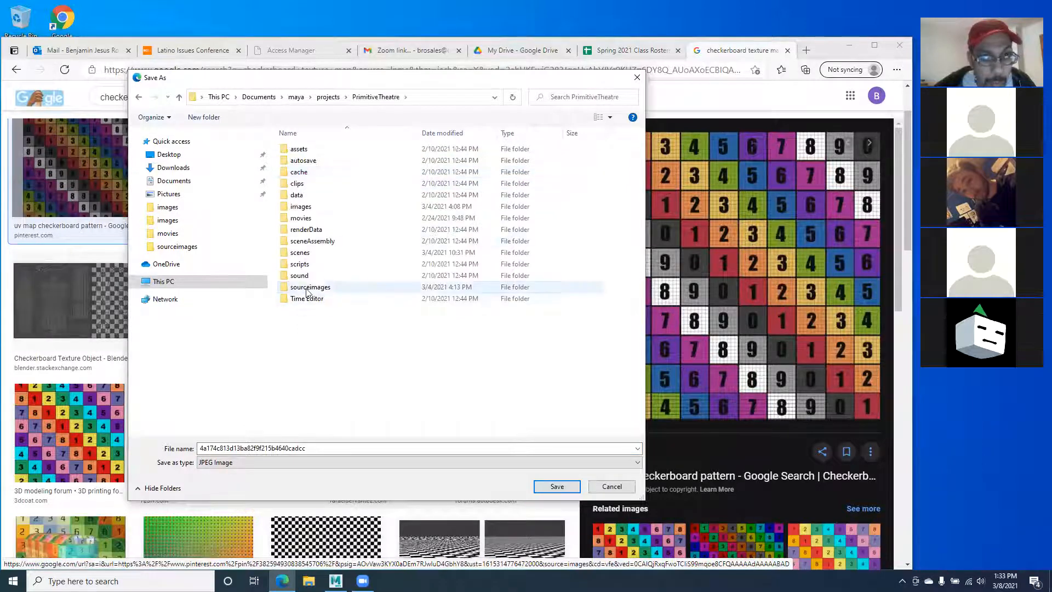
double_click(307, 288)
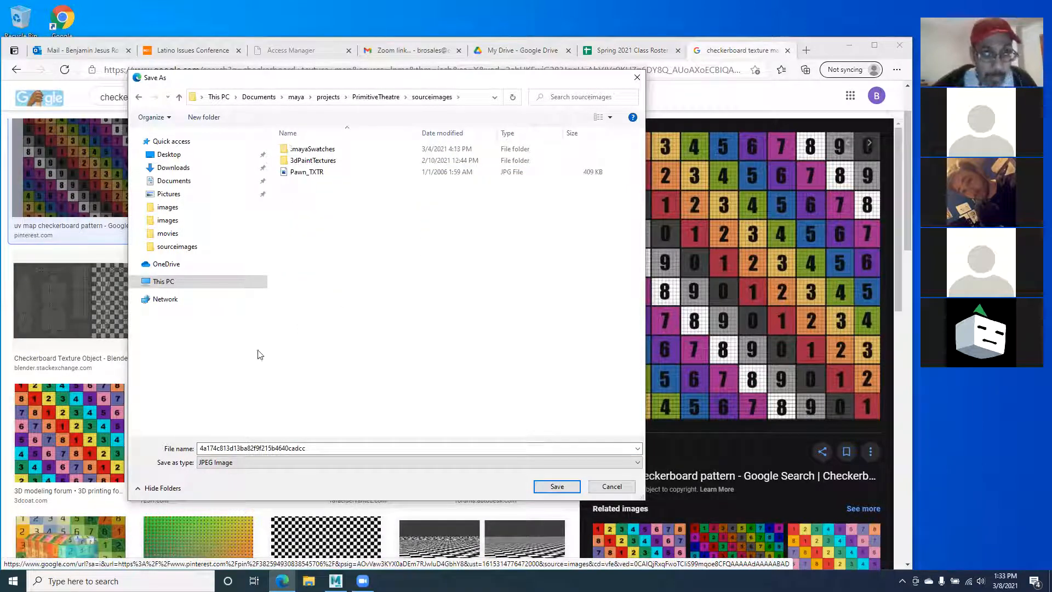
Step: Name the file checker_TXTR.jpg, save it, and minimize the browser
left_click(316, 448)
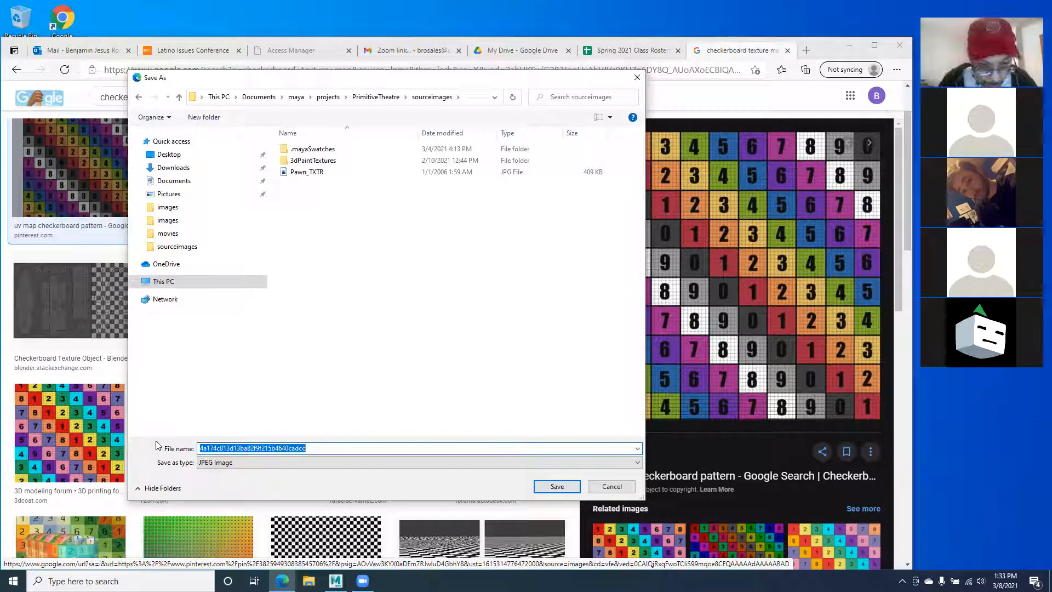
type("checker_TXTR")
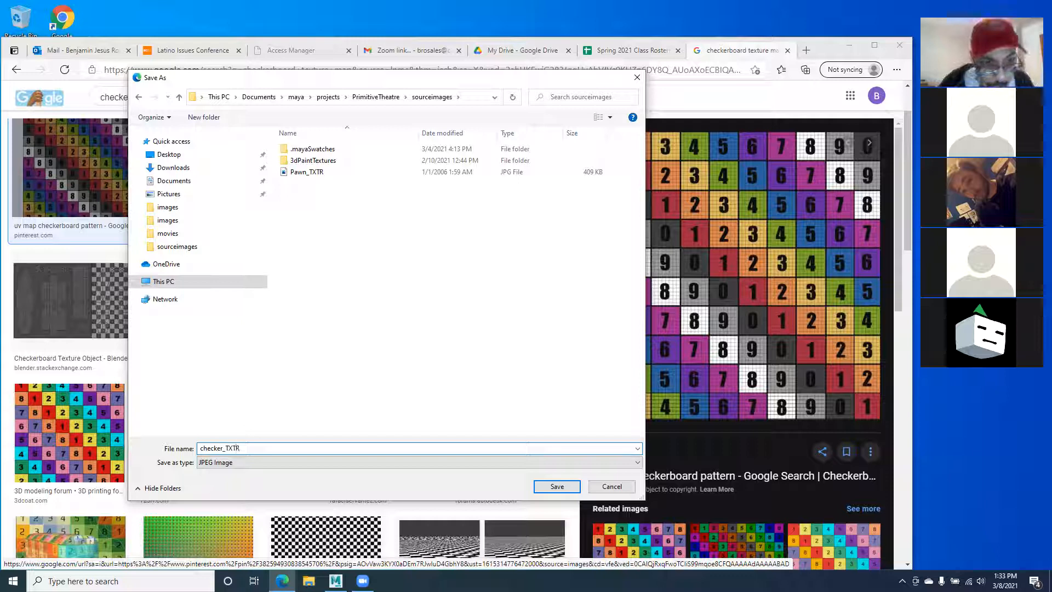
left_click(557, 487)
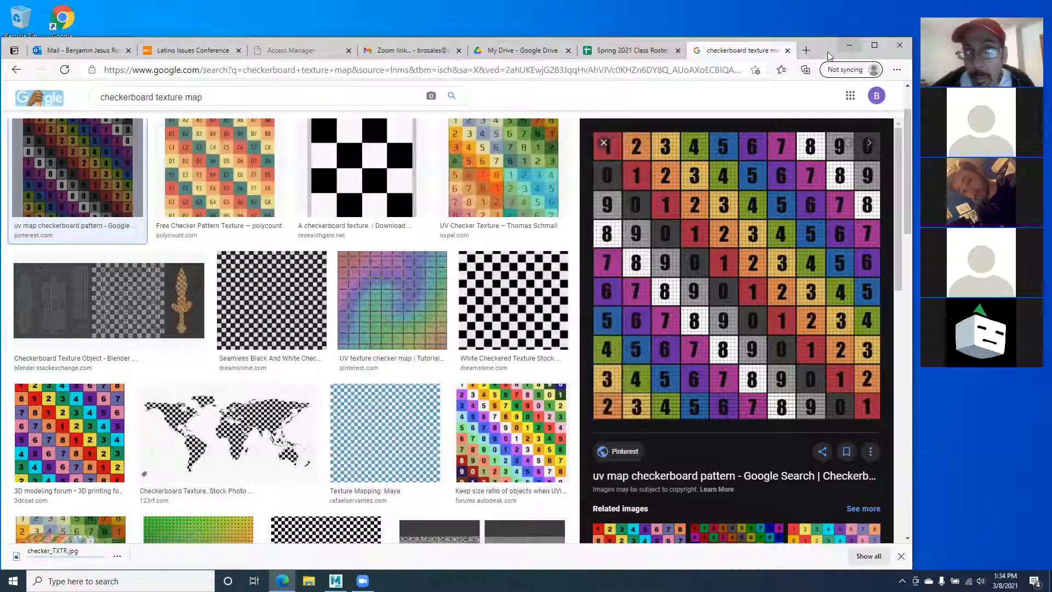
left_click(848, 46)
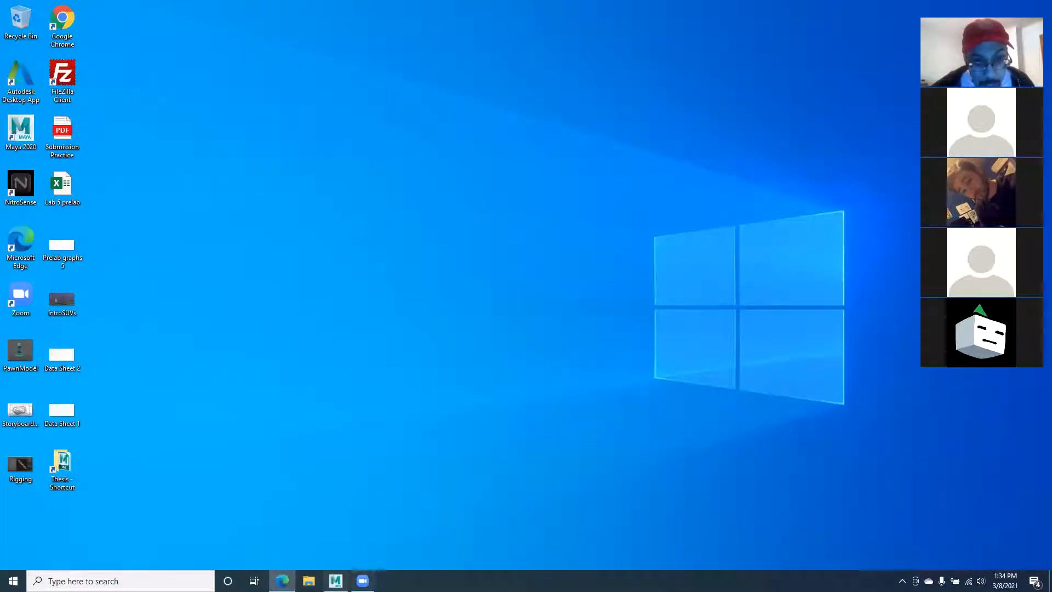
Step: Restore Maya and display the ProtPwn_SHDR lambert material in the Attribute Editor
left_click(335, 581)
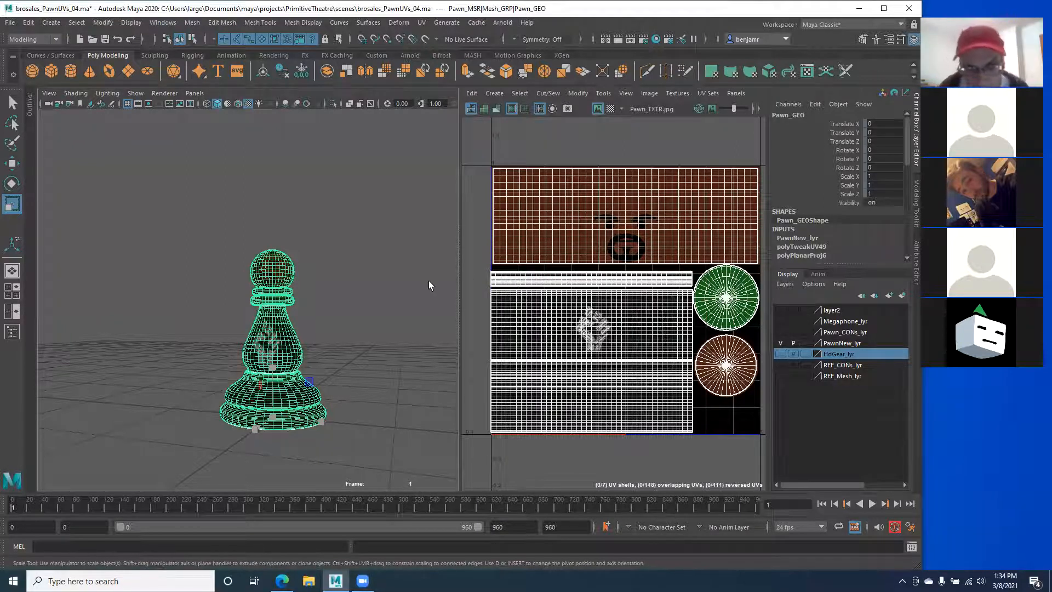
left_click(918, 258)
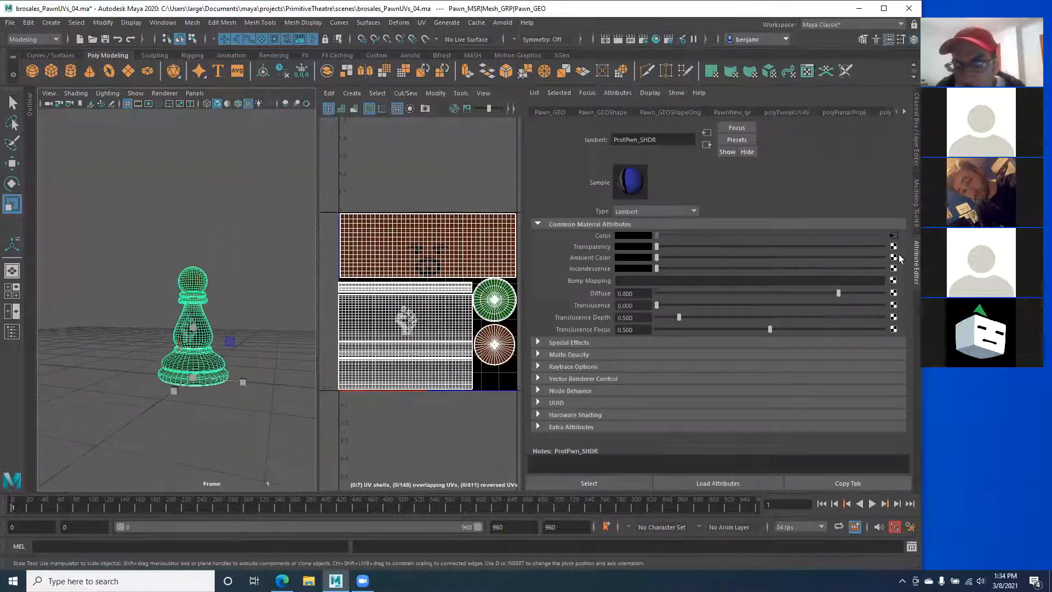
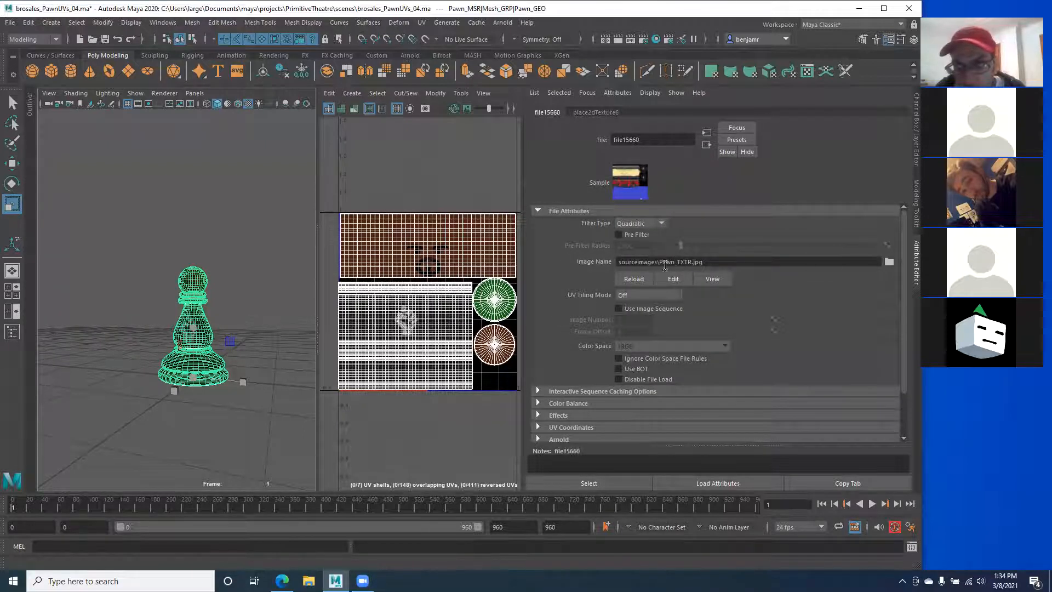
Step: Change the file node's Image Name to checker_TXTR.jpg so the checker shows behind the UVs
left_click_drag(674, 263, 661, 262)
type("checker")
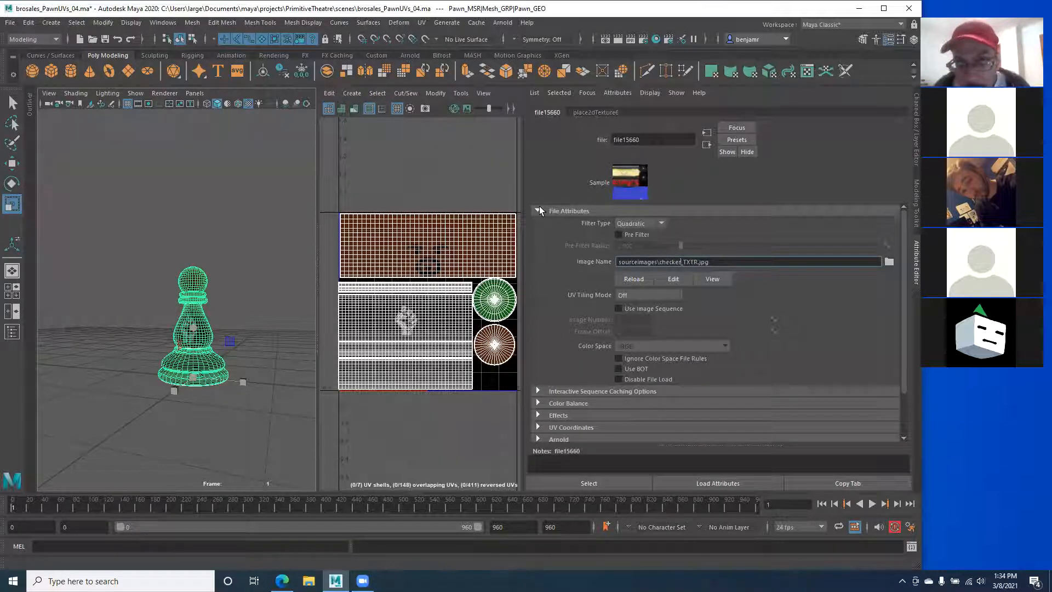
key("Return")
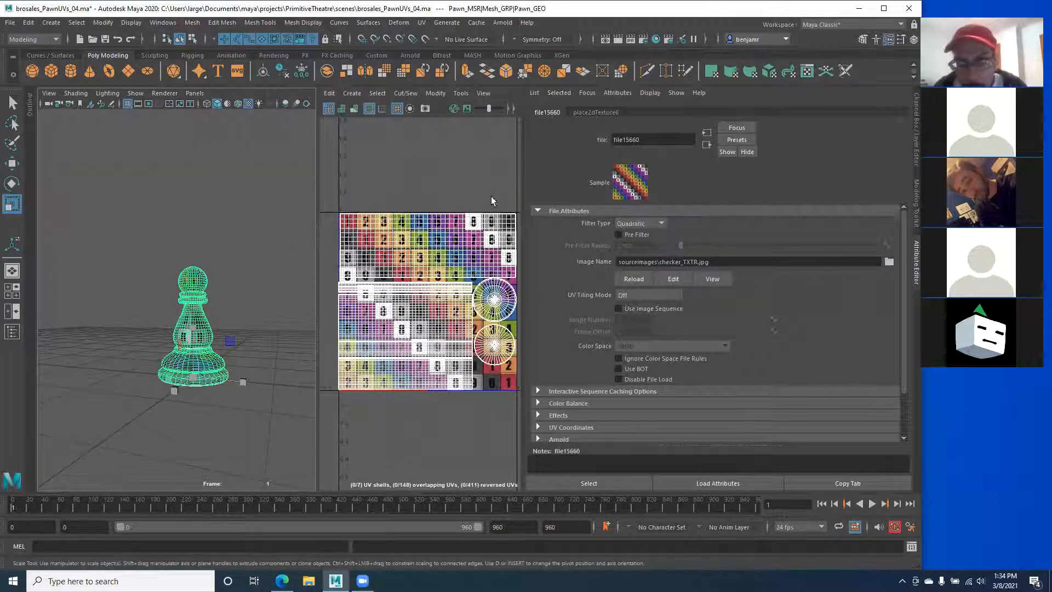
left_click_drag(521, 187, 837, 198)
Step: Show the Channel Box/Layer Editor and deselect the pawn in object mode
left_click(918, 145)
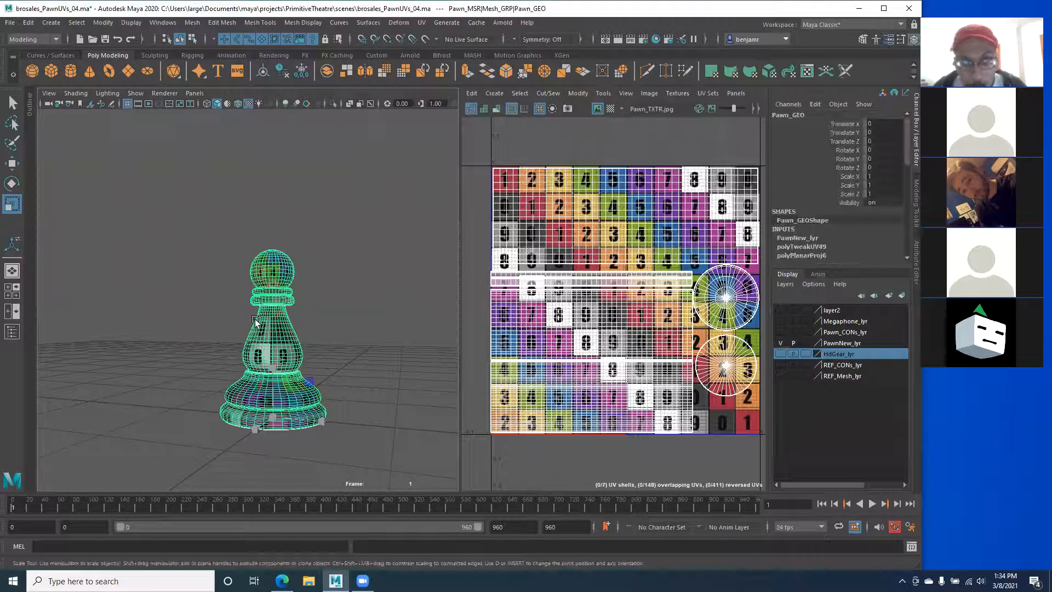
right_click_drag(264, 278, 313, 263)
left_click(207, 281)
Step: Orbit around the pawn to inspect the checker pattern on its base, underside and body
left_click_drag(208, 301, 170, 274, "alt")
right_click_drag(169, 274, 241, 343, "alt")
left_click_drag(241, 342, 274, 216, "alt")
left_click_drag(228, 378, 150, 198, "alt")
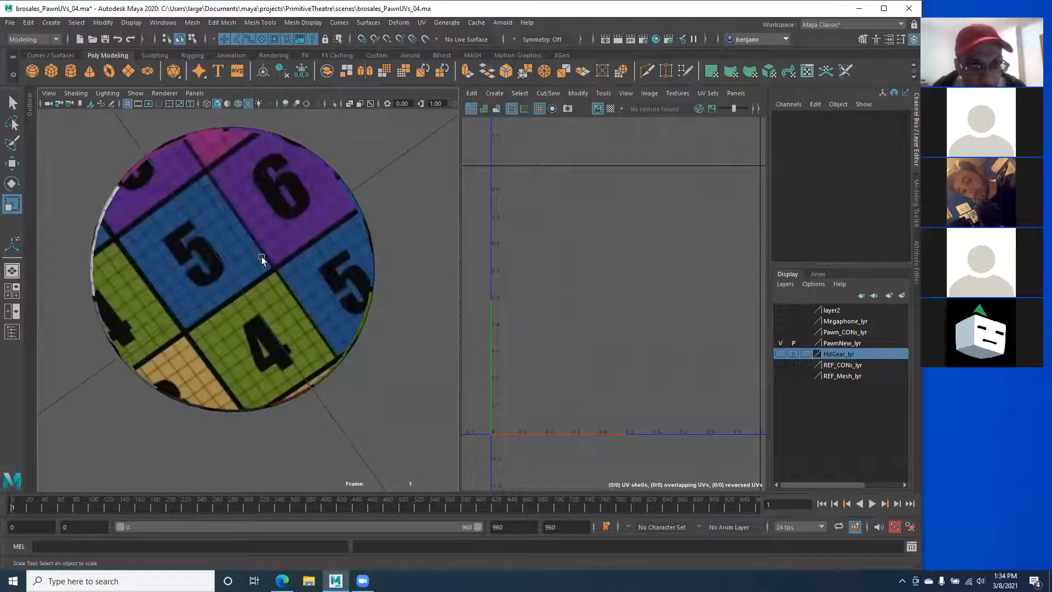
left_click_drag(202, 278, 244, 305, "alt")
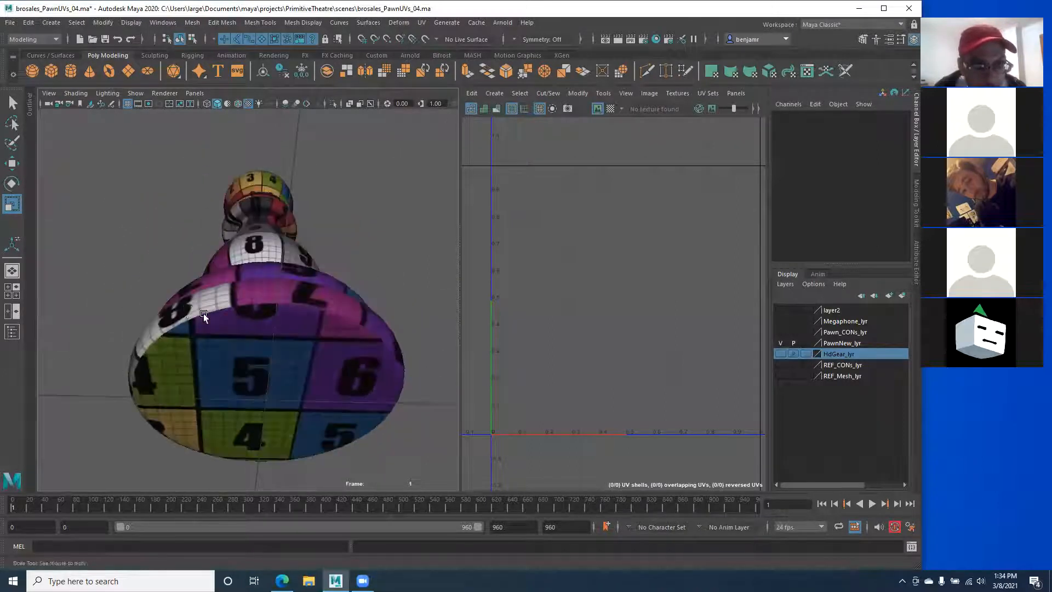
right_click_drag(203, 313, 216, 307, "alt")
left_click_drag(182, 329, 190, 300, "alt")
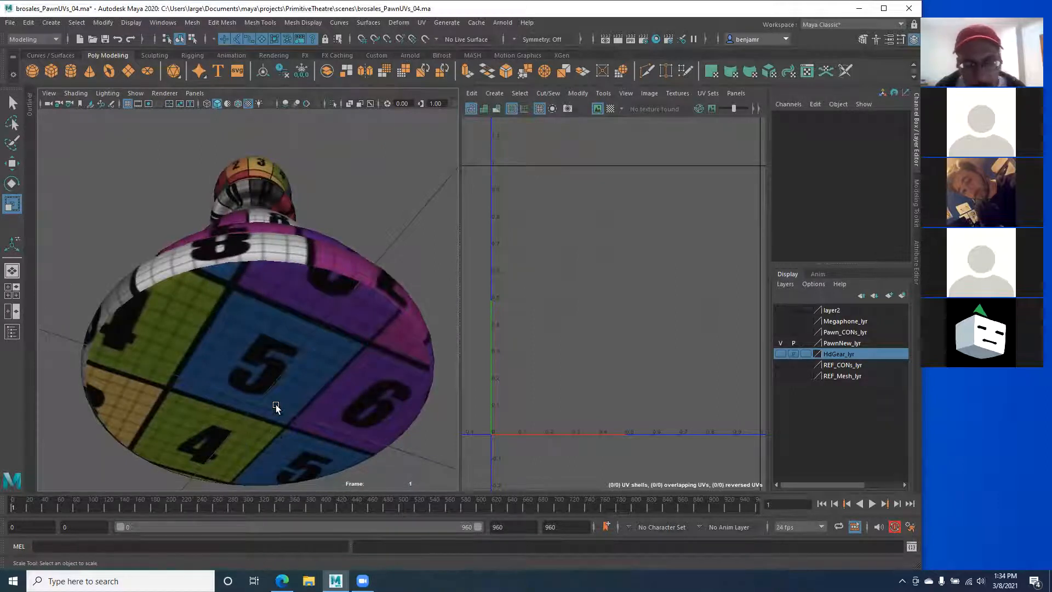
left_click_drag(175, 329, 203, 365, "alt")
left_click_drag(192, 311, 208, 207, "alt")
left_click_drag(196, 310, 232, 324, "alt")
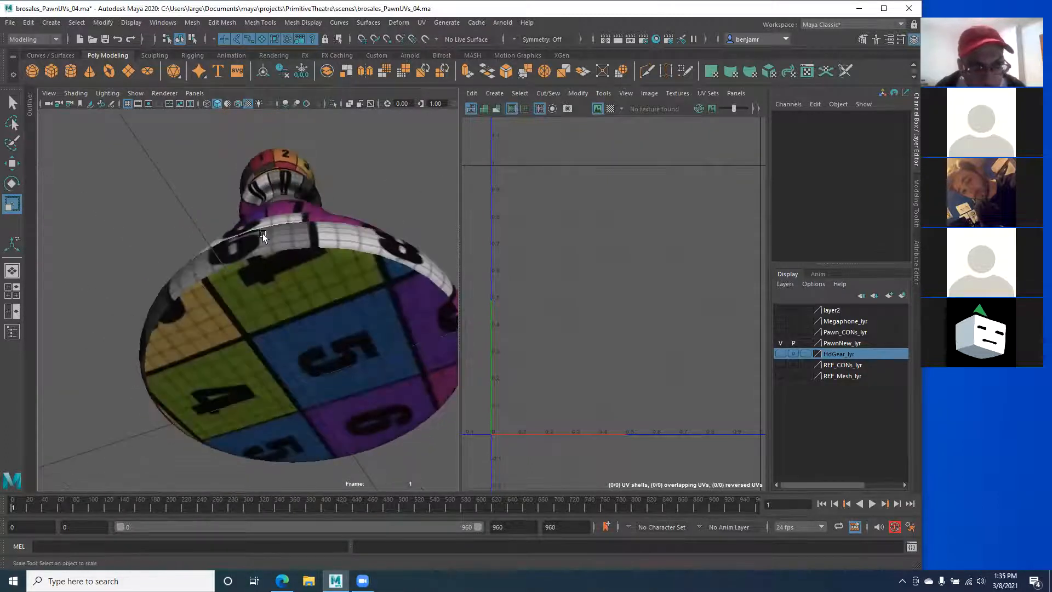
left_click_drag(262, 233, 202, 329, "alt")
left_click_drag(205, 372, 166, 352, "alt")
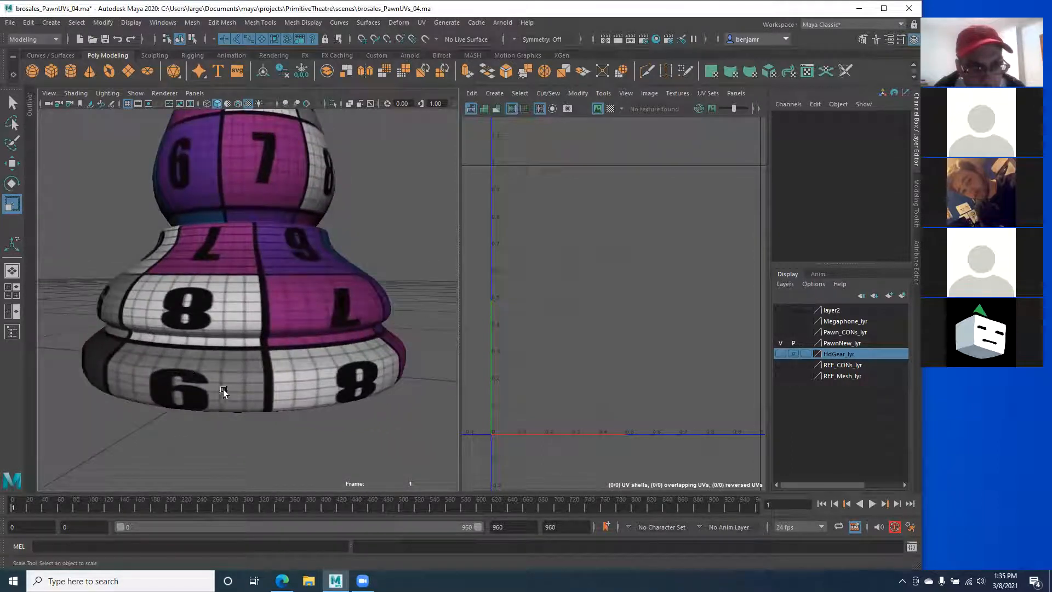
left_click_drag(219, 254, 196, 223, "alt")
Step: Reselect Pawn_GEO and reframe it in the perspective view
left_click(173, 264)
middle_click_drag(176, 244, 178, 281, "alt")
left_click_drag(178, 281, 164, 254, "alt")
right_click_drag(164, 254, 176, 259, "alt")
left_click_drag(167, 270, 430, 282, "alt")
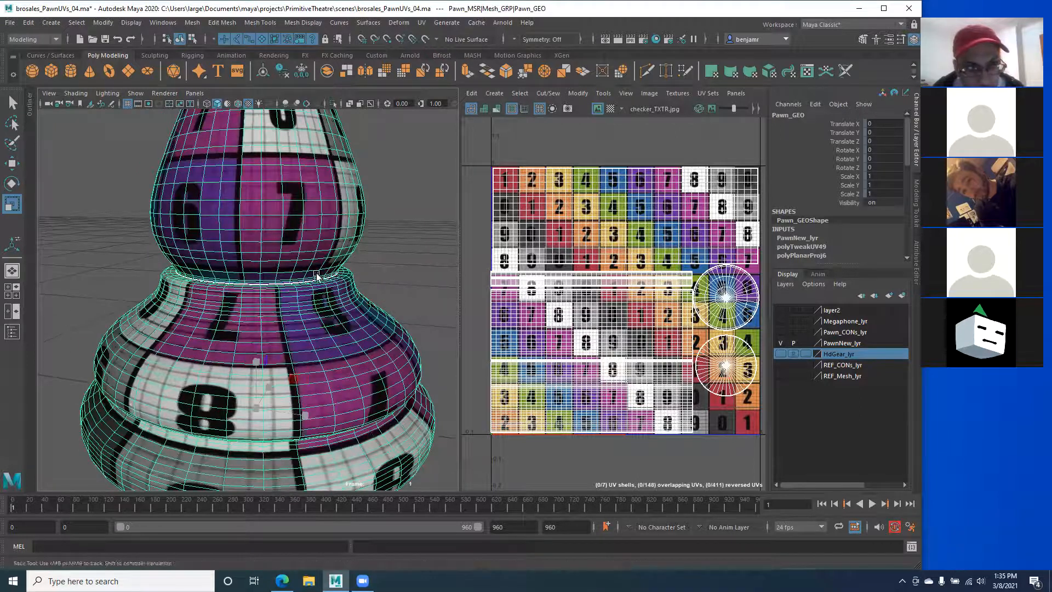
Step: Orbit to a lower angle on the pawn and reselect it to show its UV layout
left_click_drag(320, 296, 272, 293, "alt")
right_click_drag(243, 346, 255, 320, "alt")
middle_click_drag(267, 212, 264, 280, "alt")
left_click_drag(264, 279, 211, 263, "alt")
left_click(126, 252)
middle_click_drag(207, 318, 205, 281, "alt")
left_click_drag(205, 280, 182, 279, "alt")
left_click(156, 307)
scroll(270, 345, "up", 10)
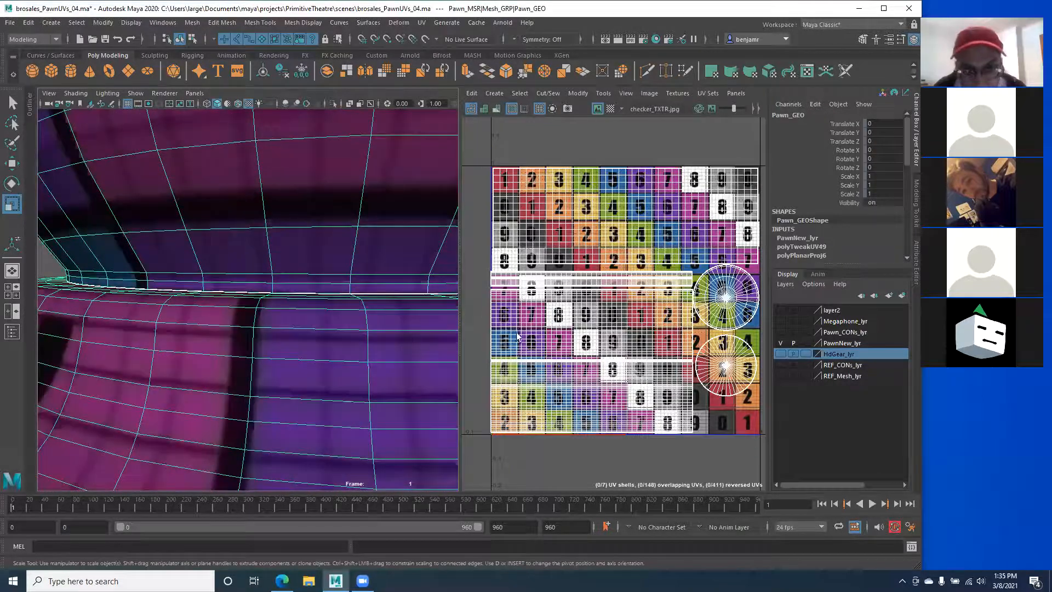
scroll(202, 310, "down", 9)
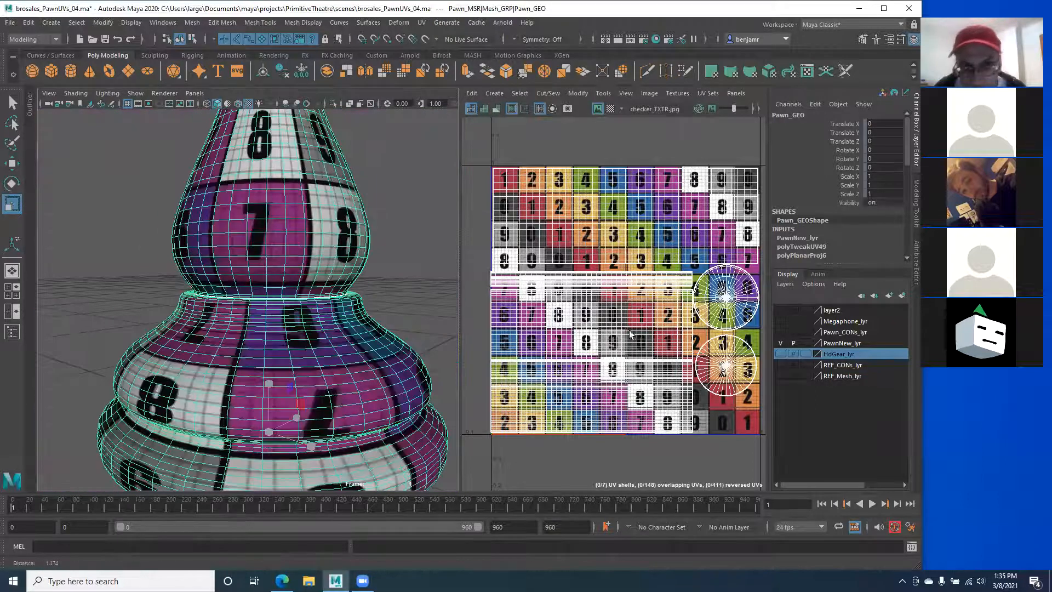
middle_click_drag(628, 330, 612, 327, "alt")
Step: Hide the Channel Box panel and widen the UV Editor
left_click(915, 139)
mouse_move(461, 275)
left_mouse_down()
mouse_move(538, 275)
mouse_move(481, 278)
left_mouse_up()
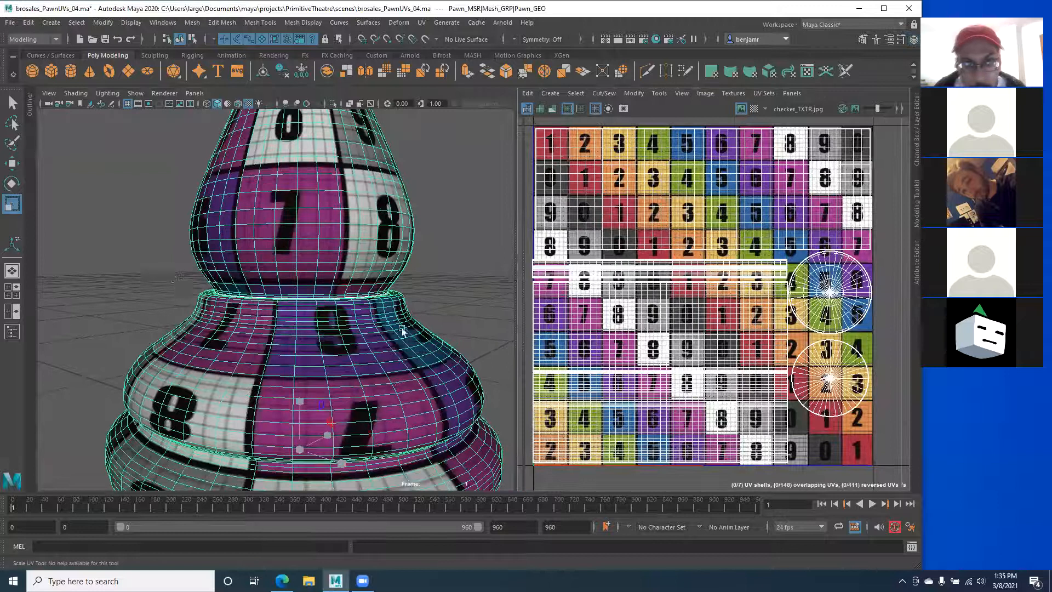
scroll(402, 331, "down", 5)
Step: Select both round base UV shells and move them right, outside the checker tile
right_click(798, 348)
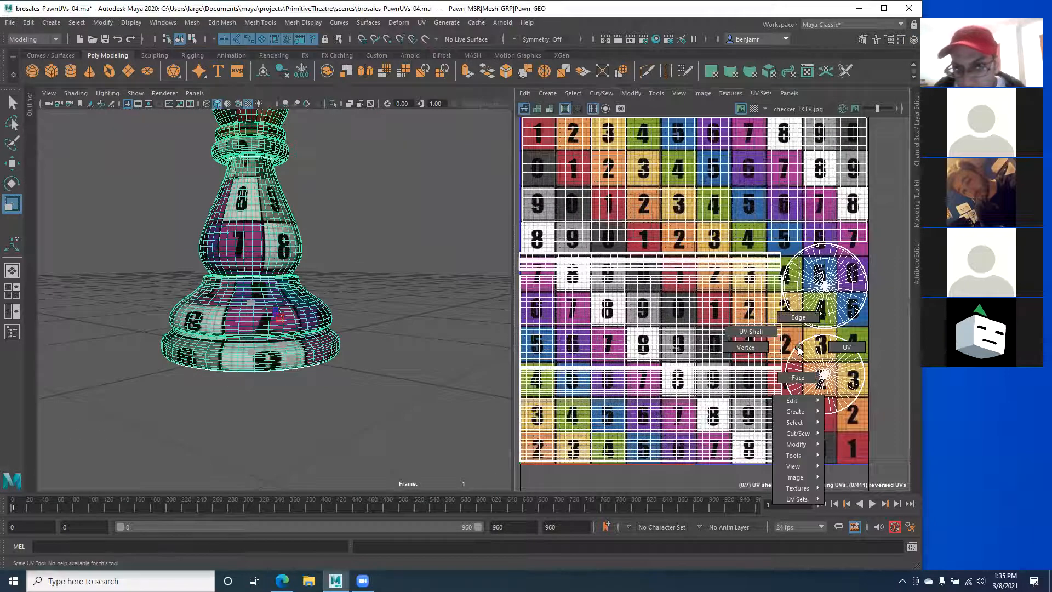
left_click(830, 349)
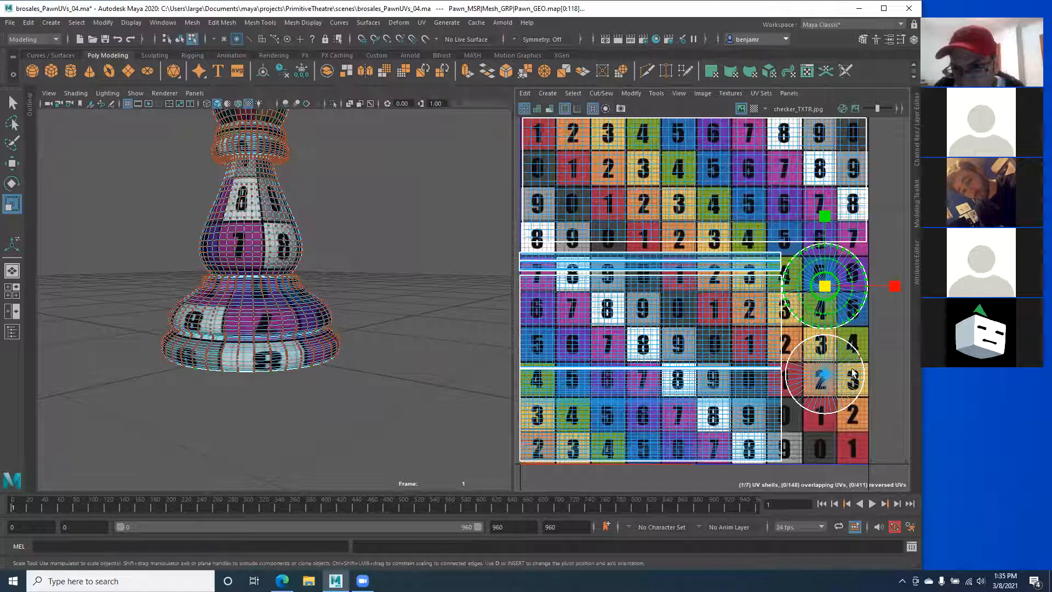
left_click(825, 381, "shift")
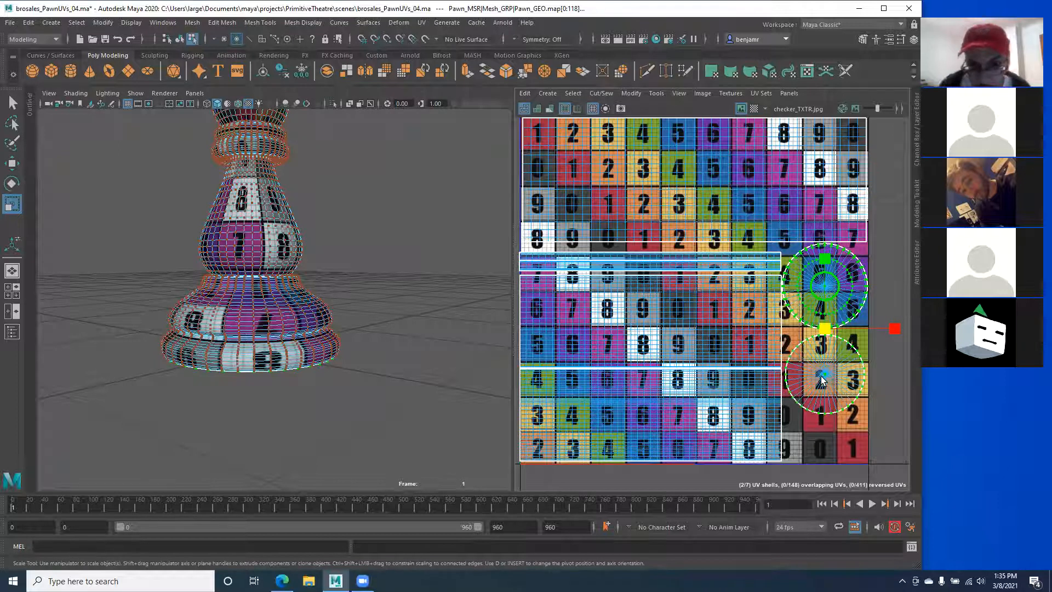
key("w")
scroll(749, 341, "down", 1)
middle_click_drag(694, 314, 623, 318, "alt")
left_click_drag(823, 331, 917, 332)
middle_click_drag(626, 311, 715, 294, "alt")
right_click_drag(183, 319, 270, 321, "alt")
left_click_drag(270, 321, 442, 292, "alt")
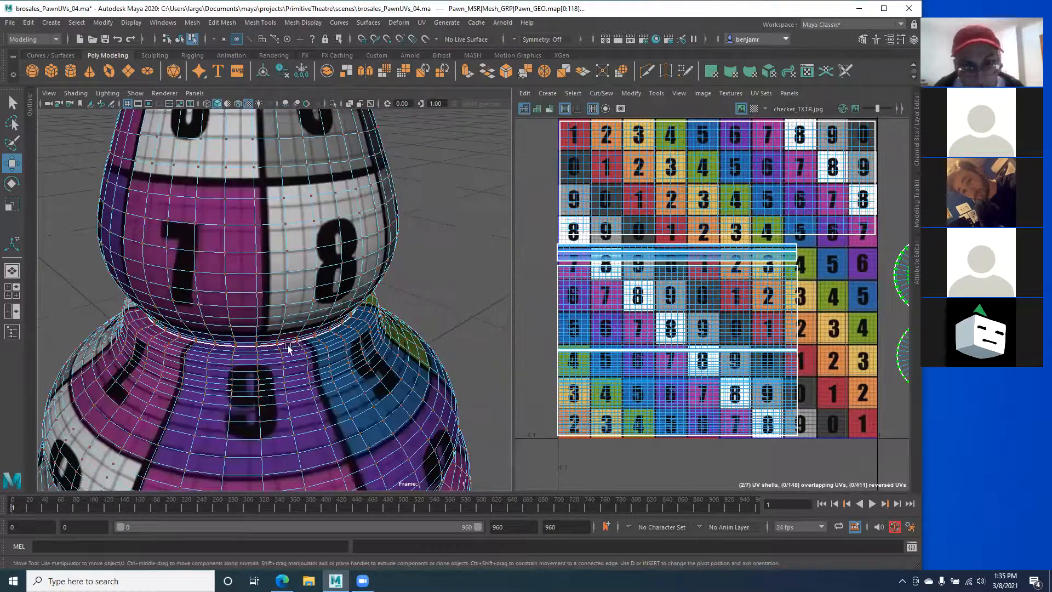
Step: Move the lower UV shell and then the middle UV shell to the right
middle_click_drag(288, 348, 274, 286, "alt")
middle_click_drag(633, 354, 633, 308, "alt")
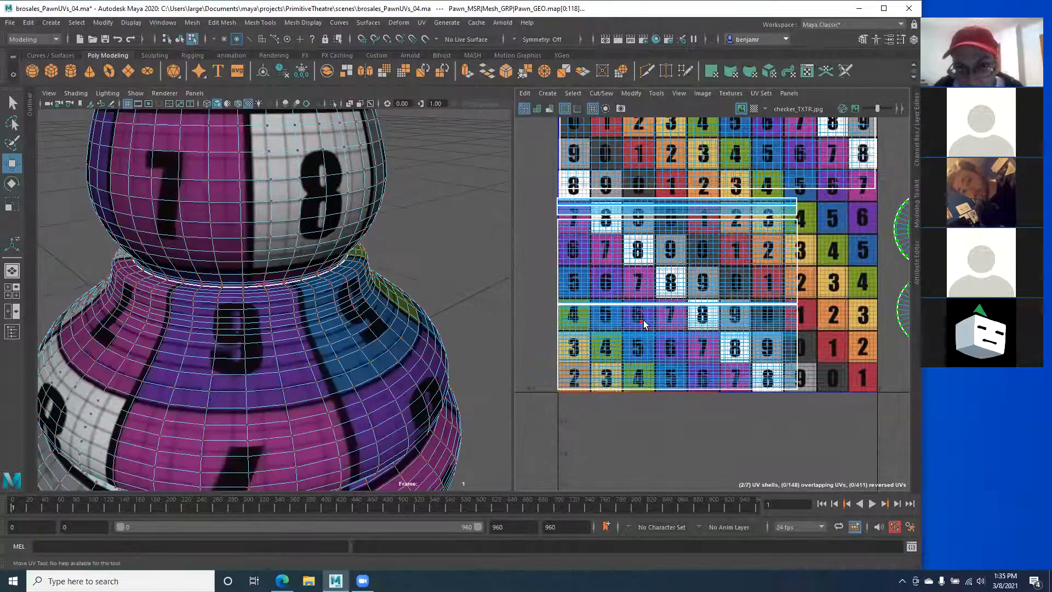
left_click(644, 324)
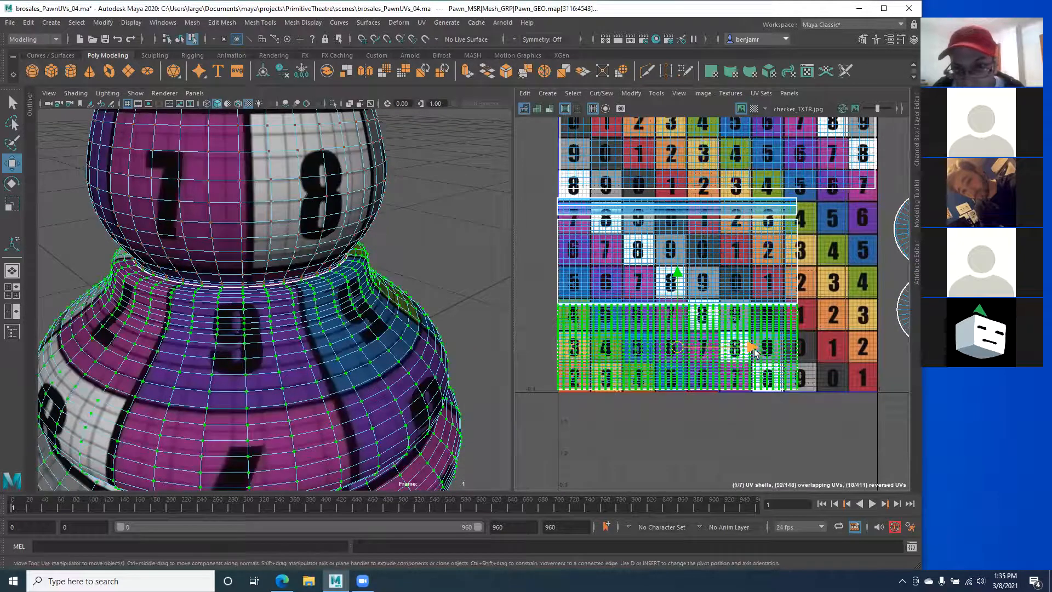
left_click_drag(755, 352, 831, 356)
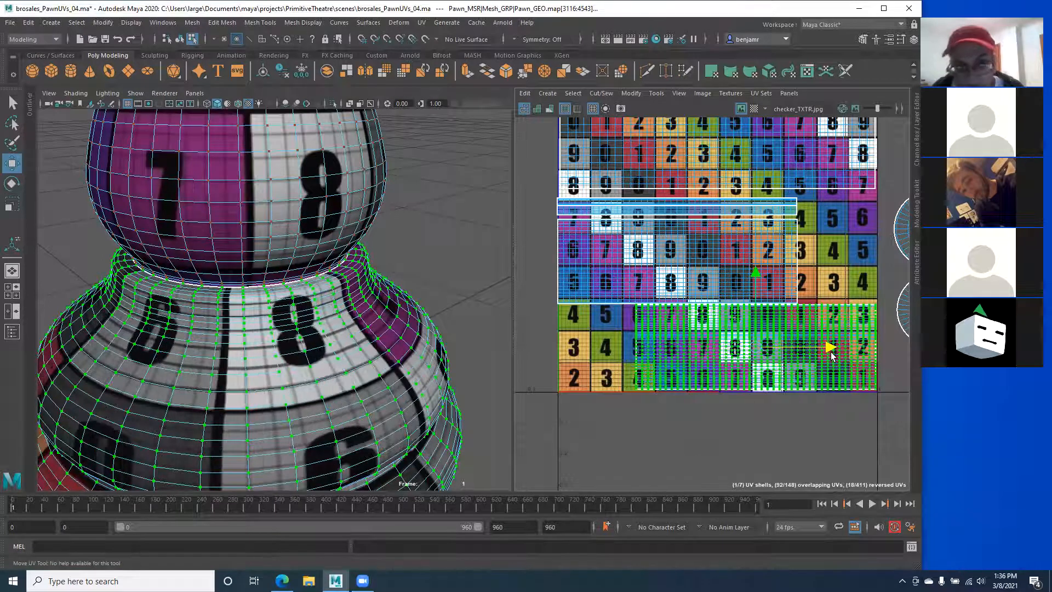
left_click(571, 226)
left_click_drag(280, 267, 204, 275, "alt")
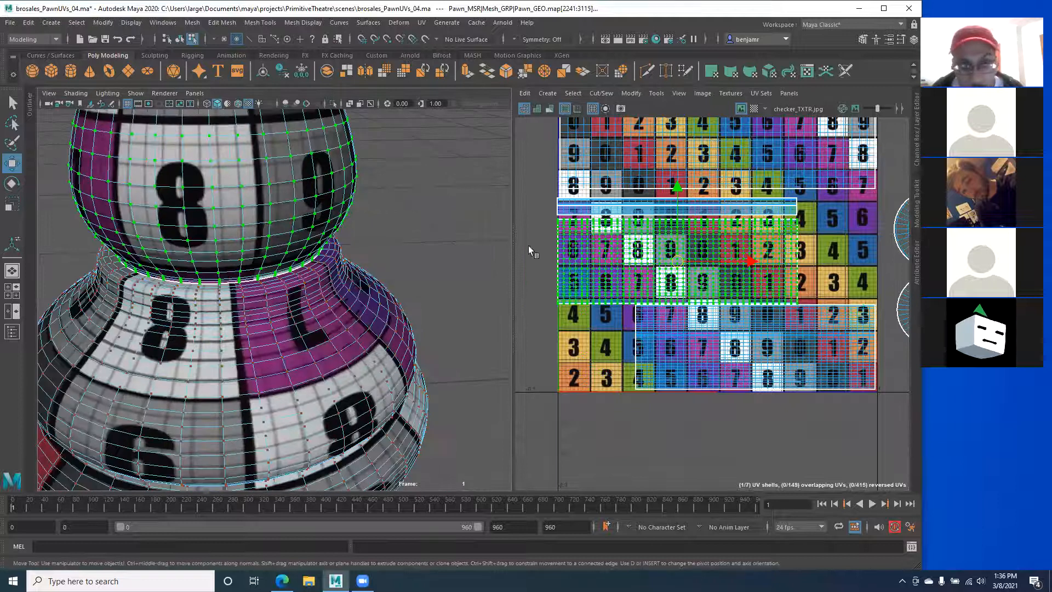
mouse_move(737, 261)
left_mouse_down()
mouse_move(770, 262)
mouse_move(748, 267)
left_mouse_up()
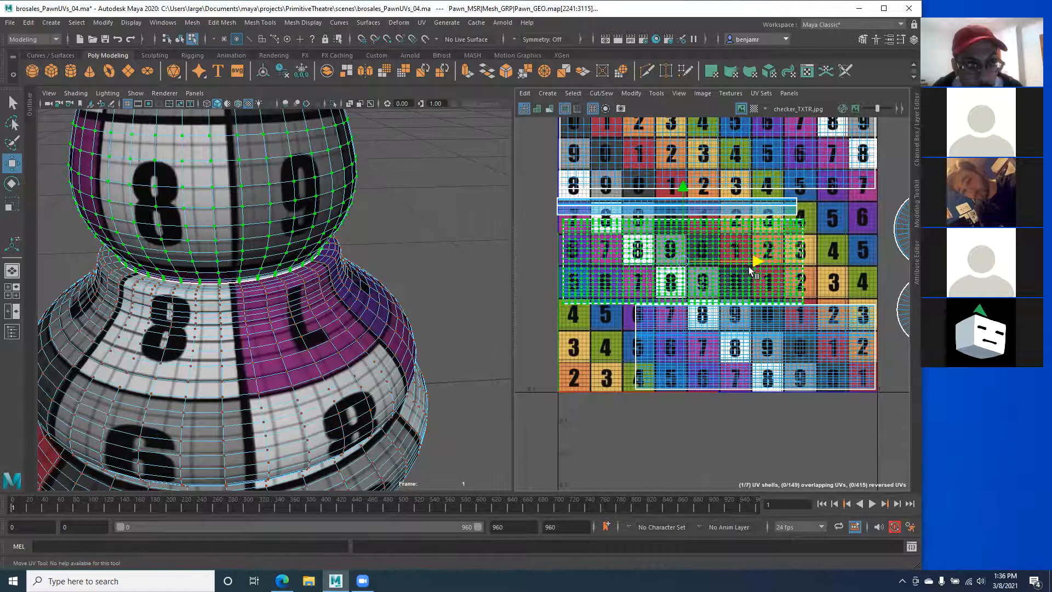
left_click_drag(394, 300, 319, 278, "alt")
Step: Box-select the thin UV strip and shift it up and to the right
scroll(319, 278, "up", 6)
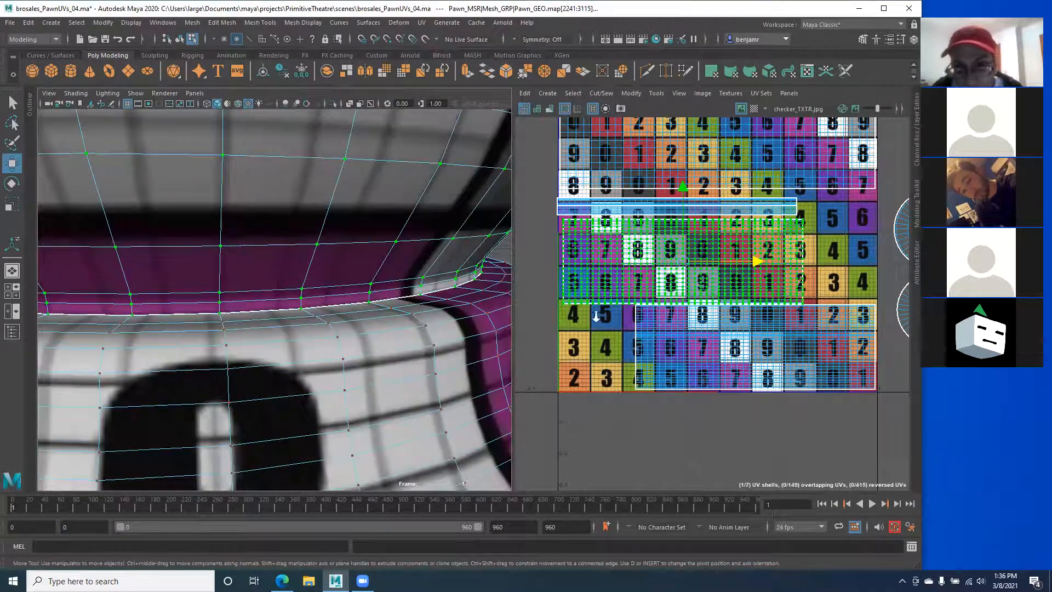
scroll(596, 316, "up", 1)
middle_click_drag(615, 329, 596, 302, "alt")
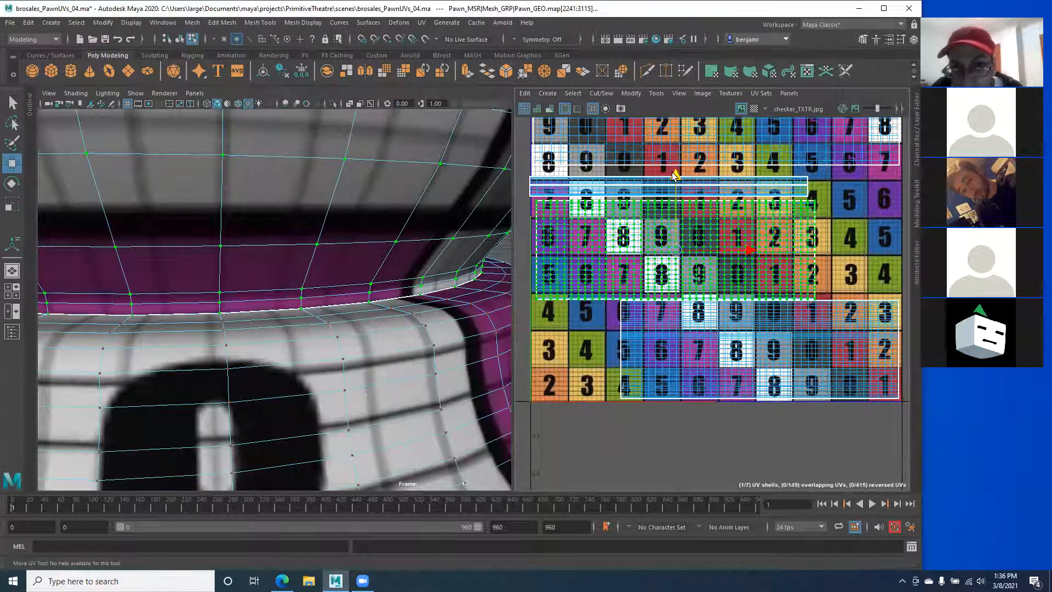
scroll(666, 189, "down", 1)
middle_click_drag(603, 206, 607, 230, "alt")
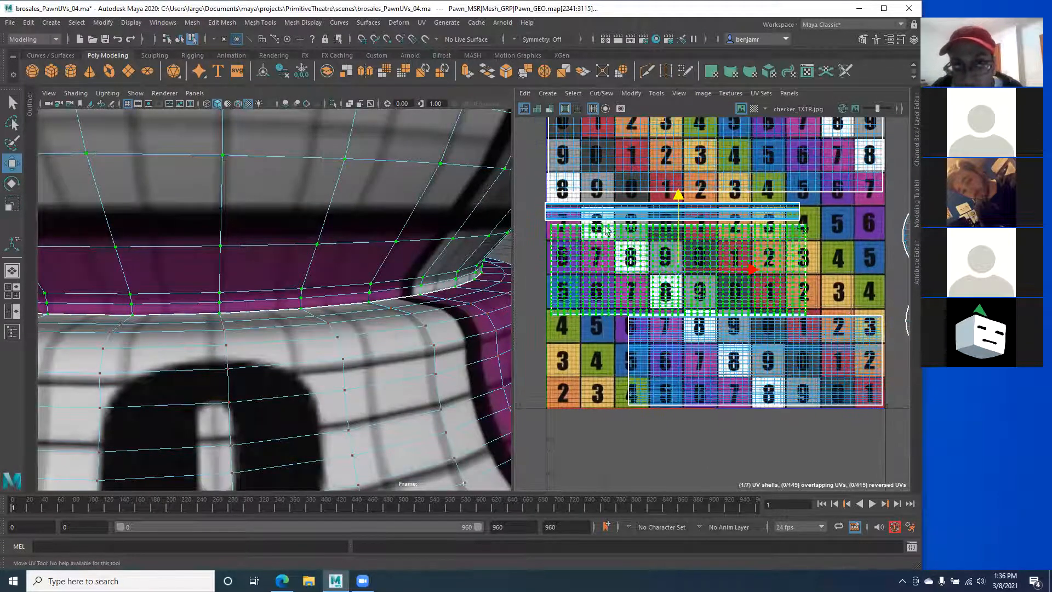
left_click_drag(548, 200, 810, 226)
left_click_drag(669, 136, 668, 130)
left_click_drag(745, 204, 754, 203)
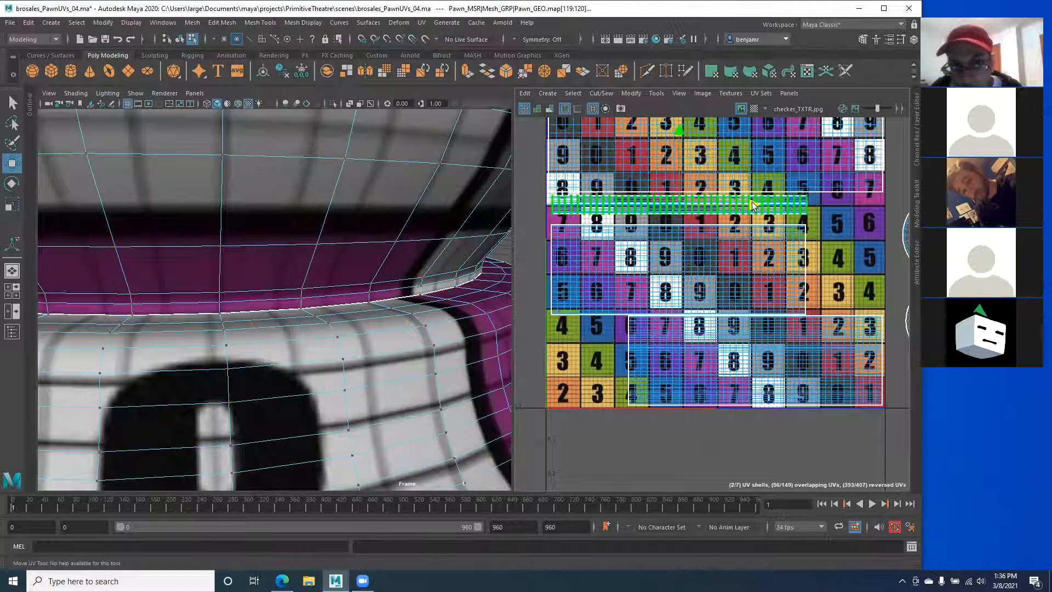
Step: Widen the UV Editor and box-select the upper large UV shell
middle_click_drag(740, 208, 743, 197, "alt")
middle_click_drag(558, 237, 550, 230, "alt")
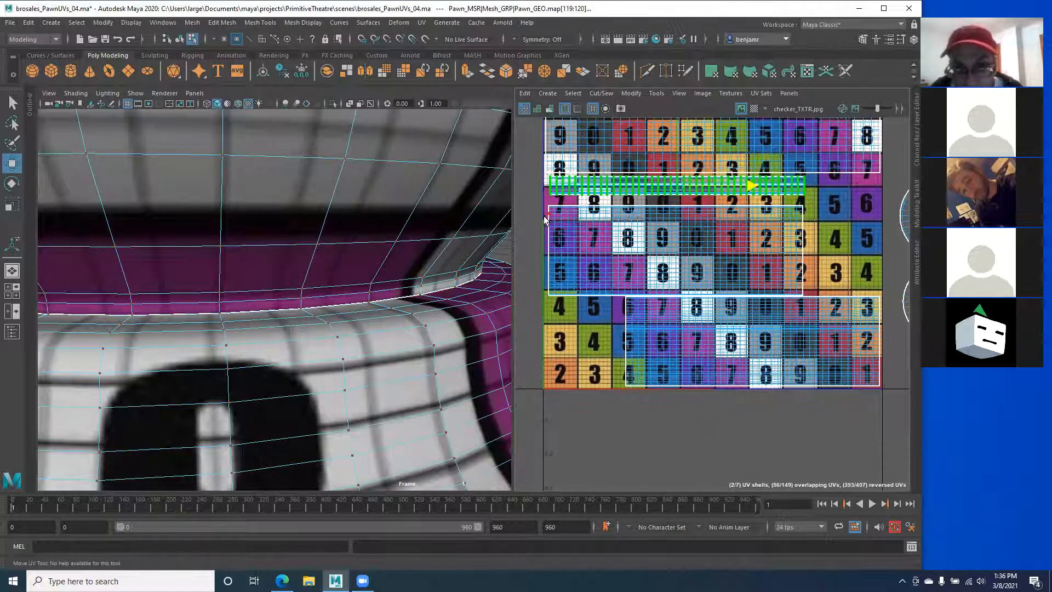
left_click_drag(366, 277, 261, 265, "alt")
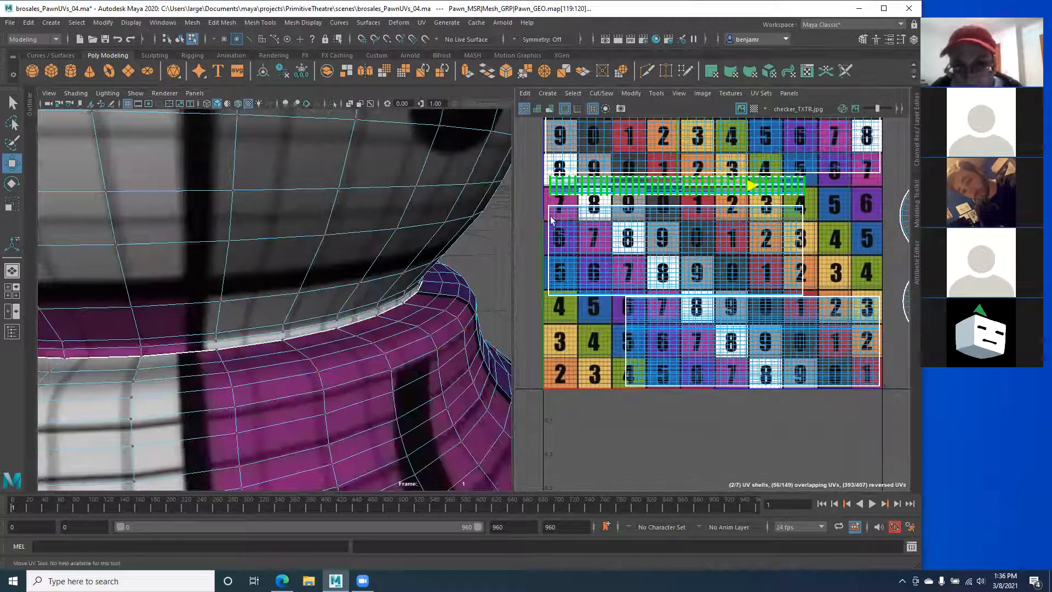
left_click_drag(515, 224, 395, 222)
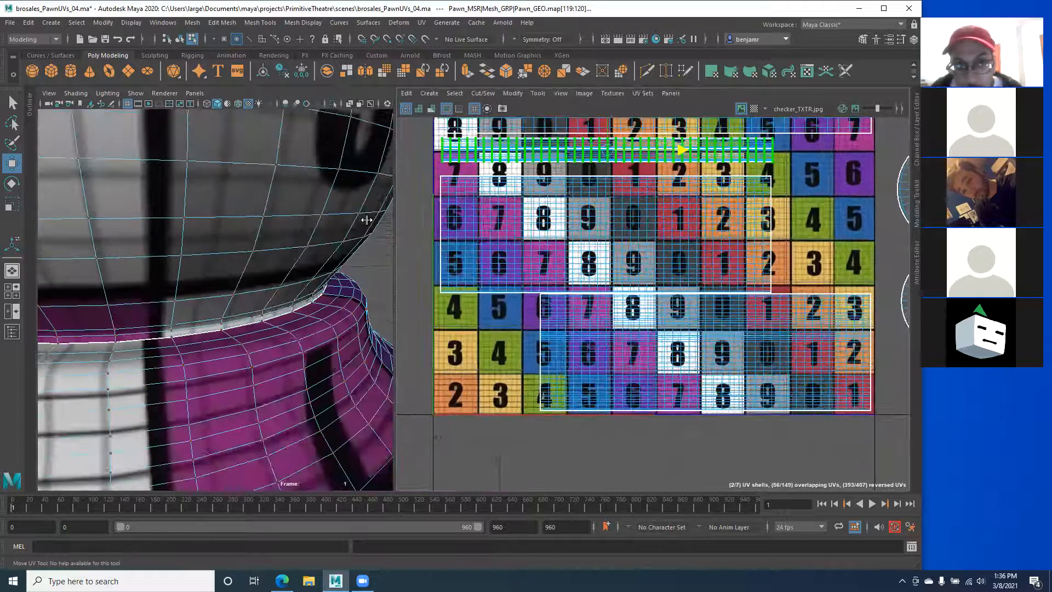
left_click_drag(405, 166, 790, 291)
Step: Expand the selection to the whole upper shell and slide it slightly upward
double_click(671, 264)
scroll(568, 278, "up", 4)
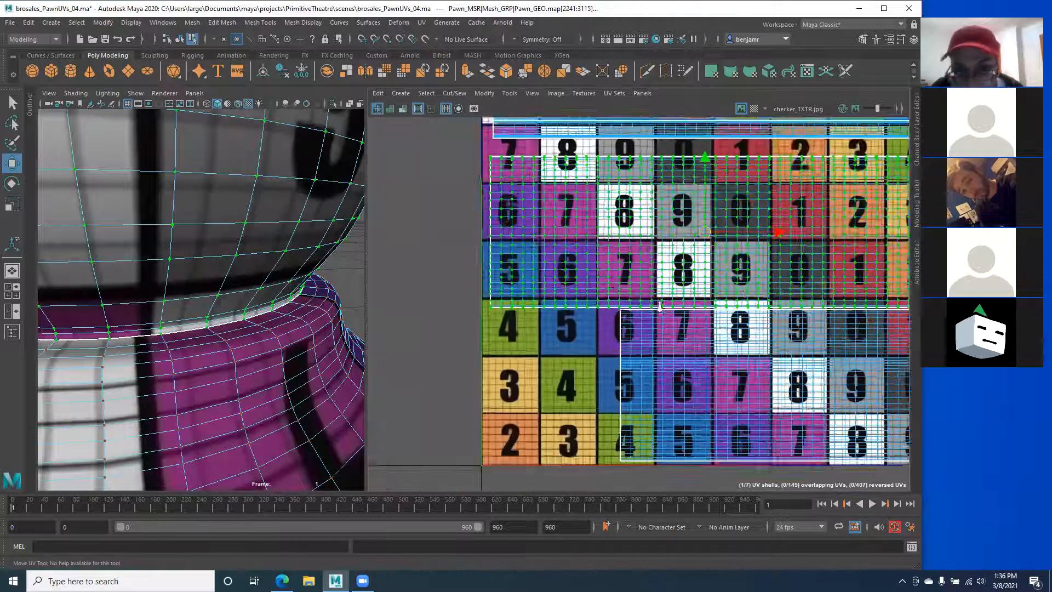
middle_click_drag(534, 302, 511, 354, "alt")
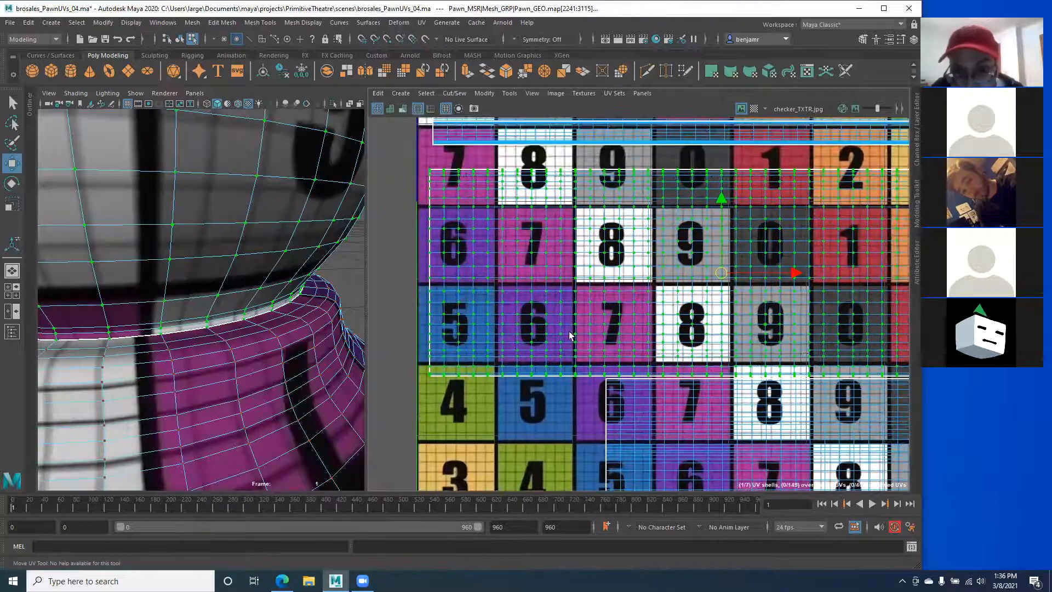
scroll(572, 335, "up", 1)
left_click_drag(749, 187, 749, 176)
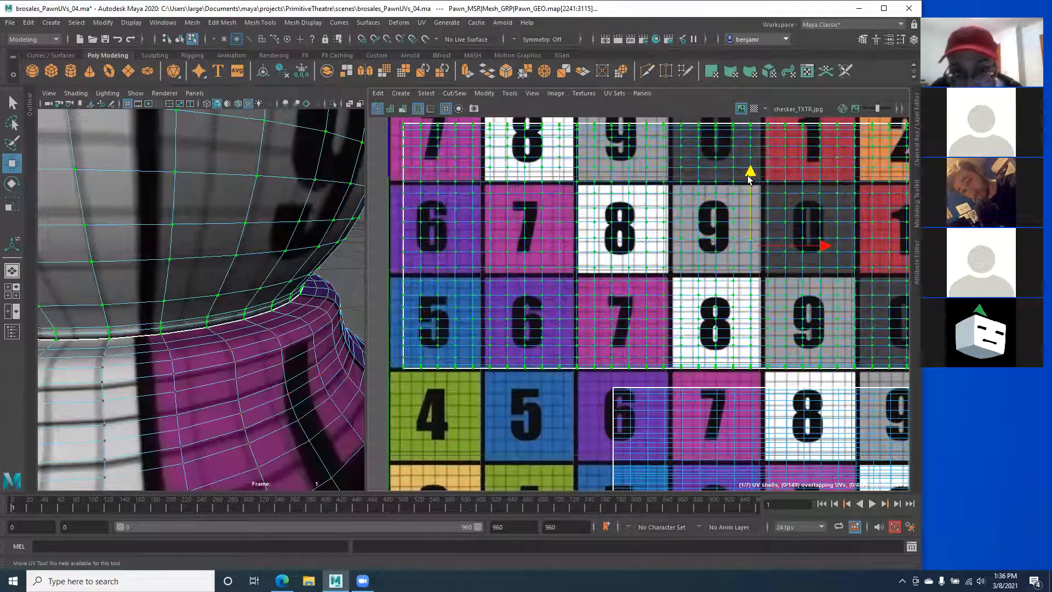
Step: Select the lower body UV shell and nudge it up on the checker grid
scroll(539, 298, "down", 1)
middle_click_drag(520, 274, 463, 248, "alt")
middle_click_drag(695, 412, 500, 353, "alt")
left_click(644, 398)
left_click_drag(712, 340, 707, 327)
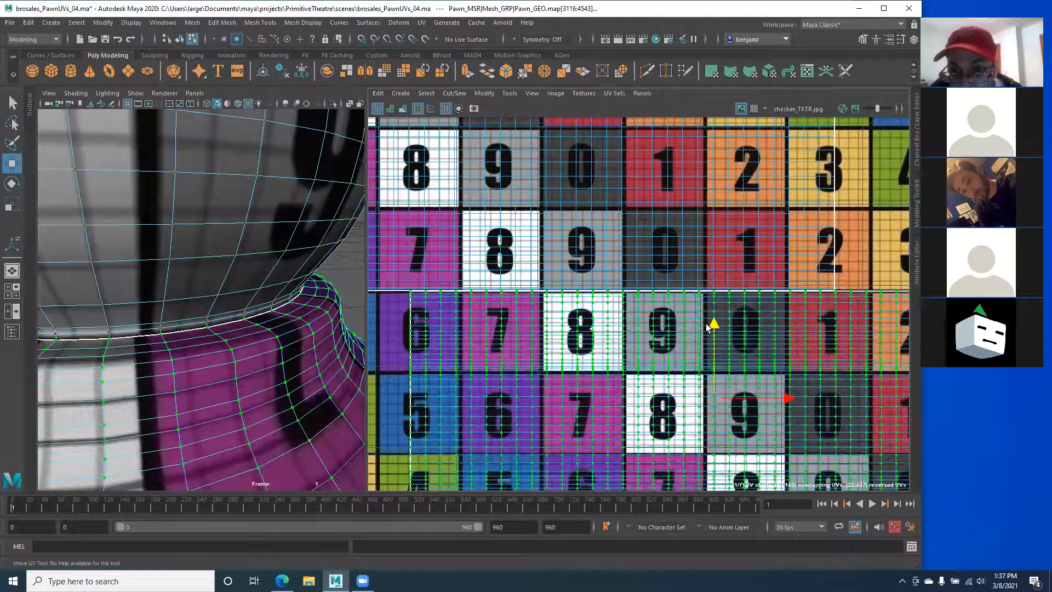
Step: Orbit around the pawn's neck to check the texture along the UV seam
scroll(163, 310, "down", 4)
left_click_drag(162, 310, 77, 347, "alt")
left_click_drag(199, 352, 257, 308, "alt")
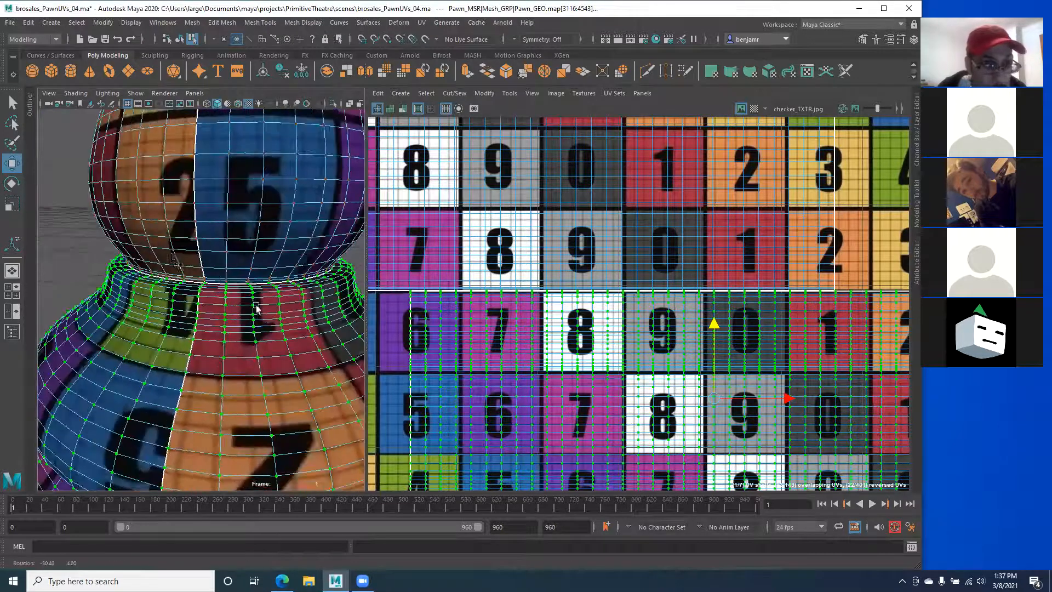
middle_click_drag(131, 189, 157, 270, "alt")
left_click_drag(192, 289, 260, 322, "alt")
middle_click_drag(260, 322, 229, 263, "alt")
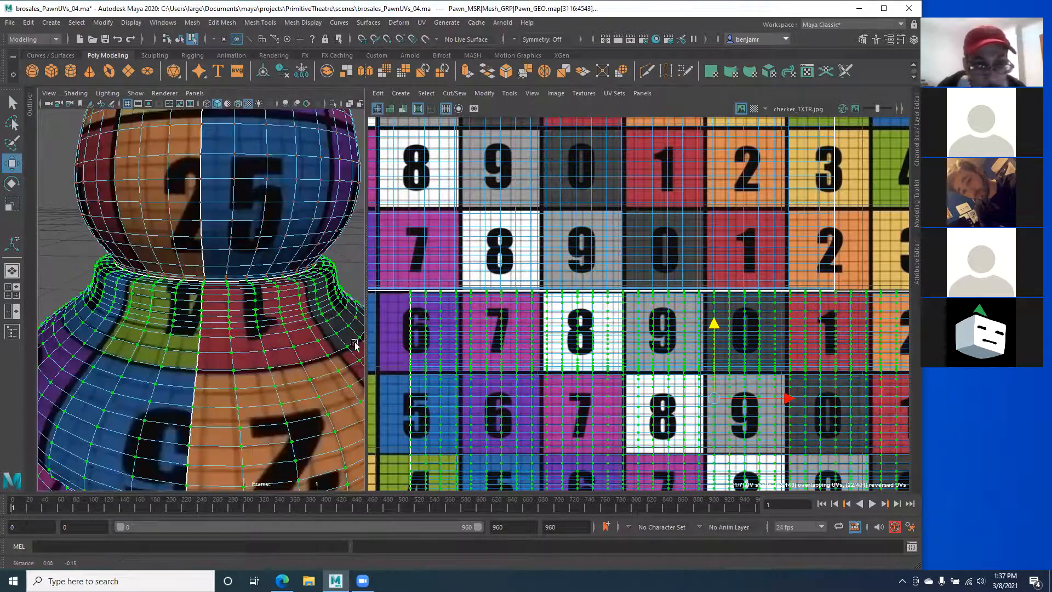
middle_click_drag(181, 325, 173, 262, "alt")
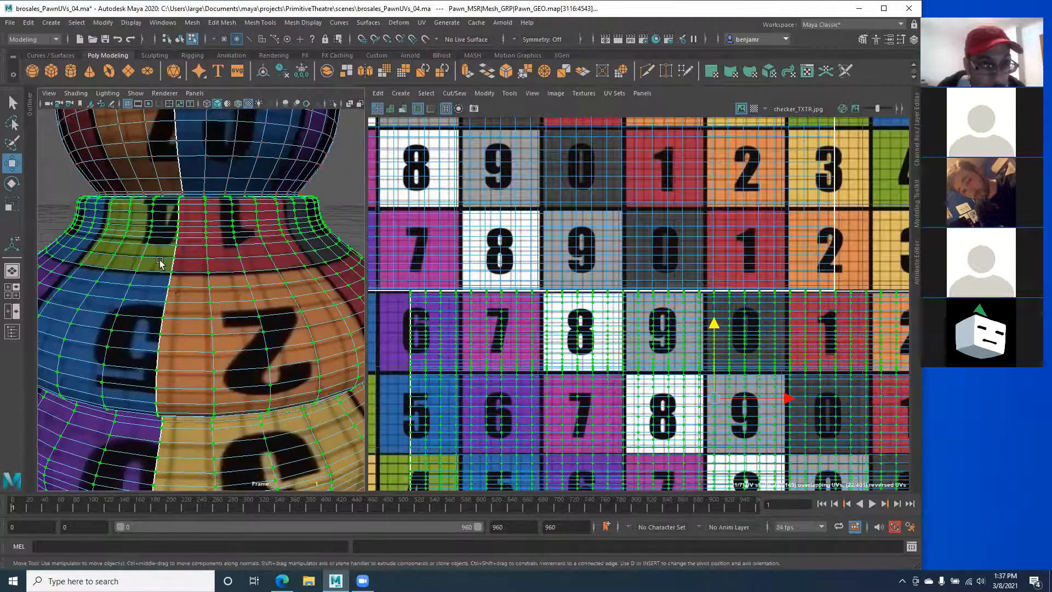
left_click_drag(160, 263, 185, 256, "alt")
right_click_drag(640, 367, 523, 356, "alt")
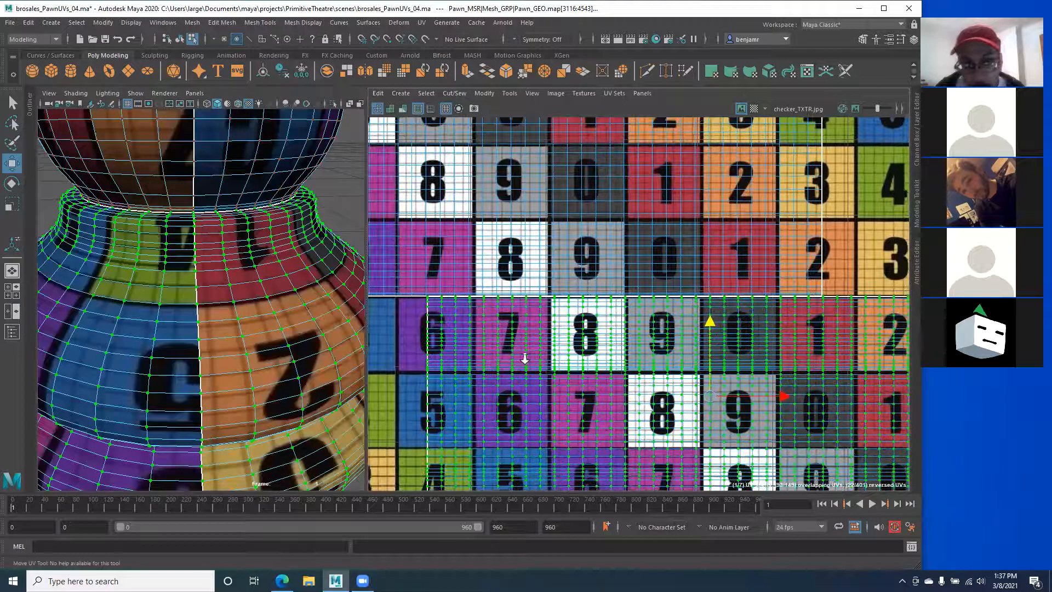
middle_click_drag(173, 220, 198, 336, "alt")
Step: Orbit around the pawn to inspect the checker texture and its seam
scroll(164, 255, "down", 5)
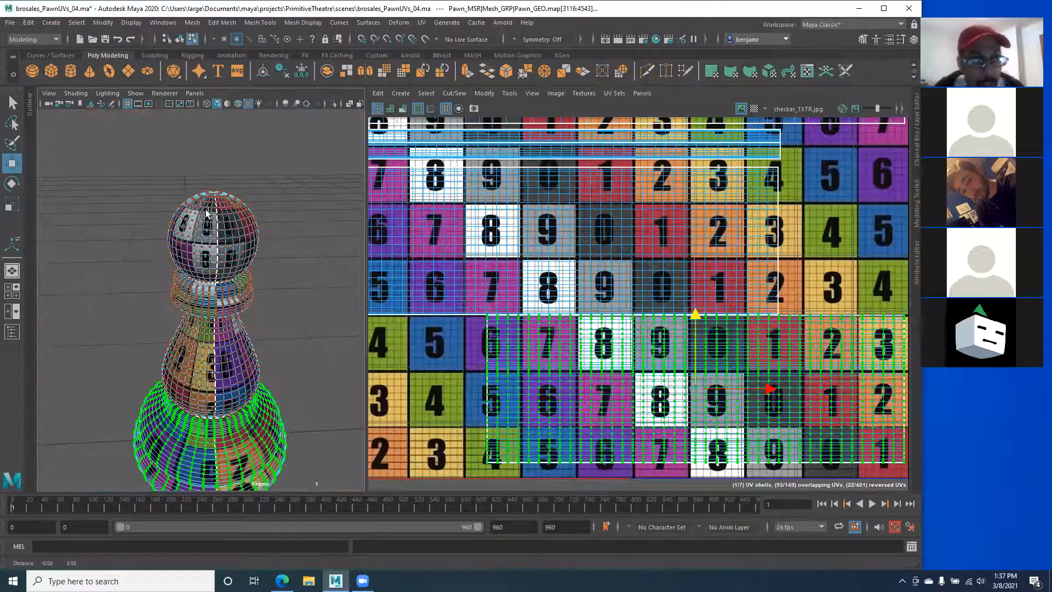
mouse_move(212, 401)
left_mouse_down("alt")
mouse_move(204, 417)
mouse_move(199, 382)
mouse_move(205, 397)
left_mouse_up("alt")
middle_click_drag(205, 397, 204, 430, "alt")
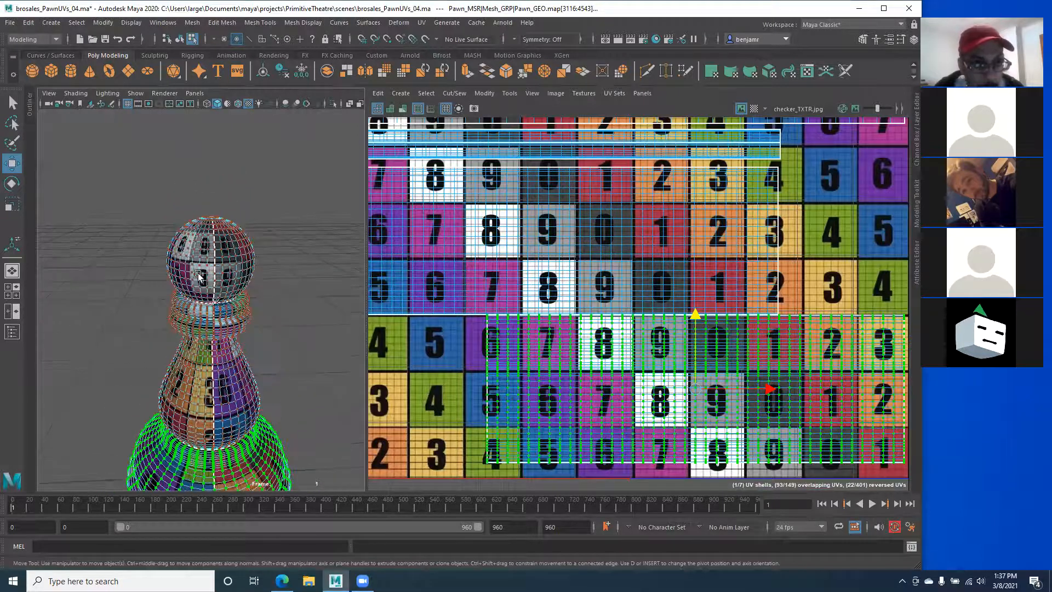
right_click_drag(205, 431, 252, 427, "alt")
scroll(704, 367, "down", 1)
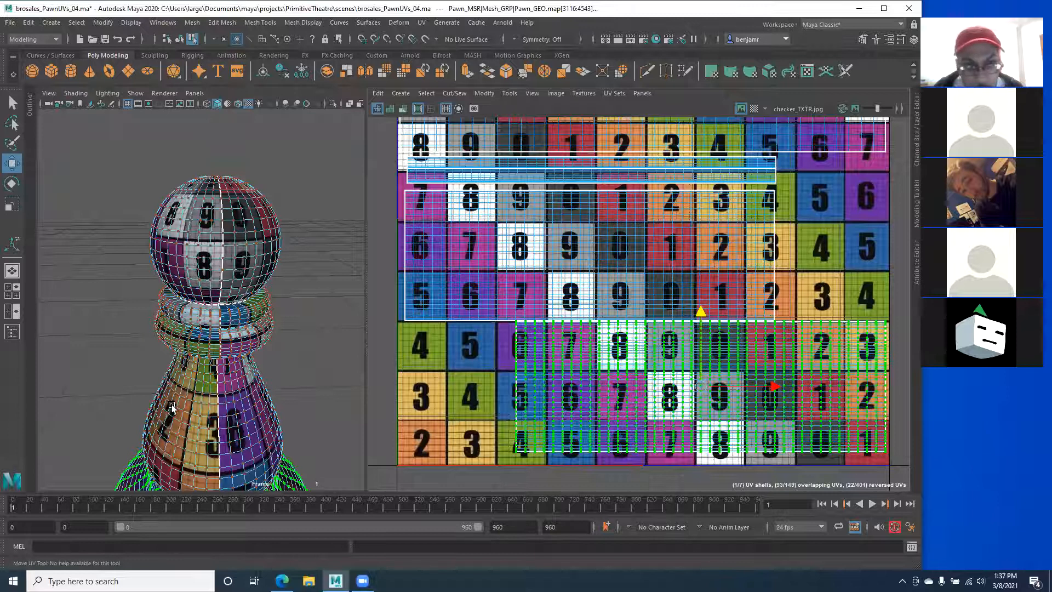
middle_click_drag(175, 404, 189, 325, "alt")
right_click_drag(249, 351, 214, 344, "alt")
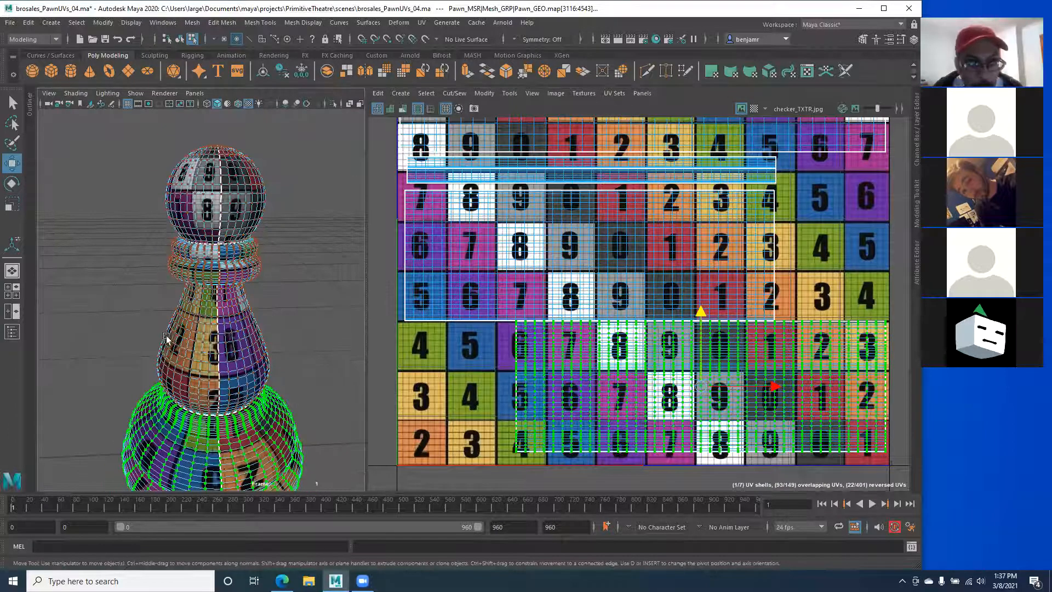
left_click_drag(166, 336, 102, 342, "alt")
left_click_drag(132, 379, 41, 374, "alt")
right_click_drag(148, 356, 230, 355, "alt")
middle_click_drag(77, 355, 156, 332, "alt")
left_click_drag(181, 370, 131, 376, "alt")
middle_click_drag(217, 389, 127, 307, "alt")
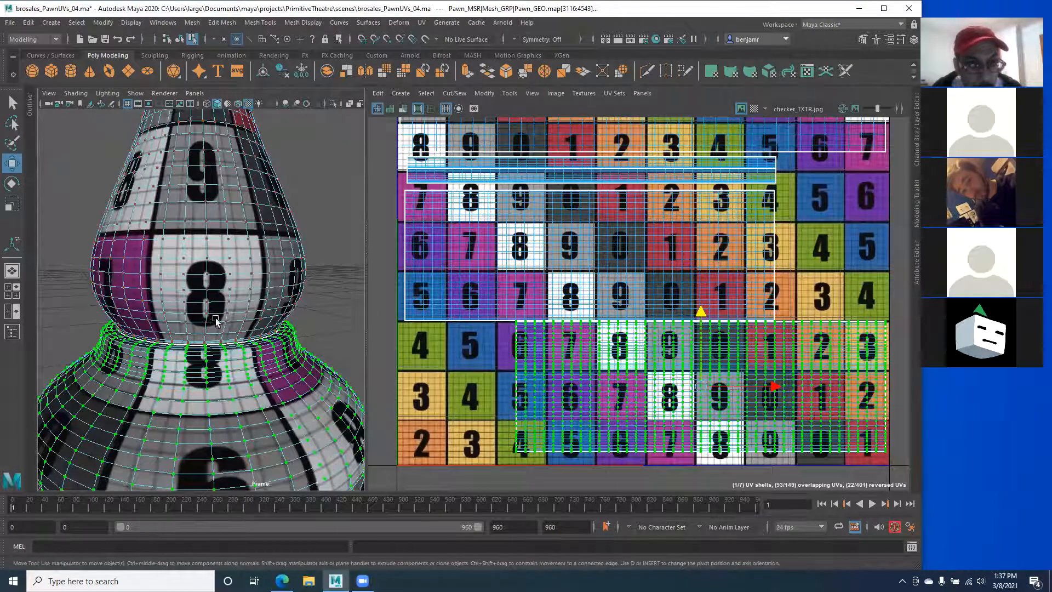
left_click_drag(125, 401, 206, 301, "alt")
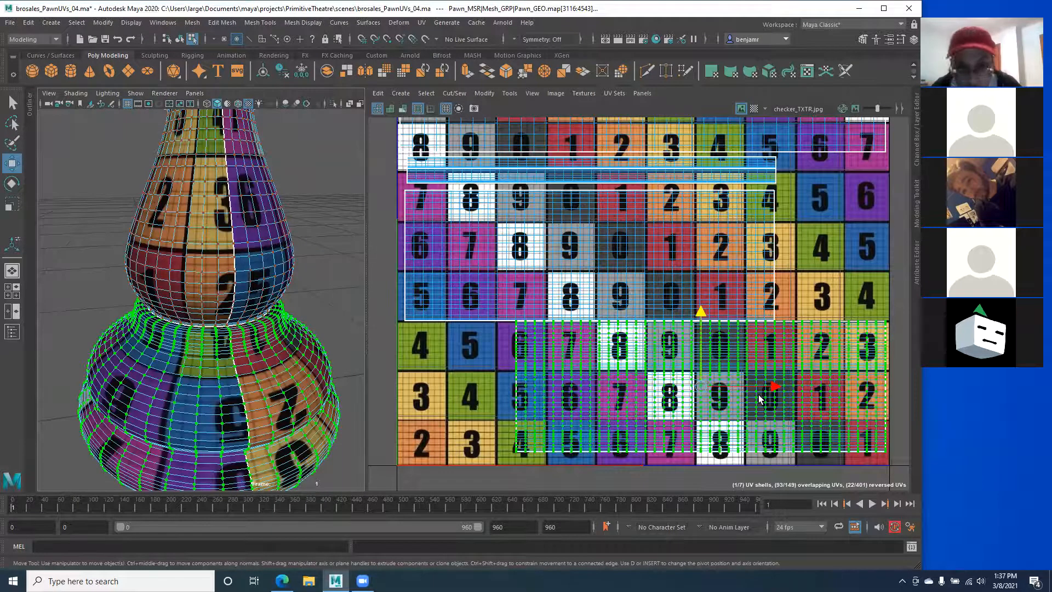
Step: Undo the last two UV shell moves
key("ctrl+z")
key("ctrl+z")
key("ctrl+z")
key("ctrl+z")
key("ctrl+z")
key("ctrl+z")
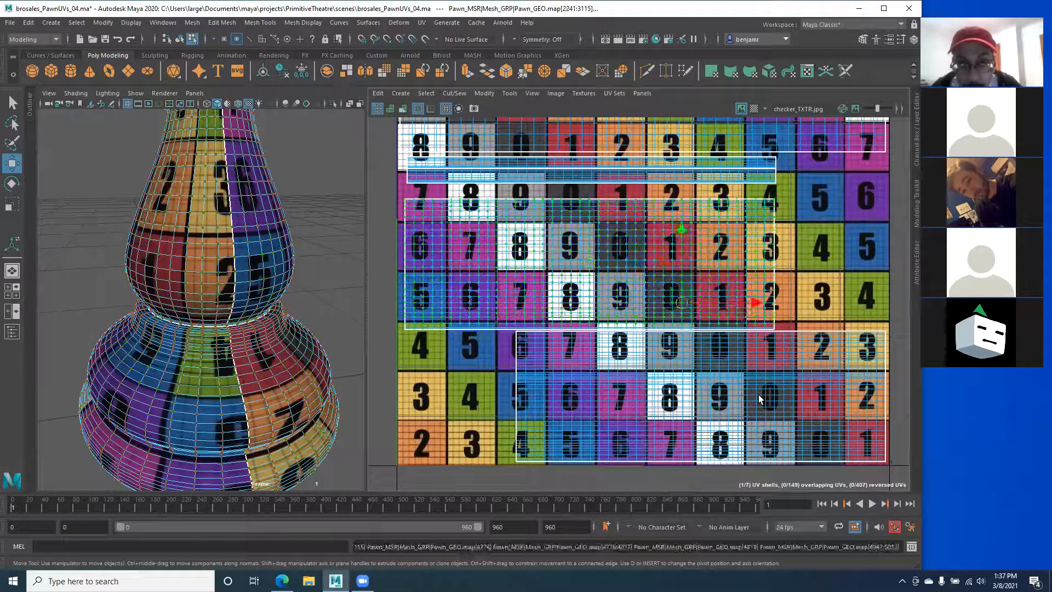
key("ctrl+z")
key("ctrl+z")
key("ctrl+z")
key("ctrl+z")
key("ctrl+z")
key("ctrl+z")
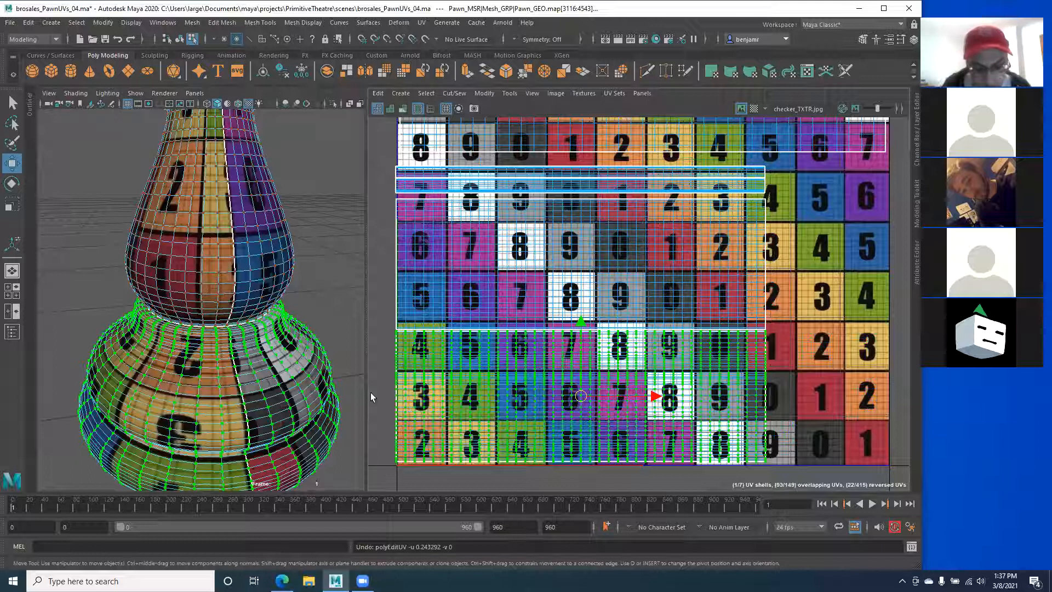
scroll(187, 378, "down", 5)
left_click_drag(147, 364, 120, 297, "alt")
Step: Select both circular UV shells, move them left onto the checker tiles, then undo that move
middle_click_drag(649, 249, 462, 264, "alt")
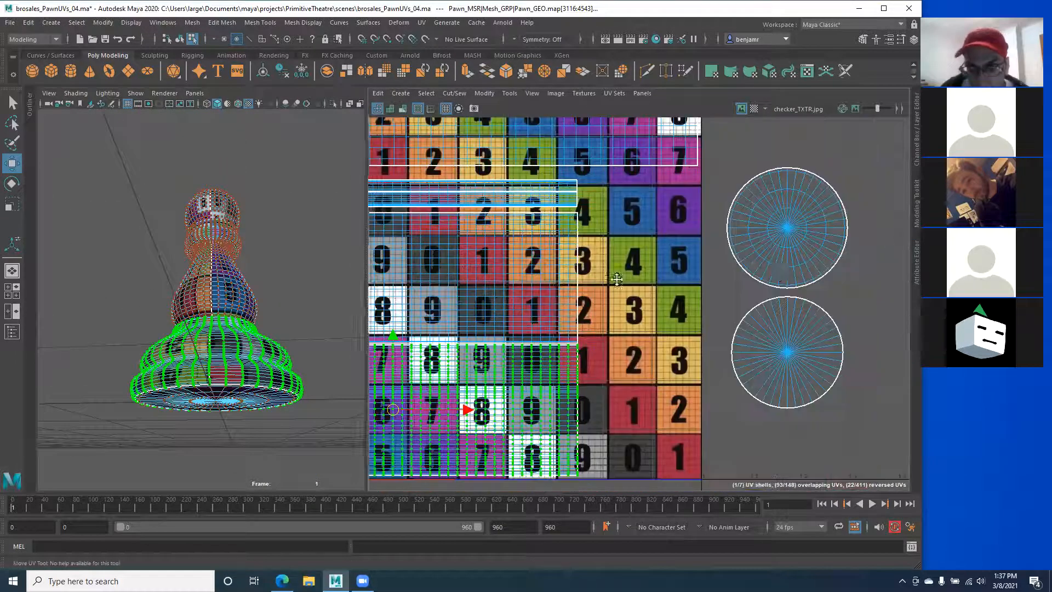
left_click(780, 222)
left_click(777, 344, "shift")
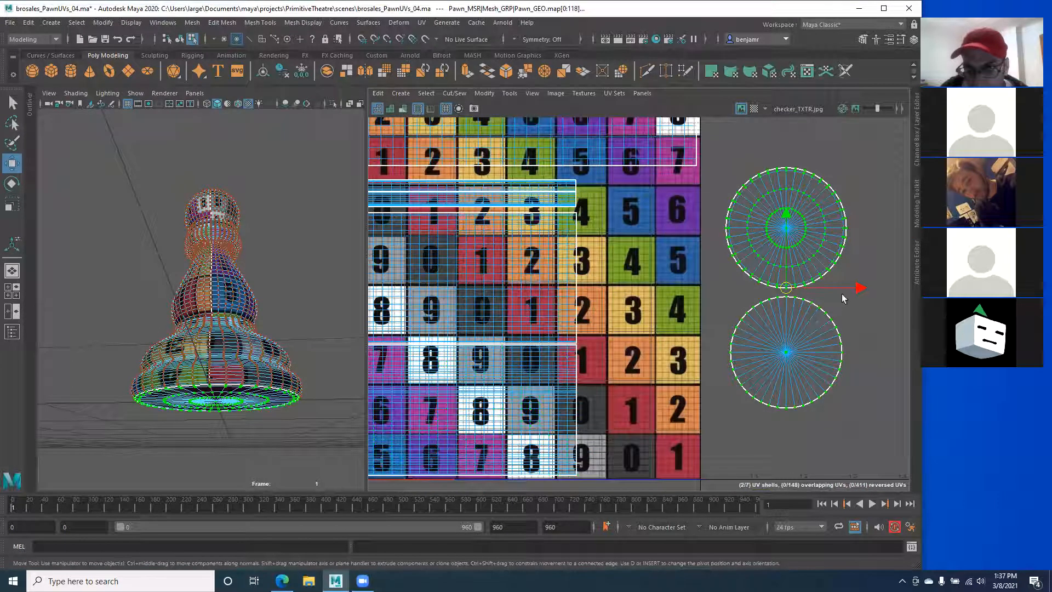
left_click_drag(852, 288, 708, 320)
key("ctrl+z")
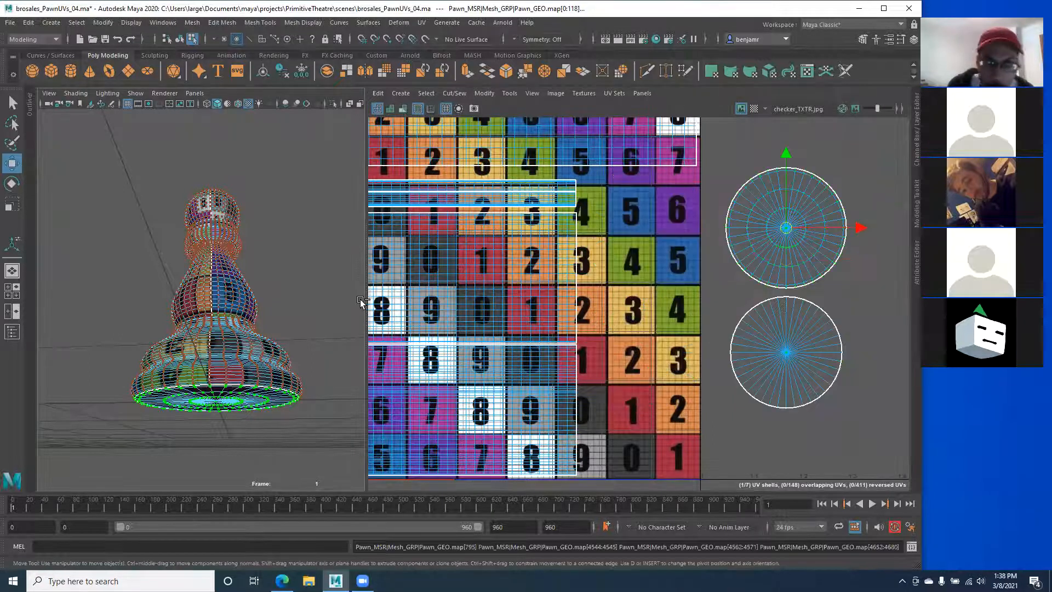
key("ctrl+z")
key("ctrl+z")
key("ctrl+z")
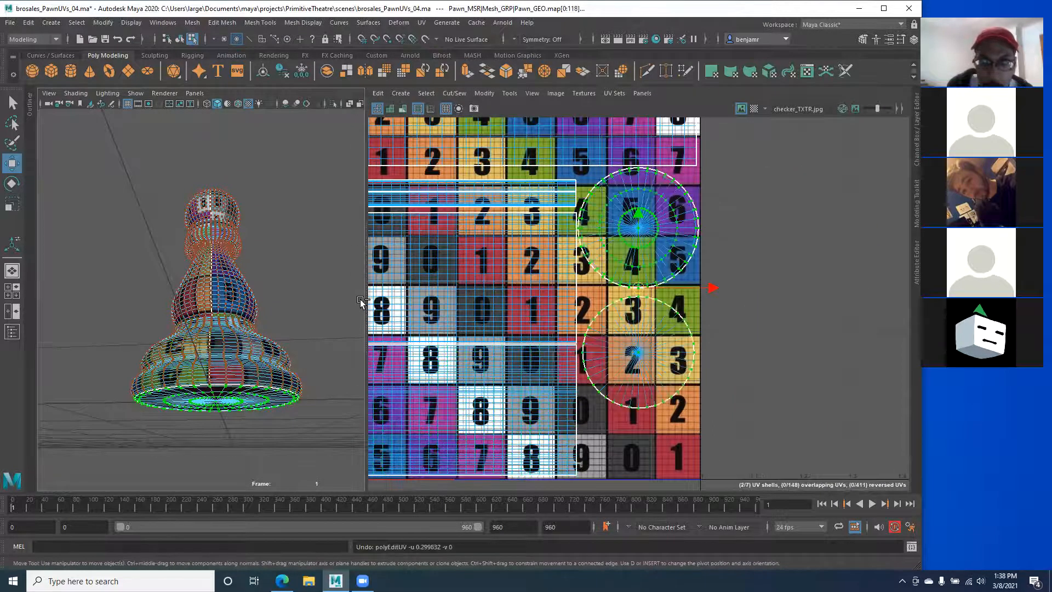
Step: Orbit to view the pawn's base and pan the UV layout toward the upper shells
left_click_drag(157, 417, 199, 293, "alt")
left_click_drag(218, 341, 202, 370, "alt")
middle_click_drag(213, 200, 237, 311, "alt")
middle_click_drag(485, 273, 618, 384, "alt")
middle_click_drag(463, 251, 506, 298, "alt")
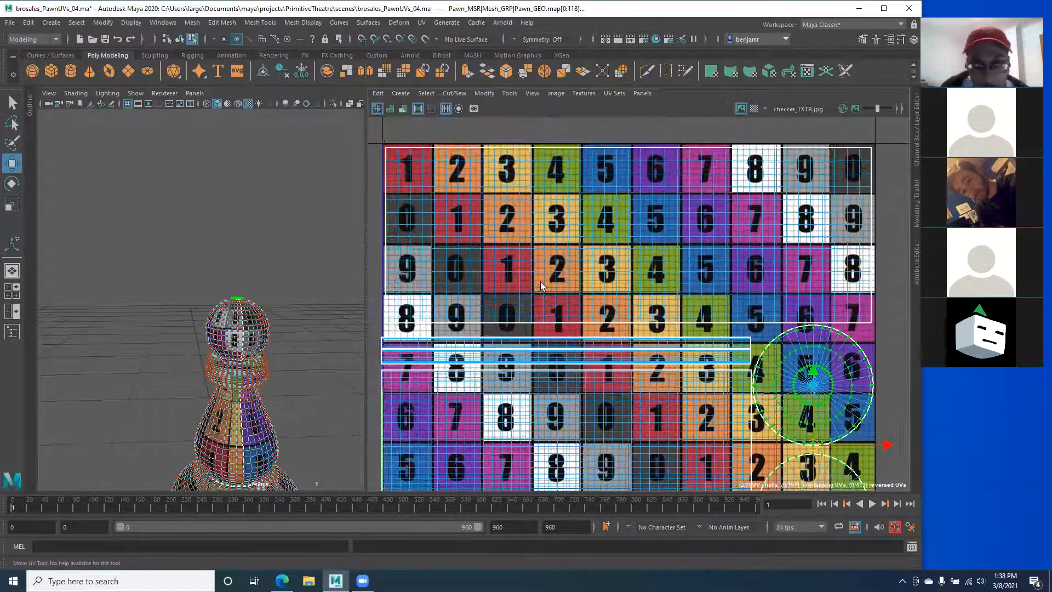
Step: Select the faces of the head's UV shell and view the pawn's head from close above
left_click(579, 251)
right_click_drag(522, 247, 516, 275)
double_click(516, 275)
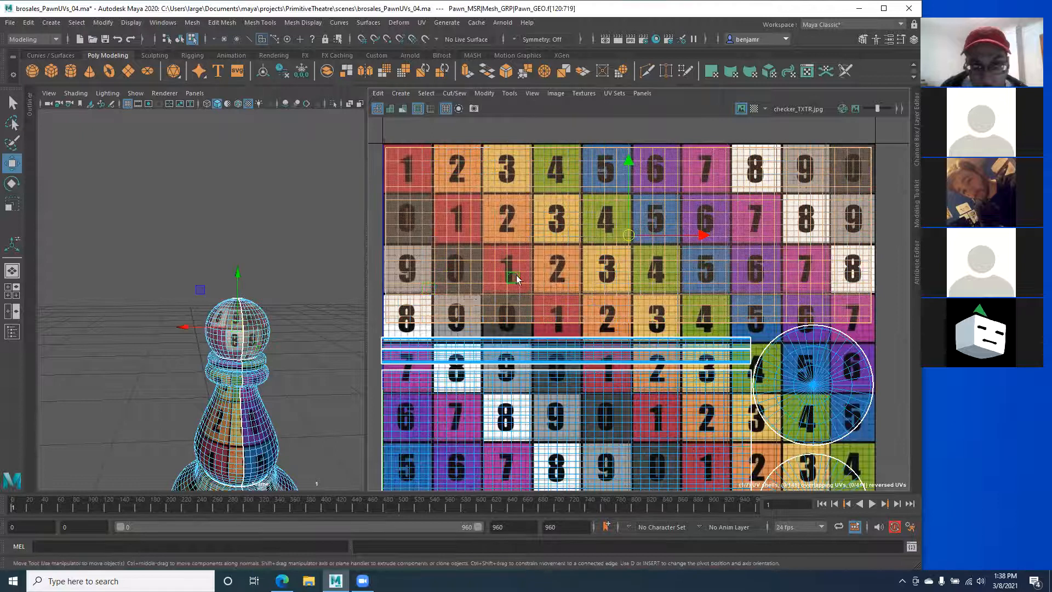
middle_click_drag(156, 351, 157, 311, "alt")
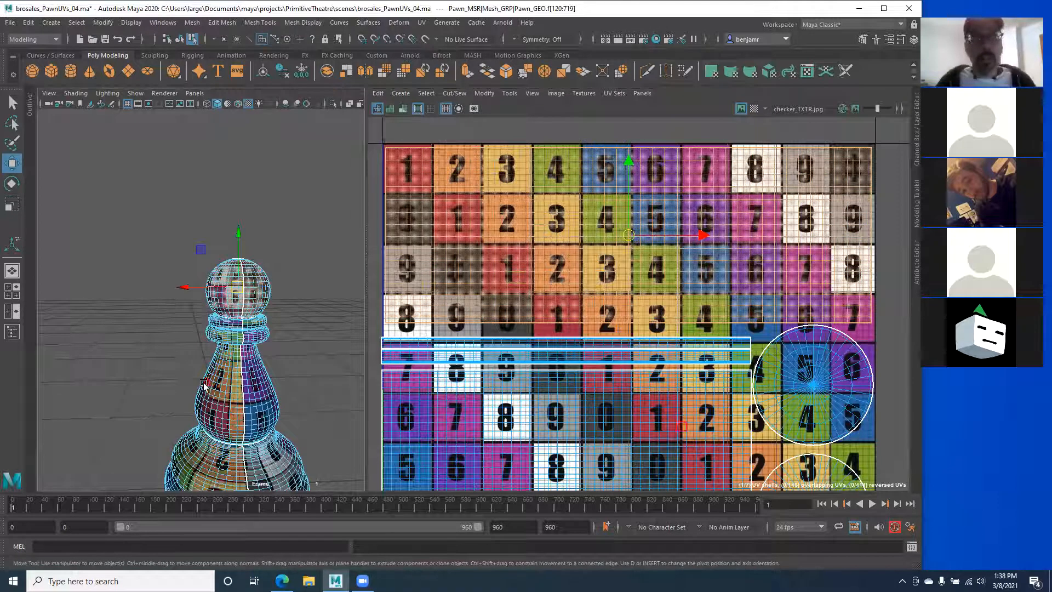
left_click_drag(161, 344, 154, 386, "alt")
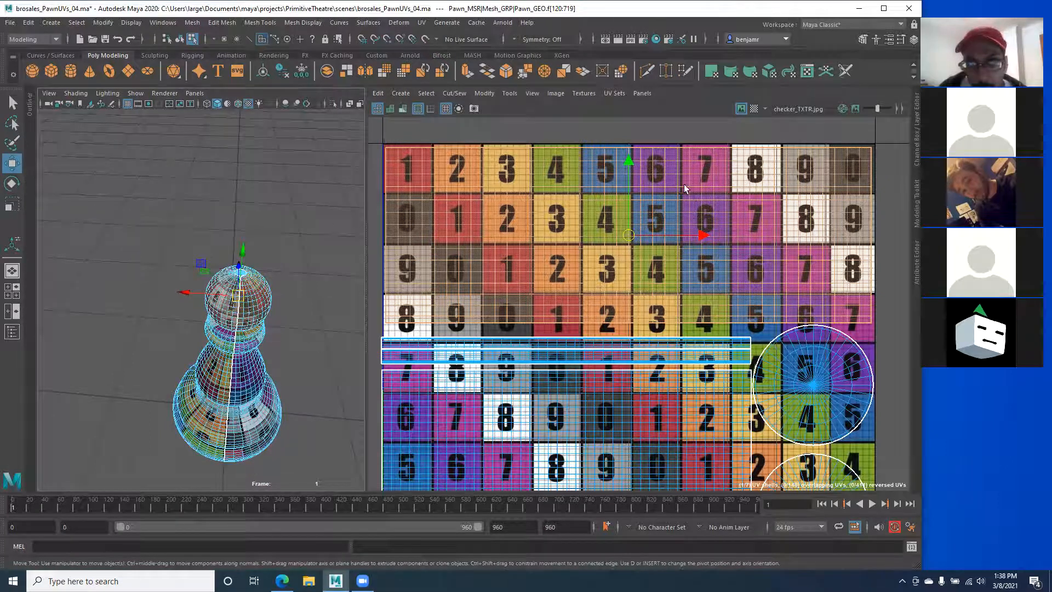
left_click_drag(238, 314, 211, 314, "alt")
right_click_drag(222, 291, 282, 290, "alt")
left_click_drag(263, 246, 212, 282, "alt")
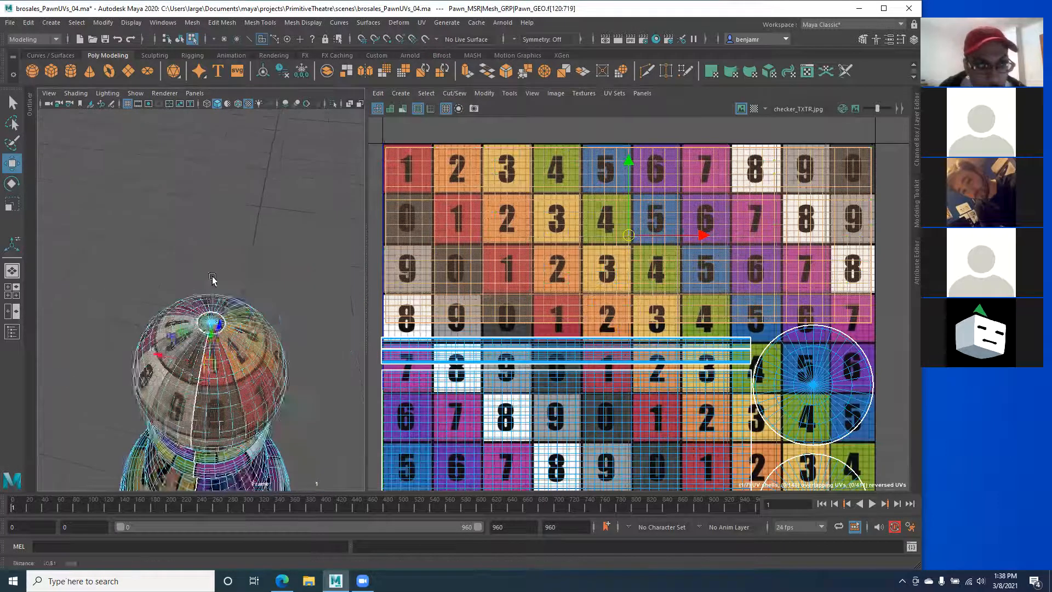
right_click_drag(212, 282, 276, 362, "alt")
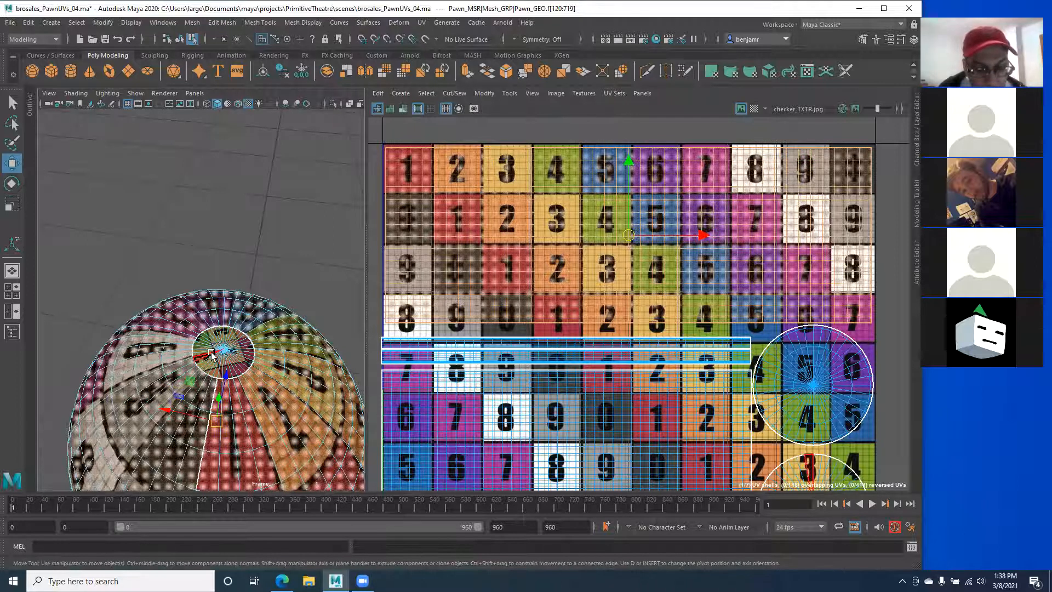
left_click_drag(213, 353, 183, 299, "alt")
middle_click_drag(176, 255, 183, 325, "alt")
Step: Add the lower circular UV shell to the selection
middle_click_drag(680, 290, 652, 231, "alt")
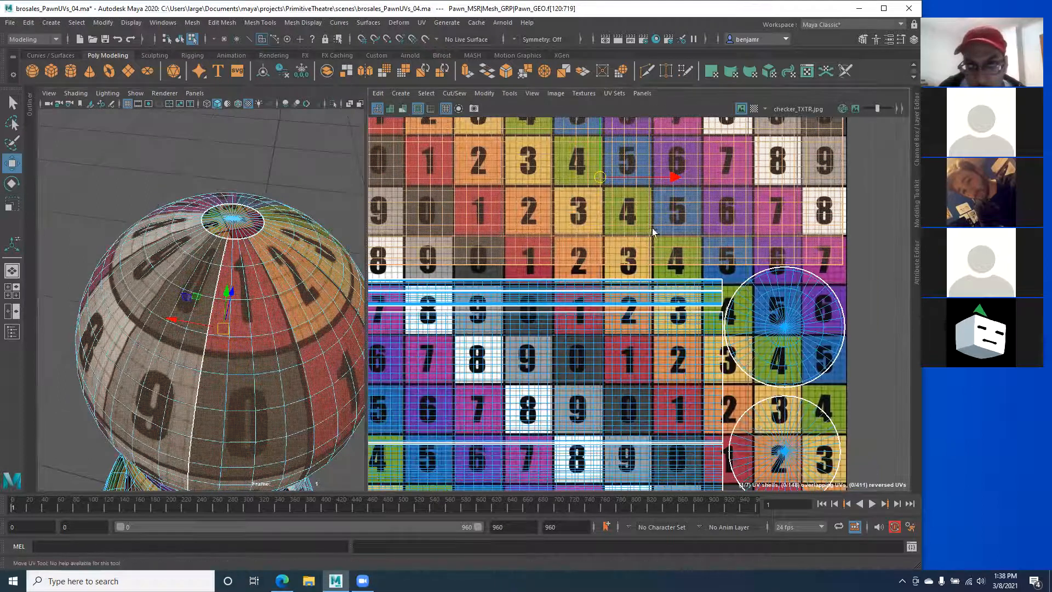
scroll(627, 267, "down", 1)
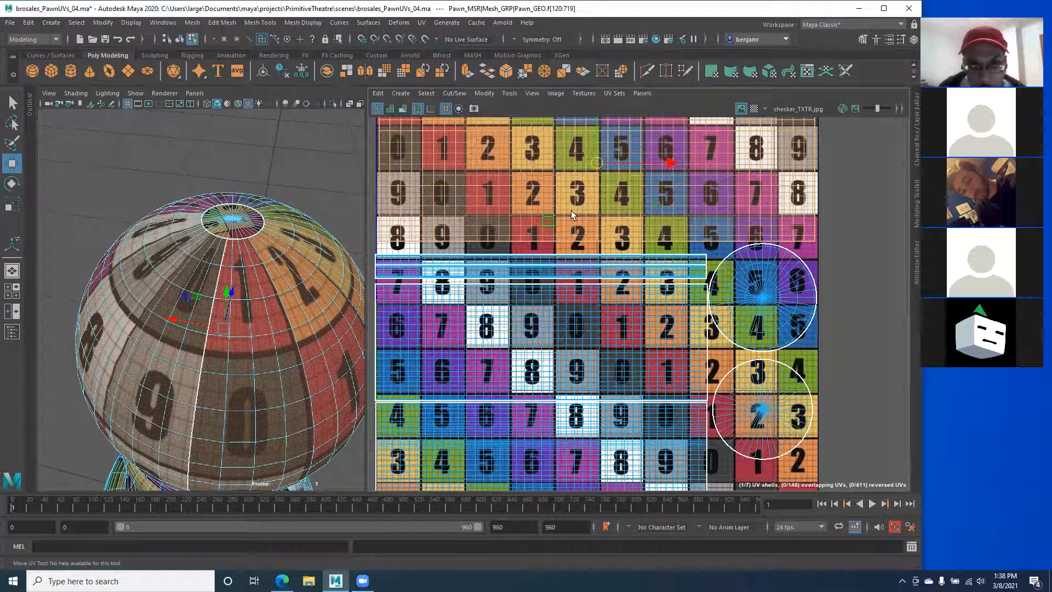
left_click(752, 415, "shift")
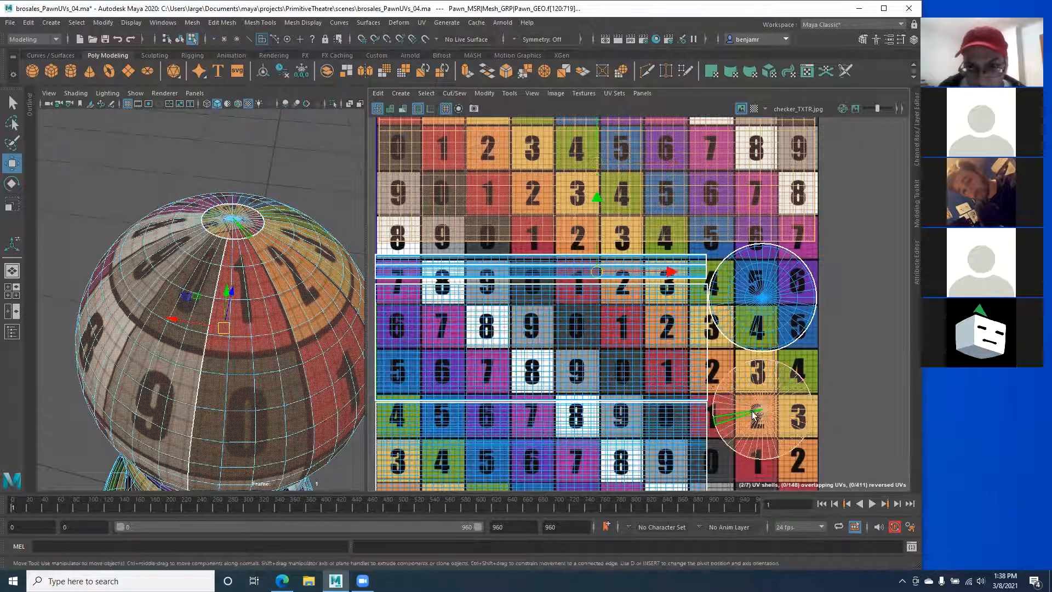
scroll(723, 378, "down", 3)
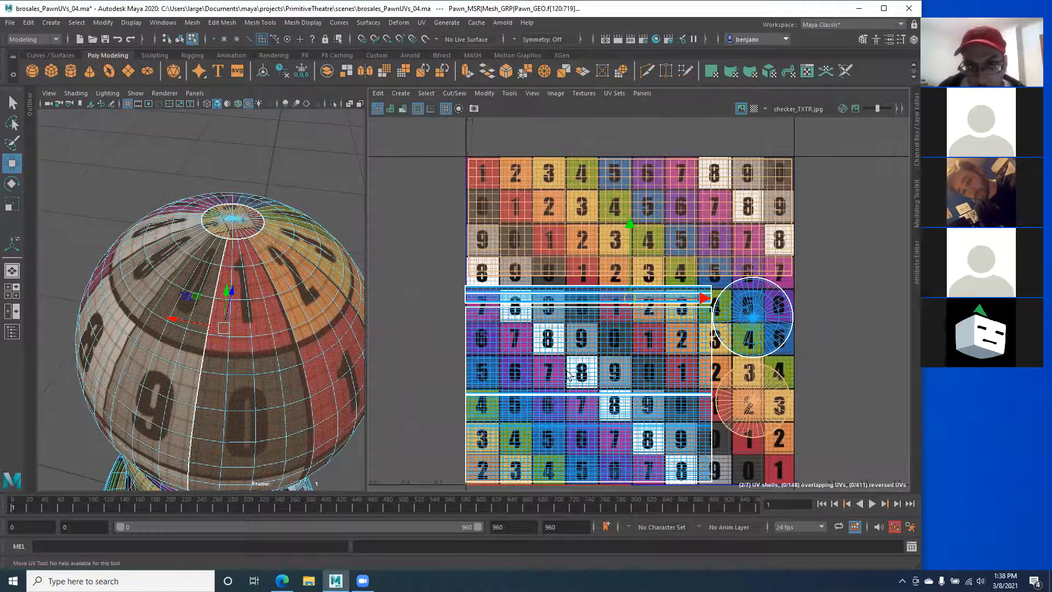
Step: Widen the 3D view beside the UV layout
left_click_drag(366, 324, 510, 311)
right_click_drag(376, 324, 312, 330, "alt")
mouse_move(311, 330)
left_mouse_down("alt")
mouse_move(308, 306)
mouse_move(310, 336)
left_mouse_up("alt")
Step: Switch the 3D view to the front view, zoomed in on the pawn's head
key("space")
left_click(308, 306)
right_click_drag(230, 348, 195, 284, "alt")
middle_click_drag(329, 332, 345, 411, "alt")
right_click_drag(346, 411, 354, 413, "alt")
middle_click_drag(329, 408, 253, 307, "alt")
right_click_drag(253, 308, 375, 393, "alt")
middle_click_drag(274, 393, 255, 367, "alt")
right_click_drag(255, 368, 330, 406, "alt")
middle_click_drag(329, 407, 281, 310, "alt")
right_click_drag(282, 310, 389, 368, "alt")
middle_click_drag(390, 367, 392, 318, "alt")
Step: Clear the selection and marquee-select all the head's faces in Face mode
left_click(127, 233)
right_click_drag(245, 276, 244, 308)
left_click_drag(140, 199, 424, 393)
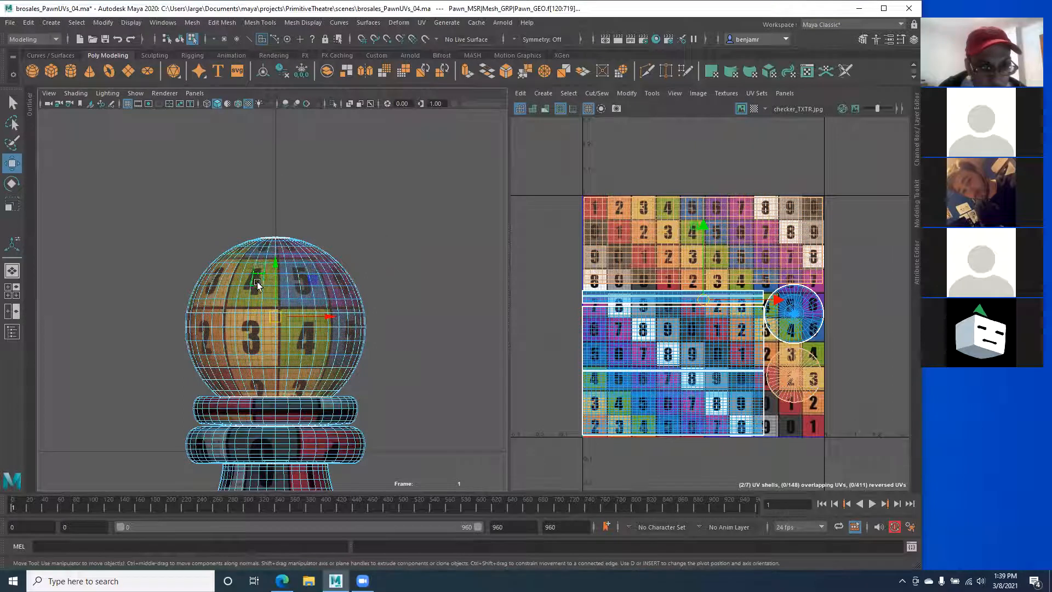
Step: Give the head faces a camera-based UV projection from a top view of the head
key("space")
left_click_drag(260, 272, 163, 315, "alt")
key("space")
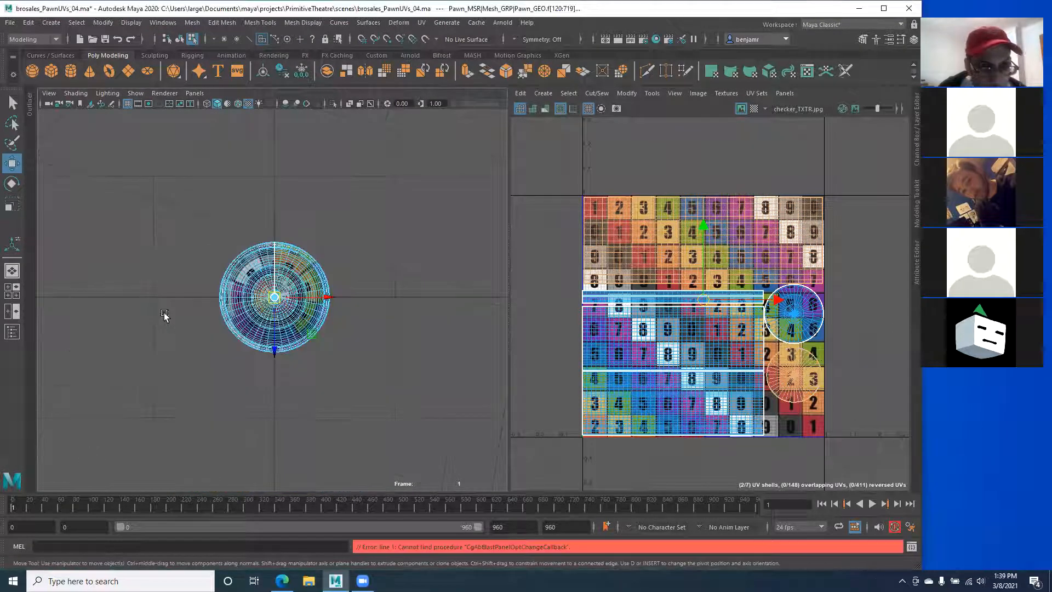
key("f")
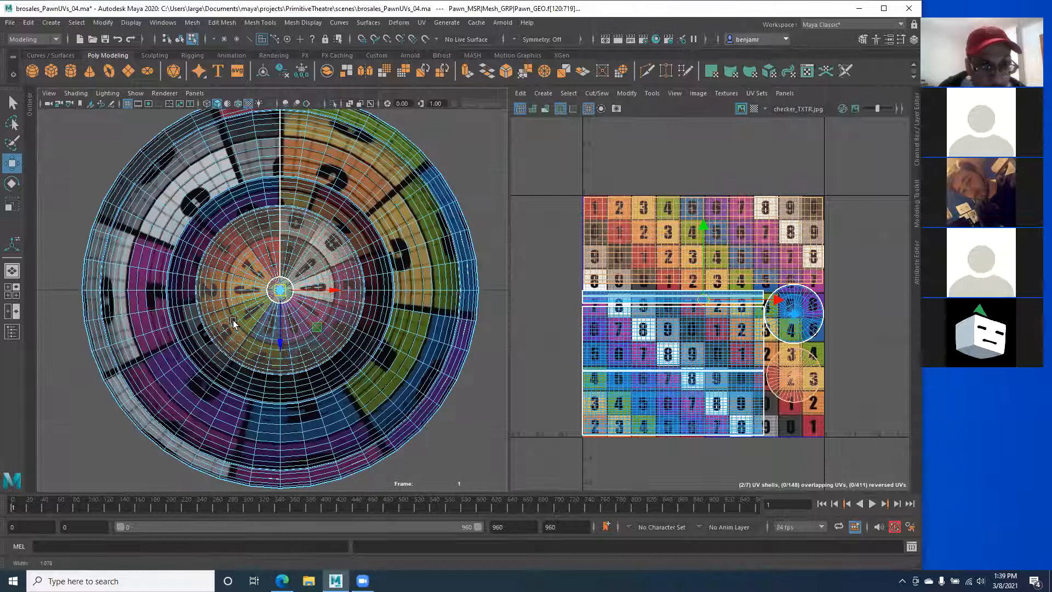
scroll(235, 323, "up", 3)
scroll(223, 291, "up", 1)
middle_click_drag(219, 294, 223, 320, "alt")
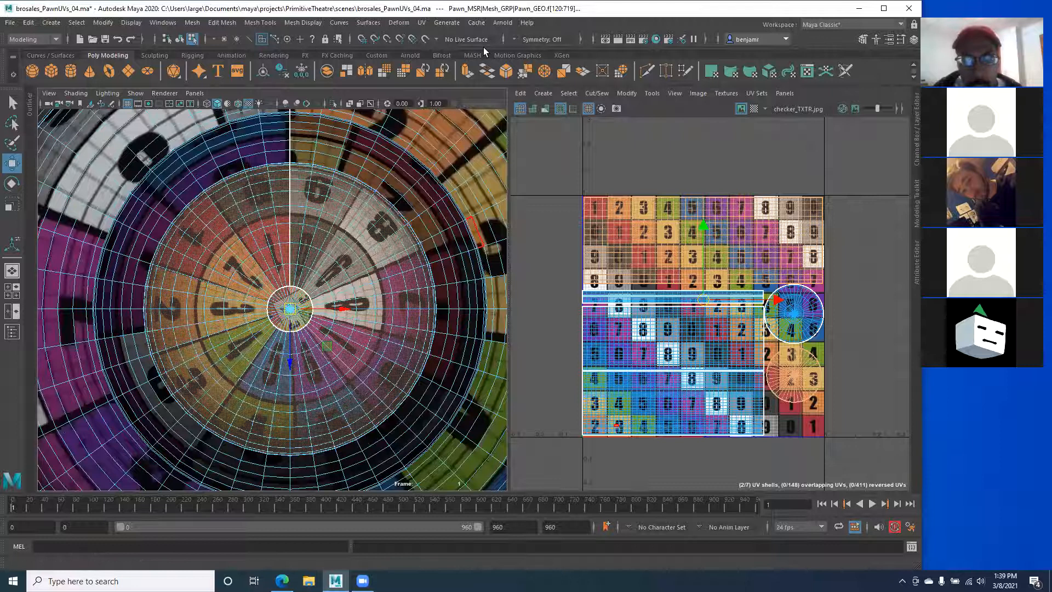
double_click(283, 5)
left_click(420, 49)
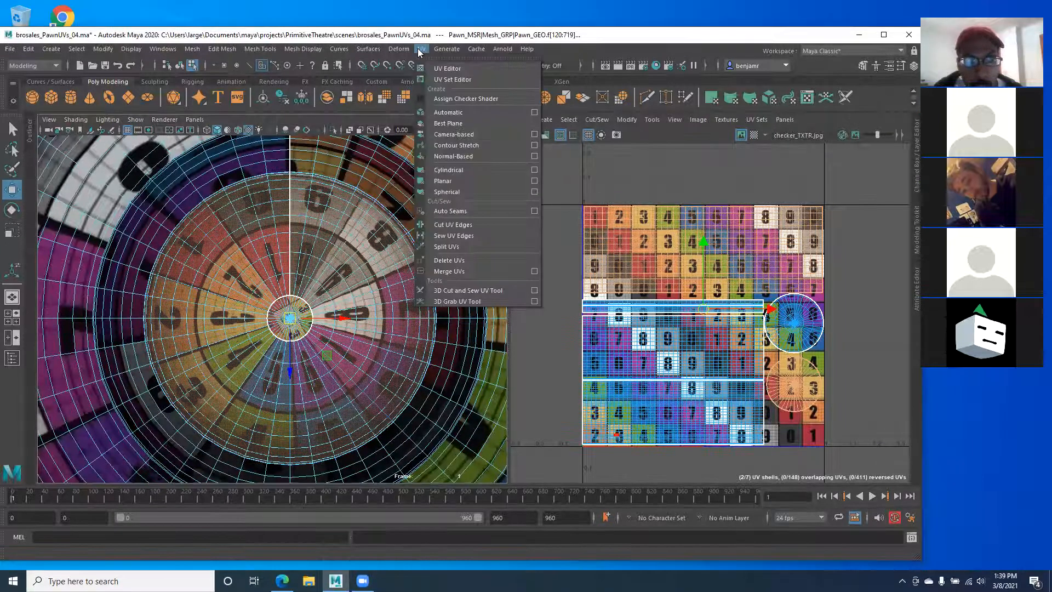
left_click(474, 135)
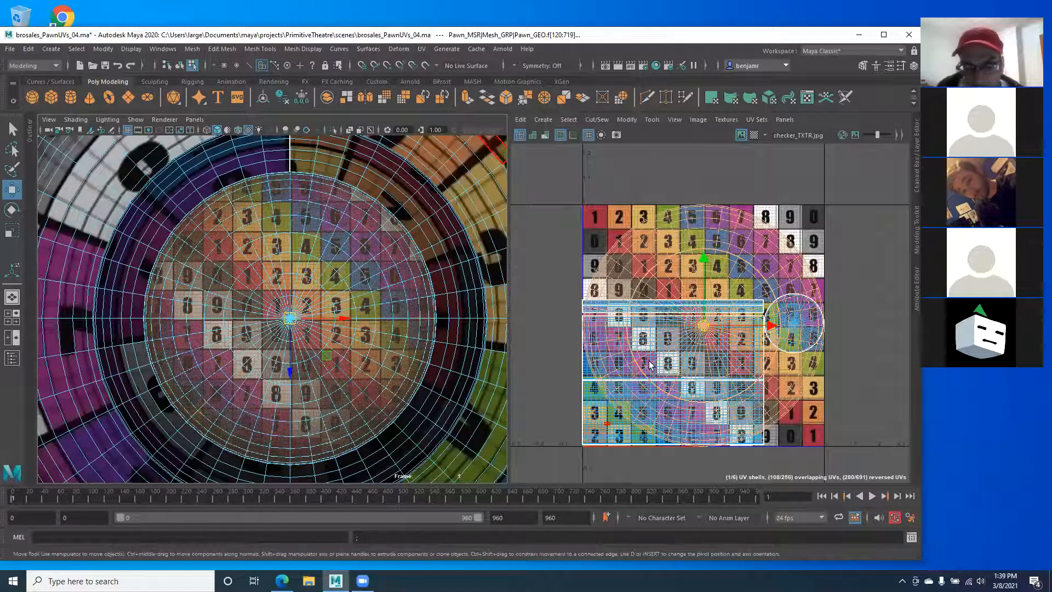
Step: Select the head's whole UV shell in UV mode in the UV editor
right_click_drag(657, 337, 615, 314)
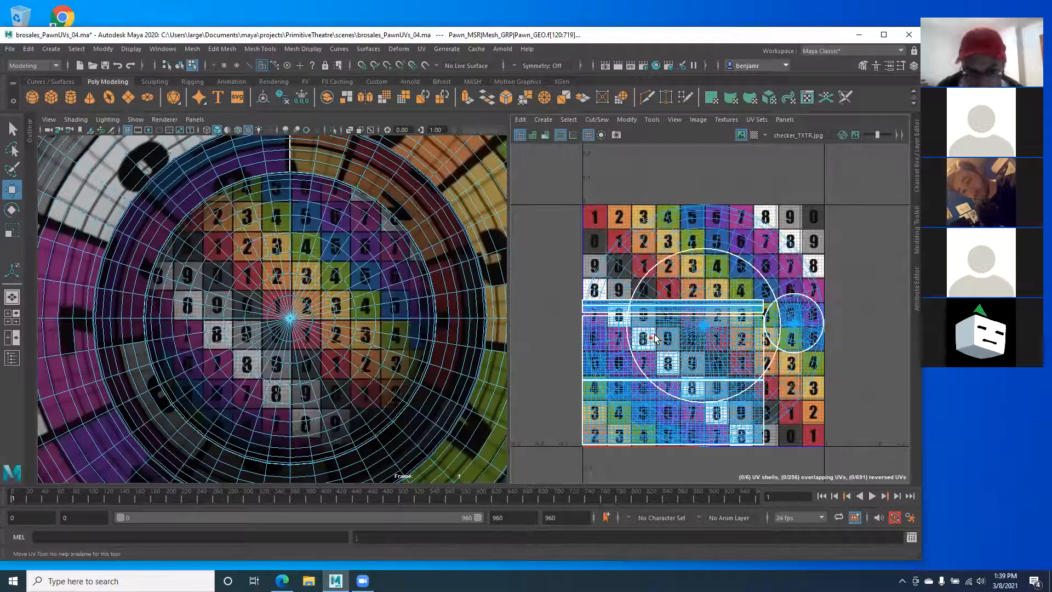
right_click_drag(691, 228, 724, 228)
double_click(691, 230)
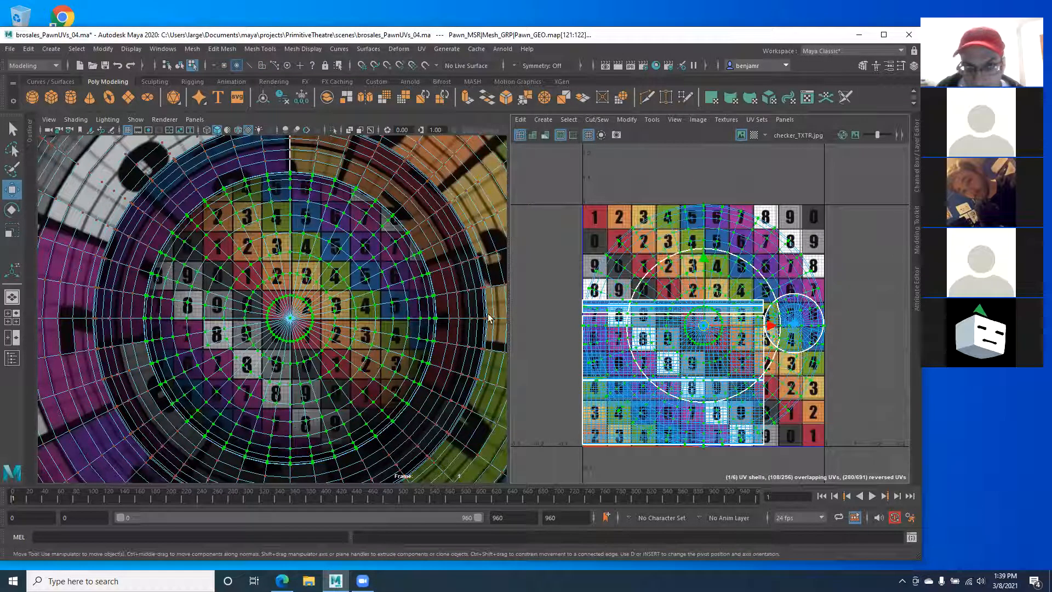
right_click(296, 327)
right_click_drag(296, 327, 292, 320)
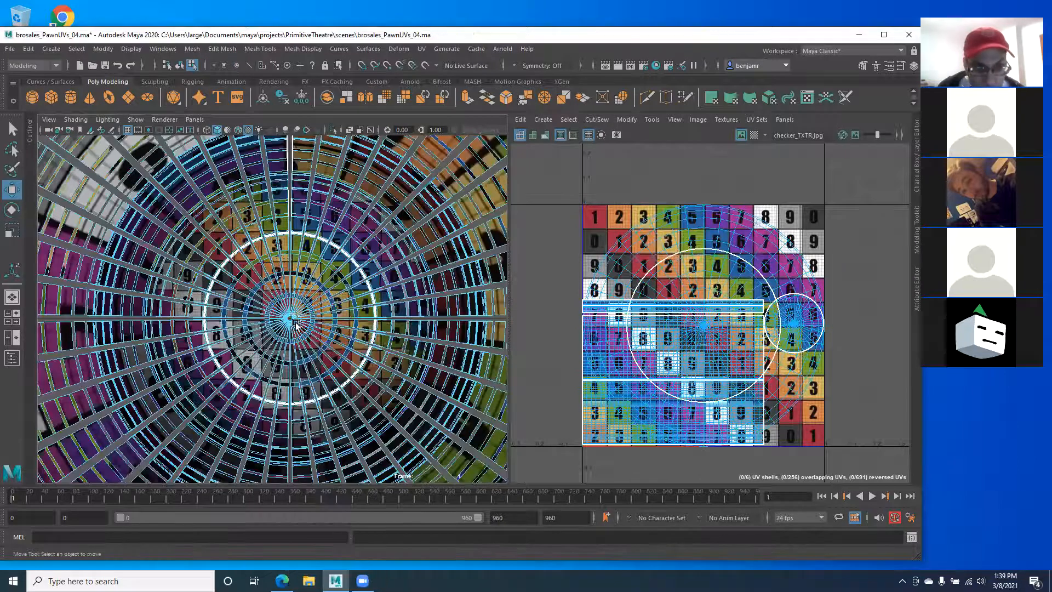
left_click(663, 250)
right_click_drag(662, 241, 710, 240)
scroll(330, 319, "down", 5)
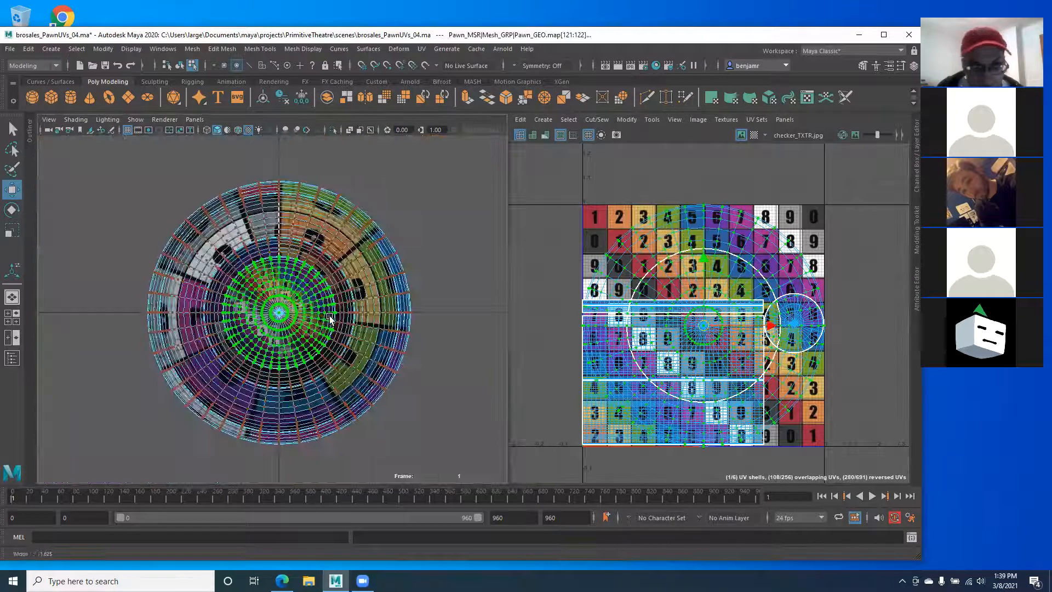
scroll(335, 318, "up", 3)
Step: Switch the left view back to perspective and orbit to a level side view of the head
key("space")
left_click_drag(335, 317, 335, 285)
left_click_drag(266, 258, 256, 300, "alt")
right_click_drag(255, 299, 271, 313, "alt")
left_click_drag(196, 257, 269, 294, "alt")
mouse_move(202, 310)
left_mouse_down("alt")
mouse_move(280, 286)
mouse_move(235, 315)
mouse_move(249, 323)
left_mouse_up("alt")
middle_click_drag(626, 328, 563, 323, "alt")
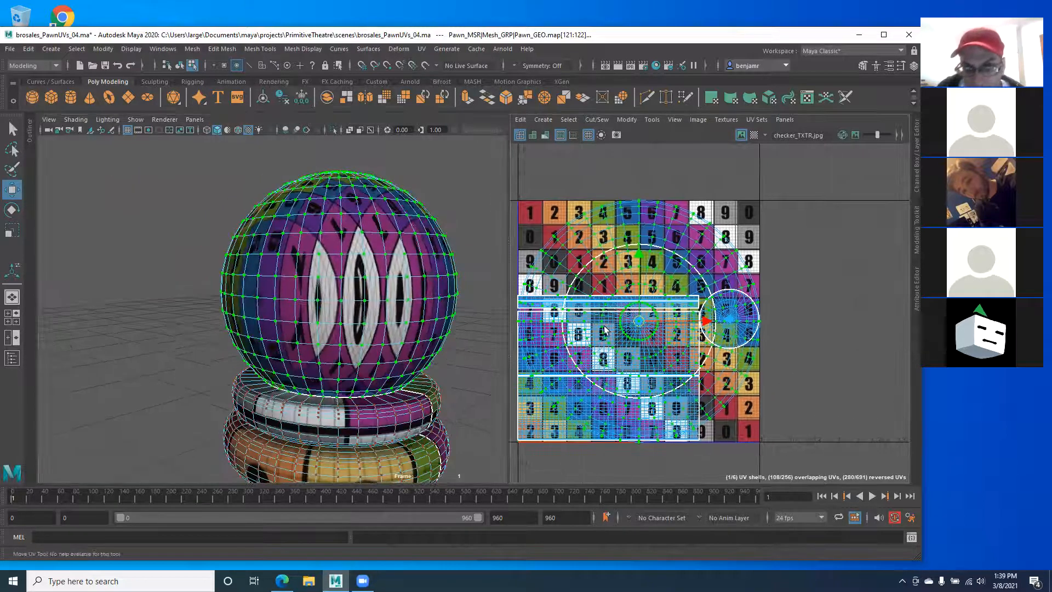
Step: Move the circular head UV shell right, outside the checker tile
scroll(820, 307, "down", 1)
scroll(705, 292, "down", 1)
middle_click_drag(705, 292, 634, 288, "alt")
left_click_drag(669, 312, 844, 302)
left_click_drag(331, 341, 340, 188, "alt")
left_click_drag(306, 240, 276, 335, "alt")
left_click_drag(301, 263, 261, 185, "alt")
right_click_drag(261, 185, 231, 221, "alt")
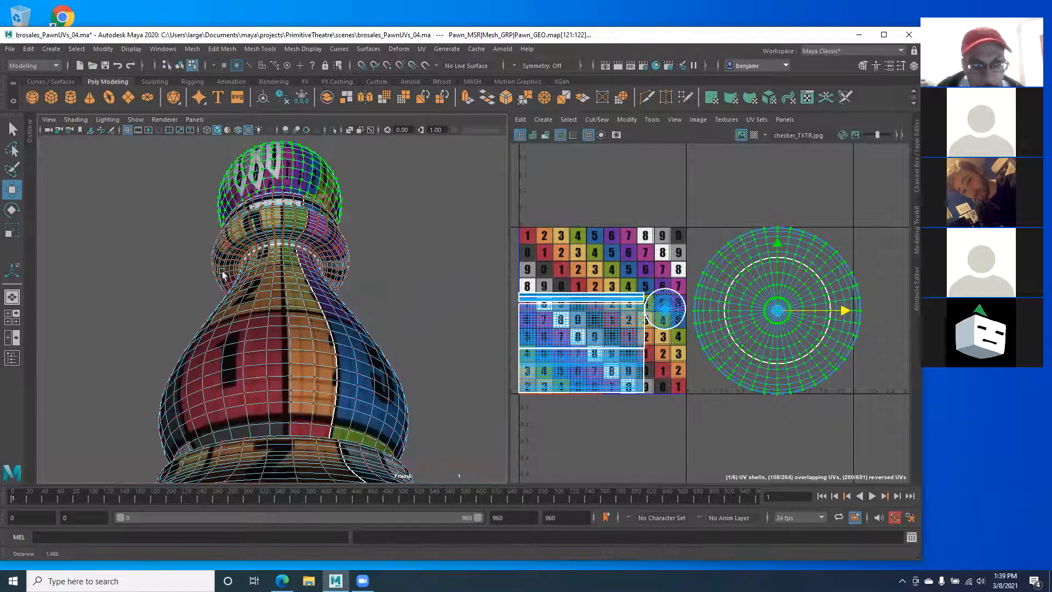
left_click_drag(222, 272, 233, 211, "alt")
right_click_drag(349, 303, 382, 380, "alt")
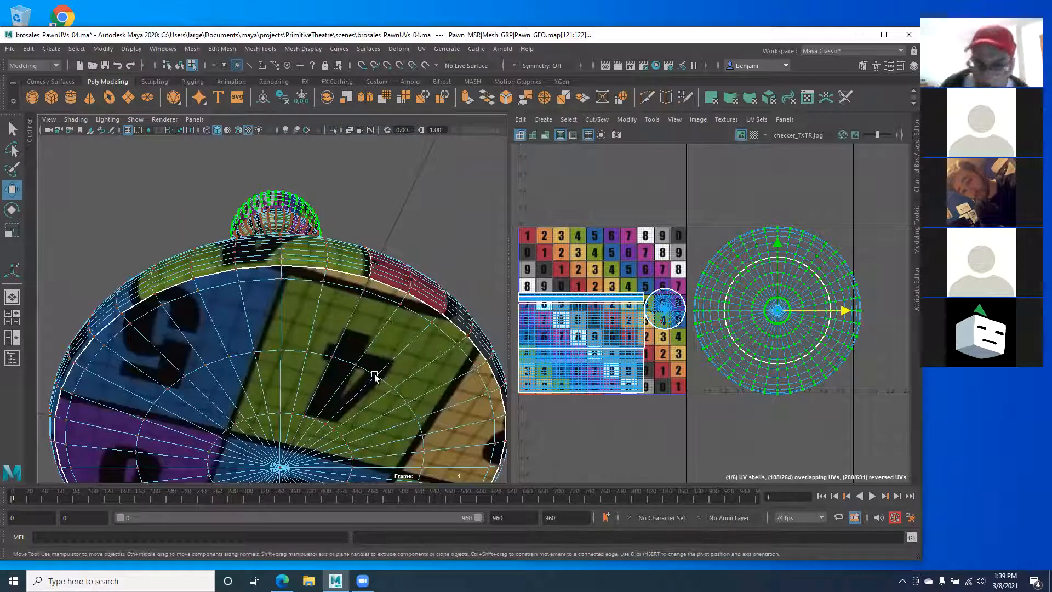
left_click_drag(180, 380, 337, 255, "alt")
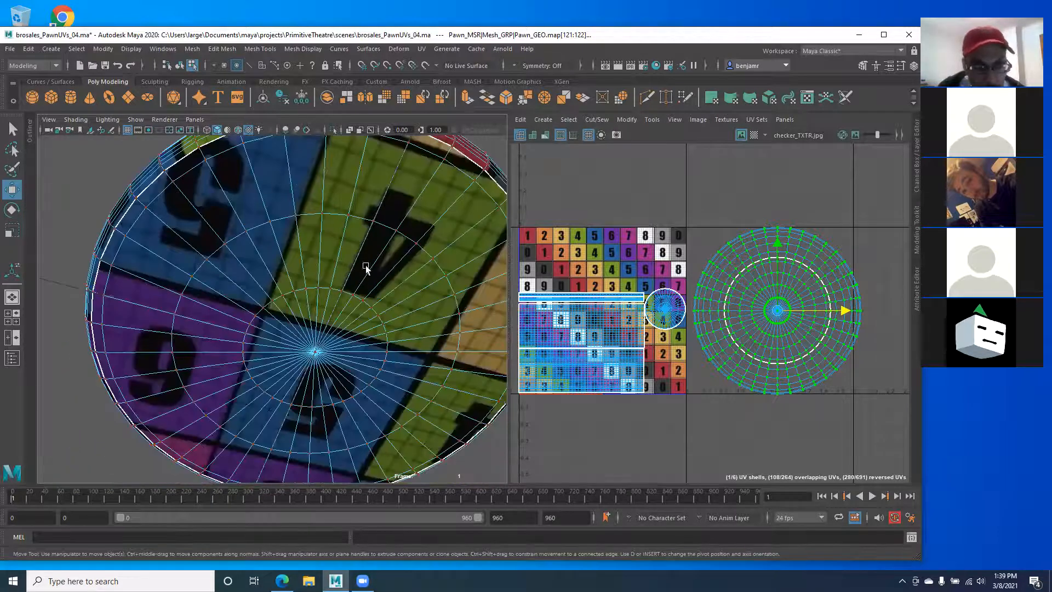
left_click_drag(241, 306, 346, 251, "alt")
left_click_drag(374, 324, 208, 242, "alt")
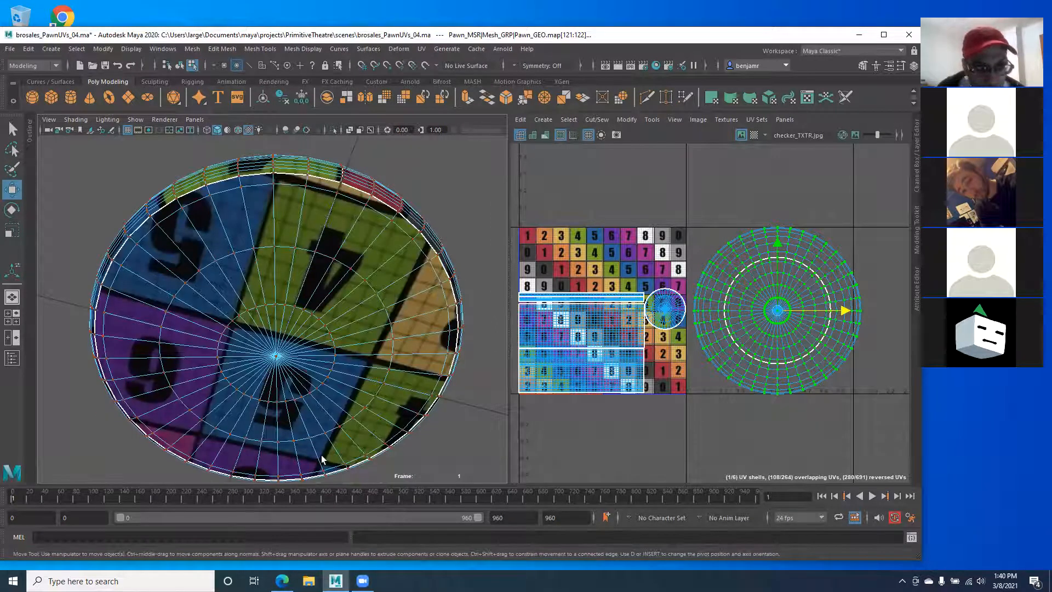
left_click_drag(265, 287, 305, 362, "alt")
scroll(311, 363, "up", 4)
middle_click_drag(311, 363, 314, 397, "alt")
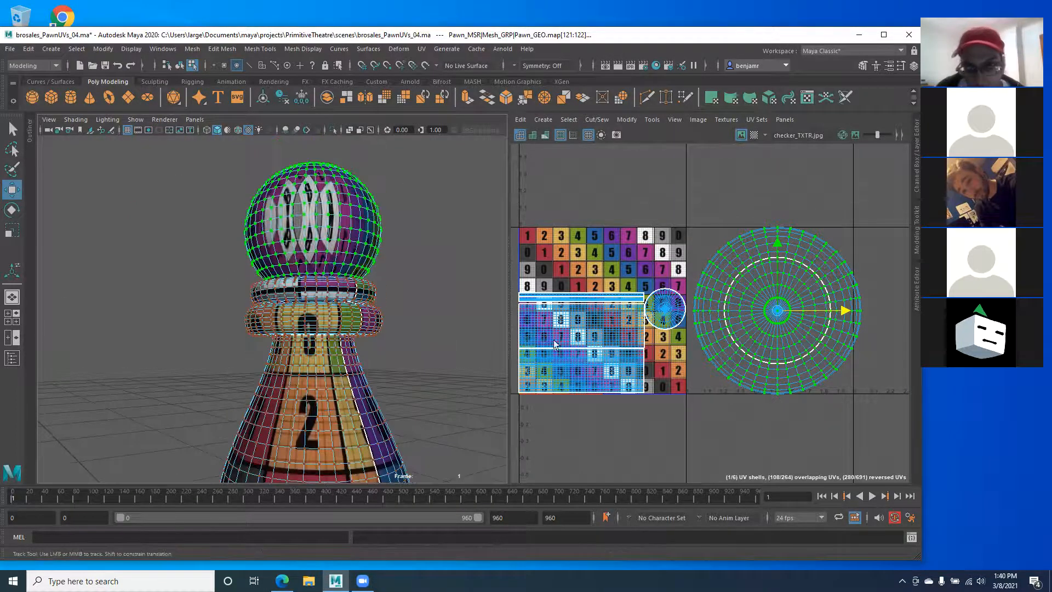
scroll(761, 339, "up", 4)
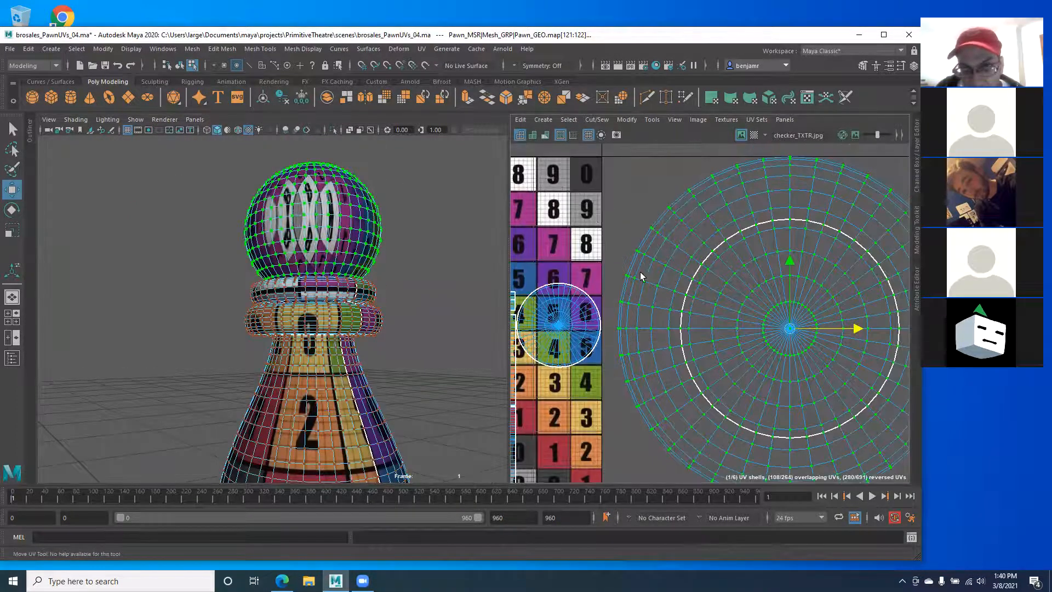
left_click_drag(283, 238, 286, 318, "alt")
scroll(305, 271, "up", 4)
scroll(696, 356, "up", 5)
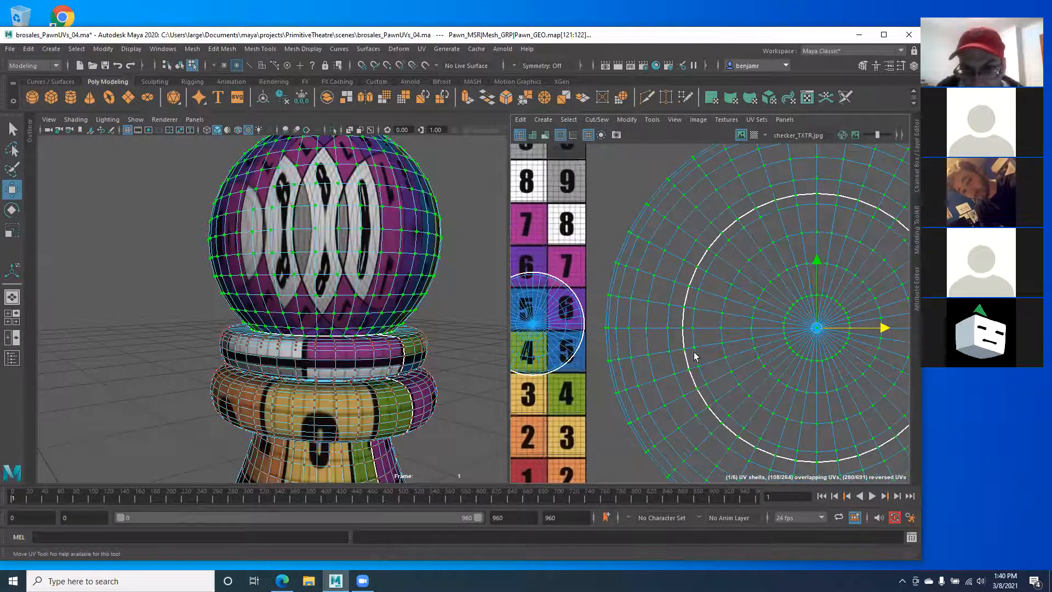
key("w")
Step: Select the edge loop where the head meets the collar
right_click_drag(681, 352, 680, 343)
double_click(679, 343)
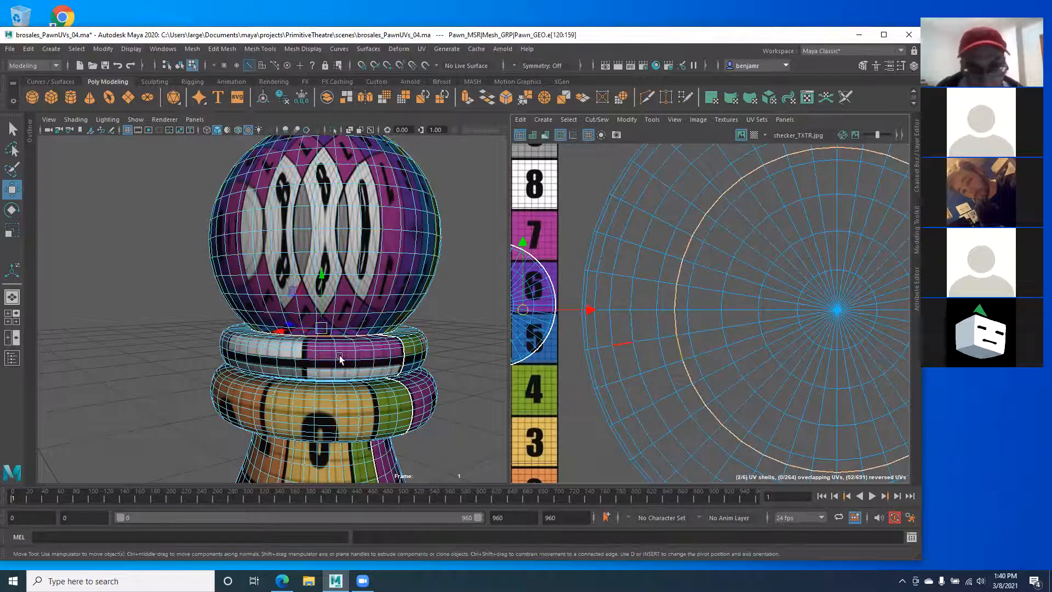
scroll(679, 345, "down", 5)
left_click_drag(247, 294, 274, 301, "alt")
Step: Select the sphere UV shell and move it further right of the tile
middle_click_drag(685, 328, 659, 335, "alt")
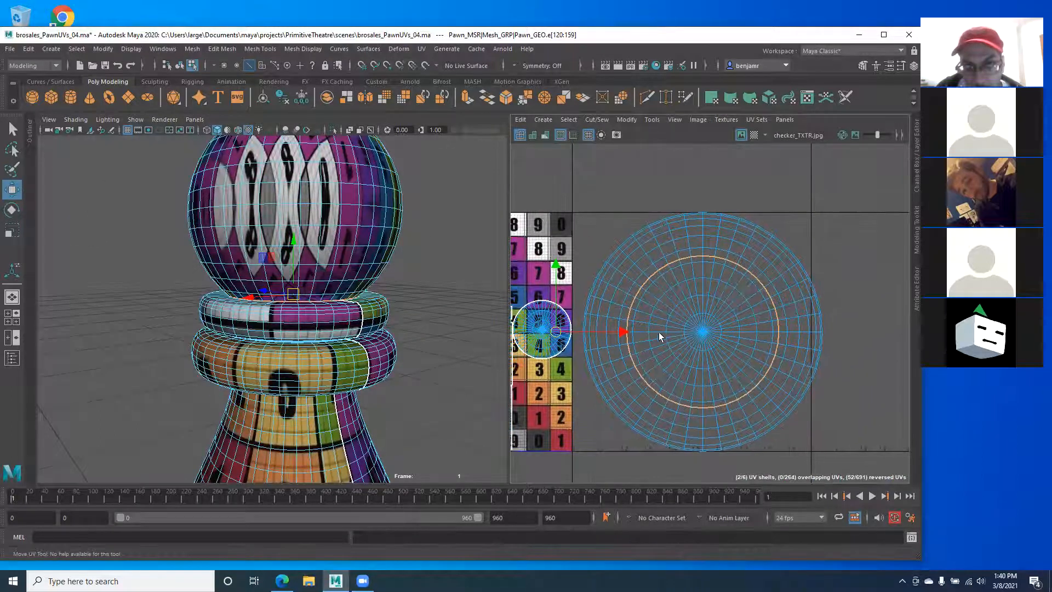
right_click_drag(693, 329, 736, 328)
double_click(717, 337)
scroll(716, 300, "down", 2)
middle_click_drag(670, 341, 609, 363, "alt")
left_click_drag(729, 363, 903, 363)
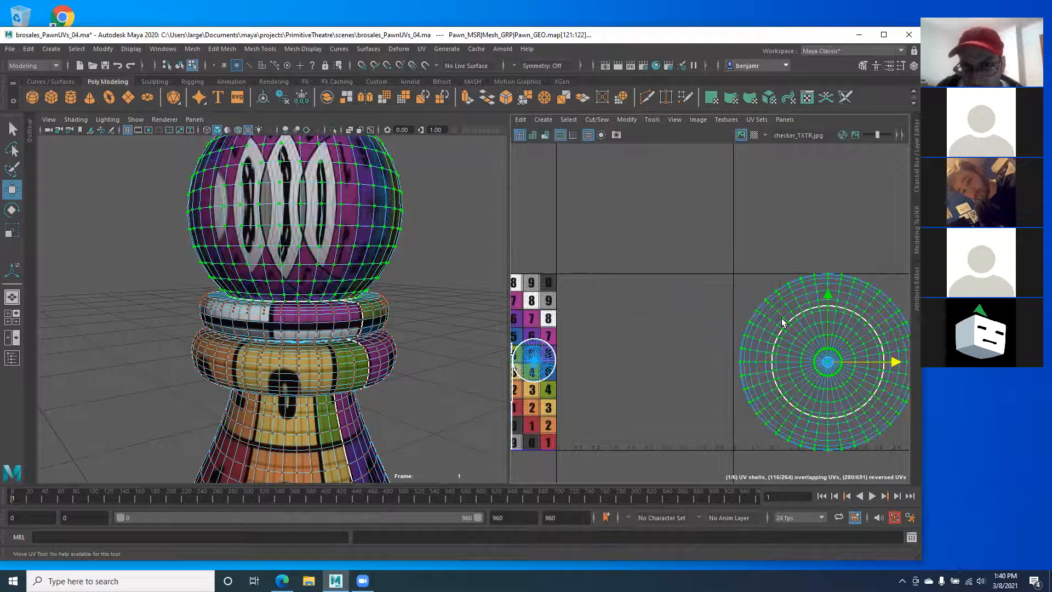
middle_click_drag(782, 323, 701, 323, "alt")
left_click_drag(780, 356, 776, 356)
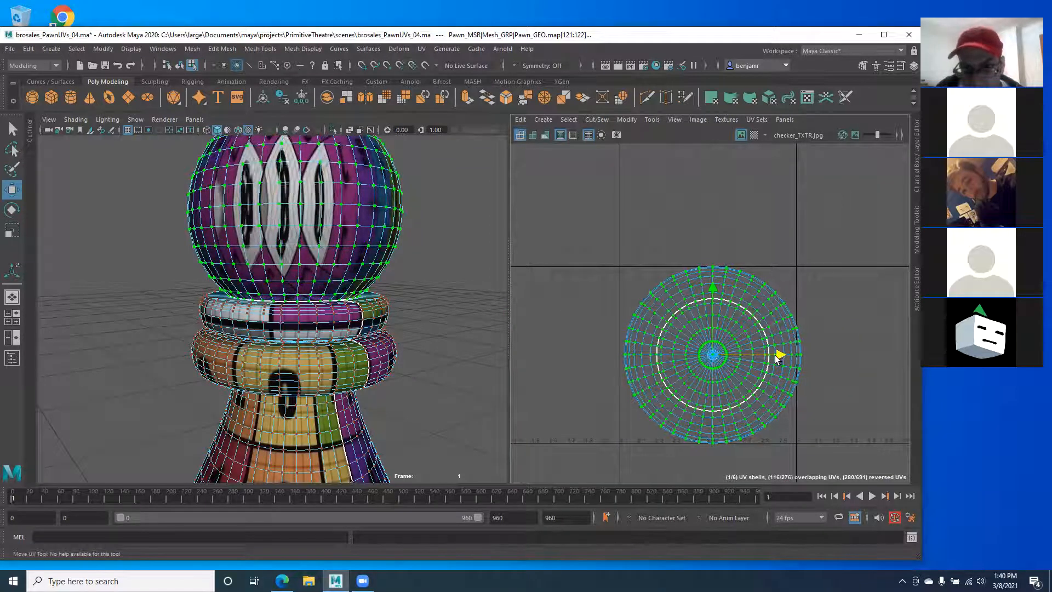
scroll(668, 346, "up", 2)
Step: Return to edge selection and frame the checker tile and shells in the UV editor
right_click_drag(672, 333, 592, 320)
middle_click_drag(695, 333, 759, 332, "alt")
right_click_drag(759, 333, 576, 310, "alt")
middle_click_drag(576, 311, 630, 299, "alt")
right_click_drag(630, 299, 808, 368, "alt")
middle_click_drag(808, 369, 861, 359, "alt")
right_click_drag(607, 307, 666, 330, "alt")
middle_click_drag(685, 333, 409, 311, "alt")
middle_click_drag(772, 278, 598, 277, "alt")
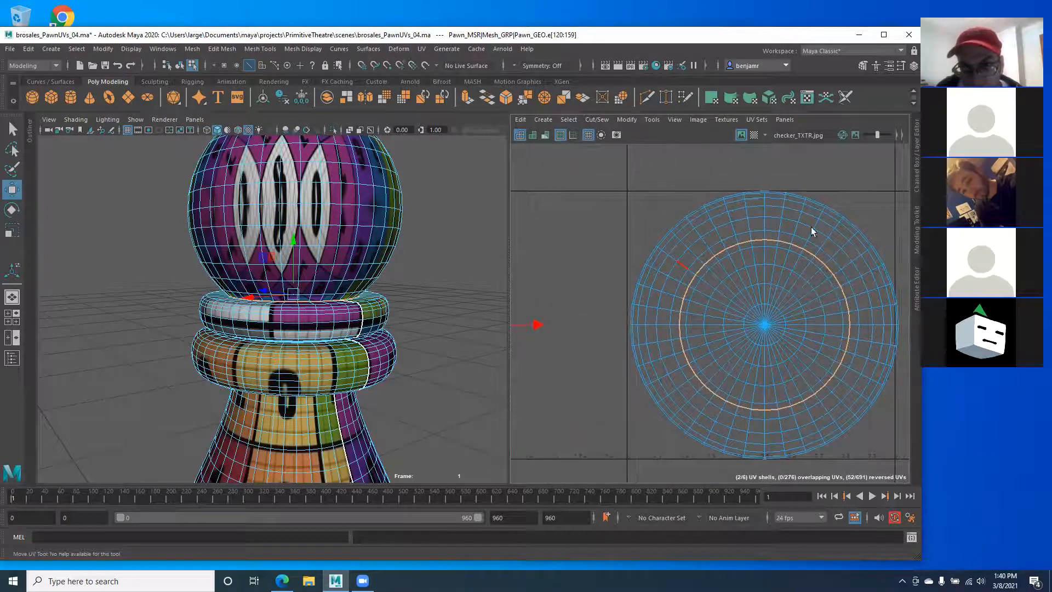
middle_click_drag(670, 288, 993, 310, "alt")
right_click_drag(627, 329, 685, 346, "alt")
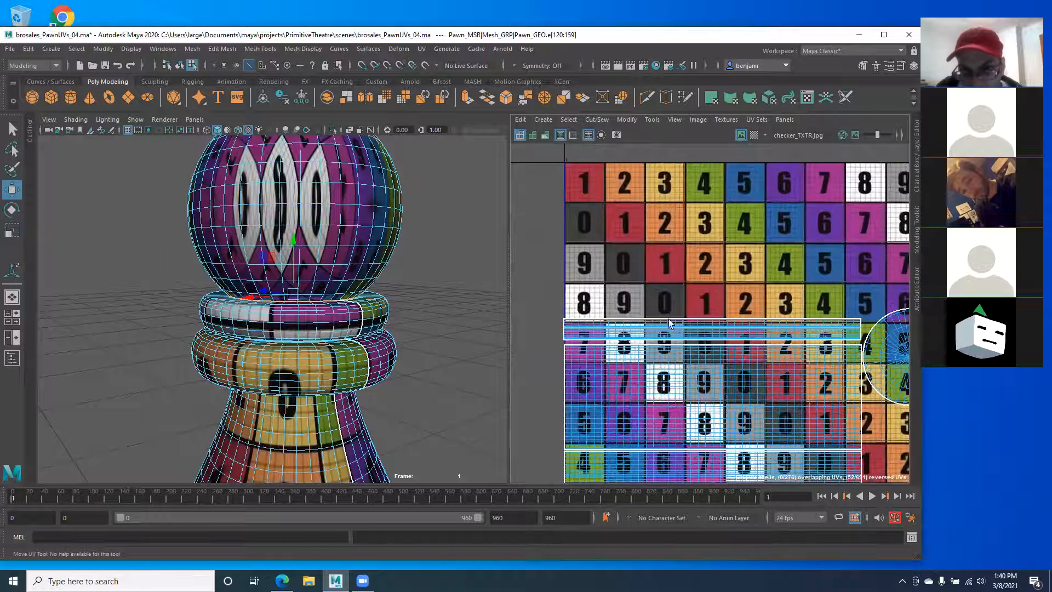
Step: Widen the UV editor panel and reframe the UV layout
left_click_drag(211, 347, 402, 362, "alt")
right_click_drag(749, 308, 626, 307, "alt")
middle_click_drag(759, 314, 589, 290, "alt")
right_click_drag(614, 296, 540, 296, "alt")
mouse_move(564, 296)
middle_mouse_down("alt")
mouse_move(687, 291)
mouse_move(548, 289)
mouse_move(560, 289)
middle_mouse_up("alt")
left_click_drag(507, 346, 301, 351)
scroll(528, 320, "down", 4)
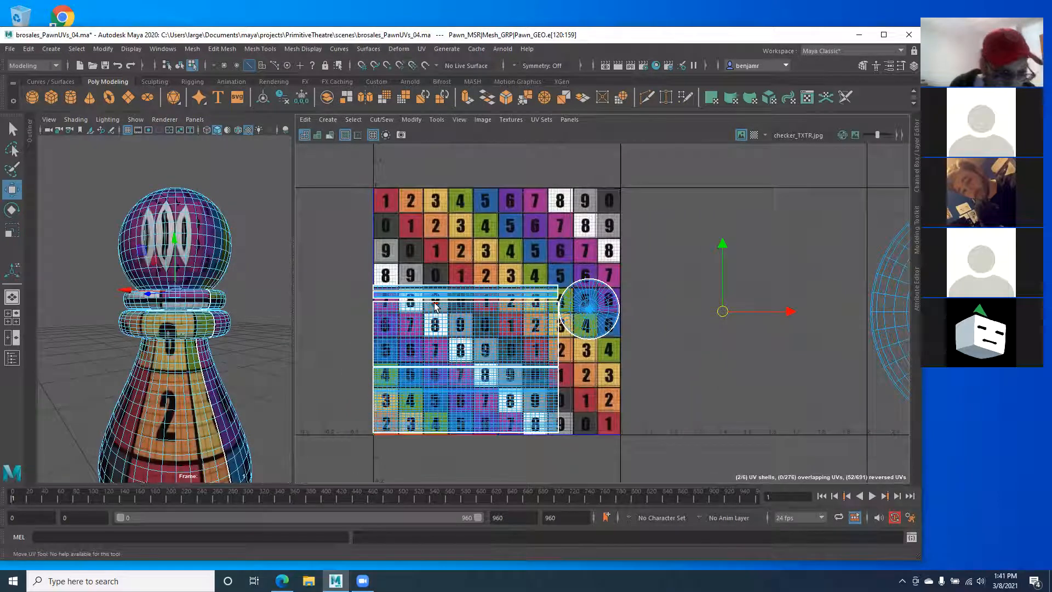
Step: Clear the selection and pick the inner circular edge loop of the shell
left_click(584, 326)
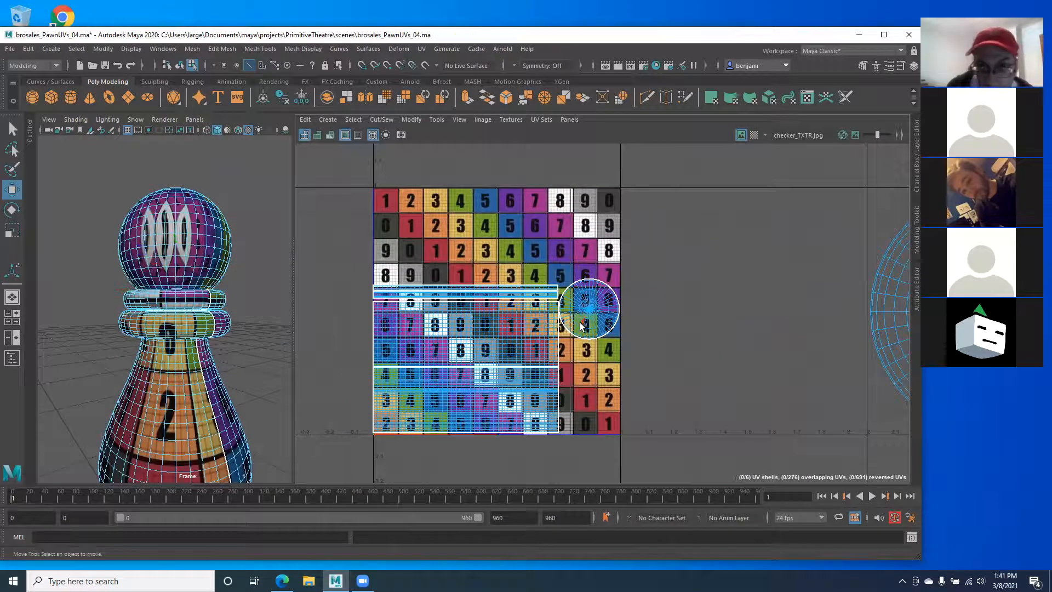
middle_click_drag(533, 301, 356, 291, "alt")
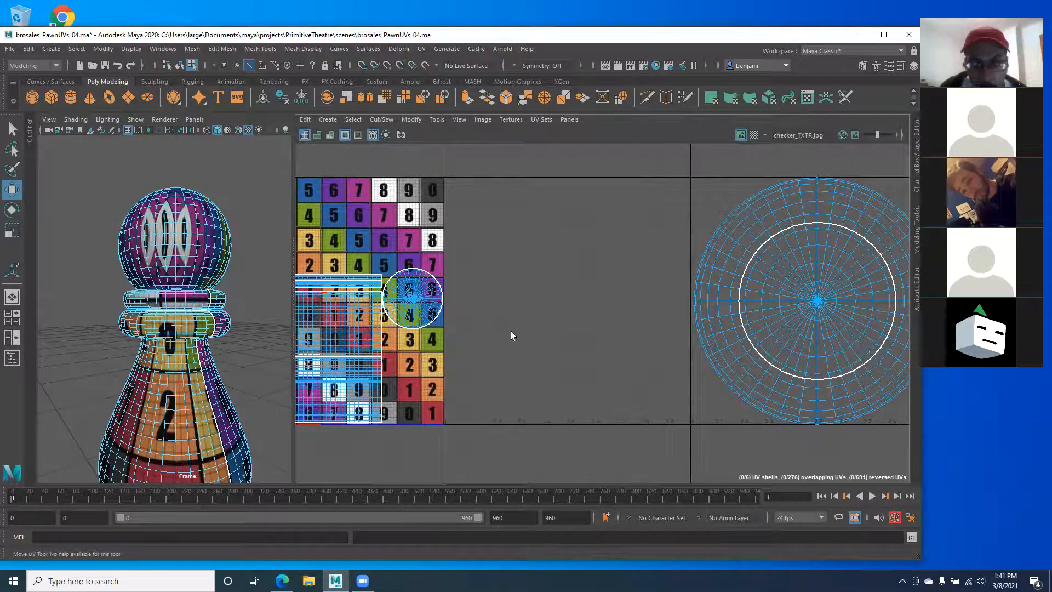
middle_click_drag(432, 340, 589, 341, "alt")
middle_click_drag(667, 303, 545, 329, "alt")
double_click(657, 300)
Step: Frame the large circular shell and marquee-select all its faces in Face mode
middle_click_drag(298, 316, 459, 332, "alt")
right_click_drag(442, 325, 763, 408, "alt")
right_click_drag(769, 355, 639, 350, "alt")
middle_click_drag(781, 332, 465, 332, "alt")
right_click_drag(698, 314, 561, 332, "alt")
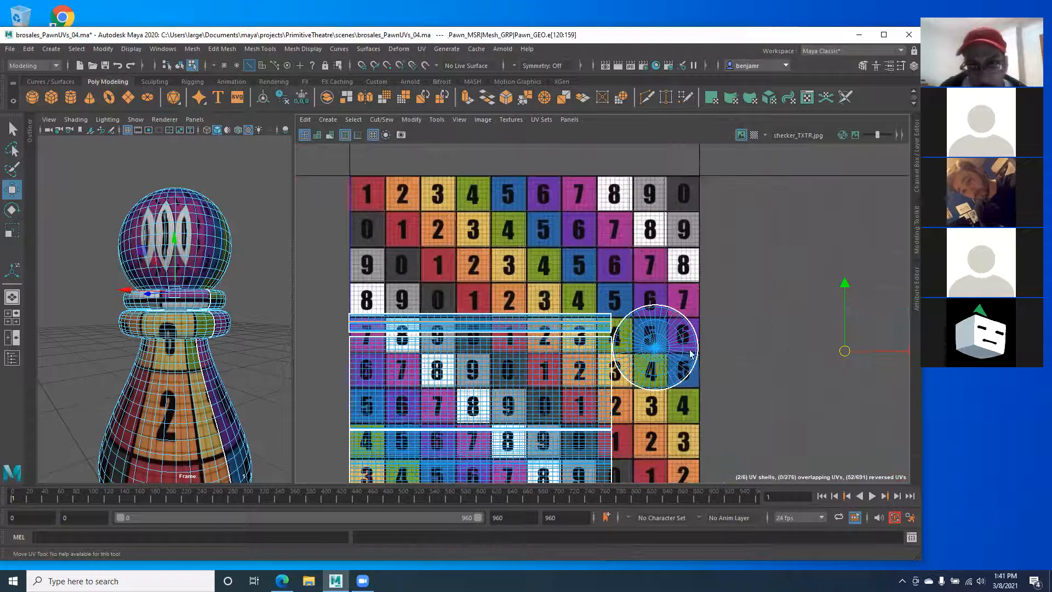
middle_click_drag(832, 341, 516, 329, "alt")
right_click_drag(745, 339, 248, 336, "alt")
middle_click_drag(799, 314, 653, 271, "alt")
left_click_drag(139, 265, 150, 319, "alt")
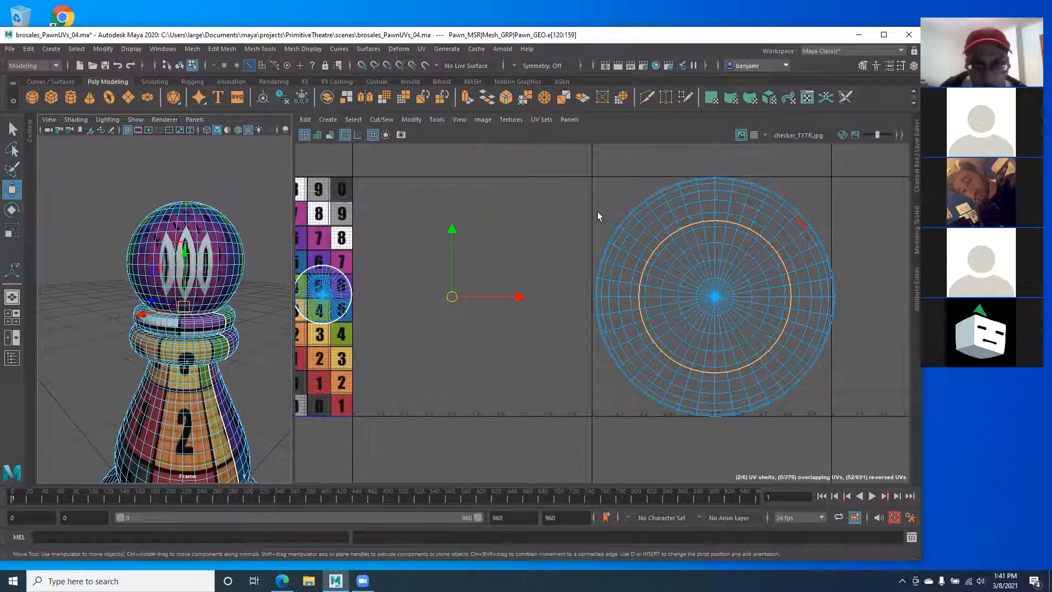
right_click_drag(668, 254, 679, 287)
left_click_drag(577, 163, 902, 445)
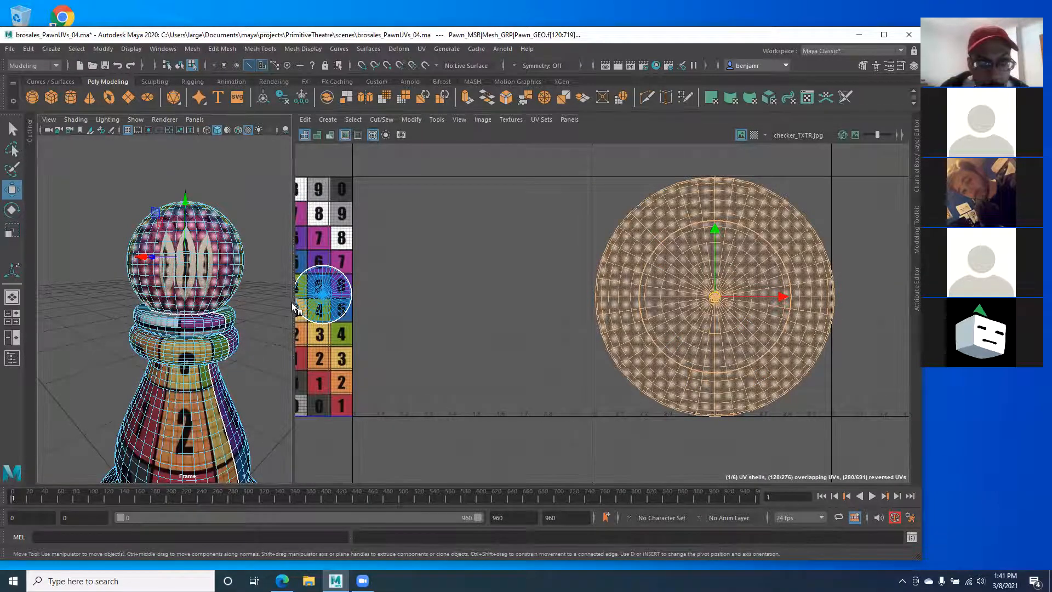
left_click_drag(293, 305, 366, 302)
Step: Apply a spherical UV projection to the head faces and frame the pawn's head
left_click(421, 50)
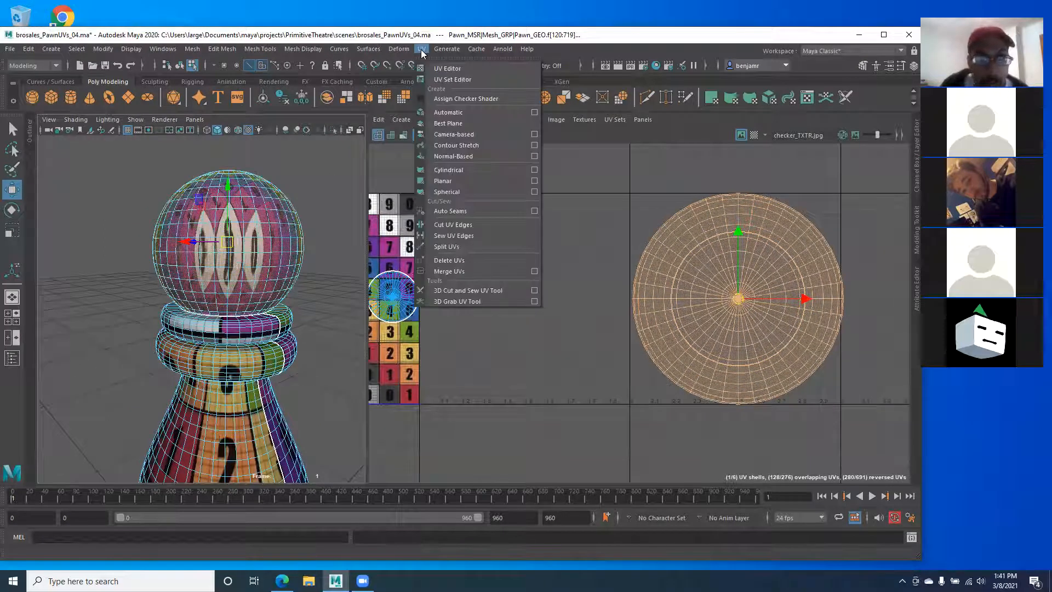
left_click(456, 191)
middle_click_drag(569, 297, 809, 336, "alt")
right_click_drag(808, 335, 651, 279, "alt")
middle_click_drag(478, 278, 491, 269, "alt")
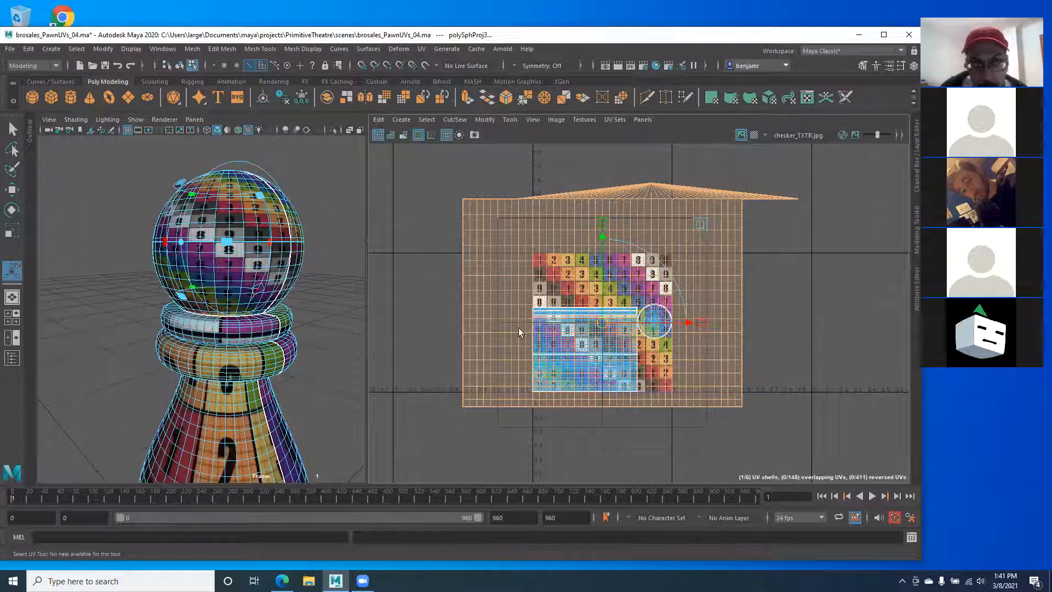
left_click_drag(237, 295, 212, 347, "alt")
right_click_drag(212, 346, 203, 323, "alt")
left_click_drag(204, 323, 196, 263, "alt")
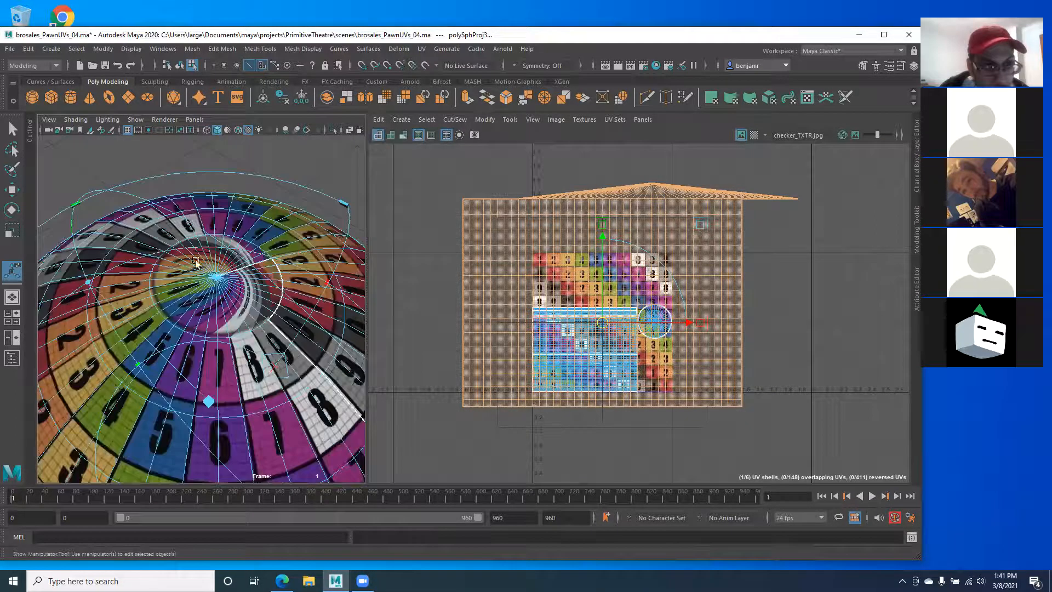
key("f")
middle_click_drag(492, 347, 483, 323, "alt")
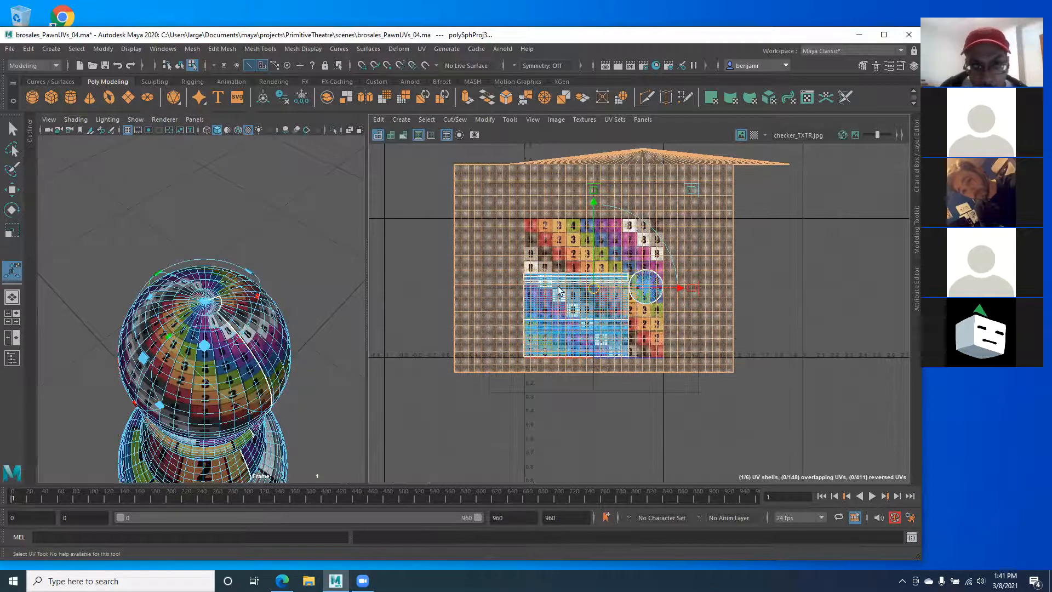
Step: Scale, raise and stretch the sphere's UV shell, then undo those edits
key("r")
left_click_drag(626, 261, 583, 279)
scroll(583, 279, "up", 5)
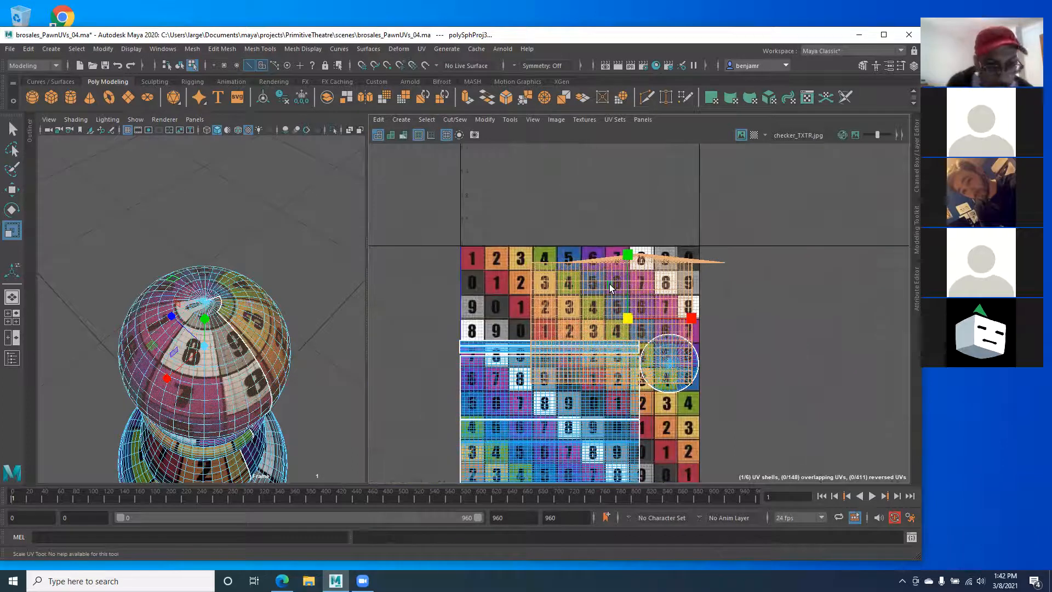
key("w")
left_click_drag(624, 251, 626, 234)
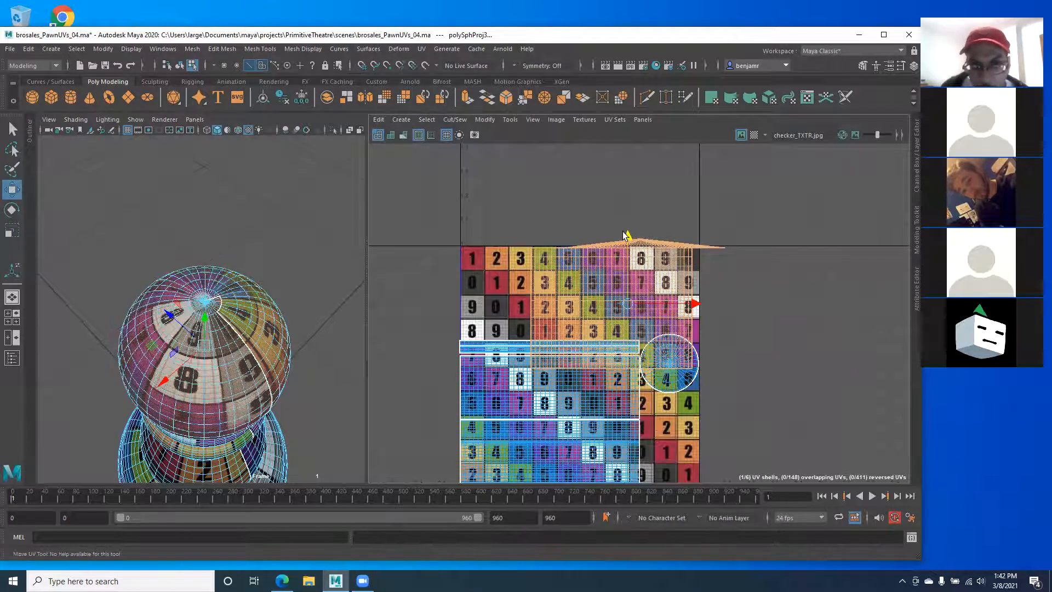
key("r")
mouse_move(686, 305)
left_mouse_down()
mouse_move(722, 301)
mouse_move(671, 311)
left_mouse_up()
key("w")
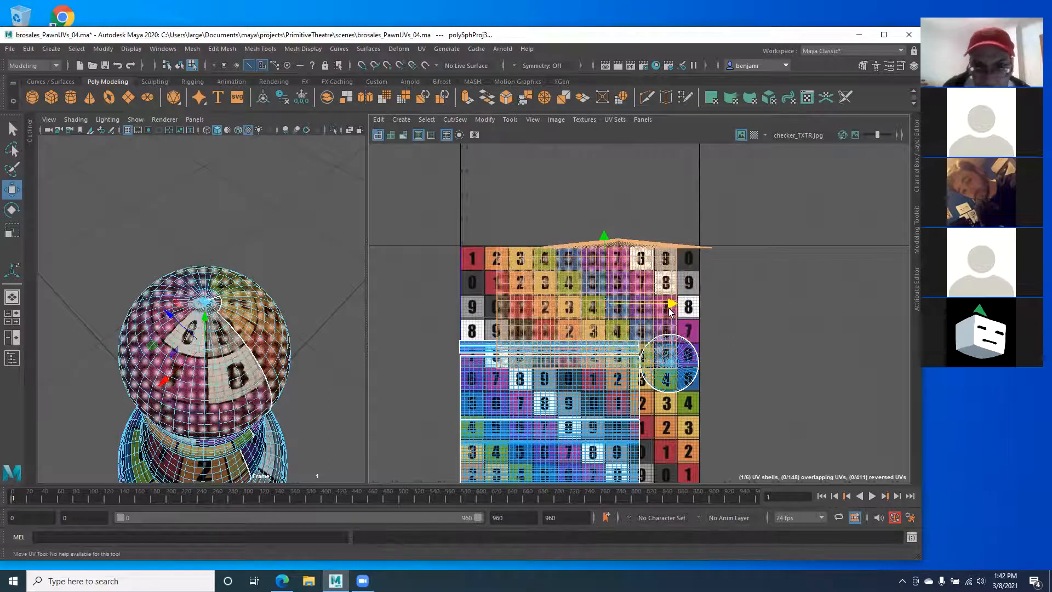
key("ctrl+z")
key("ctrl+z")
key("ctrl+z")
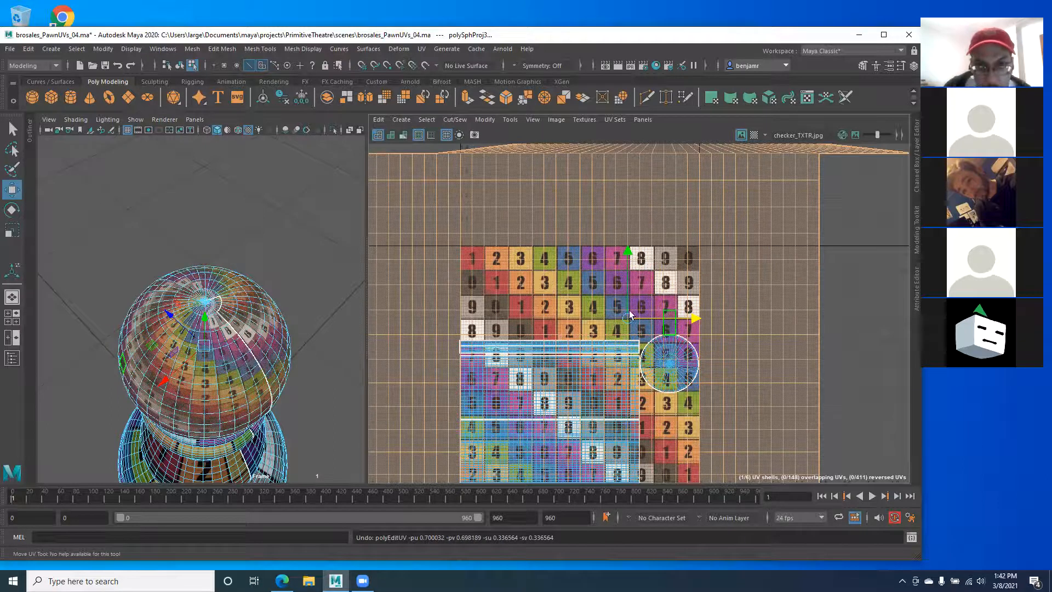
Step: Shrink the sphere's UV shell uniformly onto the checker tile and inspect the head's seam
scroll(630, 317, "down", 2)
key("r")
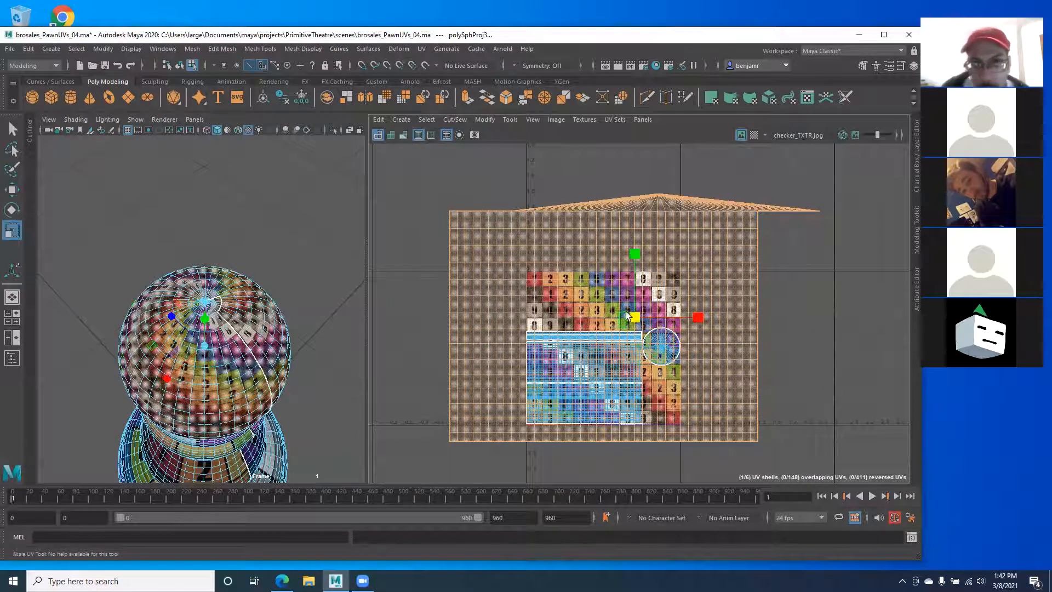
middle_click_drag(524, 295, 546, 300, "alt")
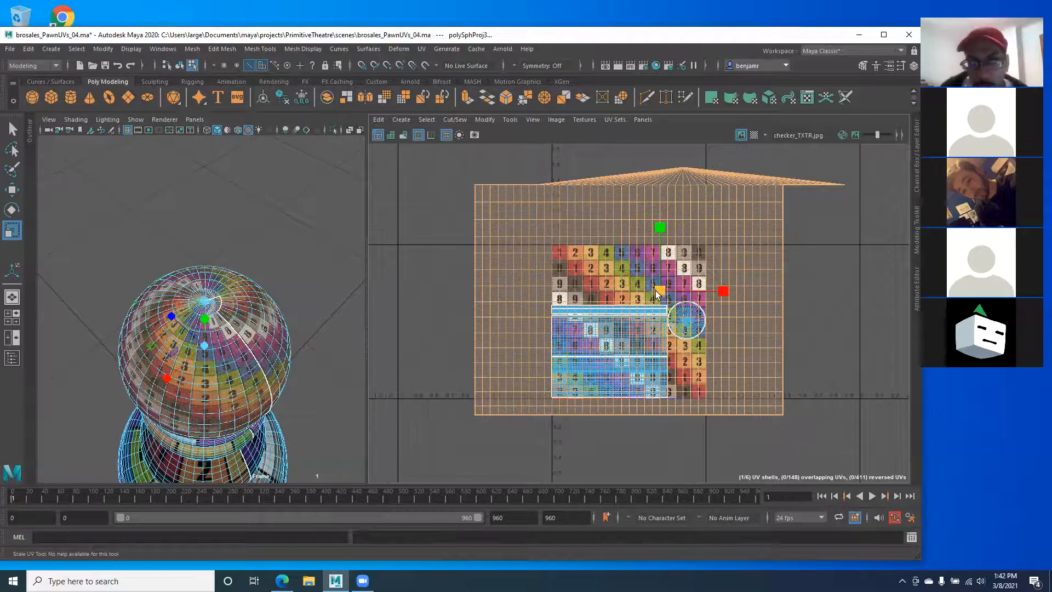
left_click_drag(660, 290, 621, 291)
left_click_drag(189, 371, 437, 353, "alt")
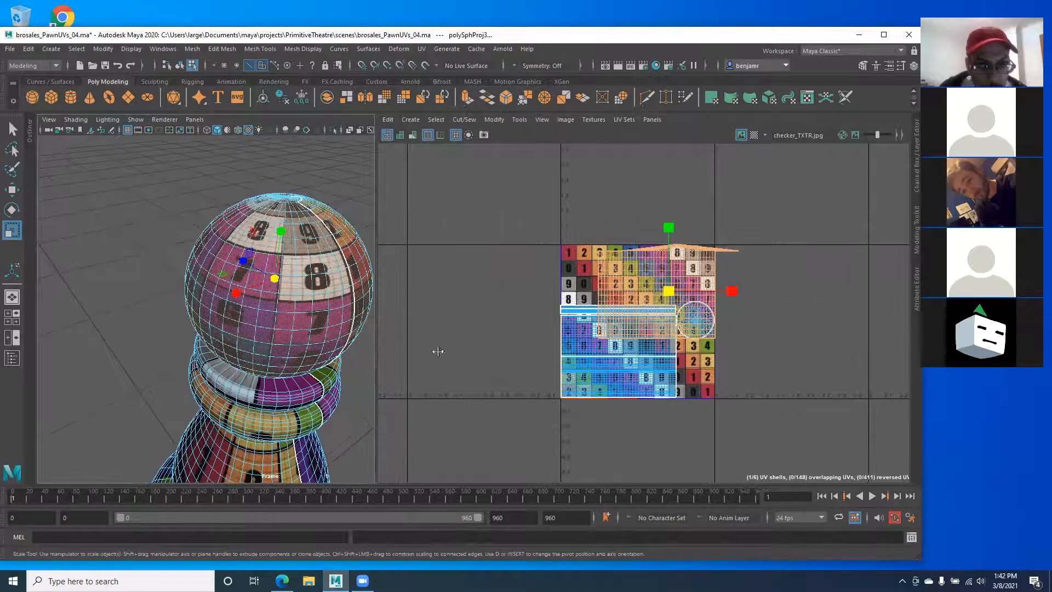
left_click_drag(238, 351, 324, 215, "alt")
left_click_drag(230, 345, 242, 259, "alt")
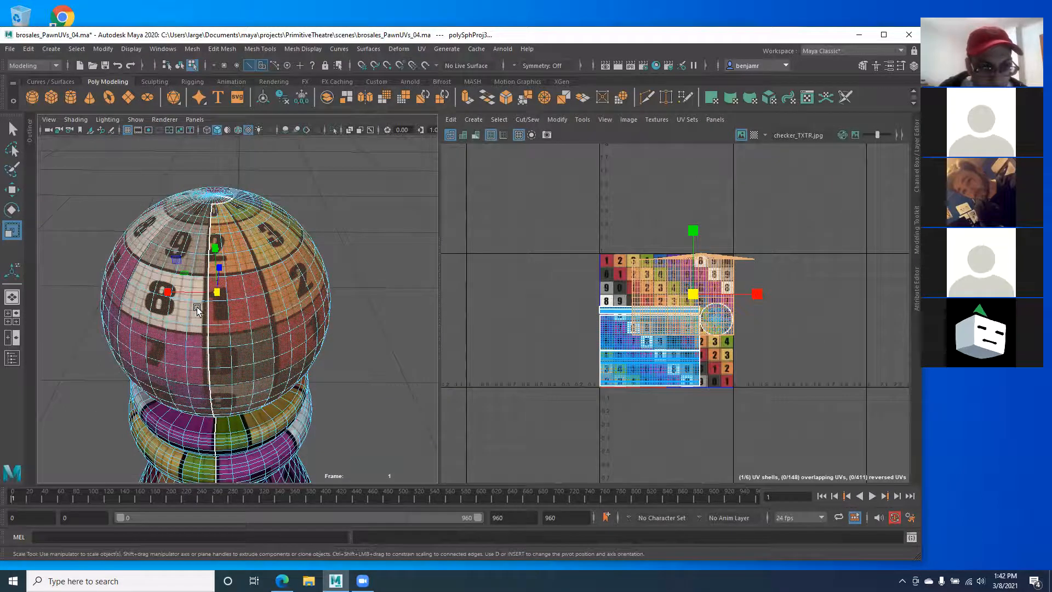
Step: Scale the head sphere's UV shell up uniformly from its centre handle
left_click_drag(196, 300, 197, 307, "alt")
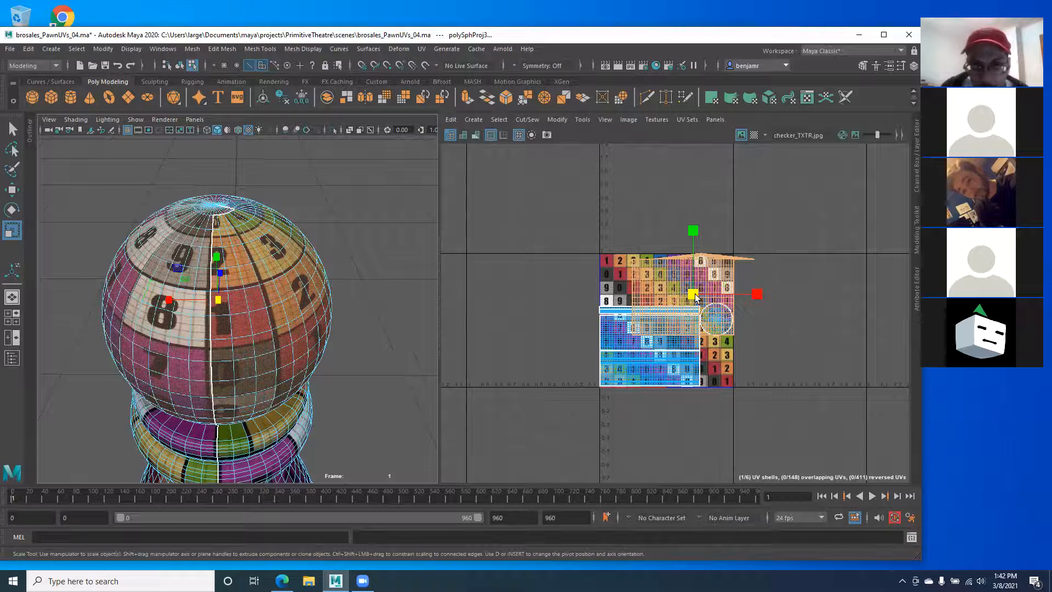
left_click_drag(693, 295, 635, 313)
left_click_drag(212, 317, 144, 299, "alt")
mouse_move(226, 356)
right_mouse_down("alt")
mouse_move(158, 334)
mouse_move(231, 368)
right_mouse_up("alt")
left_click_drag(231, 368, 187, 375, "alt")
middle_click_drag(148, 341, 300, 393, "alt")
left_click_drag(707, 294, 864, 321)
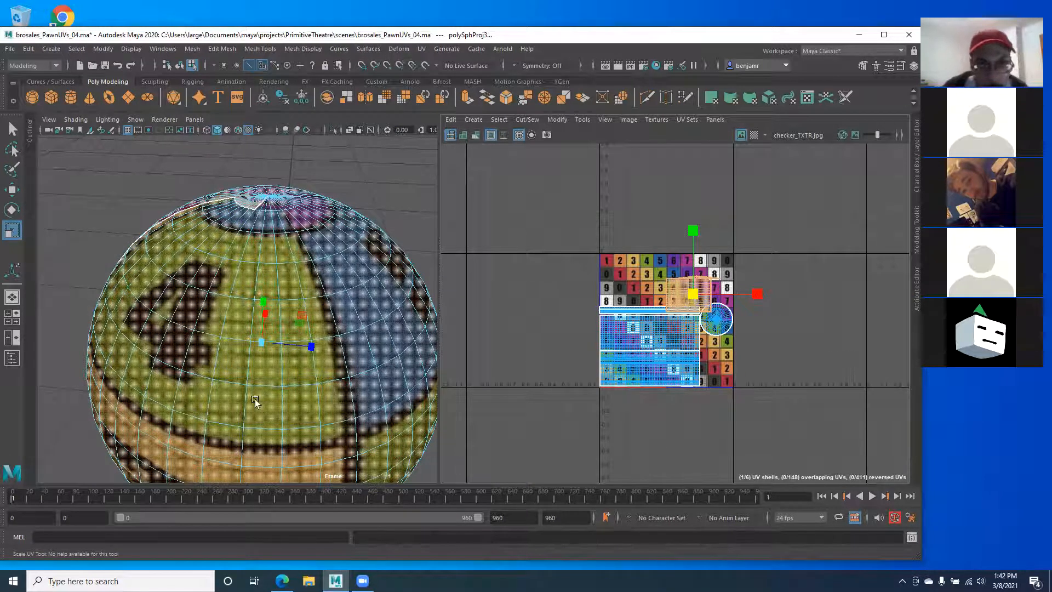
scroll(266, 394, "up", 3)
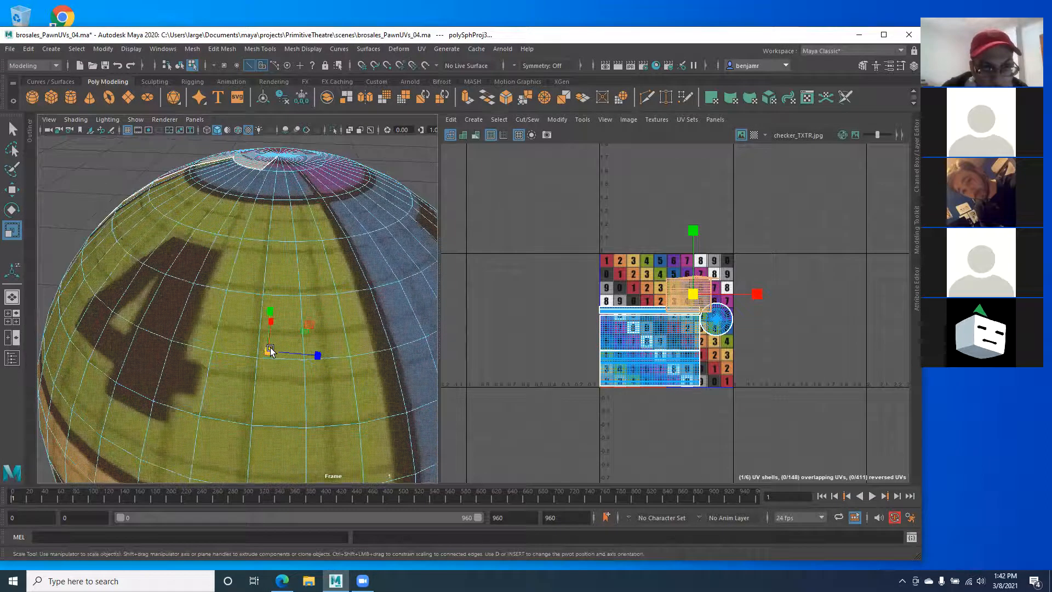
left_click_drag(140, 302, 241, 343, "alt")
middle_click_drag(241, 343, 230, 345, "alt")
right_click_drag(230, 345, 172, 321, "alt")
left_click_drag(172, 321, 154, 318, "alt")
middle_click_drag(628, 324, 607, 325, "alt")
scroll(608, 326, "up", 5)
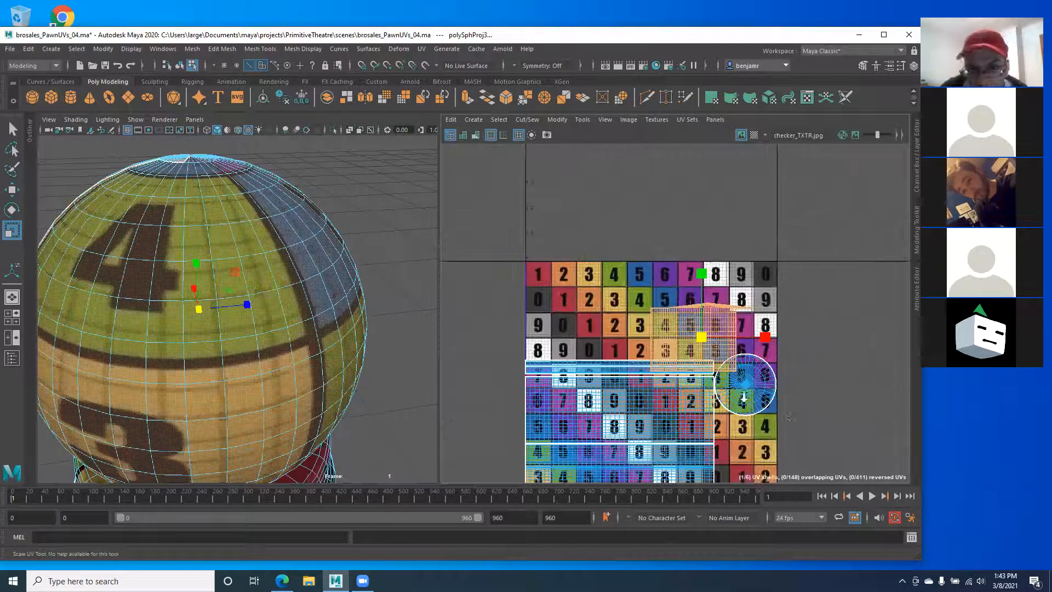
Step: Move the UV shell up and to the left over the upper checker tiles
key("w")
left_click_drag(704, 328, 649, 289)
left_click_drag(228, 301, 227, 318, "alt")
Step: Zoom in and marquee-select the sphere's top cap faces f[760:799]
scroll(673, 236, "up", 4)
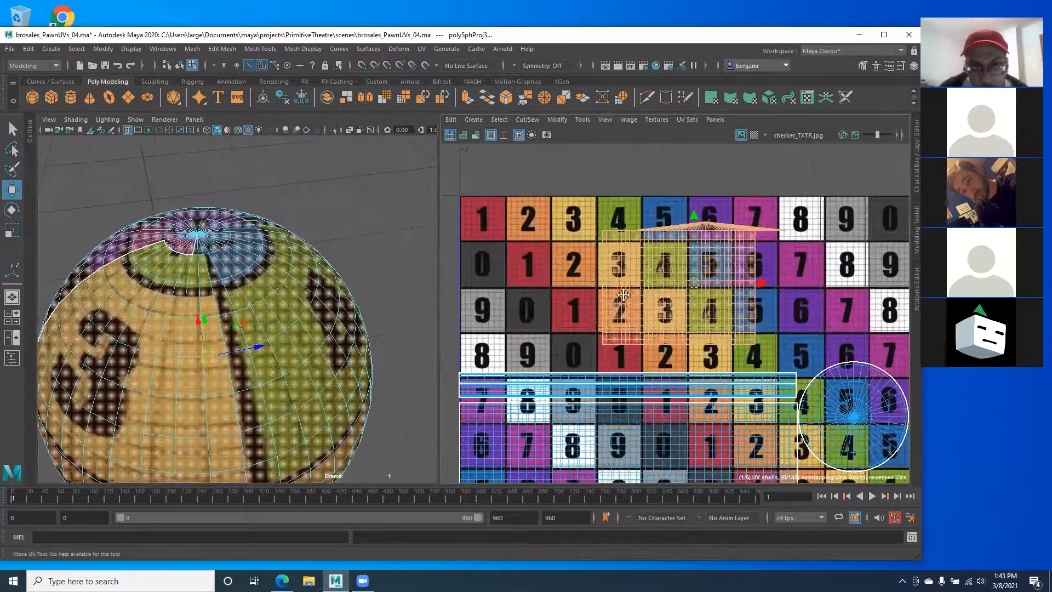
scroll(625, 277, "up", 4)
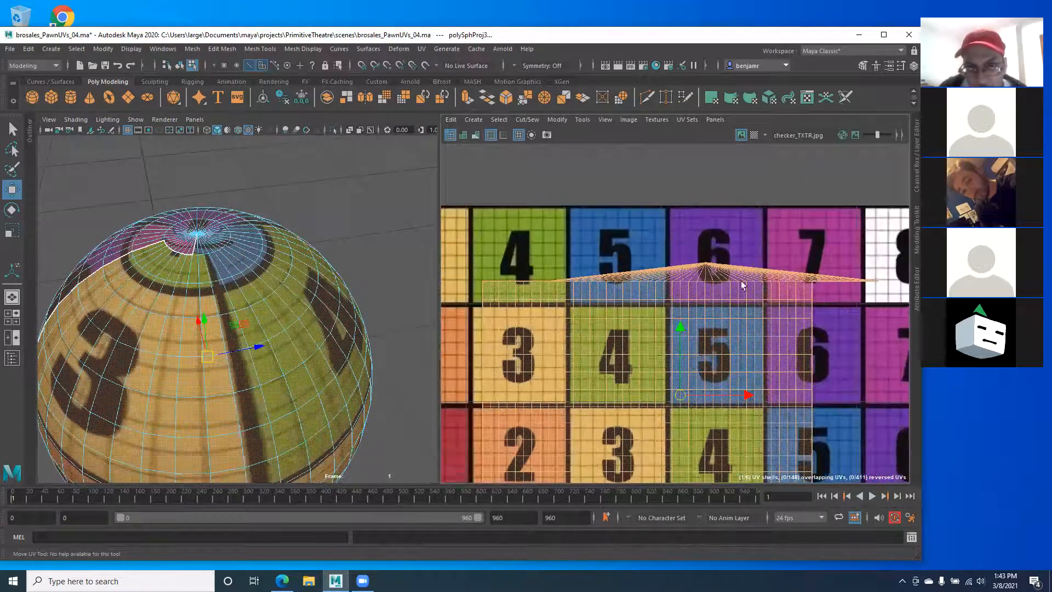
left_click_drag(671, 235, 782, 268)
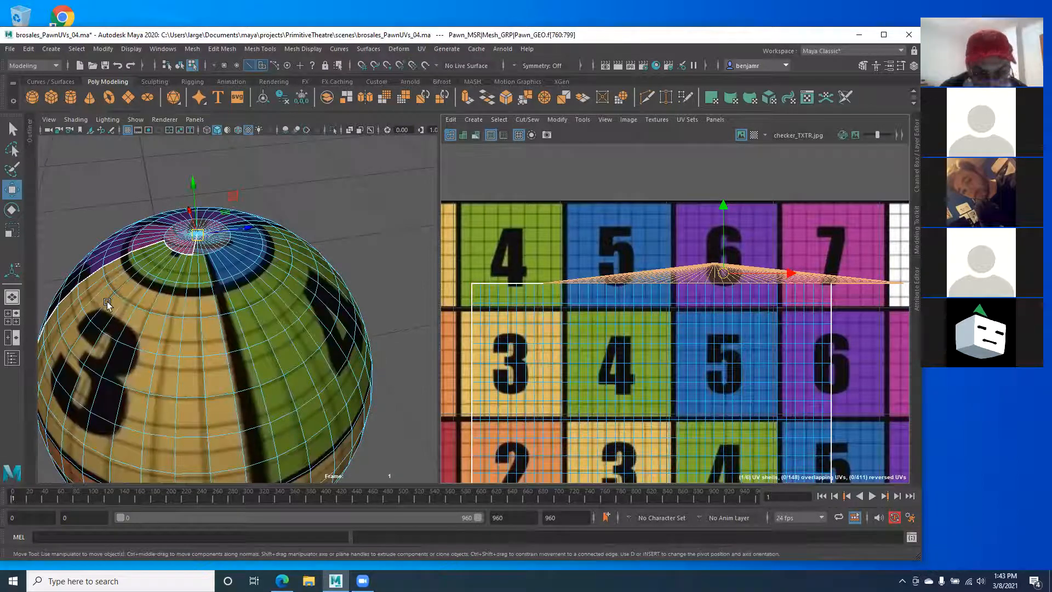
Step: Open the Layer Editor, hide REF_CONs_lyr and make Pawn_CONs_lyr visible
left_click_drag(107, 303, 132, 317, "alt")
right_click_drag(132, 317, 165, 324, "alt")
left_click_drag(165, 325, 216, 345, "alt")
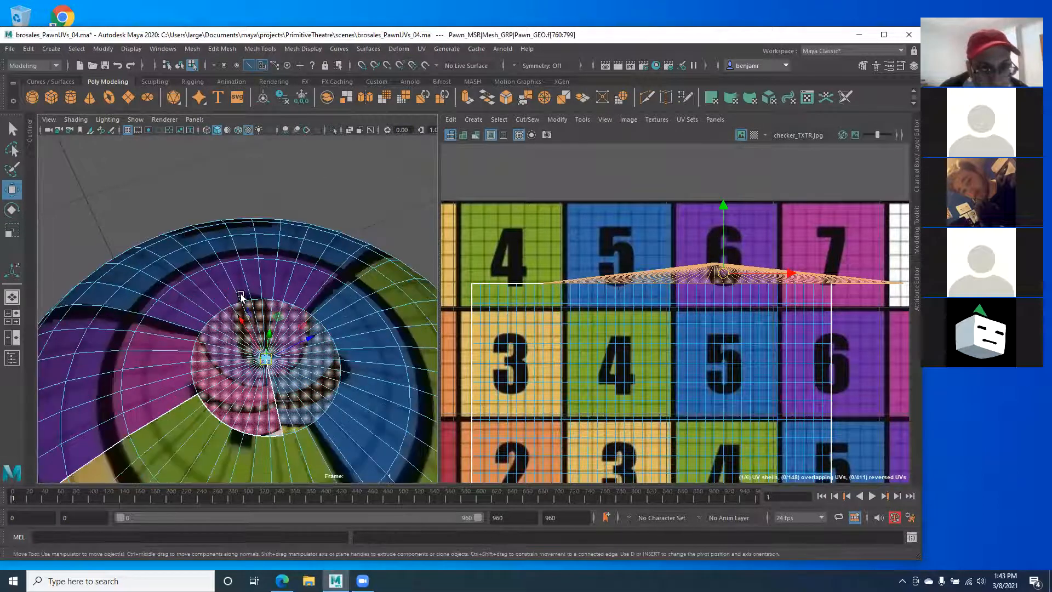
left_click_drag(241, 297, 254, 276, "alt")
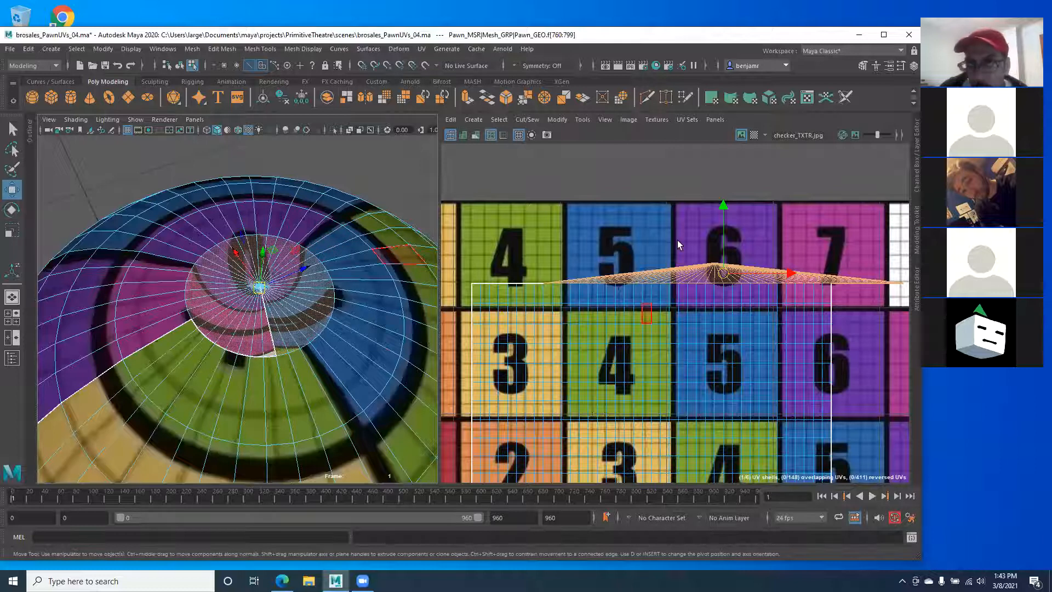
left_click(911, 175)
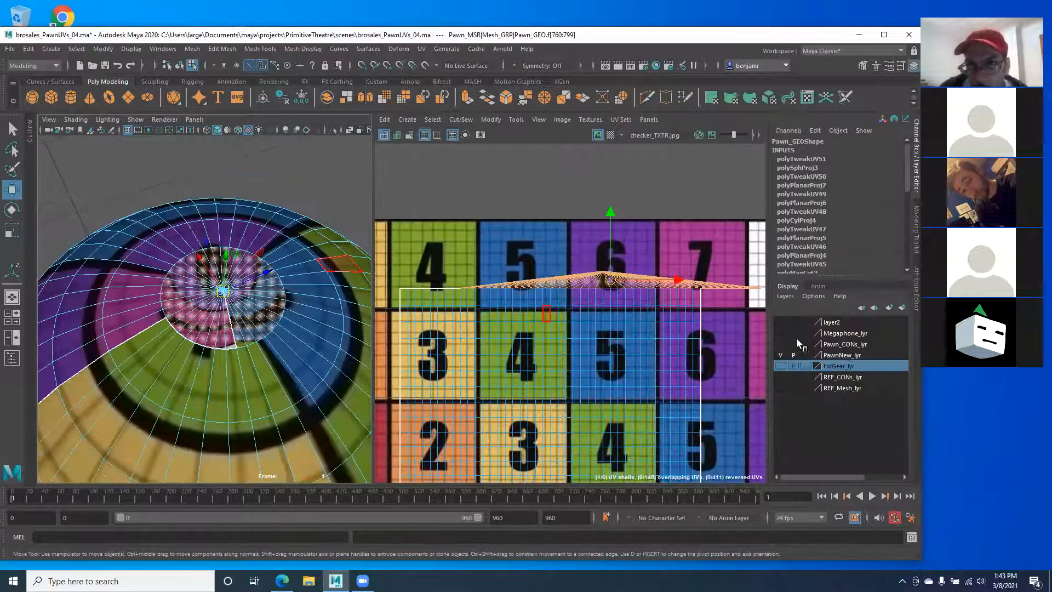
left_click(779, 377)
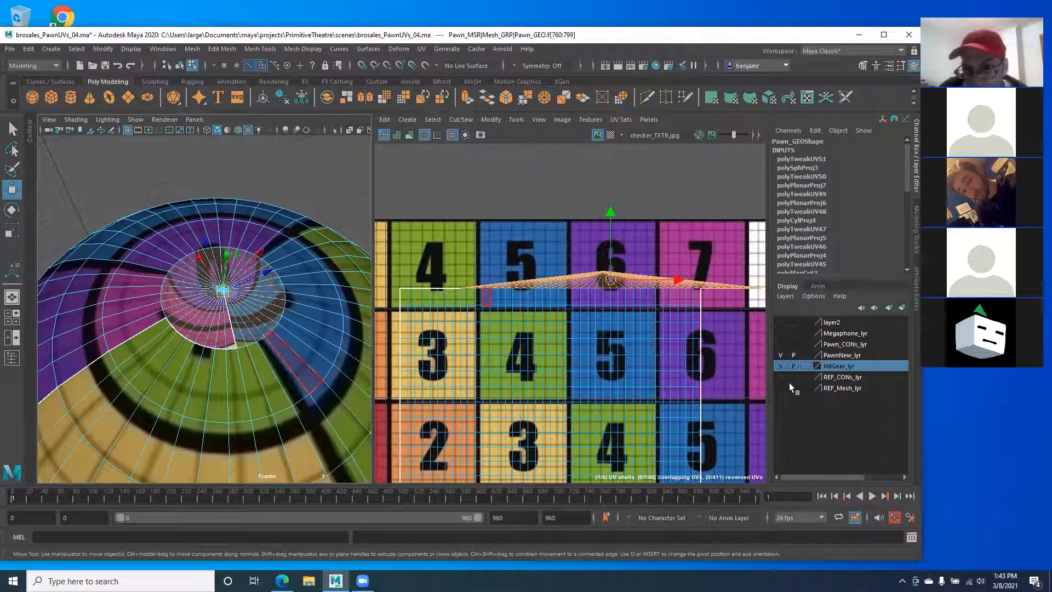
left_click(778, 344)
Step: Hide the HdGear_lyr layer and look straight down at the head's top cap
right_click_drag(293, 337, 181, 348, "alt")
left_click_drag(180, 348, 144, 214, "alt")
right_click_drag(270, 352, 348, 358, "alt")
left_click_drag(280, 372, 131, 387, "alt")
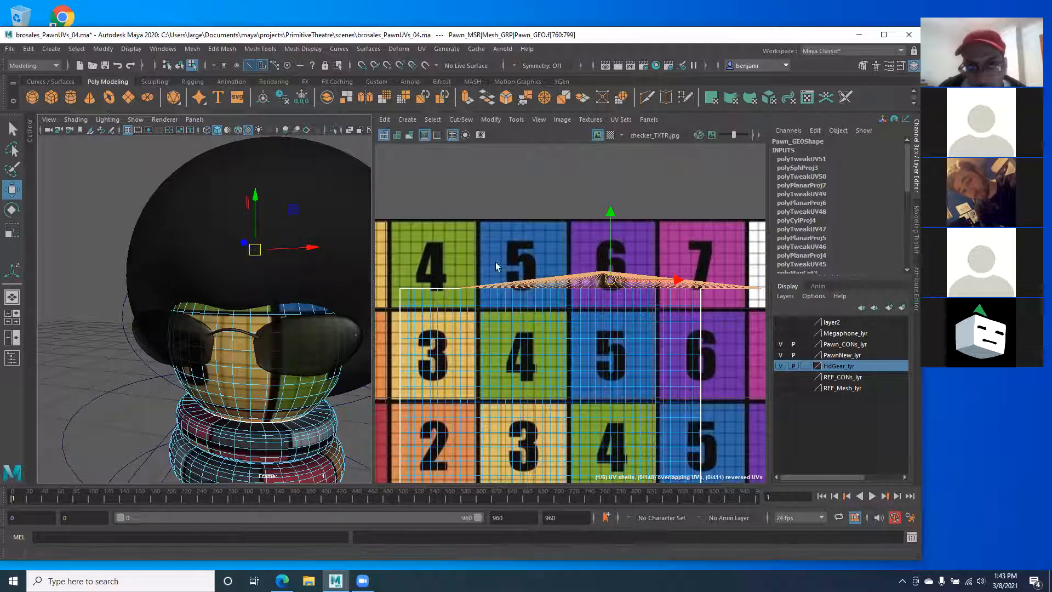
left_click(780, 366)
left_click_drag(208, 386, 169, 353, "alt")
right_click_drag(169, 352, 233, 386, "alt")
left_click_drag(224, 341, 225, 374, "alt")
right_click_drag(620, 342, 583, 332, "alt")
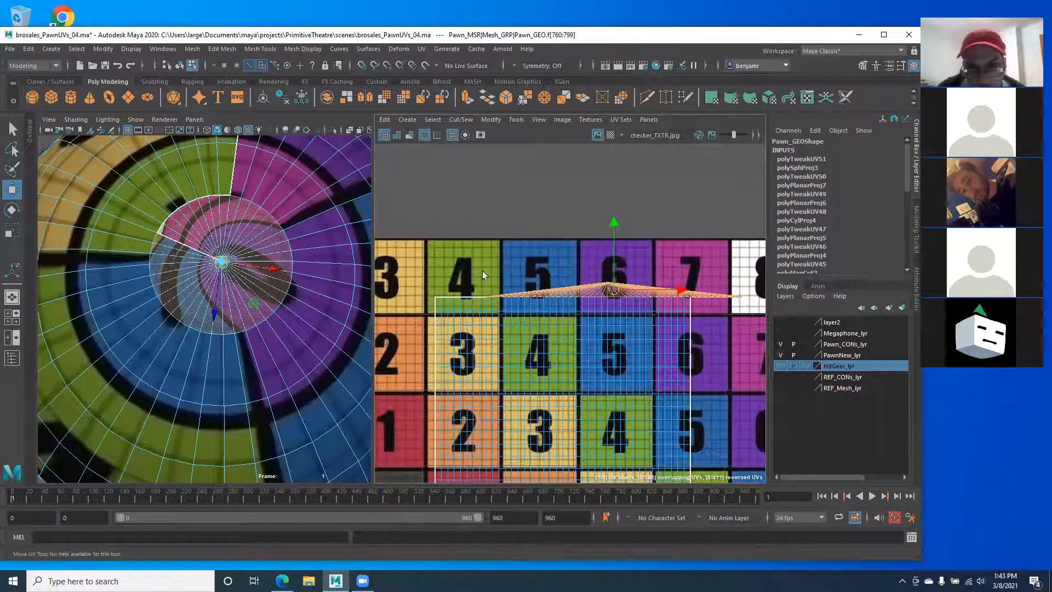
mouse_move(210, 278)
right_mouse_down("alt")
mouse_move(230, 290)
mouse_move(196, 279)
right_mouse_up("alt")
Step: Switch the left panel to top view and project the cap's UVs from the camera
key("space")
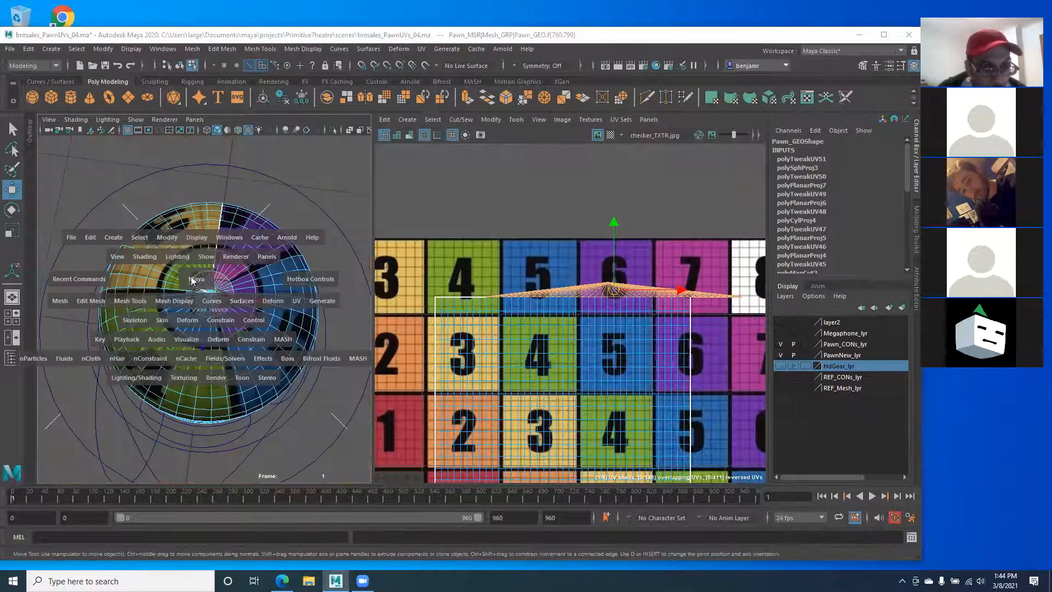
left_click(139, 280)
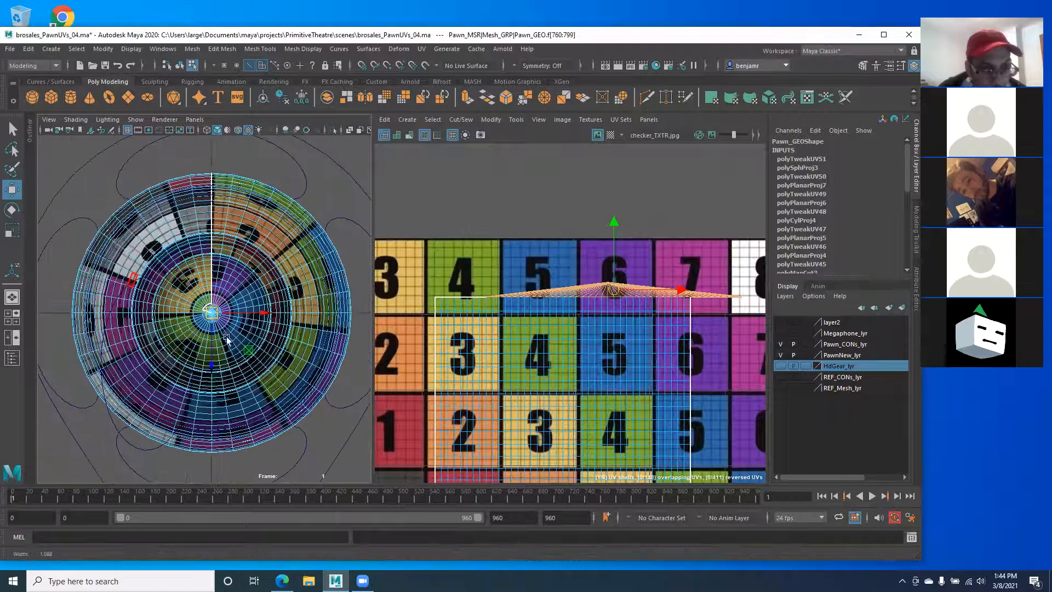
right_click_drag(255, 348, 309, 359, "alt")
right_click_drag(131, 301, 328, 203, "alt")
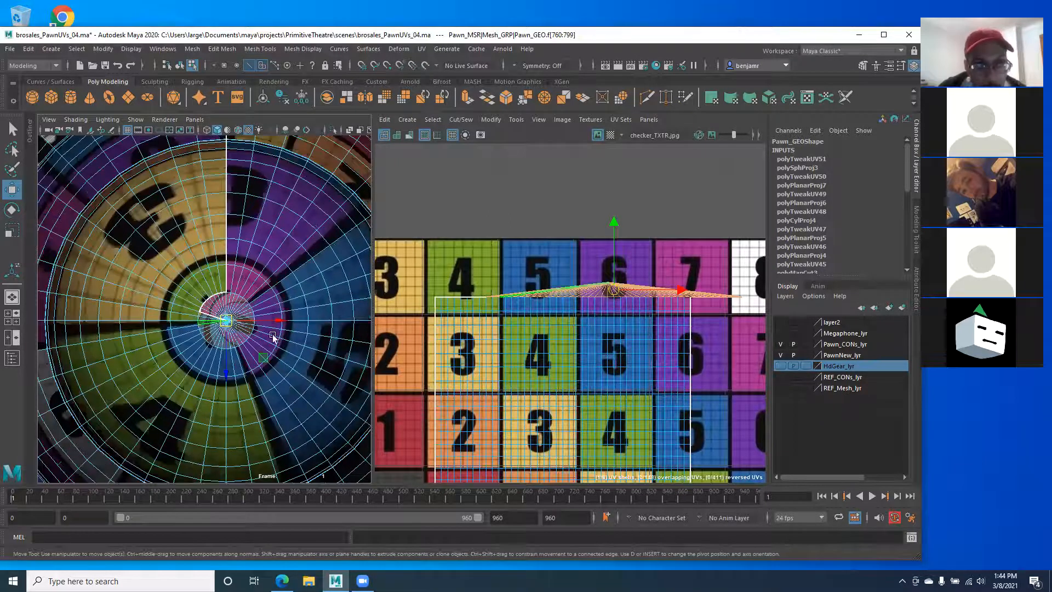
scroll(193, 318, "up", 3)
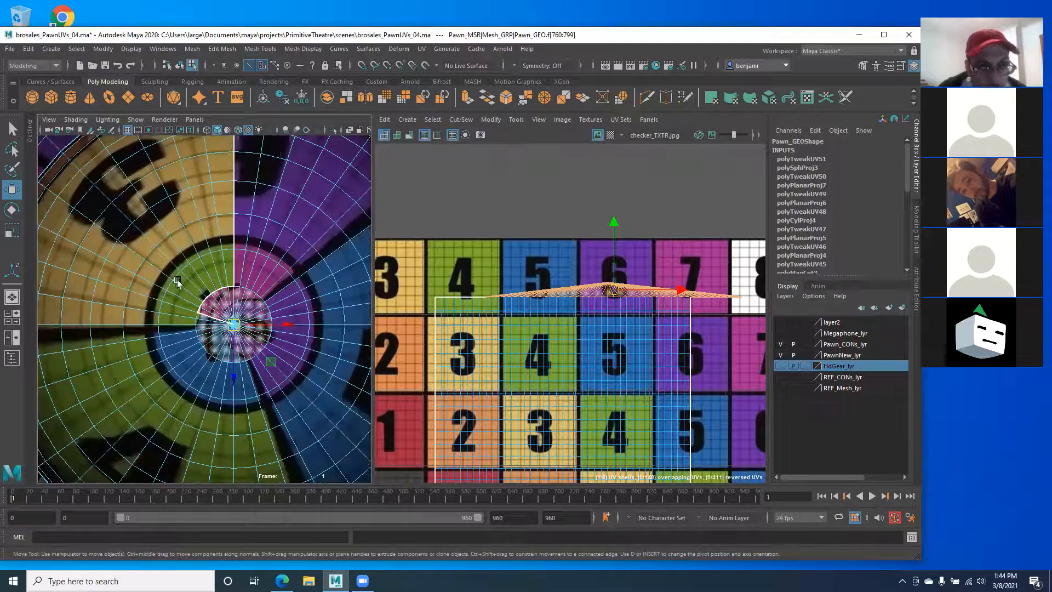
left_click(423, 50)
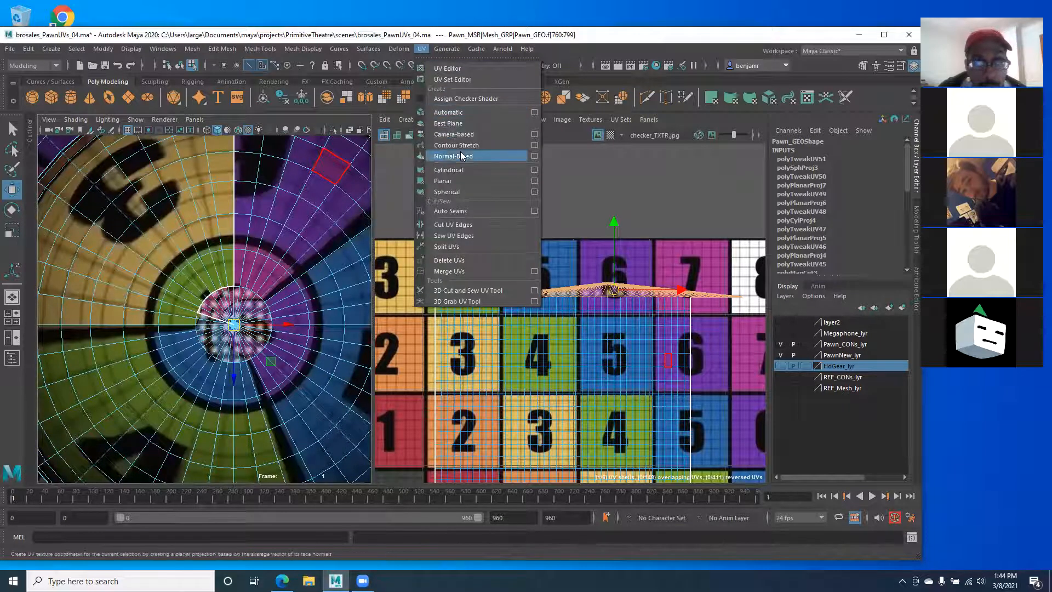
left_click(459, 134)
Step: Shrink the circular cap UV shell with the Scale tool
scroll(465, 254, "down", 3)
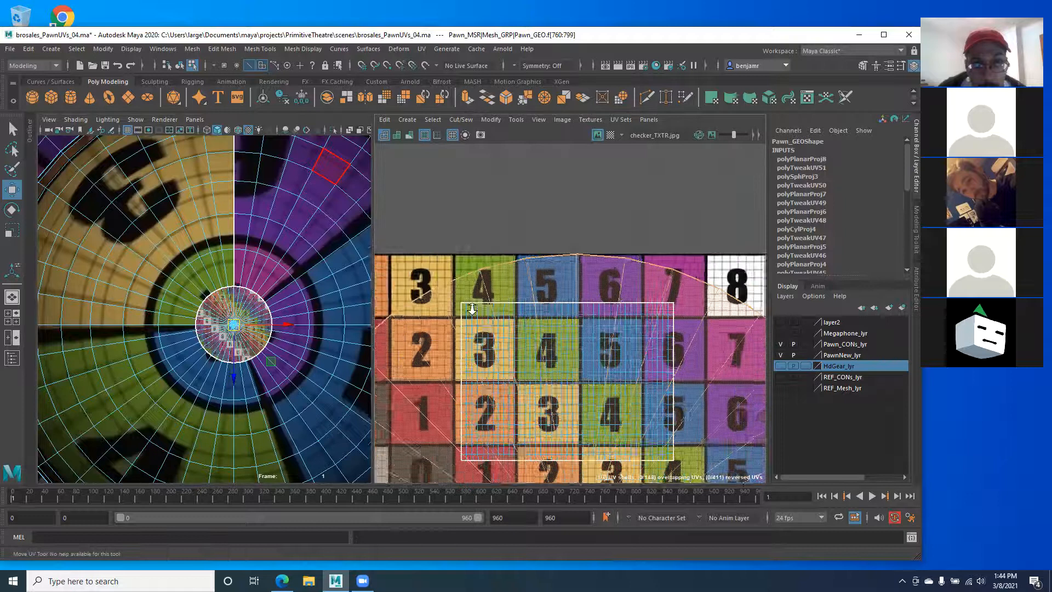
middle_click_drag(465, 254, 421, 148, "alt")
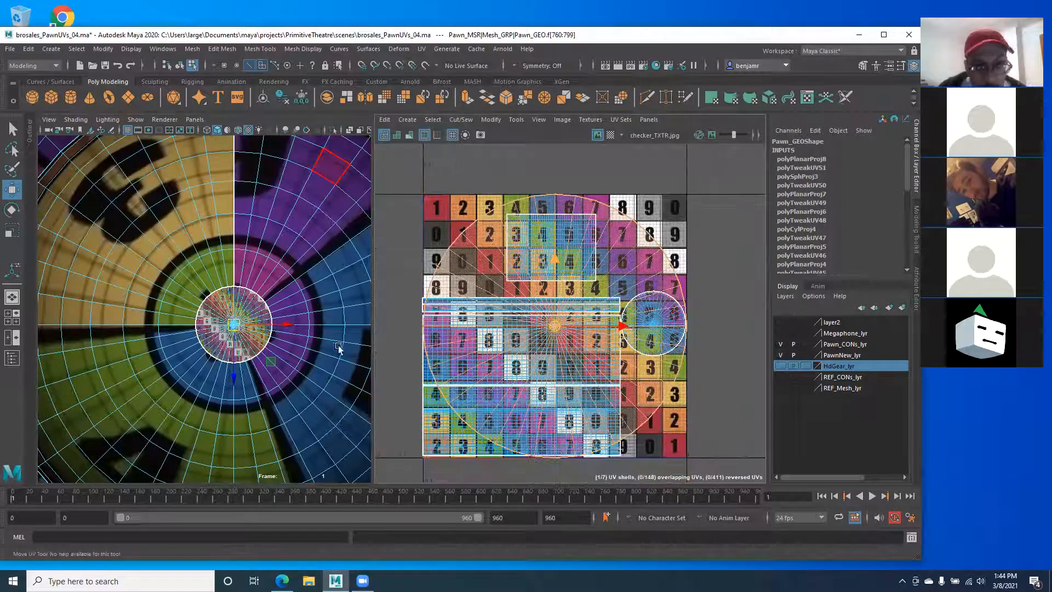
scroll(153, 365, "up", 5)
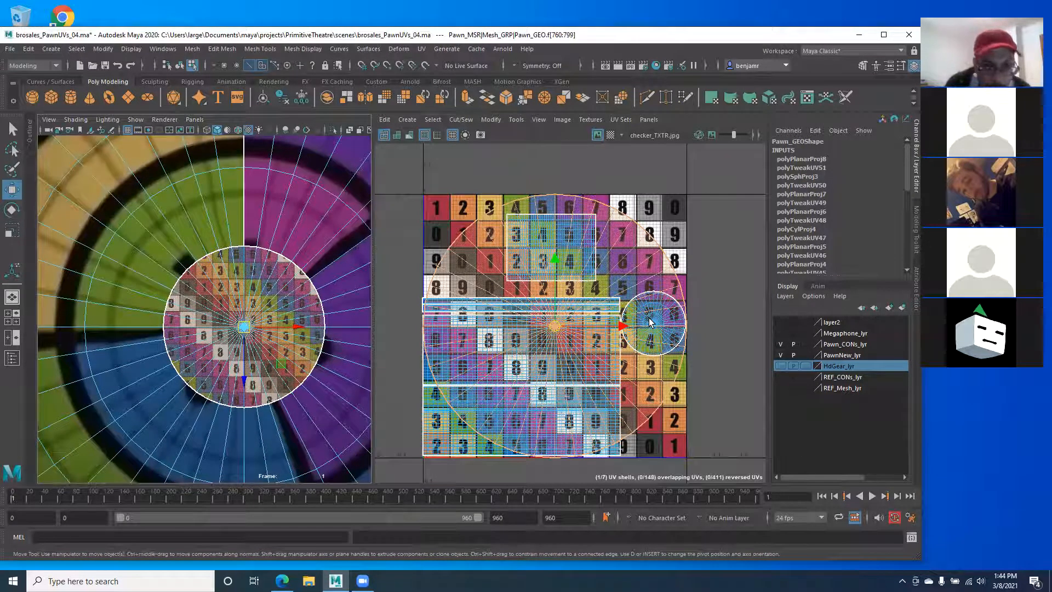
key("r")
left_click_drag(555, 326, 652, 397)
key("w")
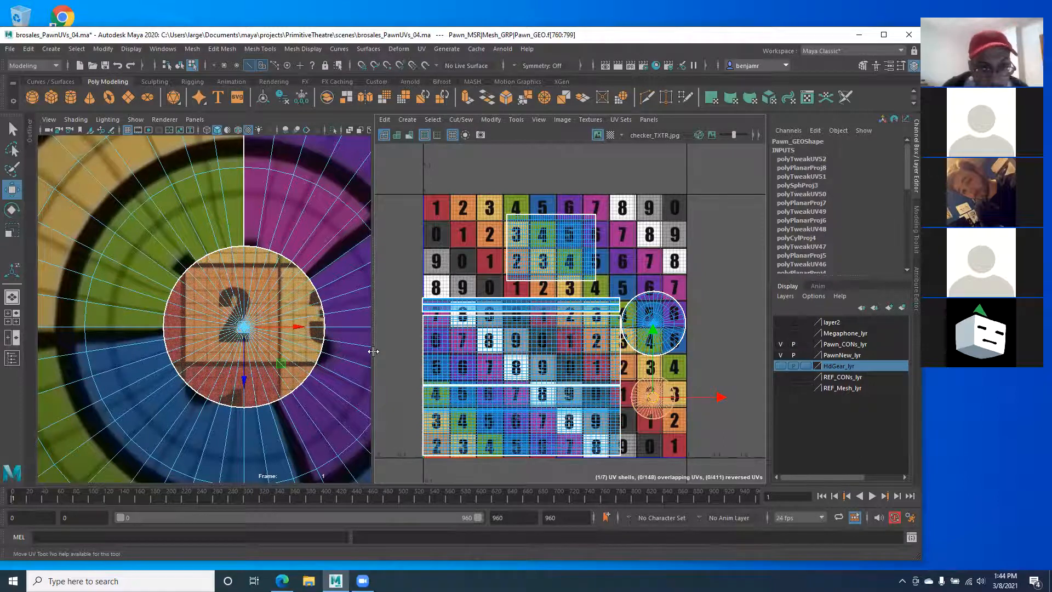
Step: Return to perspective and convert a head shell face selection to its UVs
scroll(250, 317, "down", 12)
scroll(240, 338, "up", 9)
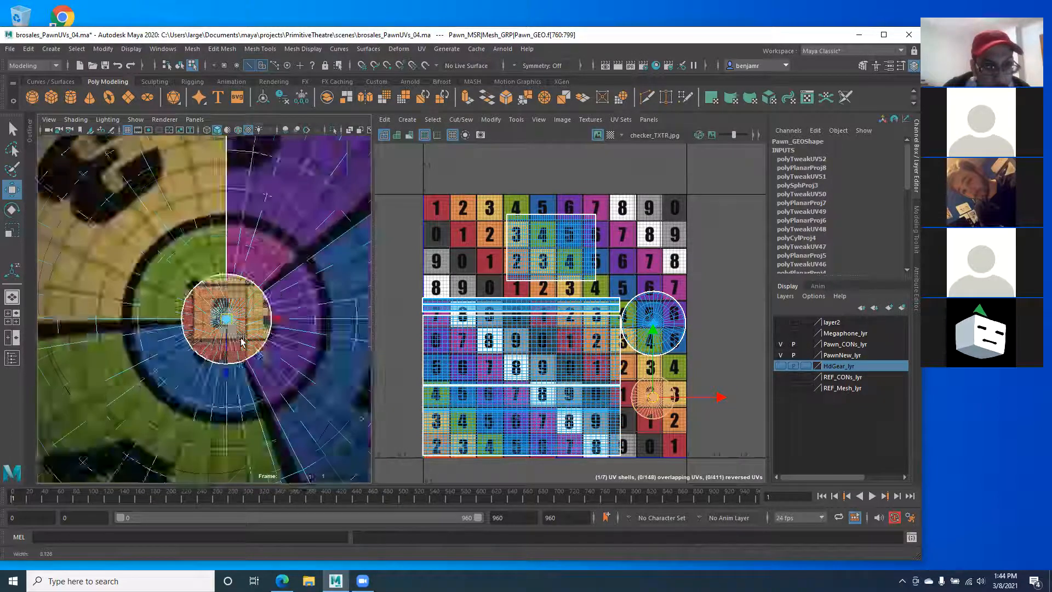
scroll(240, 337, "down", 6)
key("space")
left_click_drag(209, 306, 181, 247)
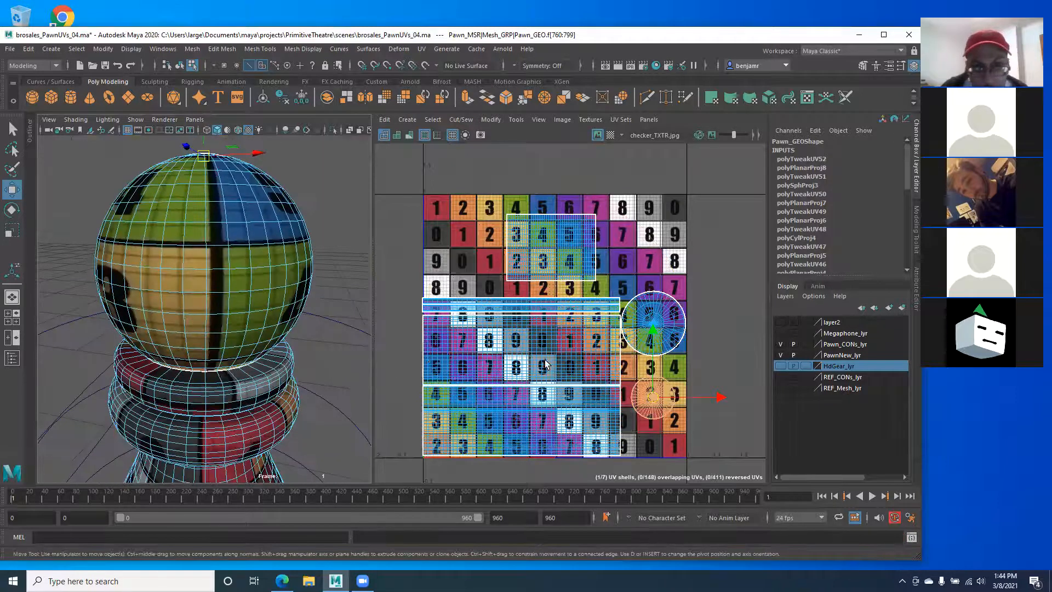
left_click(559, 267)
right_click_drag(548, 244, 591, 245)
Step: Stretch the head shell wider and shift it slightly right in a maximized UV Editor
scroll(558, 335, "up", 3)
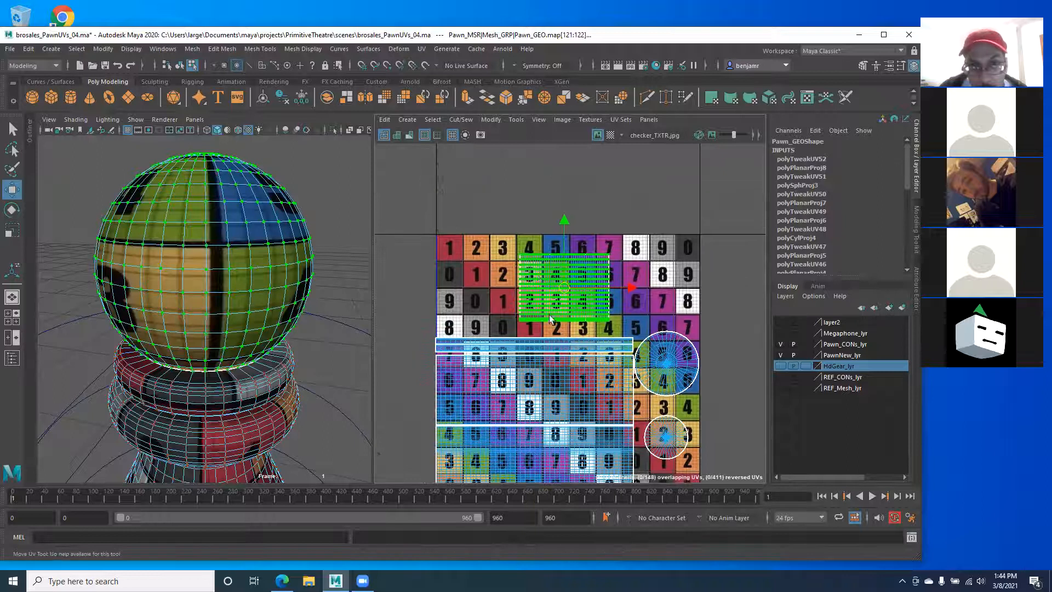
key("r")
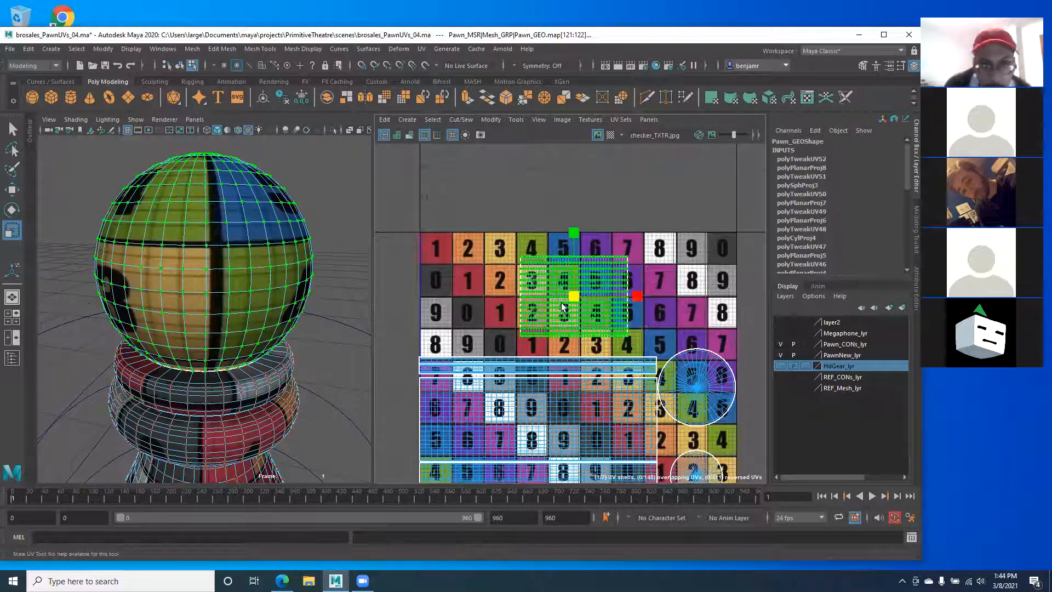
left_click_drag(641, 297, 762, 299)
key("space")
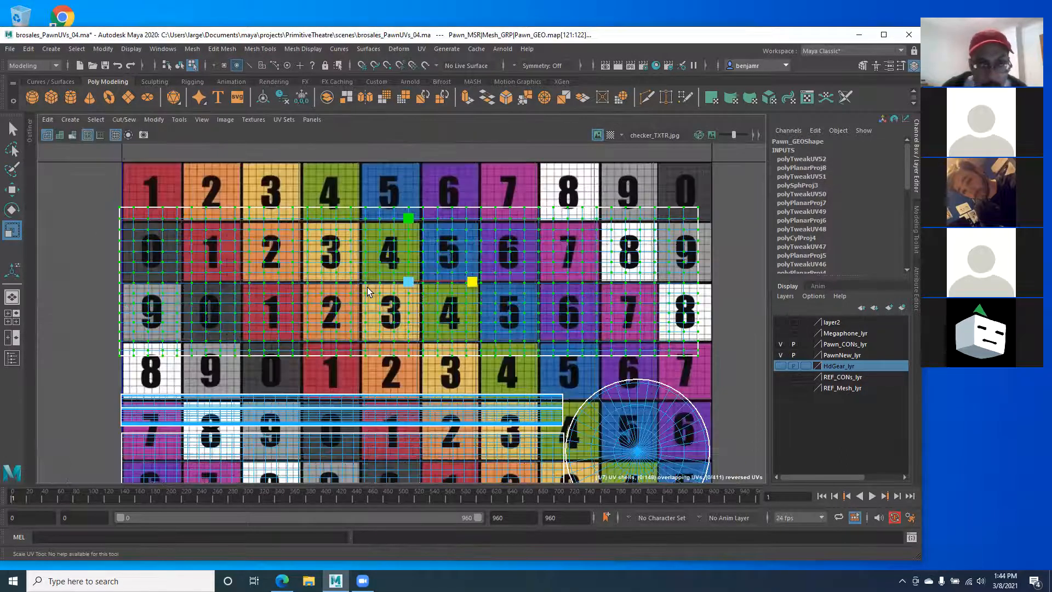
middle_click_drag(365, 286, 360, 312, "alt")
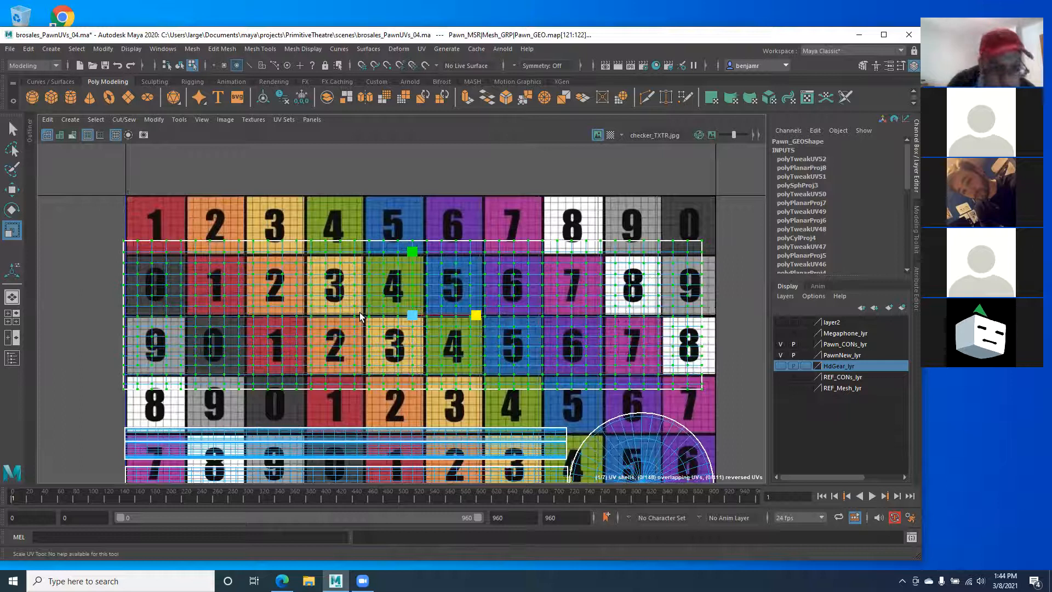
key("w")
left_click_drag(477, 316, 488, 317)
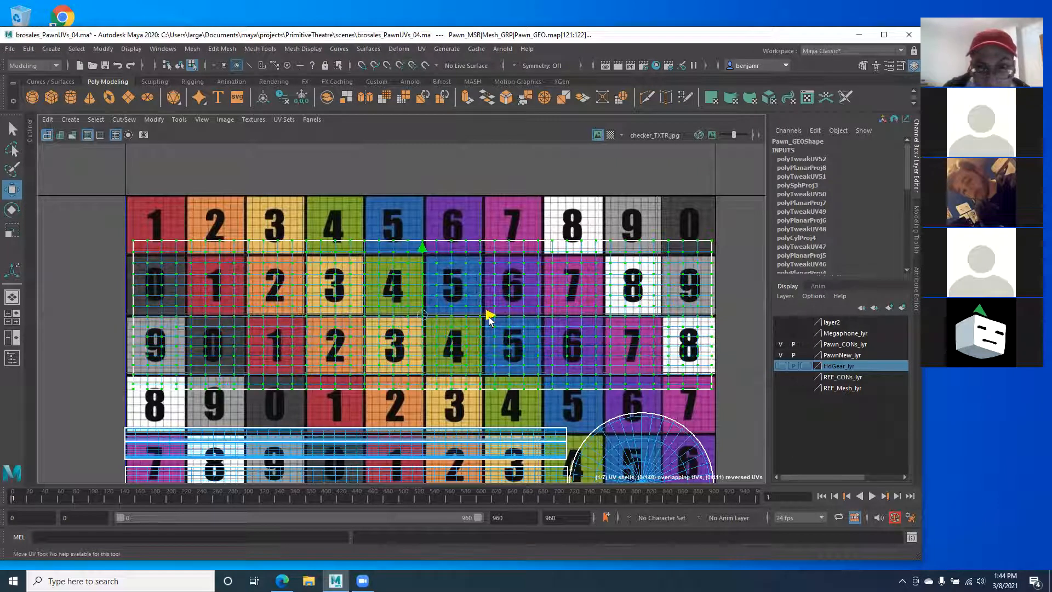
Step: Stretch the head shell taller, move it to the top edge and widen it fully
key("r")
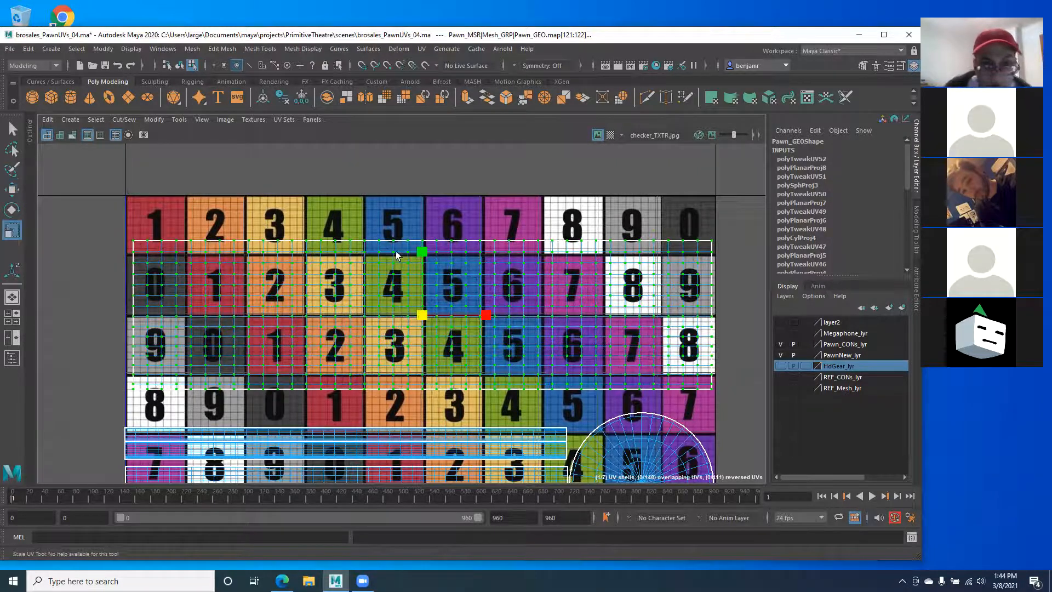
left_click_drag(422, 248, 422, 219)
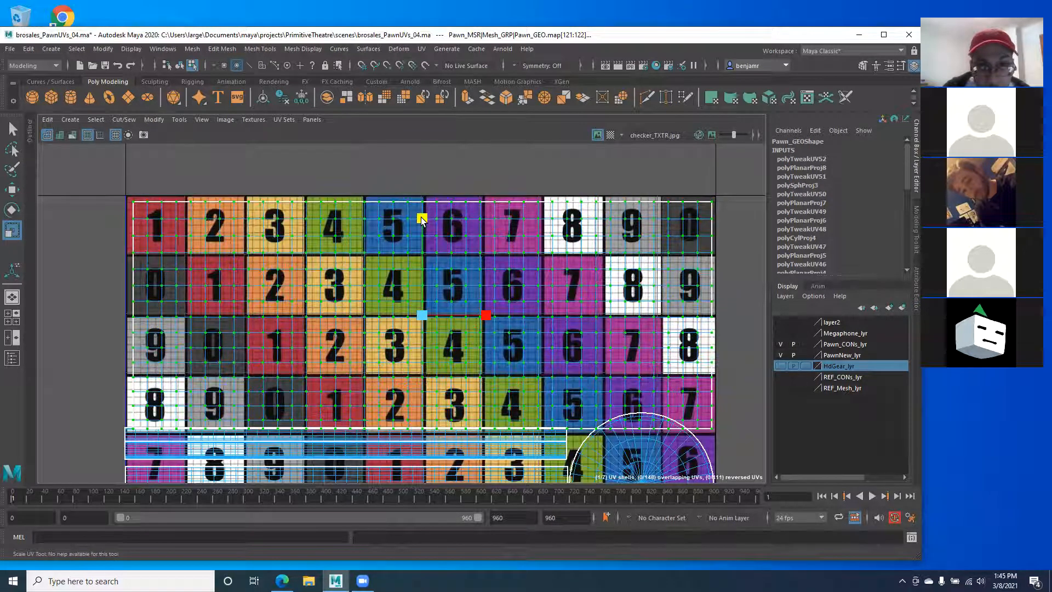
key("w")
left_click_drag(424, 250, 422, 245)
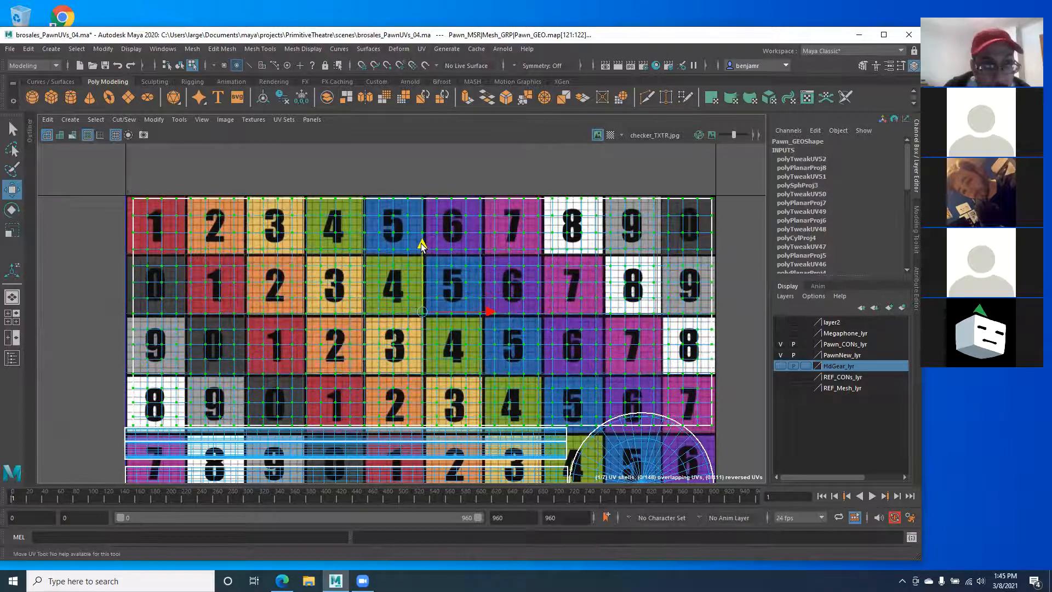
key("r")
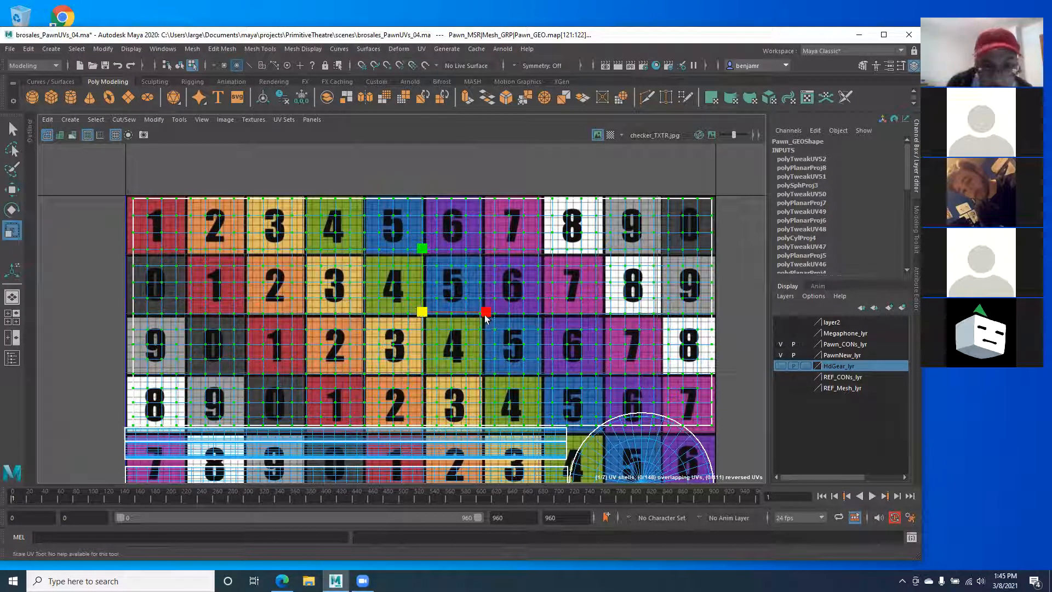
left_click_drag(485, 311, 486, 312)
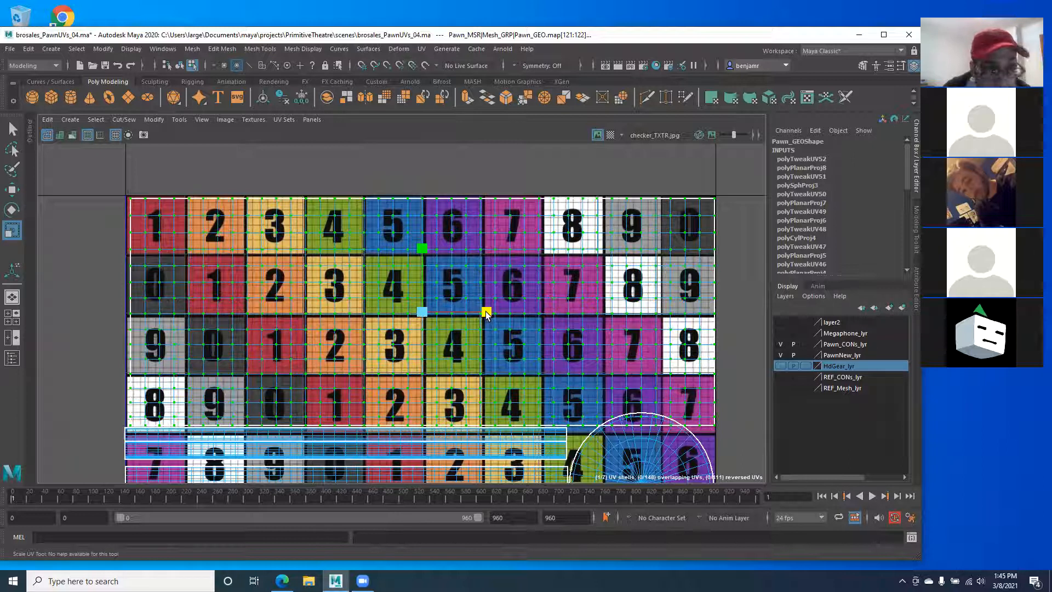
key("w")
left_click_drag(489, 311, 486, 312)
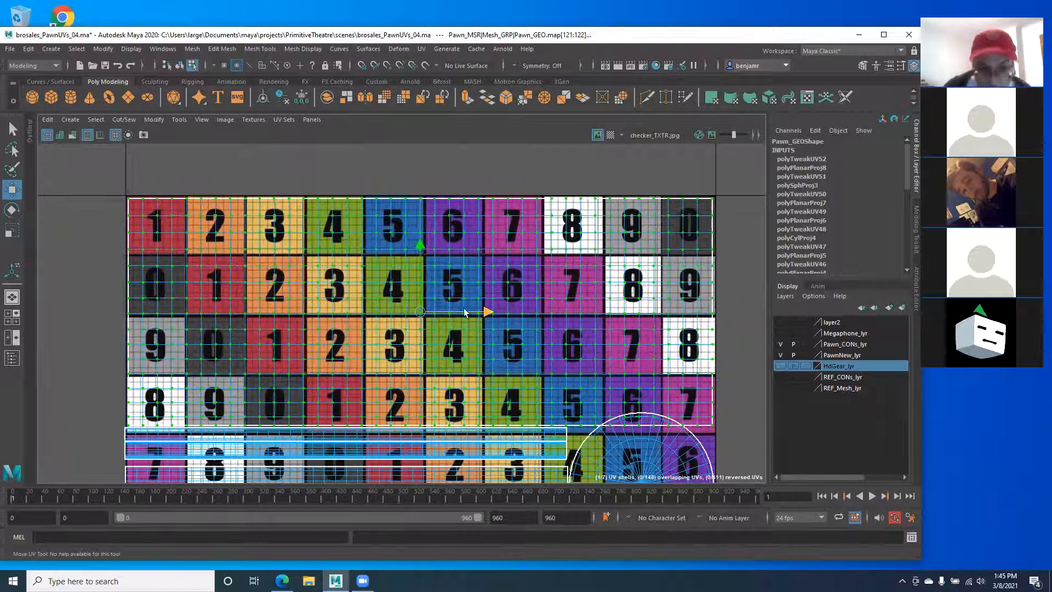
Step: Select the circular cap UV shell and reposition it down, then slightly up
middle_click_drag(521, 342, 486, 225, "alt")
middle_click_drag(377, 152, 347, 39, "alt")
scroll(591, 270, "down", 1)
left_click(592, 270)
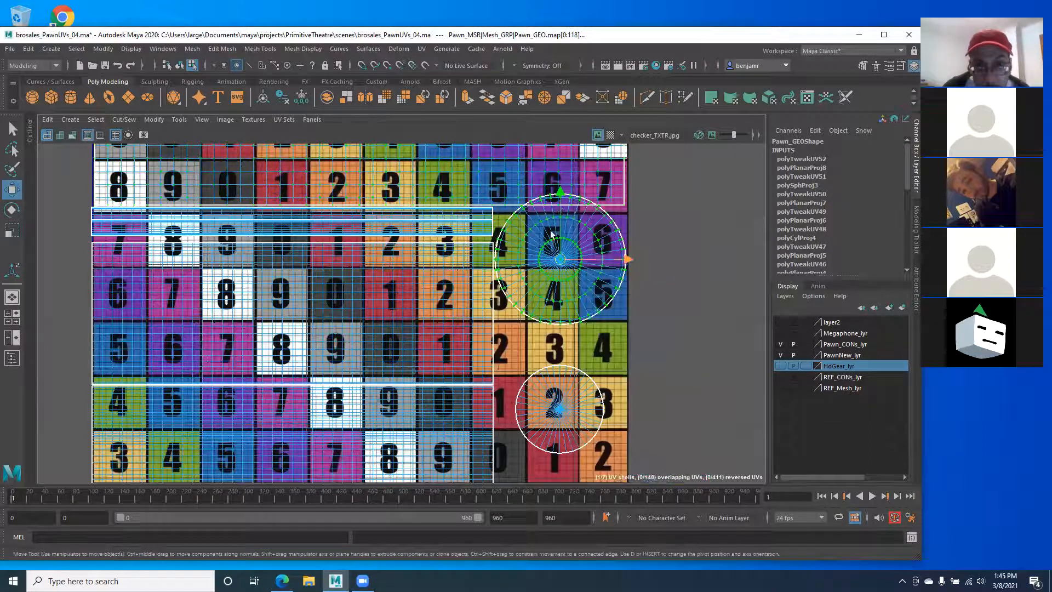
mouse_move(566, 195)
left_mouse_down()
mouse_move(567, 223)
mouse_move(562, 212)
left_mouse_up()
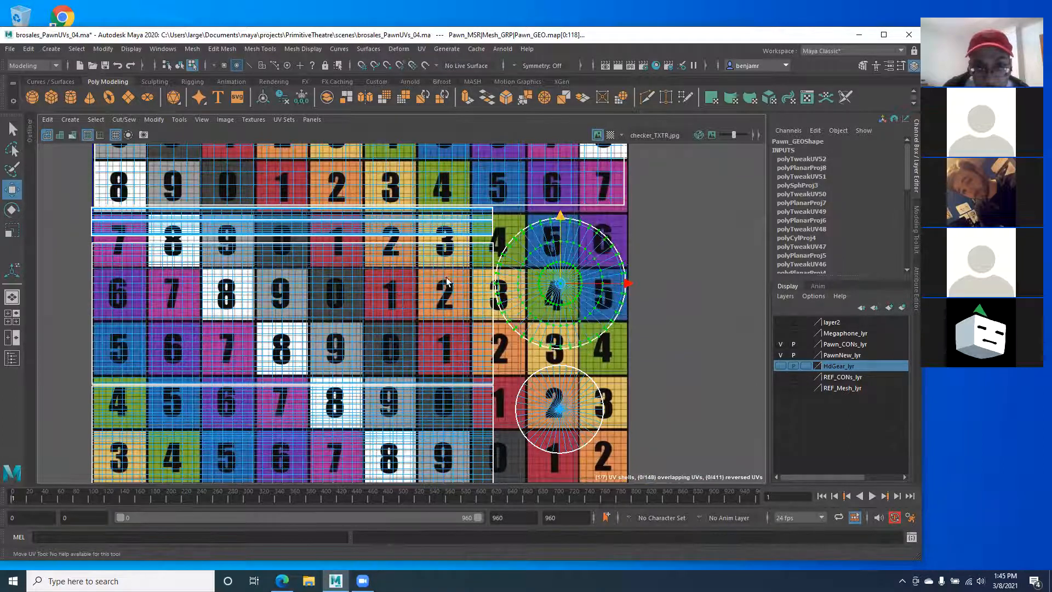
middle_click_drag(389, 281, 469, 322, "alt")
Step: Restore the side-by-side 3D and UV views, reframe the pawn, and clear the selection
key("space")
right_click_drag(191, 341, 119, 351, "alt")
middle_click_drag(160, 377, 174, 308, "alt")
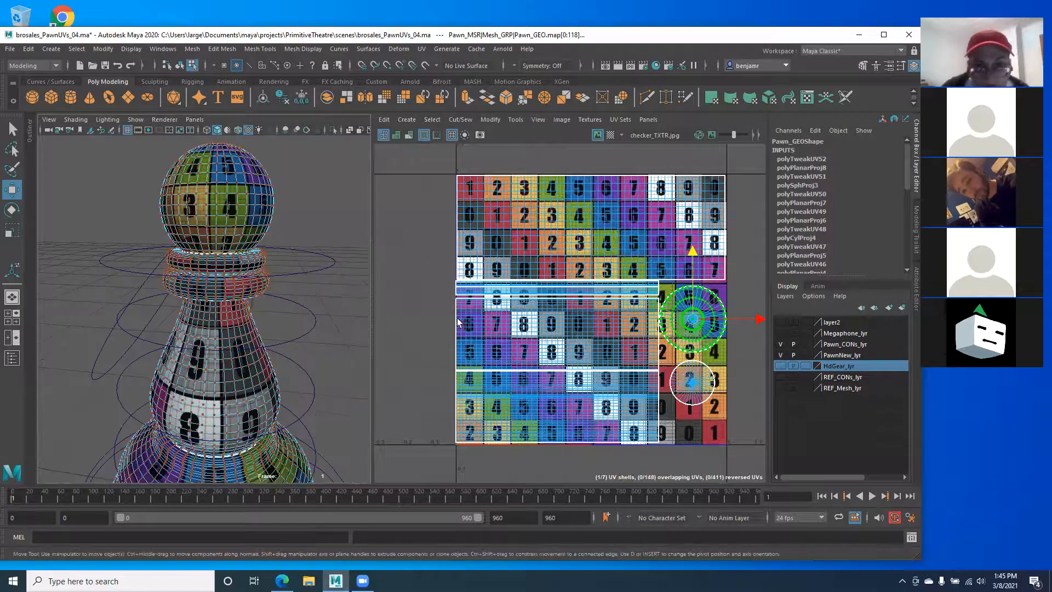
scroll(459, 335, "up", 3)
scroll(458, 332, "up", 1)
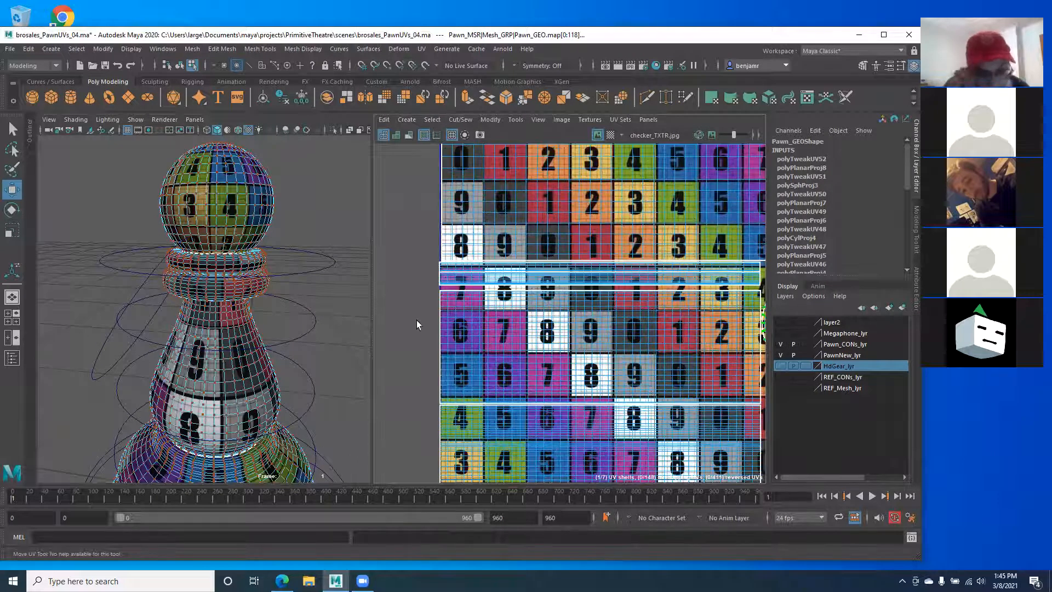
left_click_drag(180, 324, 148, 301, "alt")
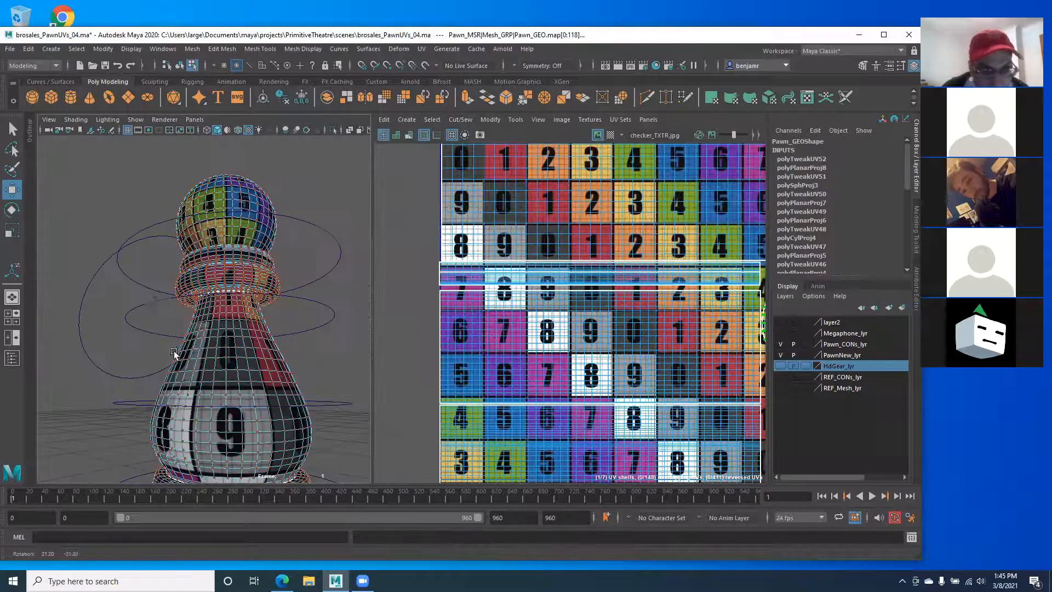
scroll(176, 350, "up", 3)
left_click(538, 330)
Step: Switch to UV mode and select the body, base and collar UV shells in turn
right_click(531, 352)
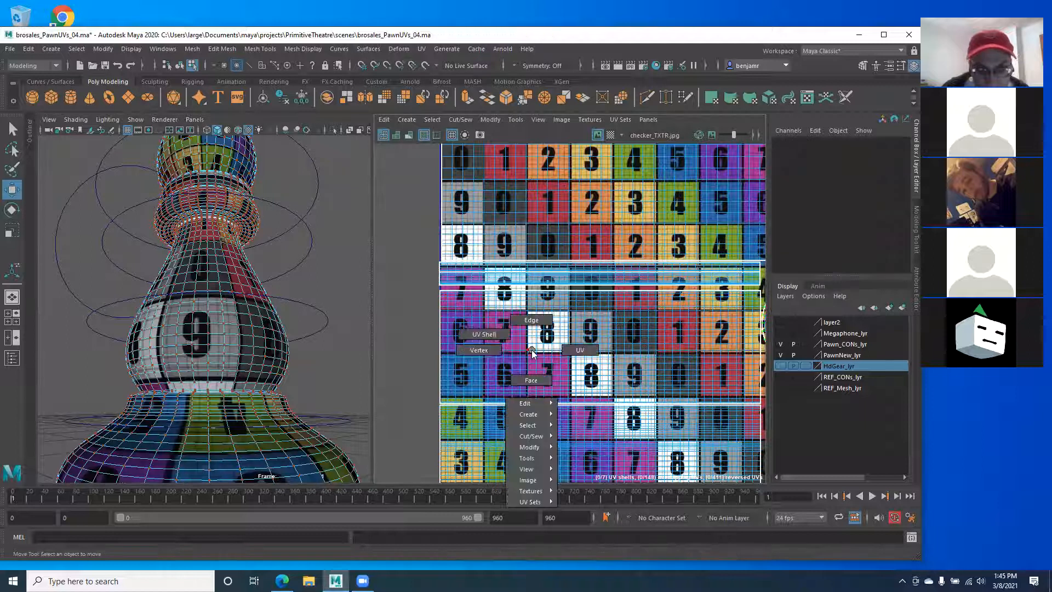
right_click_drag(580, 348, 576, 348)
double_click(532, 346)
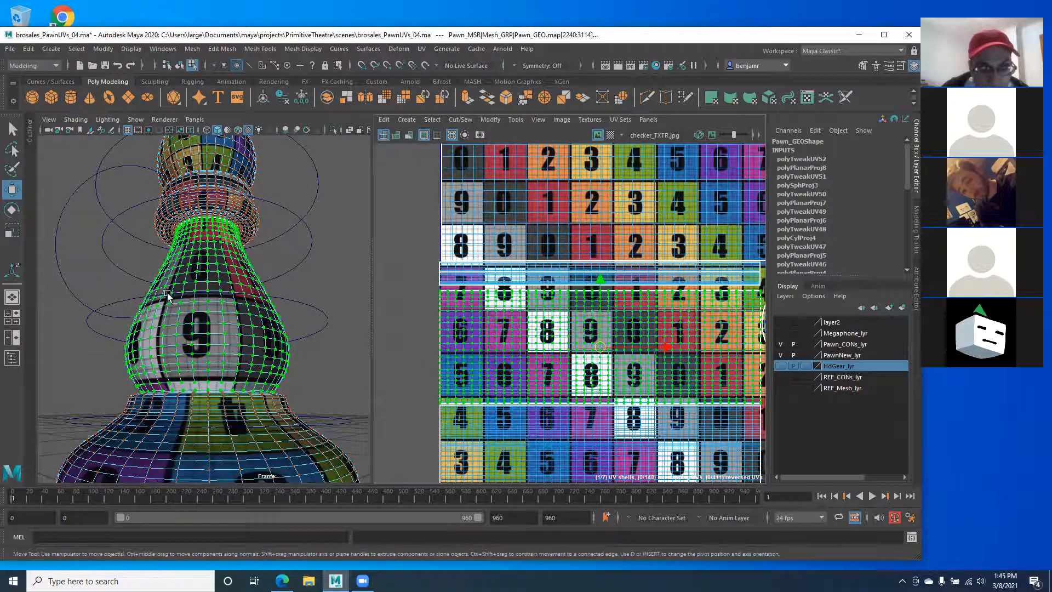
left_click_drag(166, 292, 170, 269, "alt")
middle_click_drag(162, 410, 152, 346, "alt")
double_click(151, 388)
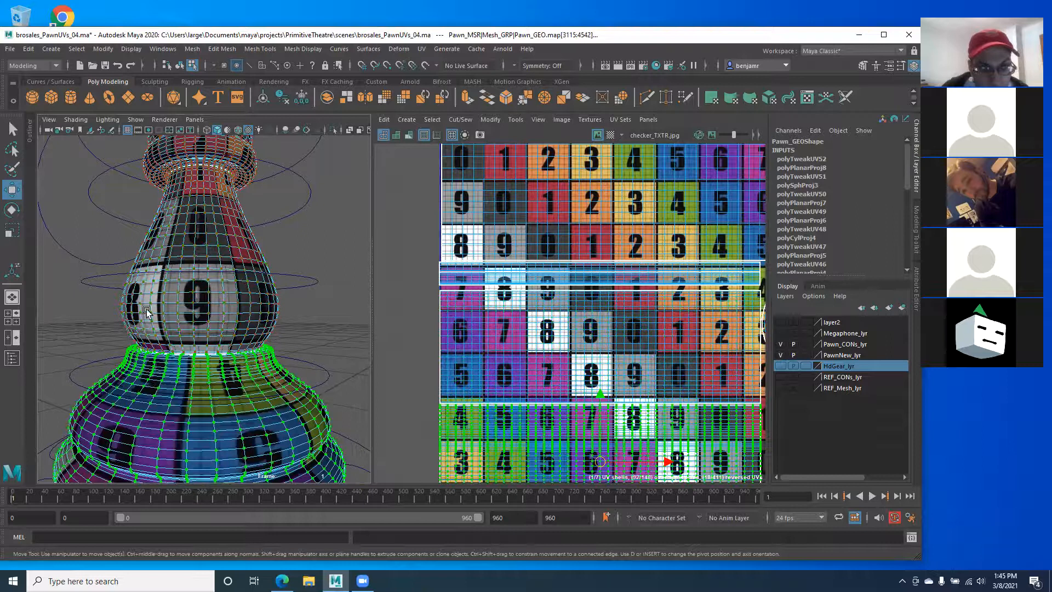
middle_click_drag(145, 309, 144, 390, "alt")
middle_click_drag(157, 252, 159, 278, "alt")
double_click(162, 249)
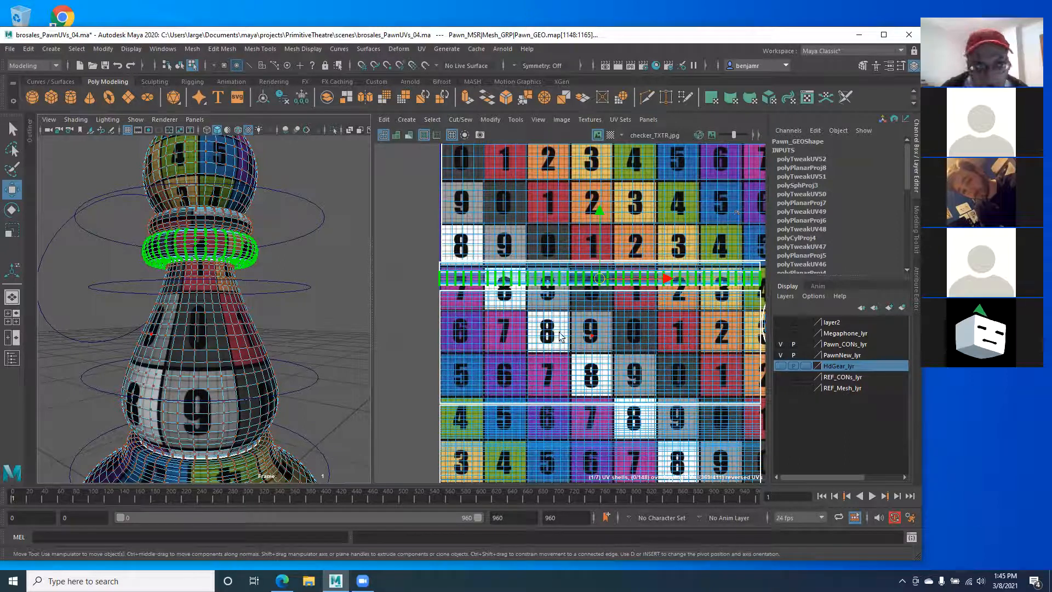
Step: Select the base's bottom UV shell and orbit to view the pawn's underside
scroll(671, 334, "down", 2)
middle_click_drag(575, 324, 494, 311, "alt")
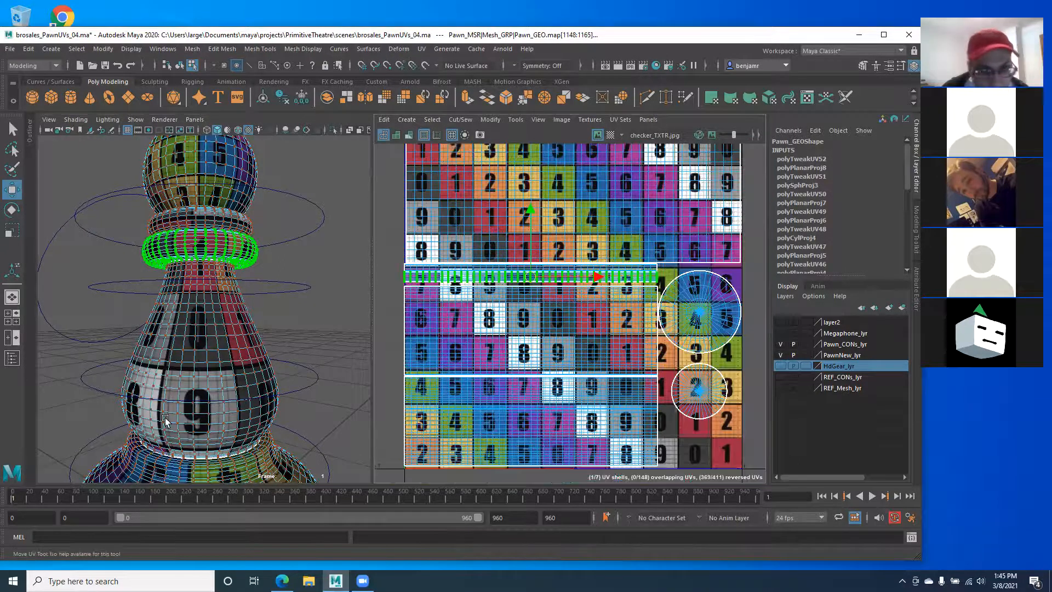
middle_click_drag(166, 421, 153, 332, "alt")
scroll(154, 384, "down", 1)
scroll(185, 366, "down", 1)
left_click(521, 424)
left_click_drag(84, 375, 380, 374, "alt")
left_click_drag(192, 350, 184, 381, "alt")
Step: Switch to front view, hide Pawn_CONs_lyr, and toggle PawnNew_lyr off and back on
key("space")
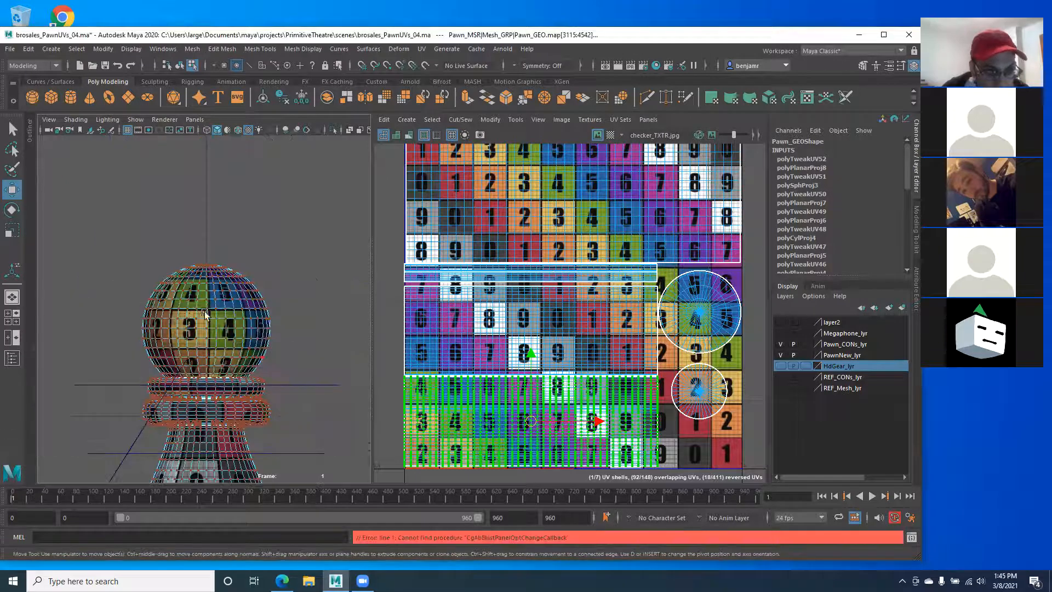
middle_click_drag(163, 402, 168, 322, "alt")
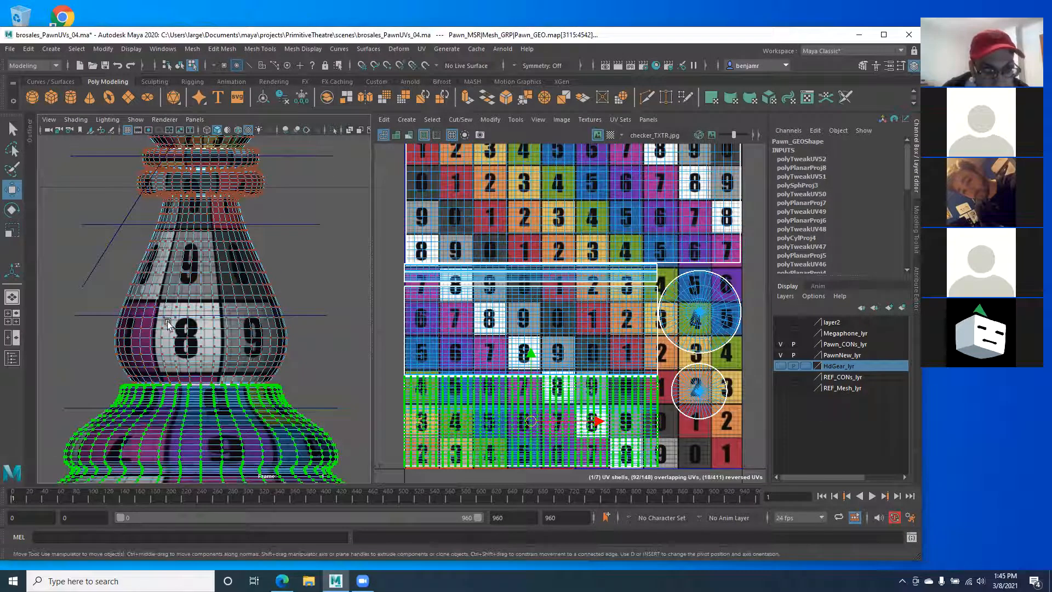
left_click(781, 344)
left_click(781, 354)
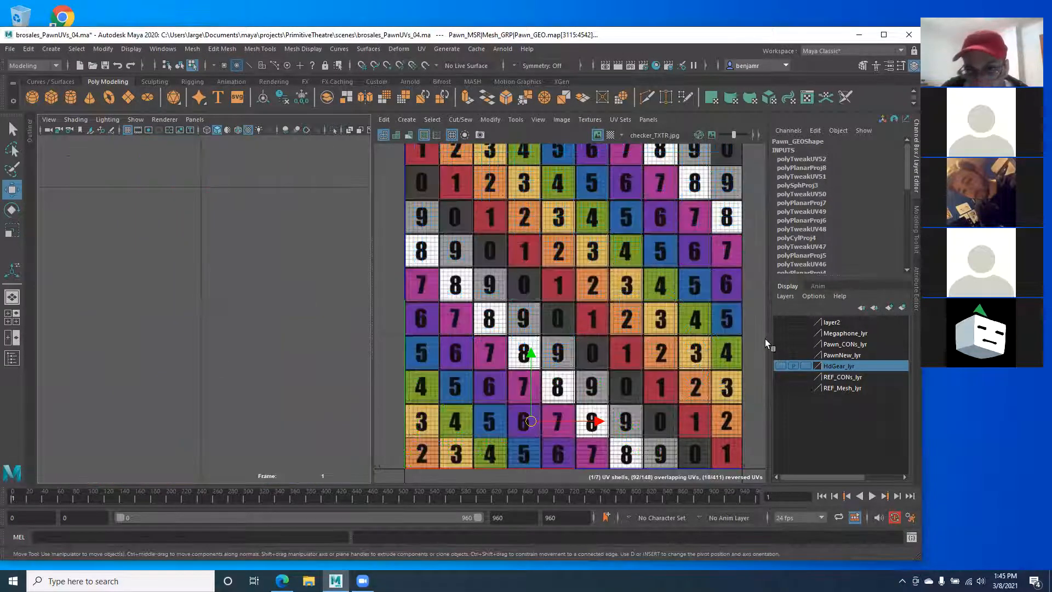
left_click(780, 355)
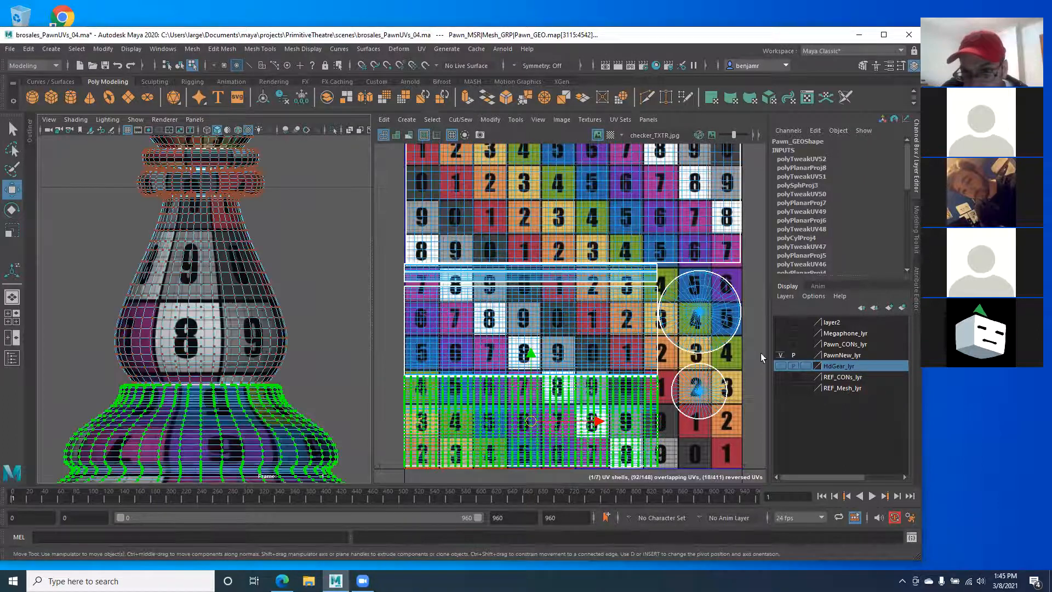
Step: Maximize the view and box-select the faces of the pawn's base
scroll(178, 323, "up", 3)
key("space")
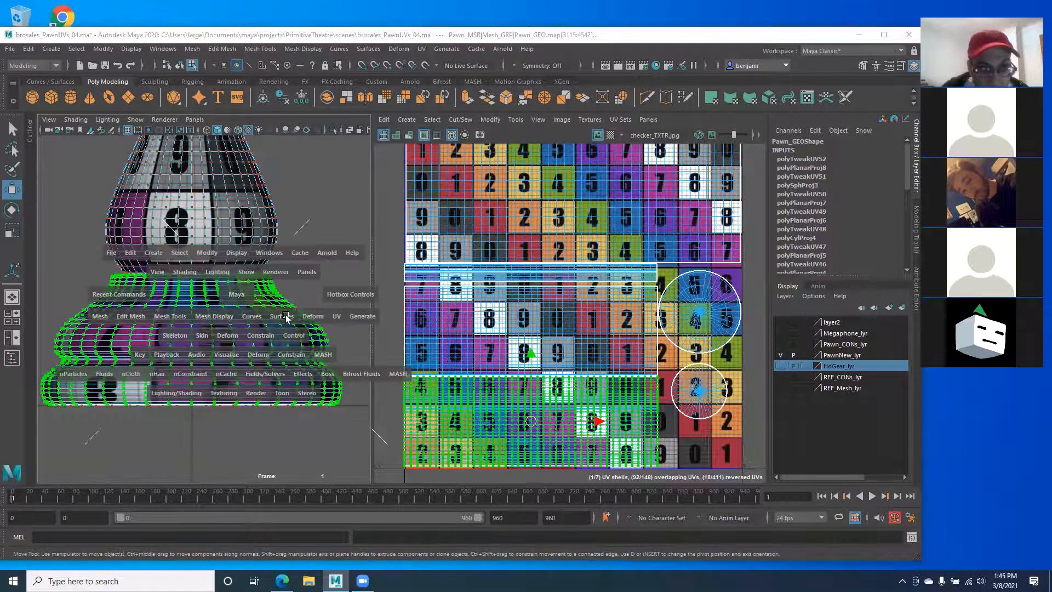
scroll(245, 345, "up", 3)
right_click_drag(334, 274, 334, 309)
left_click_drag(720, 437, 39, 158)
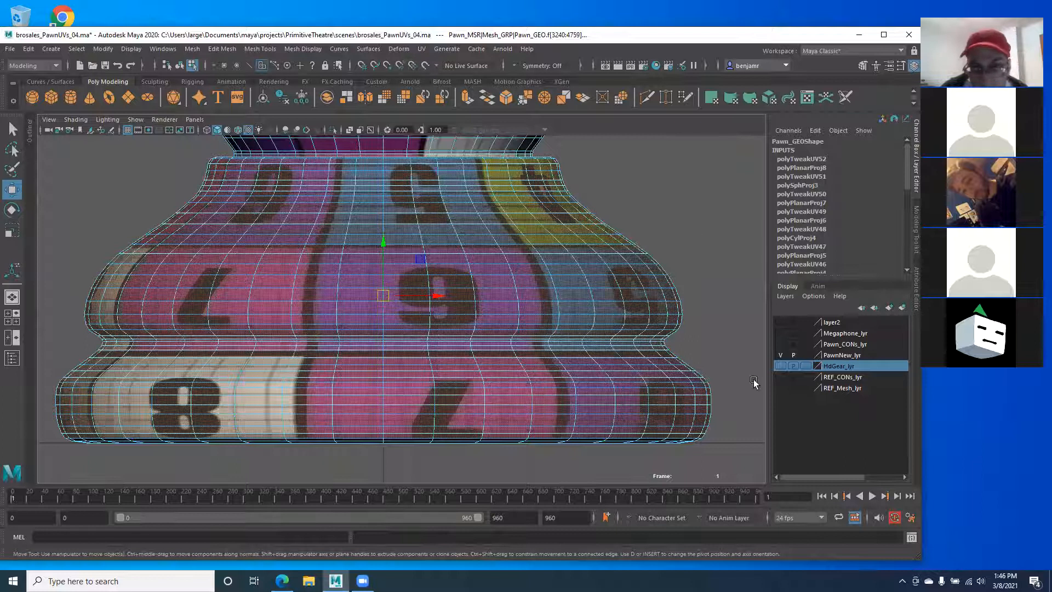
Step: Retry the base face box-selection, undo to the previous selection, and reframe the base
left_click_drag(724, 439, 59, 134)
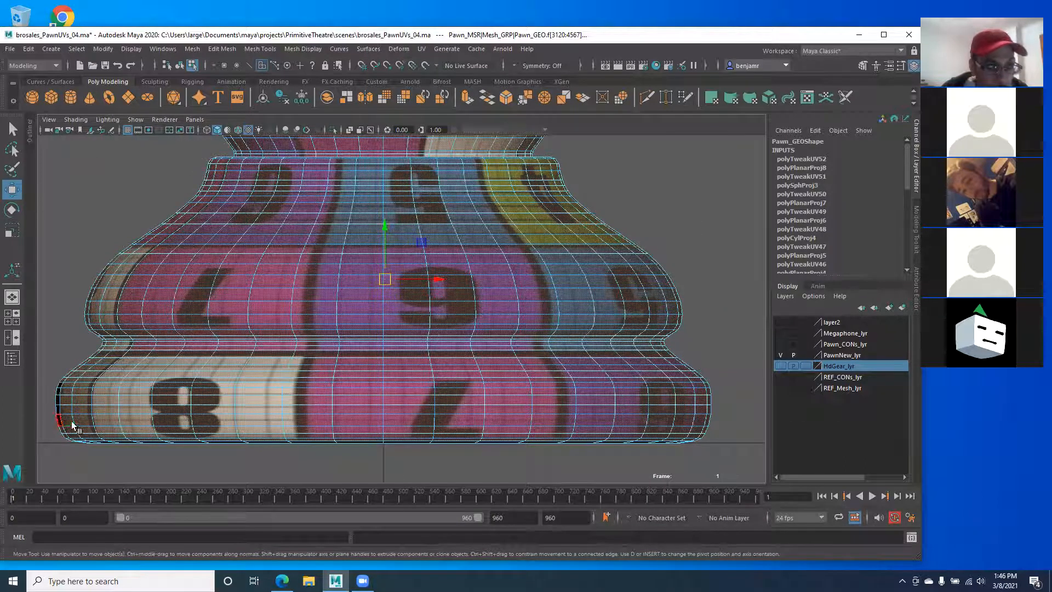
key("ctrl+z")
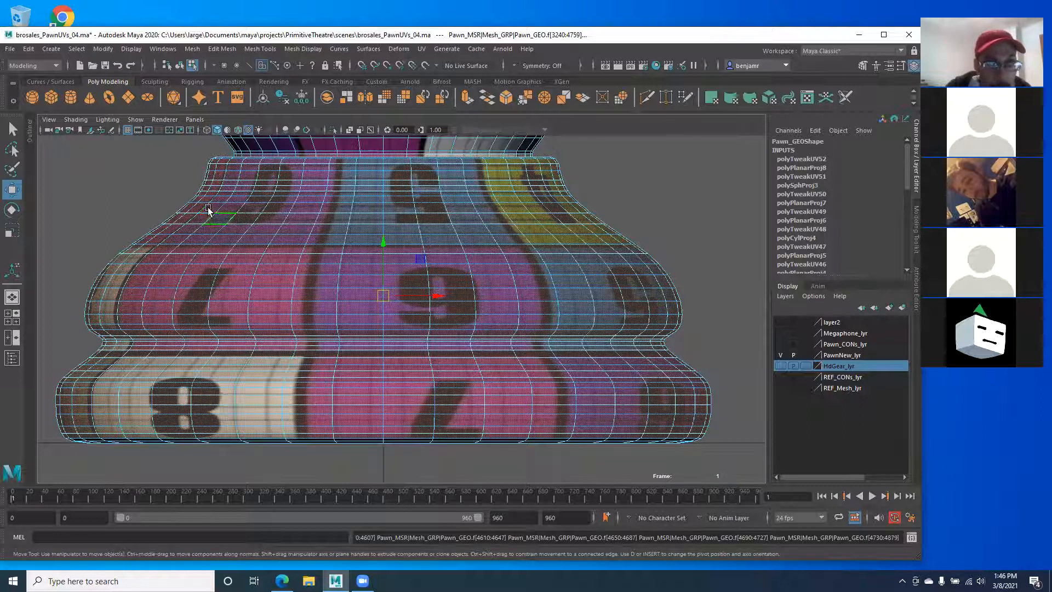
middle_click_drag(208, 209, 206, 235, "alt")
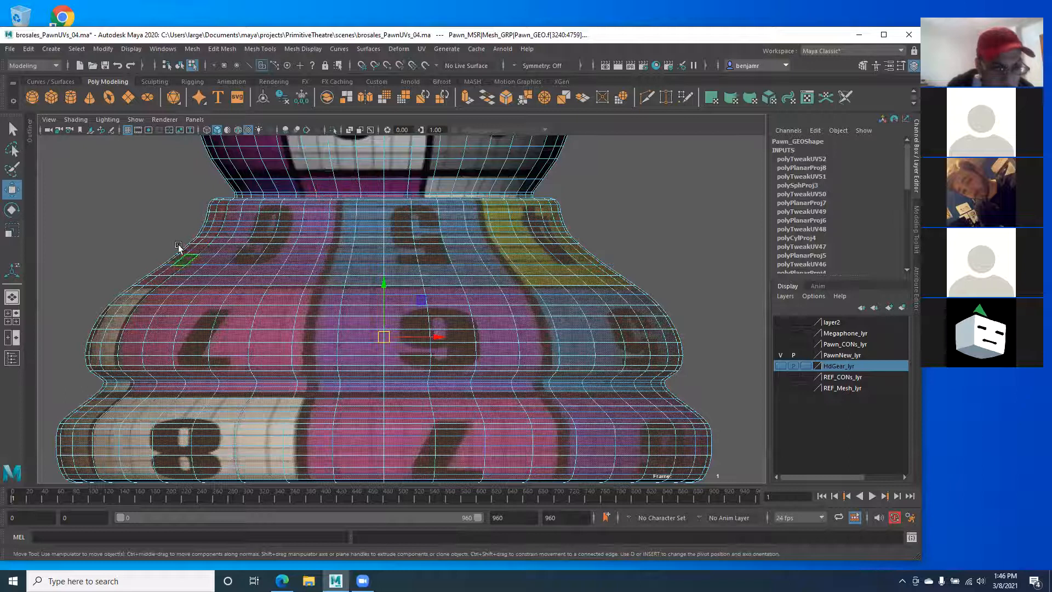
left_click_drag(141, 162, 583, 195)
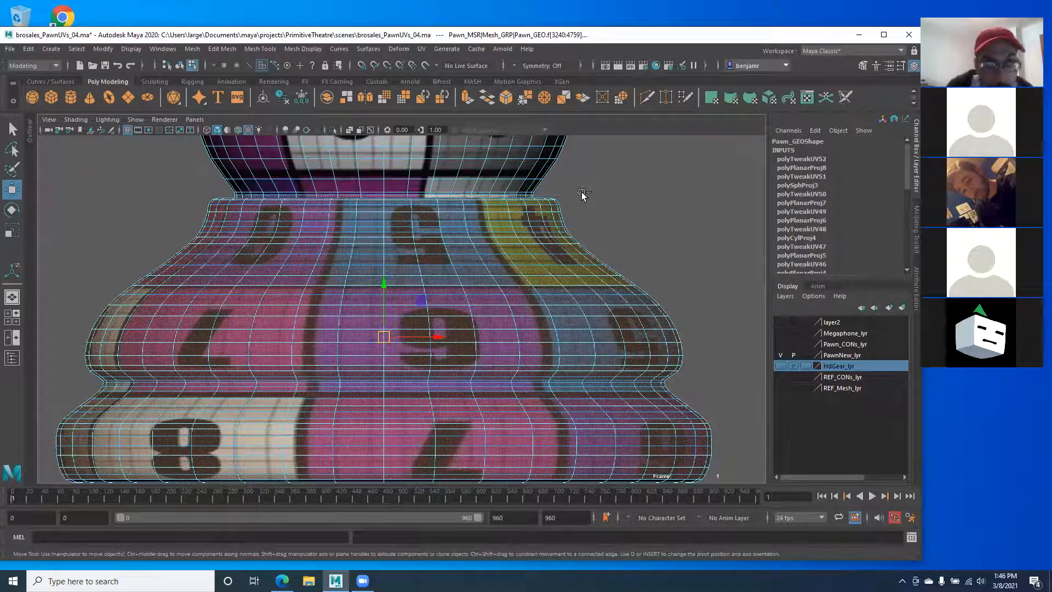
scroll(438, 255, "down", 2)
scroll(437, 255, "down", 5)
scroll(434, 253, "up", 4)
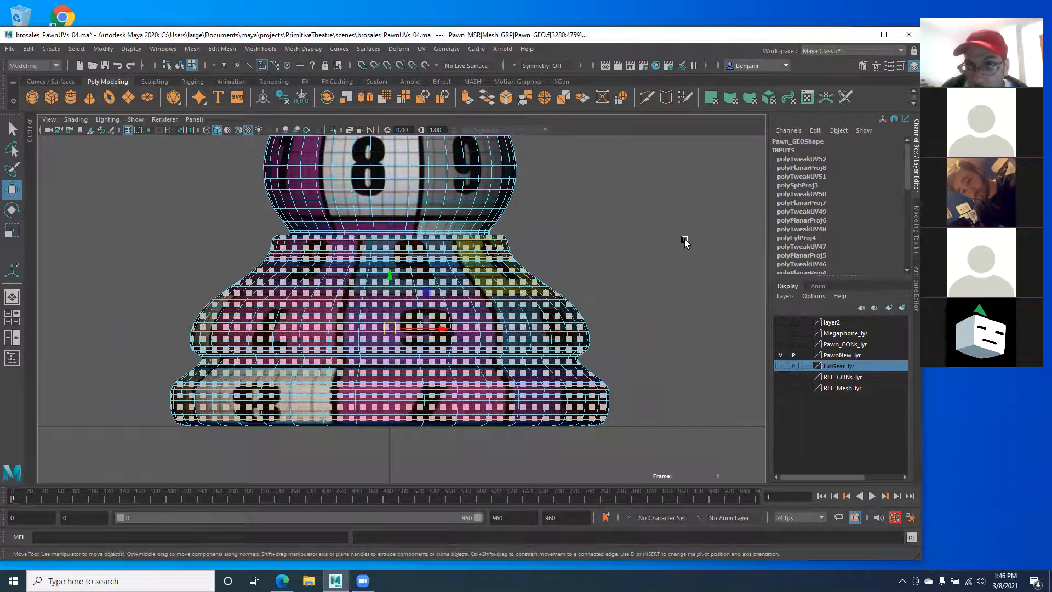
Step: Show the 3D view and UV Editor side by side and zoom into the base's checker UVs
key("space")
middle_click_drag(501, 345, 508, 260, "alt")
right_click_drag(508, 261, 663, 362, "alt")
right_click_drag(560, 324, 609, 343, "alt")
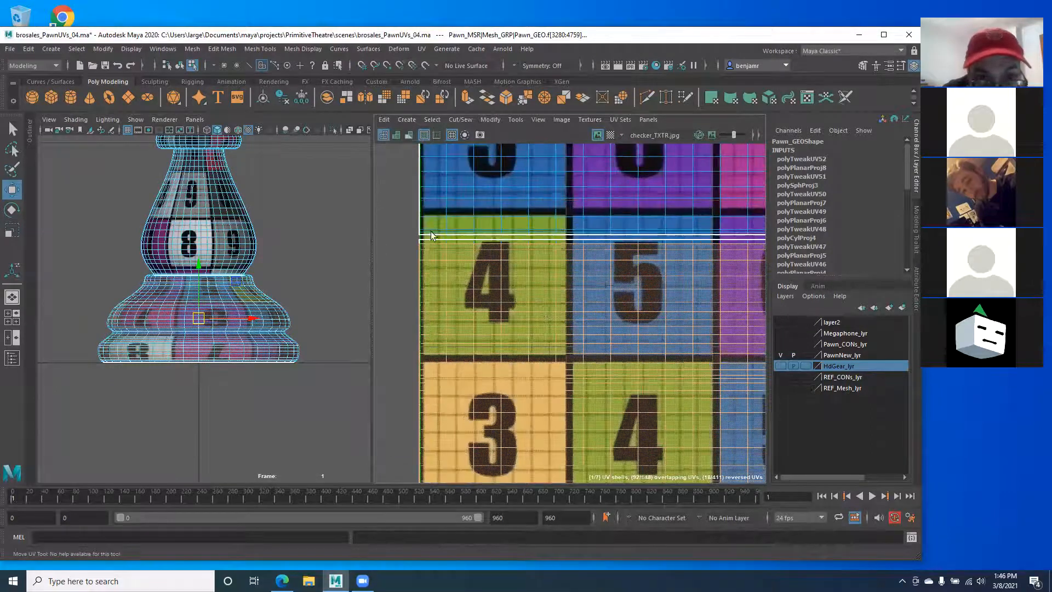
Step: Zoom in on the pawn and on the 4 checker cell in the UV layout
right_click_drag(432, 236, 503, 228, "alt")
middle_click_drag(468, 228, 491, 232, "alt")
middle_click_drag(225, 246, 242, 255, "alt")
right_click_drag(243, 259, 324, 314, "alt")
right_click_drag(264, 339, 266, 339, "alt")
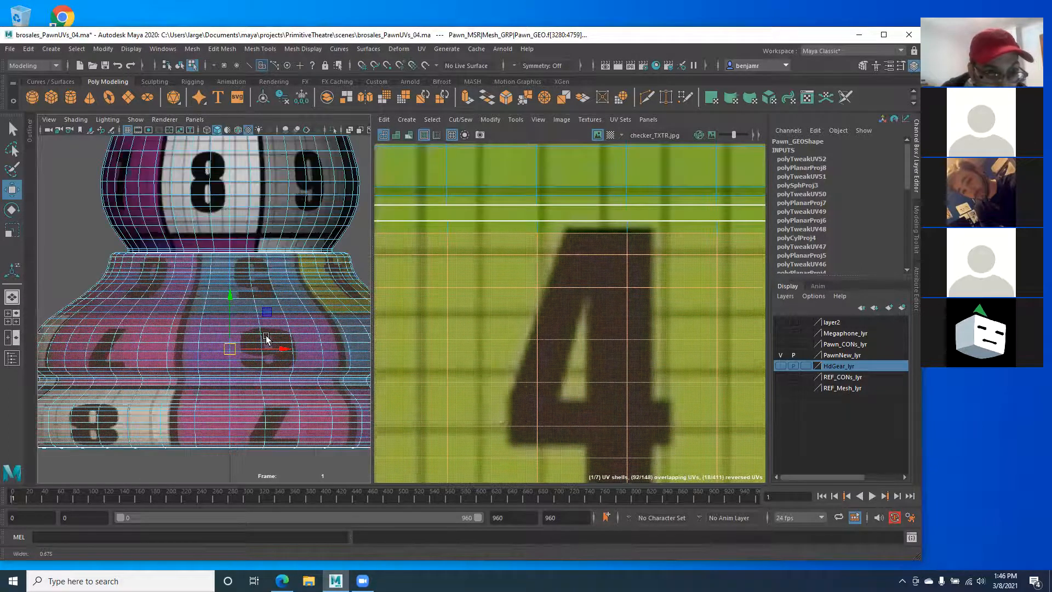
right_click_drag(546, 253, 466, 257, "alt")
middle_click_drag(183, 246, 188, 229, "alt")
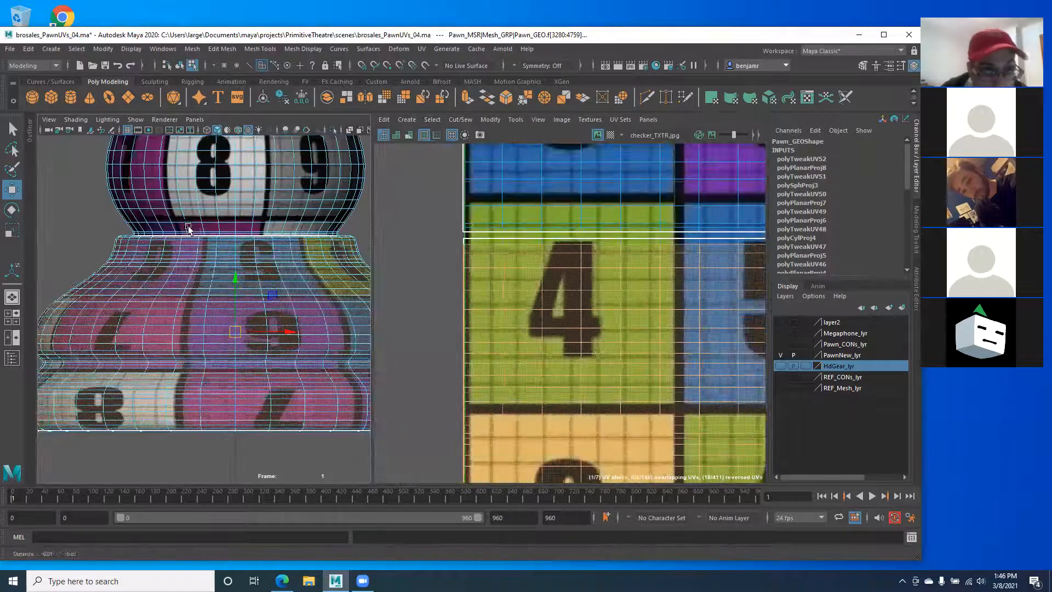
Step: Maximize the 3D view, zoom onto the pawn's base and marquee-select its lower faces
key("space")
scroll(207, 275, "up", 3)
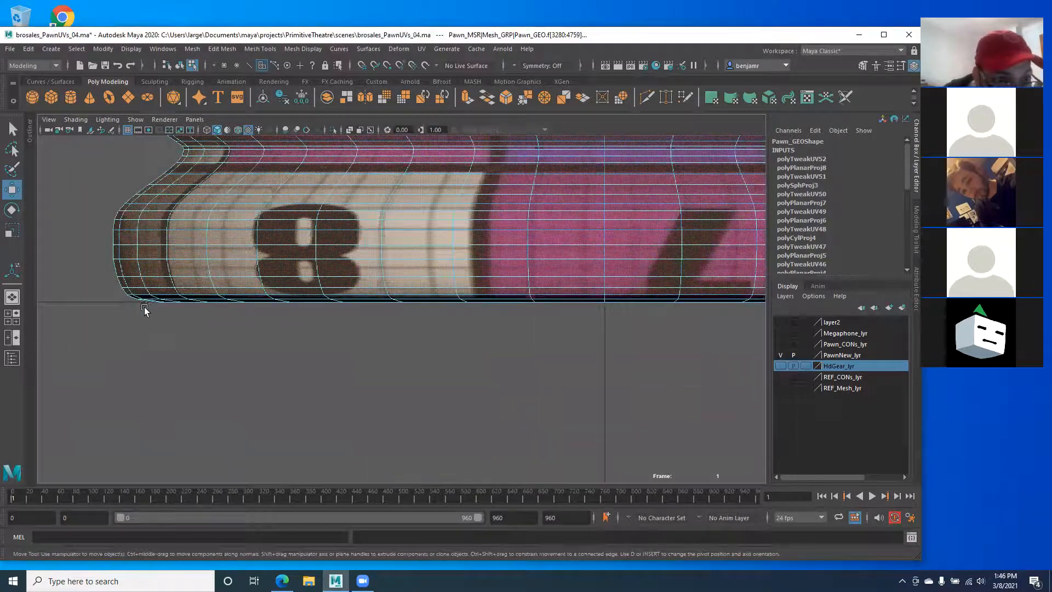
scroll(268, 263, "down", 7)
middle_click_drag(261, 259, 187, 304, "alt")
scroll(186, 303, "up", 1)
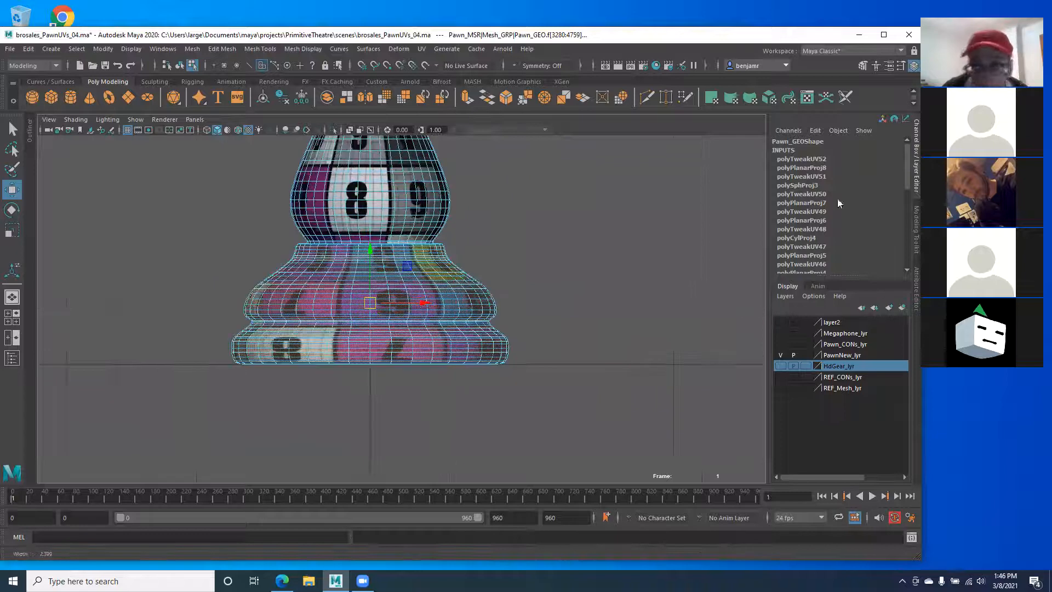
left_click(913, 167)
scroll(662, 371, "up", 3)
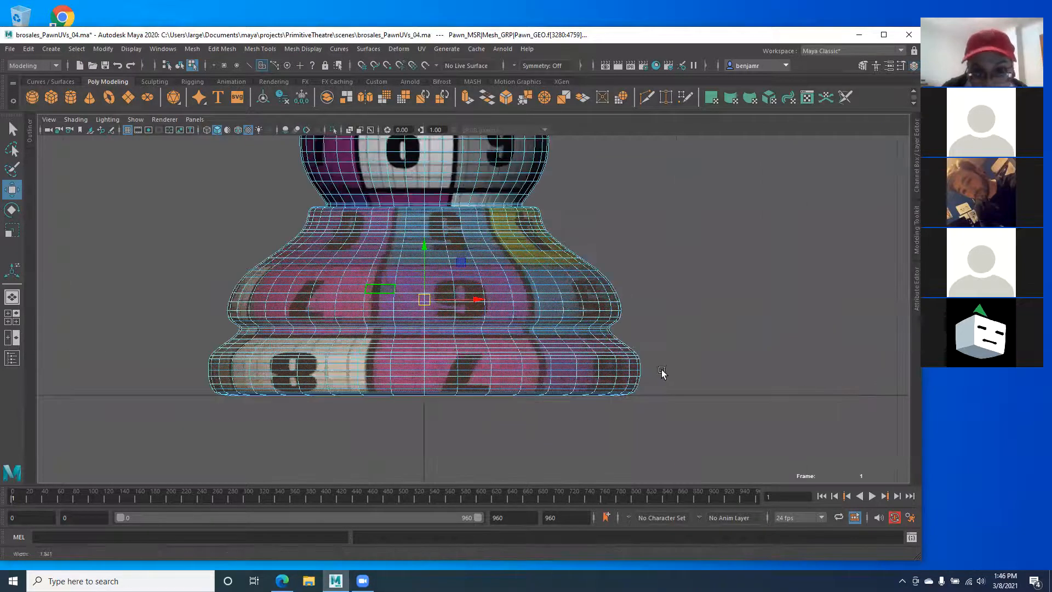
right_click_drag(585, 375, 701, 408, "alt")
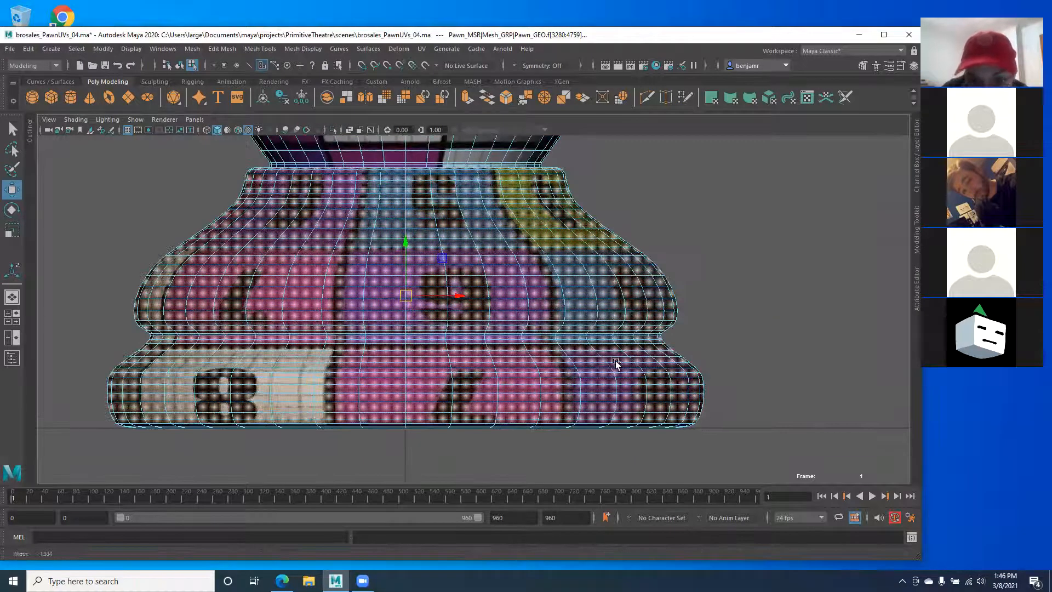
right_click_drag(615, 362, 661, 427, "alt")
middle_click_drag(660, 428, 728, 441, "alt")
middle_click_drag(831, 460, 836, 463, "alt")
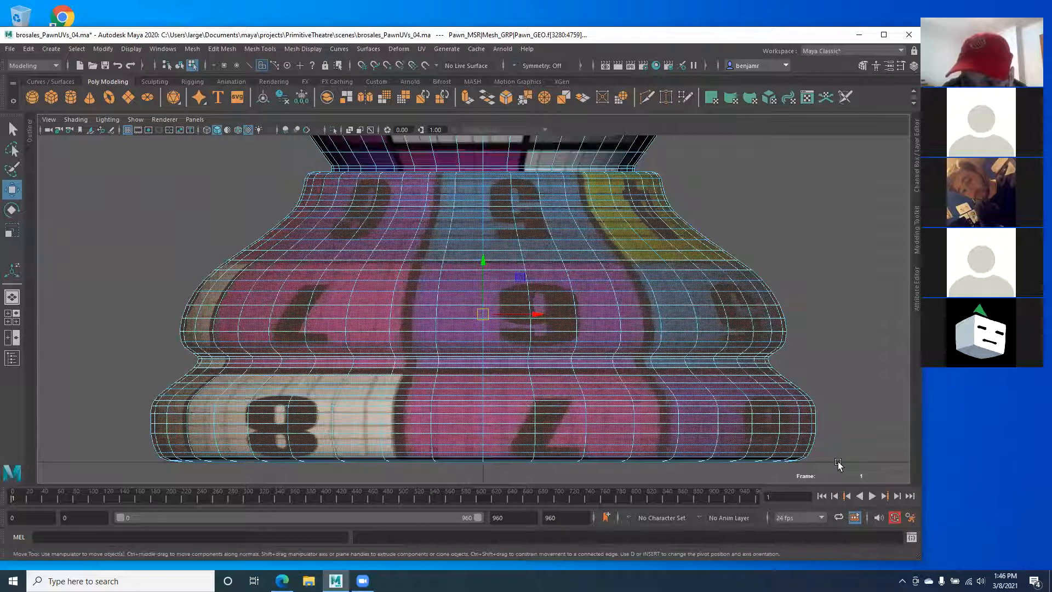
left_click_drag(837, 462, 99, 172)
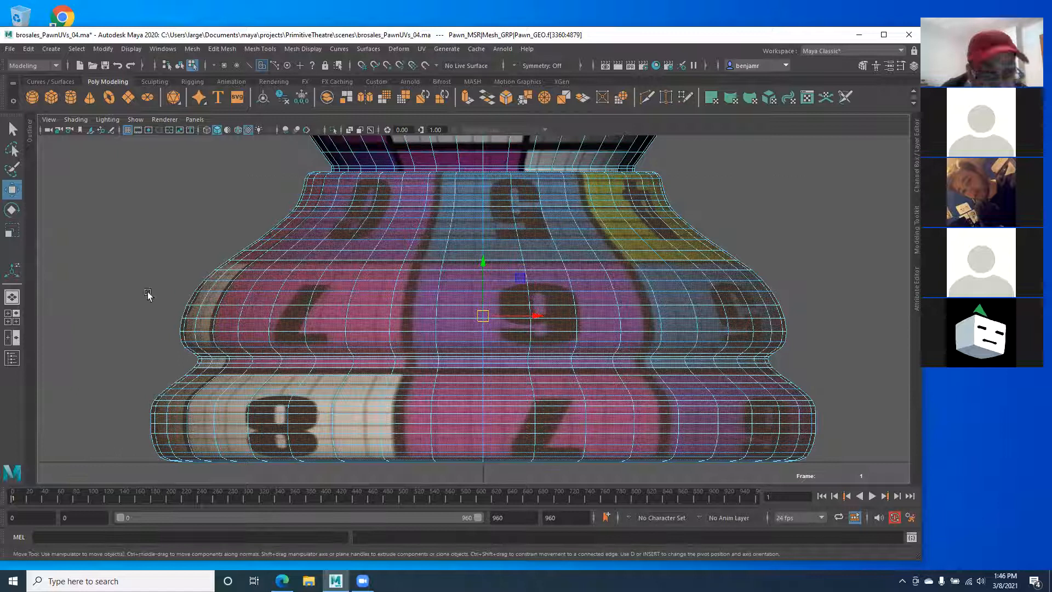
middle_click_drag(148, 293, 139, 281, "alt")
Step: Return to the UV Editor layout and frame the base's UVs over the checker tiles
key("space")
middle_click_drag(554, 391, 539, 283, "alt")
right_click_drag(539, 283, 435, 286, "alt")
right_click_drag(627, 332, 519, 336, "alt")
middle_click_drag(519, 335, 531, 395, "alt")
middle_click_drag(183, 363, 182, 398, "alt")
right_click_drag(555, 282, 522, 277, "alt")
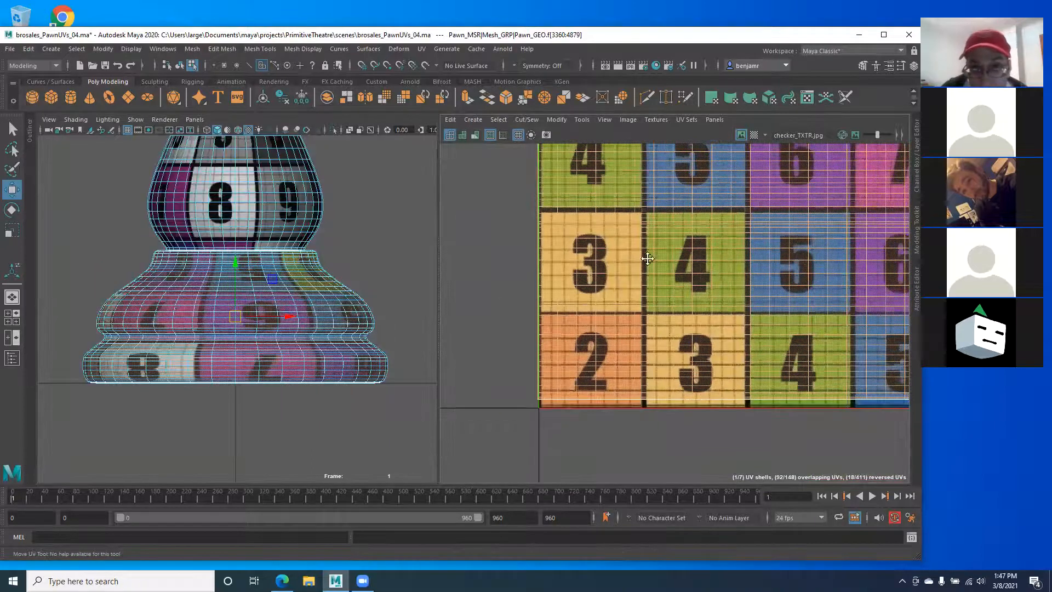
middle_click_drag(648, 259, 570, 361, "alt")
middle_click_drag(587, 292, 552, 237, "alt")
right_click_drag(552, 237, 493, 241, "alt")
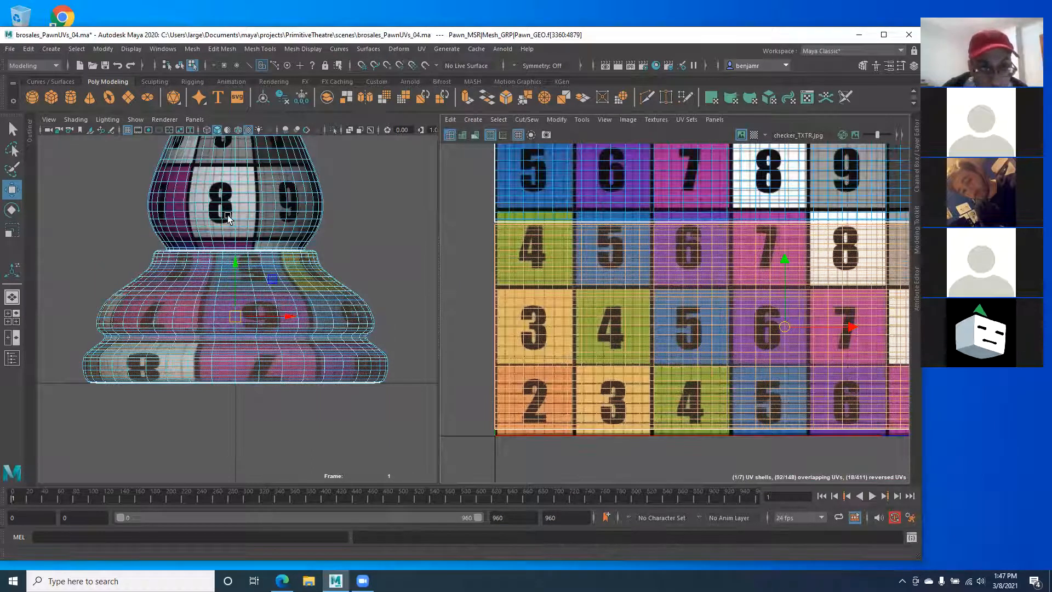
right_click_drag(153, 366, 132, 373, "alt")
middle_click_drag(681, 356, 617, 356, "alt")
right_click_drag(682, 354, 632, 307, "alt")
middle_click_drag(632, 306, 564, 312, "alt")
middle_click_drag(714, 254, 764, 267, "alt")
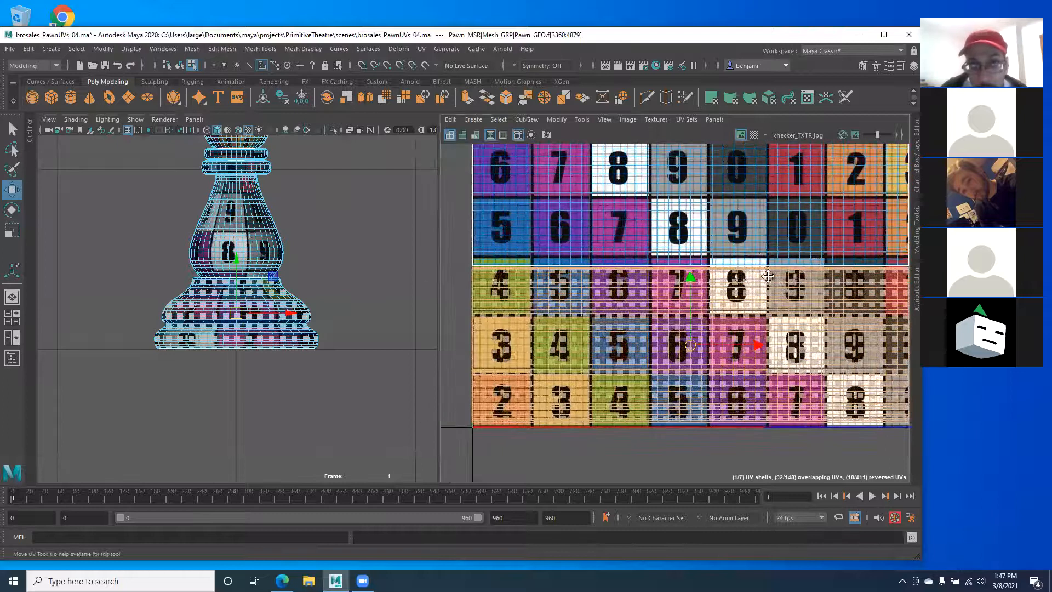
middle_click_drag(633, 113, 605, 117, "alt")
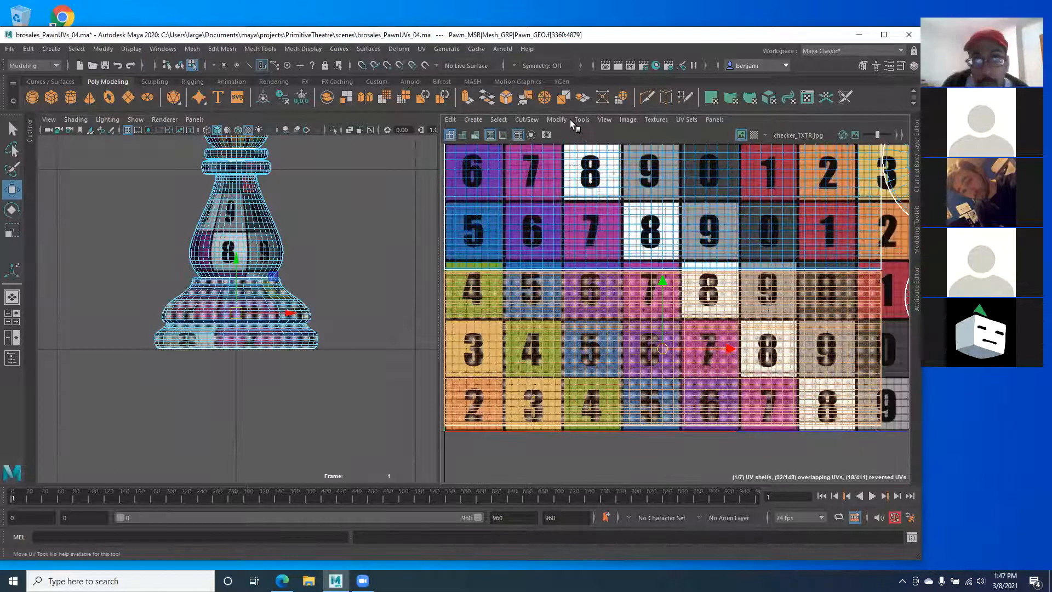
Step: Set the Rotate UVs angle to 90 and rotate the selection, then undo it
left_click(558, 120)
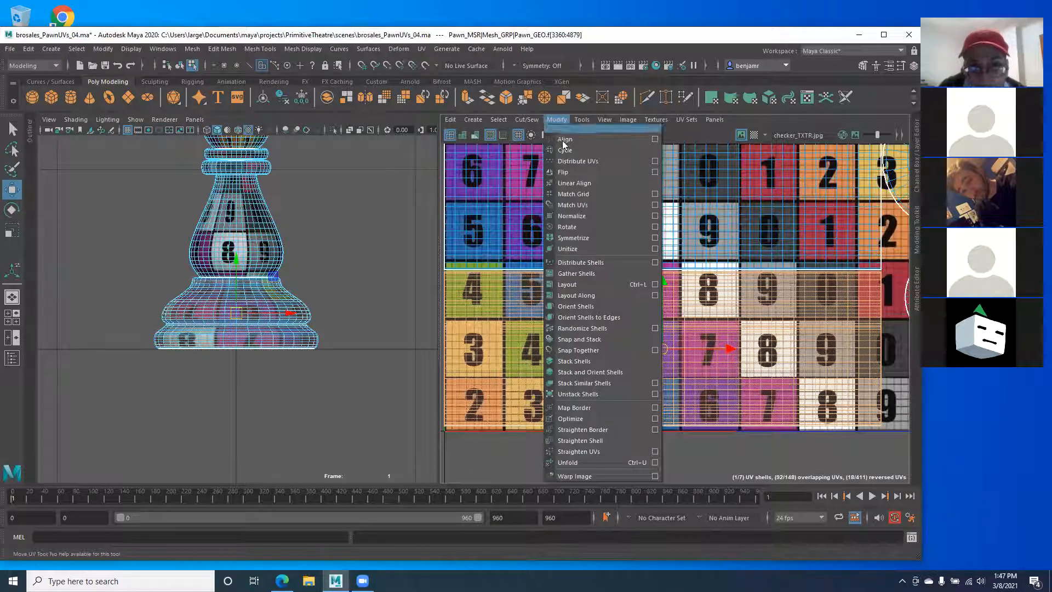
left_click(654, 227)
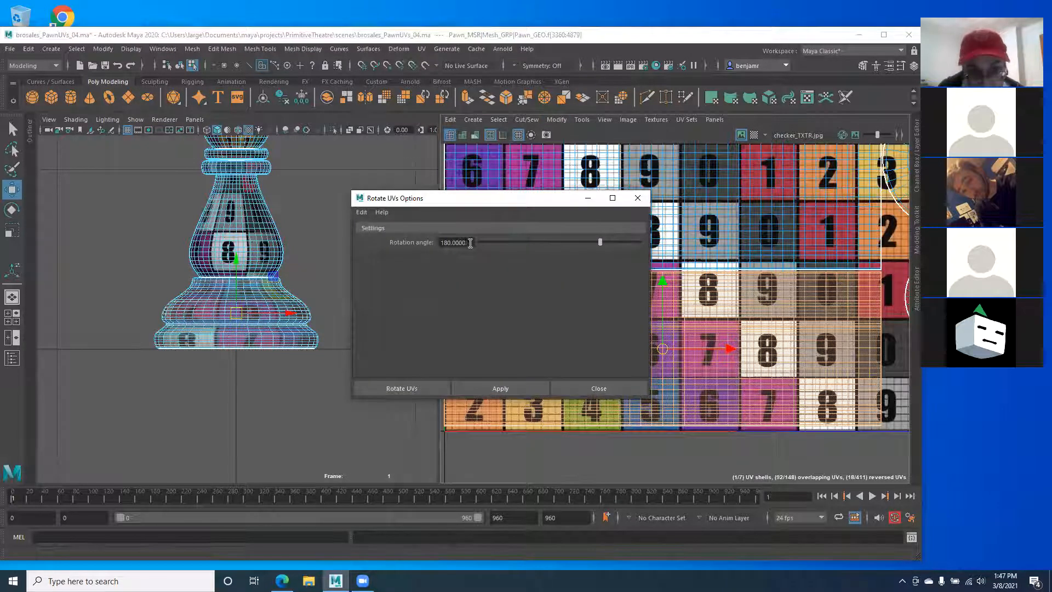
left_click_drag(472, 243, 433, 242)
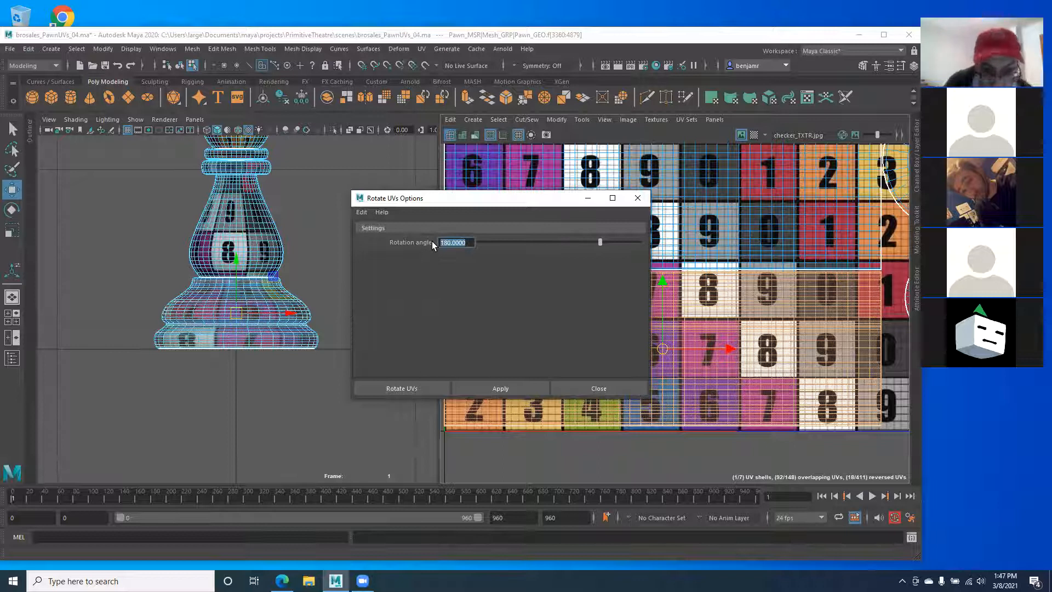
type("90")
key("Return")
left_click(412, 383)
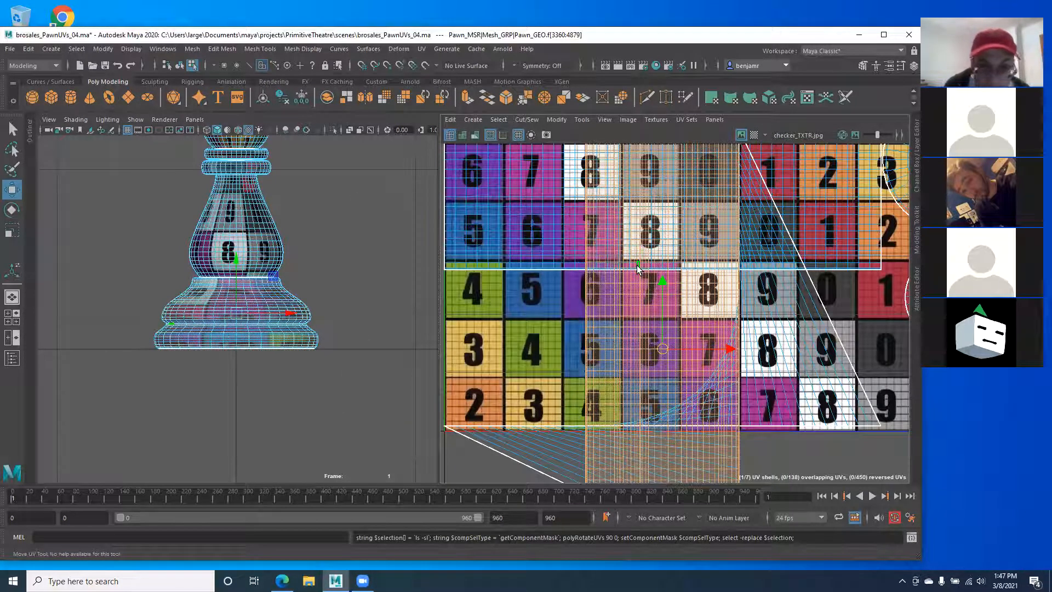
key("ctrl+z")
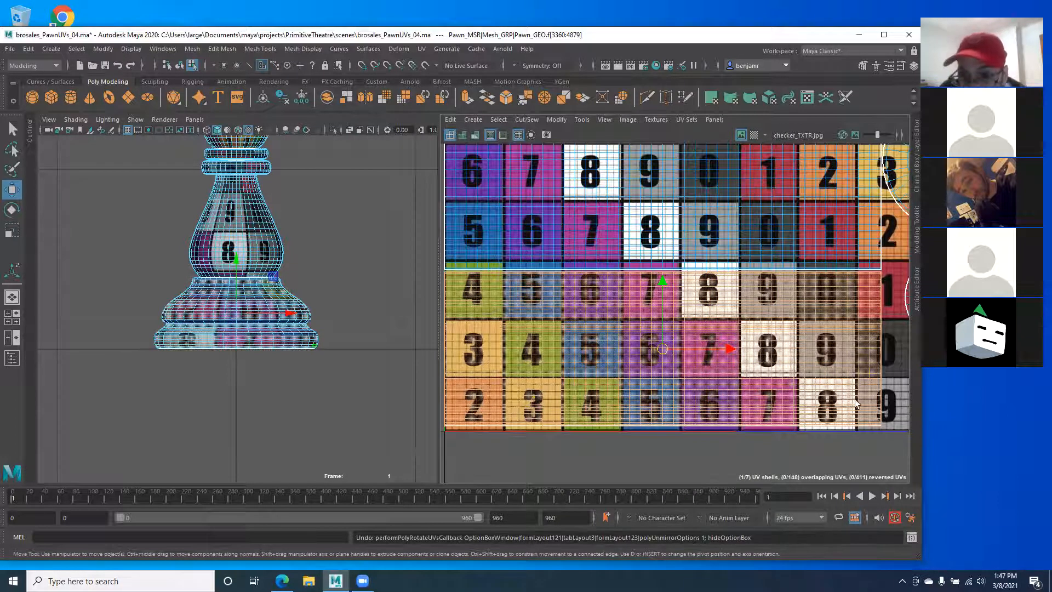
Step: Extend the selection to the whole base shell and rotate it 90 degrees twice
double_click(836, 371)
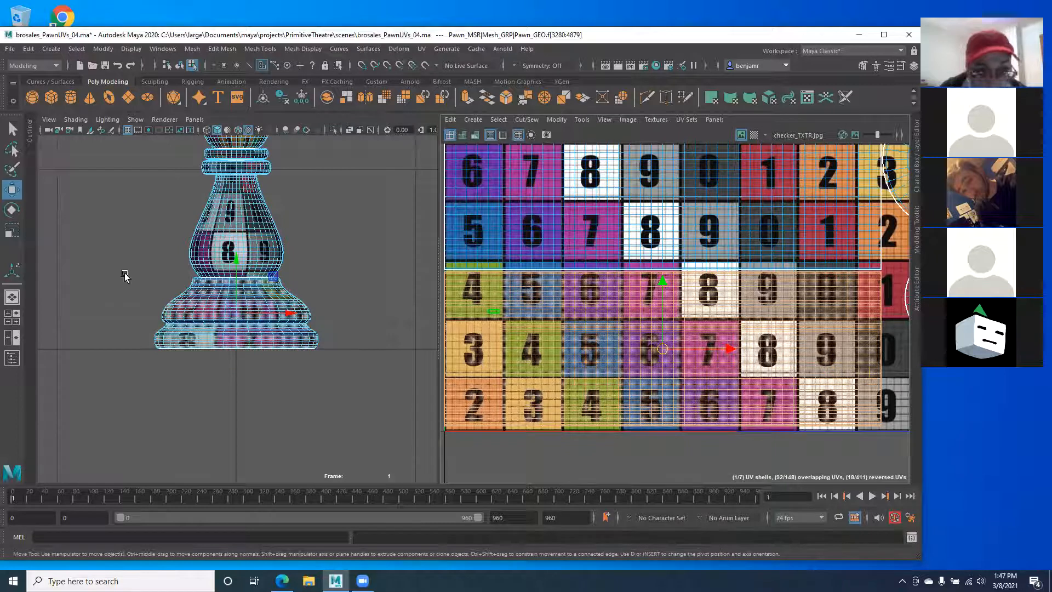
left_click(558, 120)
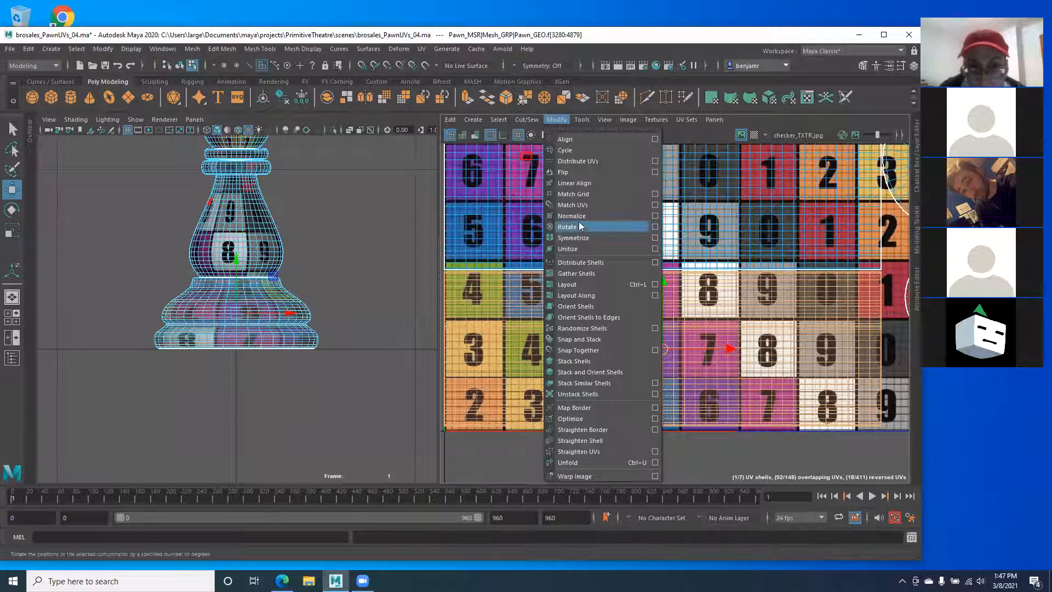
left_click(655, 226)
left_click(388, 386)
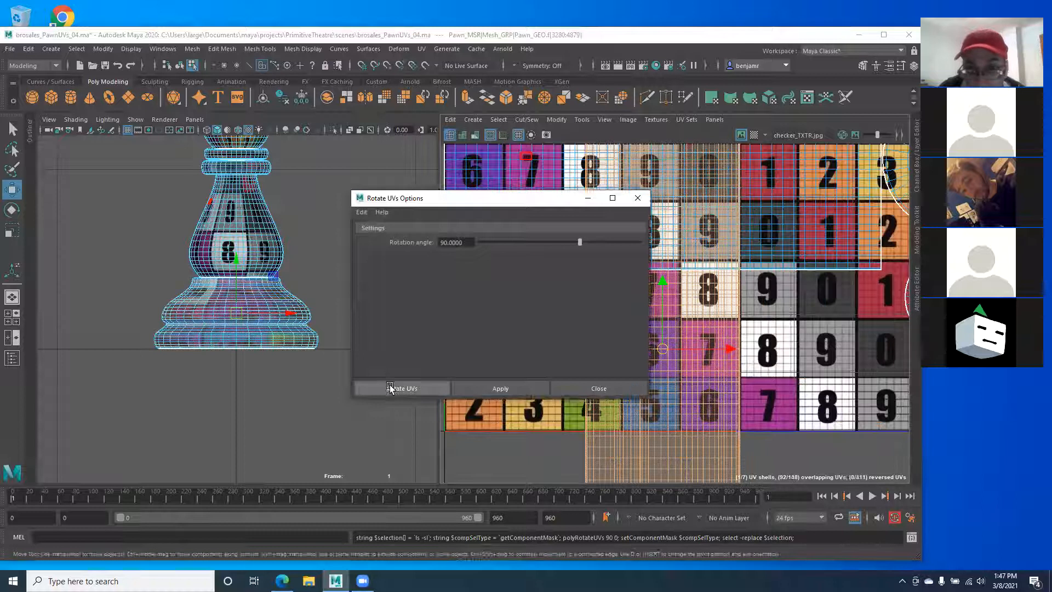
left_click(556, 120)
left_click(574, 227)
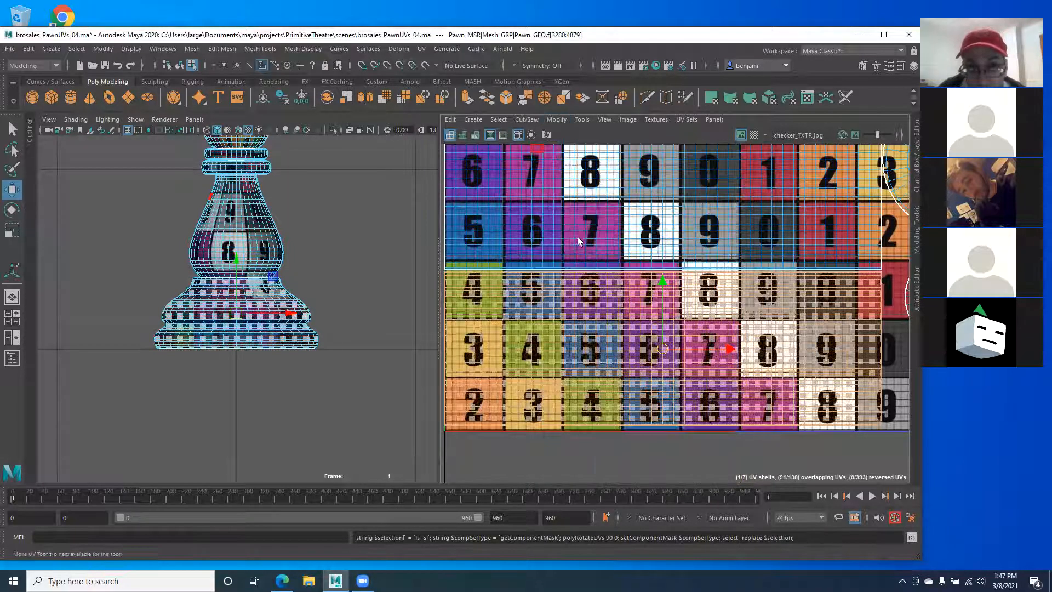
scroll(253, 372, "up", 3)
scroll(277, 404, "up", 3)
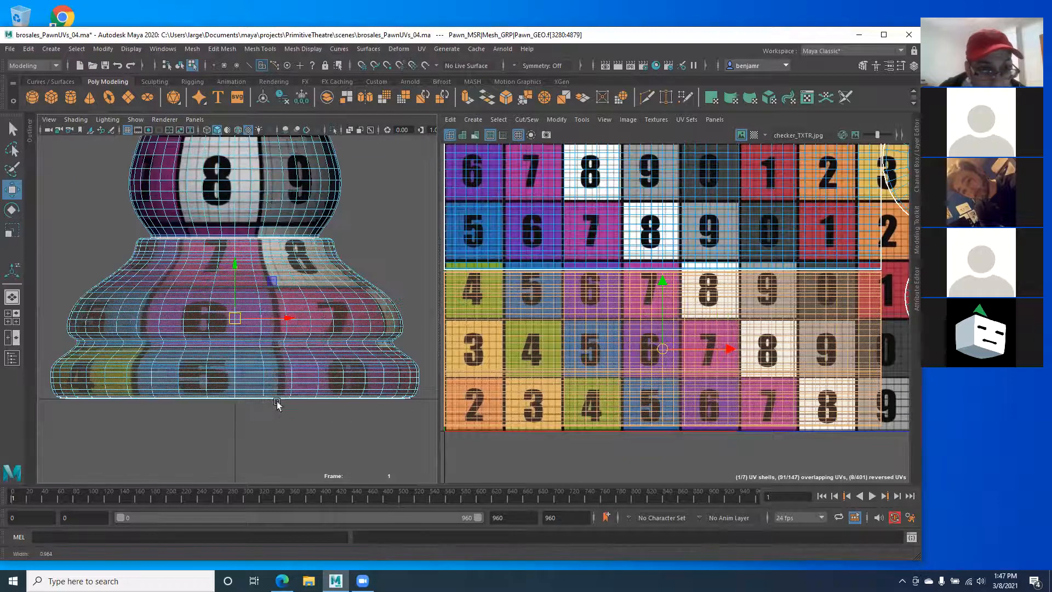
scroll(175, 346, "up", 2)
key("space")
left_click_drag(212, 311, 207, 288)
left_click_drag(206, 292, 131, 344, "alt")
left_click_drag(191, 326, 201, 404, "alt")
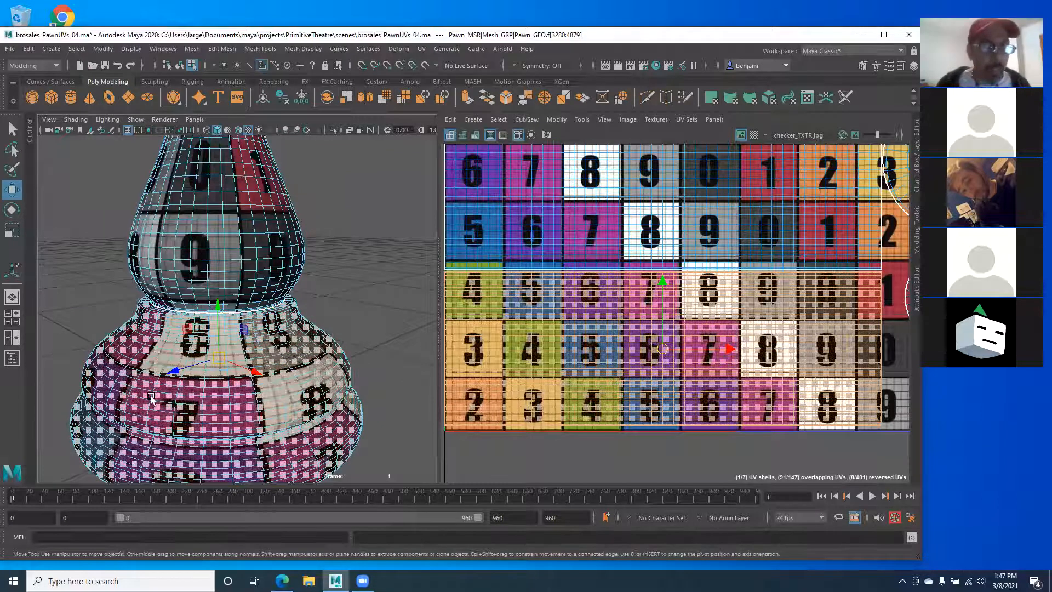
left_click_drag(173, 398, 243, 353, "alt")
middle_click_drag(612, 221, 623, 288, "alt")
right_click_drag(608, 285, 528, 283, "alt")
middle_click_drag(273, 351, 266, 333, "alt")
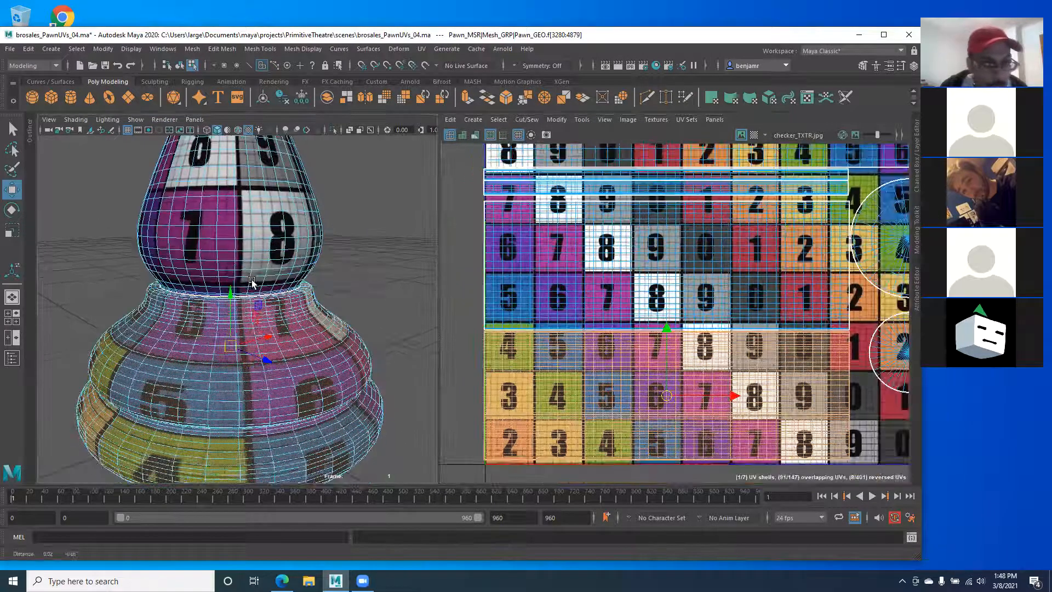
left_click_drag(211, 305, 212, 340, "alt")
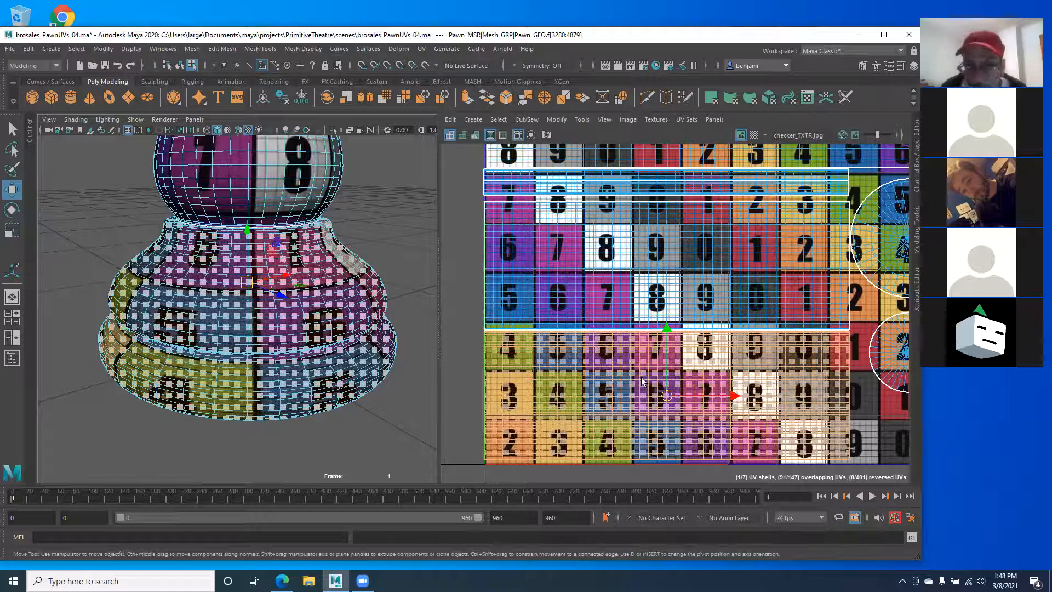
middle_click_drag(182, 177, 188, 232, "alt")
left_click(187, 231)
right_click_drag(267, 199, 272, 232)
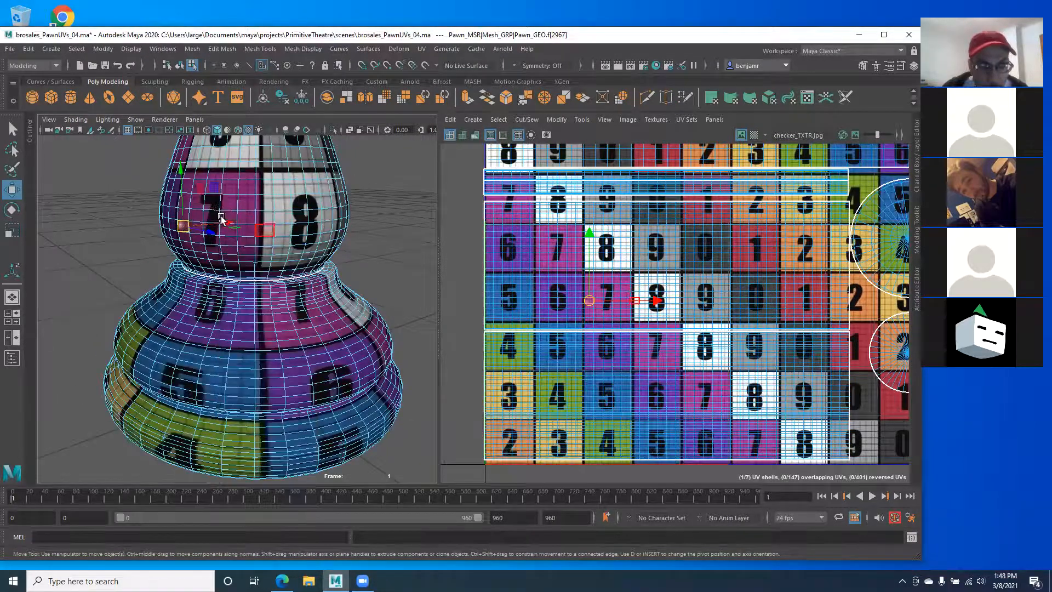
middle_click_drag(221, 218, 224, 296, "alt")
key("space")
mouse_move(221, 323)
left_mouse_down()
mouse_move(175, 310)
mouse_move(175, 278)
mouse_move(223, 296)
mouse_move(224, 323)
left_mouse_up()
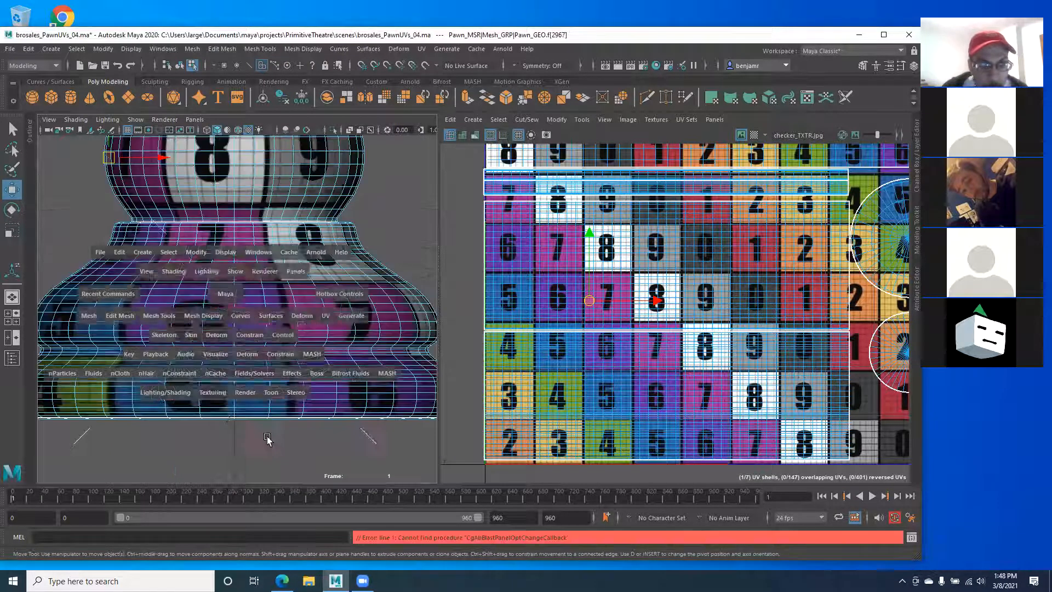
double_click(223, 300)
key("ctrl+z")
double_click(582, 376)
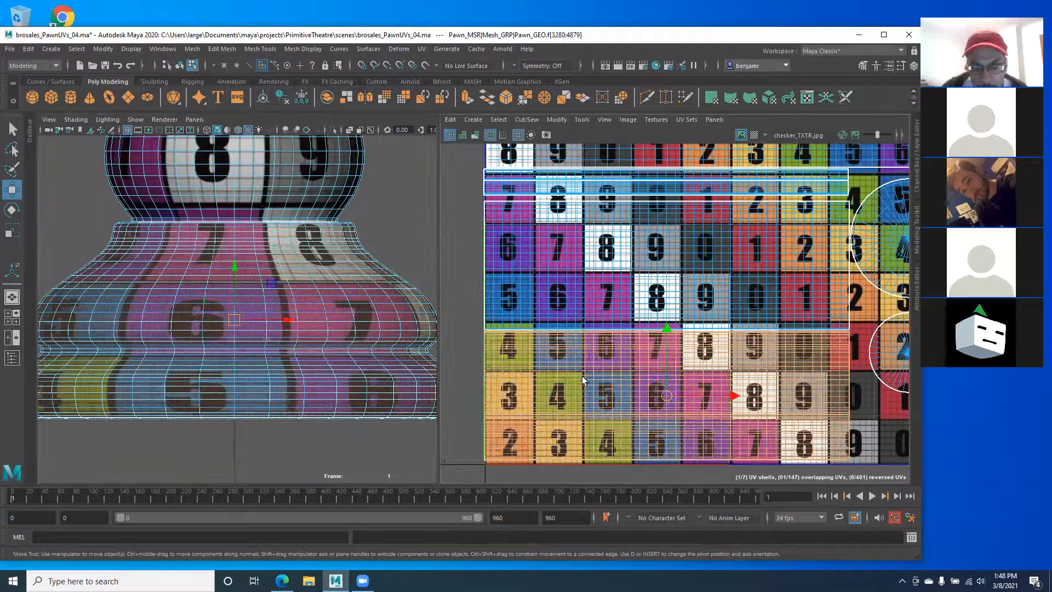
right_click_drag(129, 291, 28, 274, "alt")
right_click_drag(281, 331, 255, 278, "alt")
middle_click_drag(255, 279, 269, 304, "alt")
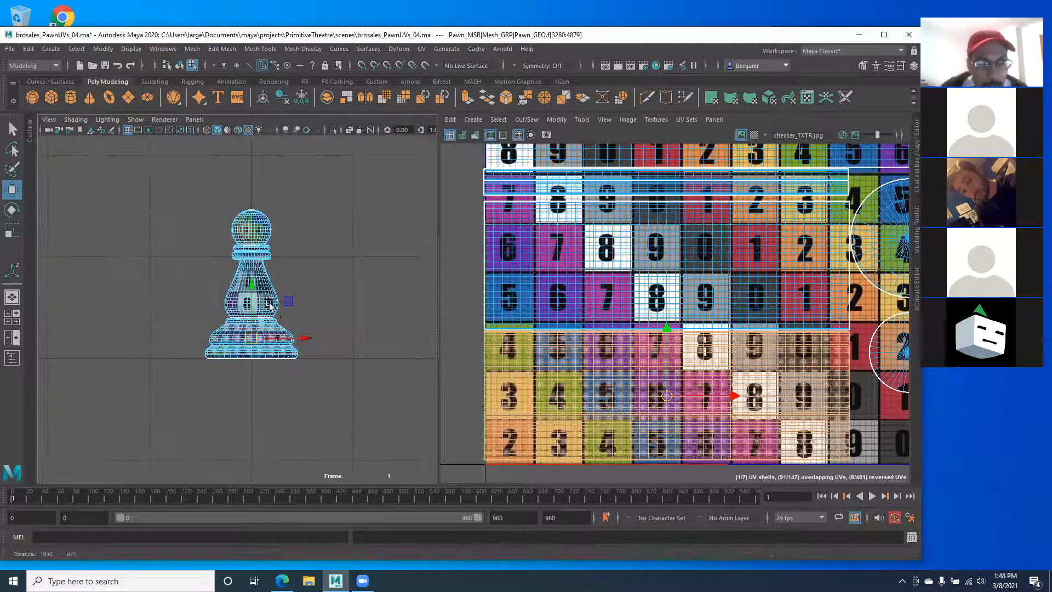
right_click_drag(269, 305, 214, 169, "alt")
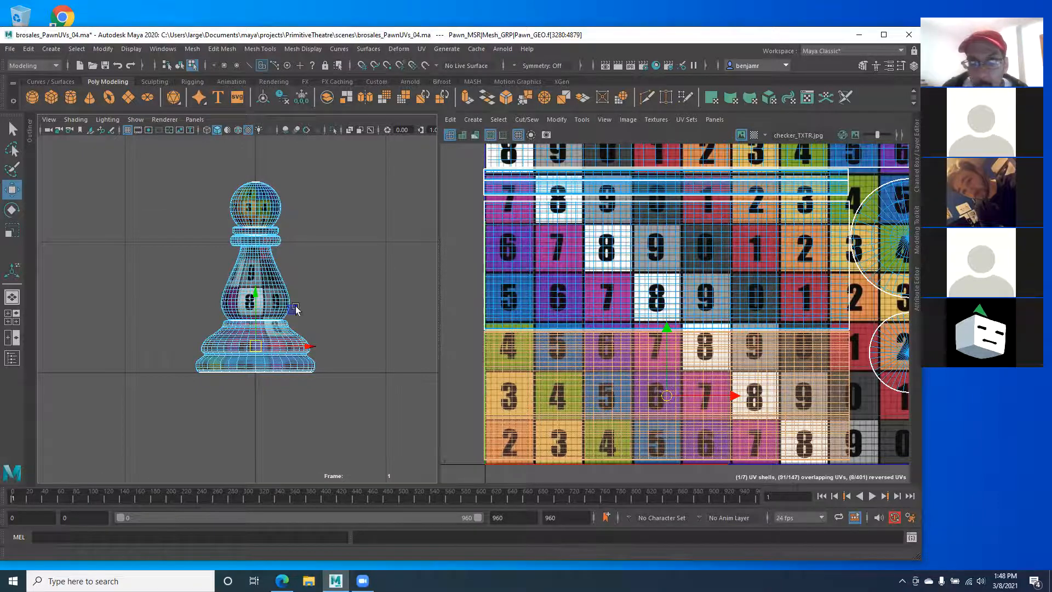
scroll(180, 284, "up", 4)
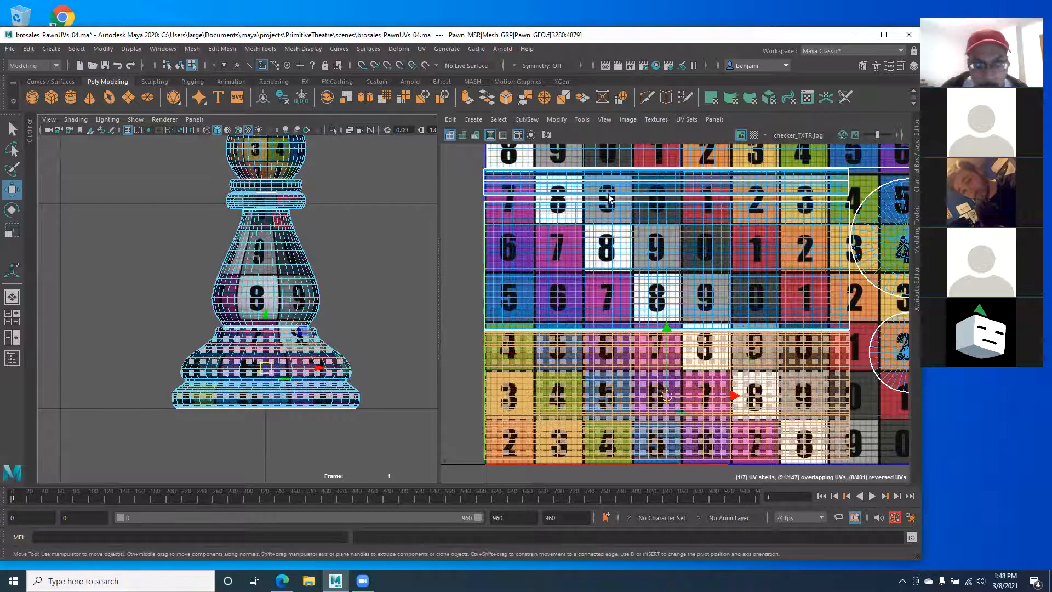
Step: Apply a cylindrical mapping to the pawn's base and orbit to inspect the projected shell
left_click(731, 99)
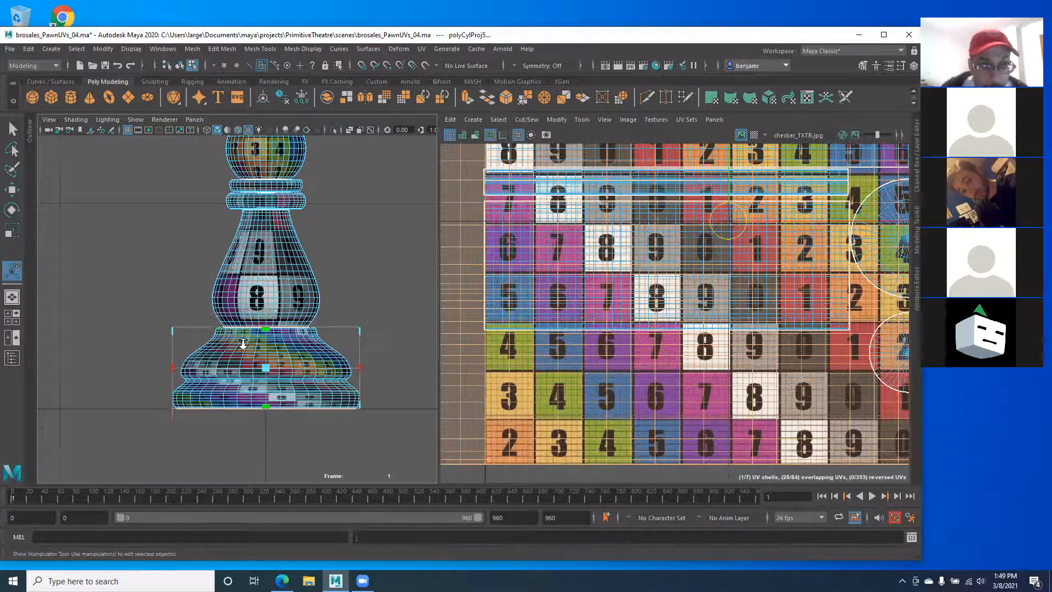
scroll(261, 349, "up", 3)
key("space")
left_click_drag(255, 327, 234, 399)
middle_click_drag(234, 400, 206, 296, "alt")
left_click_drag(206, 295, 319, 274, "alt")
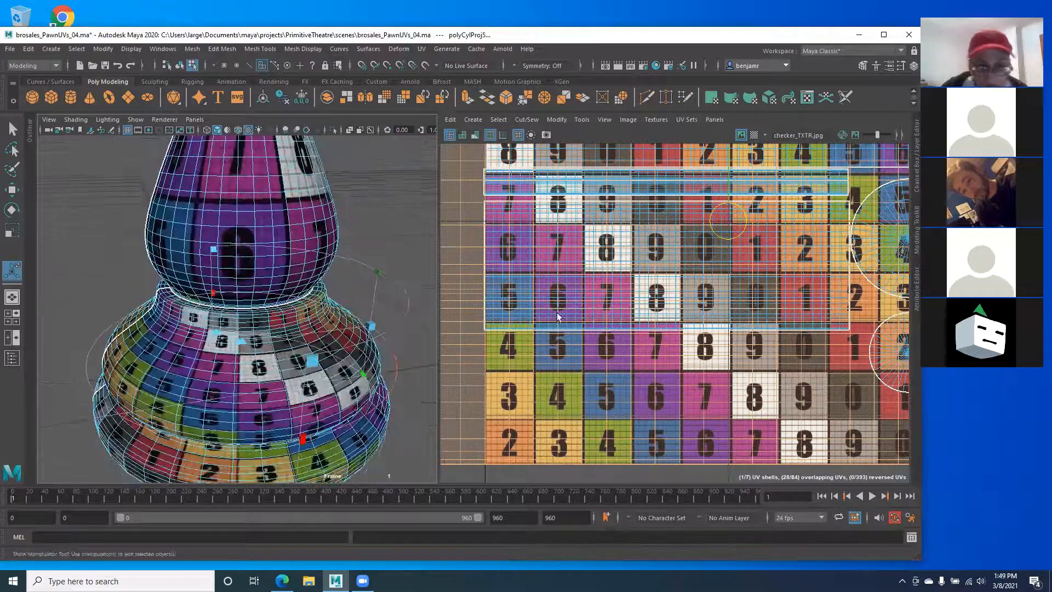
right_click_drag(583, 307, 465, 319, "alt")
right_click_drag(535, 323, 507, 296, "alt")
middle_click_drag(538, 276, 580, 307, "alt")
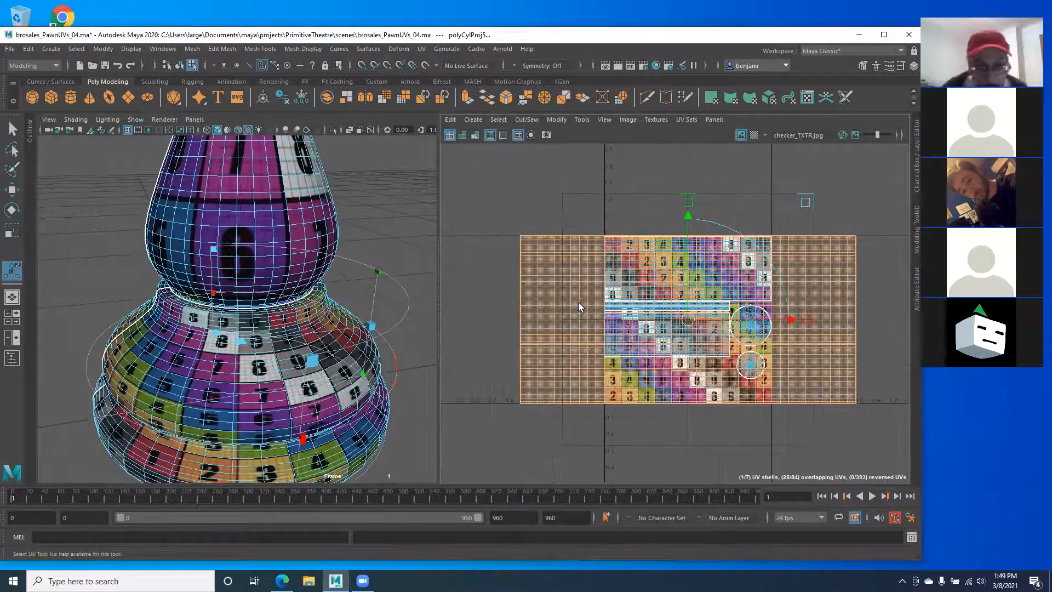
Step: Shrink the base shell, move it down into the tile, then apply spherical mapping
key("r")
left_click_drag(688, 320, 644, 325)
key("w")
left_click_drag(686, 253, 733, 380)
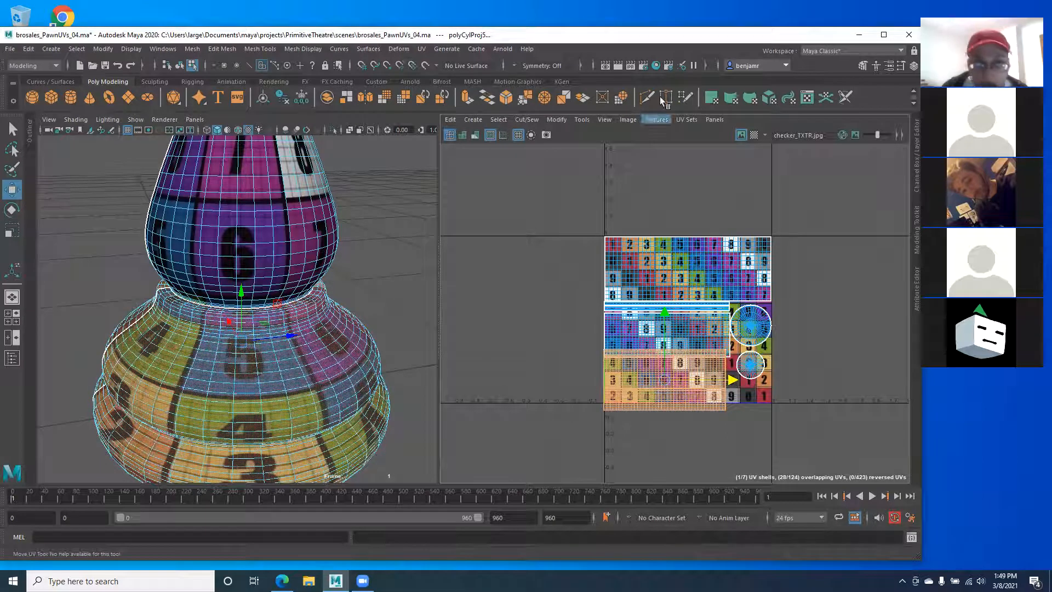
left_click(749, 99)
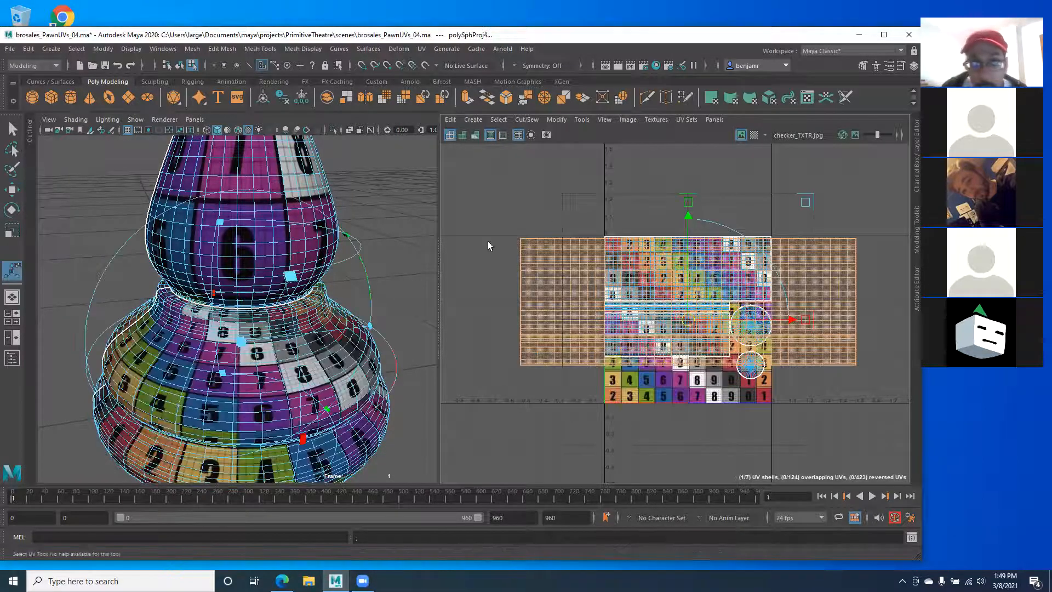
Step: Orbit under the pawn and shift the spherical projection downward
left_click_drag(211, 305, 144, 258, "alt")
left_click_drag(63, 425, 106, 353, "alt")
right_click_drag(666, 280, 641, 280, "alt")
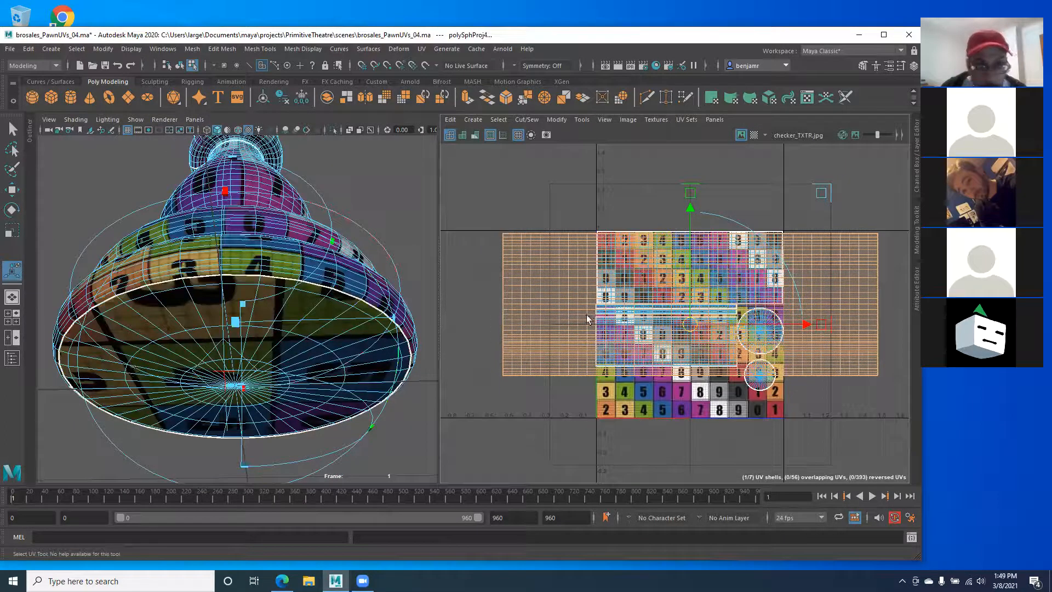
left_click_drag(690, 211, 679, 285)
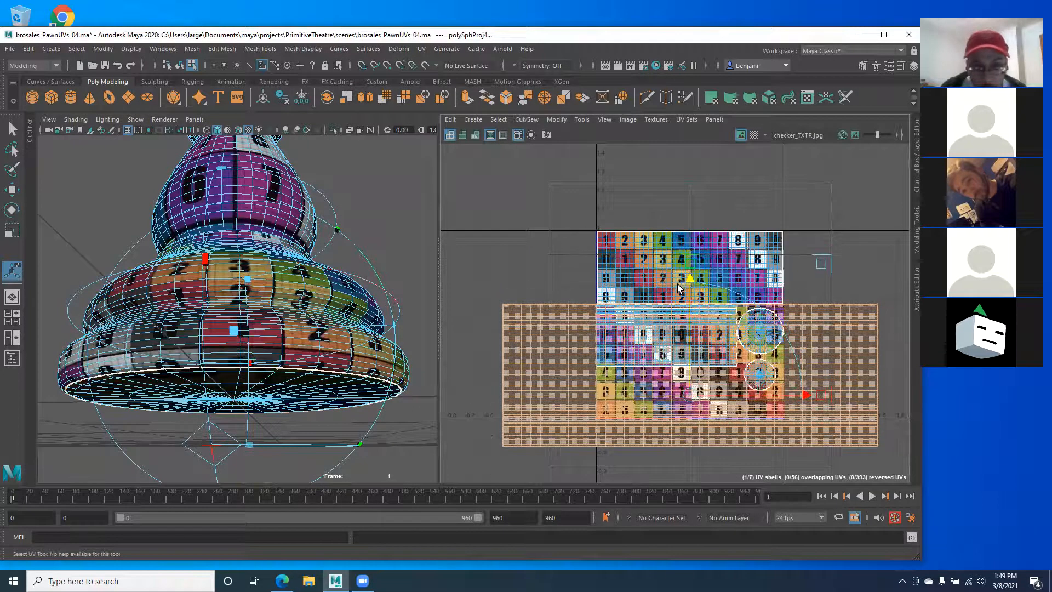
Step: Shrink and move the shell to the lower tile, then undo back to cylindrical mapping
key("r")
left_click_drag(690, 306, 651, 310)
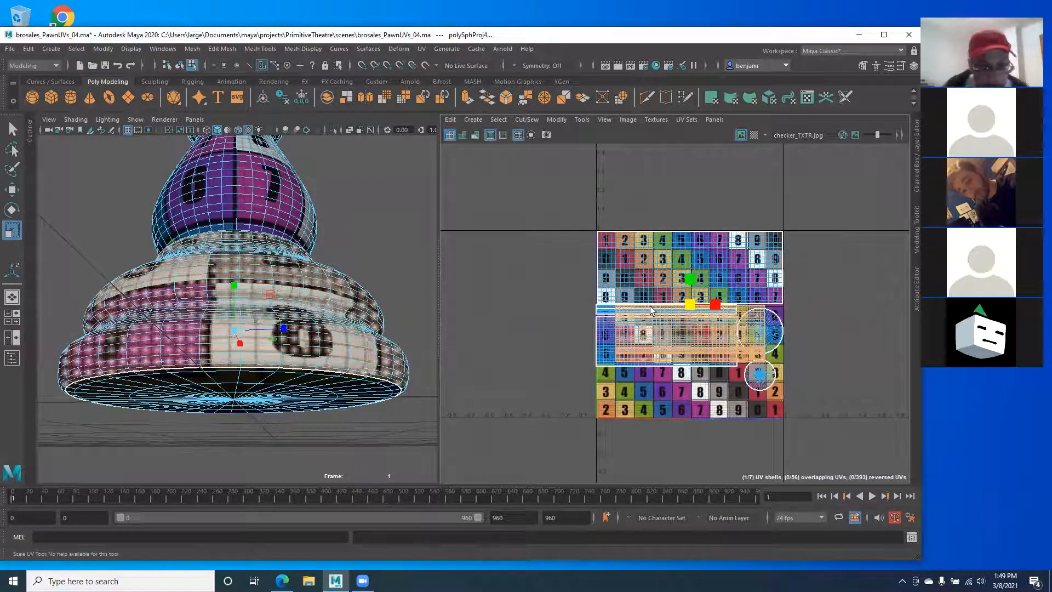
key("w")
left_click_drag(756, 305, 733, 305)
left_click_drag(675, 259, 675, 317)
key("ctrl+z")
key("ctrl+z")
key("ctrl+z")
key("ctrl+z")
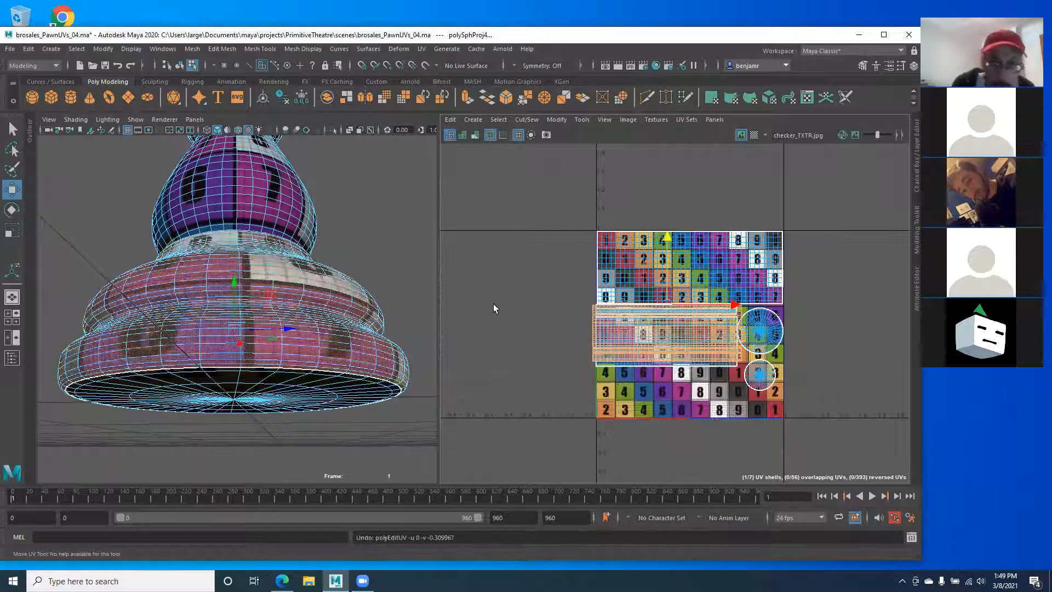
key("ctrl+z")
key("ctrl+z")
key("ctrl+z")
key("ctrl+z")
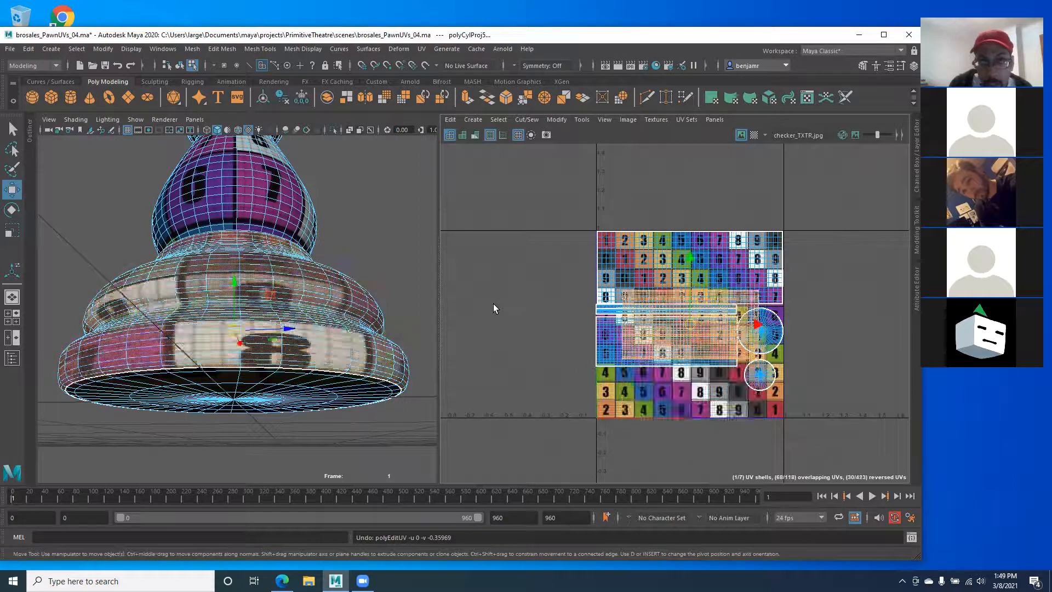
left_click_drag(222, 183, 255, 274, "alt")
left_click(256, 269)
double_click(239, 240)
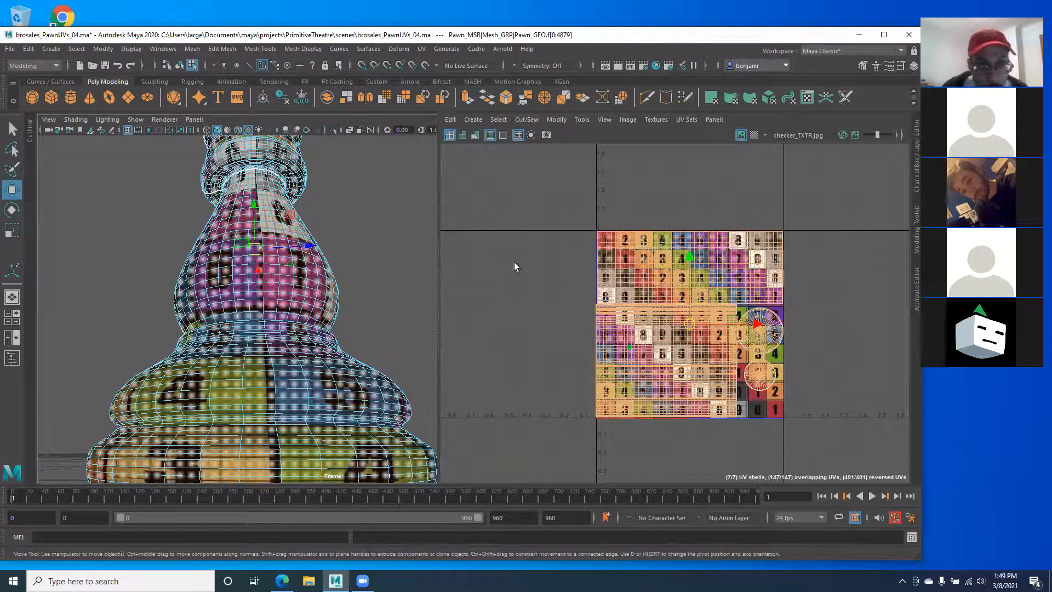
double_click(632, 335)
left_click_drag(183, 246, 189, 296, "alt")
middle_click_drag(280, 220, 286, 282, "alt")
left_click_drag(238, 281, 186, 284, "alt")
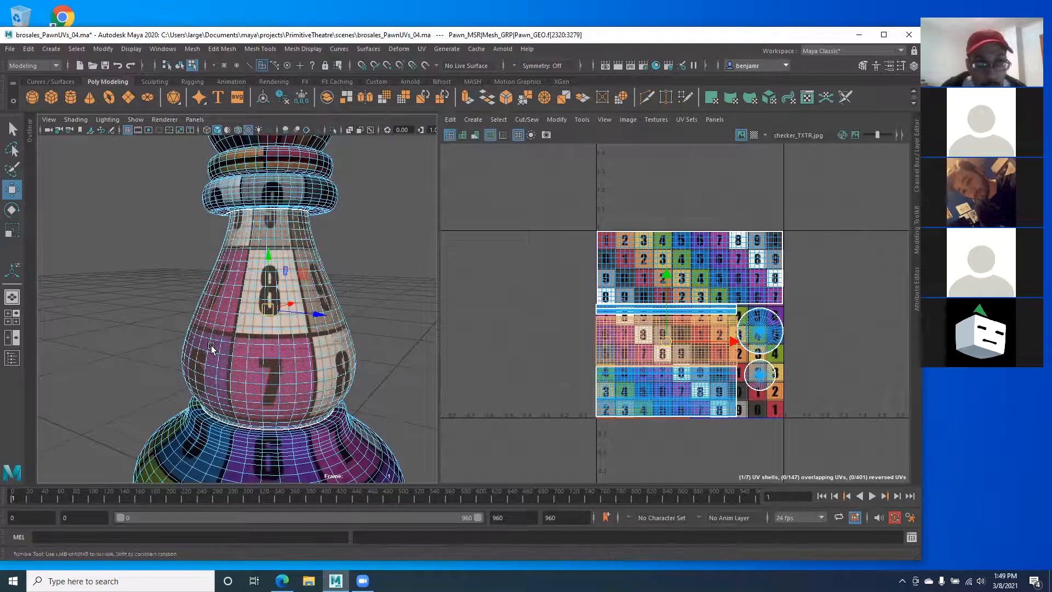
left_click_drag(315, 366, 298, 387, "alt")
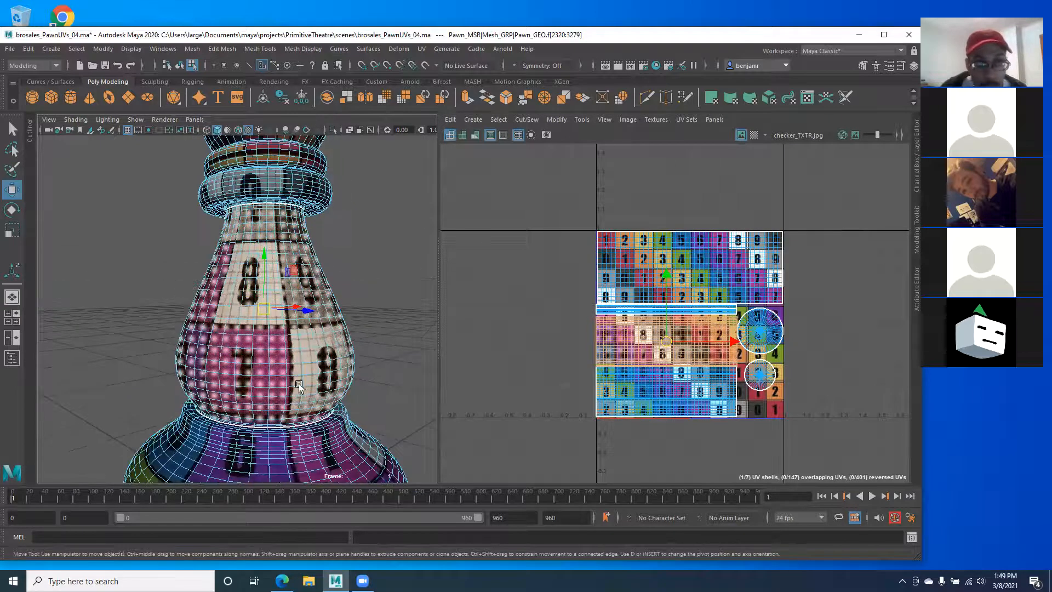
left_click(724, 99)
left_click_drag(292, 315, 257, 288, "alt")
middle_click_drag(240, 211, 246, 261, "alt")
right_click_drag(276, 268, 385, 185, "alt")
middle_click_drag(269, 299, 246, 93, "alt")
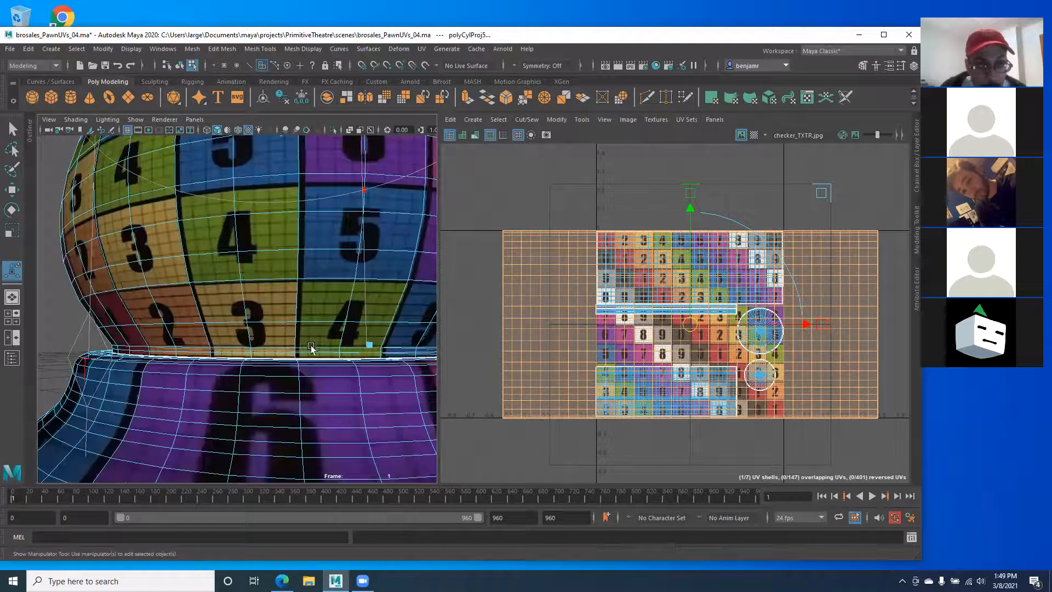
right_click_drag(229, 332, 233, 285, "alt")
left_click_drag(232, 284, 216, 304, "alt")
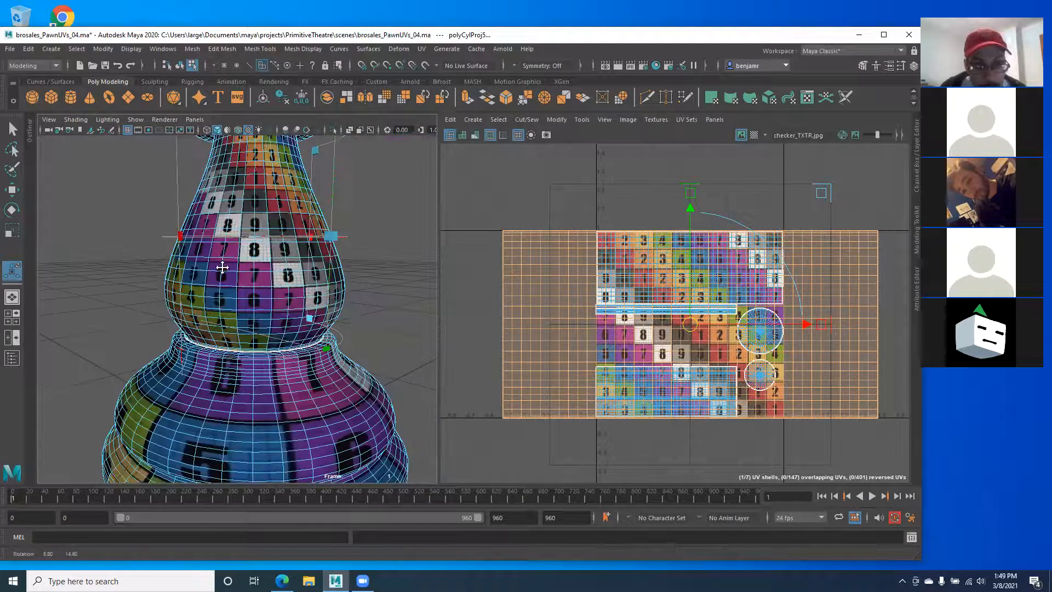
middle_click_drag(221, 265, 223, 298, "alt")
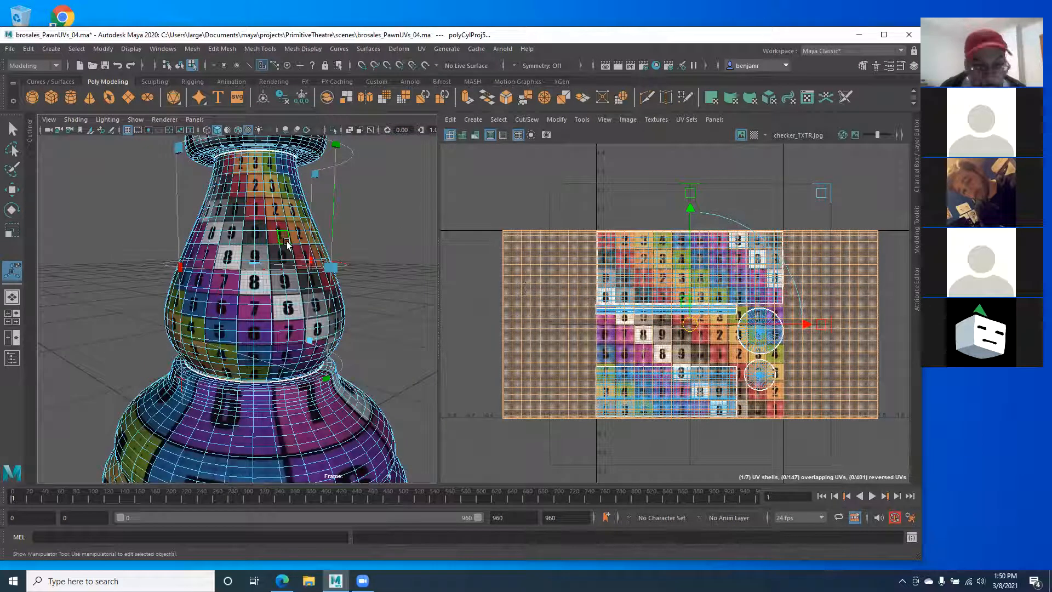
key("ctrl+z")
key("ctrl+z")
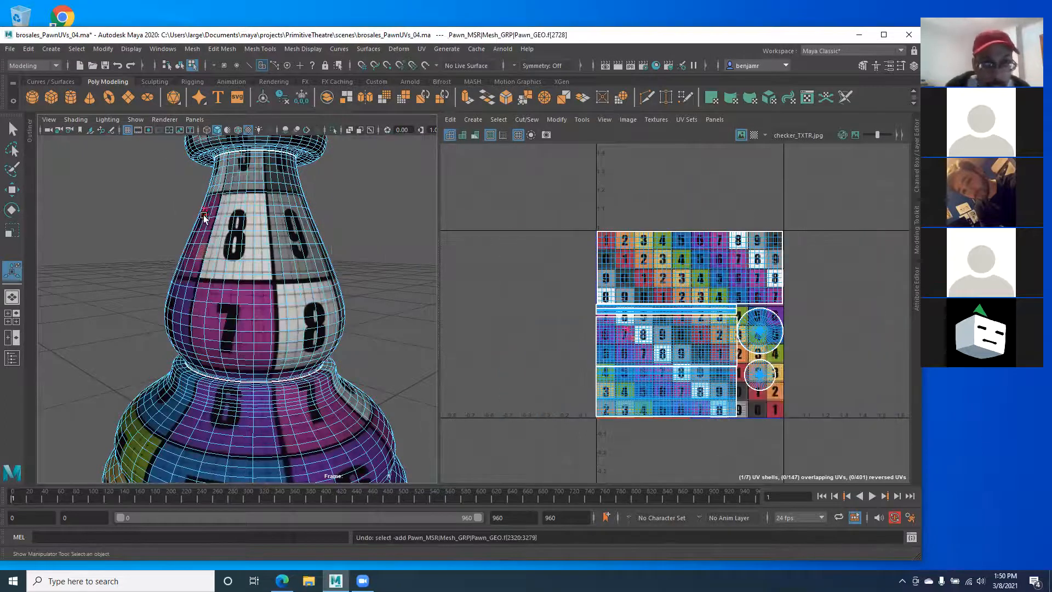
Step: Zoom the perspective view onto the pawn's neck and collar rings
middle_click_drag(203, 217, 207, 314, "alt")
right_click_drag(249, 297, 295, 306, "alt")
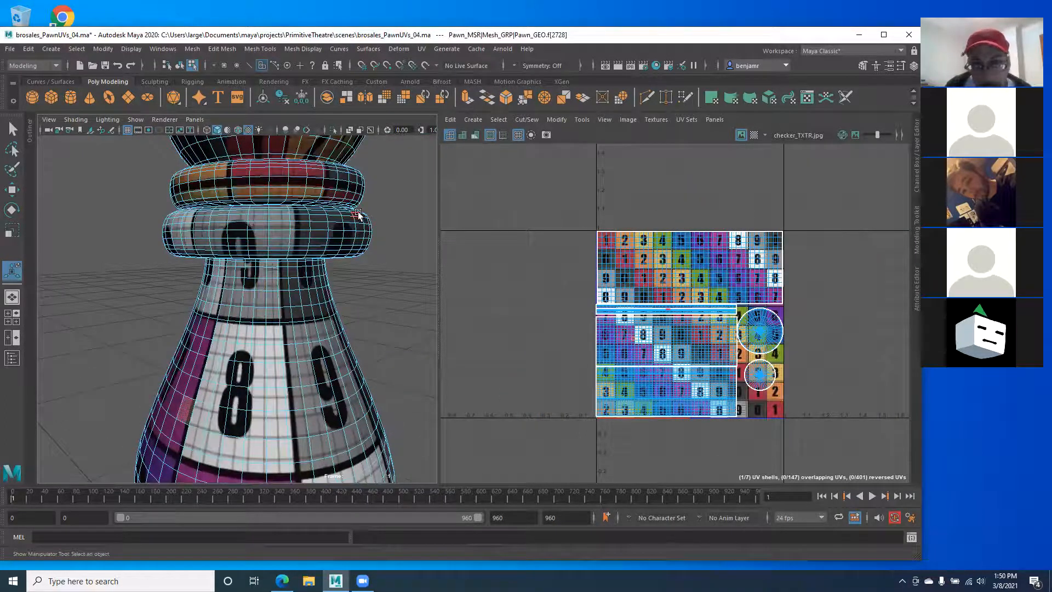
right_click_drag(277, 230, 272, 276, "alt")
middle_click_drag(538, 292, 408, 273, "alt")
scroll(441, 273, "down", 2)
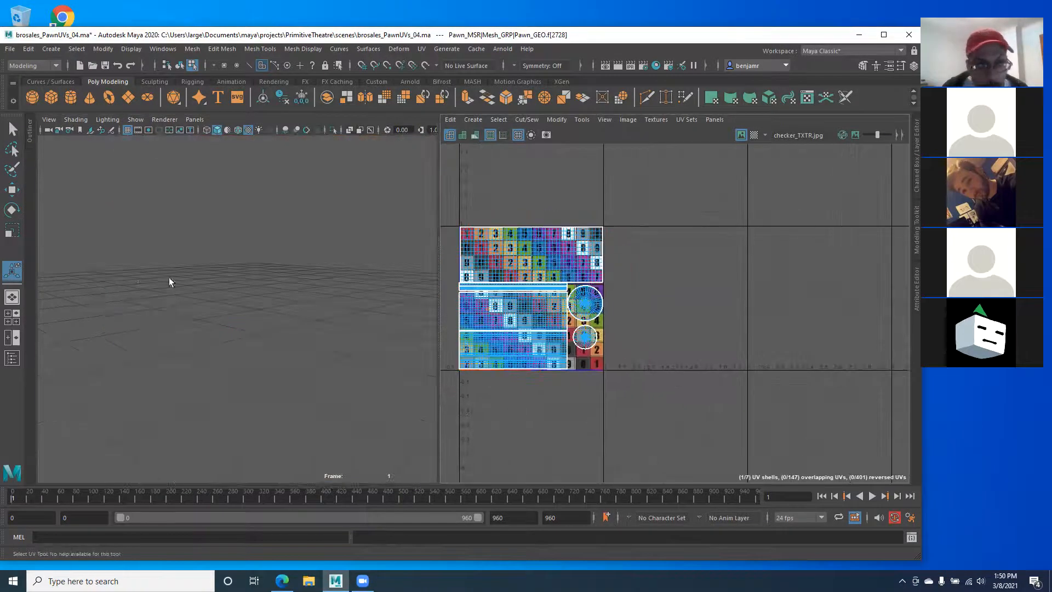
middle_click_drag(163, 285, 197, 283, "alt")
Step: Switch the 3D panel to Front View and zoom in on the collar rings
key("space")
left_click_drag(196, 283, 187, 308)
middle_click_drag(226, 176, 218, 283, "alt")
right_click_drag(218, 283, 356, 367, "alt")
middle_click_drag(267, 276, 238, 306, "alt")
right_click_drag(210, 297, 226, 303, "alt")
middle_click_drag(226, 303, 193, 315, "alt")
Step: Widen the 3D panel beside the UV Editor and clear the UV shell selection
left_click_drag(437, 283, 595, 276)
middle_click_drag(413, 252, 380, 293, "alt")
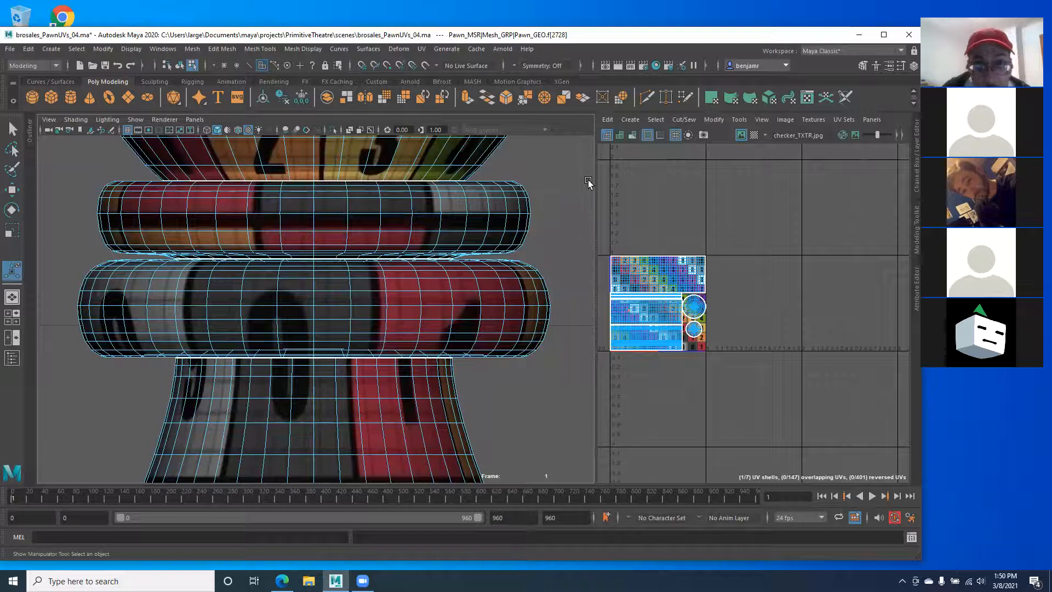
left_click_drag(584, 178, 69, 358)
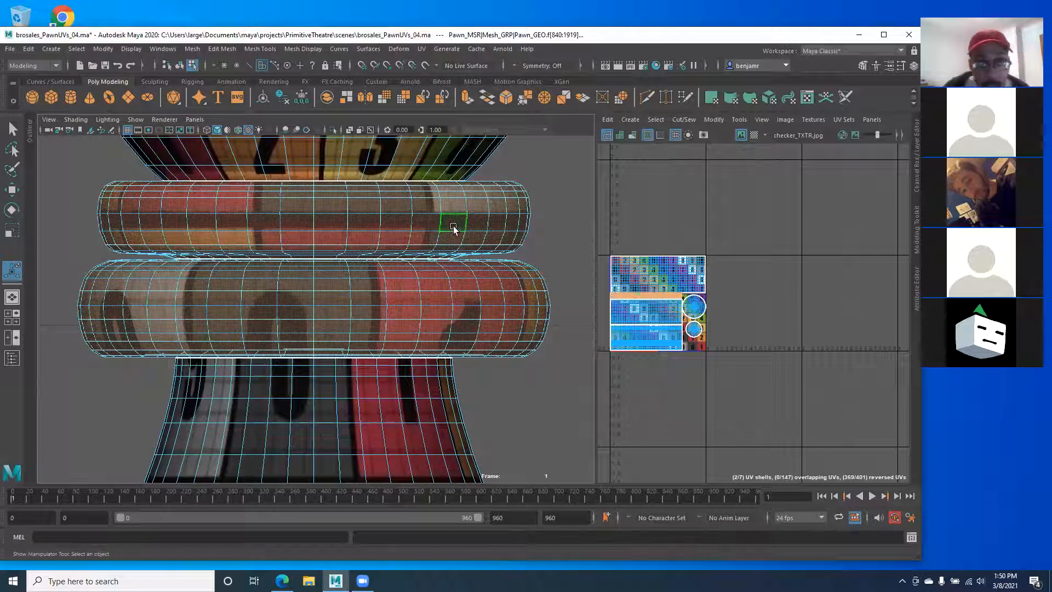
left_click(732, 98)
scroll(411, 305, "up", 3)
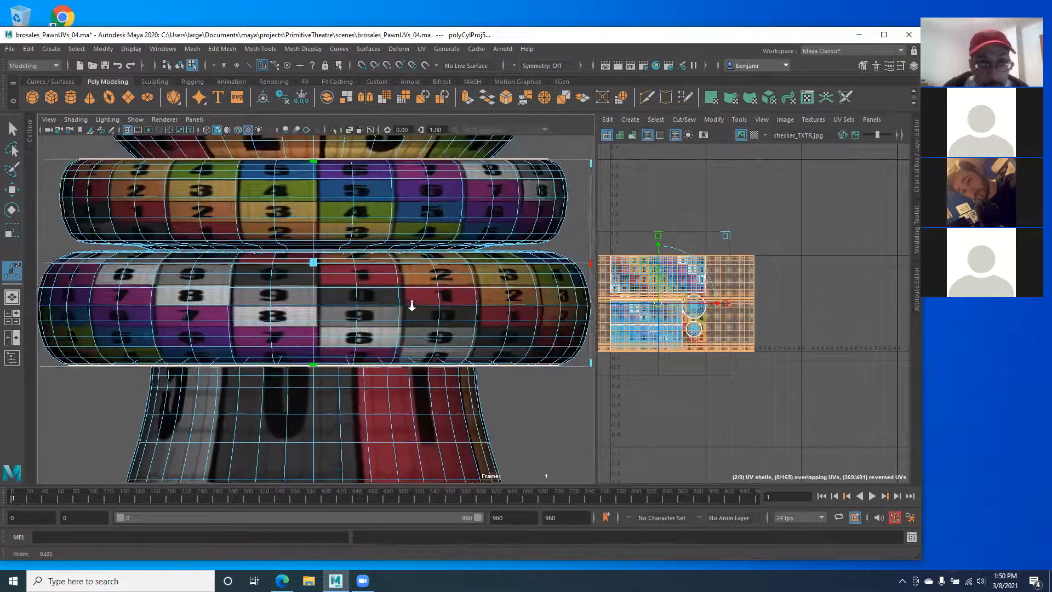
scroll(294, 268, "down", 12)
scroll(324, 273, "up", 7)
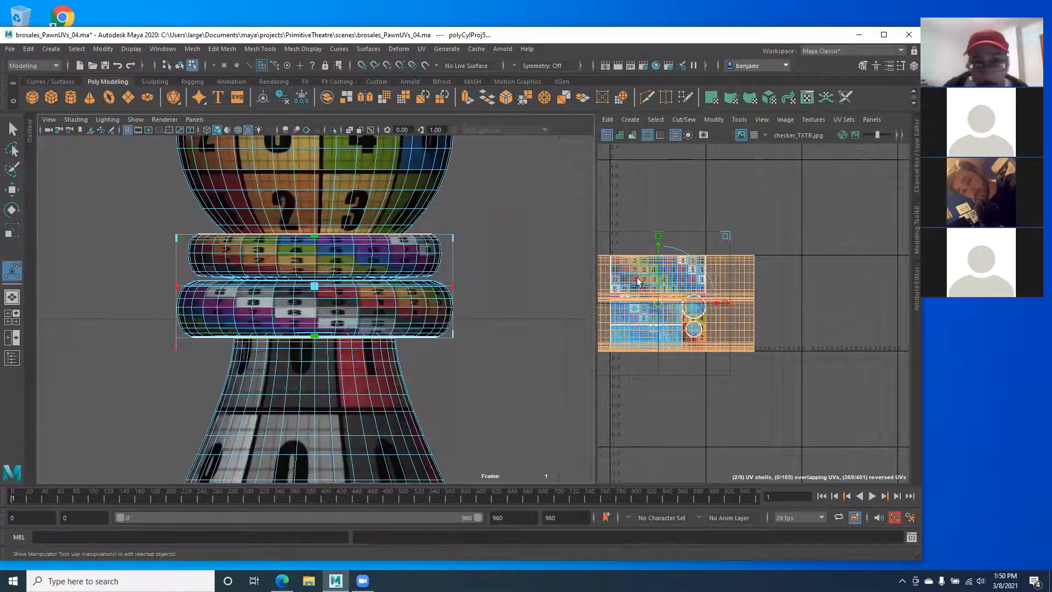
middle_click_drag(639, 282, 698, 297, "alt")
key("r")
left_click_drag(723, 324, 676, 328)
left_click_drag(770, 318, 843, 319)
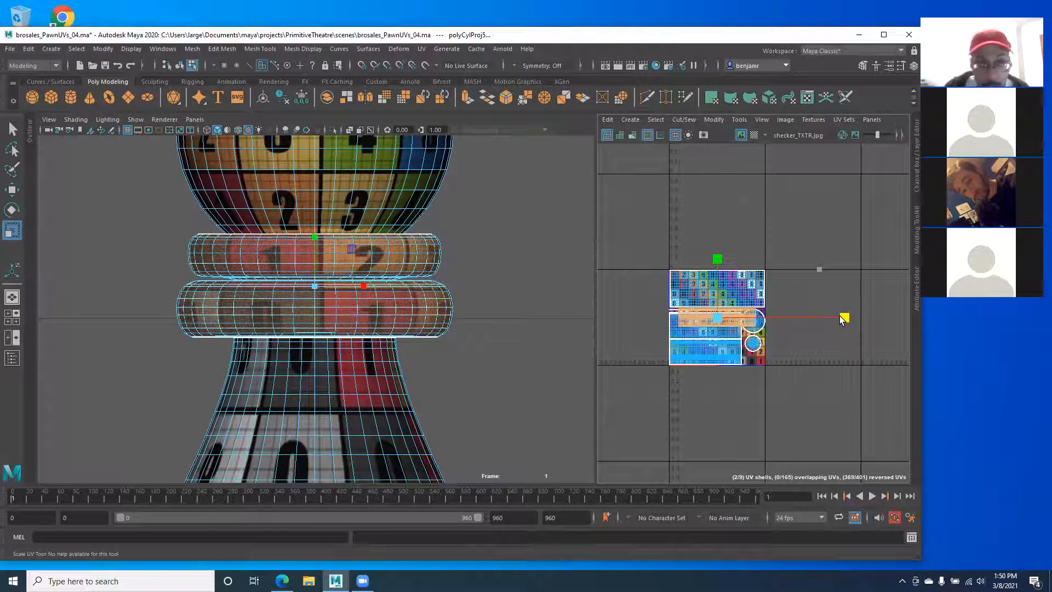
key("ctrl+z")
key("ctrl+z")
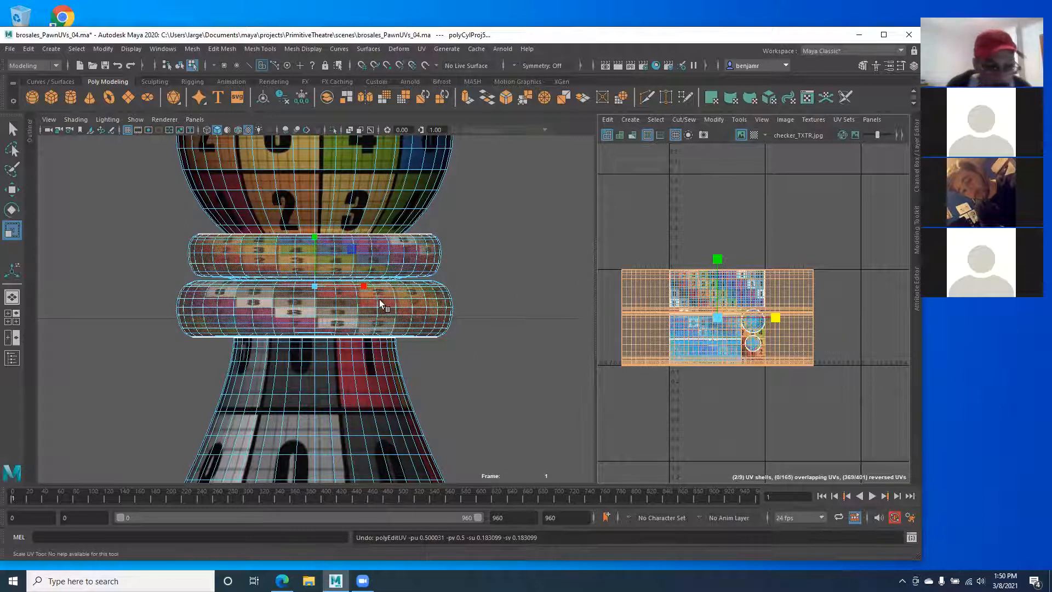
key("ctrl+z")
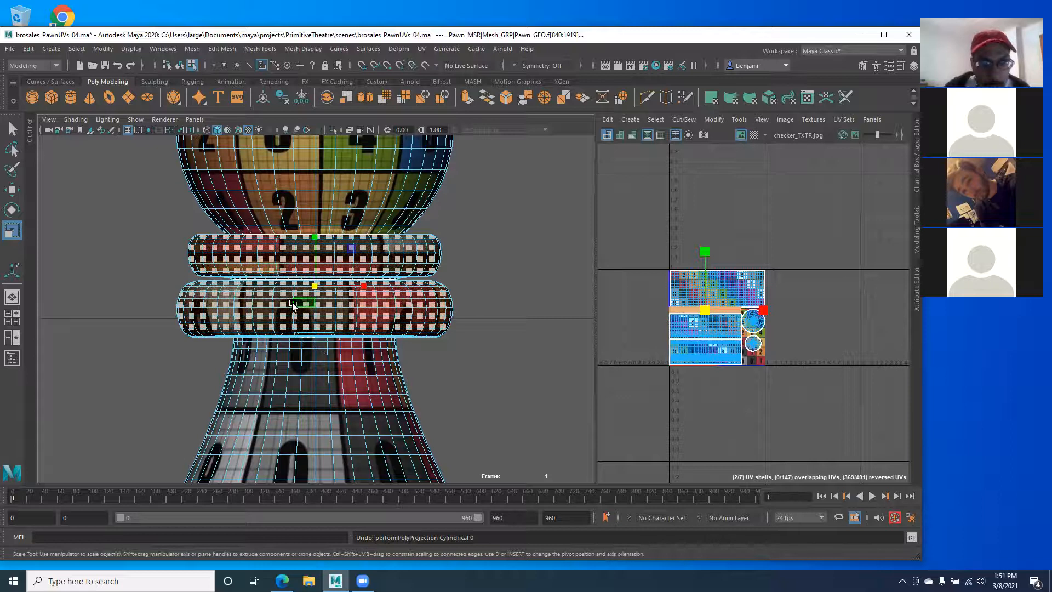
middle_click_drag(262, 448, 268, 281, "alt")
Step: Return to object selection, frame the whole pawn and bring its top rings into view
left_click(271, 362)
right_click(341, 279)
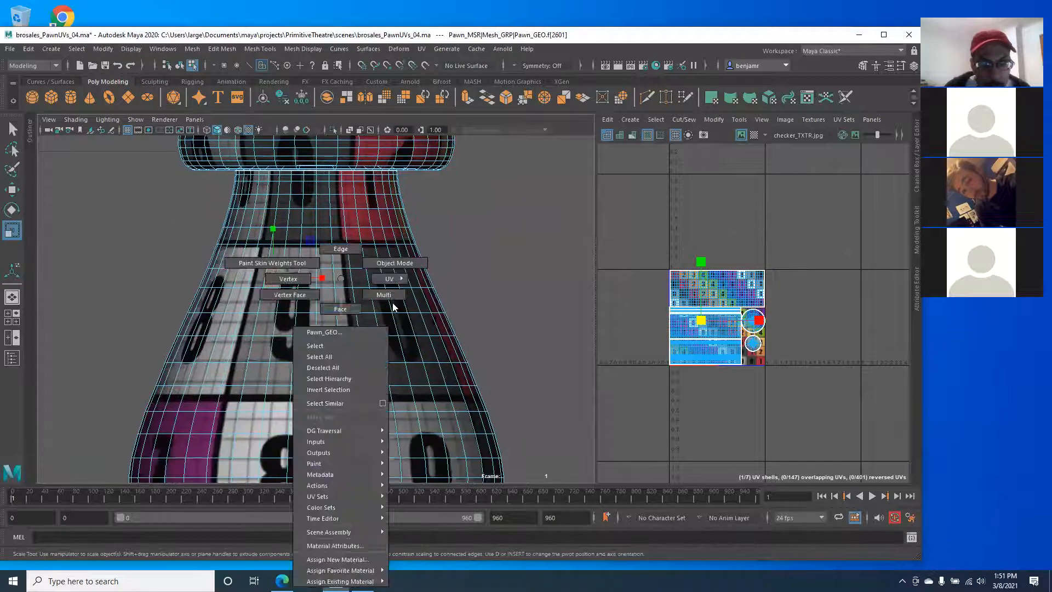
left_click(391, 265)
key("f")
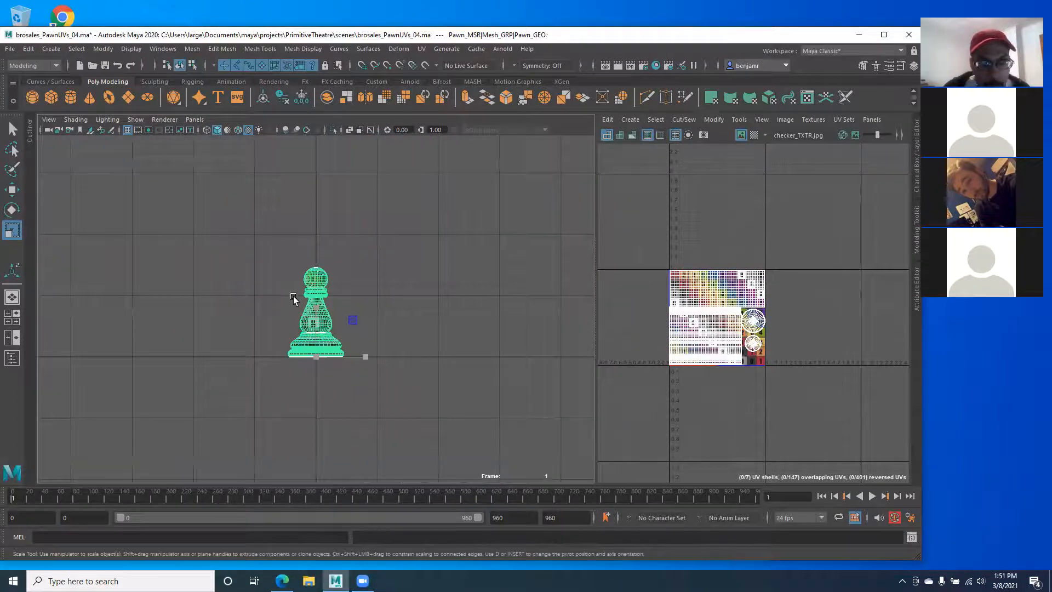
scroll(266, 341, "up", 5)
middle_click_drag(194, 394, 191, 319, "alt")
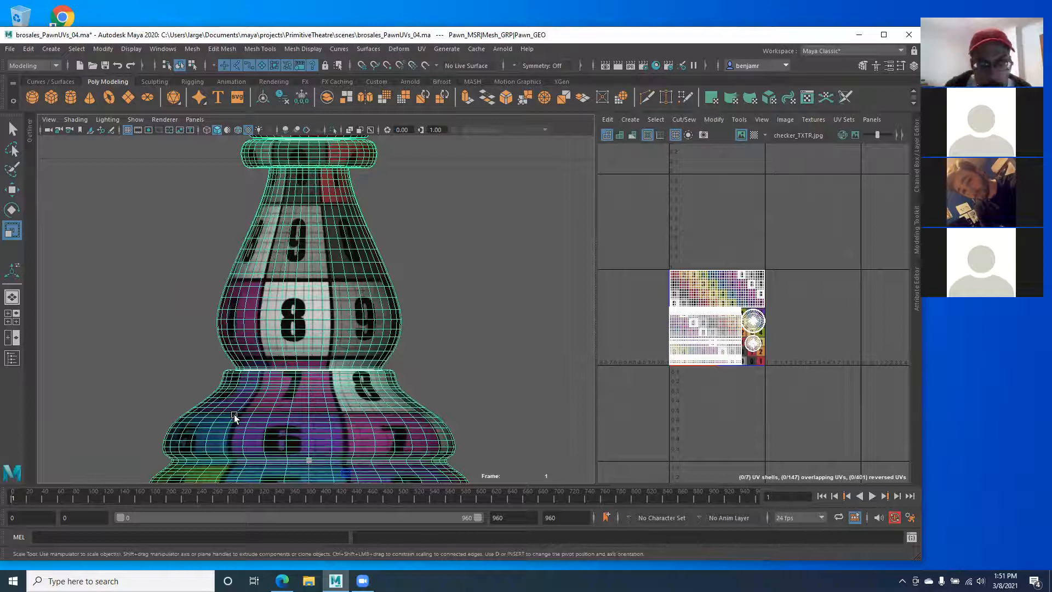
scroll(806, 328, "up", 6)
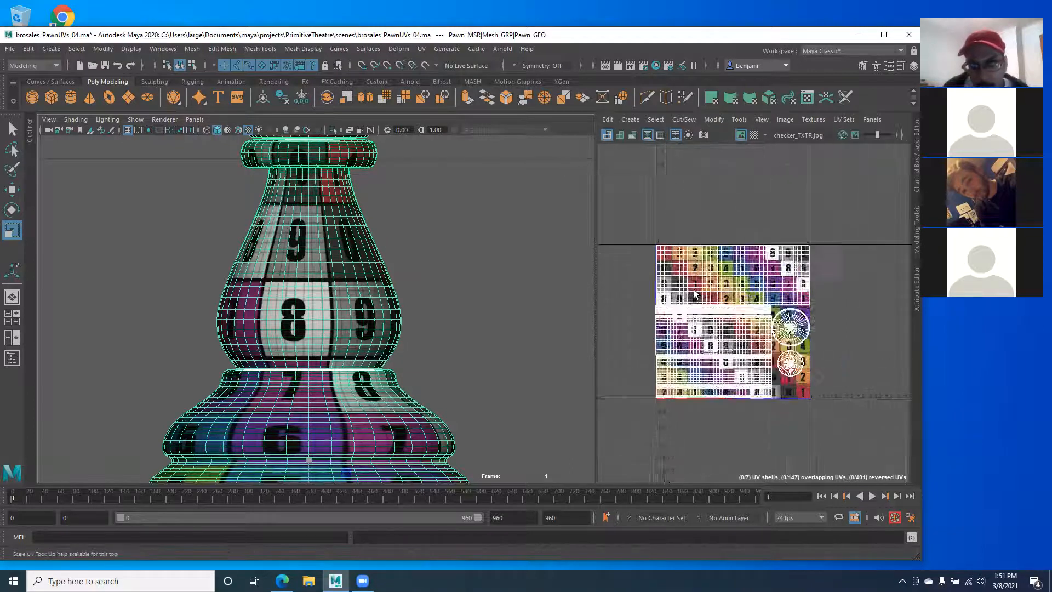
scroll(740, 323, "up", 2)
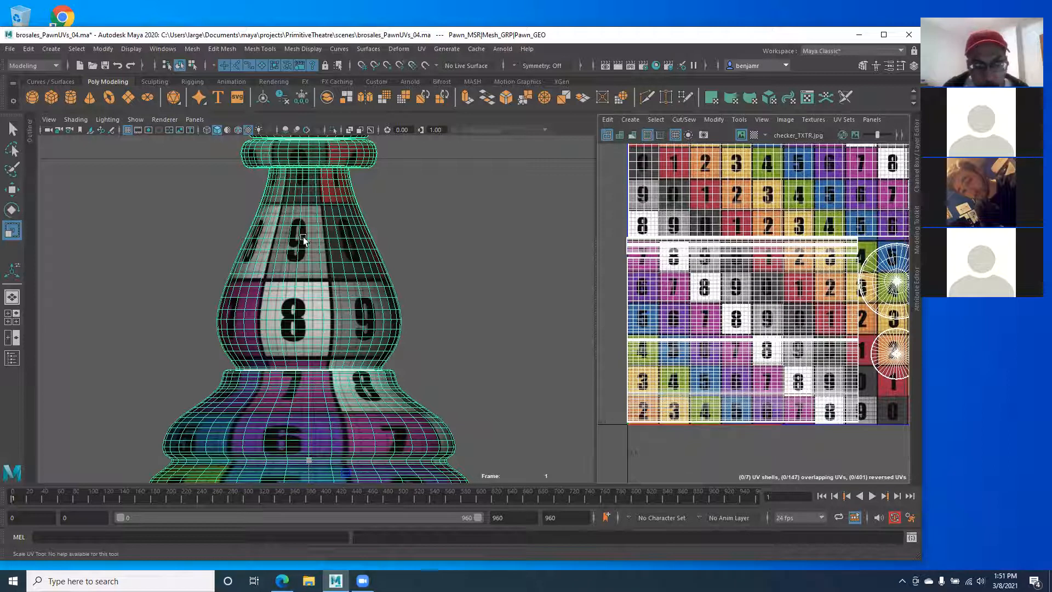
middle_click_drag(303, 240, 304, 246, "alt")
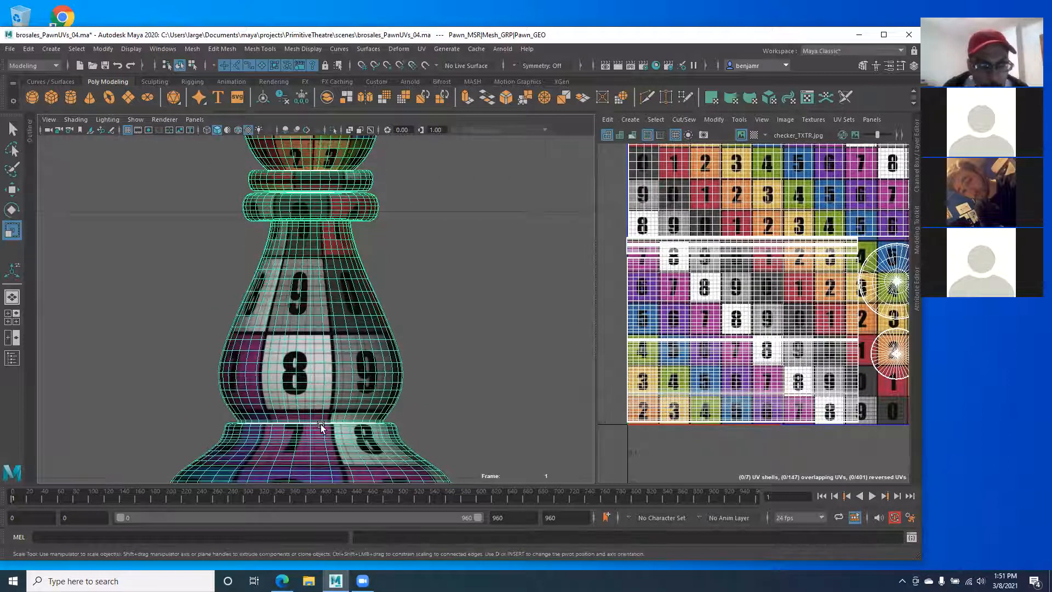
scroll(302, 409, "down", 3)
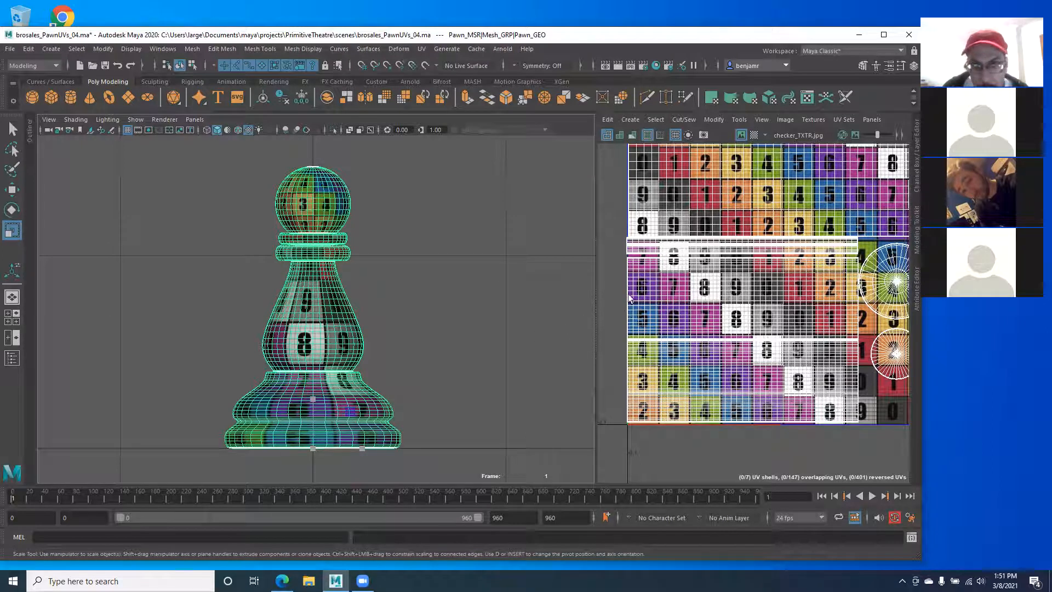
Step: In UV Shell mode, select the body's lower shell, the shell above it and the thin strip
right_click_drag(288, 244, 289, 269)
left_click(704, 383)
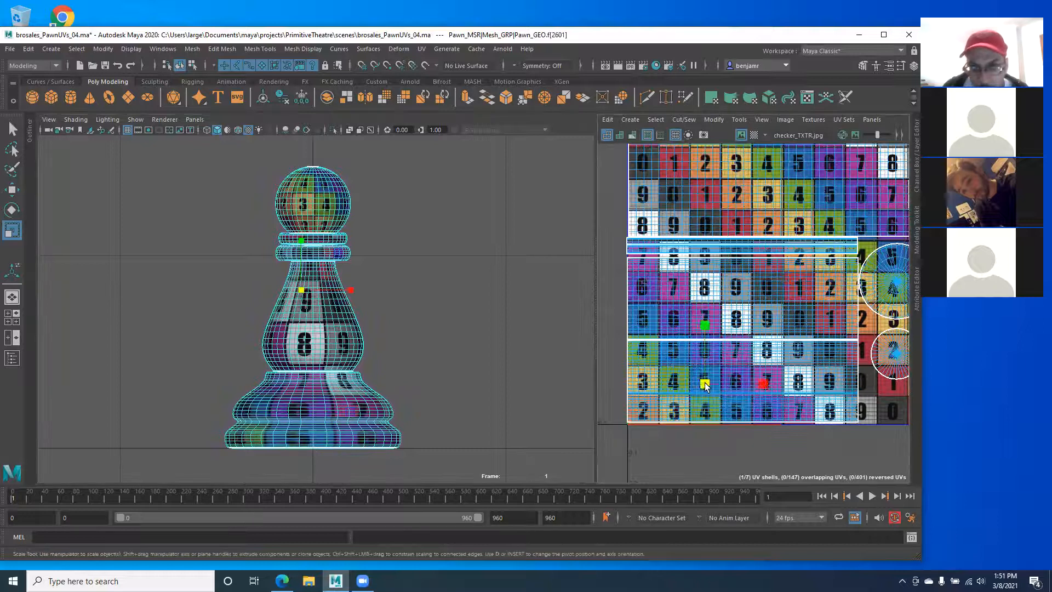
left_click(660, 295, "shift")
left_click(647, 252, "shift")
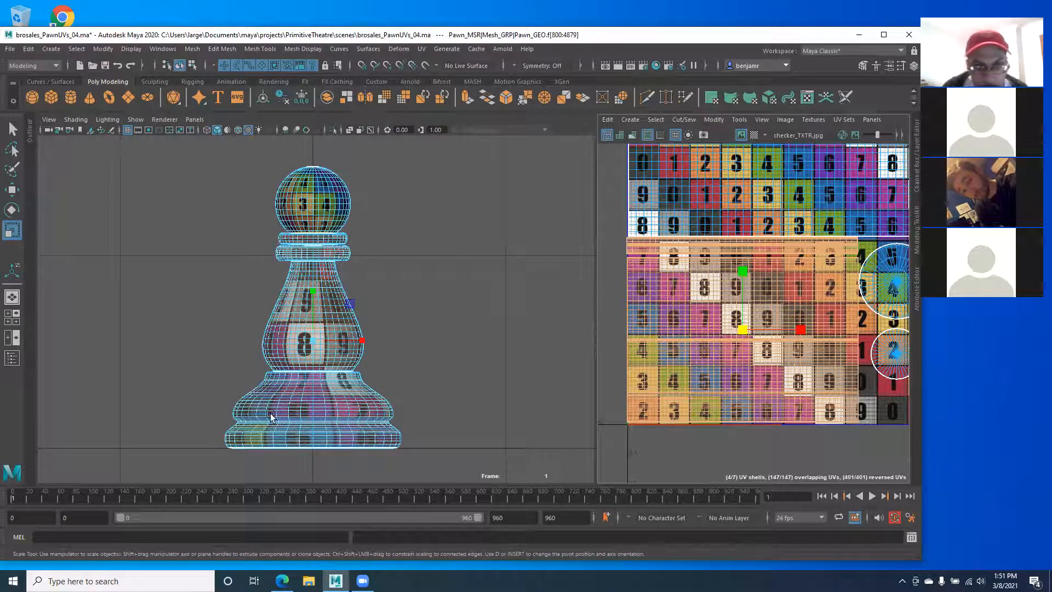
Step: Apply a cylindrical UV projection to the pawn's body and shrink the new shell uniformly
left_click(731, 99)
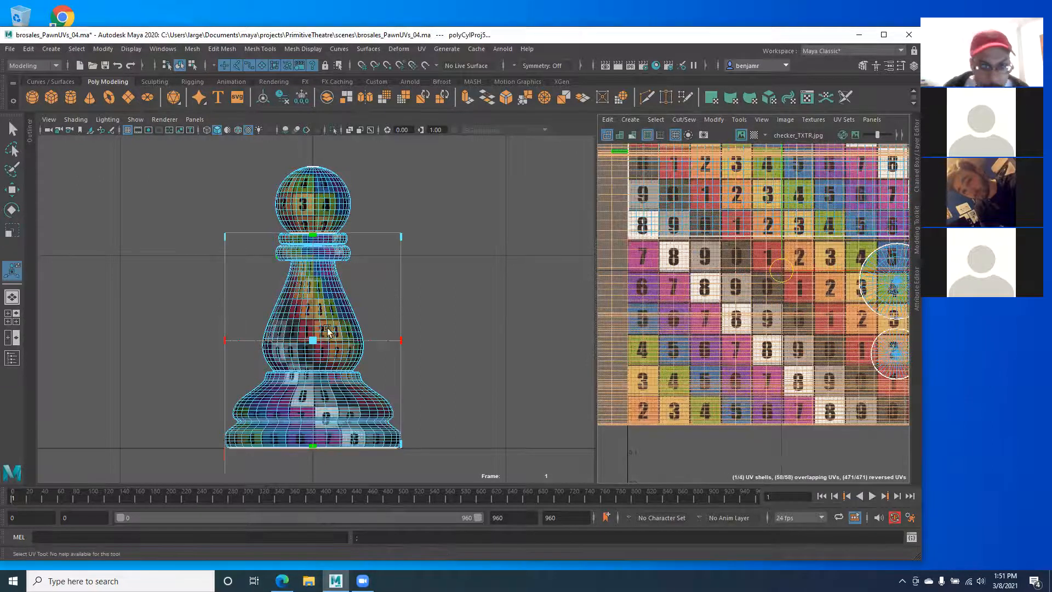
scroll(698, 308, "down", 5)
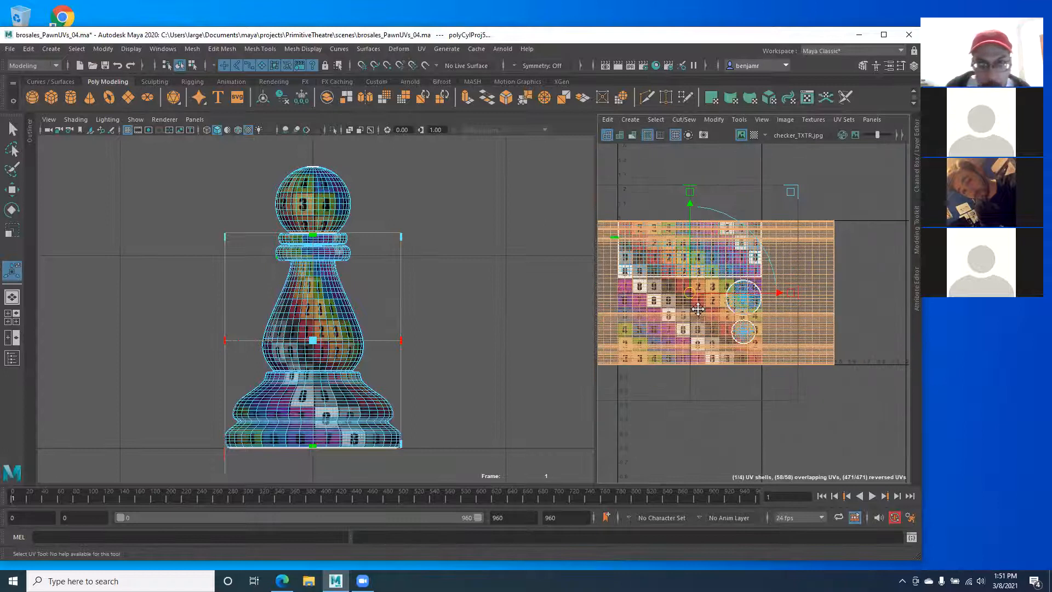
key("f")
key("r")
left_click_drag(740, 311, 754, 354)
key("w")
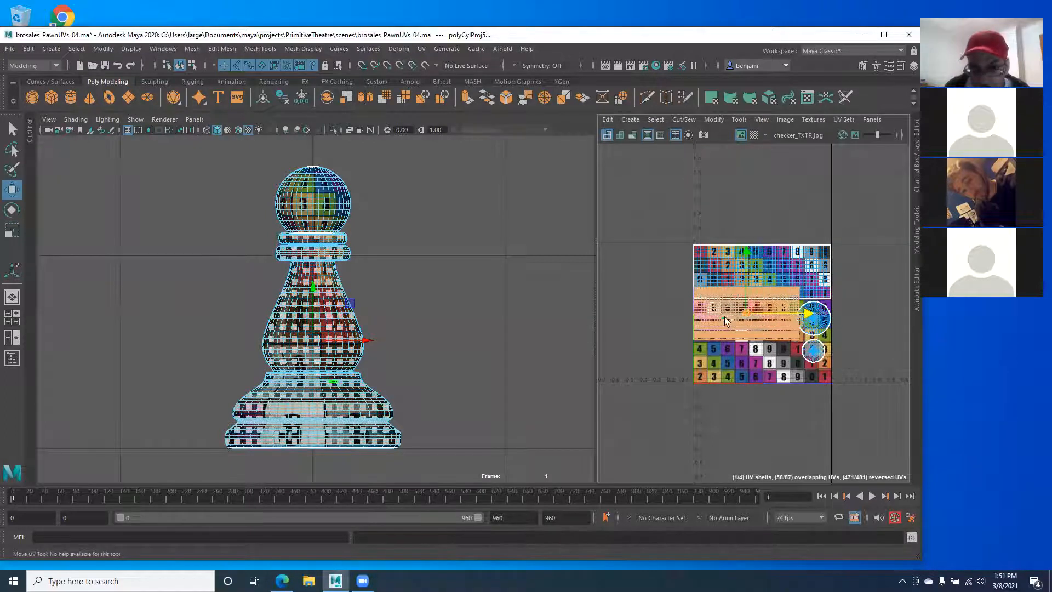
Step: Move the body shell onto the checker grid, making it narrower and taller so the checkers line up
scroll(681, 312, "up", 5)
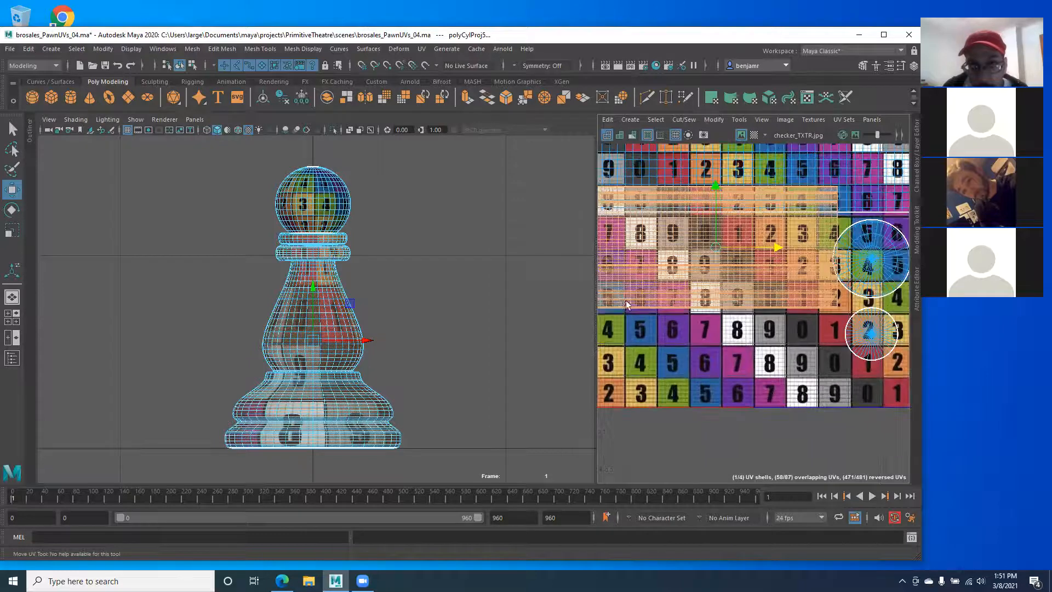
left_click_drag(596, 294, 495, 295)
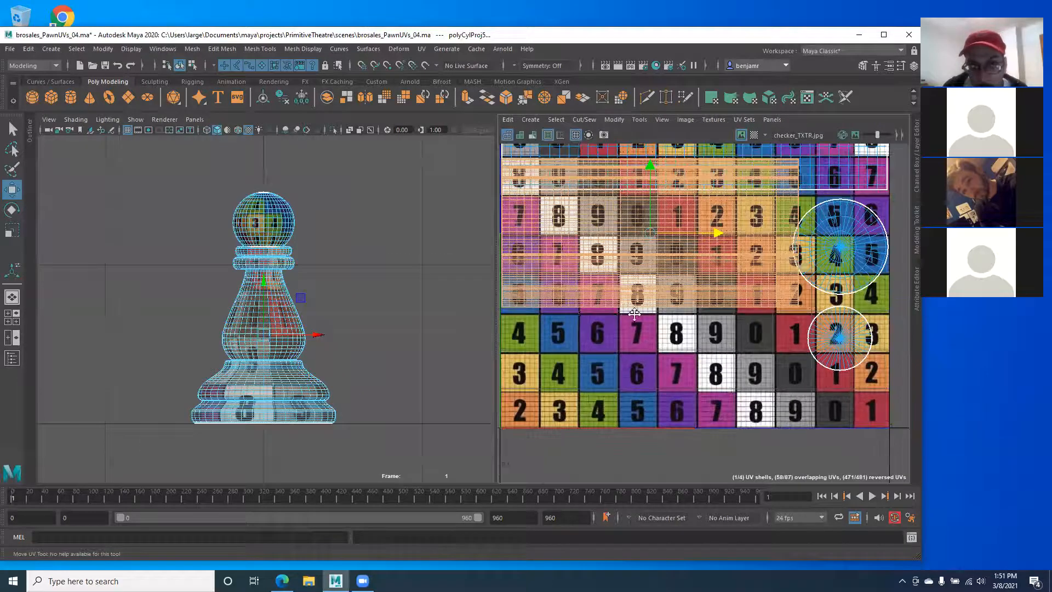
middle_click_drag(625, 296, 603, 298, "alt")
left_click_drag(695, 192, 706, 268)
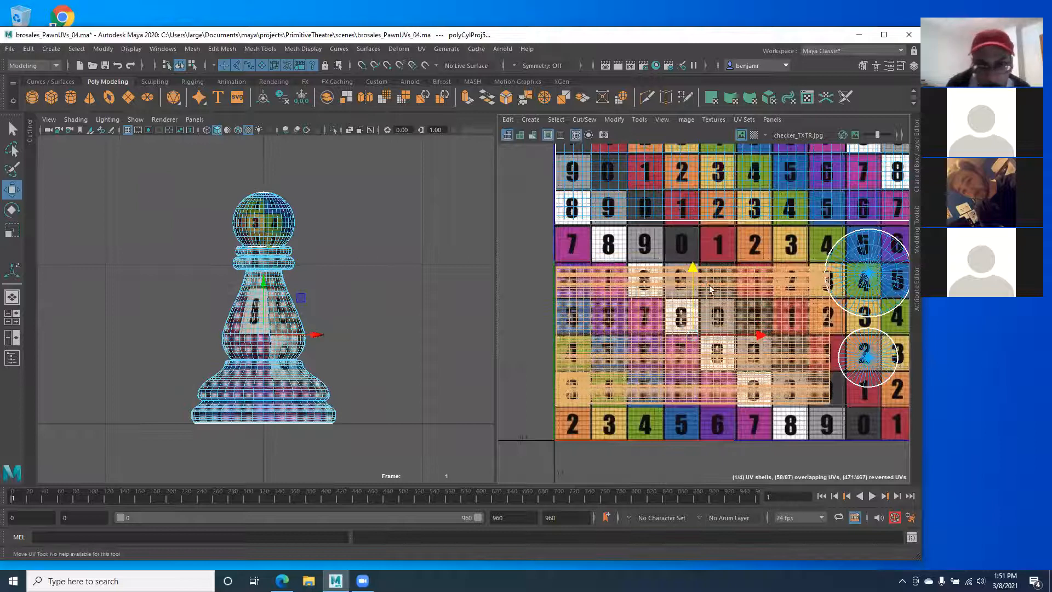
key("r")
left_click_drag(756, 336, 752, 336)
key("w")
key("r")
left_click_drag(692, 271, 691, 236)
key("w")
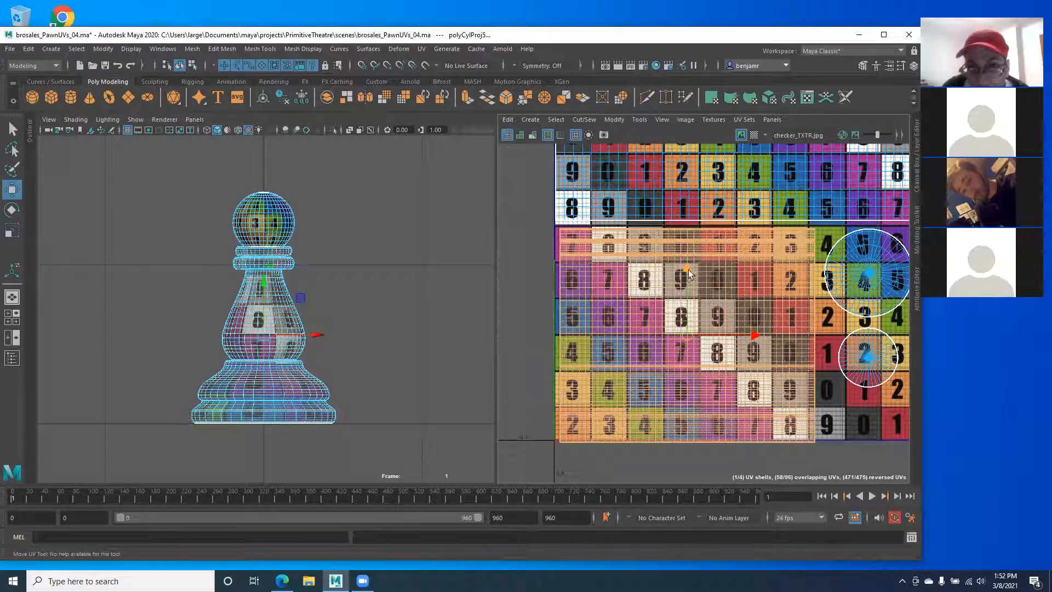
left_click_drag(687, 268, 686, 265)
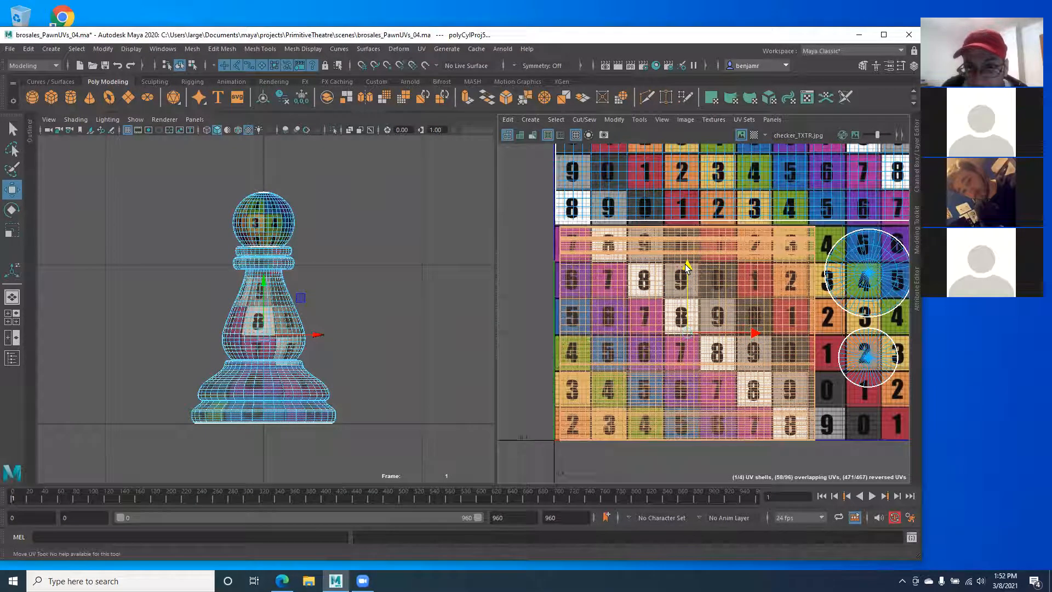
key("r")
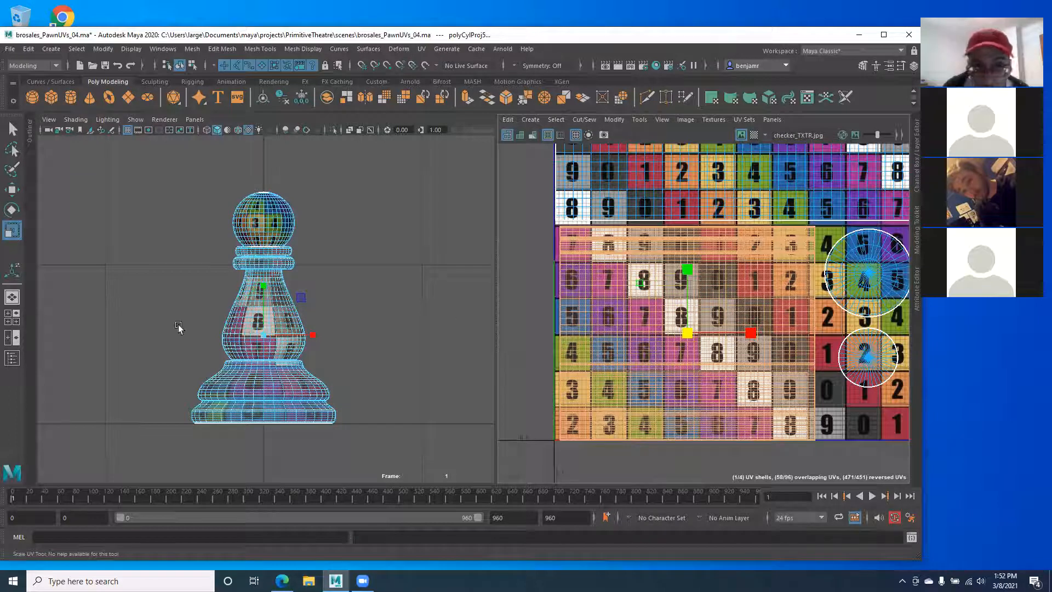
Step: Clear the face selection and switch the viewport panel back to perspective view
right_click_drag(160, 279, 148, 292)
middle_click_drag(169, 352, 179, 363, "alt")
right_click_drag(179, 363, 233, 368, "alt")
right_click_drag(279, 324, 278, 308)
left_click(197, 359)
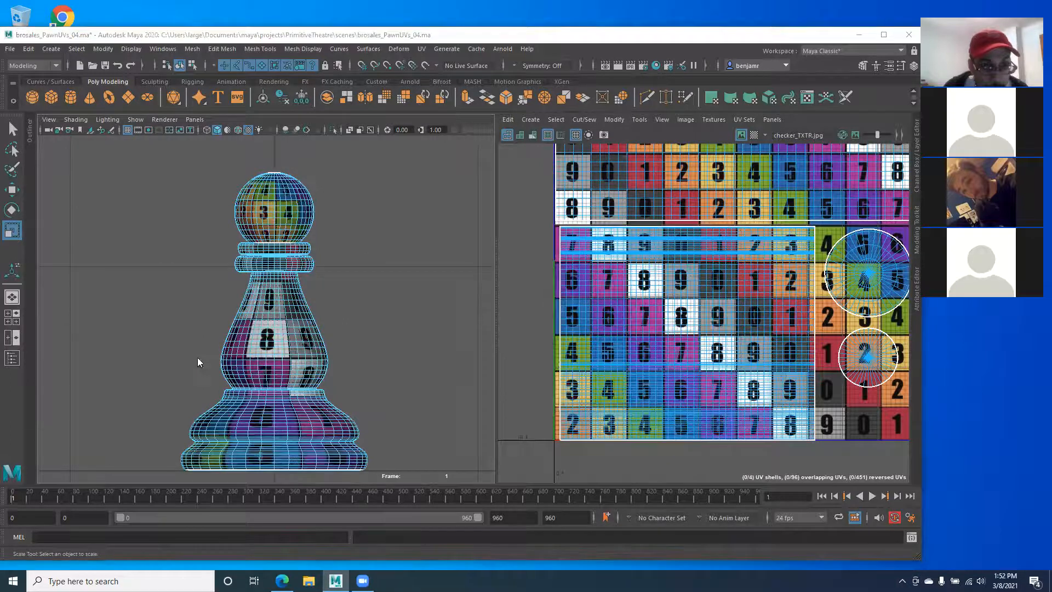
key("space")
left_click_drag(197, 358, 191, 334)
left_click_drag(279, 375, 258, 375, "alt")
Step: Zoom the UV view onto a single 9 tile to inspect checker alignment
scroll(286, 359, "up", 3)
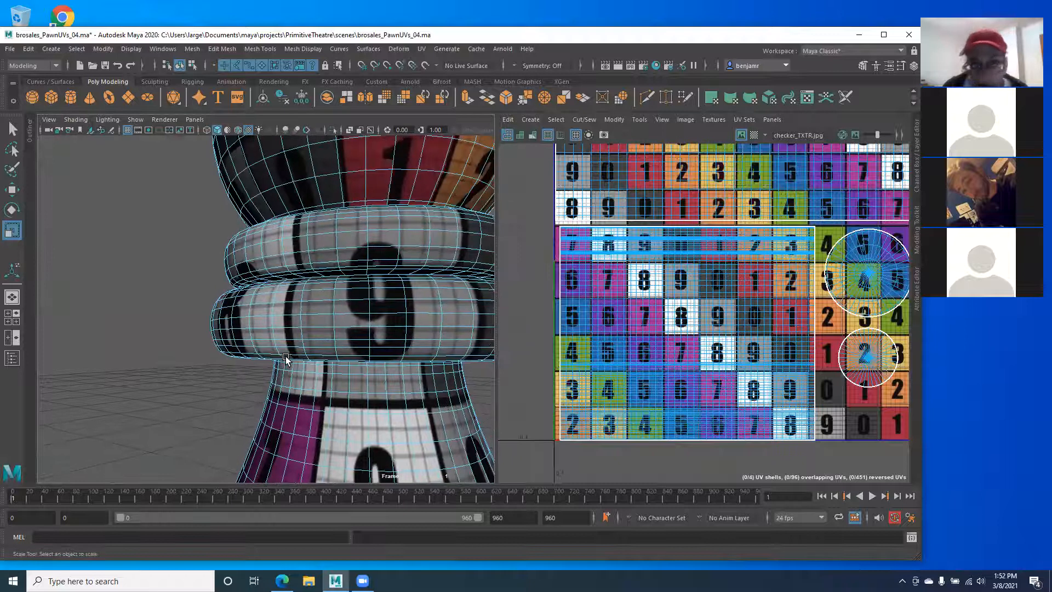
middle_click_drag(617, 270, 601, 331, "alt")
right_click_drag(601, 331, 907, 403, "alt")
middle_click_drag(590, 235, 613, 301, "alt")
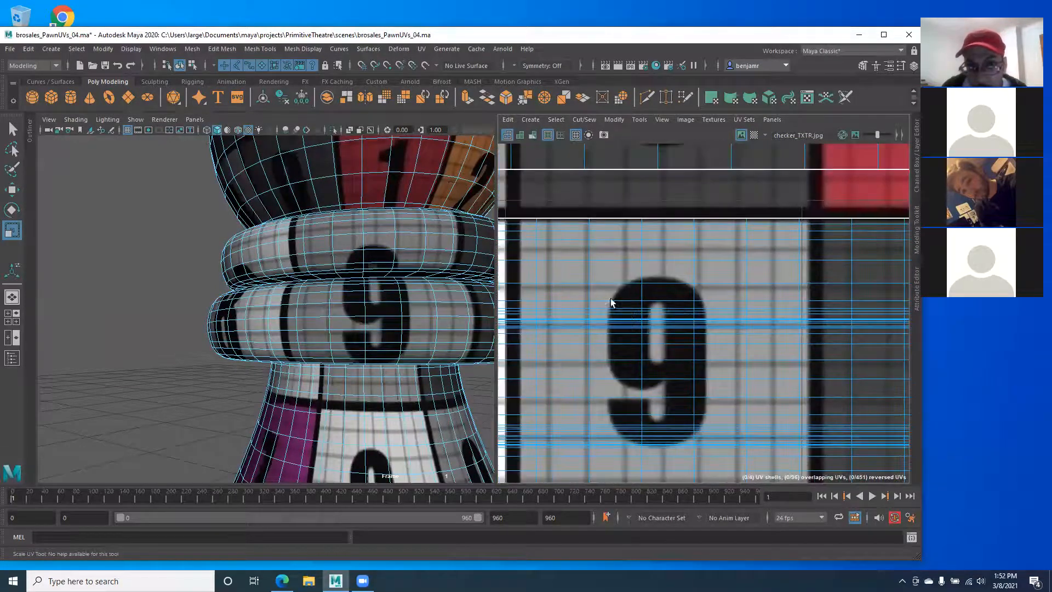
right_click_drag(613, 301, 659, 351, "alt")
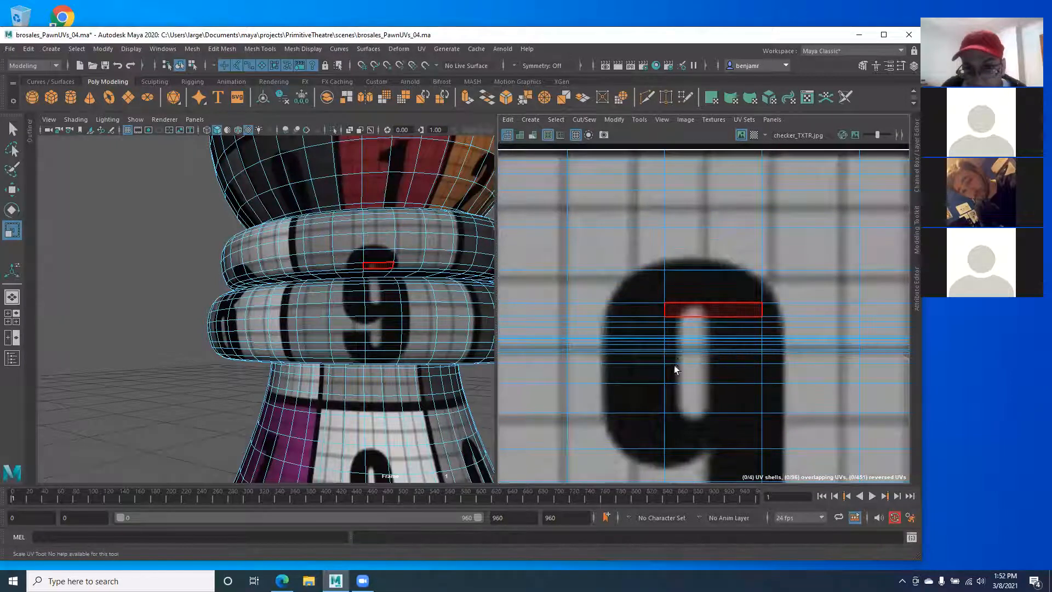
Step: Orbit around the pawn to inspect the checkers on the rings and lower bands
left_click_drag(284, 321, 206, 351, "alt")
scroll(222, 358, "up", 8)
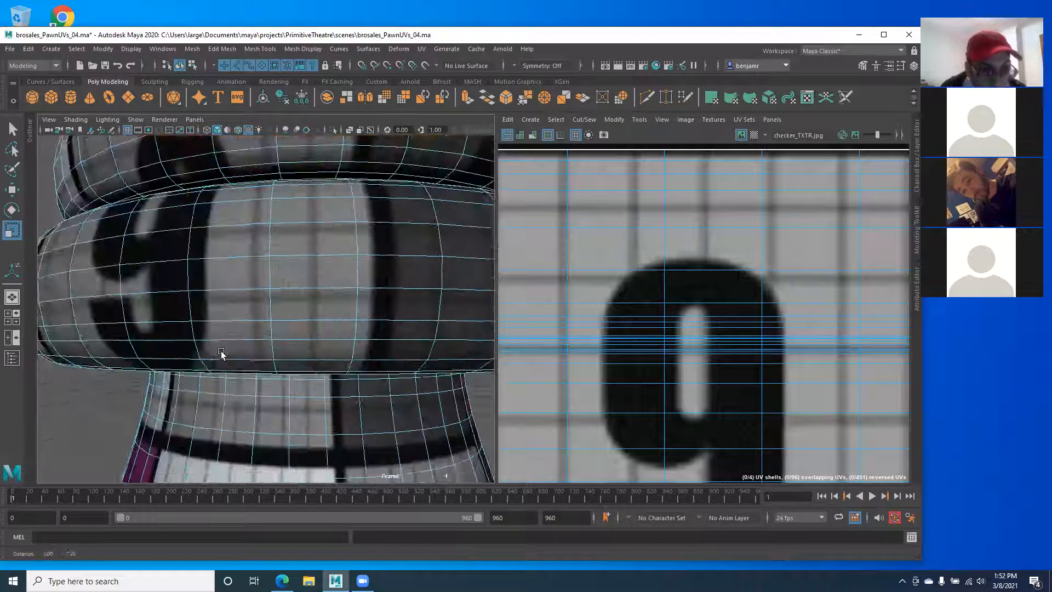
left_click_drag(143, 429, 218, 400, "alt")
middle_click_drag(196, 435, 251, 328, "alt")
right_click_drag(252, 329, 188, 360, "alt")
middle_click_drag(188, 360, 230, 317, "alt")
right_click_drag(230, 318, 167, 373, "alt")
middle_click_drag(167, 373, 167, 307, "alt")
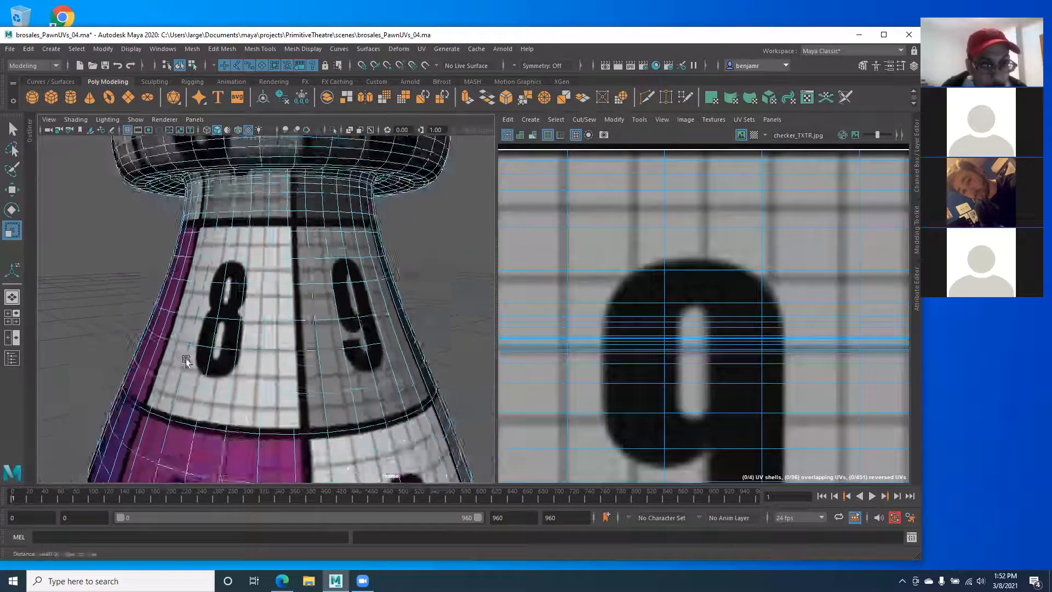
left_click_drag(167, 307, 263, 279, "alt")
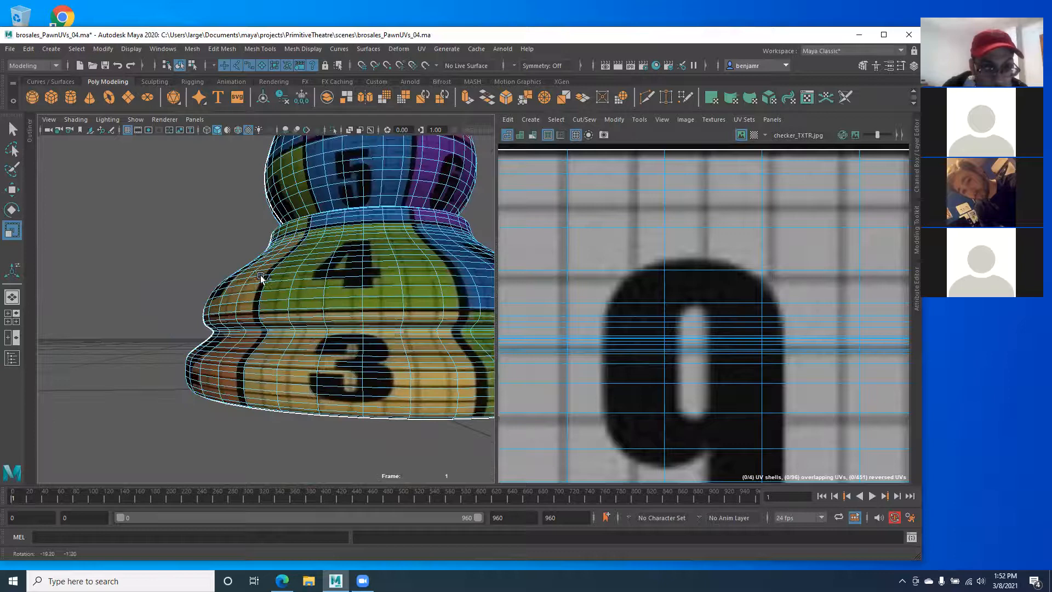
Step: Orbit under and around the pawn to check the neck and base
left_click_drag(263, 316, 286, 270, "alt")
middle_click_drag(286, 270, 241, 323, "alt")
left_click_drag(281, 323, 305, 359, "alt")
middle_click_drag(284, 246, 266, 340, "alt")
left_click_drag(266, 338, 220, 245, "alt")
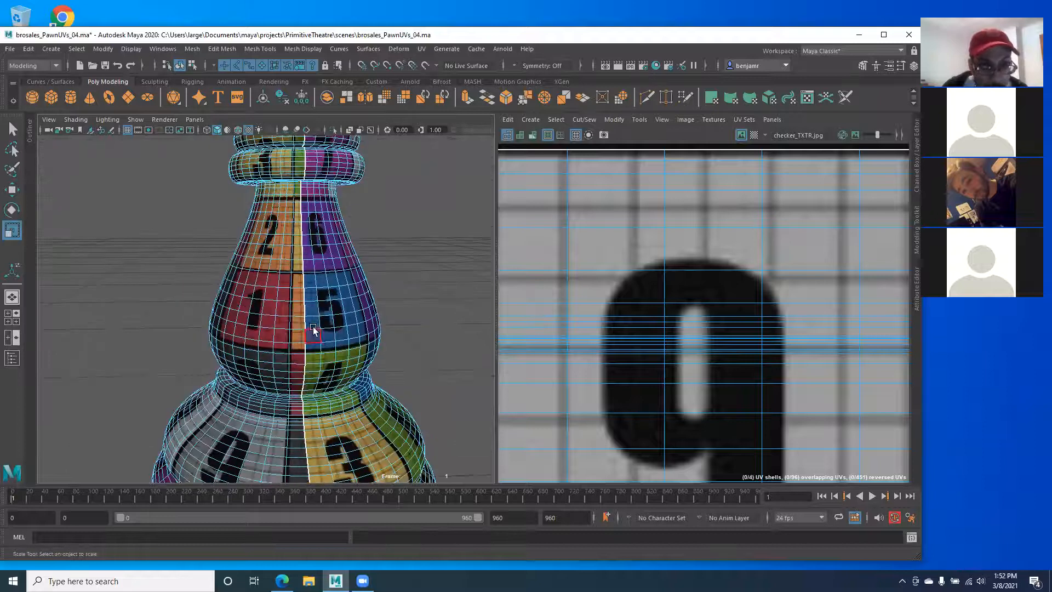
left_click_drag(299, 236, 289, 189, "alt")
middle_click_drag(302, 341, 284, 264, "alt")
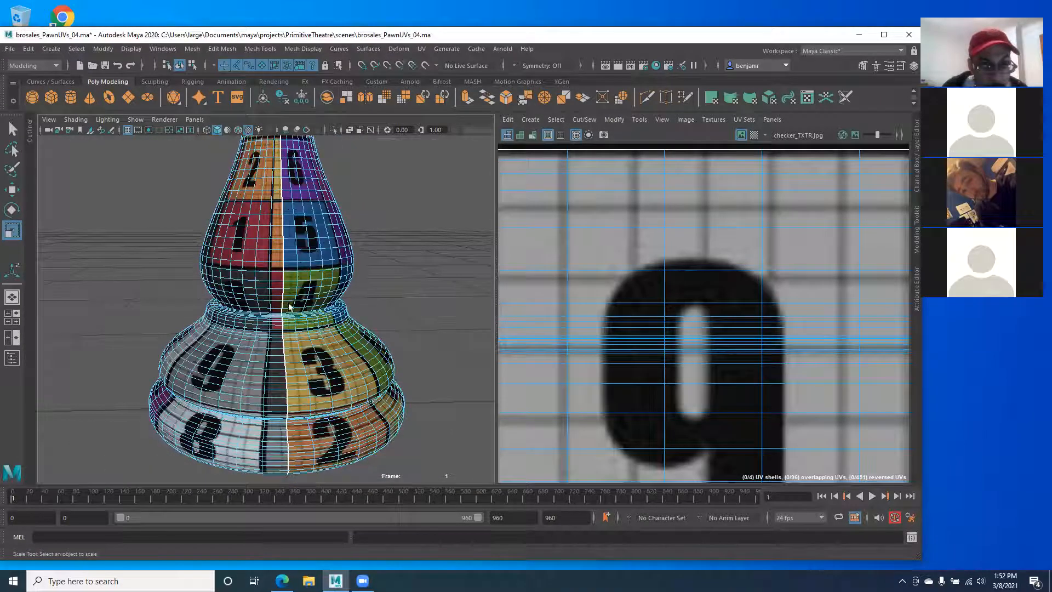
Step: Reselect the pawn in object mode to show its UVs and pan to the upper shells
right_click_drag(241, 236, 290, 219)
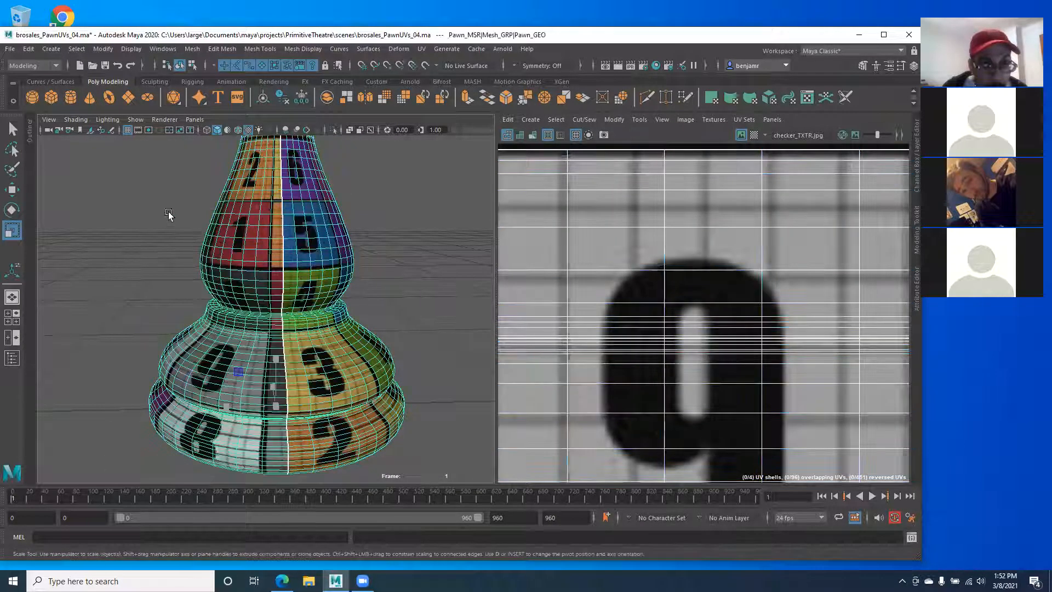
left_click(170, 213)
middle_click_drag(219, 253, 255, 282, "alt")
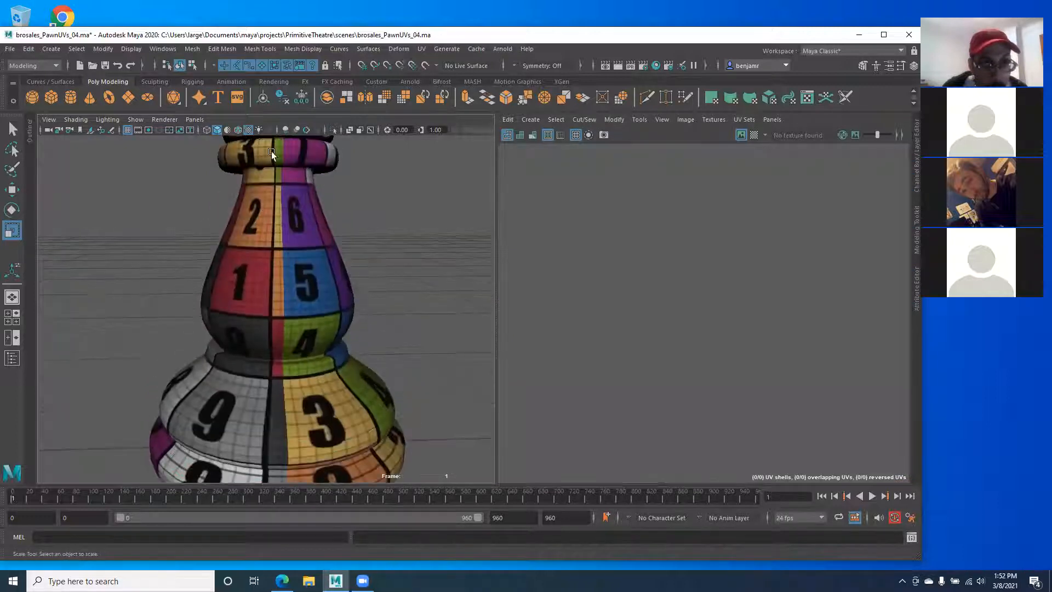
left_click(277, 330)
scroll(664, 324, "down", 10)
middle_click_drag(547, 340, 535, 325, "alt")
middle_click_drag(597, 331, 598, 302, "alt")
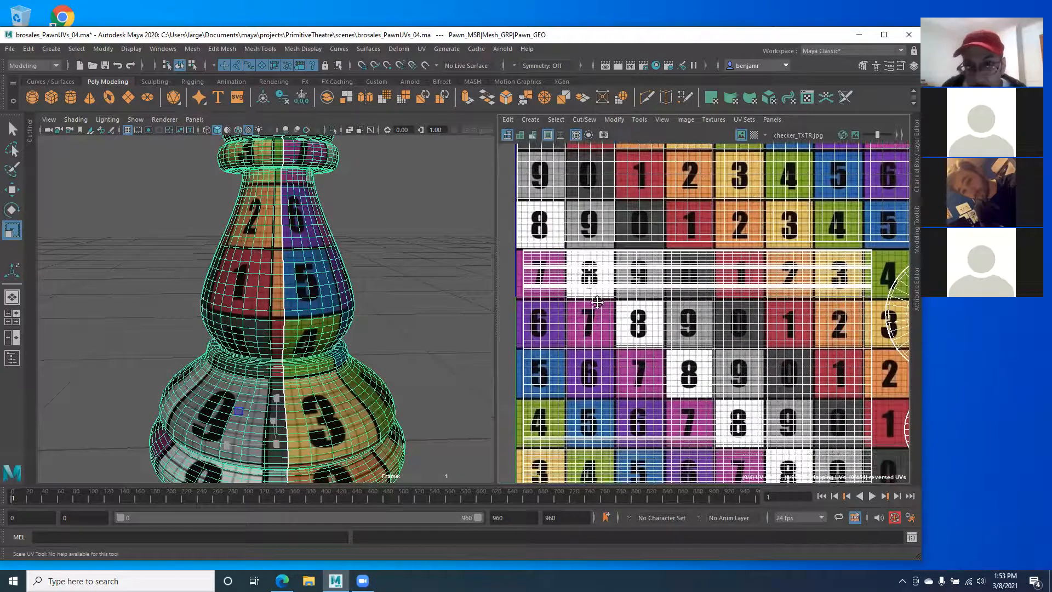
Step: Select the large body UV shell and nudge it slightly left
right_click_drag(679, 357, 695, 357)
left_click(694, 357)
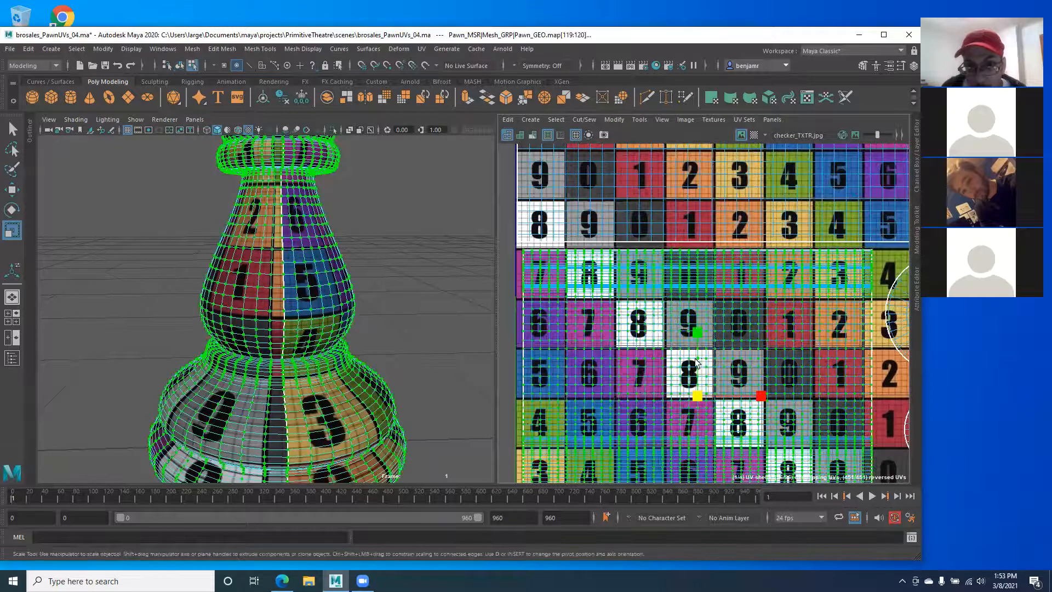
middle_click_drag(695, 356, 693, 325, "alt")
key("w")
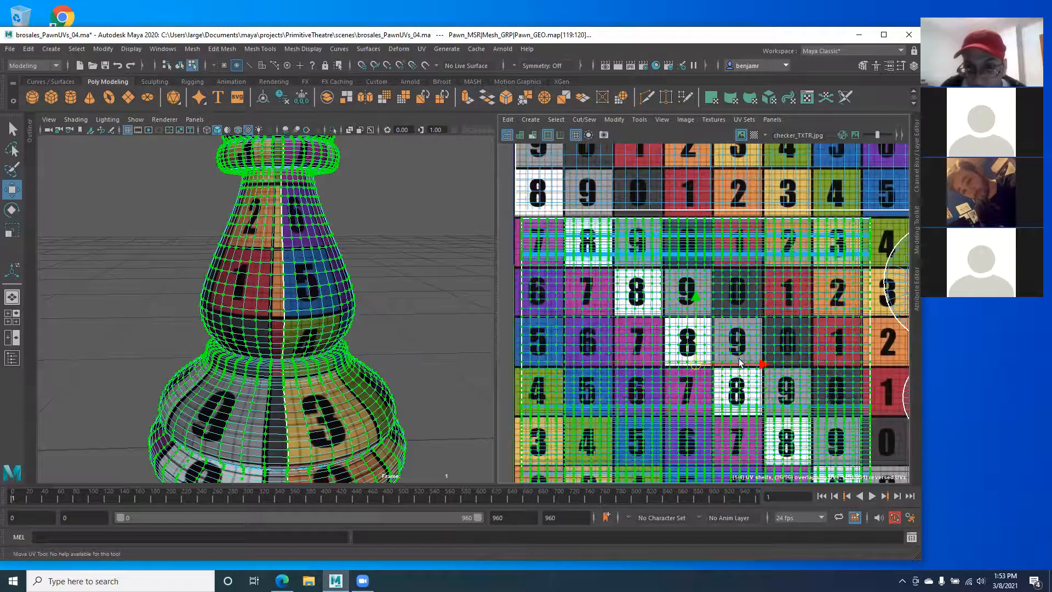
left_click_drag(762, 363, 753, 365)
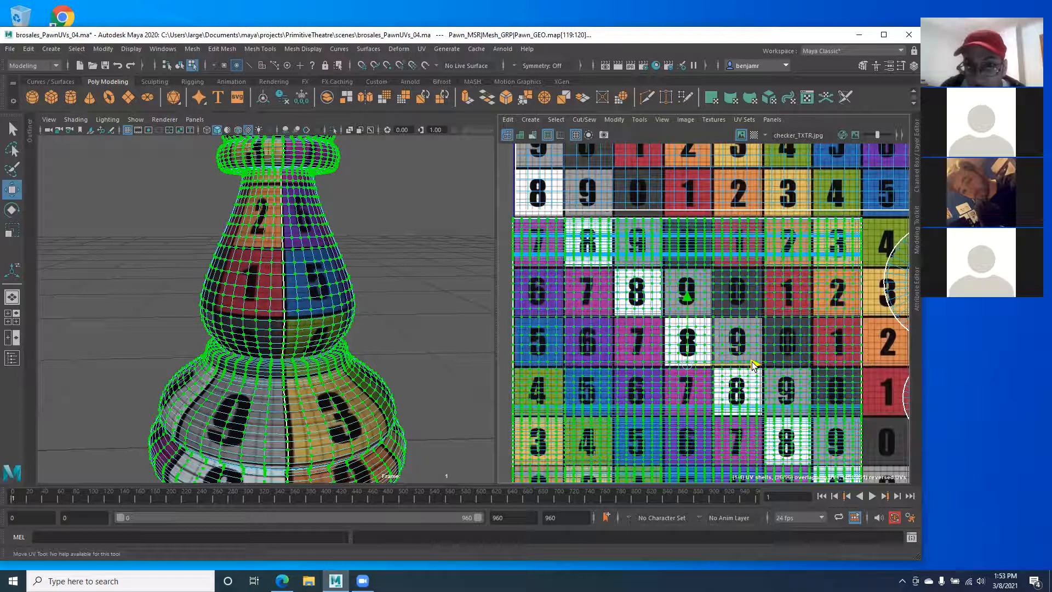
Step: Clear the UV selection, deselect the pawn and view it from a low angle
left_click(147, 266)
right_click_drag(264, 263, 300, 253)
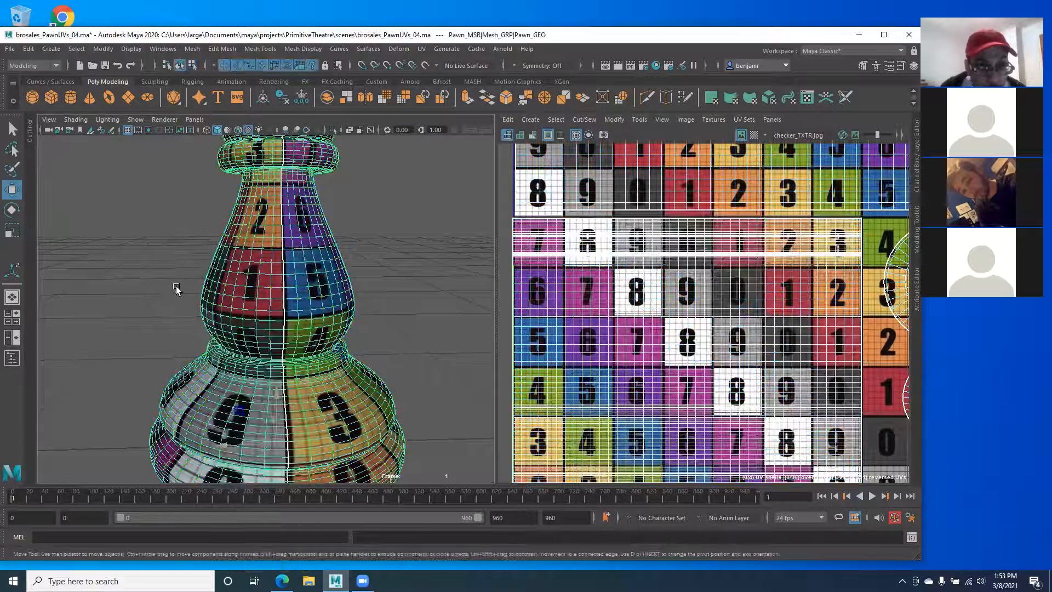
left_click(176, 290)
left_click_drag(212, 324, 219, 351, "alt")
scroll(624, 333, "down", 2)
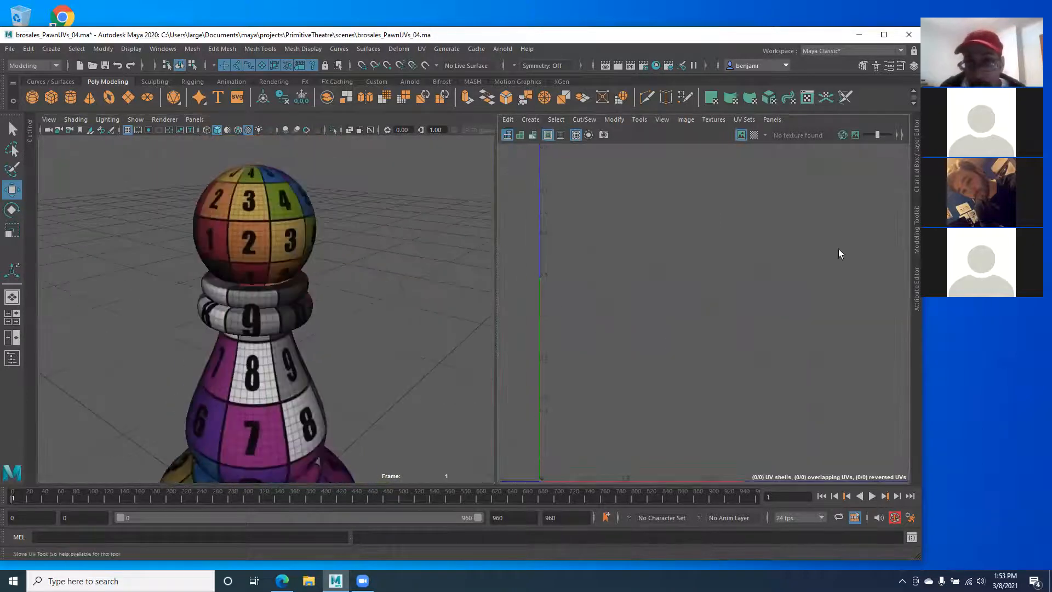
Step: Select the pawn and frame it in the viewport
left_click(917, 156)
middle_click_drag(185, 335, 215, 270, "alt")
right_click_drag(215, 269, 166, 265, "alt")
left_click_drag(221, 307, 195, 238, "alt")
middle_click_drag(196, 238, 192, 284, "alt")
left_click_drag(193, 285, 170, 282, "alt")
left_click(211, 284)
key("f")
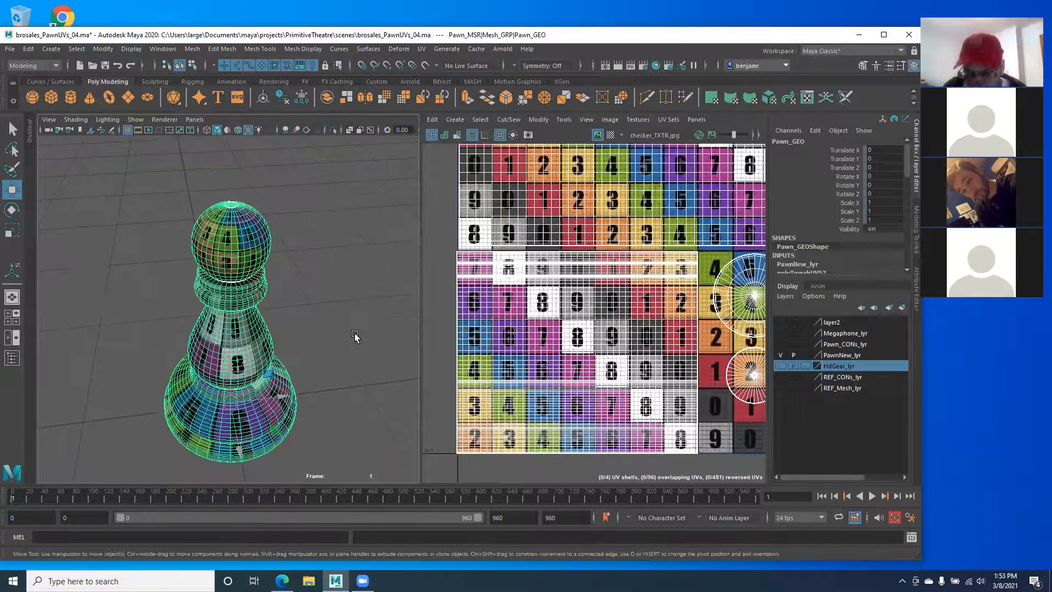
Step: Pan and widen the UV Editor to bring the whole UV layout into view
scroll(676, 303, "down", 1)
middle_click_drag(623, 296, 594, 319, "alt")
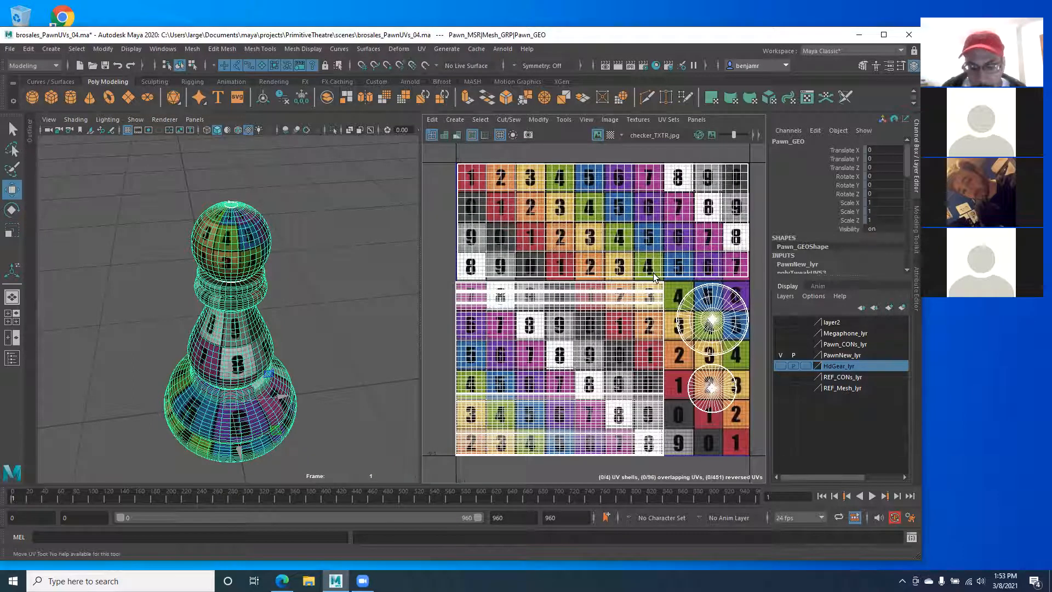
middle_click_drag(590, 341, 572, 316, "alt")
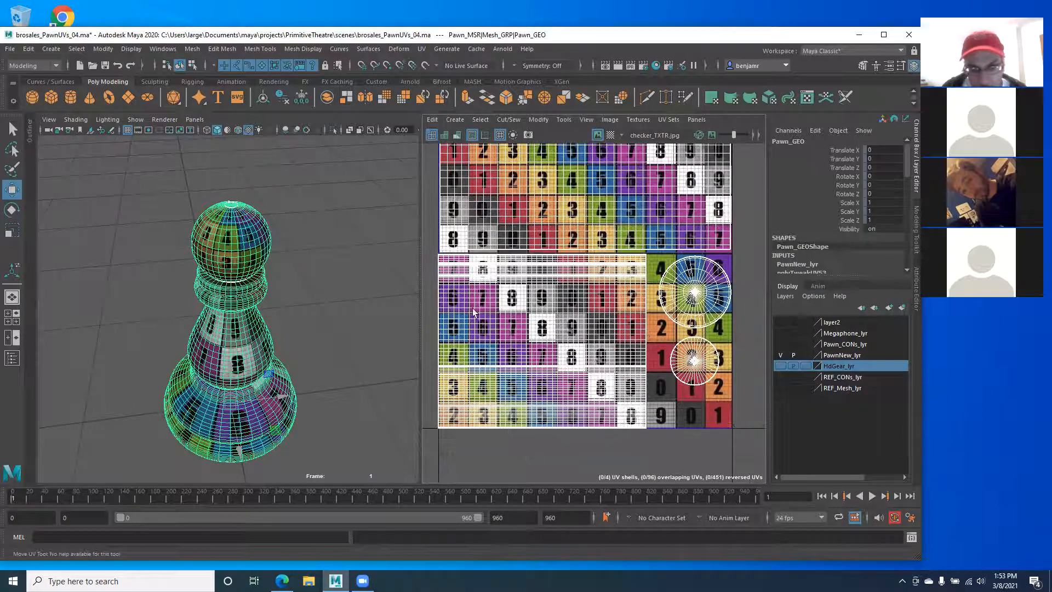
left_click_drag(422, 309, 360, 313)
middle_click_drag(423, 327, 455, 328, "alt")
middle_click_drag(529, 281, 473, 274, "alt")
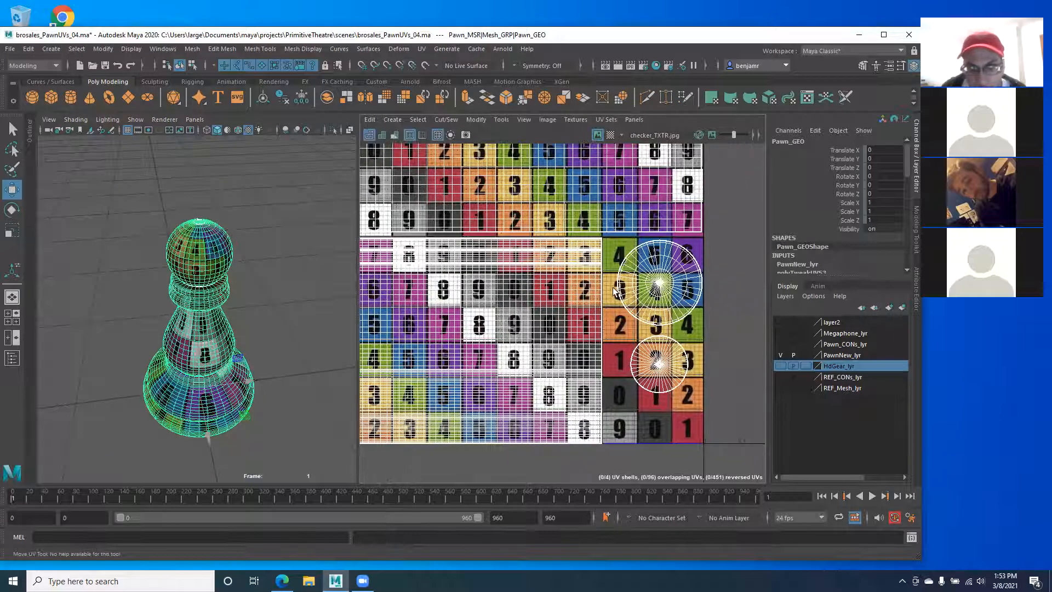
Step: In UV Shell mode, enlarge the body shell slightly and slide a circular shell down
right_click_drag(656, 362, 658, 359)
left_click(659, 363)
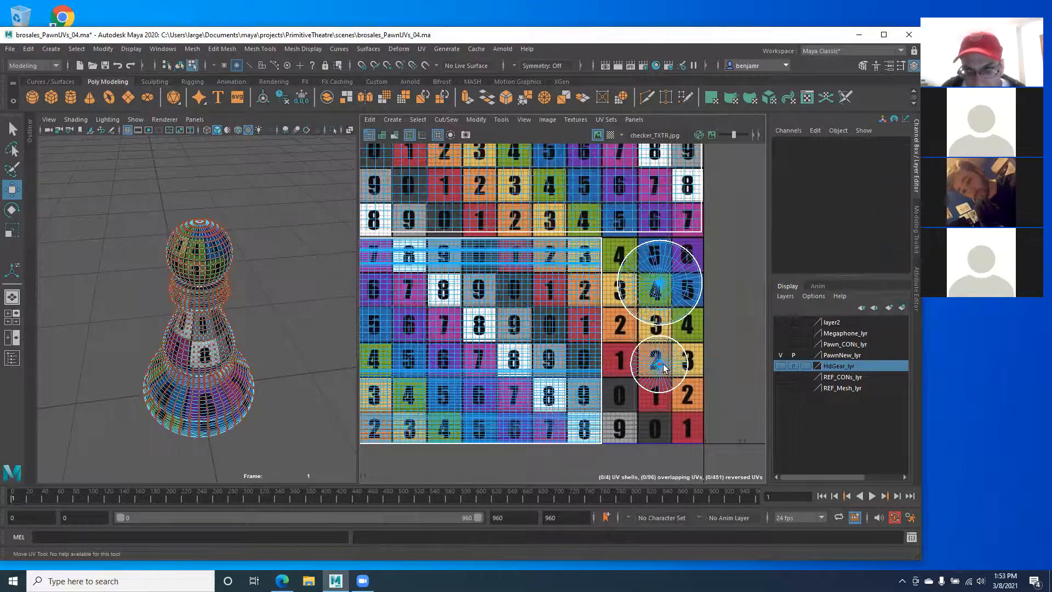
key("r")
left_click_drag(658, 364, 723, 364)
key("w")
left_click_drag(647, 300, 656, 317)
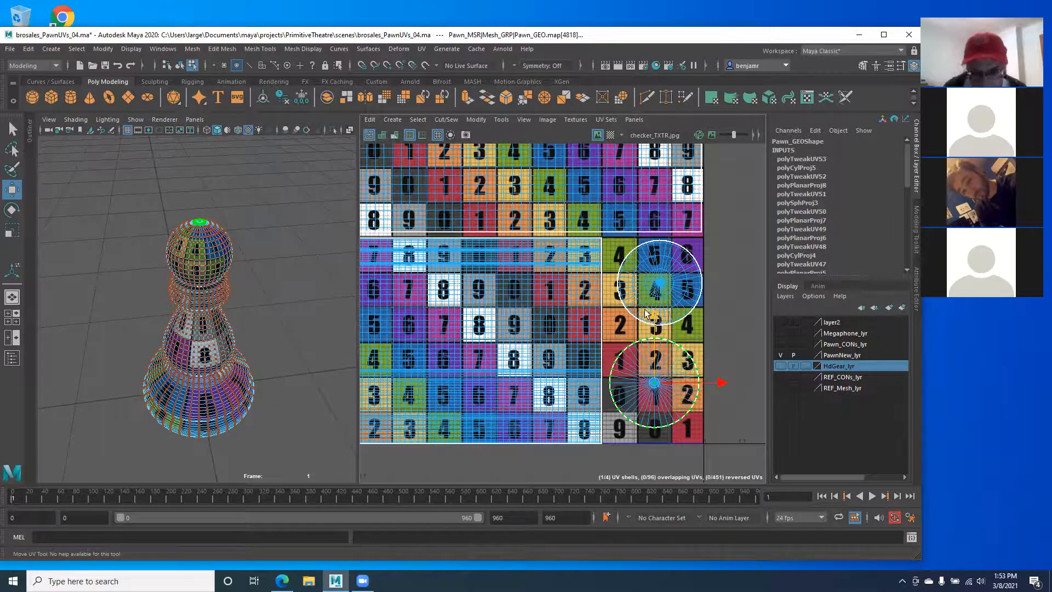
Step: Move the upper circular shell down beside the body shell and enlarge it
left_click(657, 283)
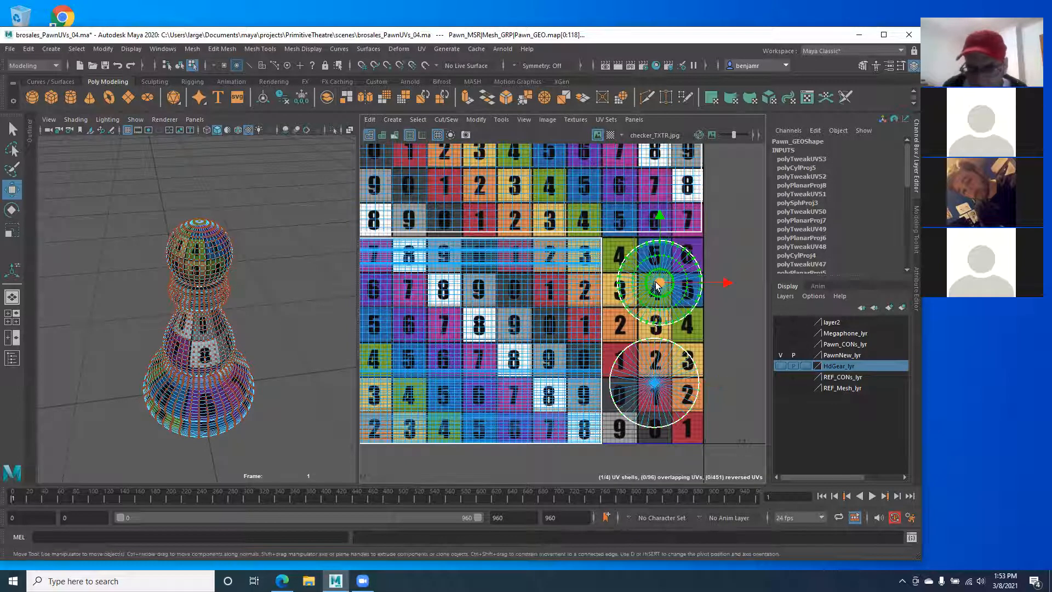
left_click_drag(658, 214, 657, 223)
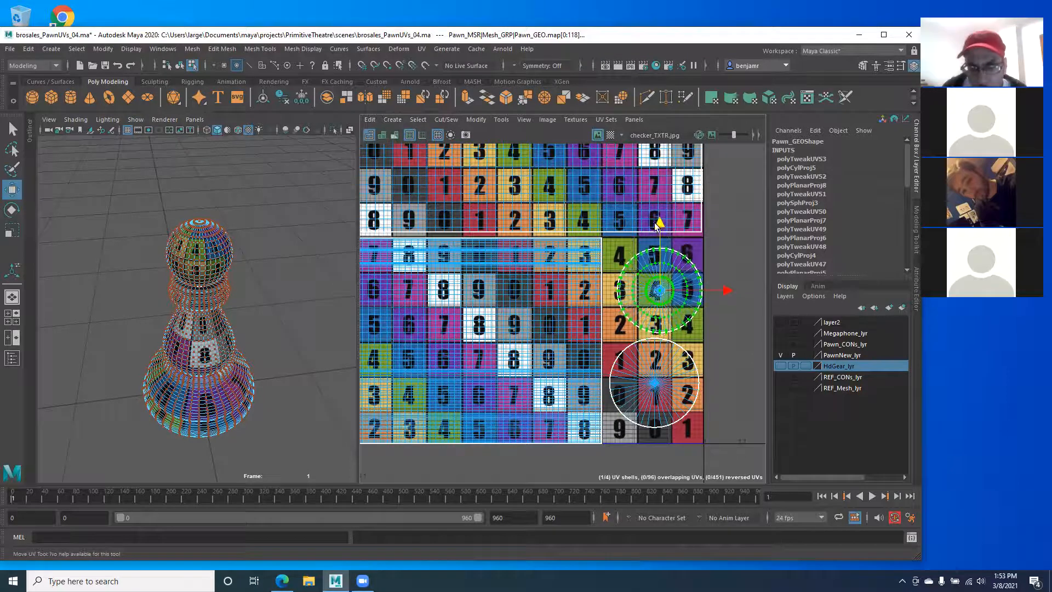
left_click_drag(726, 288, 718, 288)
left_click_drag(661, 230, 659, 228)
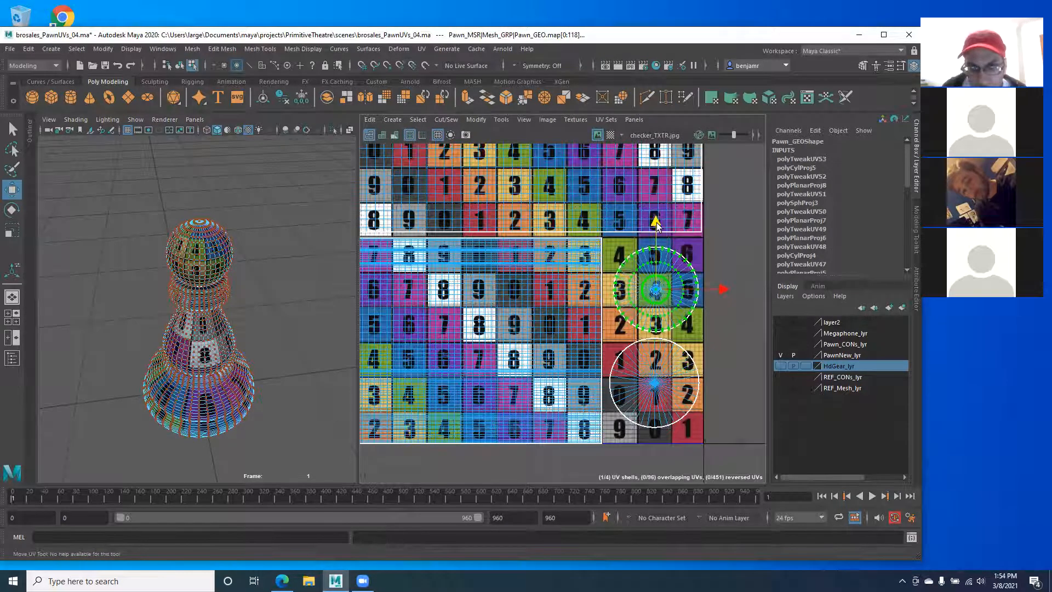
middle_click_drag(491, 295, 481, 277, "alt")
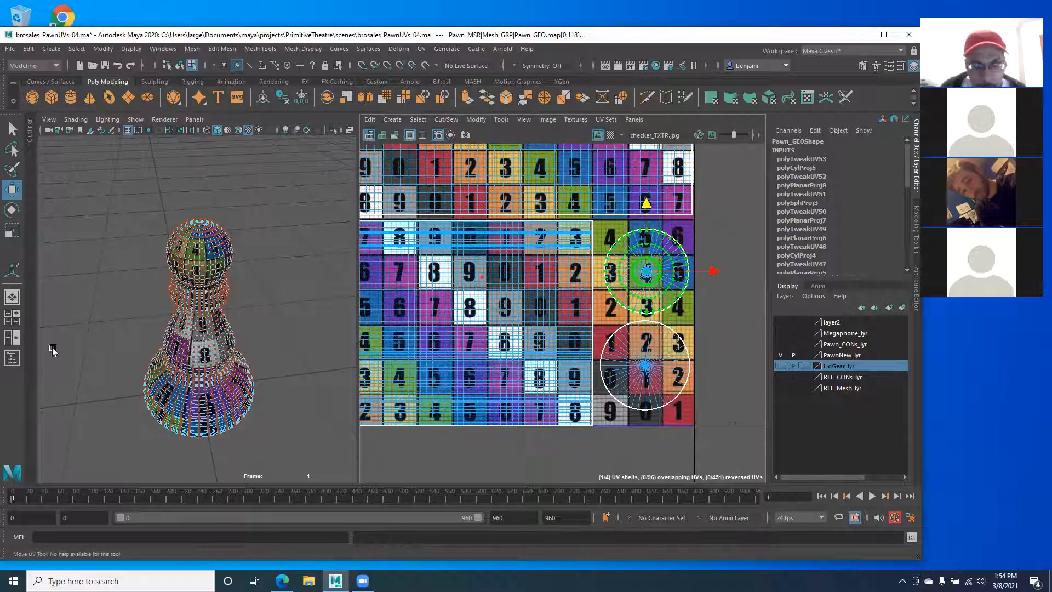
scroll(443, 313, "up", 4)
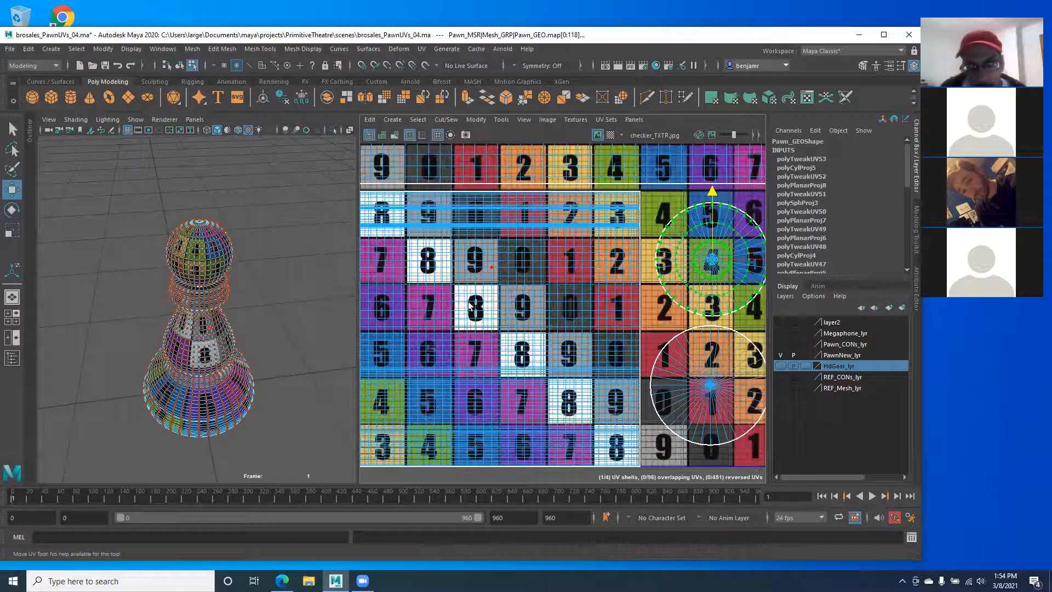
key("r")
left_click_drag(617, 296, 624, 304)
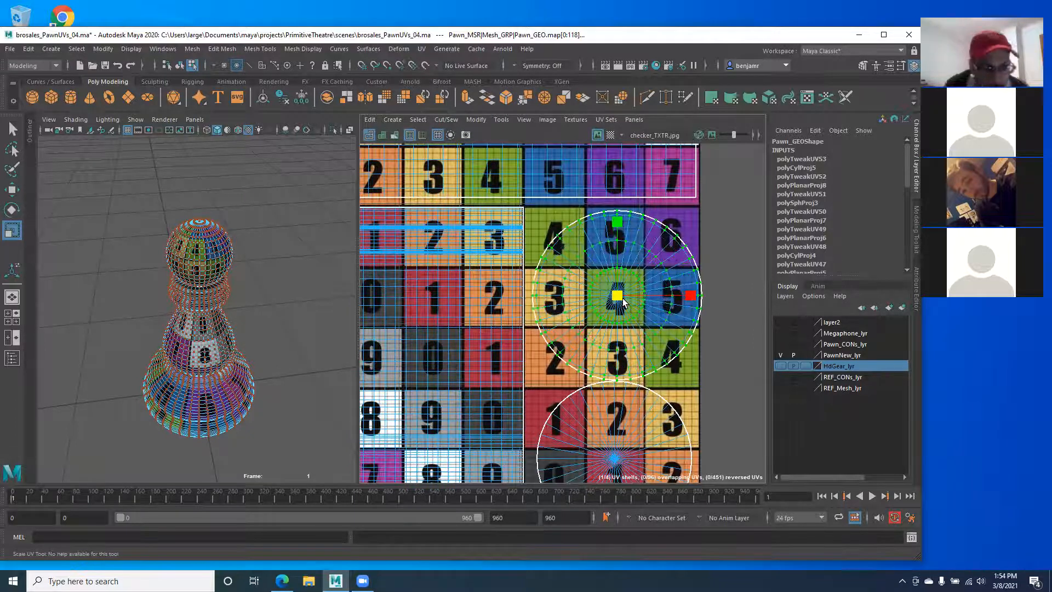
key("w")
left_click_drag(680, 296, 670, 301)
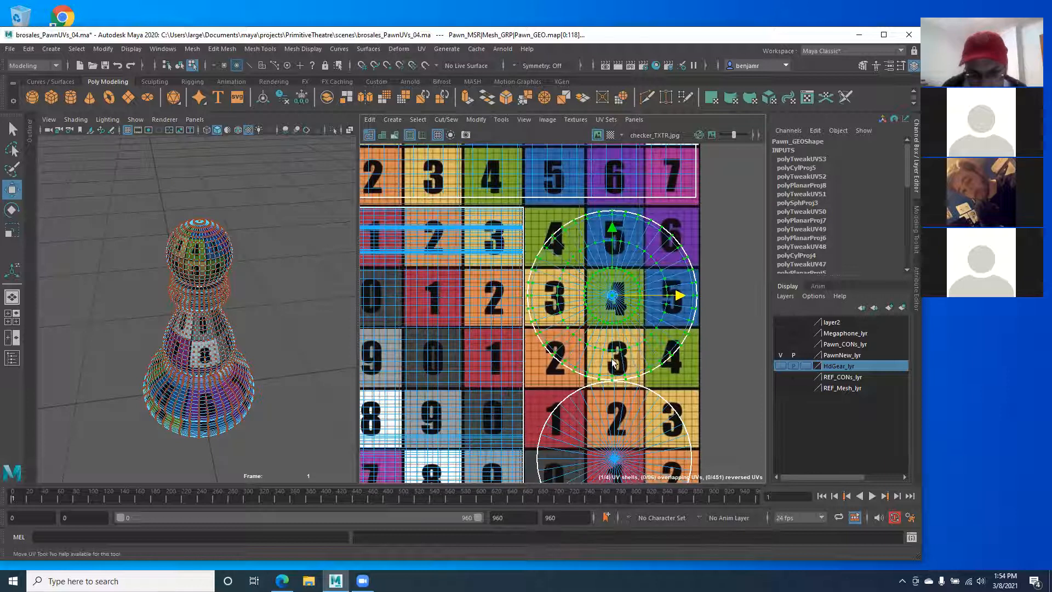
Step: Select the lower circular UV shell
middle_click_drag(540, 366, 540, 307, "alt")
left_click(612, 338)
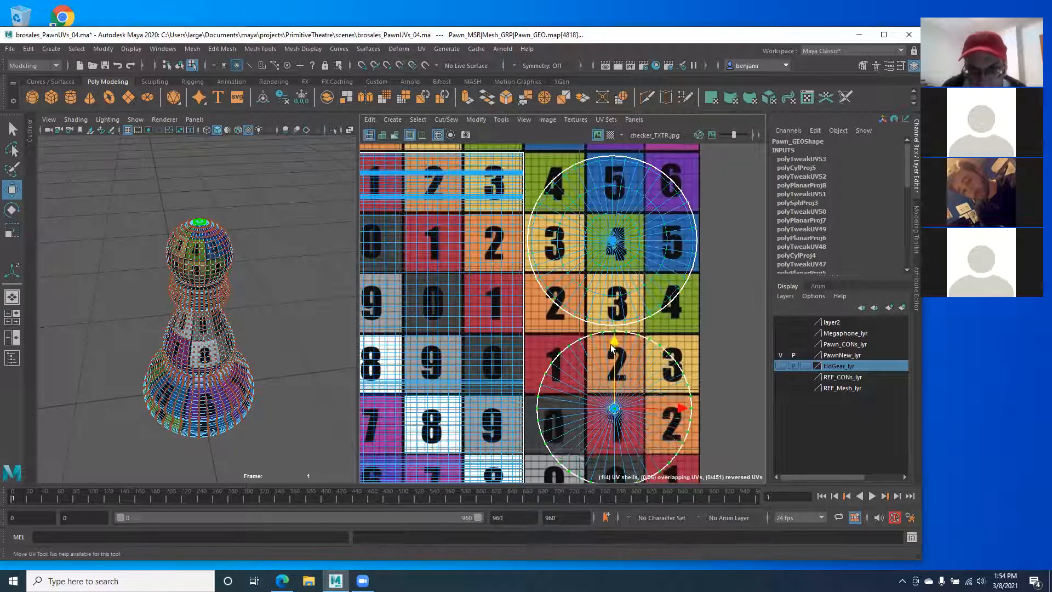
scroll(609, 336, "down", 5)
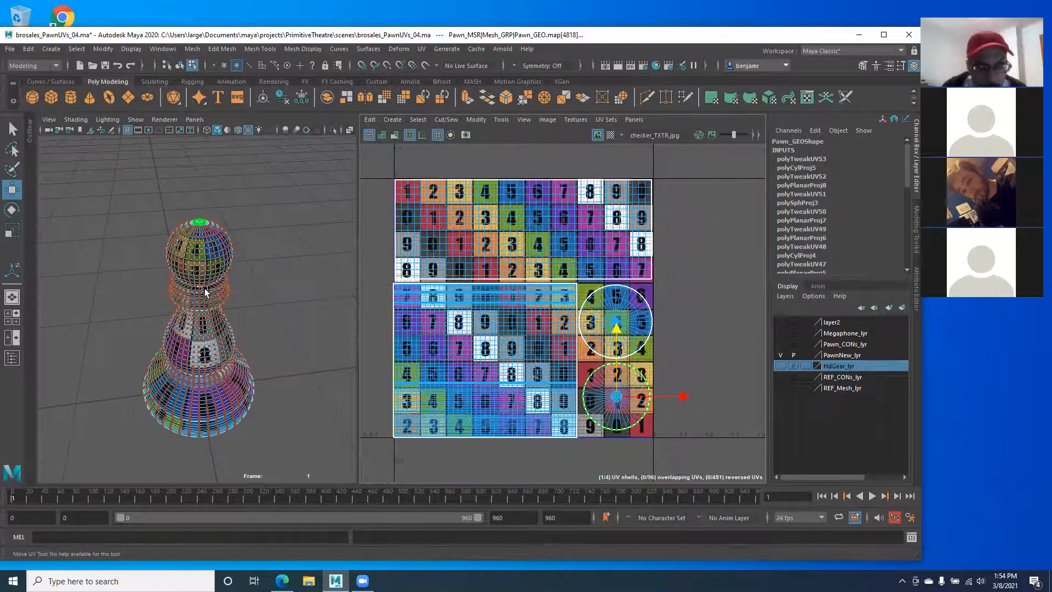
Step: Reselect Pawn_GEO and marquee-select every UV across the four-shell layout in UV mode
right_click_drag(206, 294, 171, 292)
left_click(160, 330)
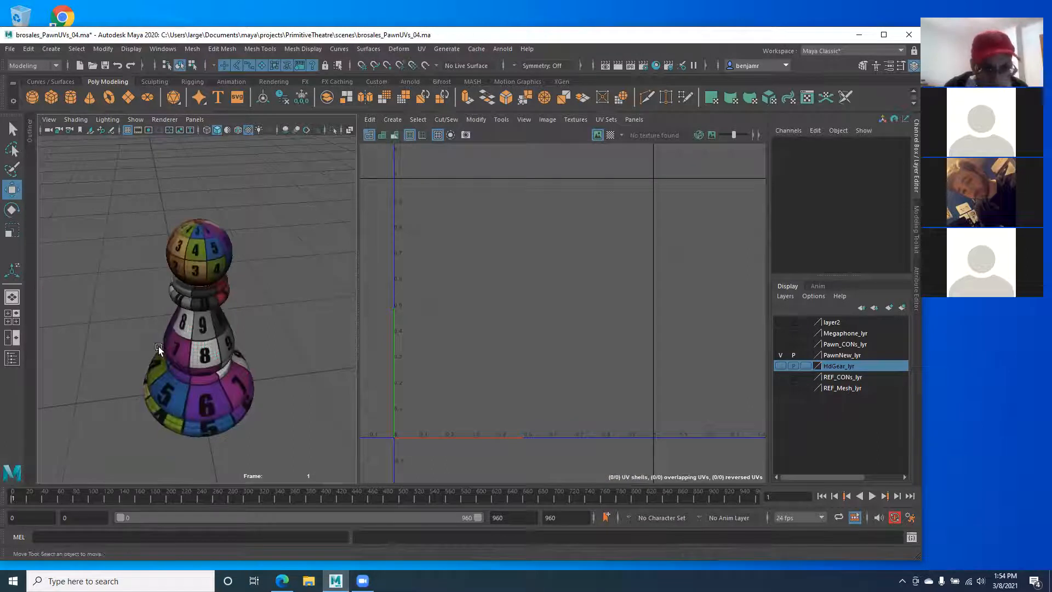
left_click_drag(159, 349, 309, 337, "alt")
left_click(215, 329)
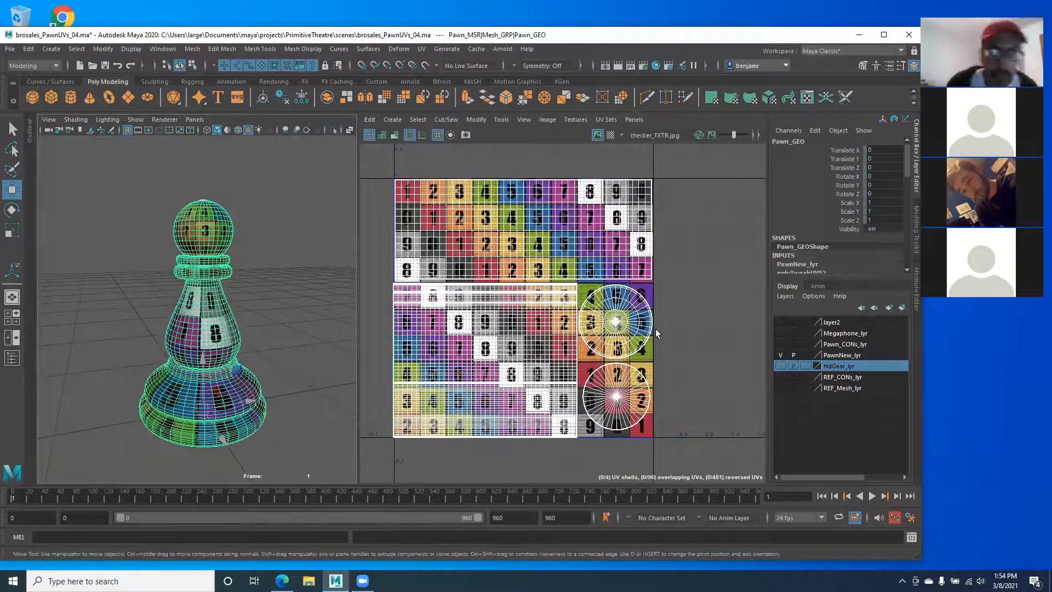
middle_click_drag(407, 270, 443, 275, "alt")
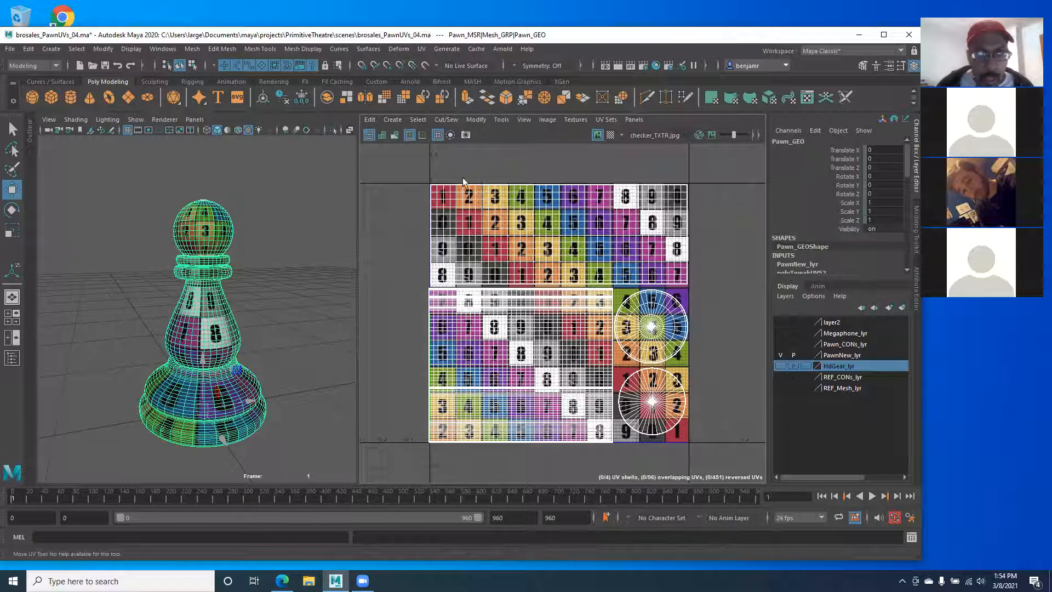
right_click_drag(561, 278, 603, 276)
left_click_drag(394, 158, 752, 459)
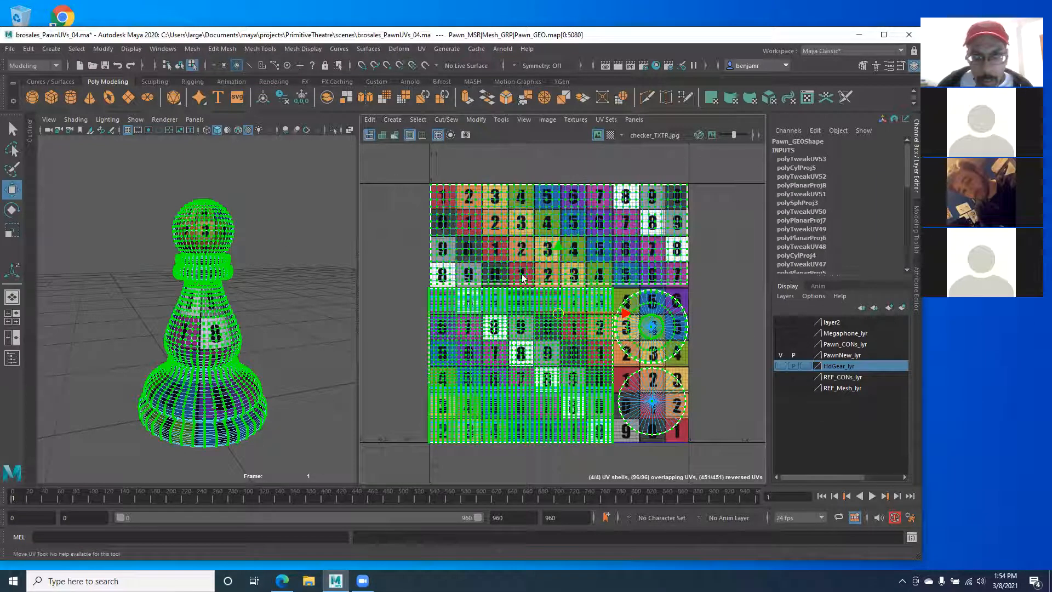
Step: Open the UV Snapshot options from the UV Editor's Image menu
left_click(548, 119)
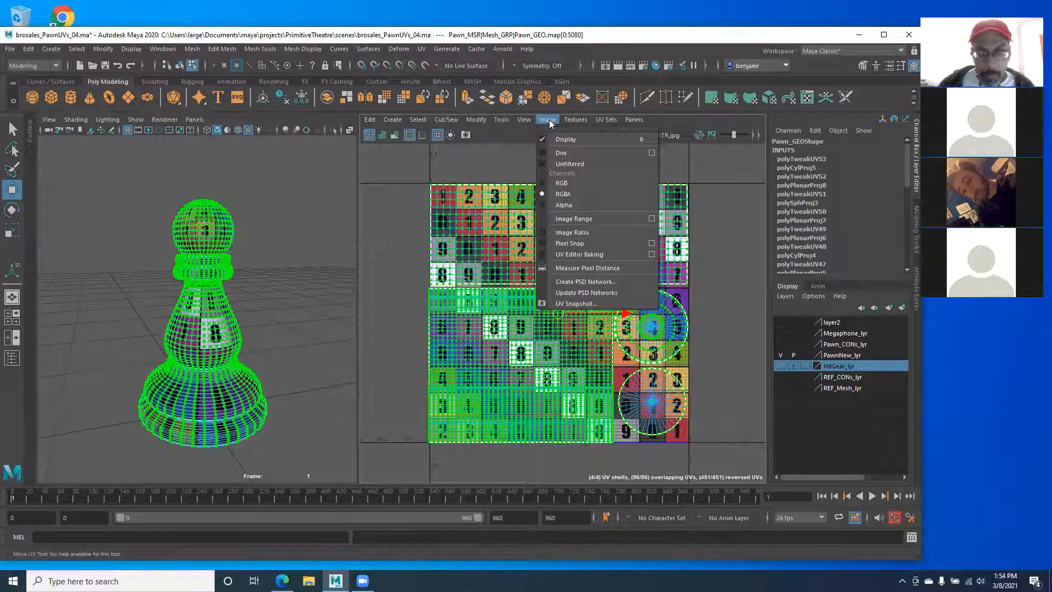
left_click(582, 303)
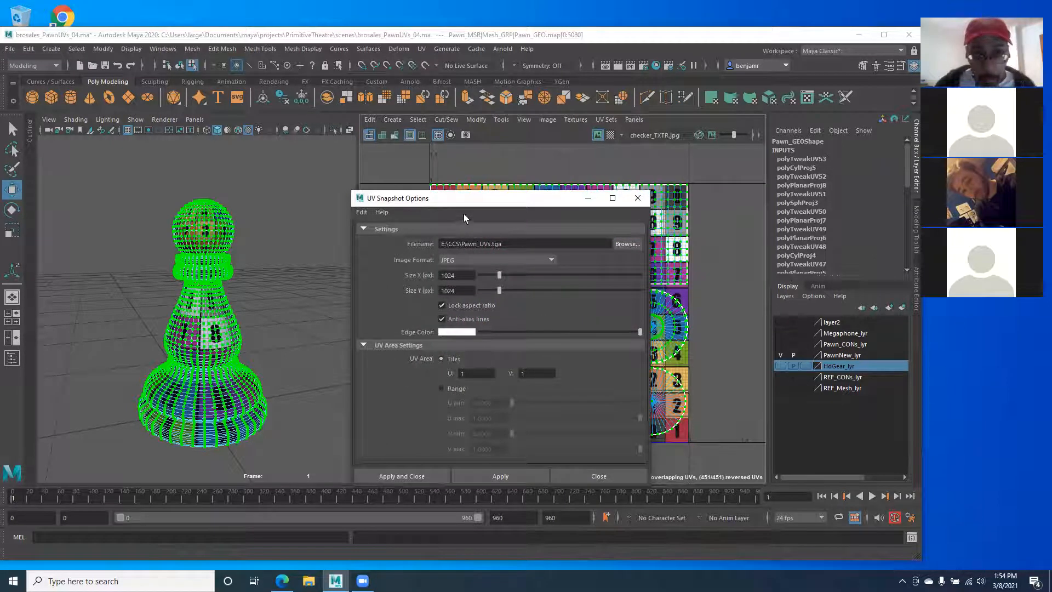
left_click_drag(460, 201, 443, 160)
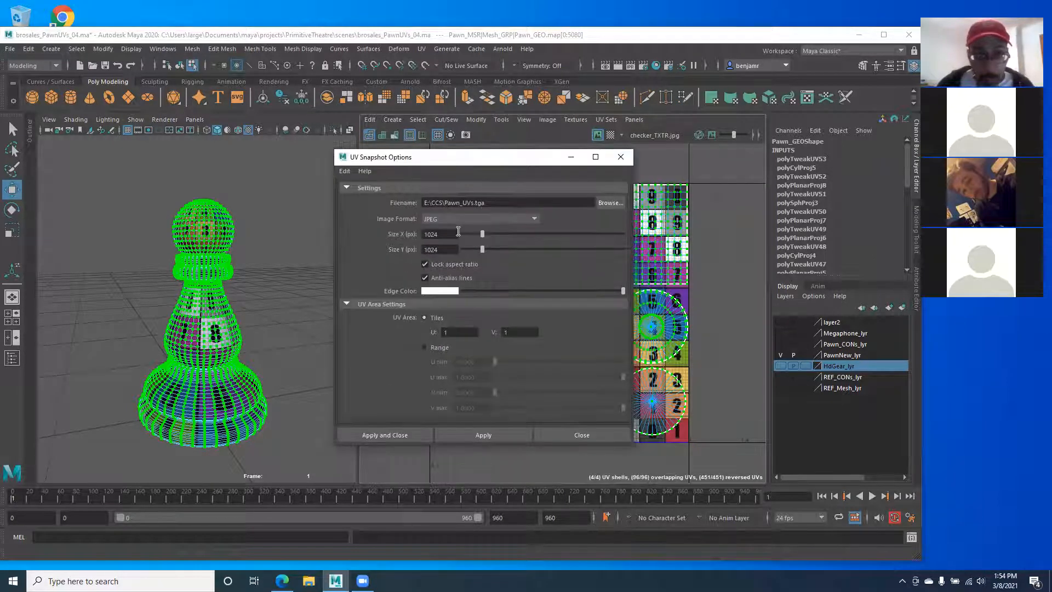
Step: Keep JPEG as the image format and select the 1024 Size X value
left_click(534, 220)
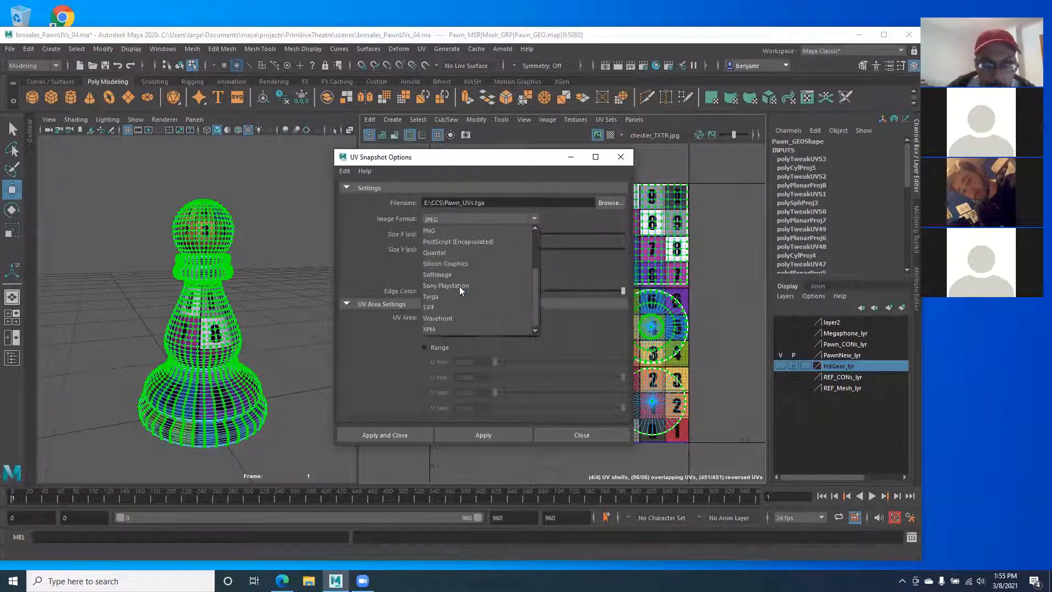
scroll(433, 301, "down", 2)
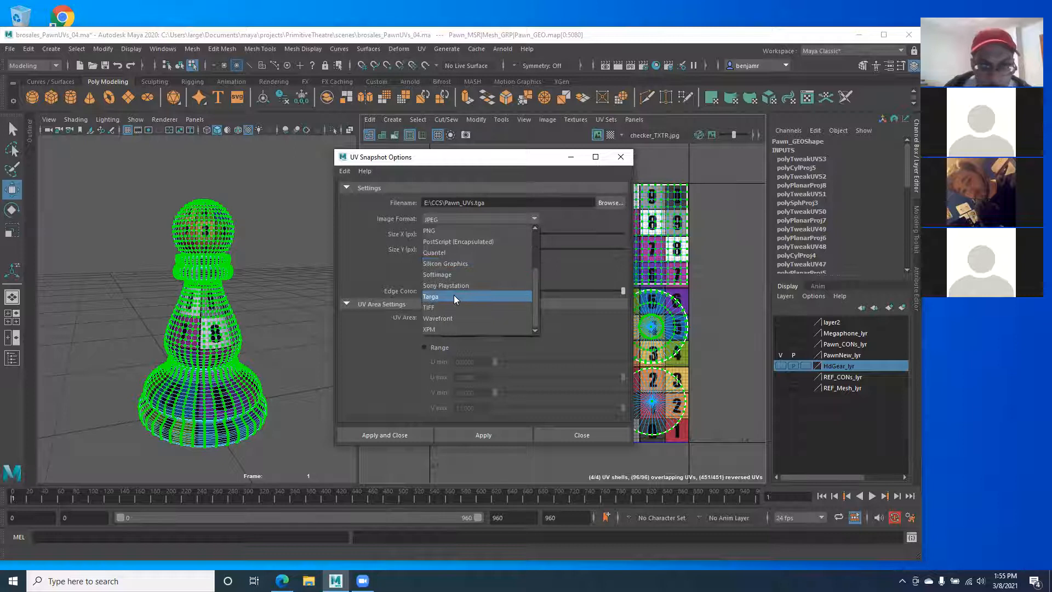
scroll(453, 295, "up", 2)
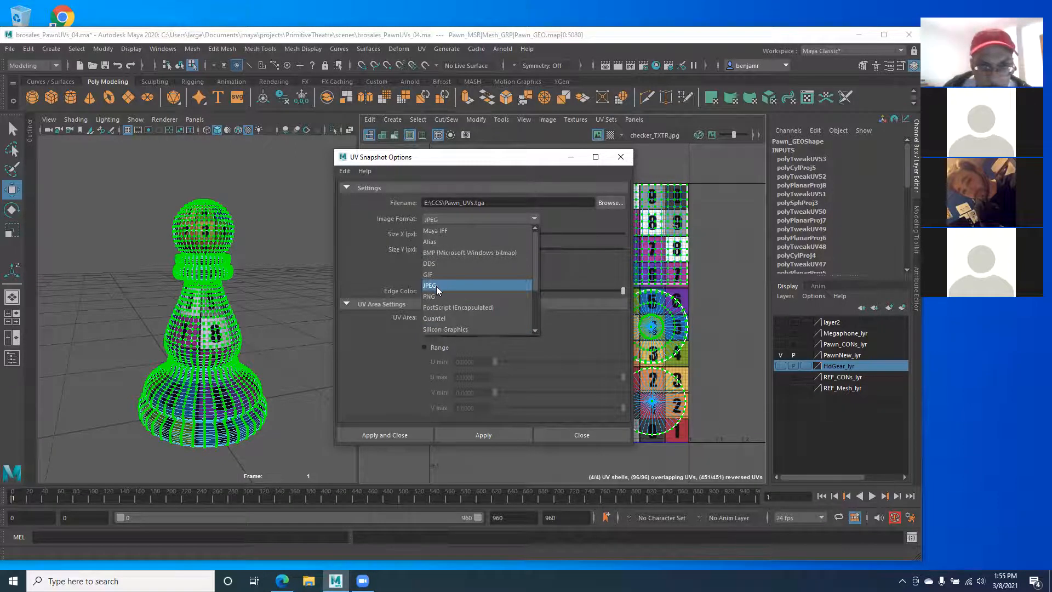
left_click(436, 286)
left_click(442, 217)
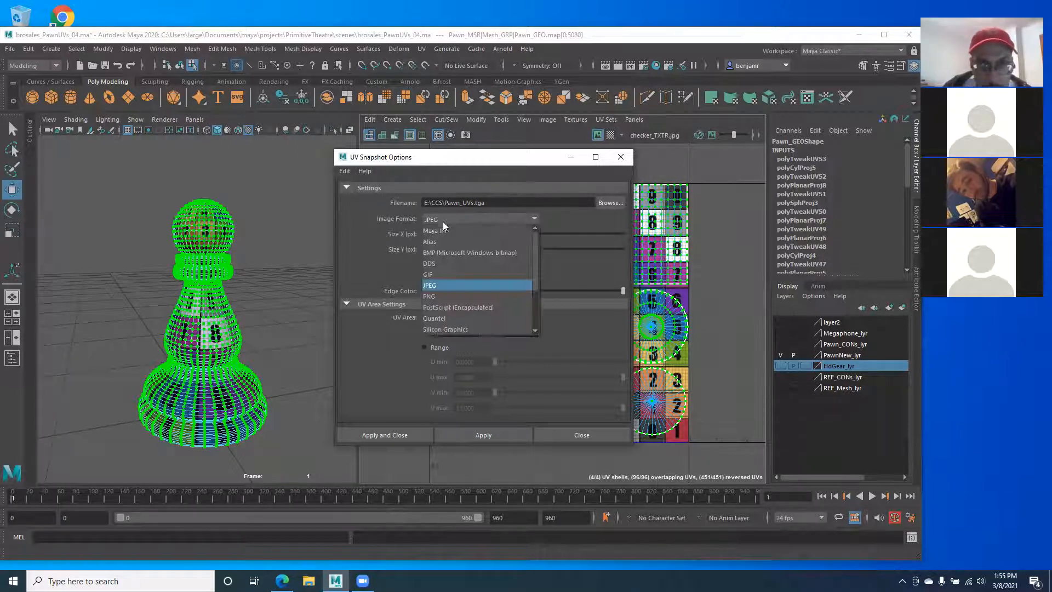
left_click(437, 285)
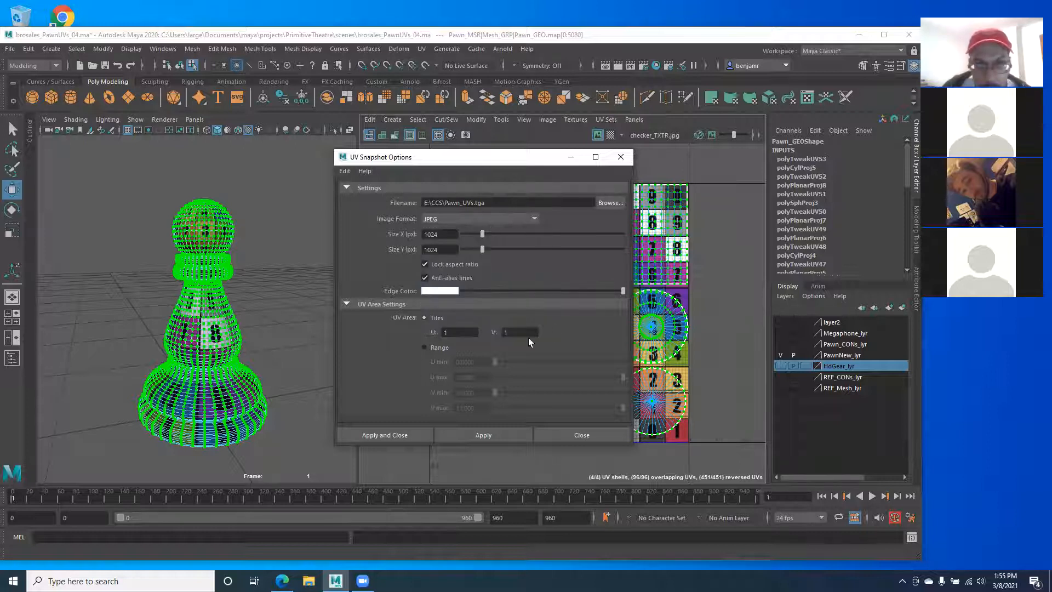
left_click_drag(456, 236, 422, 236)
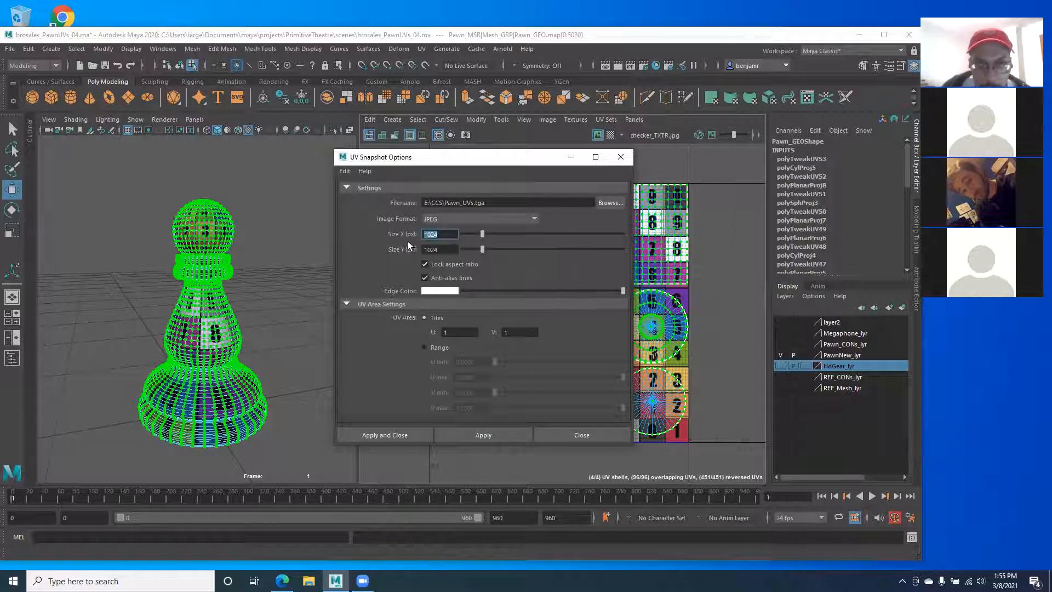
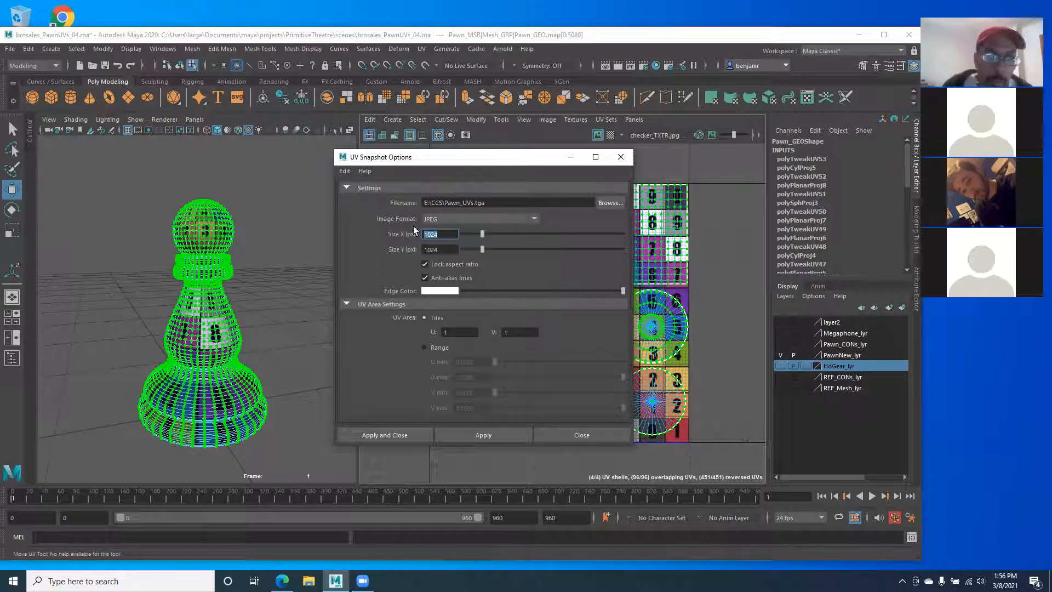
Step: Add the prefix 'Prot' to the UV snapshot file name and dismiss the OneDrive screenshot prompt
left_click(447, 202)
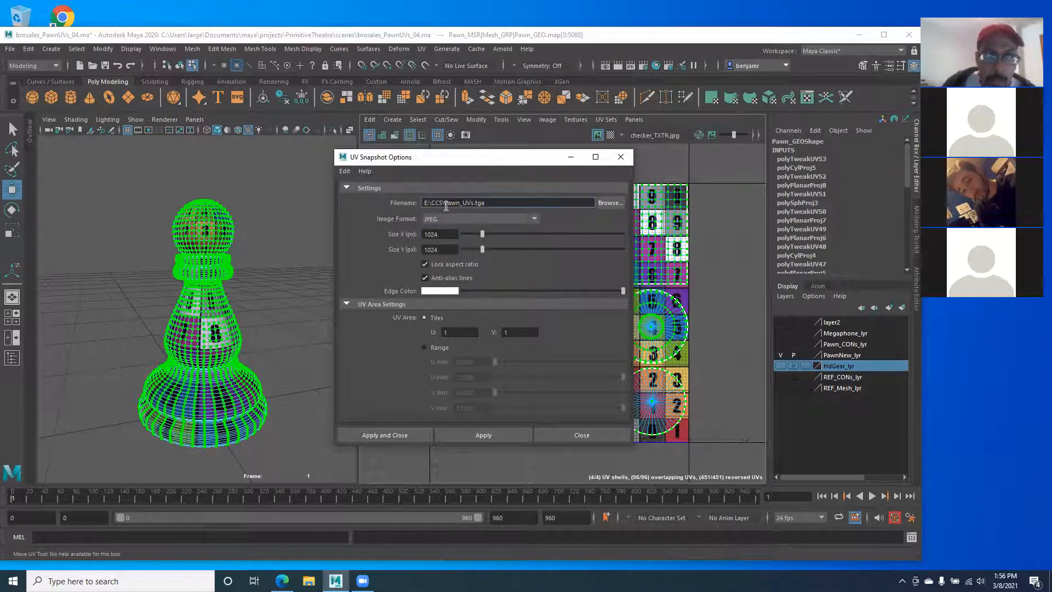
type("Prot")
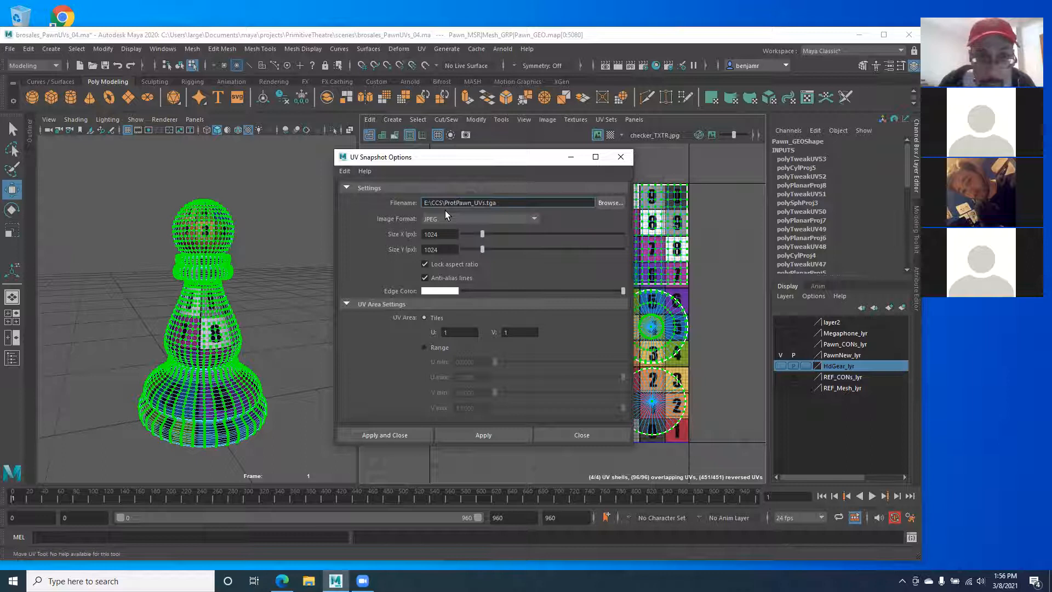
key("Print")
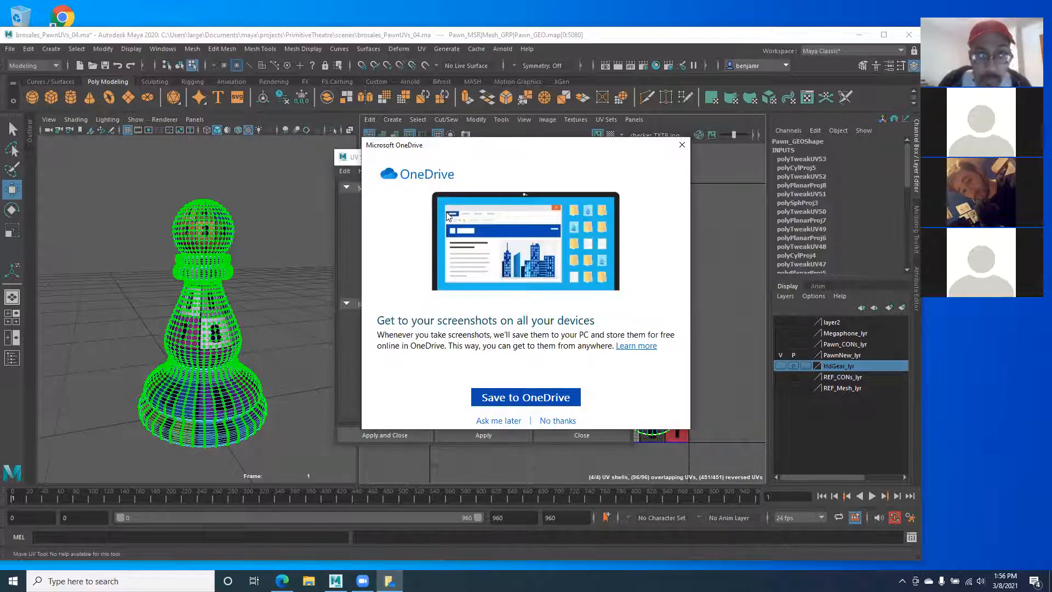
left_click(682, 144)
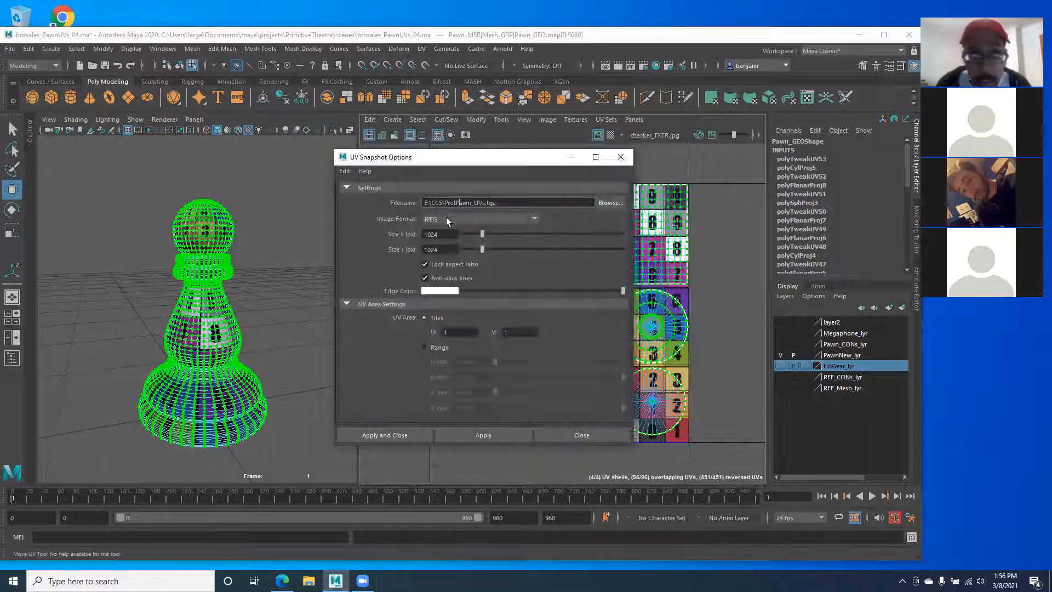
Step: Trim the name to E:\CCS\ProtPwn_UVs without the .tga extension and browse for a save location
left_click(458, 203)
key("Delete")
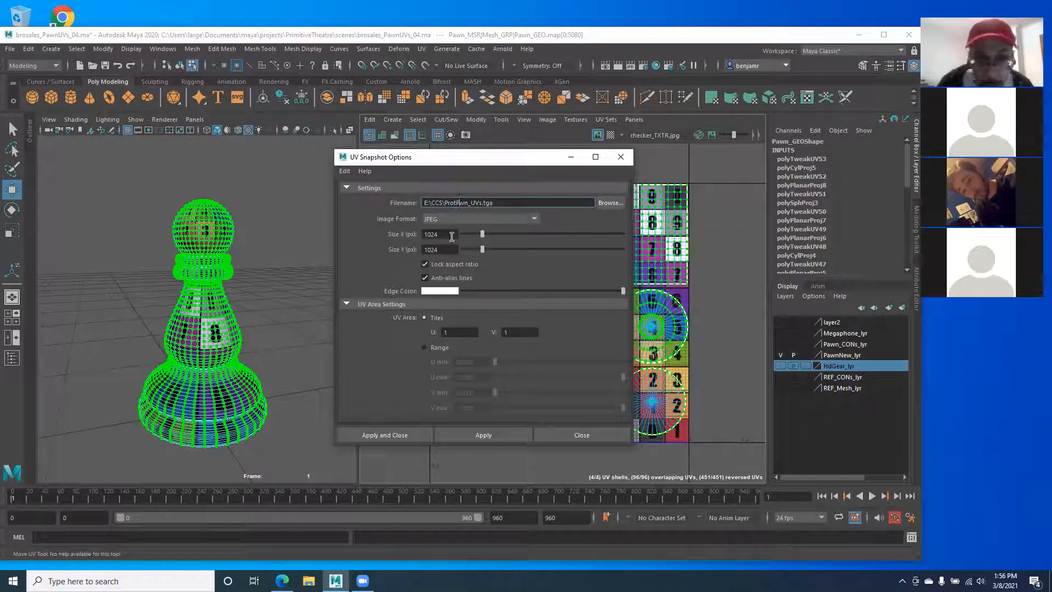
double_click(486, 203)
key("BackSpace")
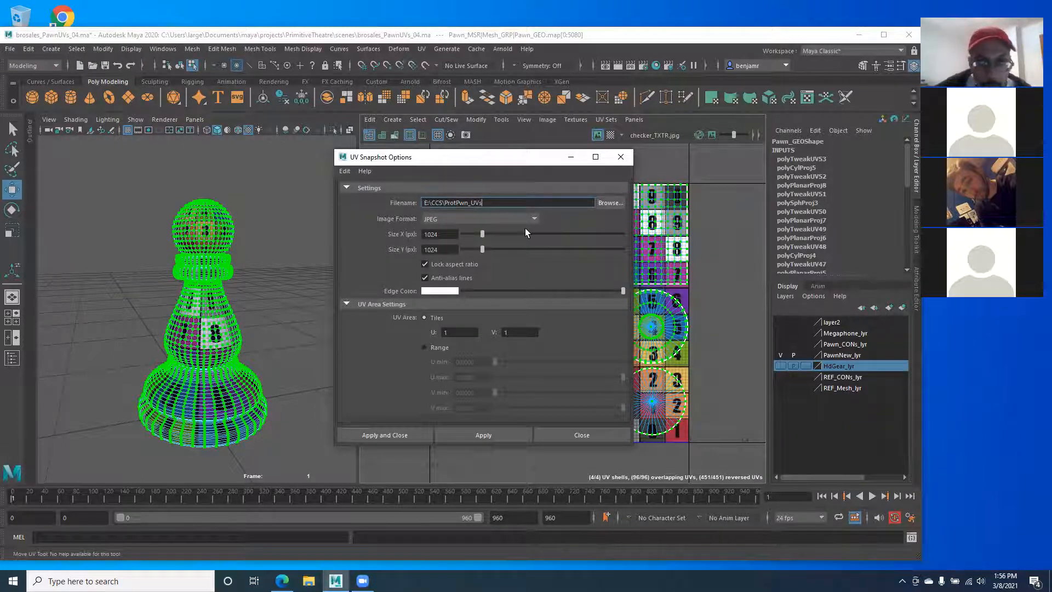
left_click(609, 204)
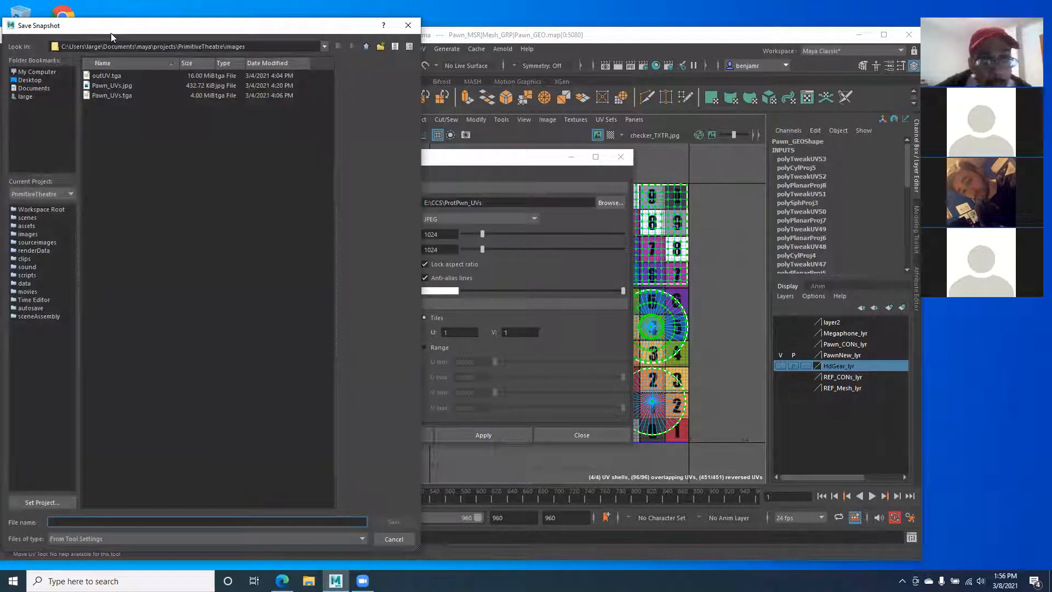
Step: Check the images folder, then preview Pawn_TXTR.jpg and checker_TXTR.jpg in the project's sourceimages folder
left_click_drag(110, 33, 272, 71)
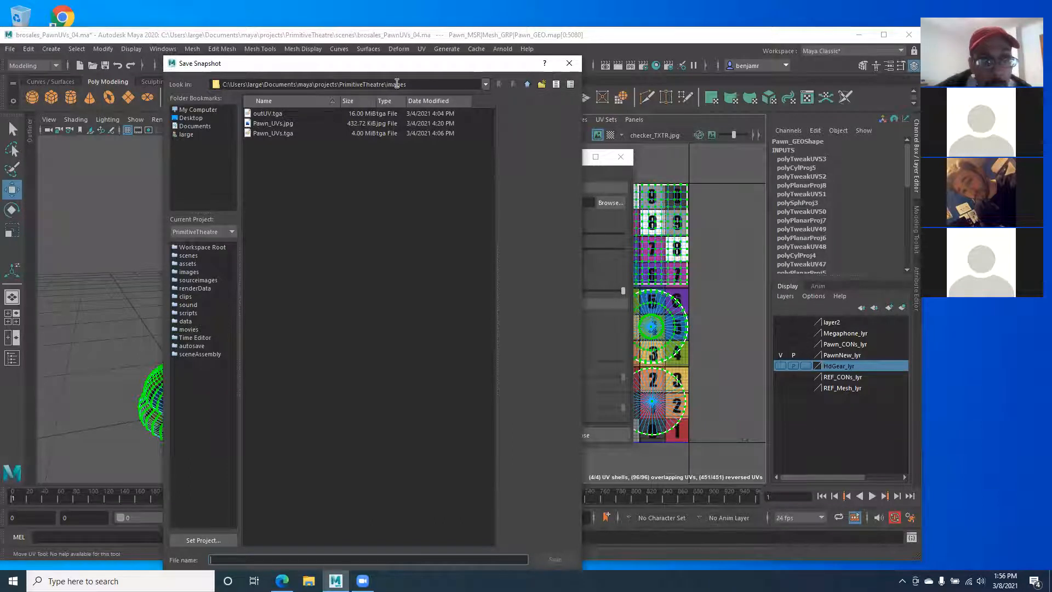
left_click_drag(386, 84, 431, 84)
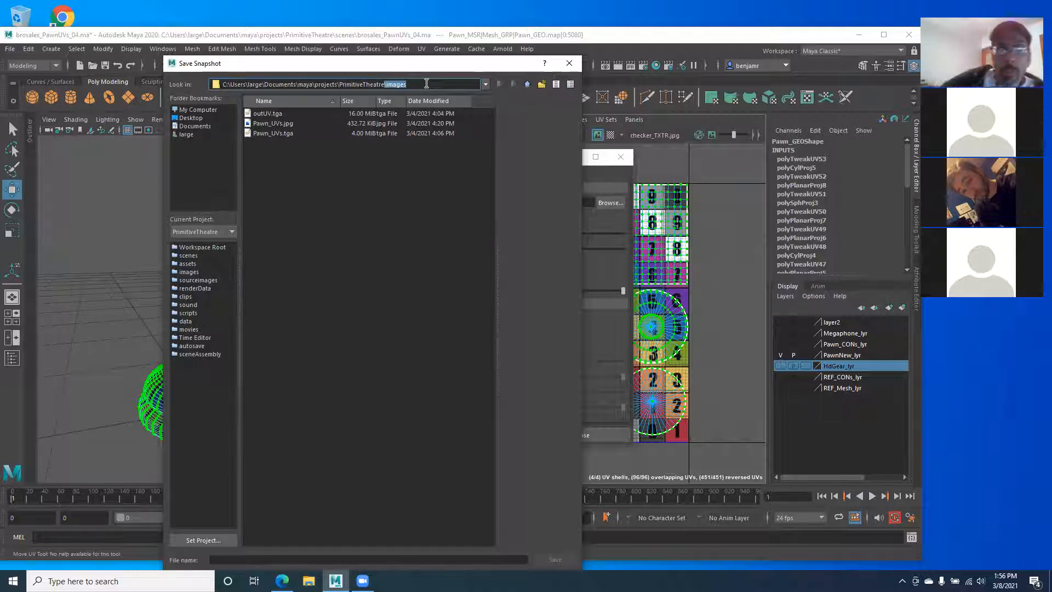
left_click(269, 124)
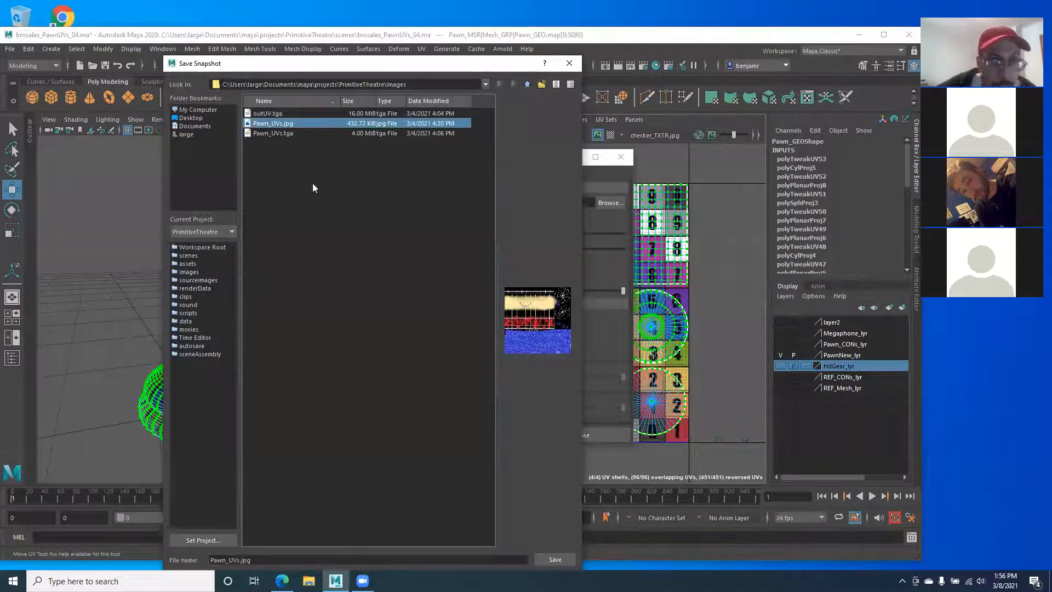
left_click(192, 280)
left_click(268, 143)
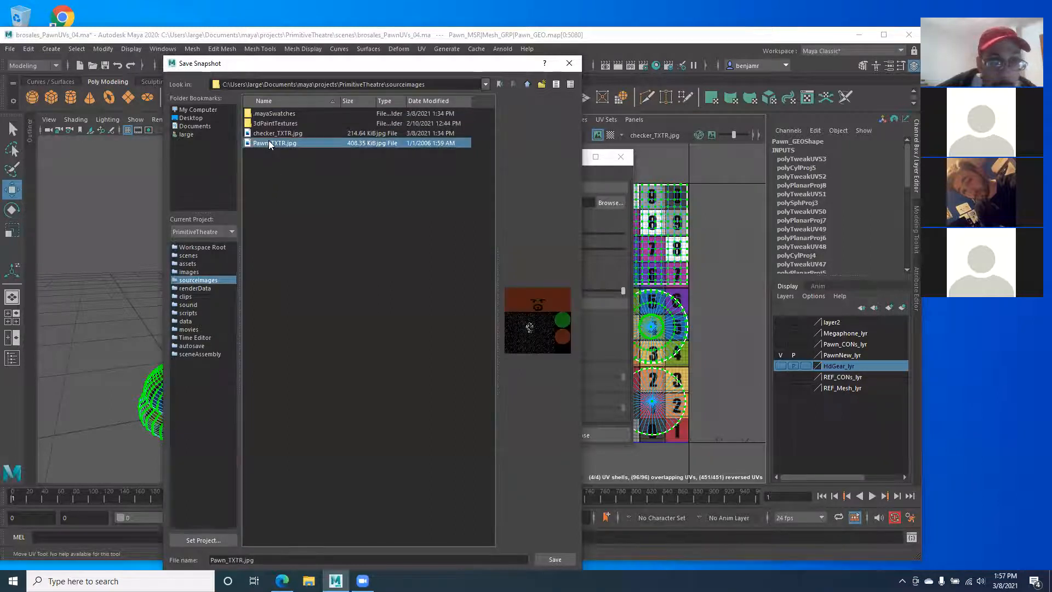
left_click(284, 134)
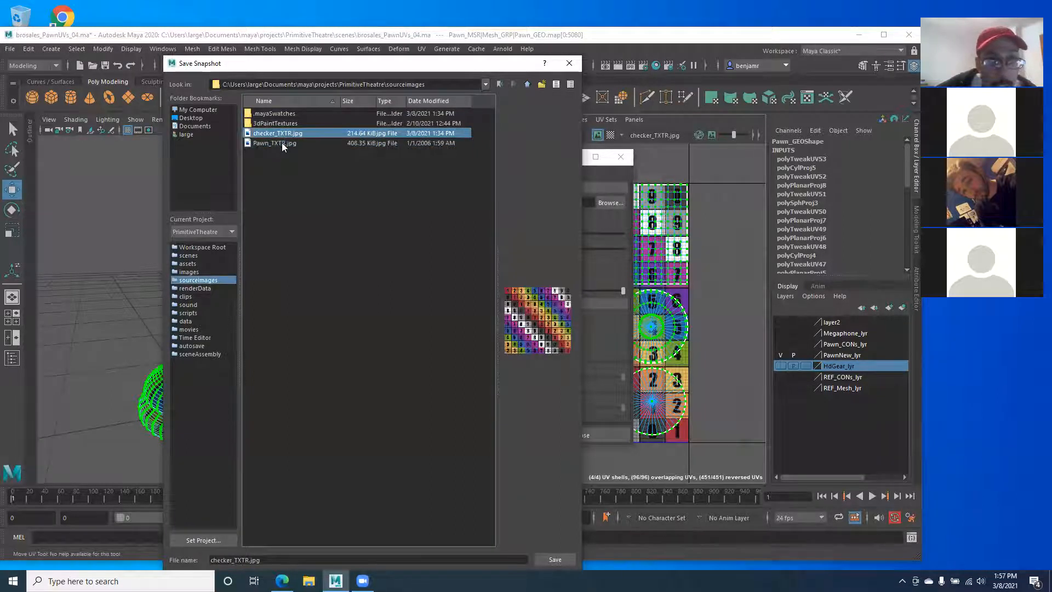
left_click(281, 142)
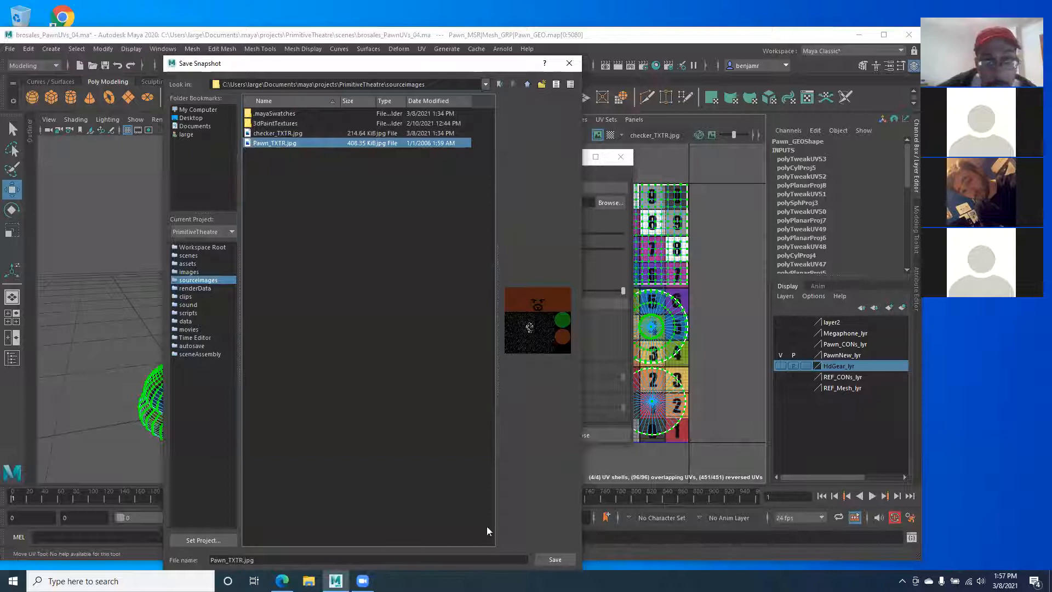
Step: Choose Pawn_UVs.jpg in the PrimitiveTheatre images folder as the snapshot file and save
left_click(177, 273)
left_click(265, 133)
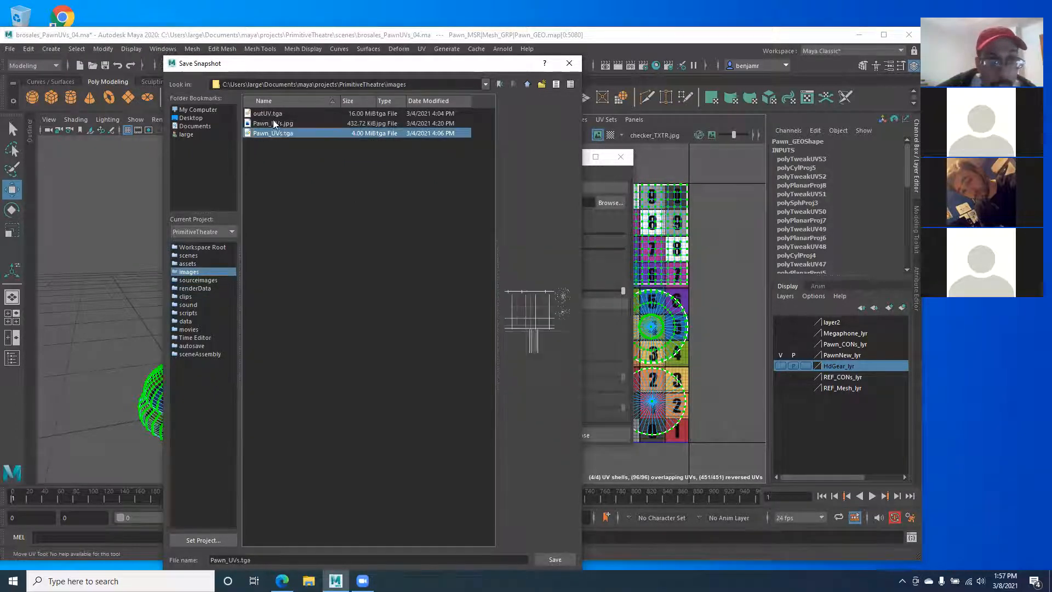
left_click(276, 123)
left_click(542, 560)
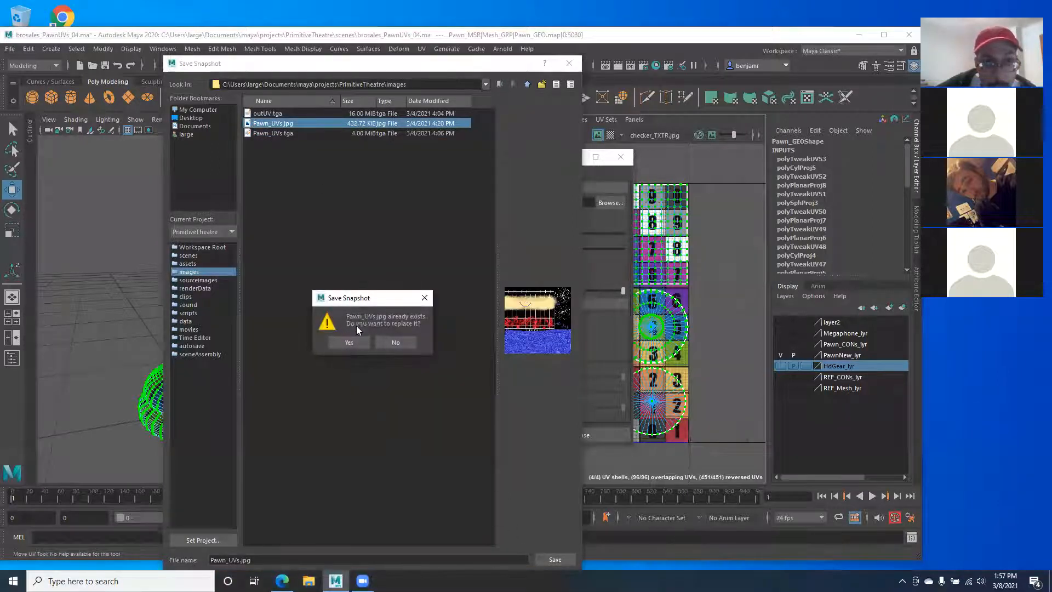
Step: Confirm replacing Pawn_UVs.jpg and export the UV snapshot over the existing file
left_click(337, 343)
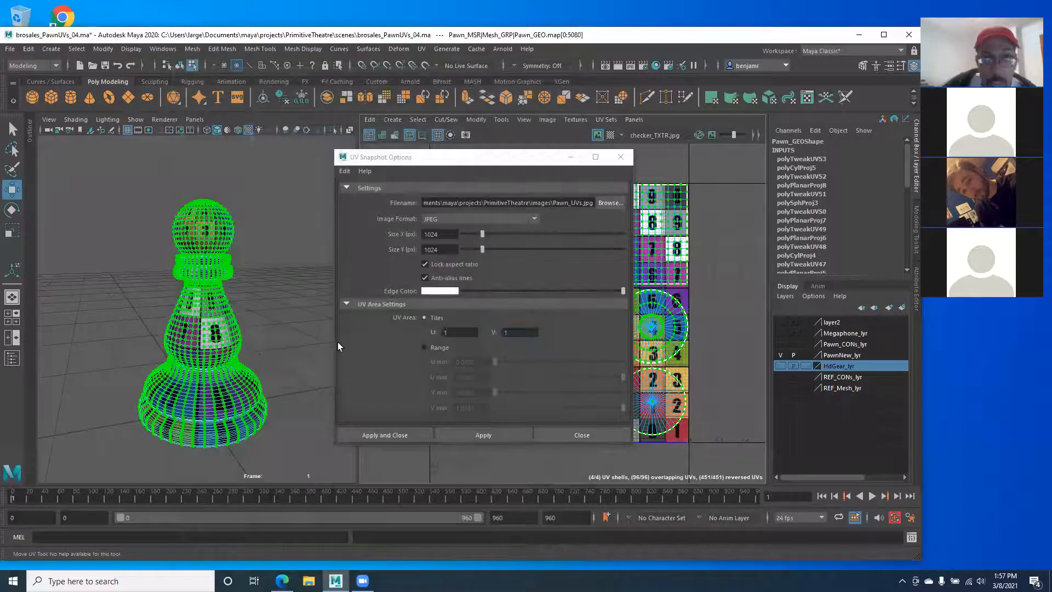
left_click(375, 437)
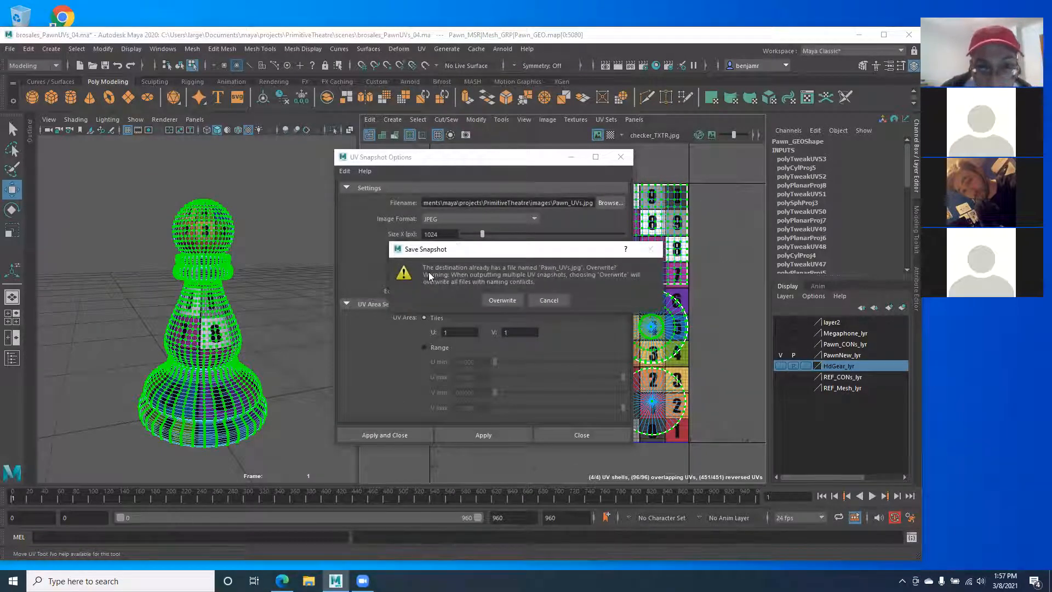
left_click(500, 301)
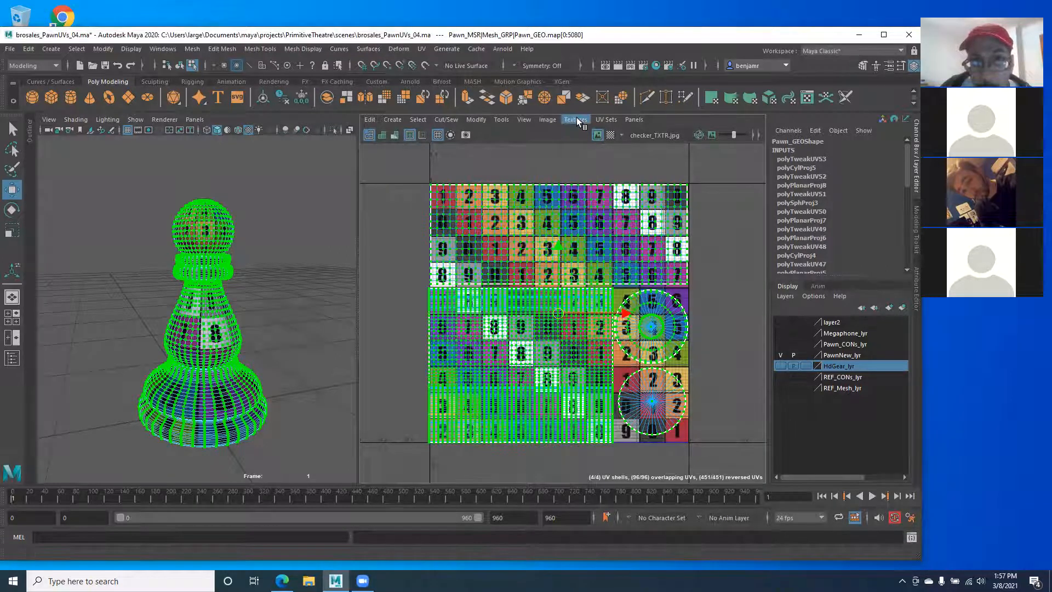
Step: Re-export from Image > UV Snapshot with 'Prot' added to the name, saving ProtPawn_UVs.jpg
left_click(548, 120)
left_click(582, 303)
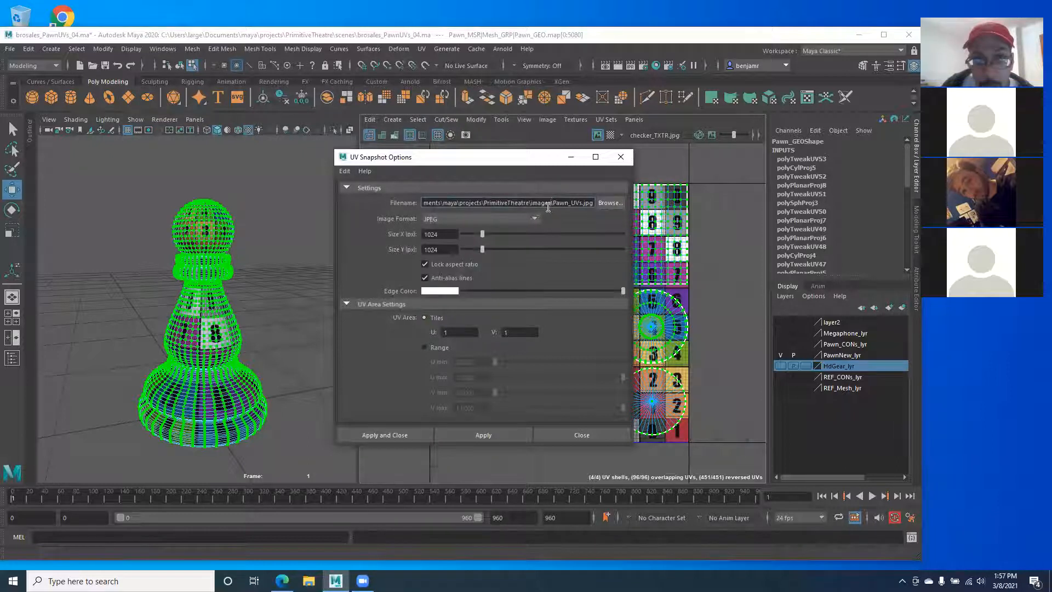
type("Prot")
key("Right")
key("Right")
key("Right")
key("Right")
key("Right")
key("Right")
key("Right")
key("Right")
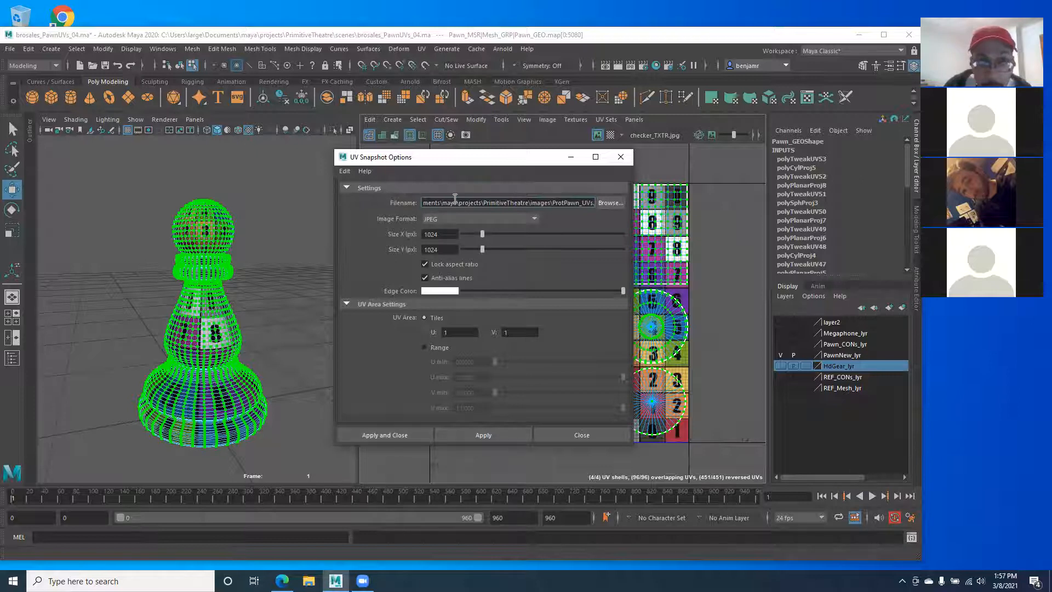
left_click(374, 431)
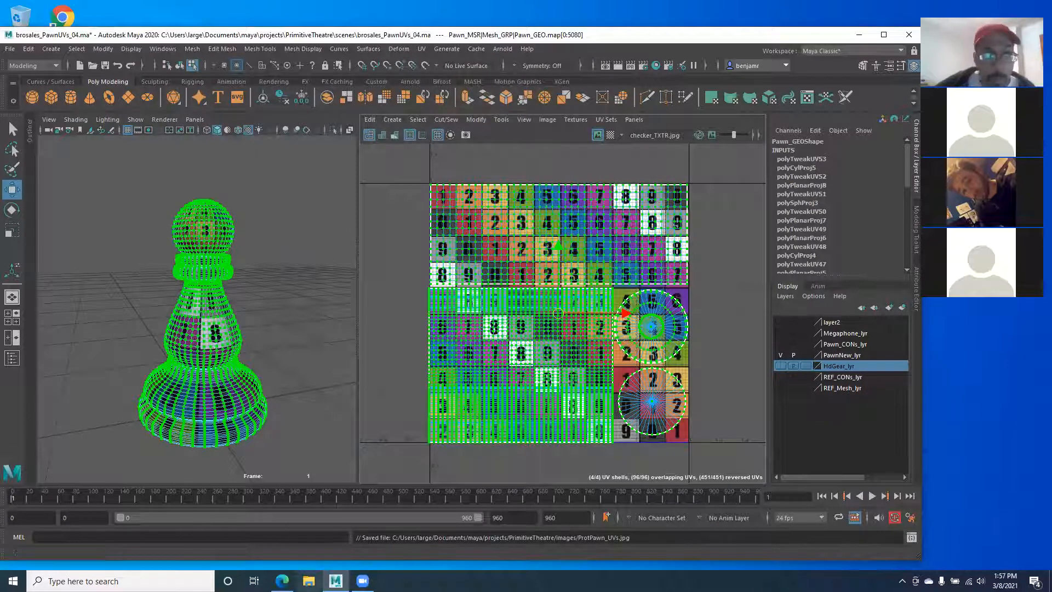
left_click(310, 580)
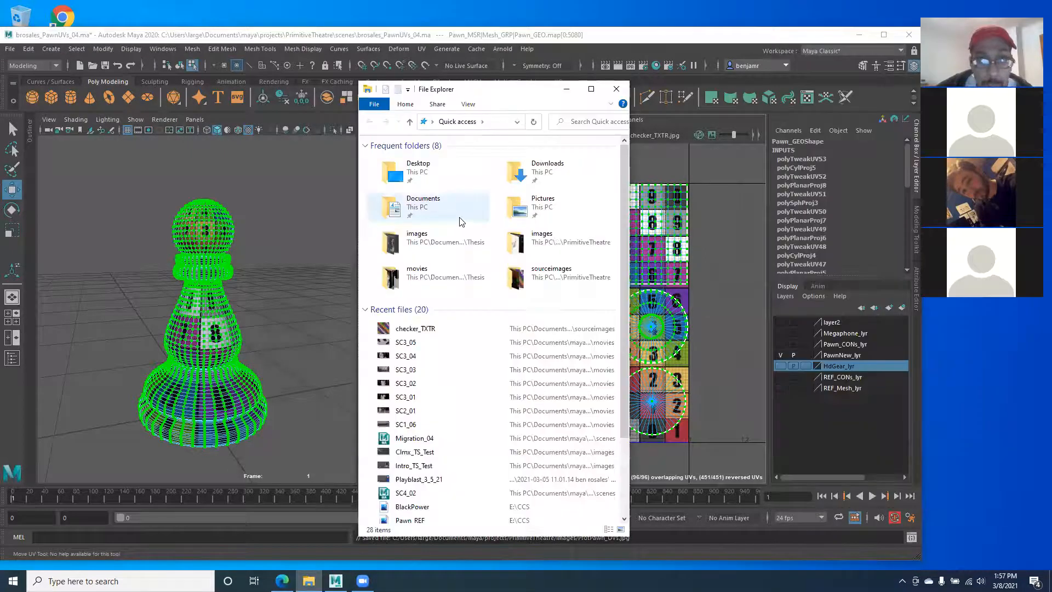
Step: Browse to Documents\maya\projects\PrimitiveTheatre\images and open ProtPawn_UVs.jpg
double_click(534, 176)
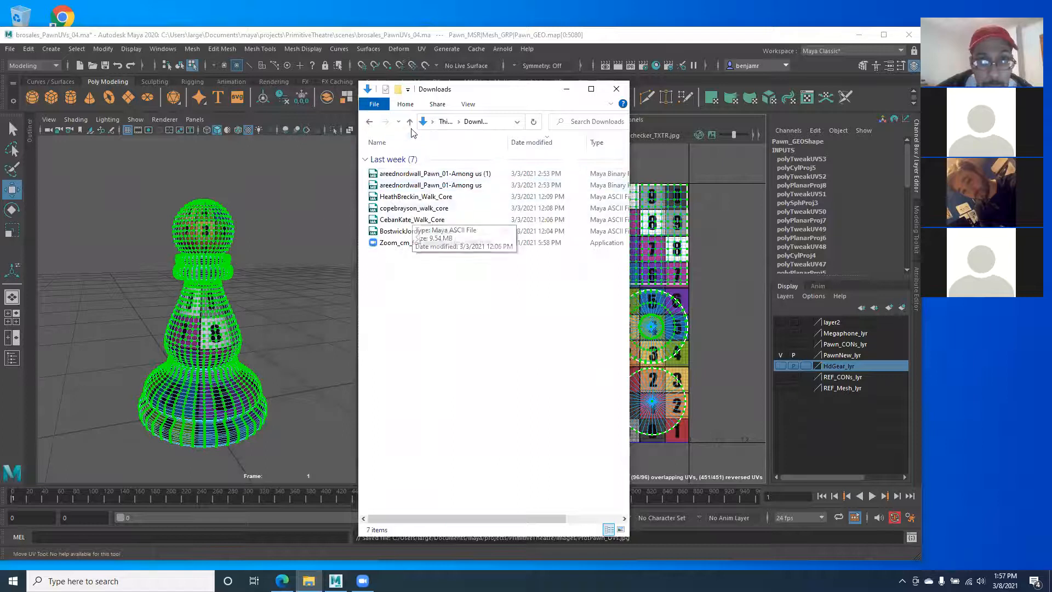
left_click(370, 121)
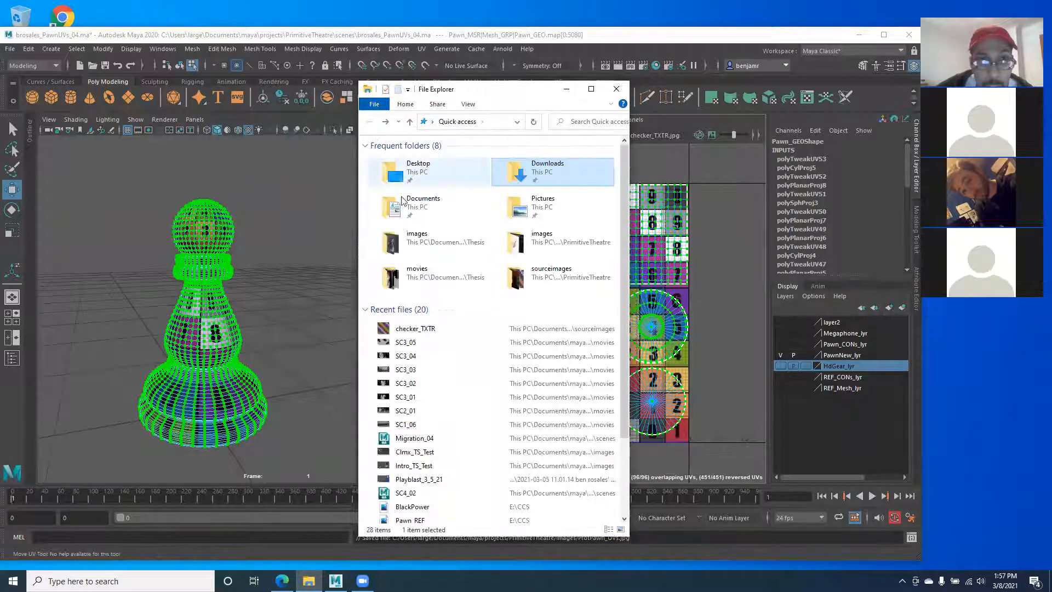
double_click(427, 203)
double_click(388, 170)
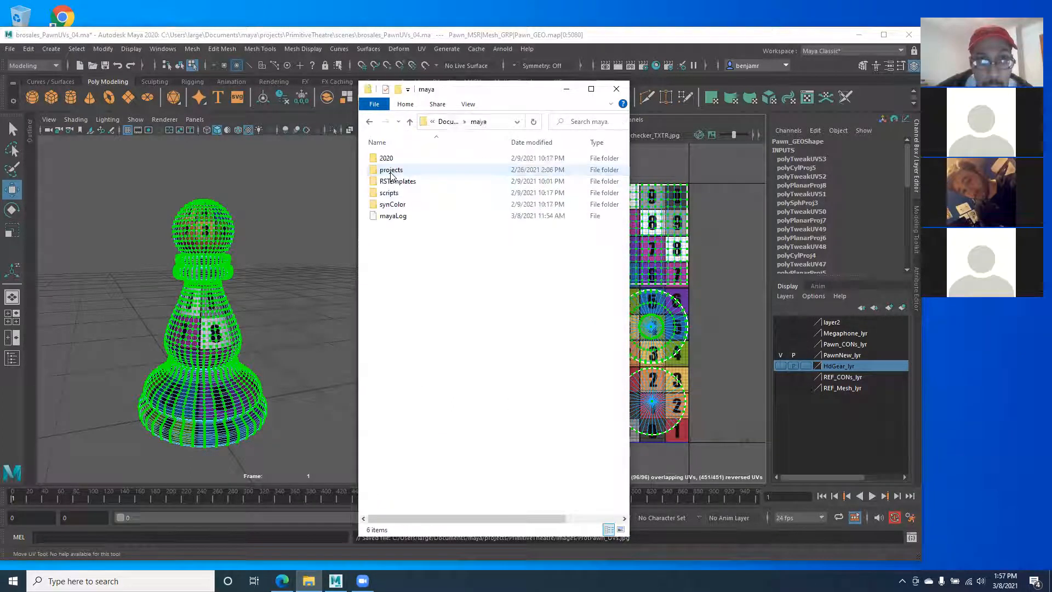
double_click(390, 172)
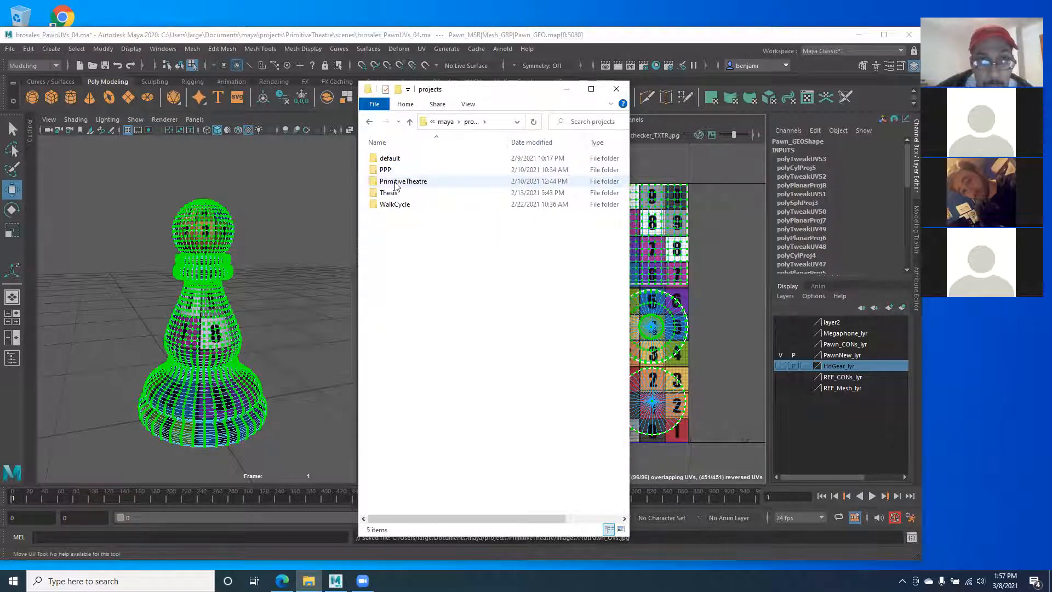
double_click(396, 183)
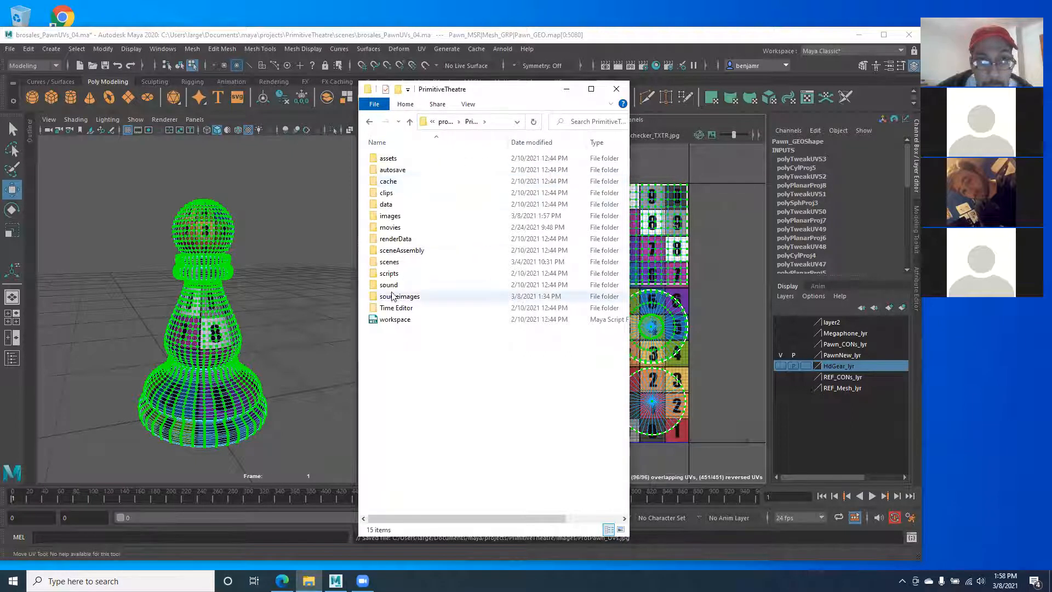
double_click(390, 216)
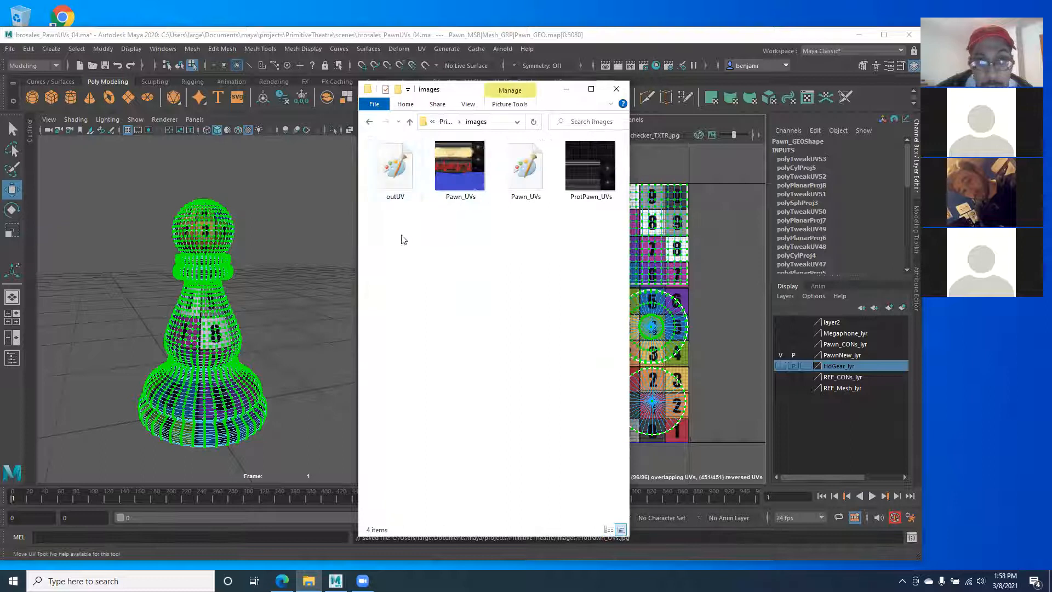
double_click(583, 179)
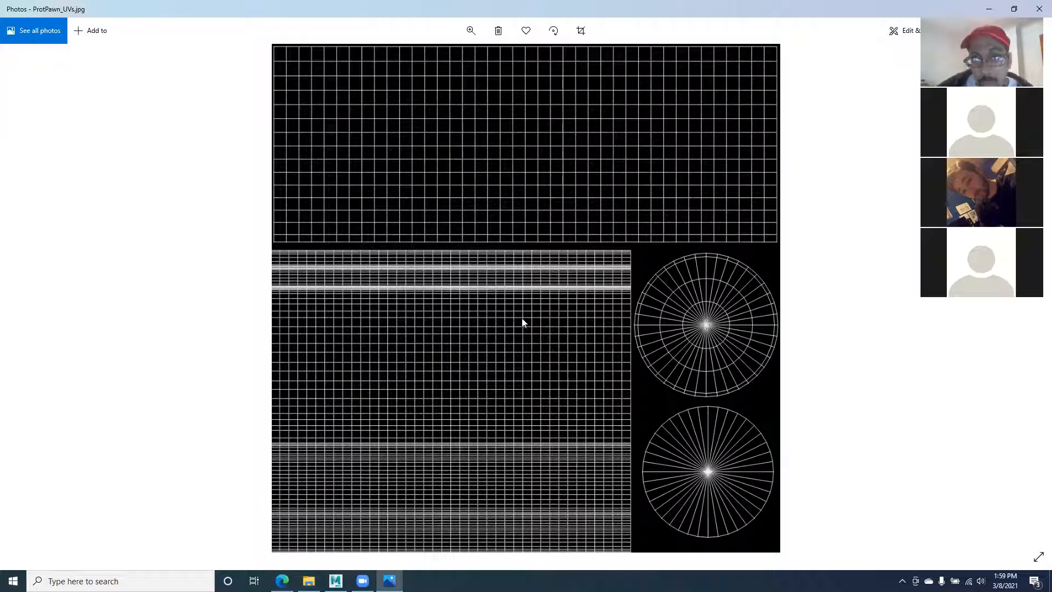
Step: Resize and reposition the Photos window to compare ProtPawn_UVs.jpg with Maya, then close it
left_click(1015, 8)
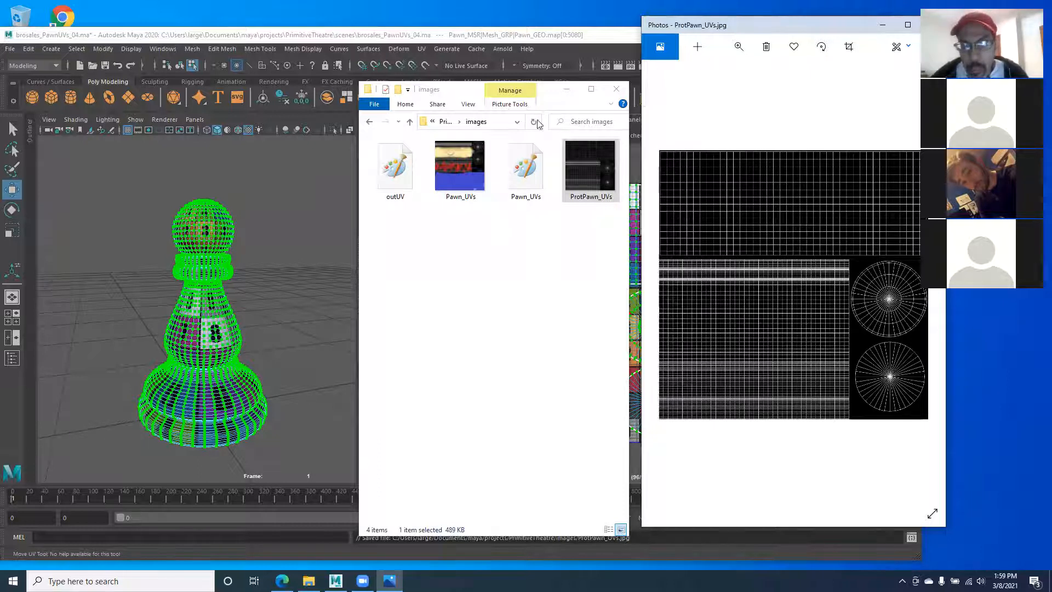
left_click_drag(537, 124, 535, 123)
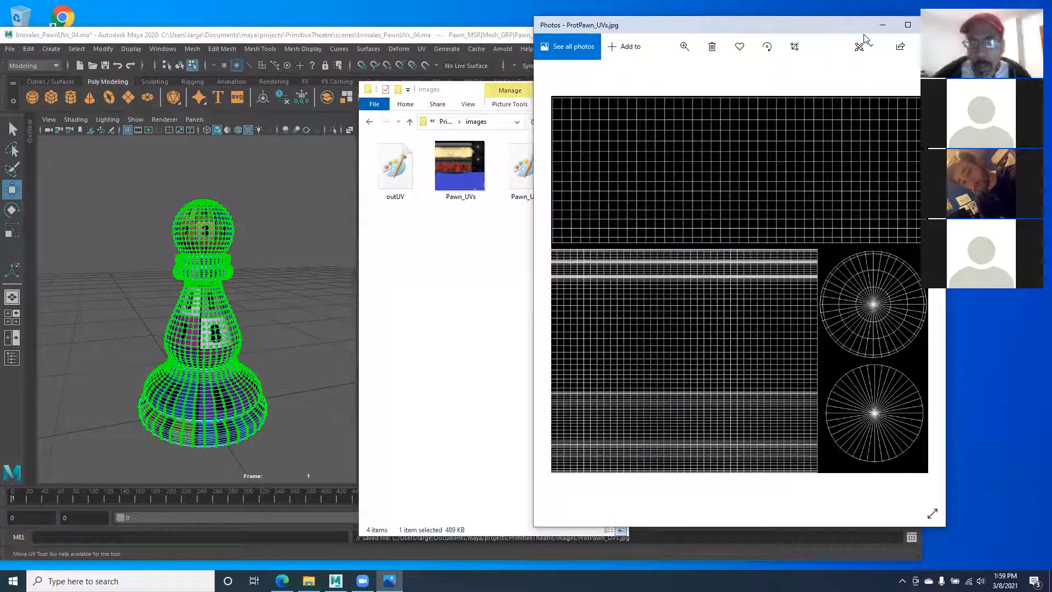
left_click_drag(863, 25, 766, 49)
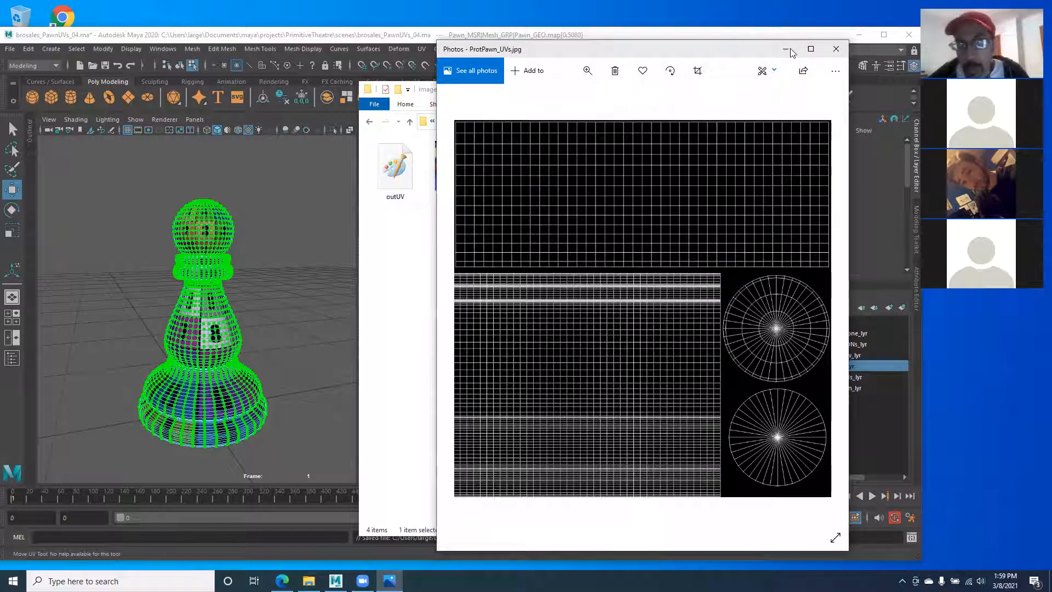
left_click(836, 49)
left_click(477, 273)
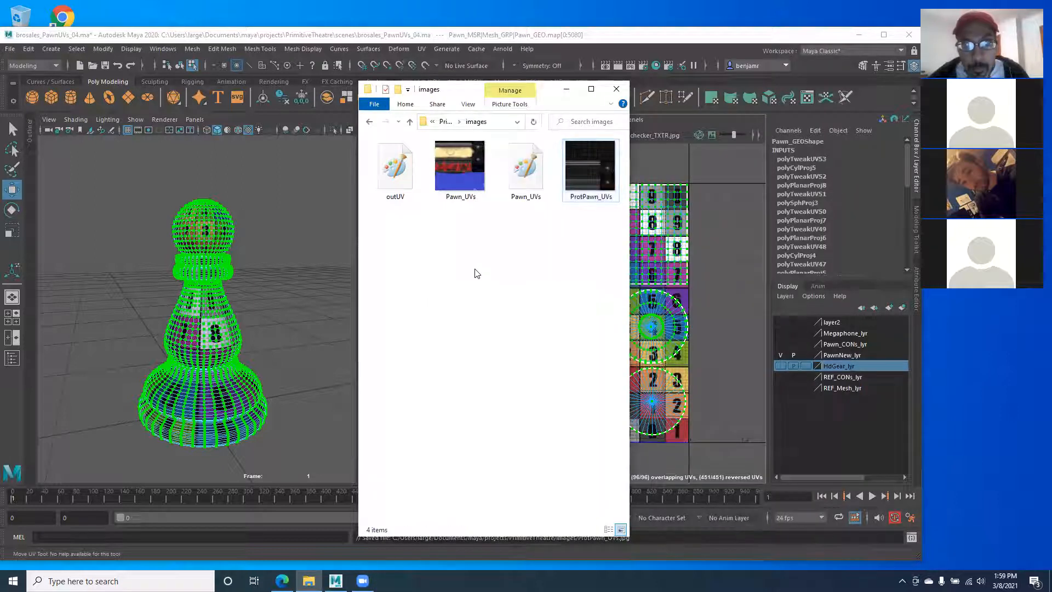
double_click(456, 176)
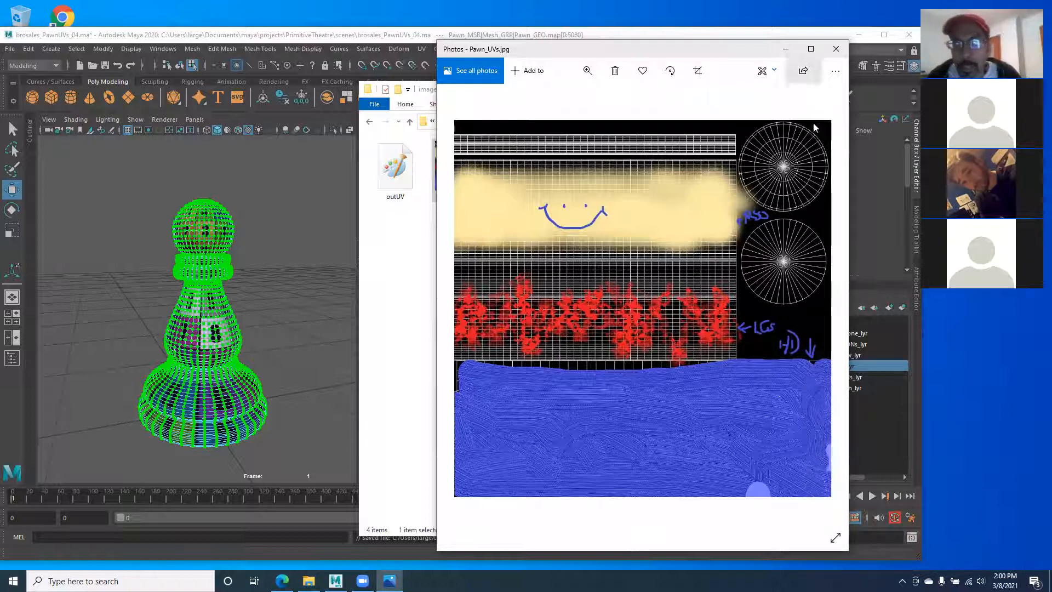
left_click(836, 50)
left_click(581, 213)
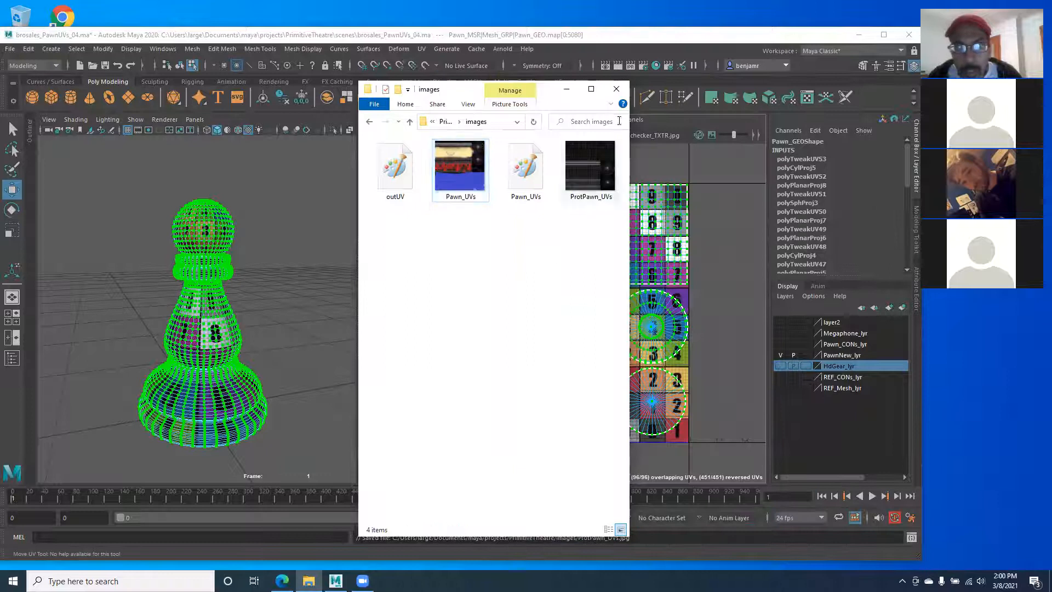
left_click(616, 89)
Step: Load Pawn_TXTR.jpg as the image of ProtPwn_SHDR's file texture in place of the checker
left_click(236, 299)
right_click_drag(207, 263, 250, 240)
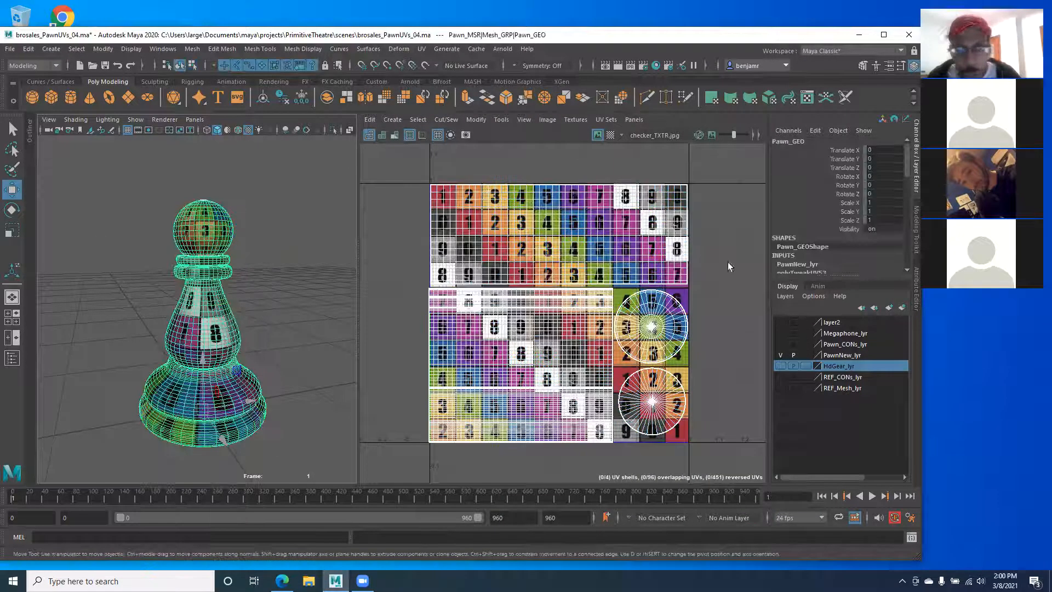
left_click(916, 291)
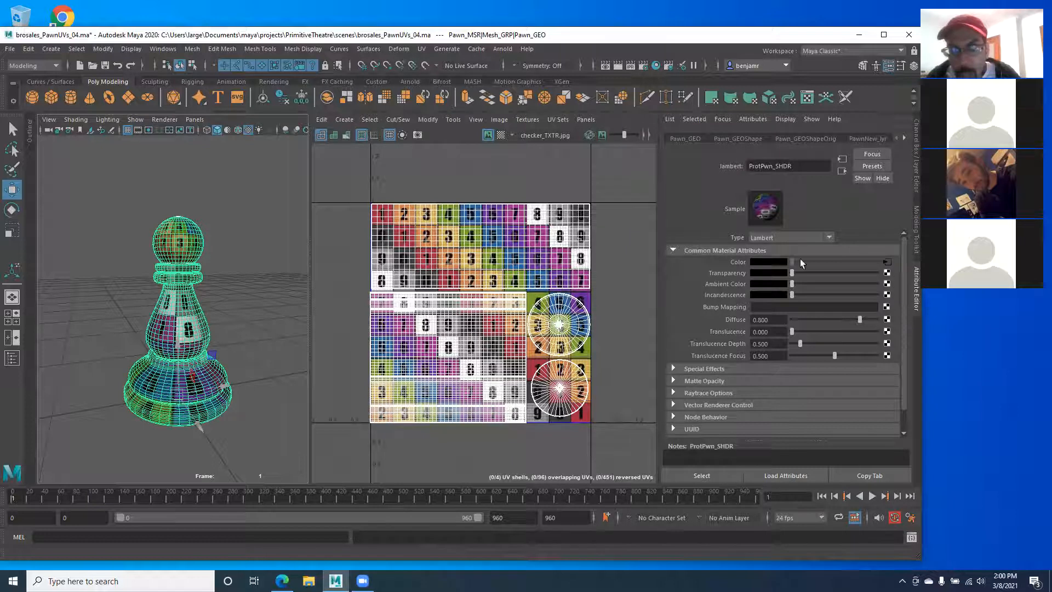
left_click(886, 263)
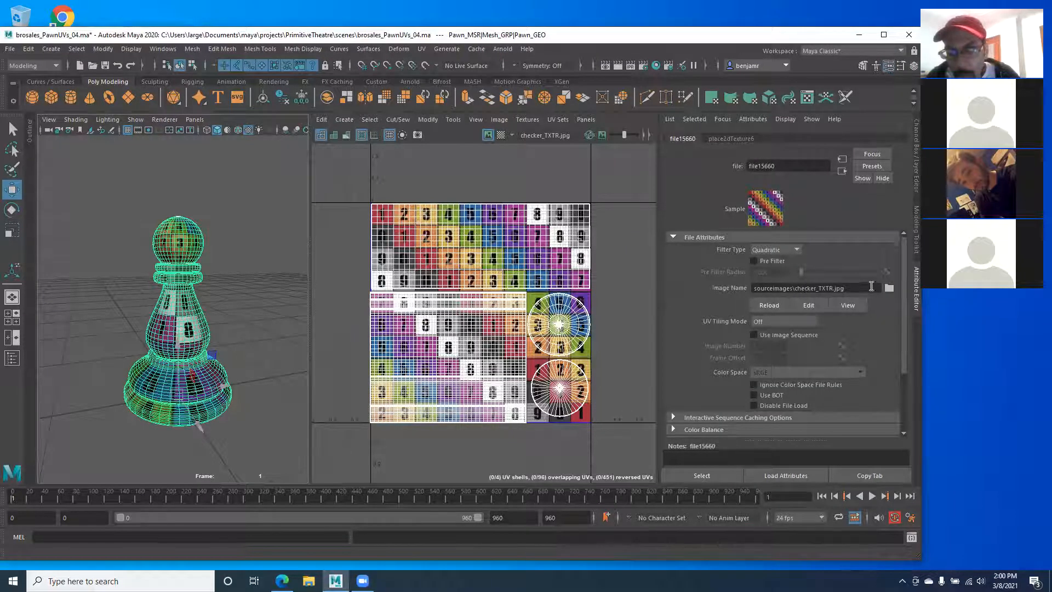
left_click(889, 287)
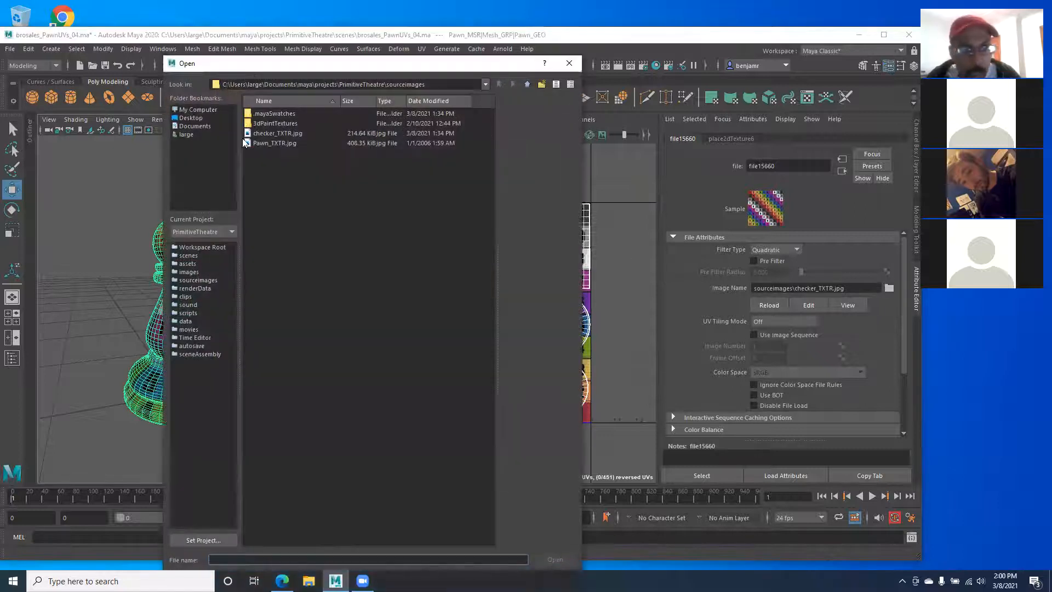
left_click(264, 144)
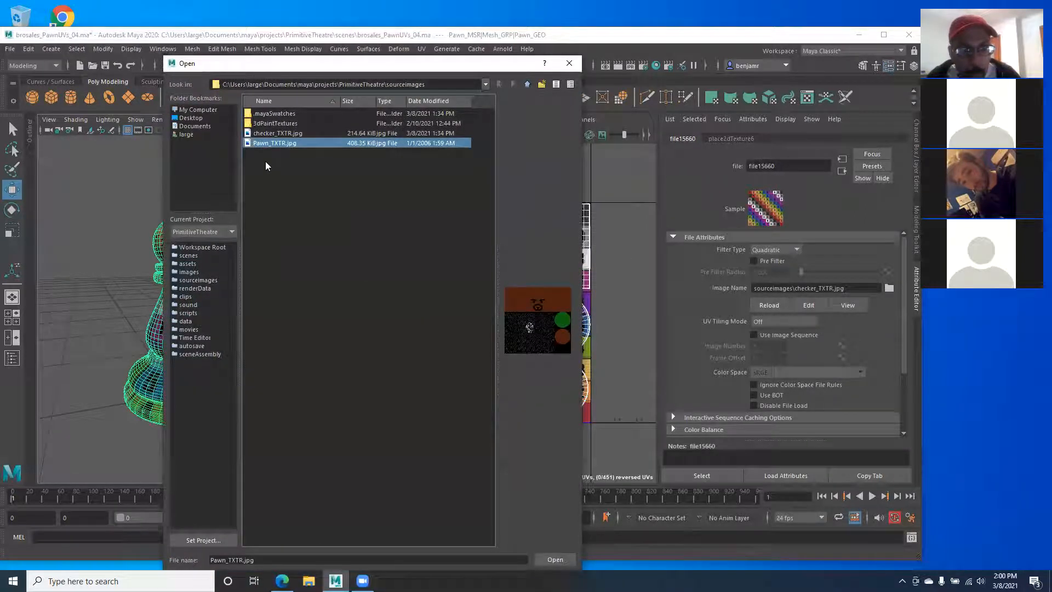
left_click(553, 559)
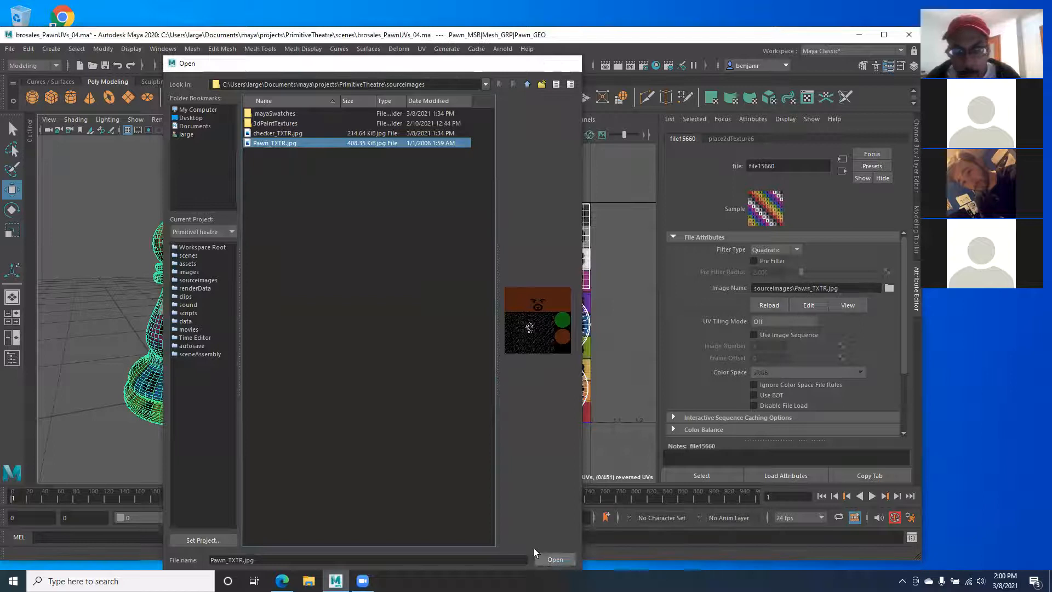
Step: Orbit around the textured pawn to check the fist, then restore the side-by-side 3D and UV views
left_click(298, 254)
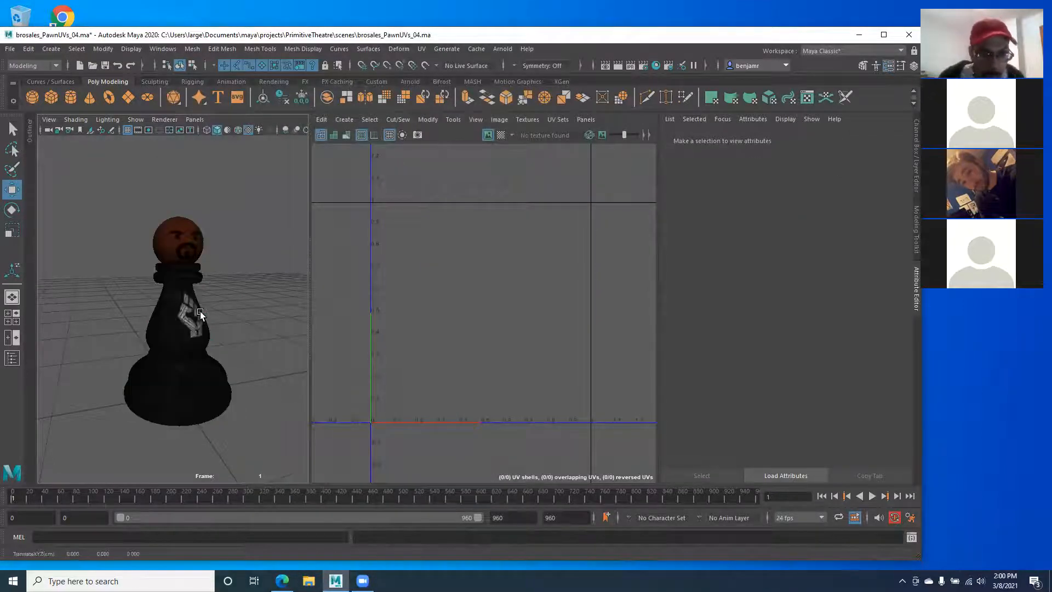
key("alt")
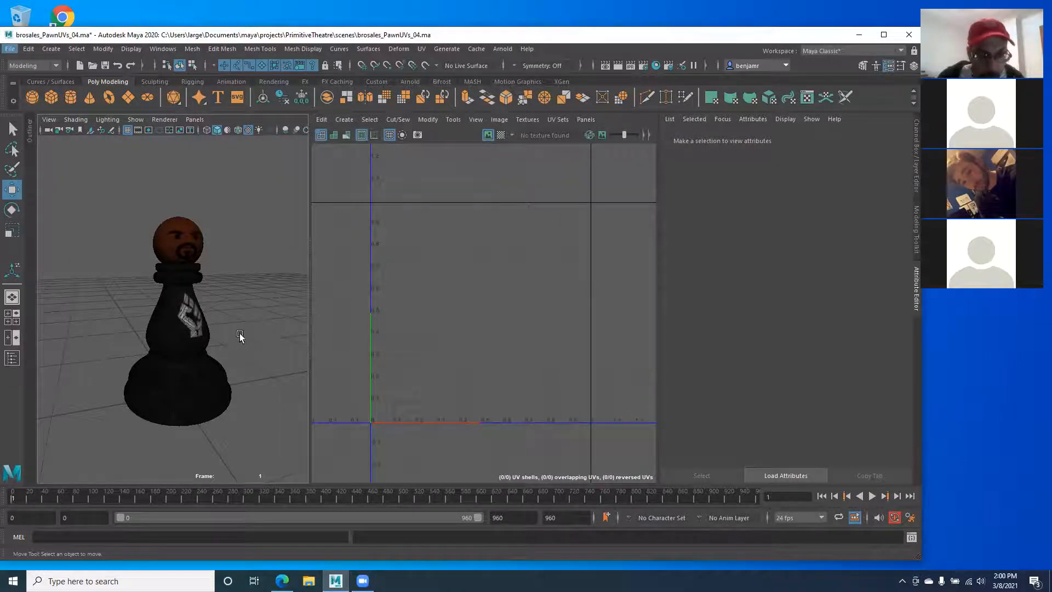
left_click_drag(238, 333, 170, 321, "alt")
key("space")
left_click_drag(292, 308, 384, 346, "alt")
left_click(273, 298)
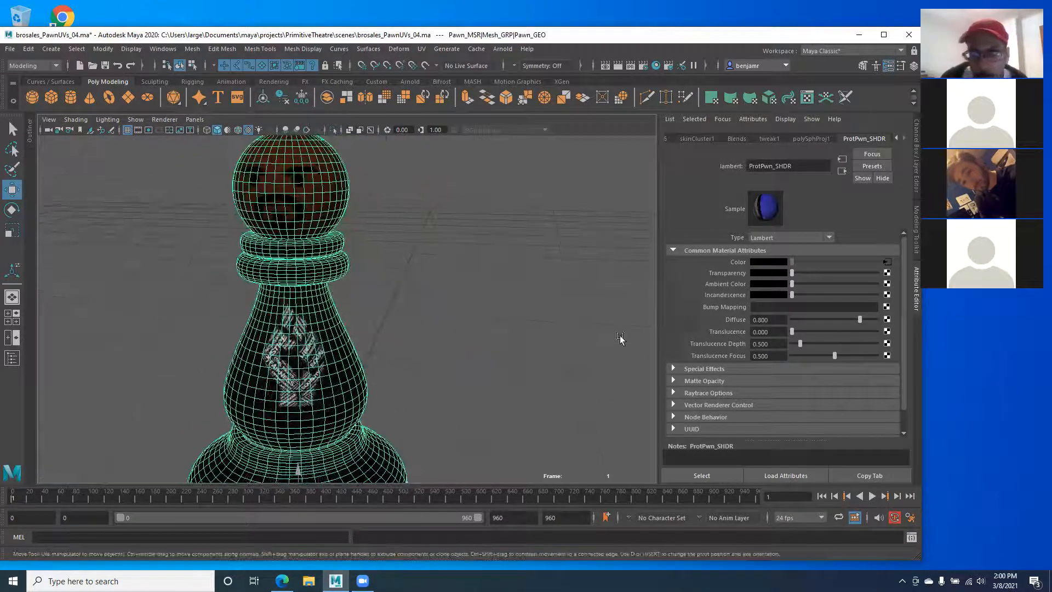
left_click(917, 188)
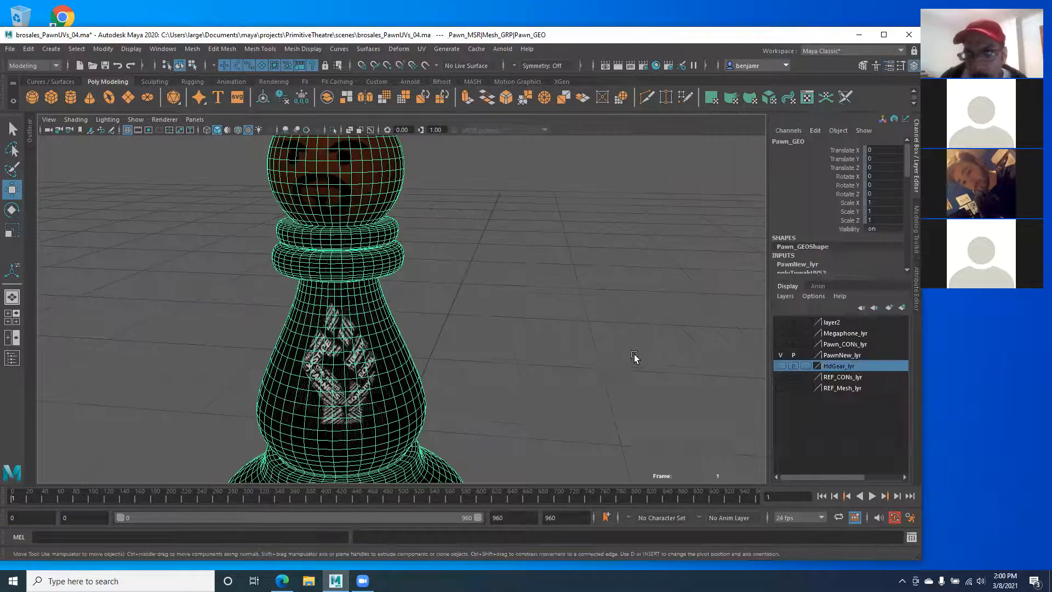
left_click(917, 288)
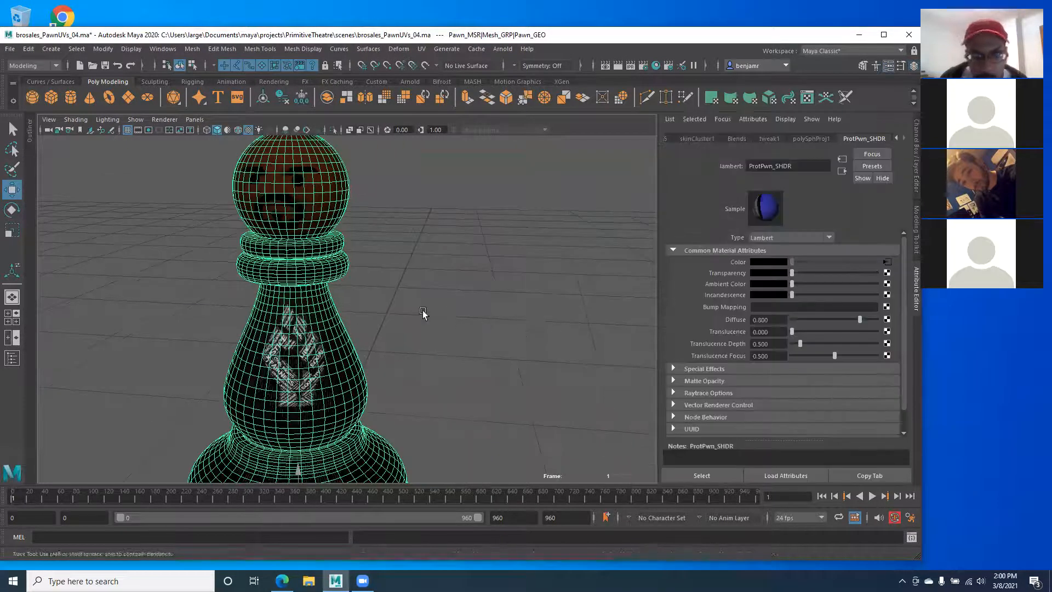
left_click(917, 153)
middle_click_drag(388, 286, 336, 276, "alt")
key("space")
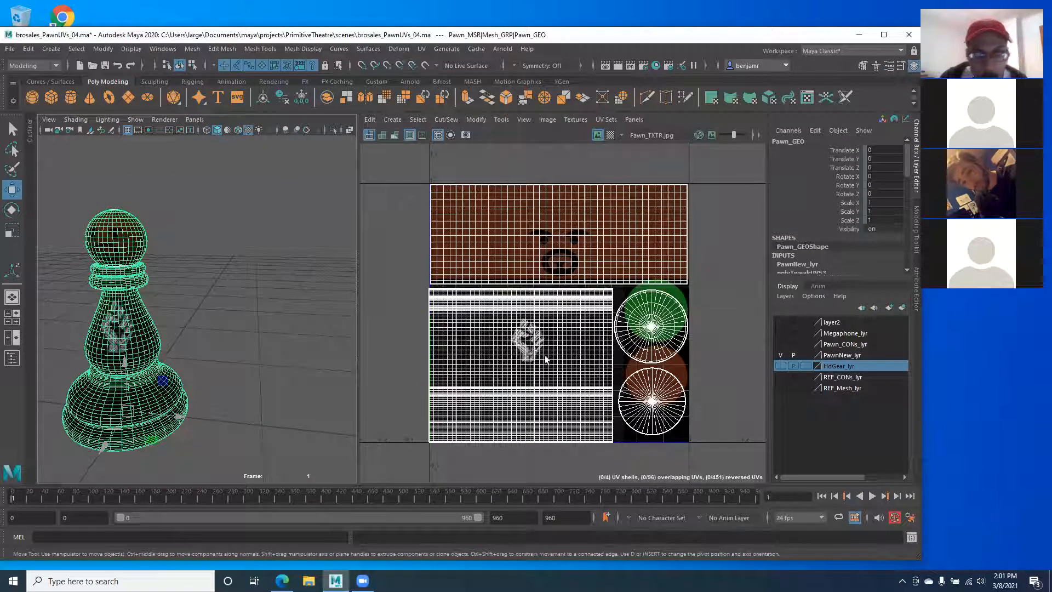
middle_click_drag(529, 324, 514, 305, "alt")
scroll(526, 317, "up", 4)
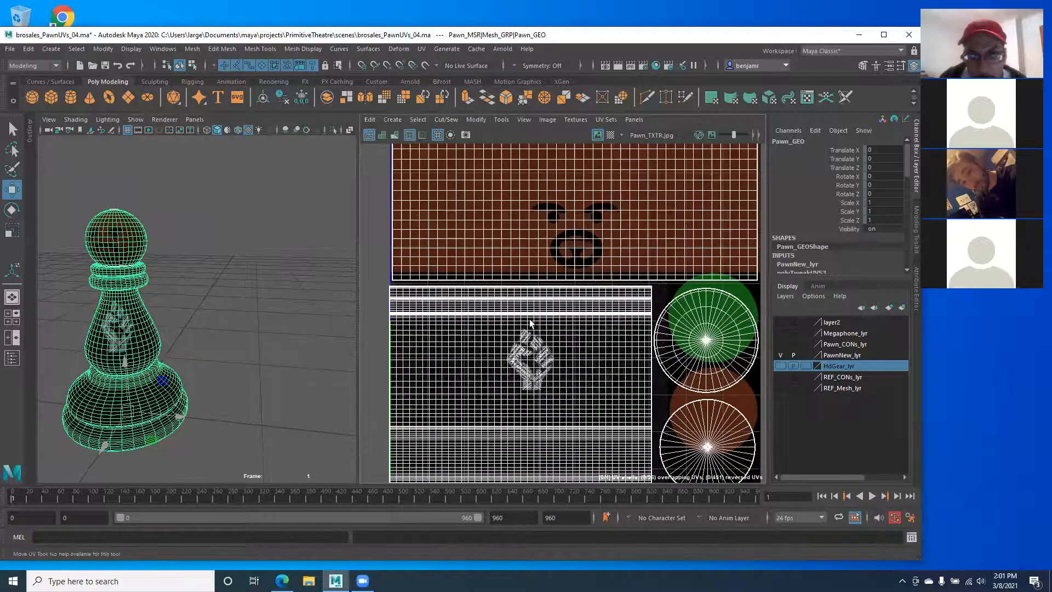
middle_click_drag(542, 330, 530, 306, "alt")
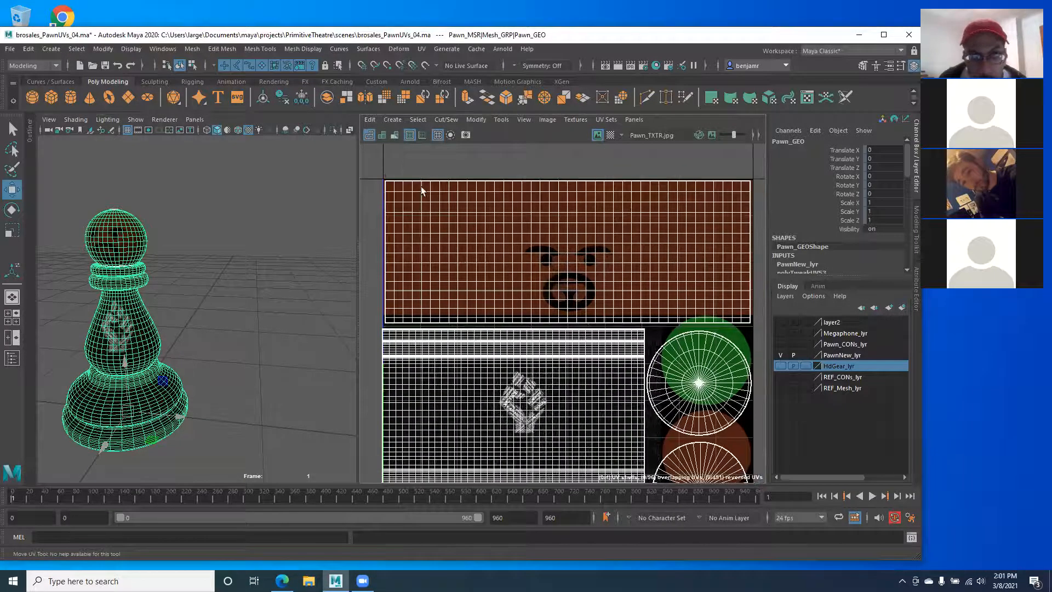
right_click_drag(560, 282, 594, 268)
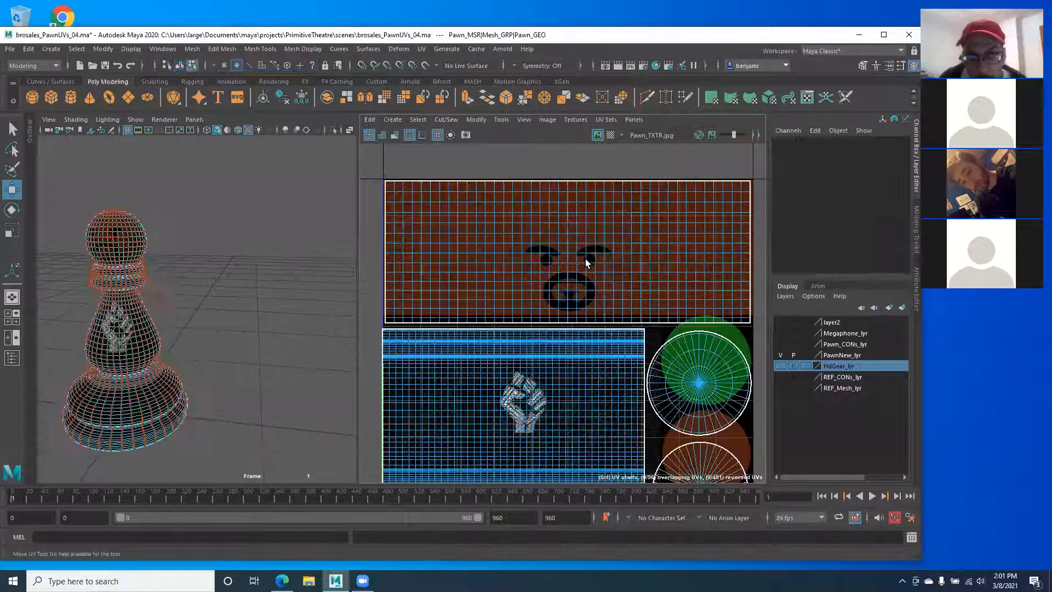
left_click(586, 263)
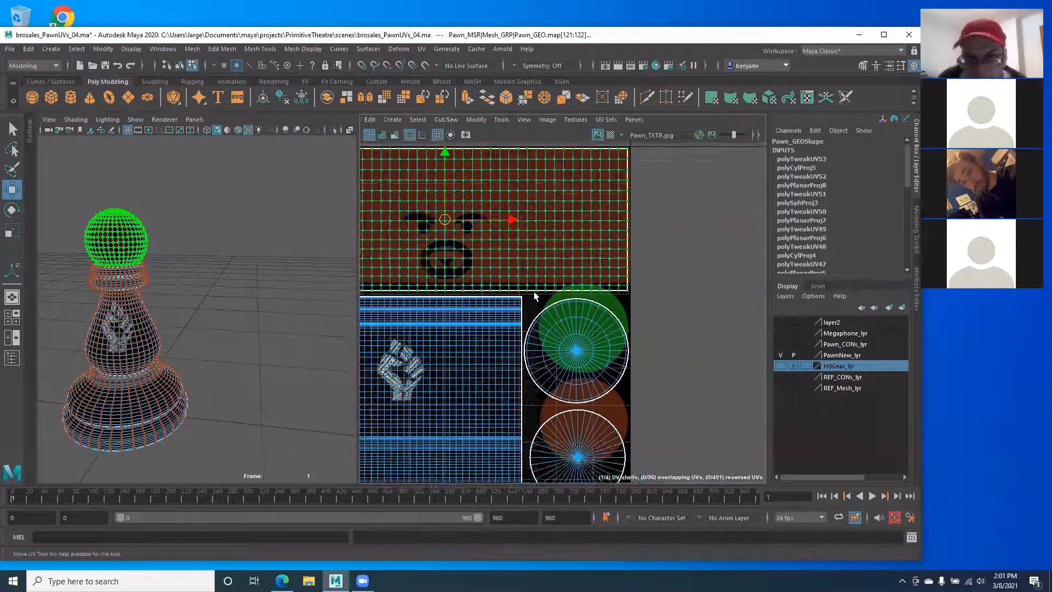
scroll(674, 319, "up", 3)
scroll(433, 291, "down", 4)
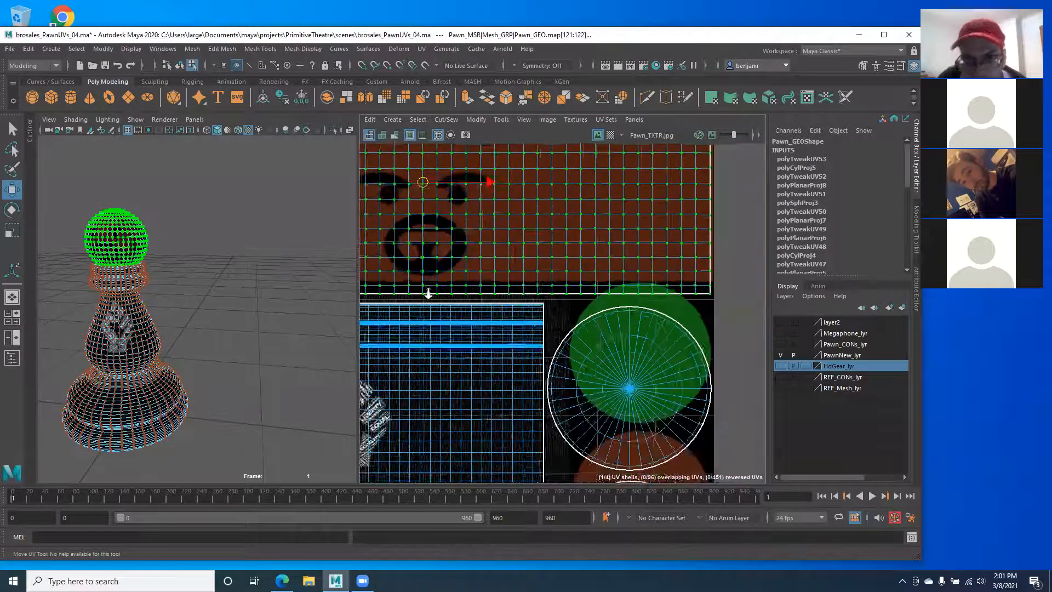
scroll(406, 296, "up", 2)
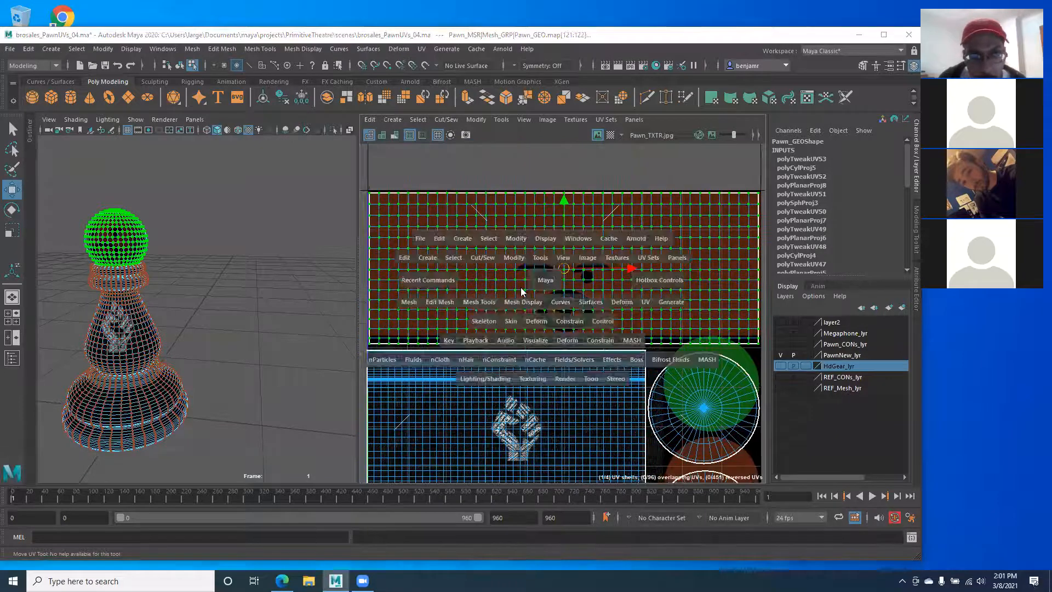
key("space")
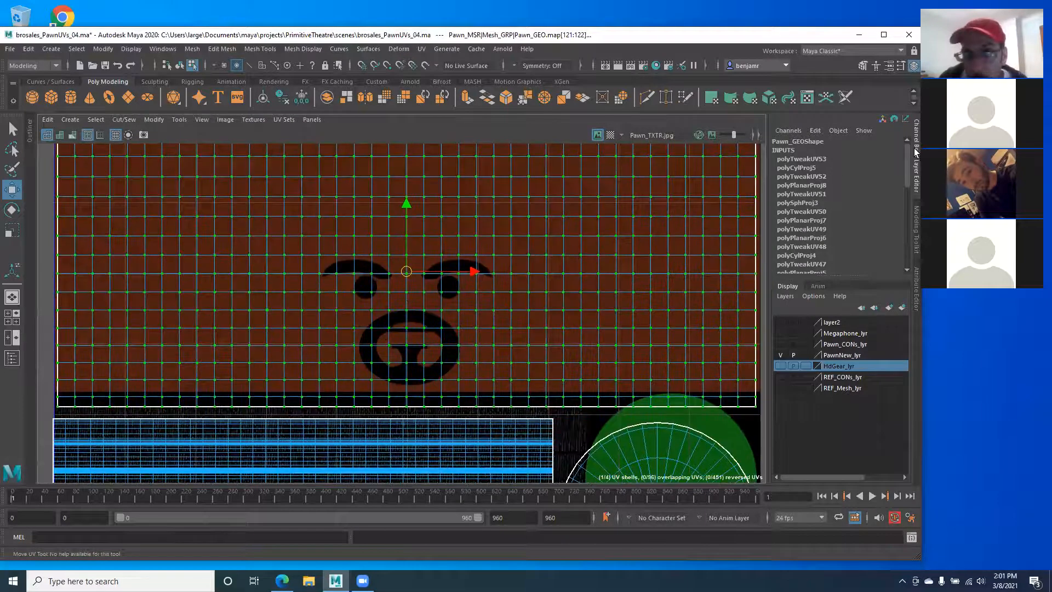
left_click(915, 154)
key("f")
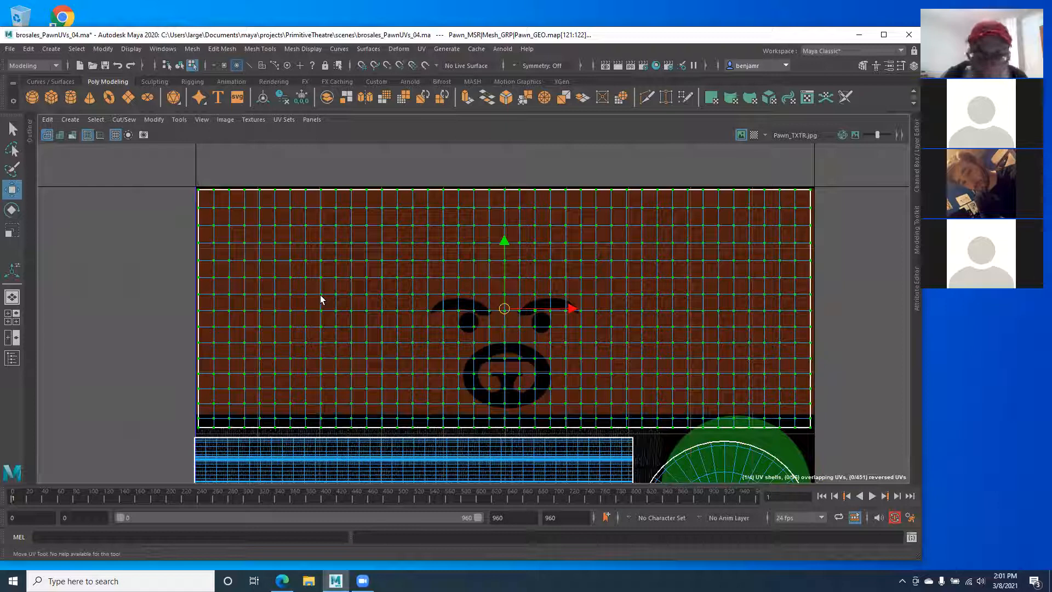
key("r")
left_click_drag(504, 241, 501, 235)
key("w")
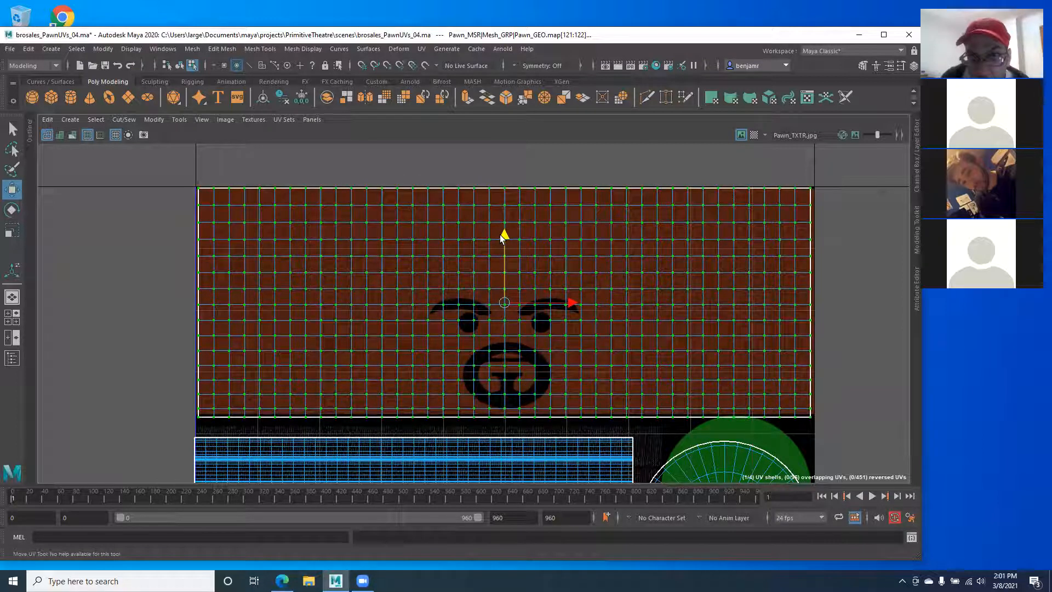
middle_click_drag(518, 329, 376, 217, "alt")
right_click_drag(708, 321, 505, 307, "alt")
middle_click_drag(436, 378, 479, 387, "alt")
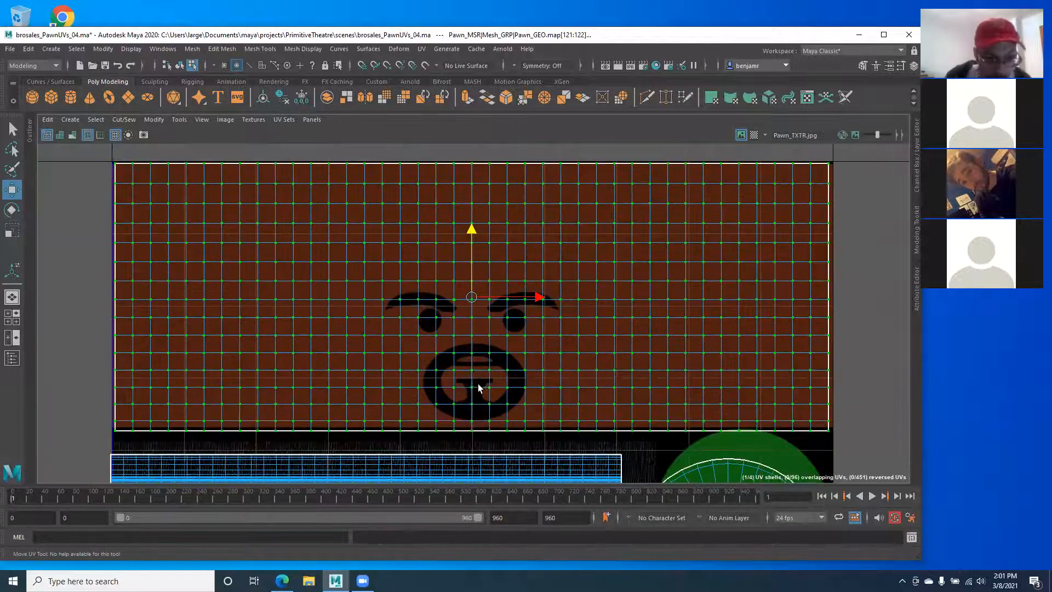
key("r")
left_click_drag(470, 232, 470, 225)
key("w")
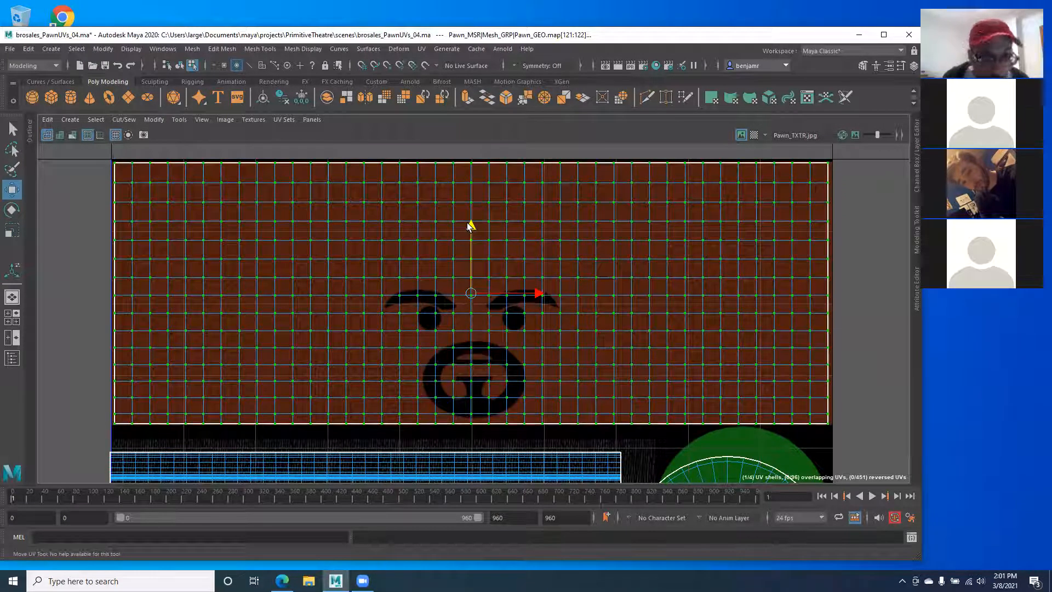
right_click_drag(270, 298, 321, 265, "alt")
middle_click_drag(321, 265, 225, 190, "alt")
right_click_drag(542, 327, 578, 335, "alt")
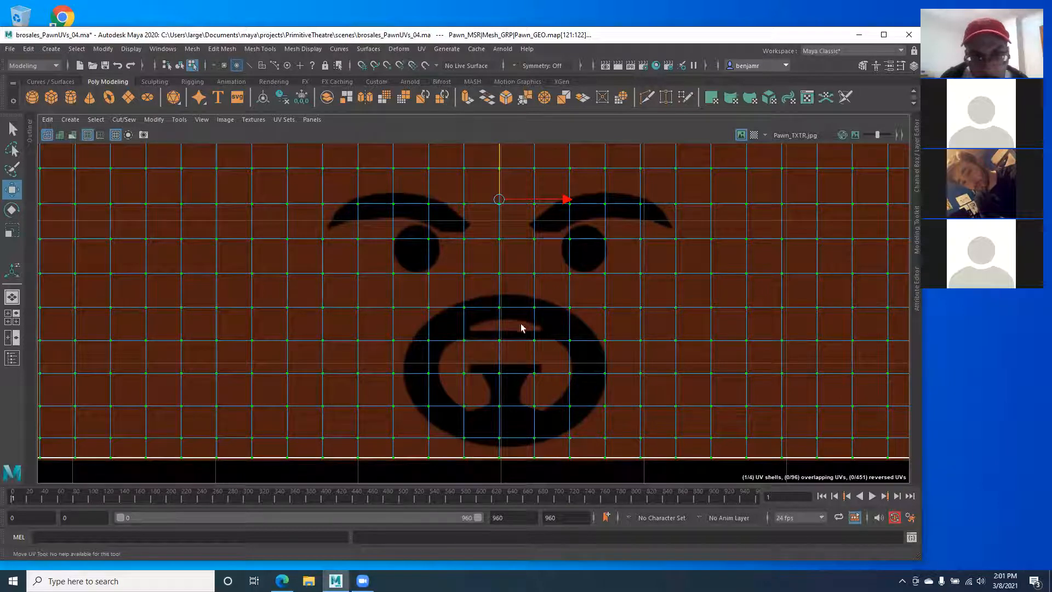
scroll(510, 313, "down", 2)
middle_click_drag(495, 306, 422, 364, "alt")
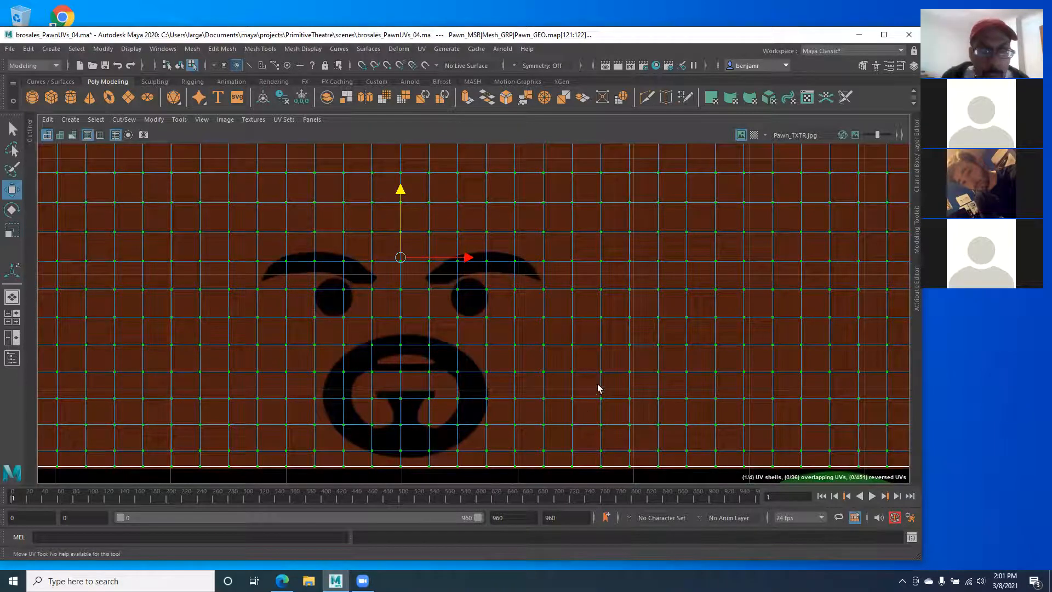
scroll(598, 388, "down", 3)
scroll(439, 348, "up", 1)
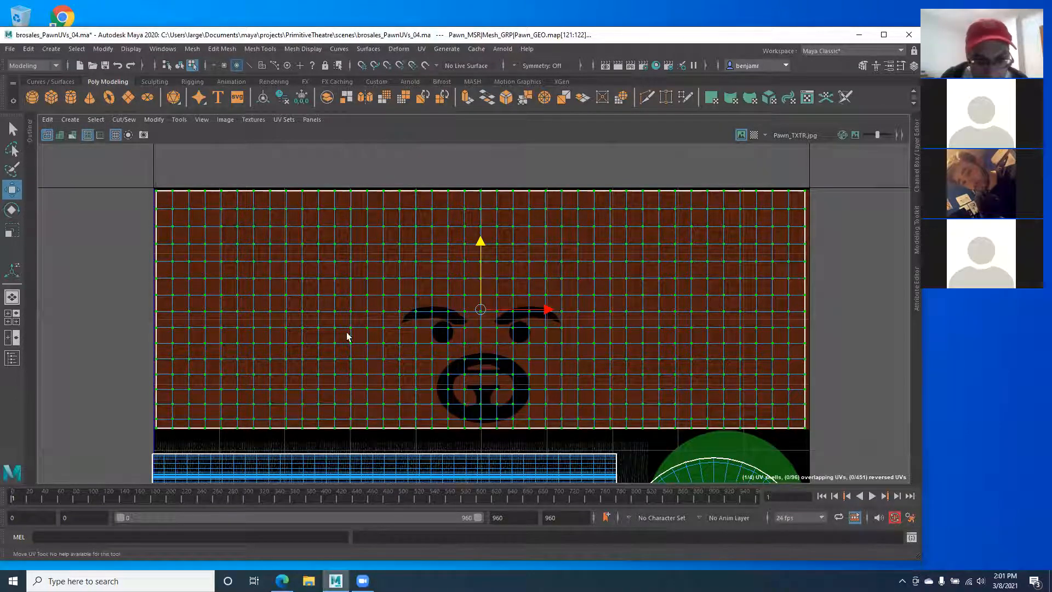
middle_click_drag(317, 313, 276, 272, "alt")
Step: Select the first circular cap shell and move it to centre over the green disc
middle_click_drag(409, 368, 368, 292, "alt")
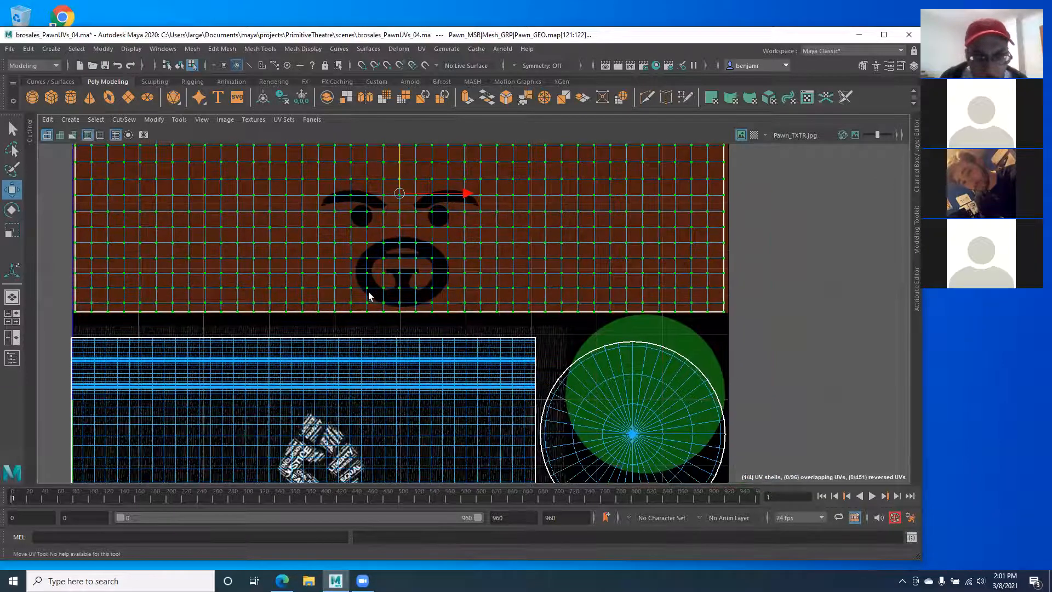
middle_click_drag(525, 403, 450, 311, "alt")
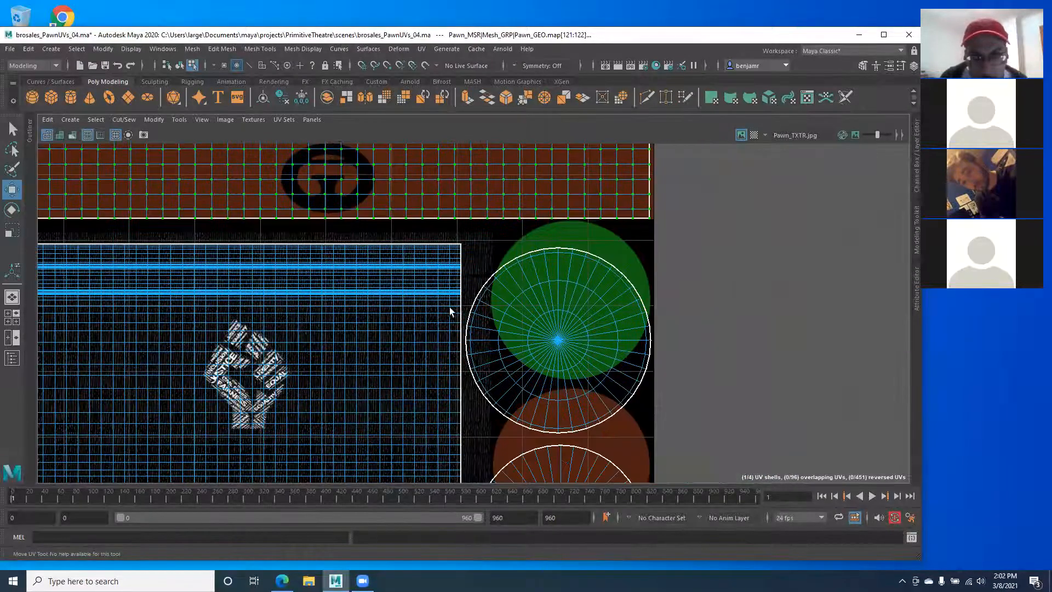
double_click(569, 344)
middle_click_drag(539, 324, 514, 352, "alt")
right_click_drag(514, 352, 697, 425, "alt")
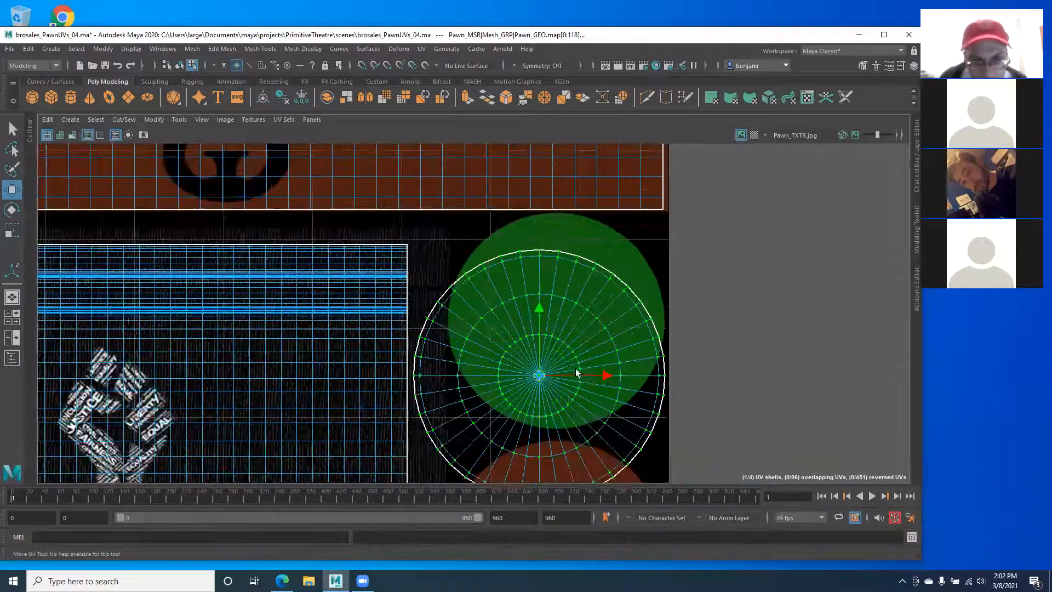
left_click_drag(539, 305, 540, 267)
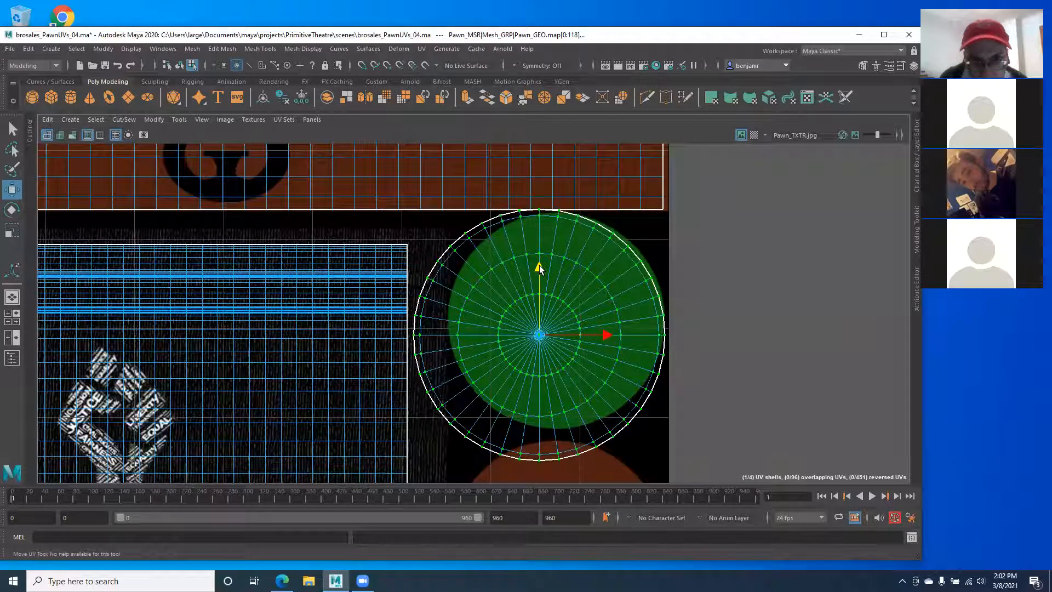
middle_click_drag(466, 306, 500, 331, "alt")
left_click_drag(638, 363, 657, 363)
left_click_drag(593, 296, 583, 283)
Step: Scale the cap shell down toward the disc's size, zooming in to check its edge
key("r")
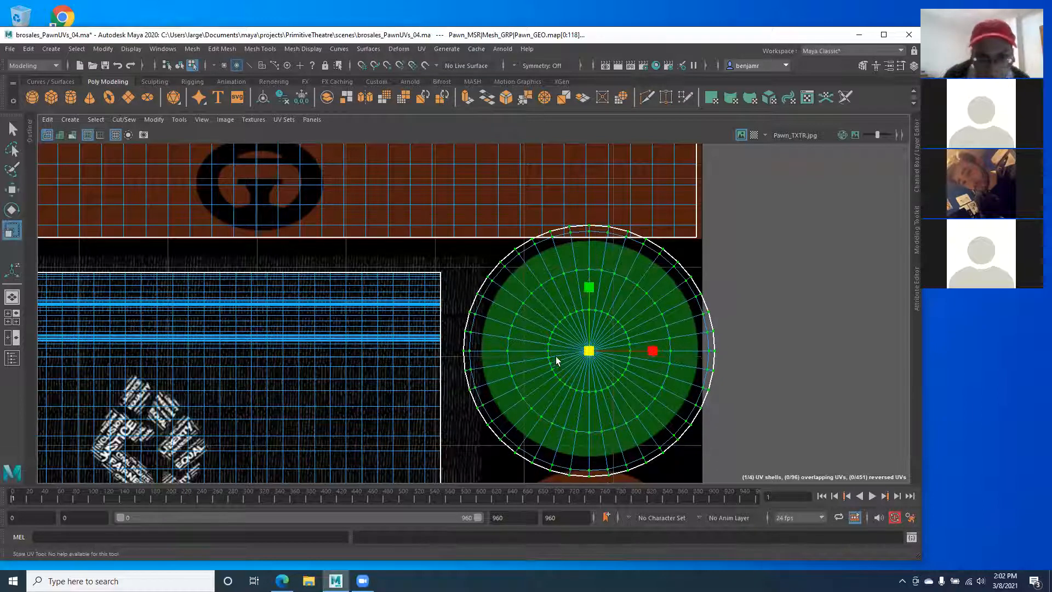
left_click_drag(588, 351, 577, 351)
middle_click_drag(410, 384, 331, 260, "alt")
right_click_drag(366, 286, 736, 446, "alt")
middle_click_drag(420, 317, 330, 330, "alt")
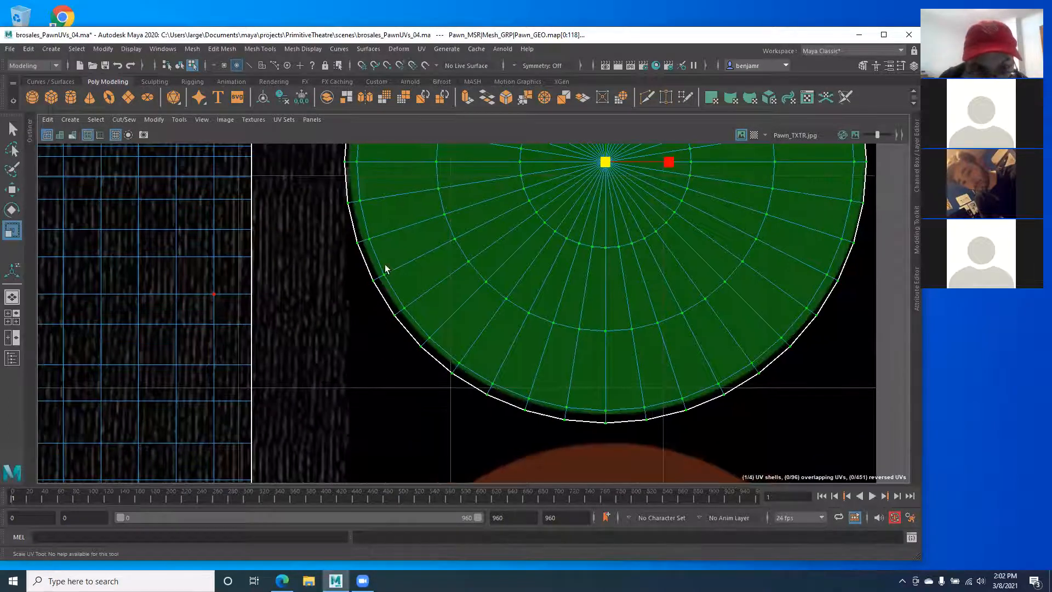
middle_click_drag(385, 269, 372, 366, "alt")
right_click_drag(441, 330, 368, 305, "alt")
middle_click_drag(513, 293, 510, 310, "alt")
right_click_drag(509, 310, 274, 293, "alt")
middle_click_drag(439, 261, 449, 286, "alt")
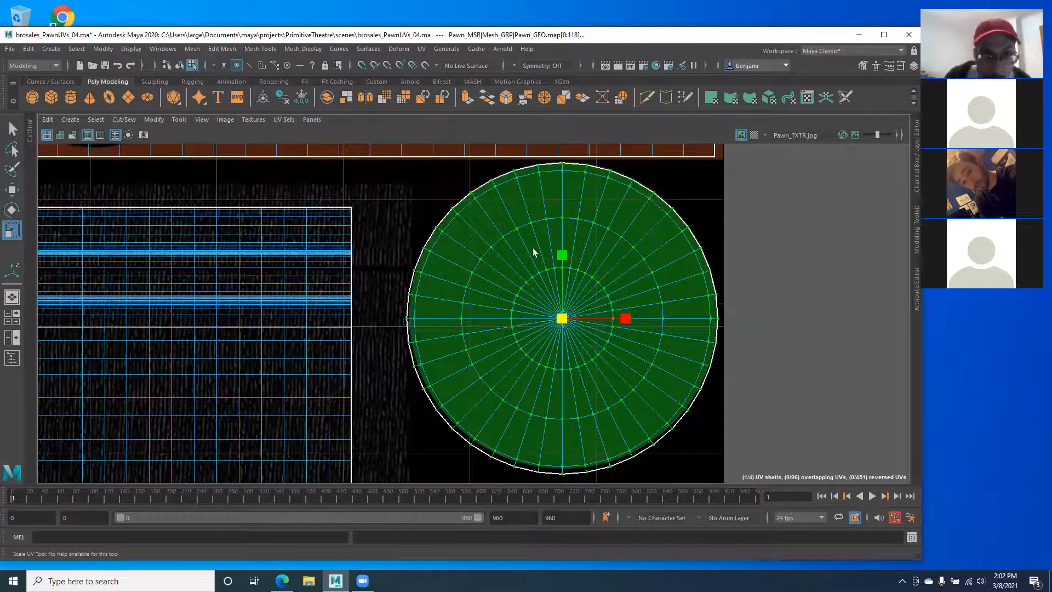
Step: Nudge the cap shell up, shrink it slightly inside the green disc, and frame the lower shell
key("w")
left_click_drag(564, 252, 564, 249)
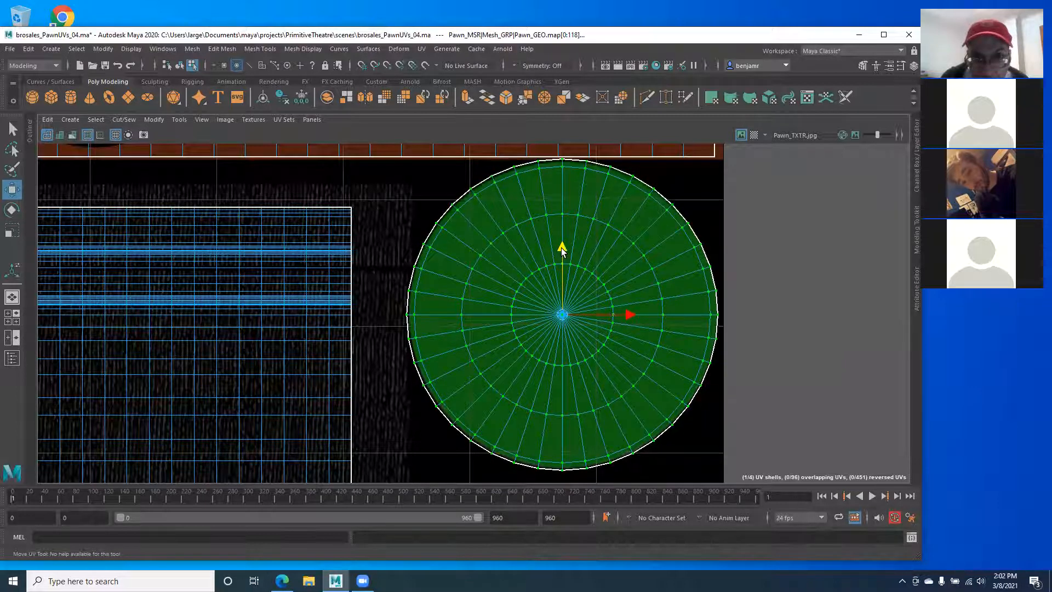
key("r")
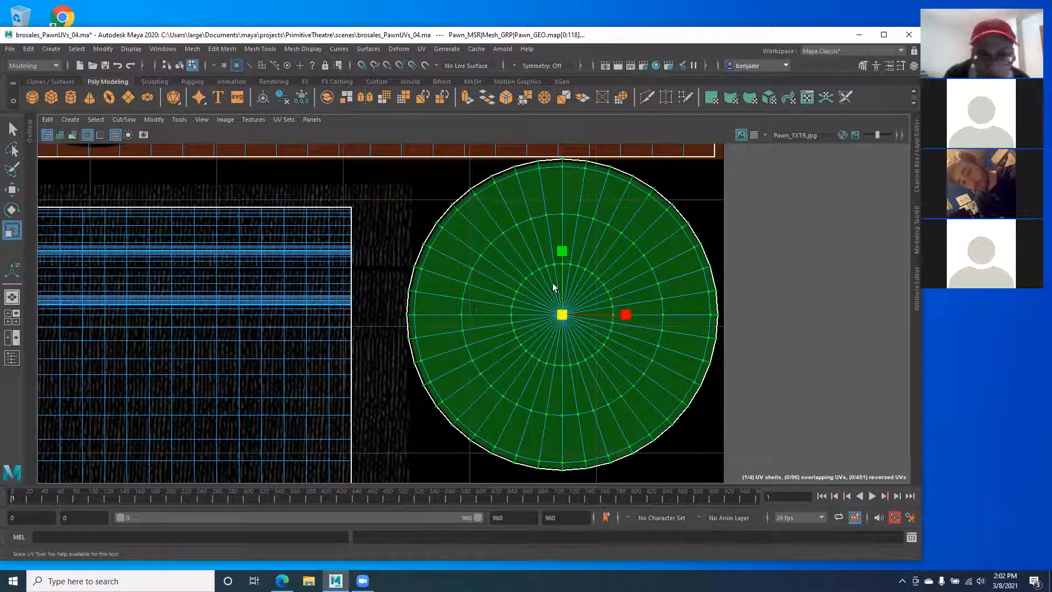
left_click_drag(565, 317, 563, 317)
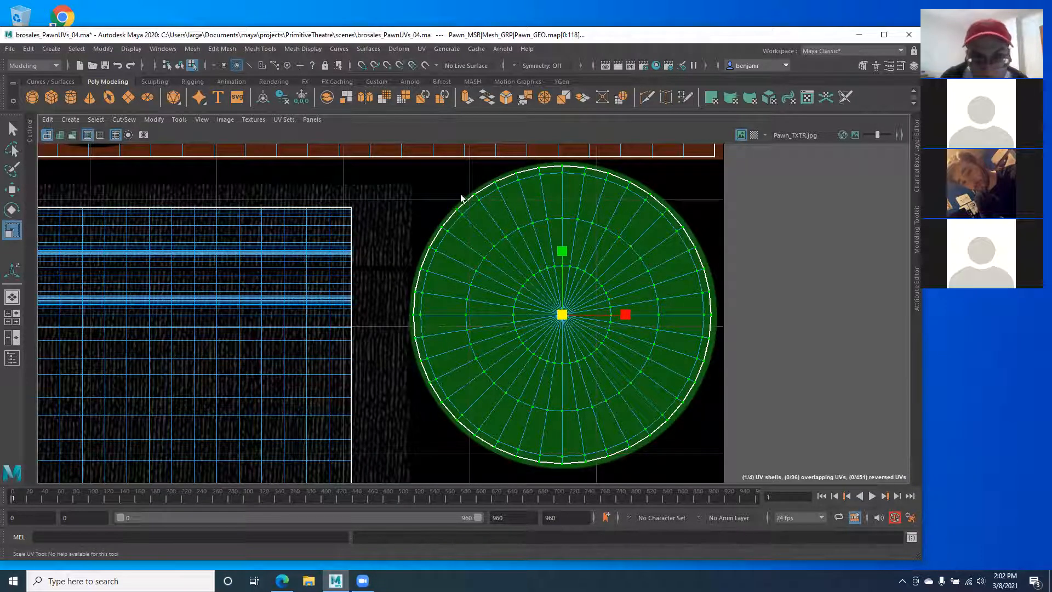
middle_click_drag(491, 463, 496, 360, "alt")
middle_click_drag(462, 403, 421, 203, "alt")
Step: Select the lower circular cap shell and move it aside with the Move UV tool
double_click(507, 308)
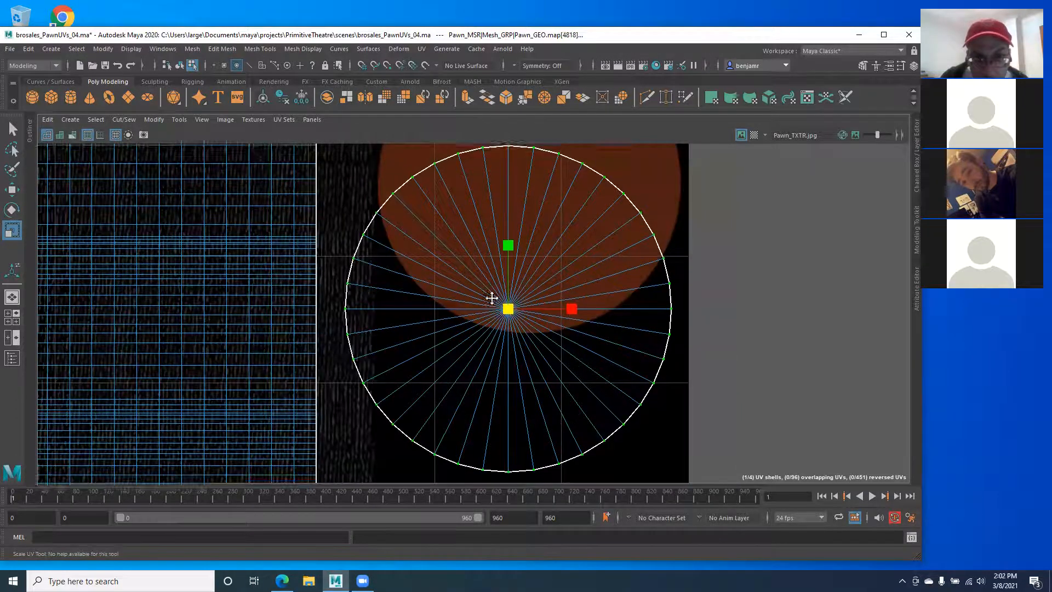
middle_click_drag(485, 268, 497, 319, "alt")
key("w")
middle_click_drag(522, 366, 523, 337, "alt")
mouse_move(547, 312)
left_mouse_down()
mouse_move(545, 284)
mouse_move(564, 316)
left_mouse_up()
middle_click_drag(511, 320, 583, 336, "alt")
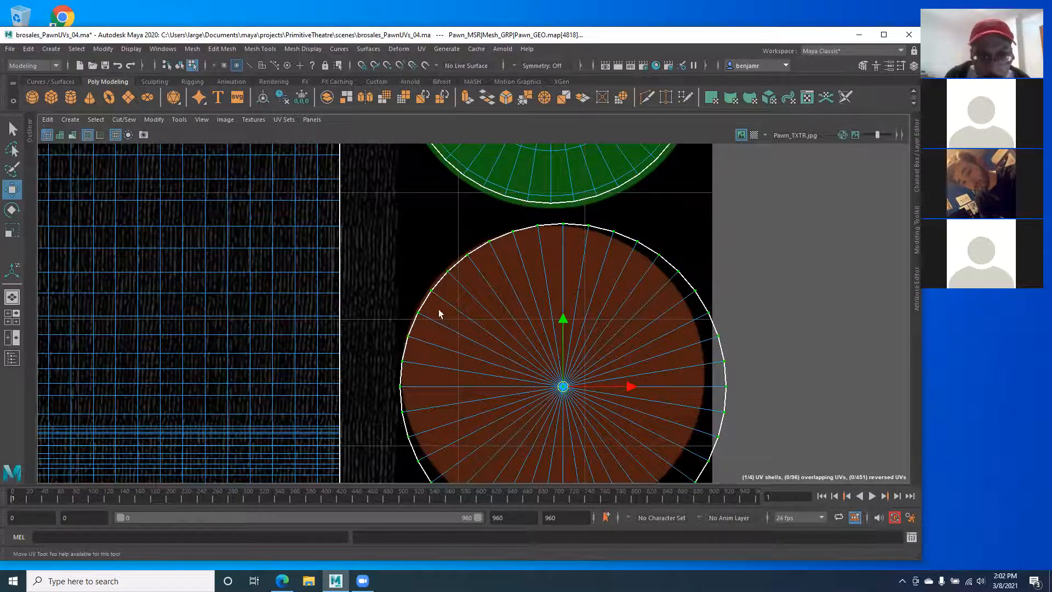
middle_click_drag(442, 302, 425, 265, "alt")
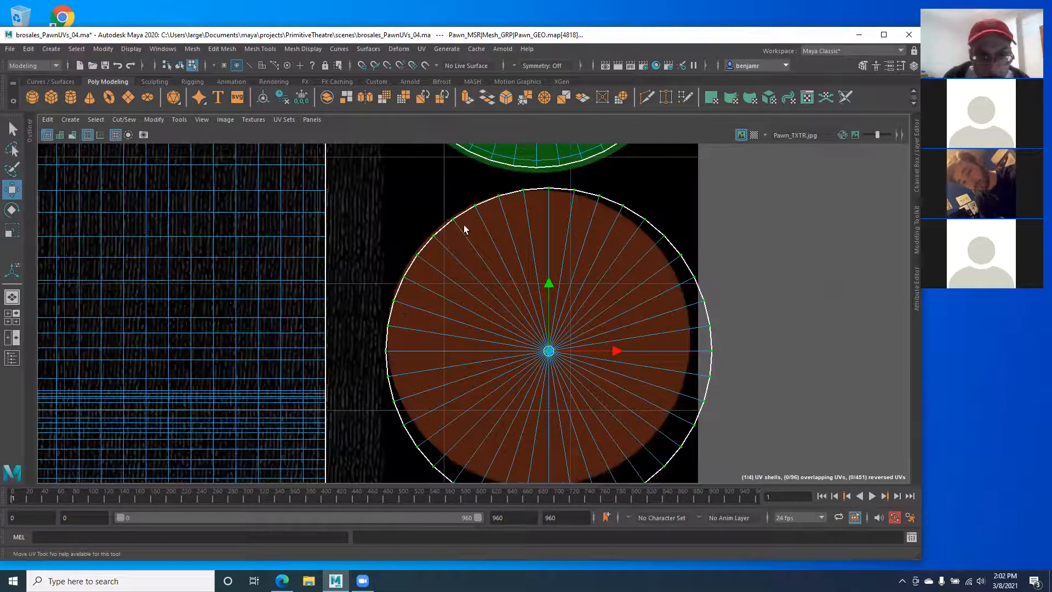
left_click_drag(546, 351, 720, 390)
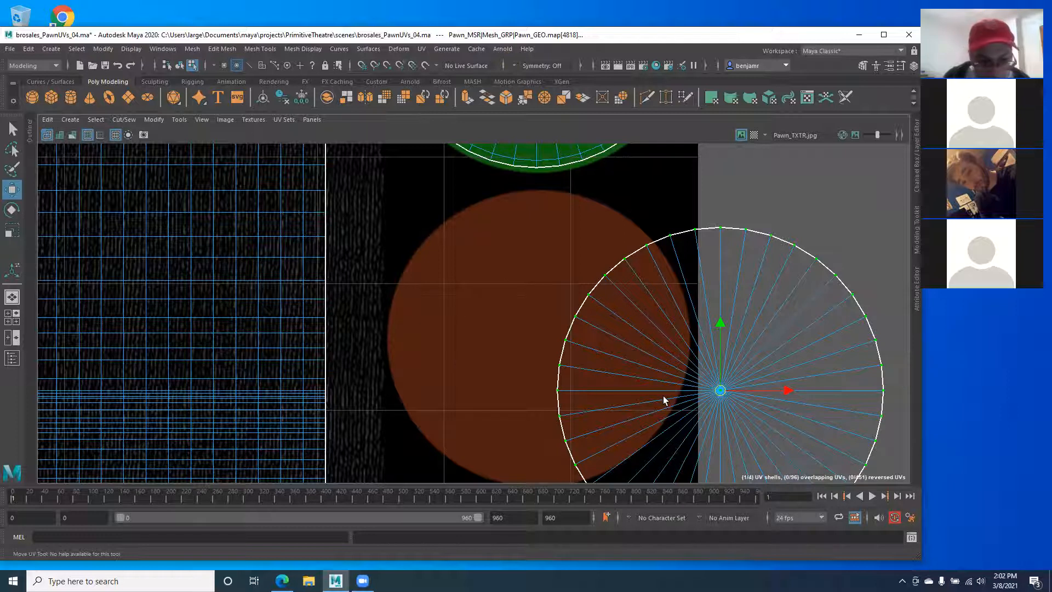
Step: With grid snapping on, move the lower shell over the brown disc and centre it
key("x")
left_click_drag(605, 314, 521, 275)
middle_click_drag(497, 290, 449, 247, "alt")
left_click_drag(518, 294, 534, 284)
left_click_drag(486, 233, 475, 263)
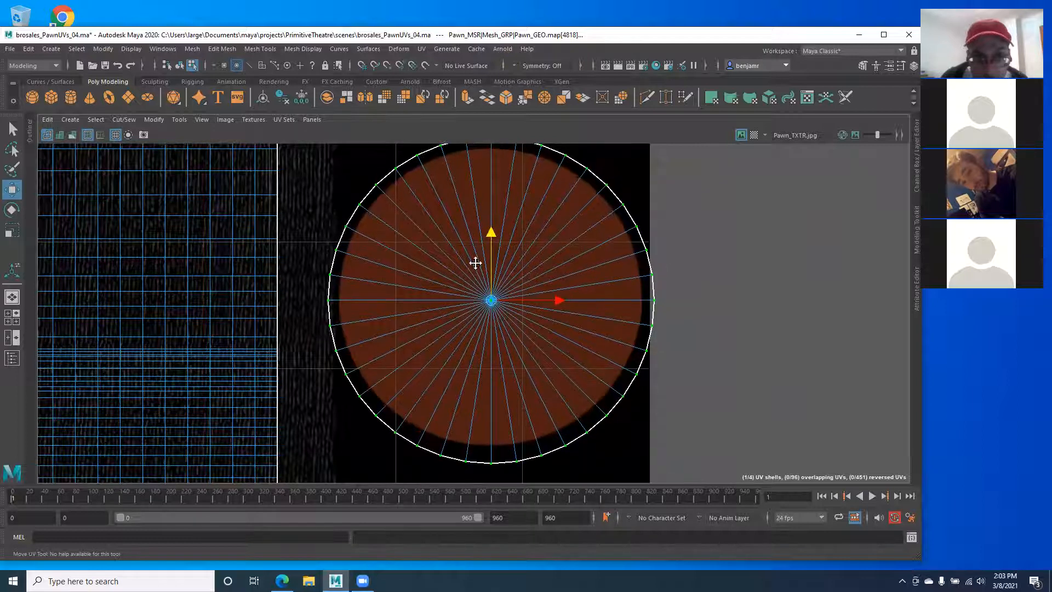
middle_click_drag(475, 263, 499, 327, "alt")
Step: Scale the lower shell down to fit the brown disc and nudge it into place
key("r")
left_click_drag(513, 365, 507, 366)
middle_click_drag(482, 368, 486, 344, "alt")
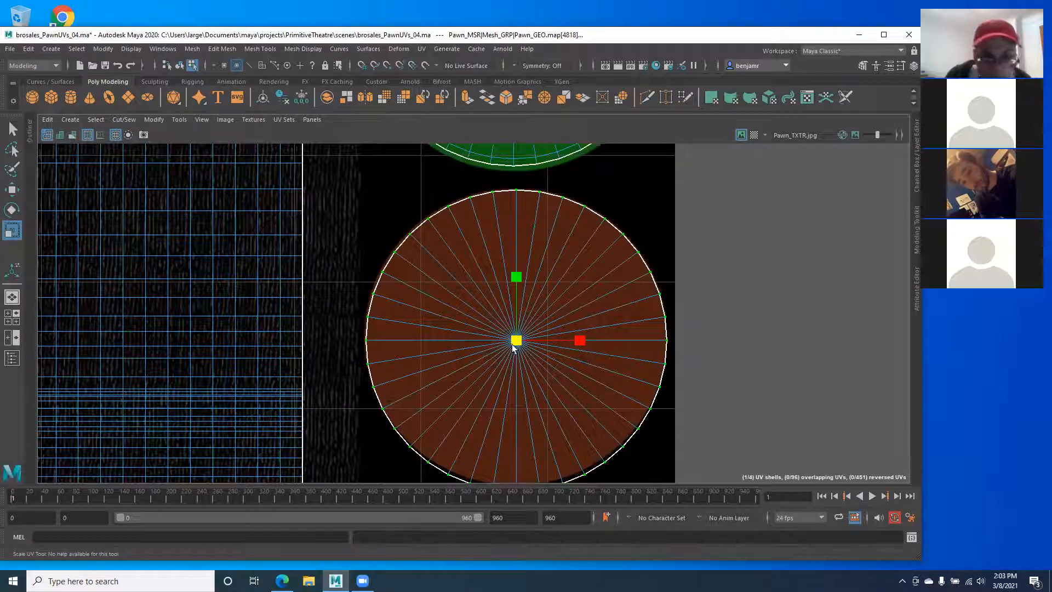
left_click_drag(517, 340, 519, 340)
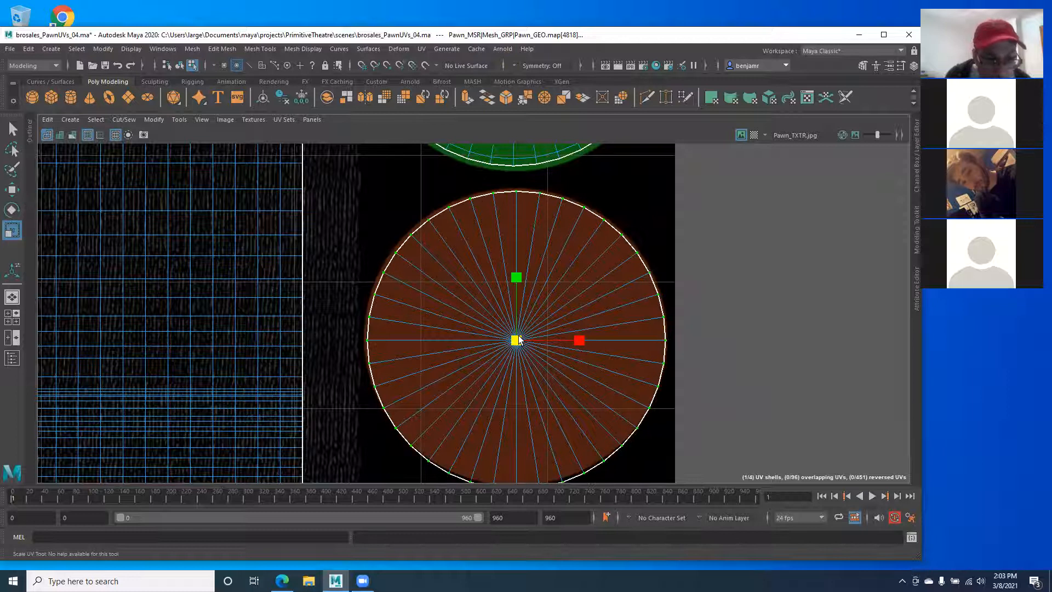
key("w")
left_click_drag(518, 268, 515, 264)
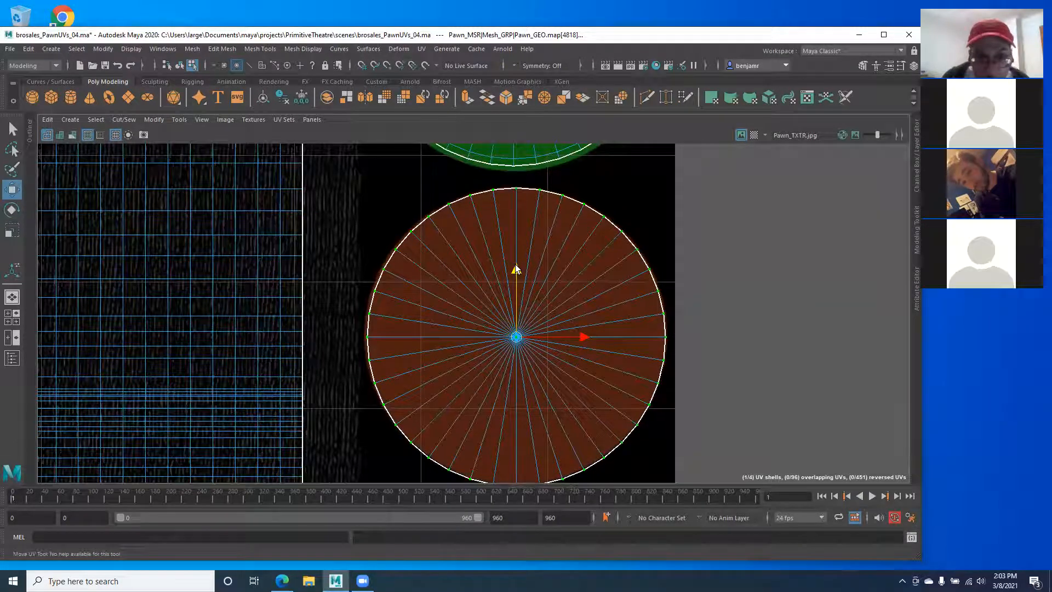
middle_click_drag(449, 292, 444, 220, "alt")
right_click_drag(446, 218, 581, 217, "alt")
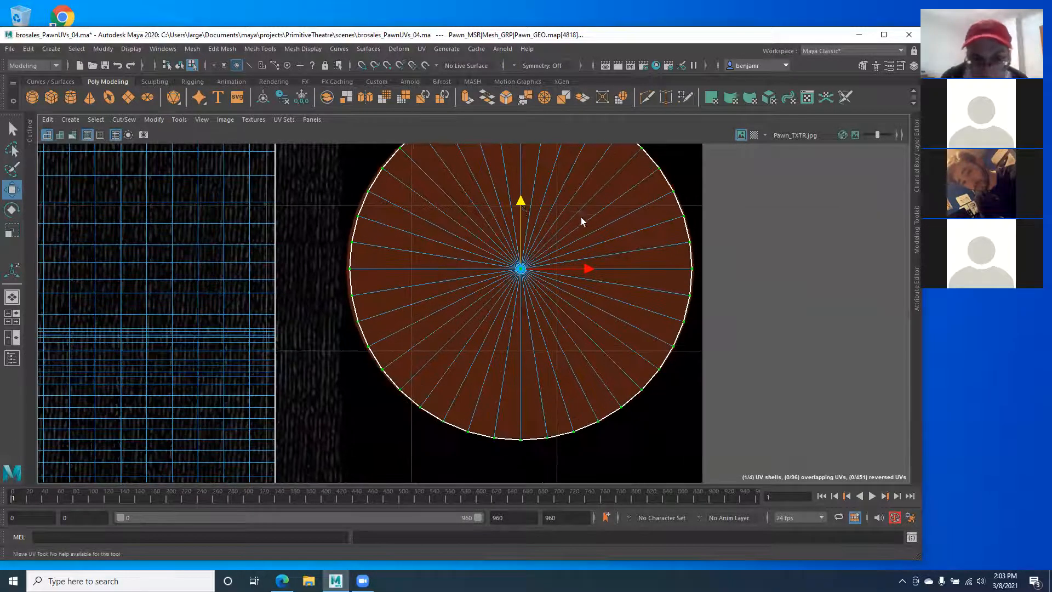
middle_click_drag(480, 155, 527, 236, "alt")
right_click_drag(551, 271, 311, 289, "alt")
Step: Zoom out to view the whole UV layout over Pawn_TXTR.jpg
middle_click_drag(76, 240, 375, 249, "alt")
scroll(252, 278, "down", 3)
right_click_drag(432, 299, 237, 281, "alt")
middle_click_drag(237, 281, 351, 333, "alt")
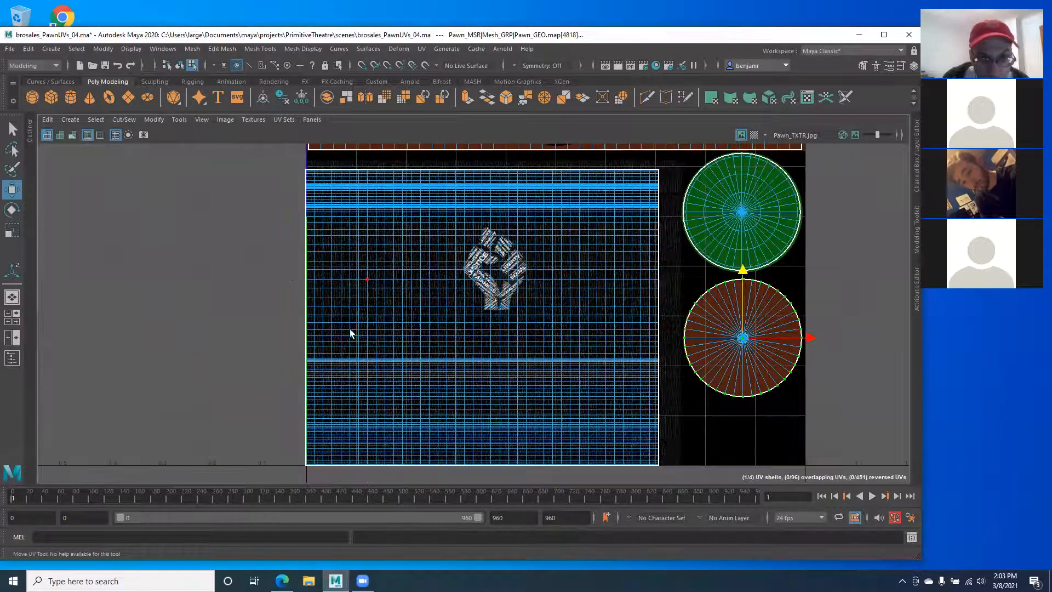
Step: Restore the side-by-side panes and reselect the pawn in object mode to show its UVs
key("space")
left_click_drag(163, 374, 132, 267, "alt")
left_click(136, 235)
right_click_drag(135, 232, 181, 215)
left_click(94, 240)
left_click_drag(109, 284, 186, 269, "alt")
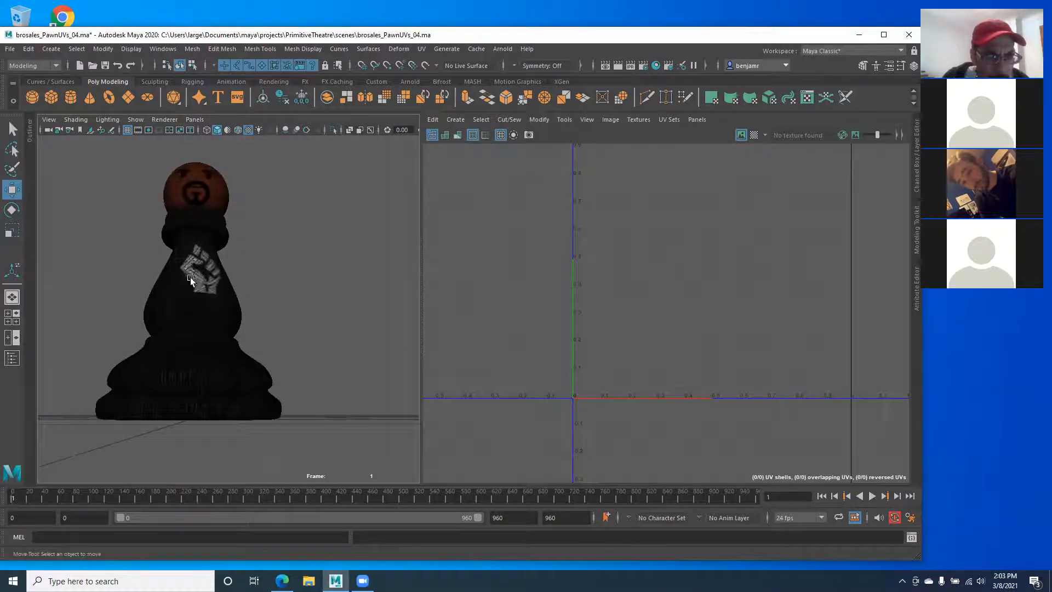
left_click(190, 277)
Step: Shift the body UV shell slightly right along U and inspect the fist on the pawn body
right_click_drag(668, 299, 698, 292)
left_click(681, 295)
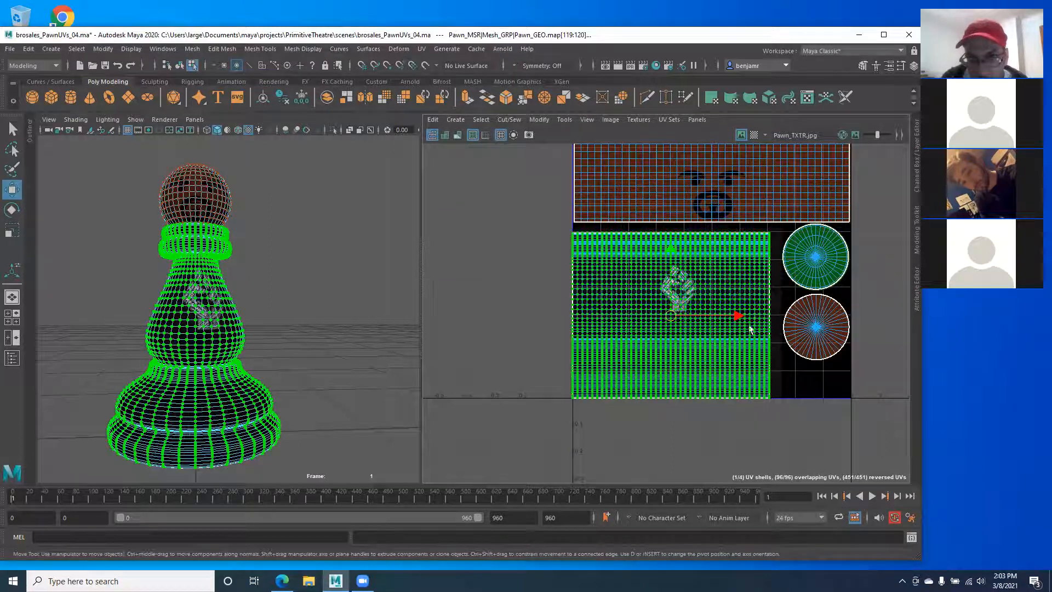
left_click_drag(738, 316, 747, 316)
right_click_drag(131, 297, 203, 347, "alt")
middle_click_drag(48, 250, 121, 305, "alt")
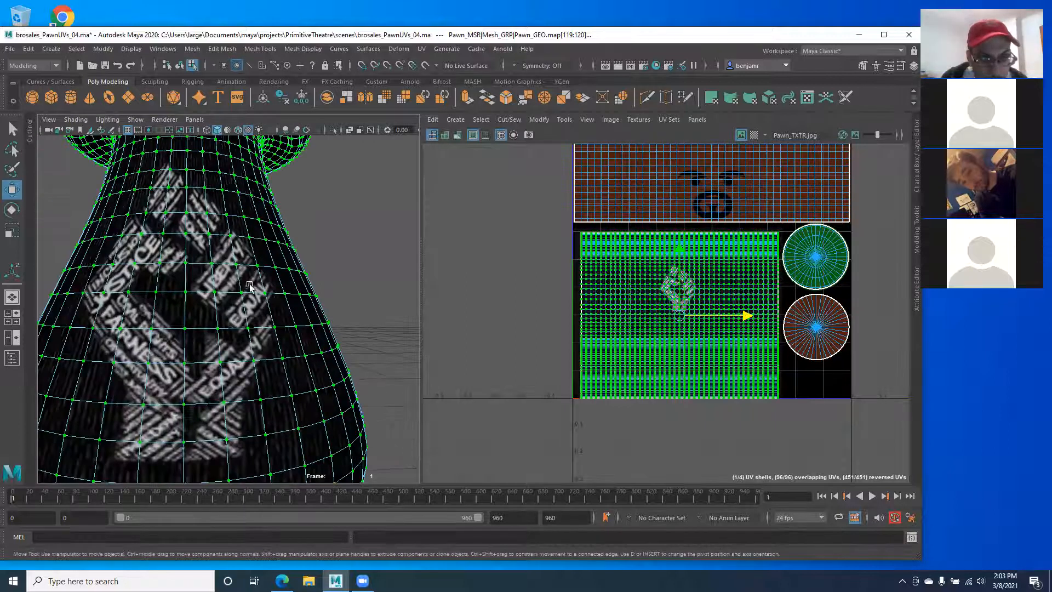
scroll(220, 331, "down", 2)
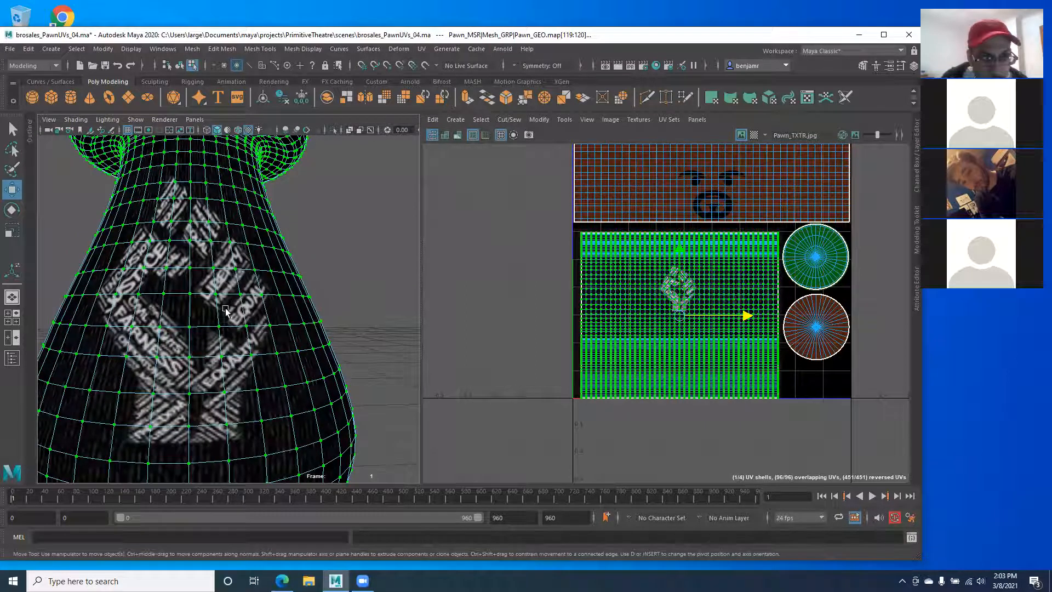
left_click_drag(238, 320, 119, 328, "alt")
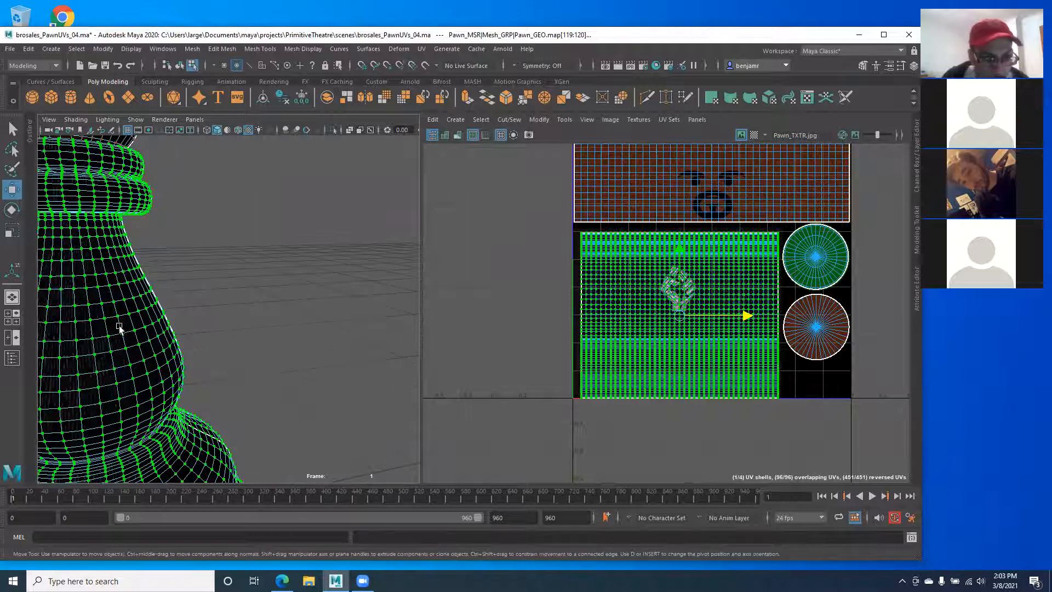
Step: Return the pawn to Object Mode and maximize the 3D view, framing the whole pawn with its fist in front
right_click_drag(107, 327, 197, 266)
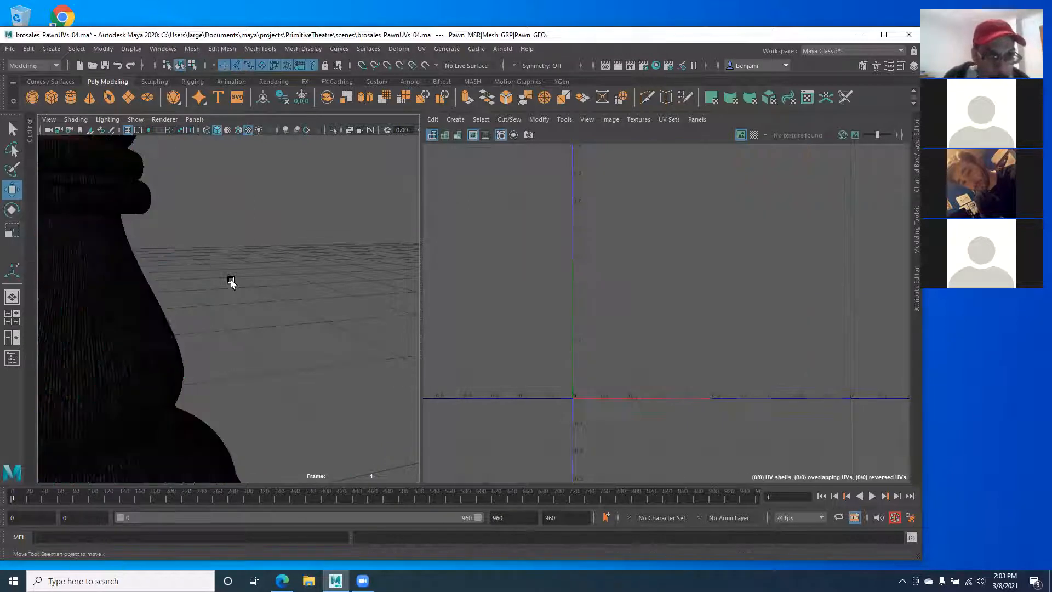
left_click_drag(152, 379, 86, 366, "alt")
middle_click_drag(148, 391, 219, 348, "alt")
left_click_drag(219, 347, 245, 354, "alt")
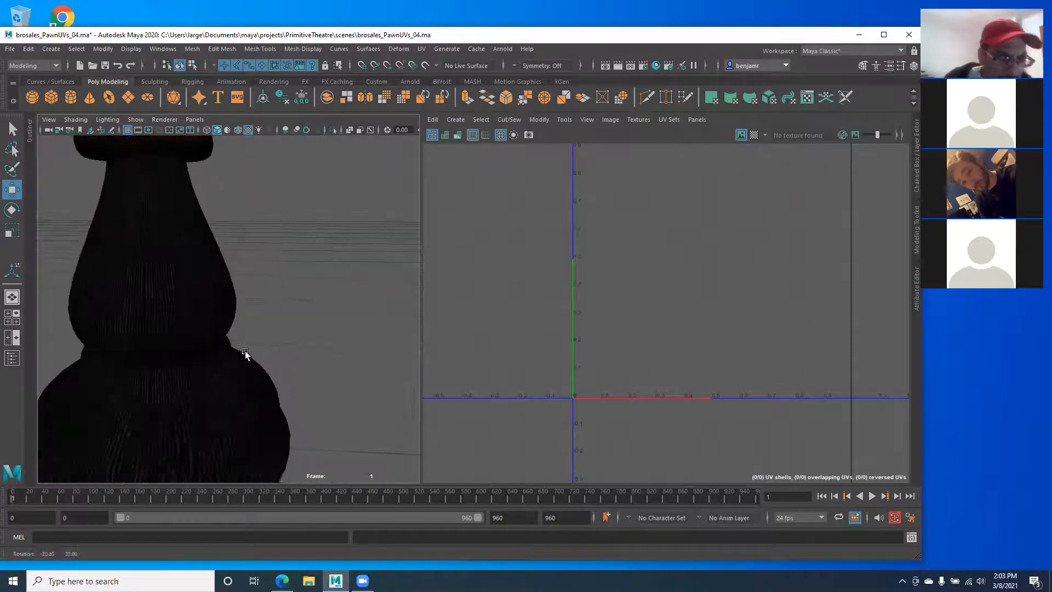
left_click_drag(143, 317, 235, 310, "alt")
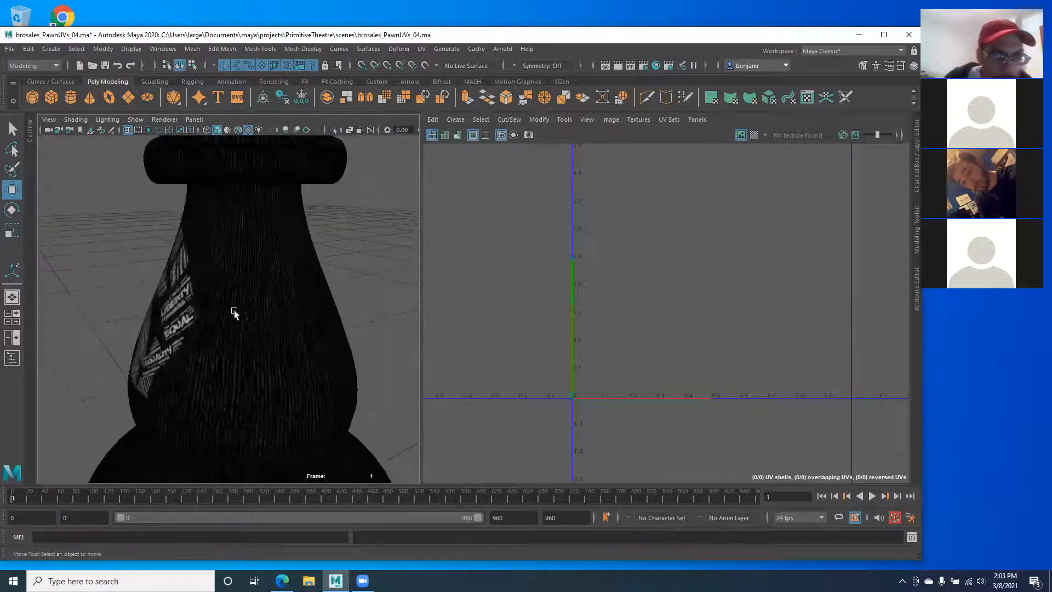
key("space")
left_click_drag(423, 346, 252, 324, "alt")
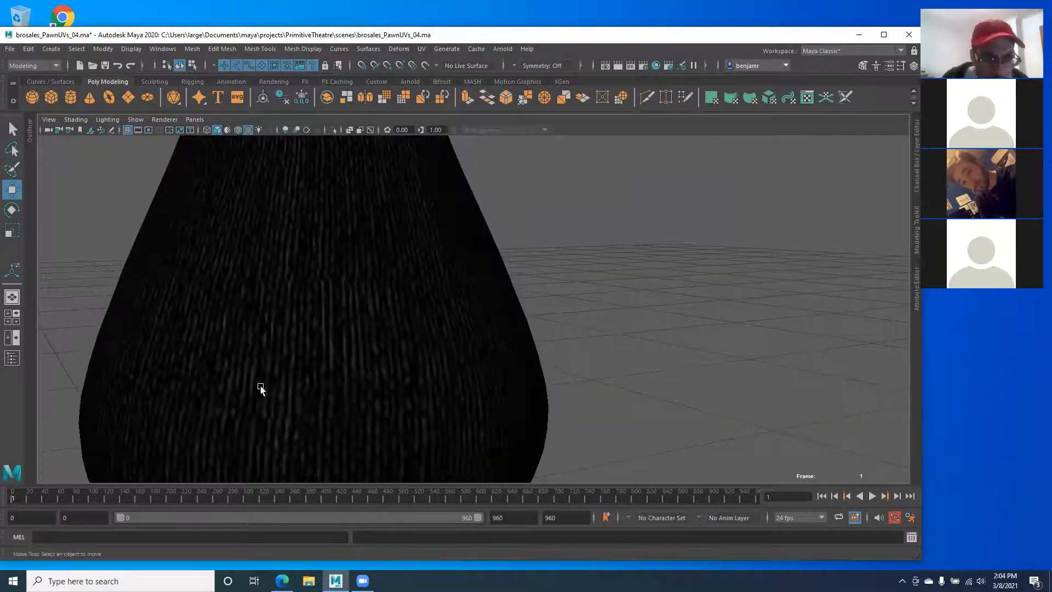
left_click_drag(287, 419, 383, 369, "alt")
right_click_drag(383, 369, 149, 366, "alt")
middle_click_drag(213, 399, 184, 343, "alt")
left_click_drag(184, 343, 323, 296, "alt")
right_click_drag(324, 296, 297, 315, "alt")
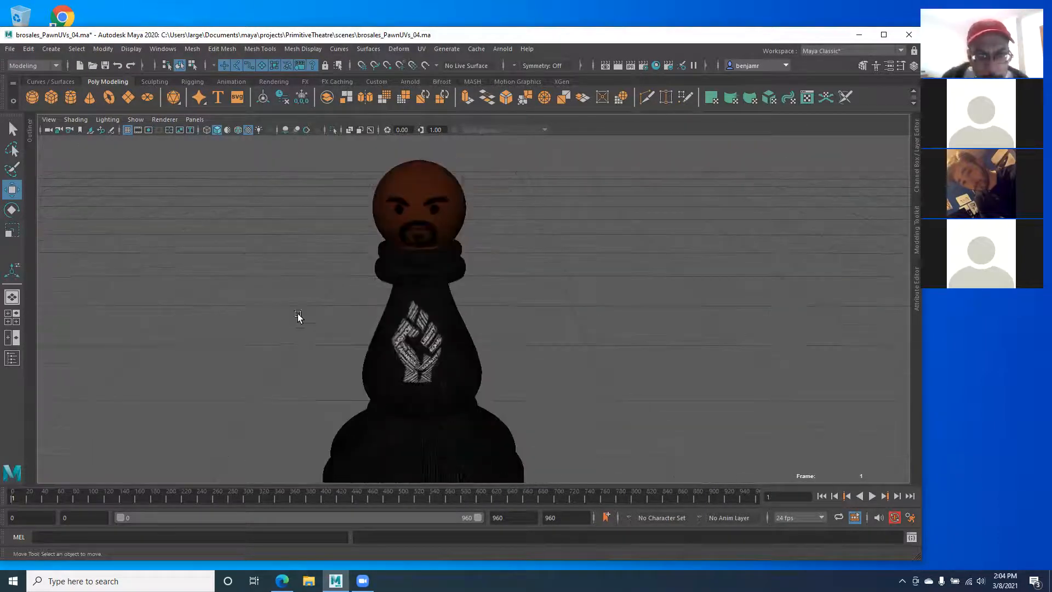
Step: Select the pawn and inspect its lambert material and file15660 node using Pawn_TXTR.jpg
left_click(916, 289)
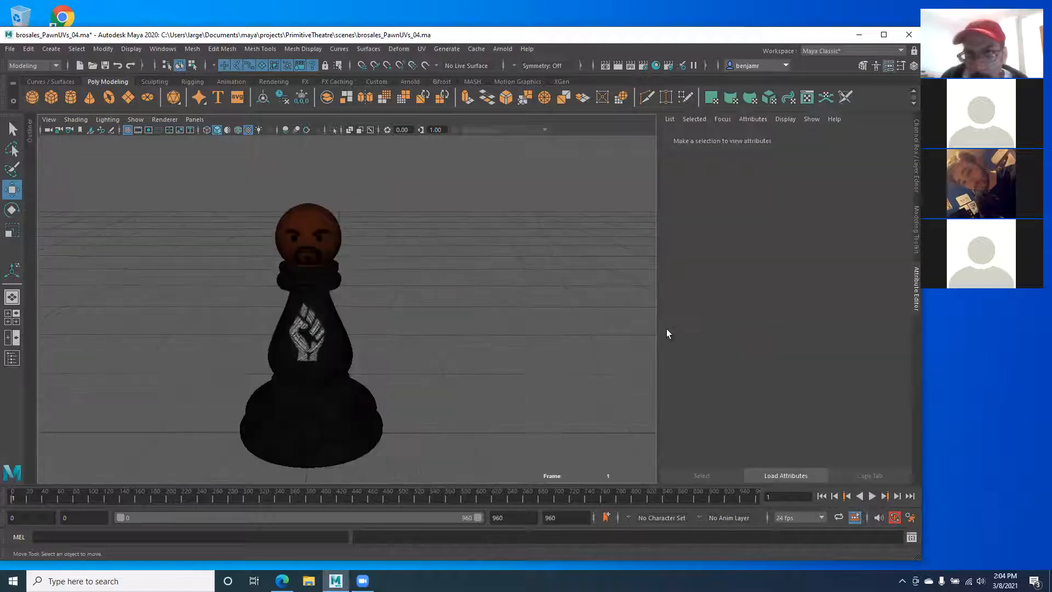
left_click(913, 172)
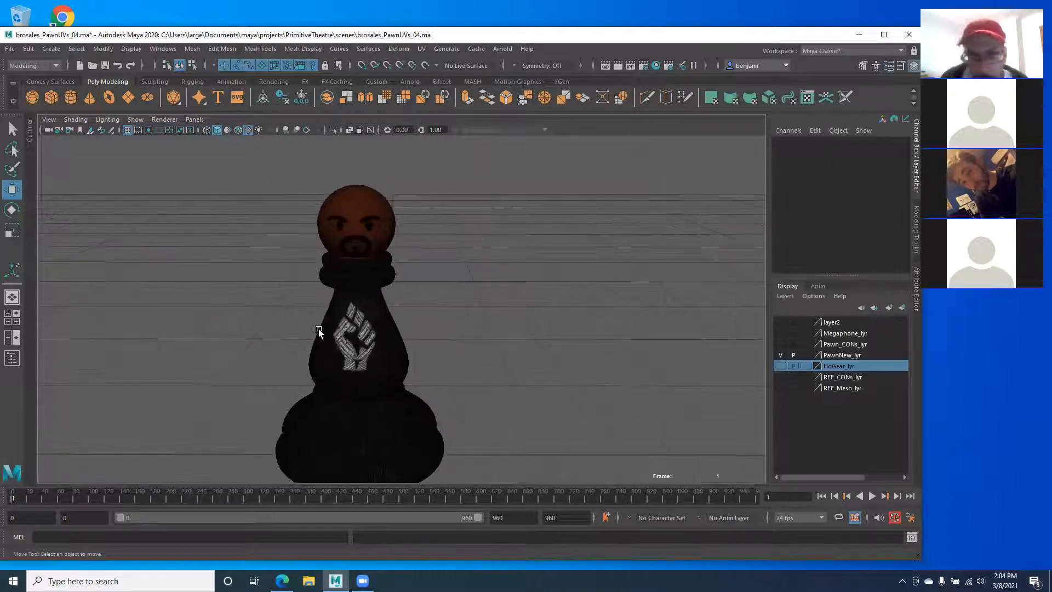
left_click(321, 305)
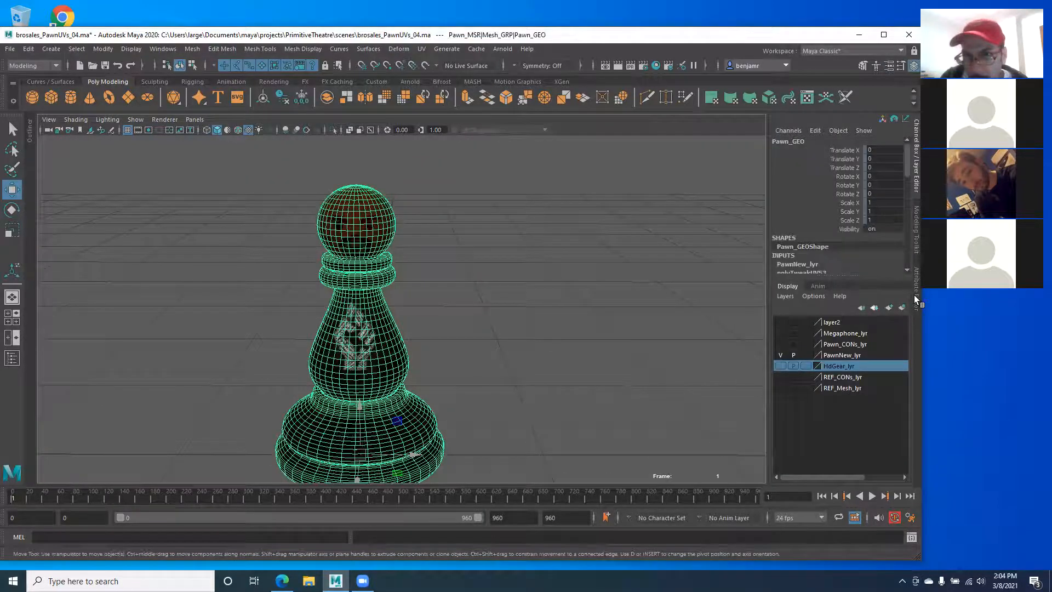
key("ctrl+a")
left_click(886, 262)
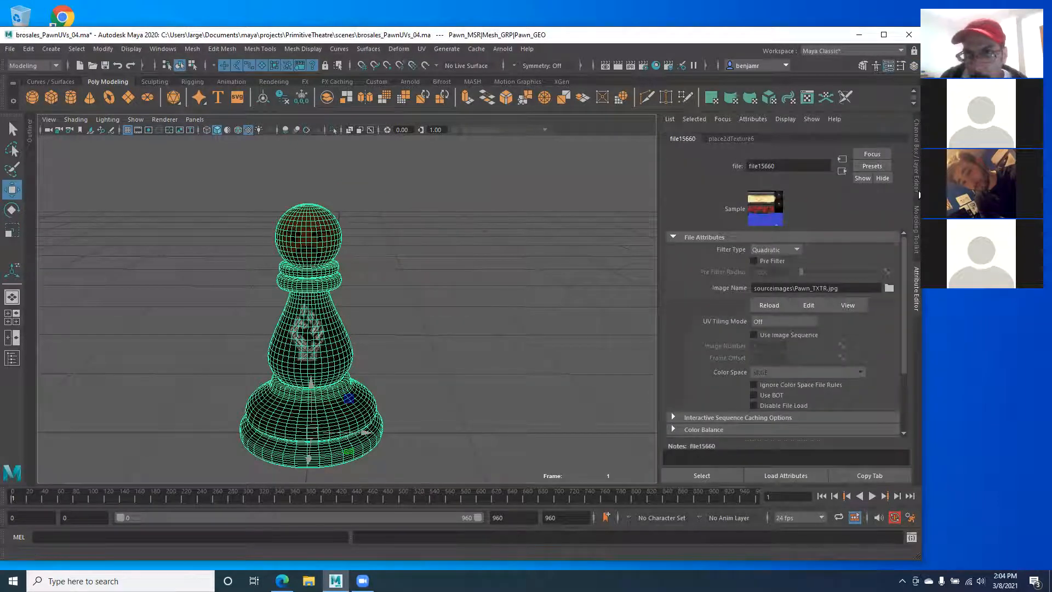
Step: Hide the Attribute Editor and restore the side-by-side 3D view and UV editor
left_click(917, 287)
key("space")
middle_click_drag(643, 304, 620, 334, "alt")
middle_click_drag(642, 266, 610, 316, "alt")
Step: Reselect the pawn and switch to UV mode to load its layout in the UV editor
left_click(510, 329)
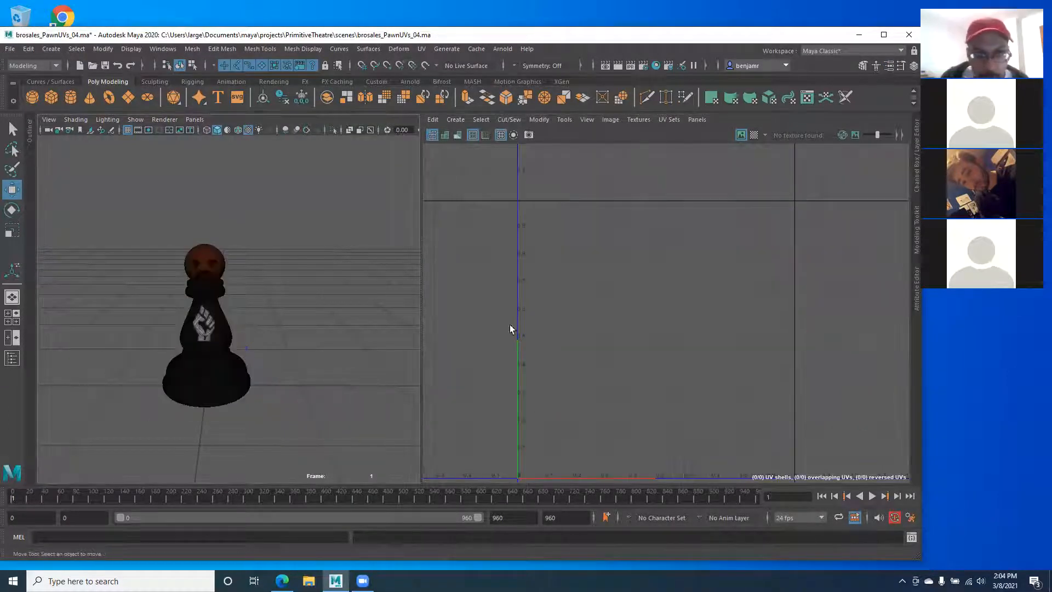
left_click(176, 362)
right_click_drag(634, 297, 675, 296)
middle_click_drag(616, 290, 603, 256, "alt")
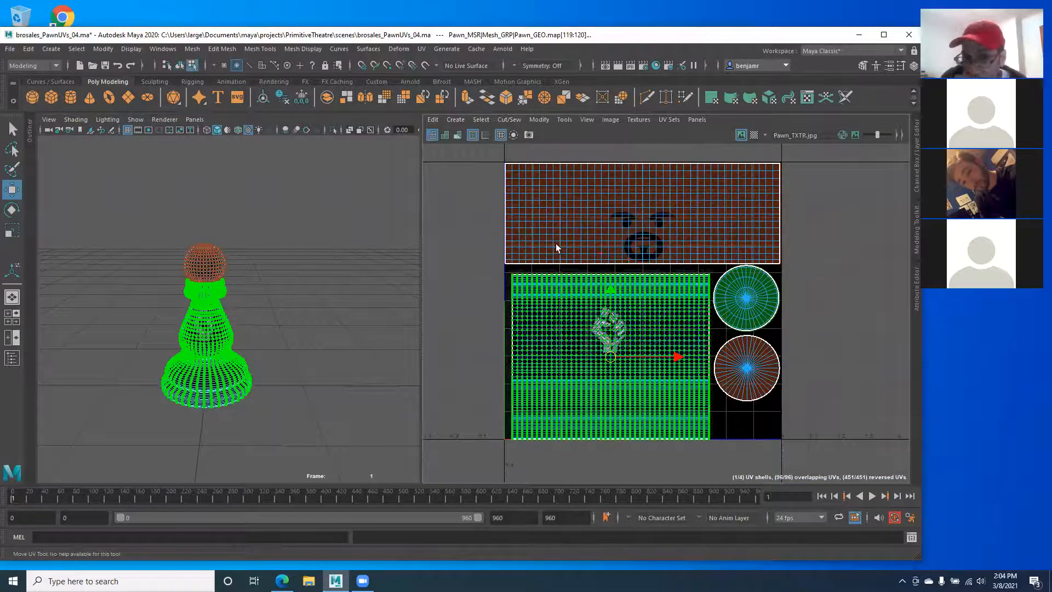
left_click(254, 225)
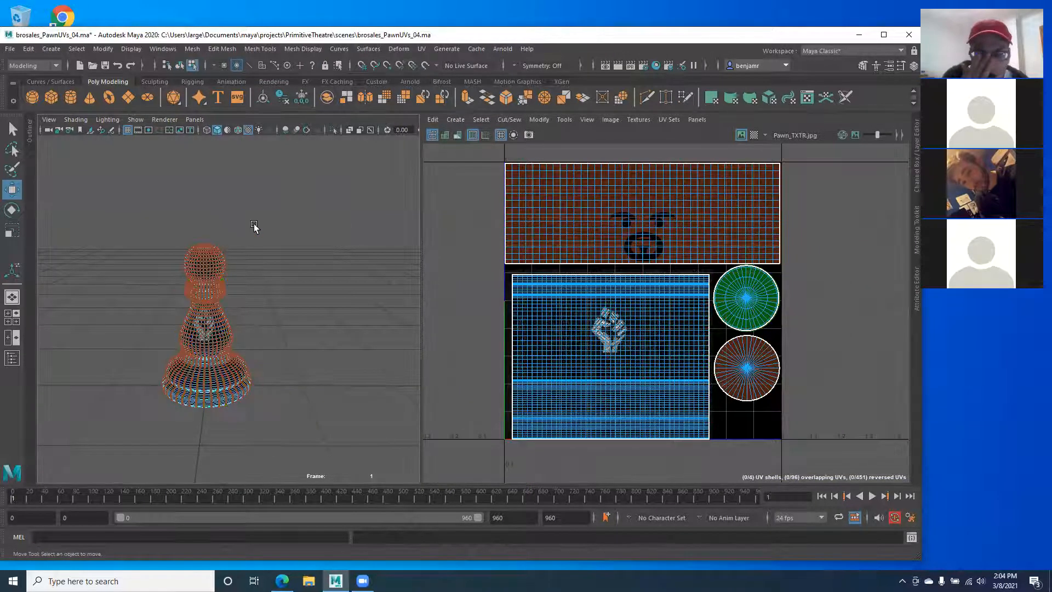
Step: Check the UV menu, inspect the pawn's underside, and pick the head's face UV shell
left_click(420, 50)
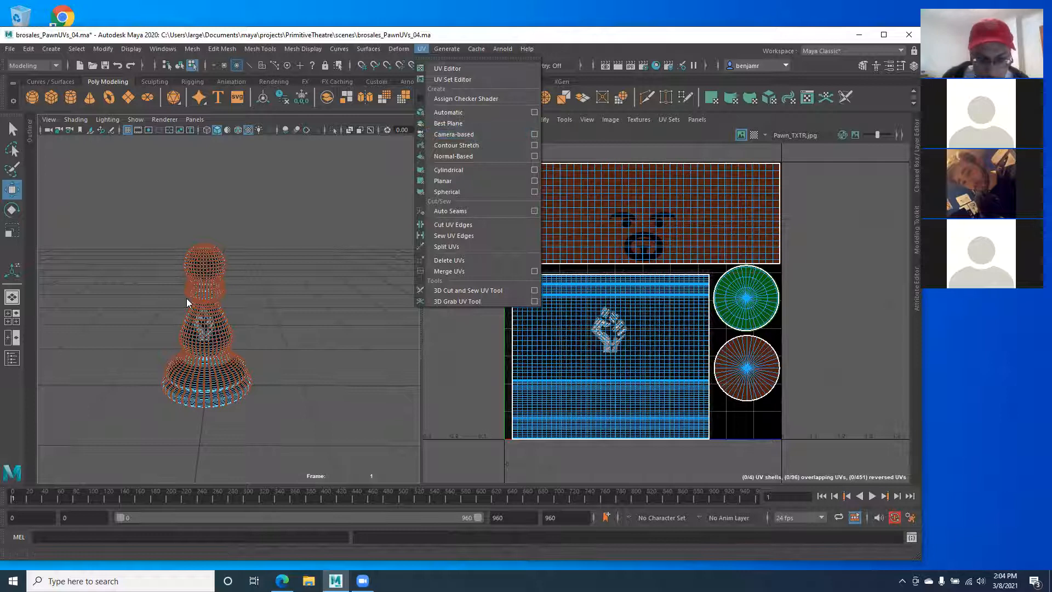
left_click(144, 287)
left_click_drag(143, 284, 132, 219, "alt")
left_click_drag(187, 323, 260, 331, "alt")
key("space")
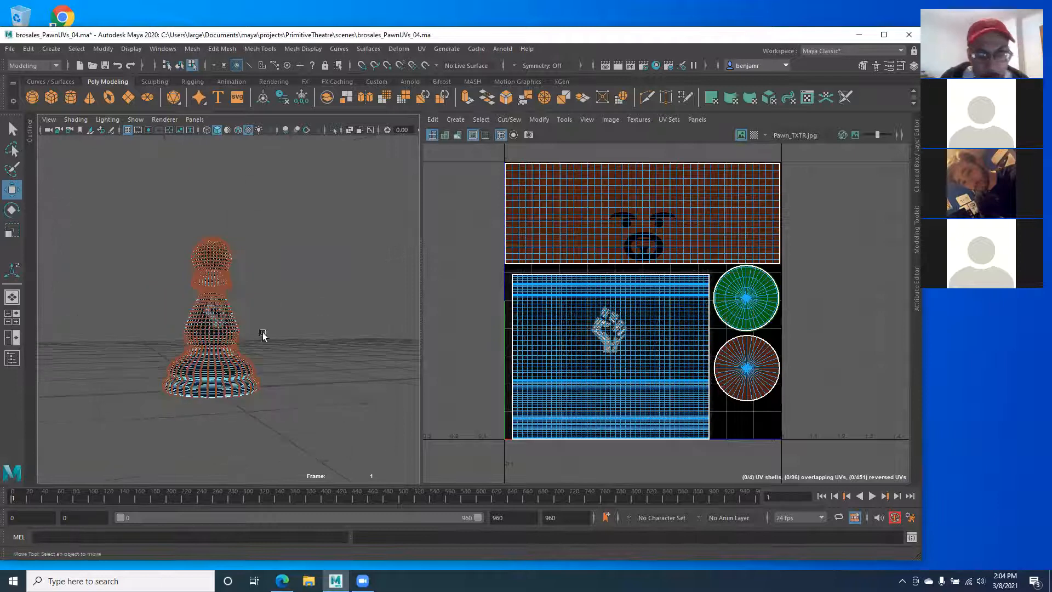
left_click(541, 207)
left_click_drag(335, 204, 233, 219, "alt")
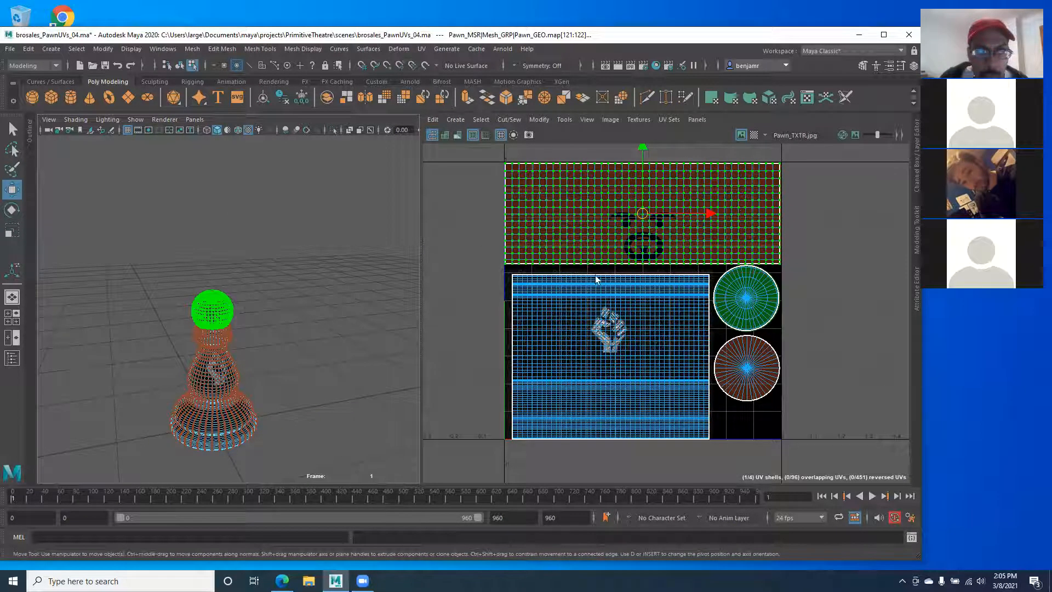
Step: Zoom in on the pawn's head and pick sample UVs on the head and body shells
right_click_drag(172, 294, 246, 321, "alt")
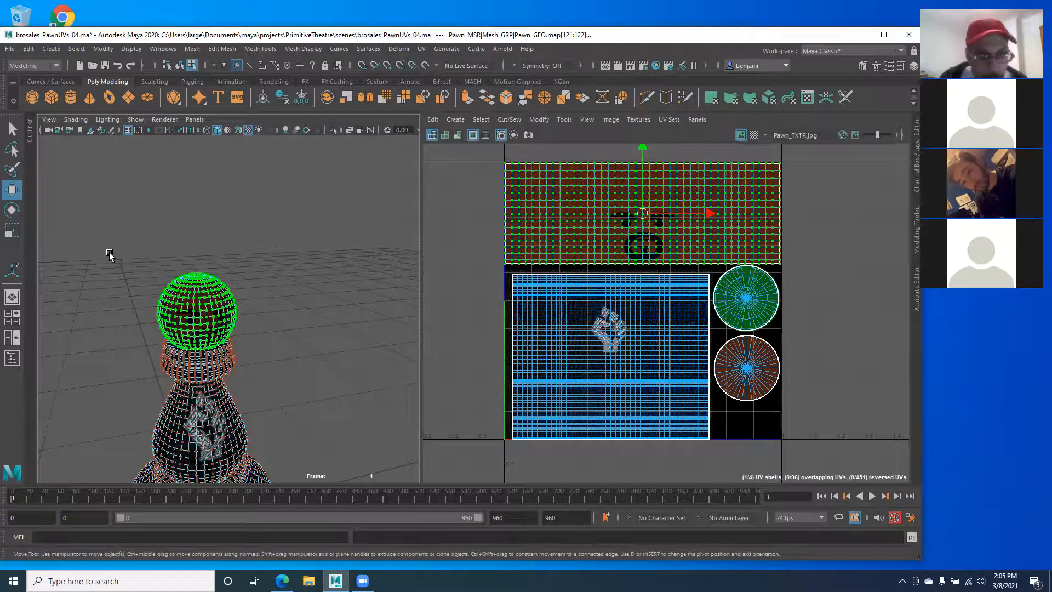
right_click_drag(110, 252, 209, 282, "alt")
left_click_drag(209, 282, 203, 277, "alt")
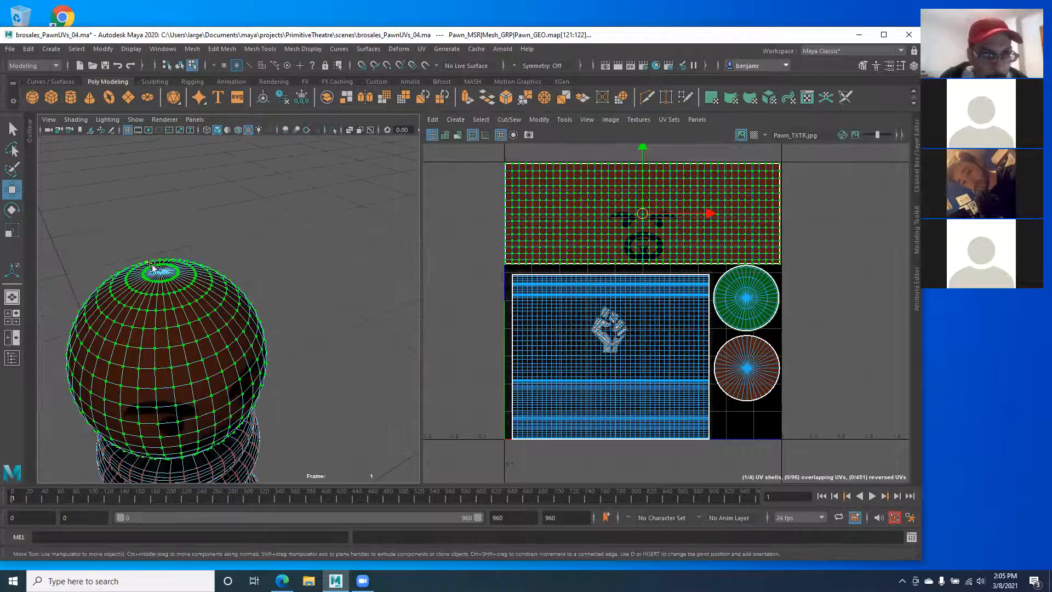
middle_click_drag(238, 257, 289, 192, "alt")
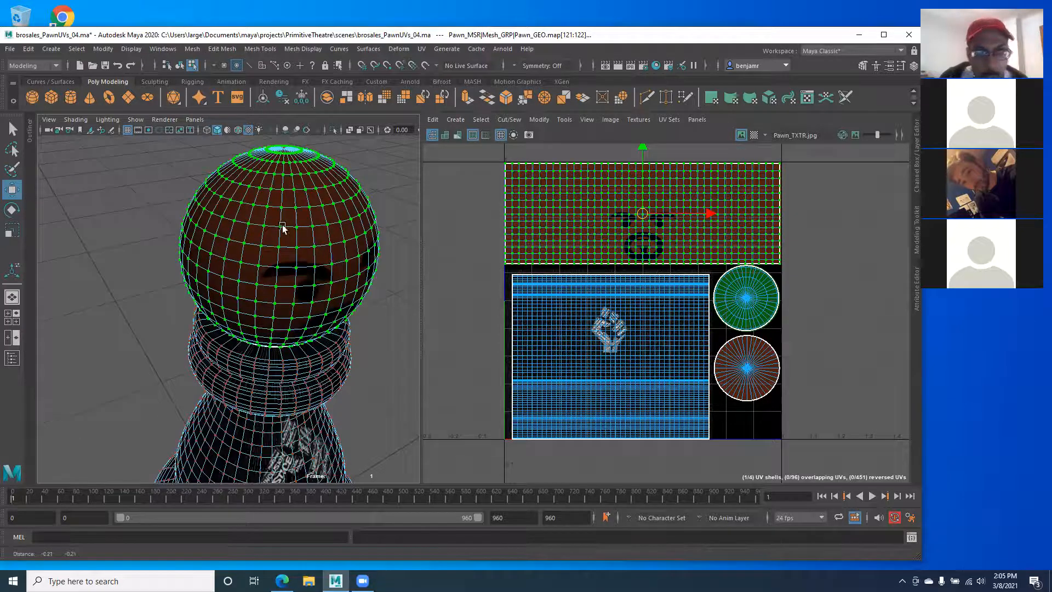
right_click_drag(282, 223, 230, 211, "alt")
left_click(574, 311)
left_click(556, 348)
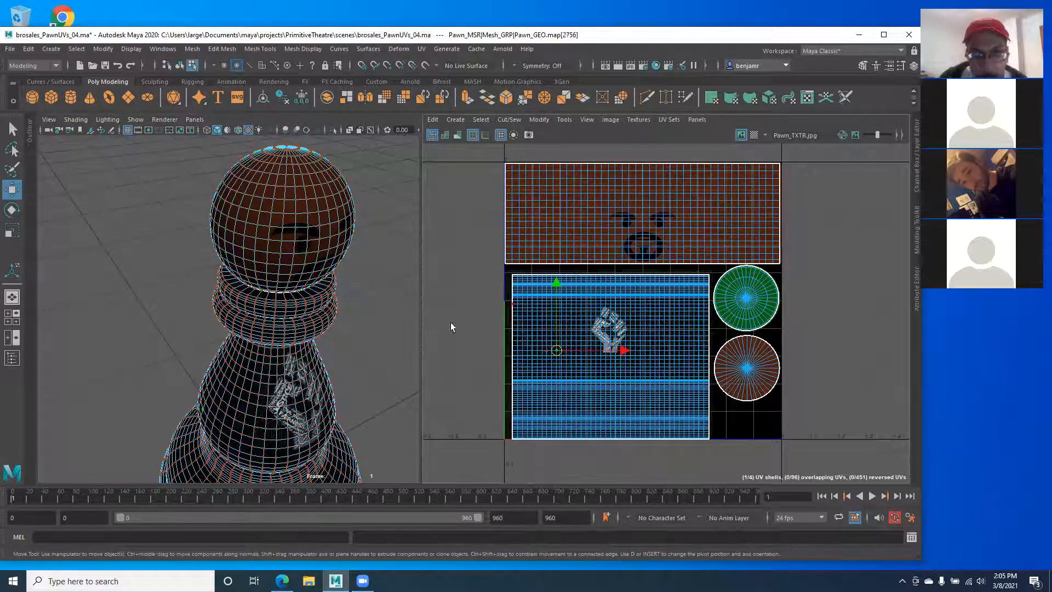
Step: Look over the pawn's body and base, then marquee-select all four UV shells in UV Shell mode
left_click_drag(181, 307, 163, 298, "alt")
middle_click_drag(242, 292, 242, 230, "alt")
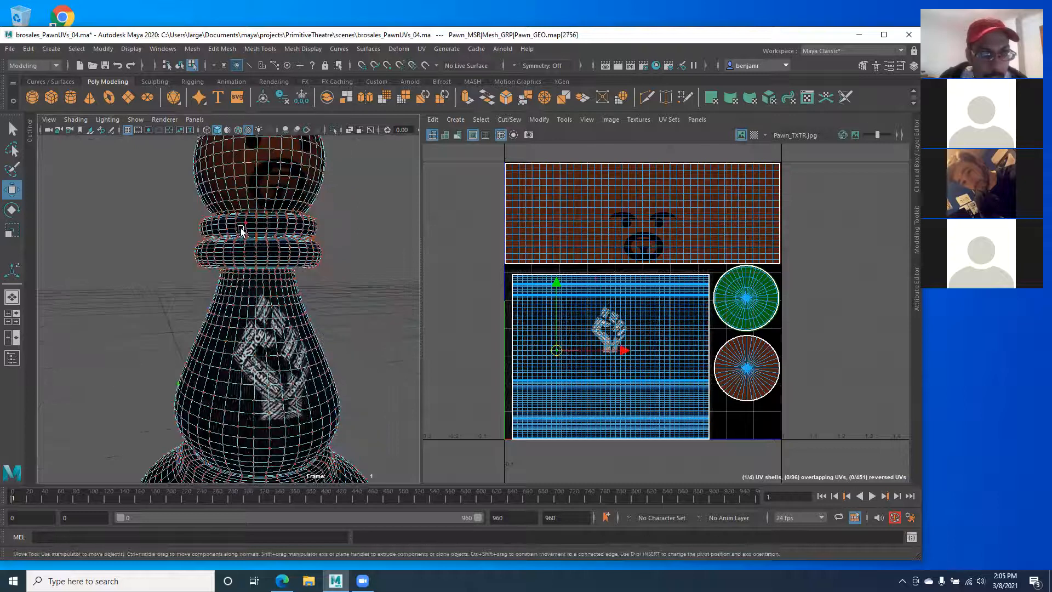
middle_click_drag(241, 285, 237, 211, "alt")
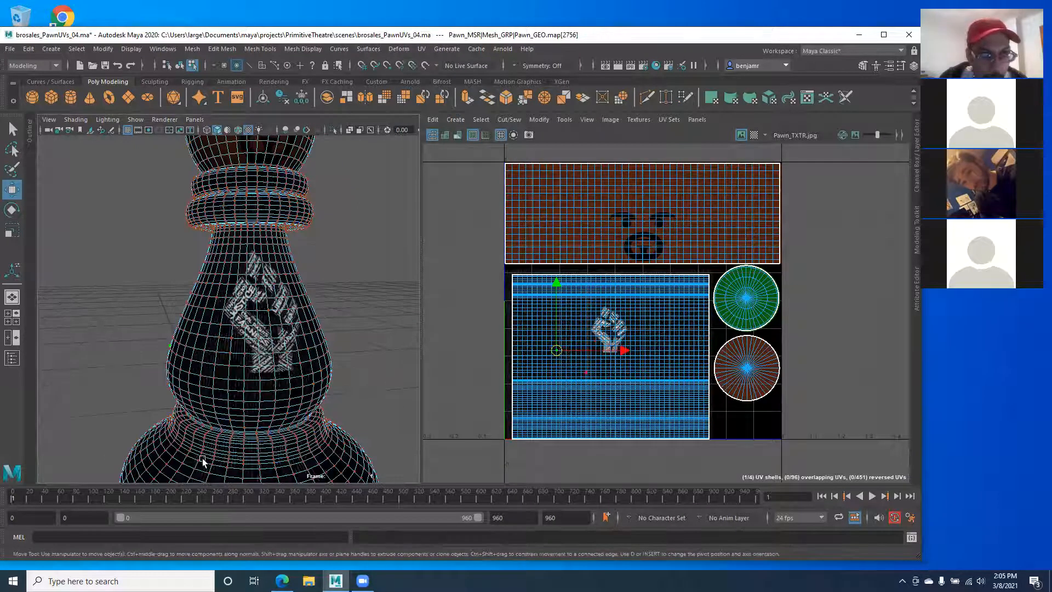
middle_click_drag(204, 460, 236, 359, "alt")
right_click_drag(264, 297, 216, 300, "alt")
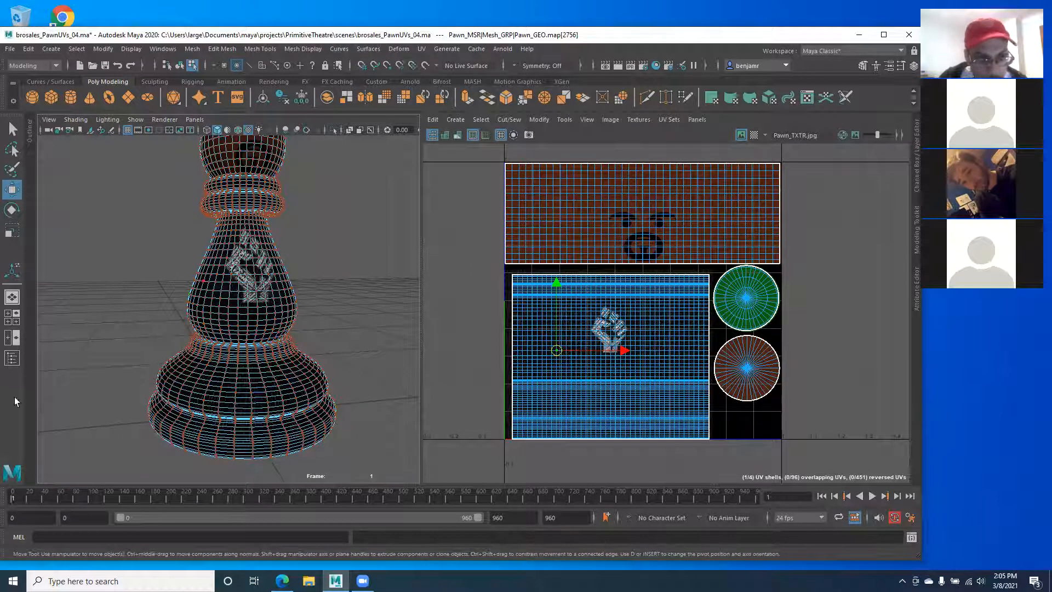
left_click_drag(232, 369, 173, 312, "alt")
right_click_drag(255, 275, 305, 255)
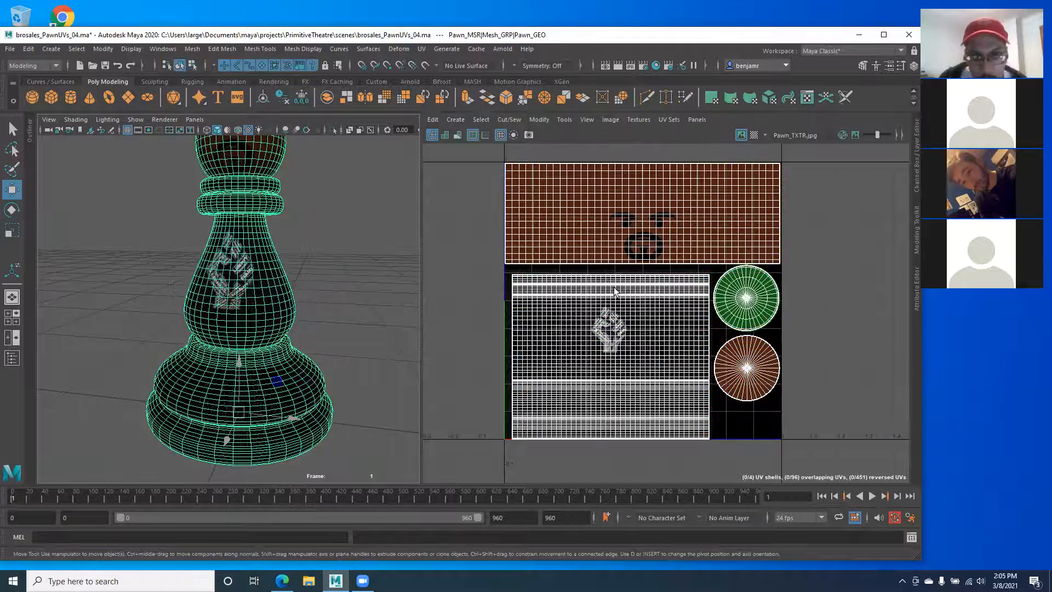
left_click_drag(184, 349, 118, 328, "alt")
right_click_drag(560, 209, 481, 172)
left_click_drag(474, 154, 852, 461)
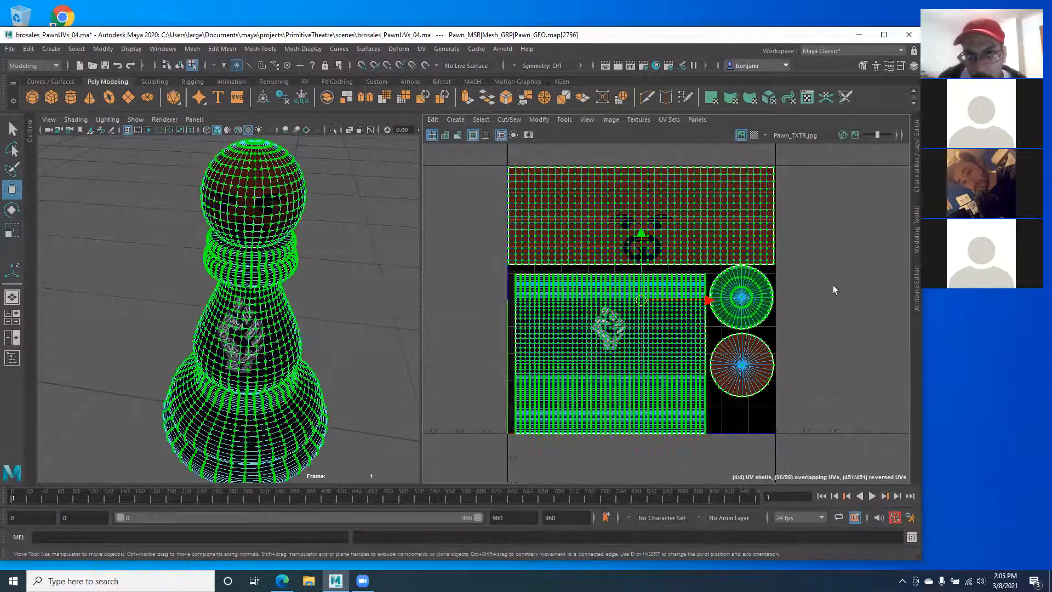
Step: Look through the UV Editor's Image menu for UV Snapshot, then close it unused
left_click(611, 120)
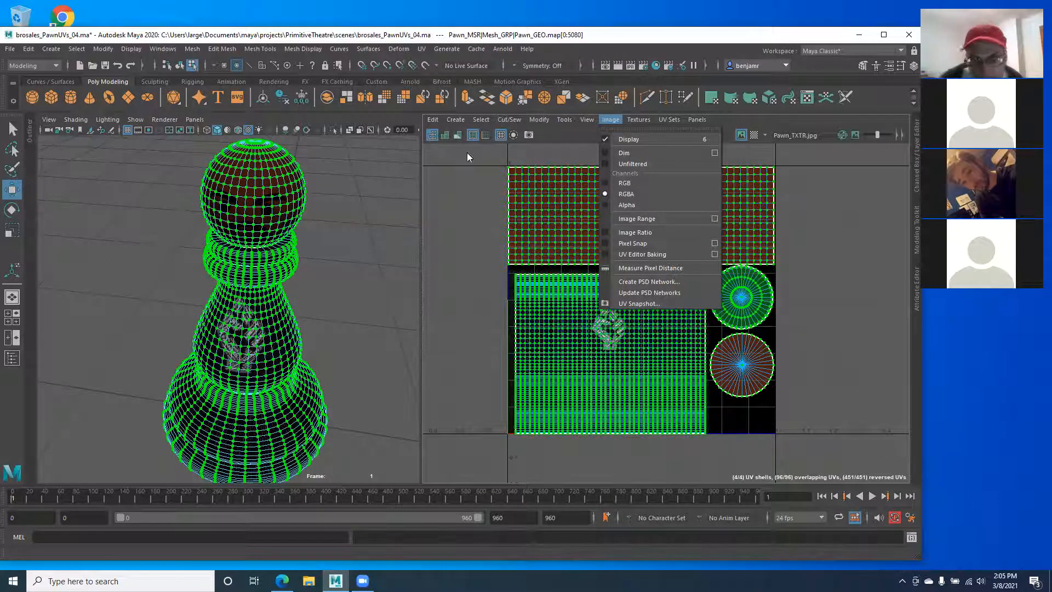
left_click(472, 278)
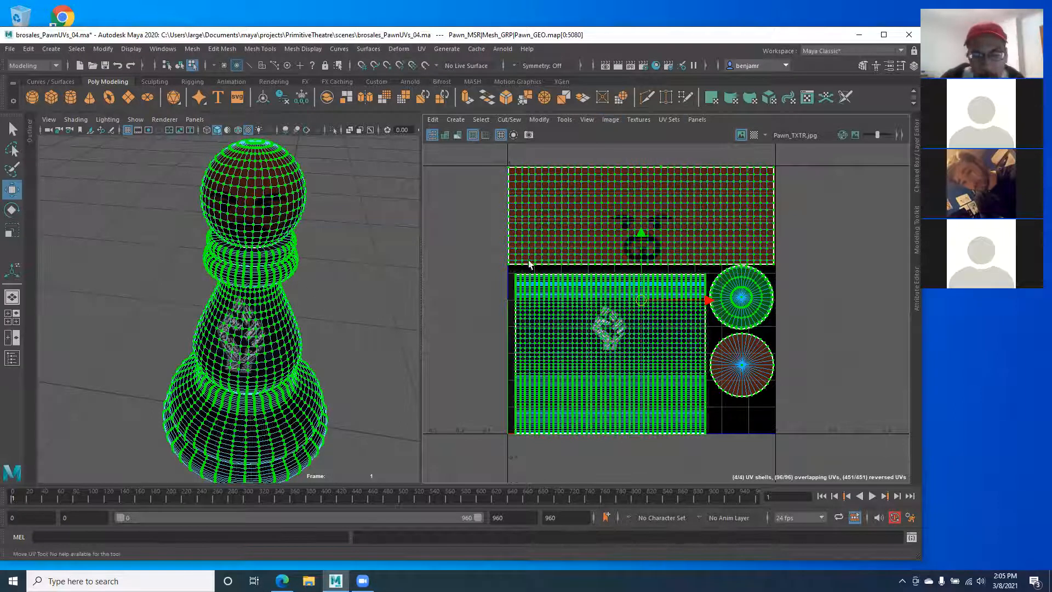
scroll(550, 274, "up", 3)
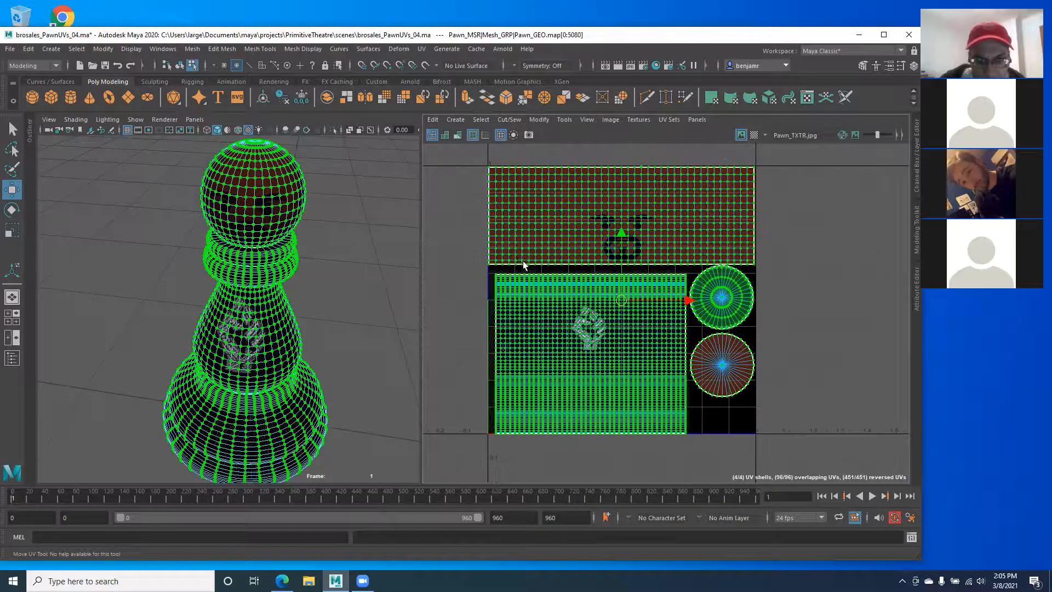
scroll(550, 268, "down", 1)
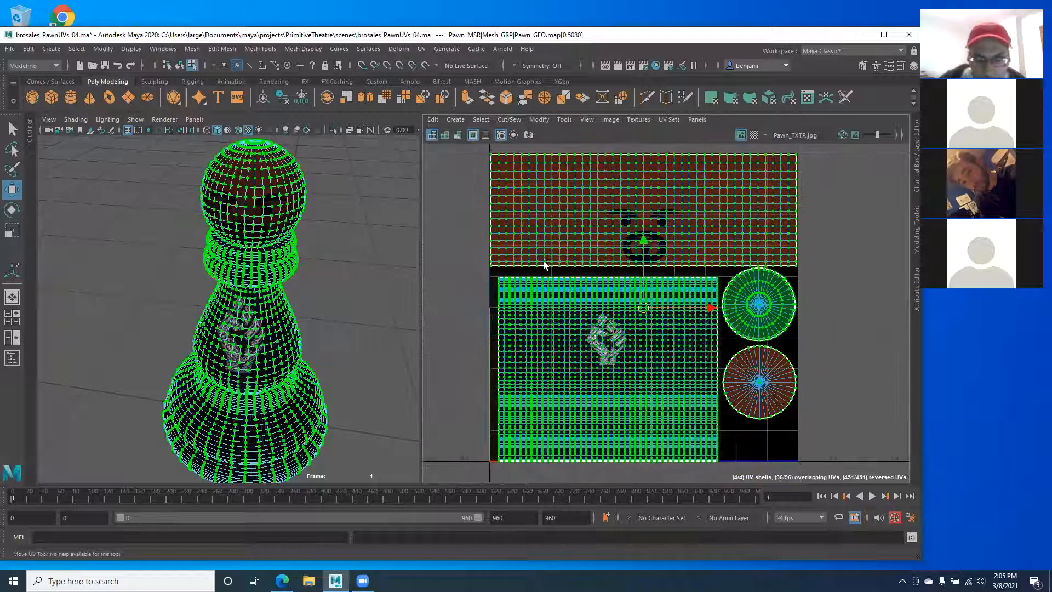
Step: Return the pawn to Object Mode and reselect it to show its UV shells
left_click_drag(329, 316, 197, 279, "alt")
right_click_drag(197, 280, 244, 261)
left_click(296, 304)
scroll(268, 314, "down", 4)
left_click(215, 305)
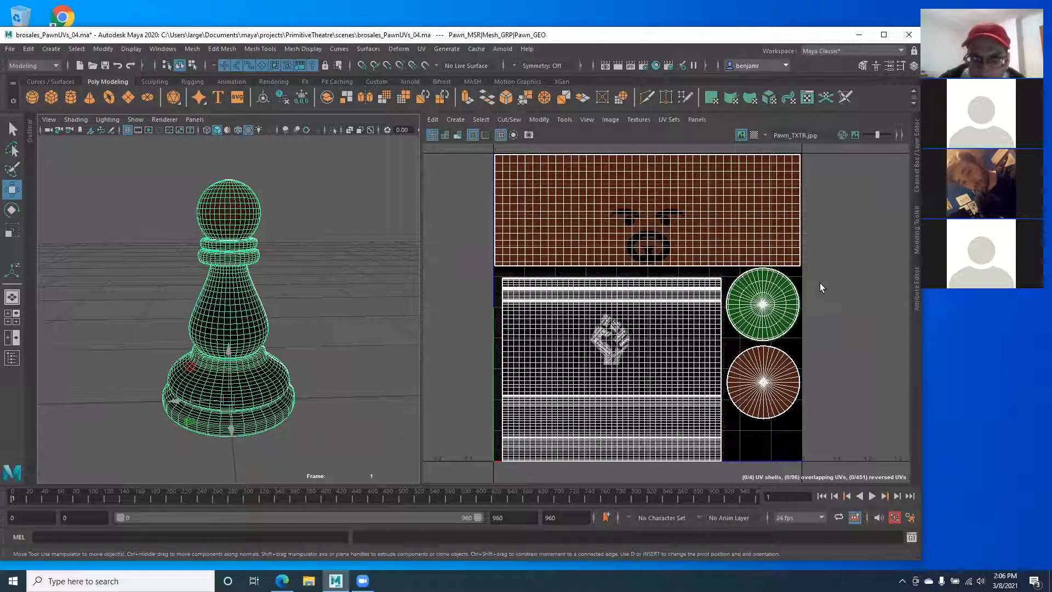
Step: Open ProtPwn_SHDR's file15660 texture node and browse its Image Name to the sourceimages folder
left_click_drag(77, 326, 223, 336, "alt")
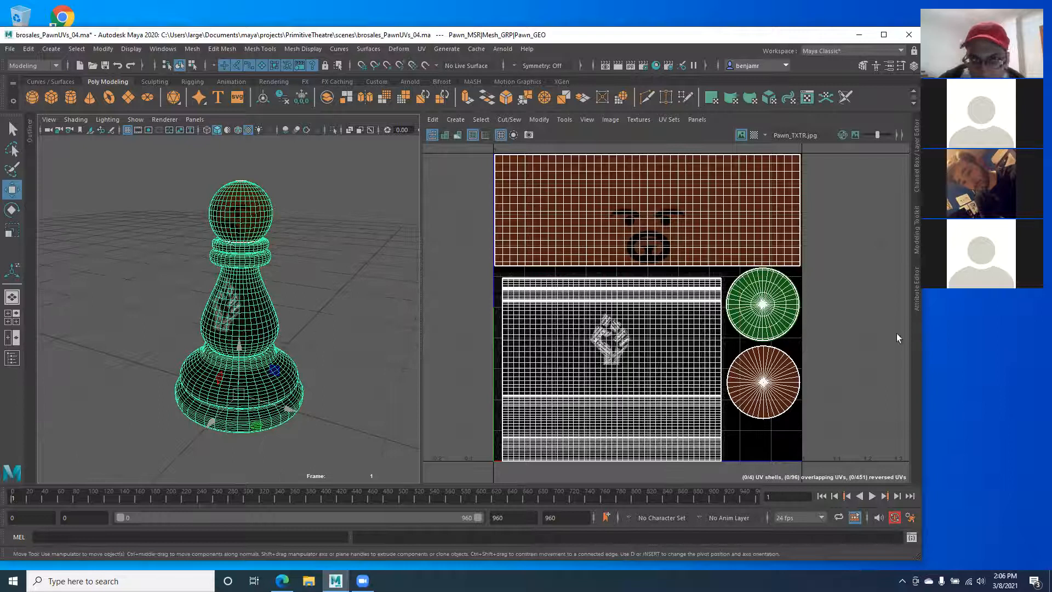
left_click(916, 280)
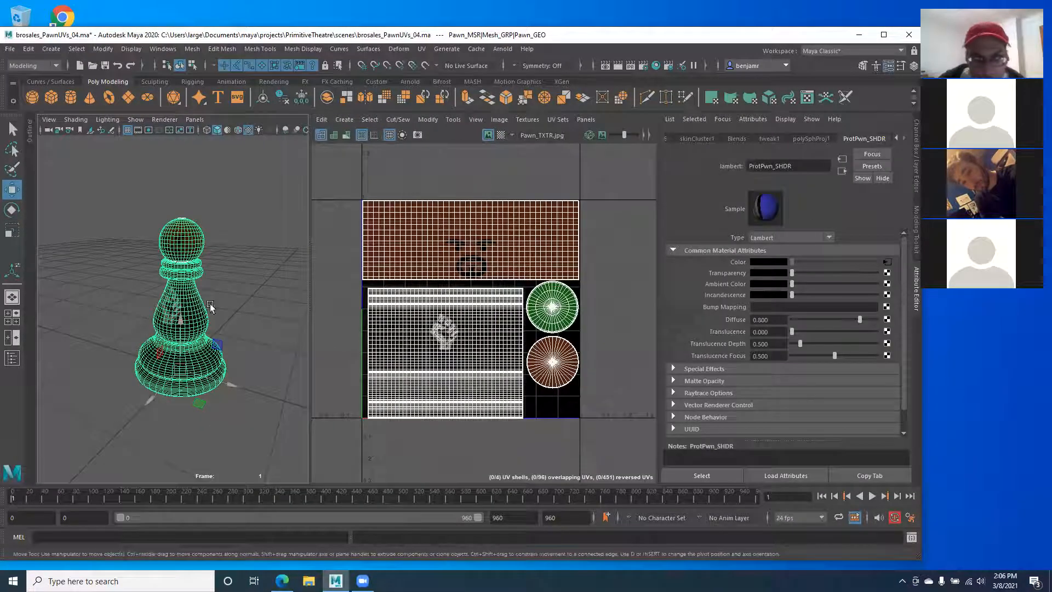
right_click_drag(178, 287, 174, 561)
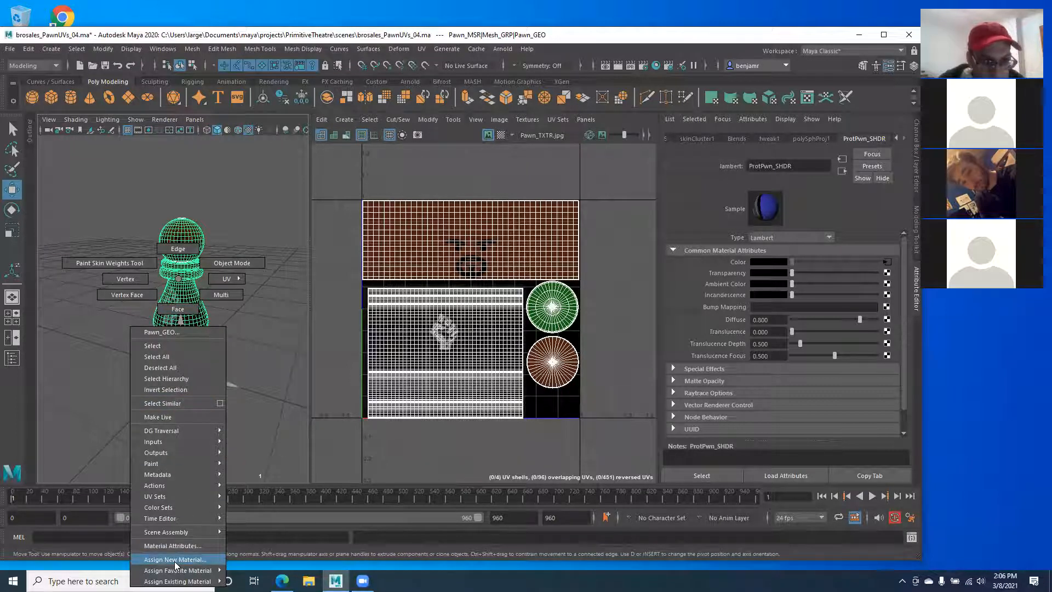
right_click_drag(174, 561, 303, 175)
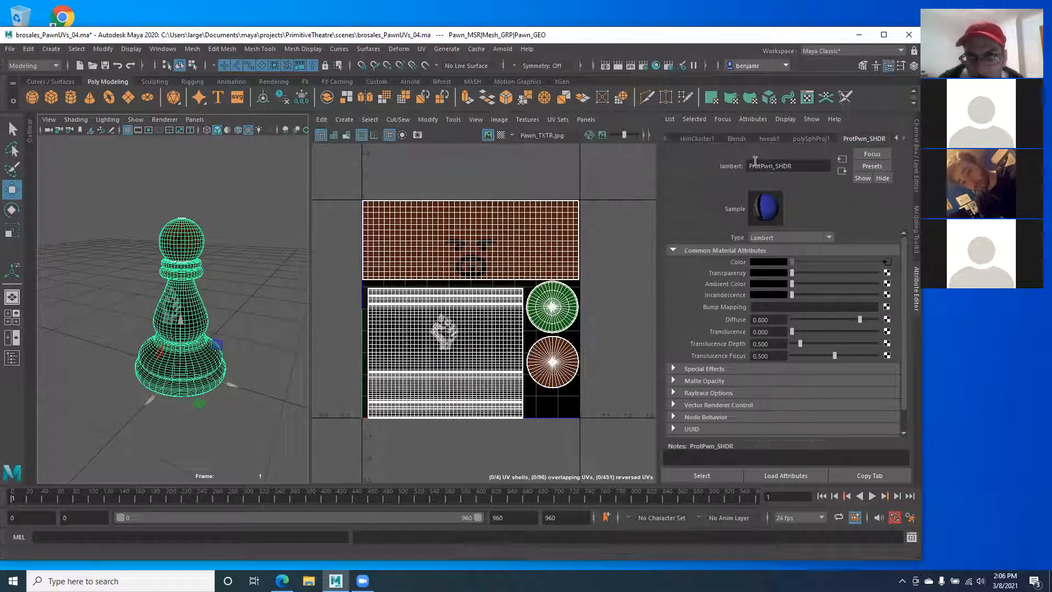
mouse_move(760, 166)
left_mouse_down()
mouse_move(739, 164)
mouse_move(777, 165)
left_mouse_up()
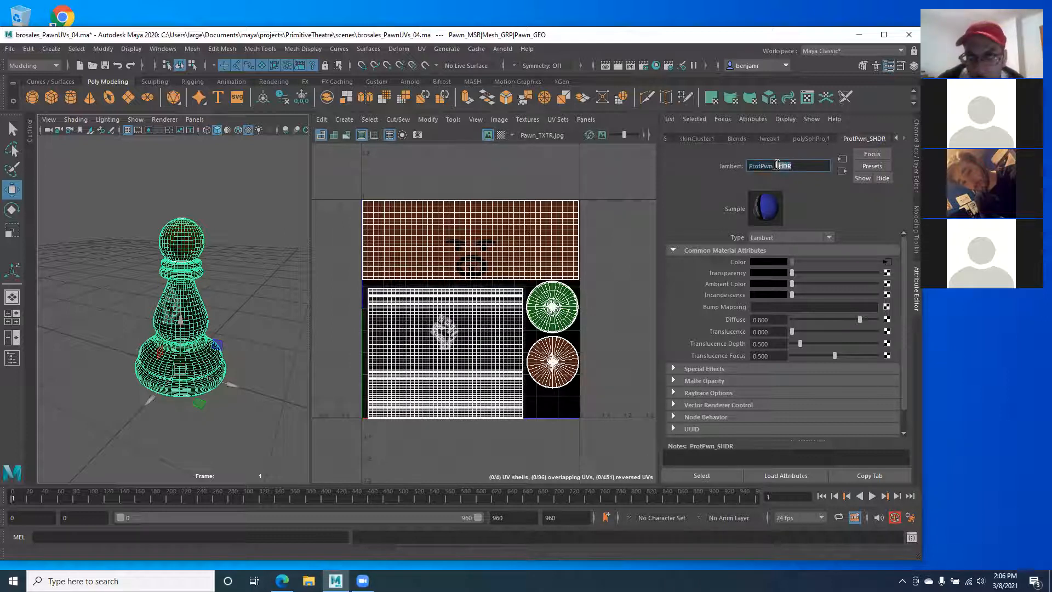
left_click(886, 263)
left_click(888, 288)
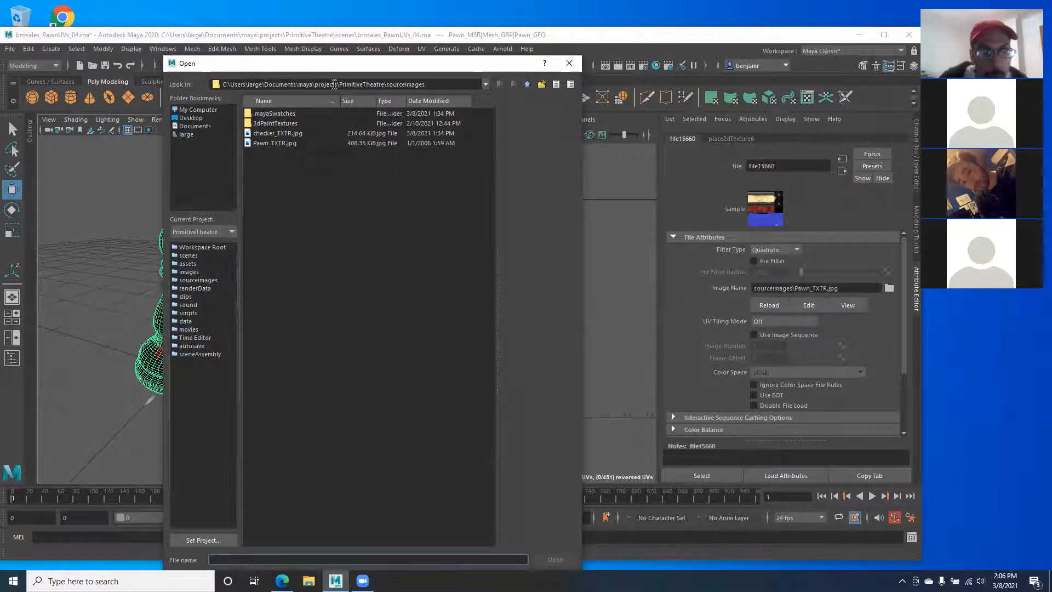
Step: Choose Pawn_TXTR.jpg in the Open dialog, load it, and deselect the pawn to view it
left_click(269, 144)
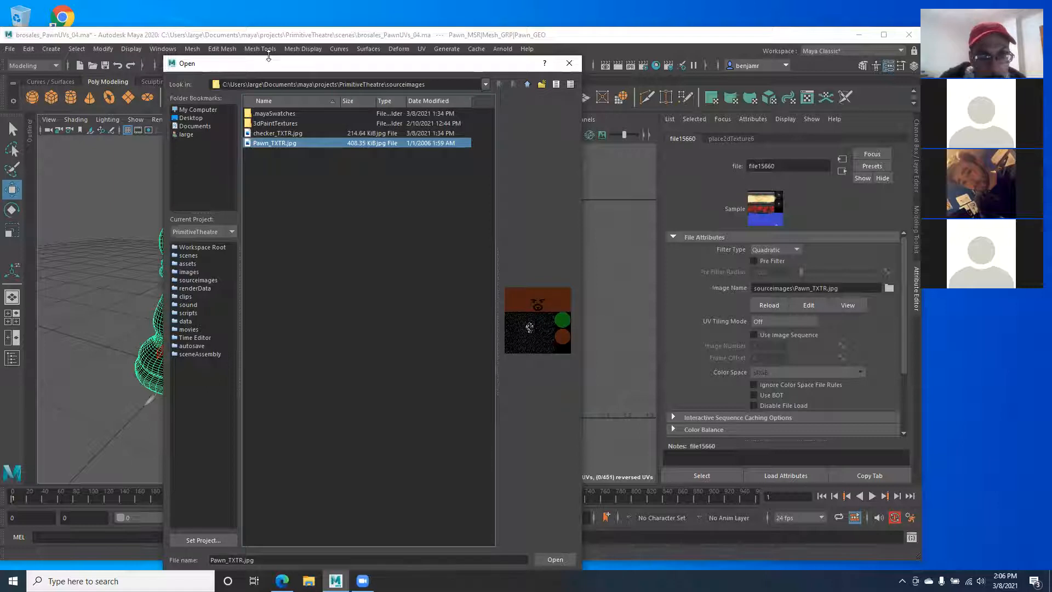
left_click_drag(269, 57, 269, 89)
left_click_drag(279, 98, 269, 65)
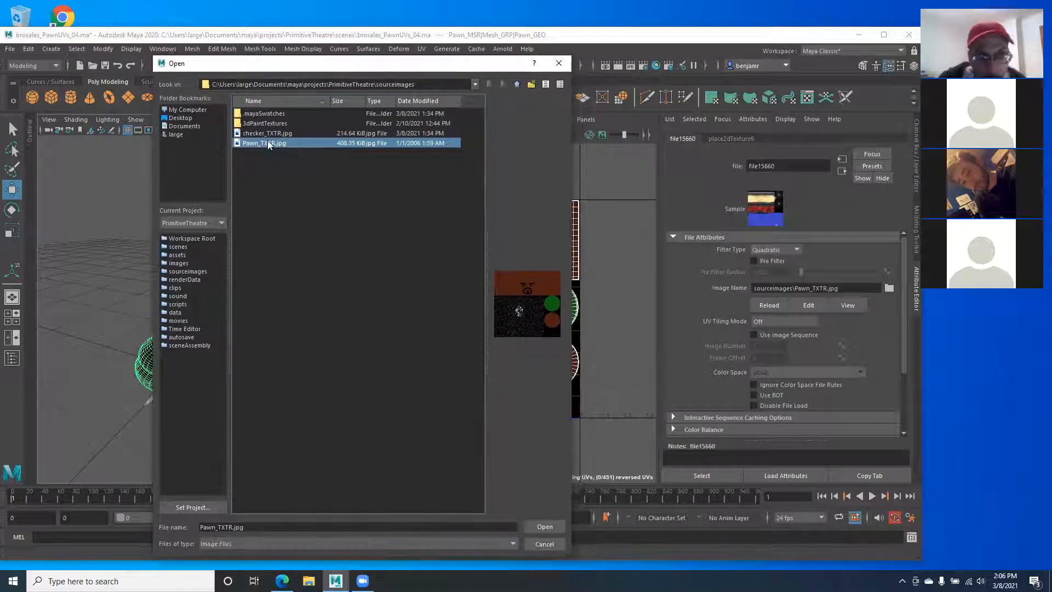
left_click(537, 529)
left_click(220, 251)
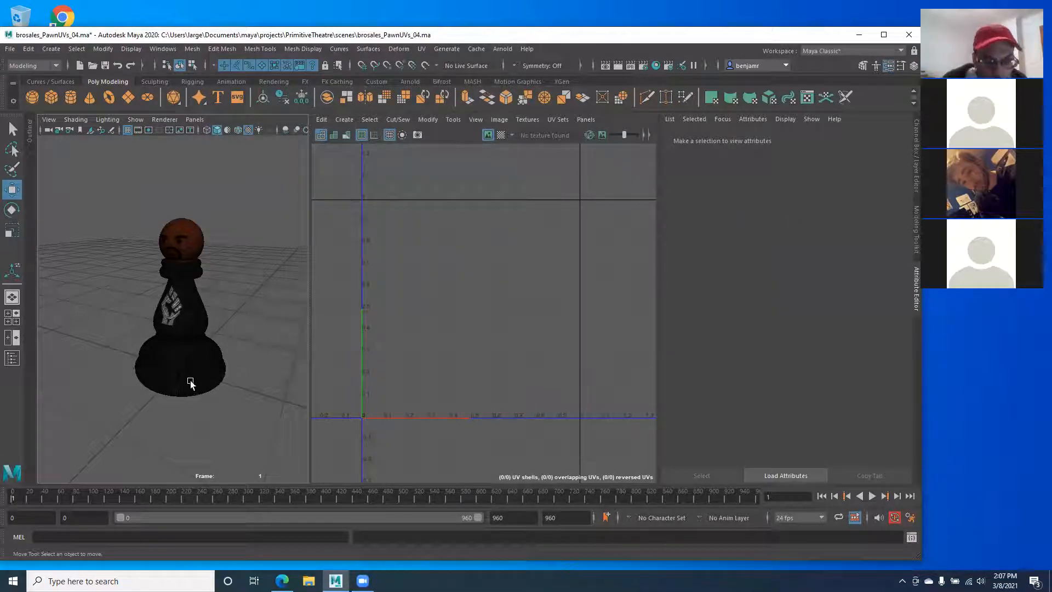
Step: Widen the 3D view, show the Channel Box/Layer Editor, and select Pawn_GEO to show its UVs
left_click_drag(190, 380, 203, 380, "alt")
left_click_drag(309, 351, 368, 364)
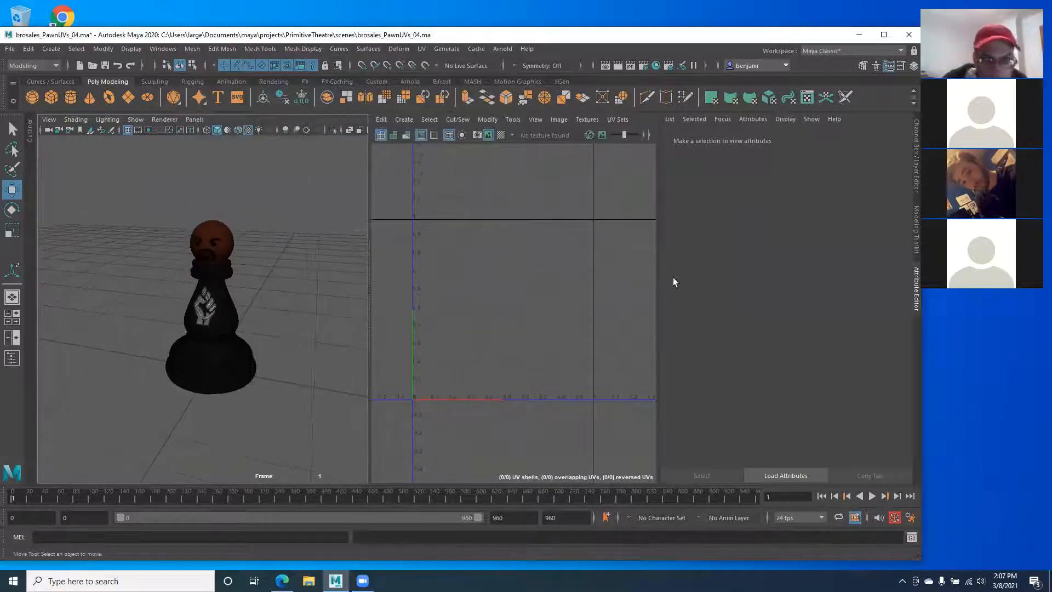
left_click(917, 178)
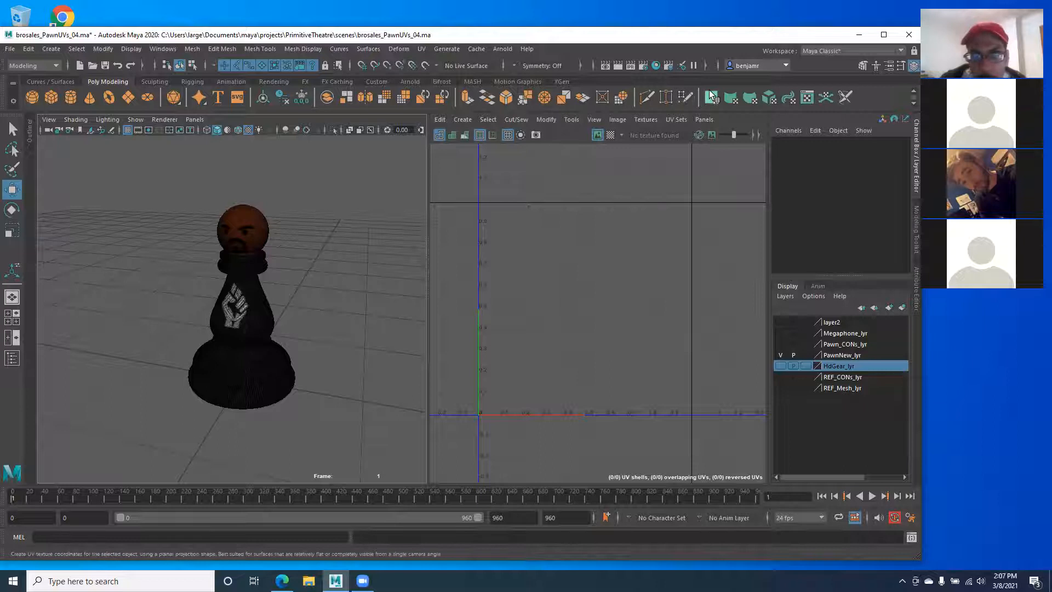
left_click_drag(167, 416, 300, 376, "alt")
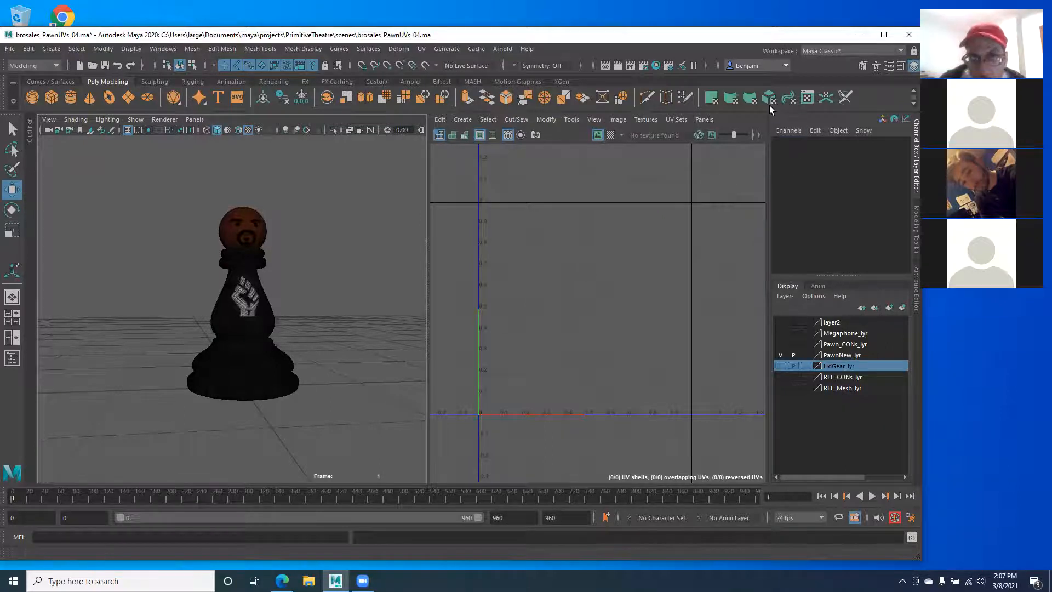
left_click_drag(232, 283, 253, 282, "alt")
left_click(252, 282)
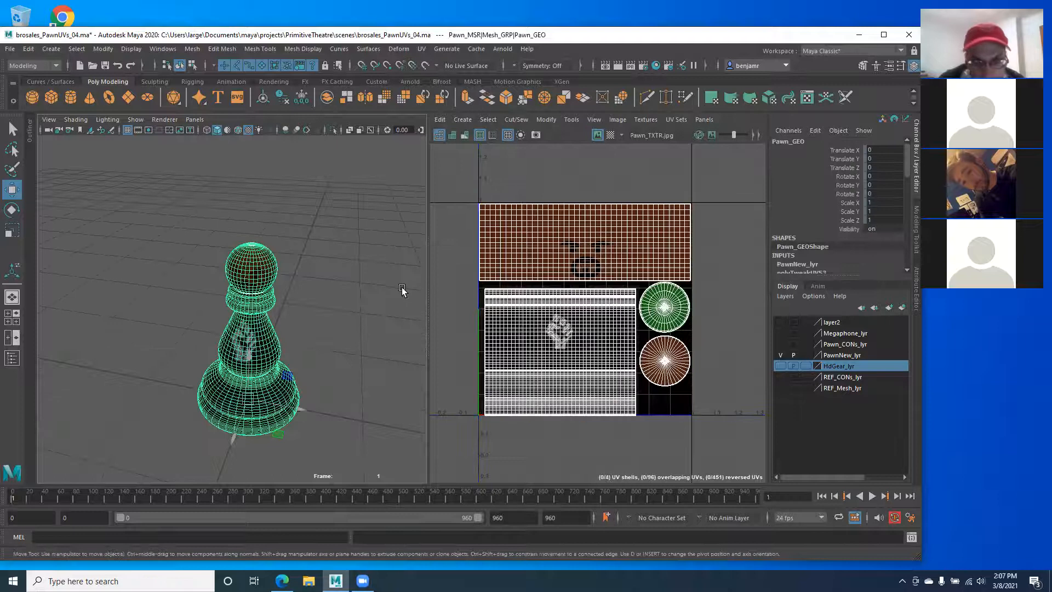
scroll(441, 298, "up", 2)
middle_click_drag(507, 324, 471, 321, "alt")
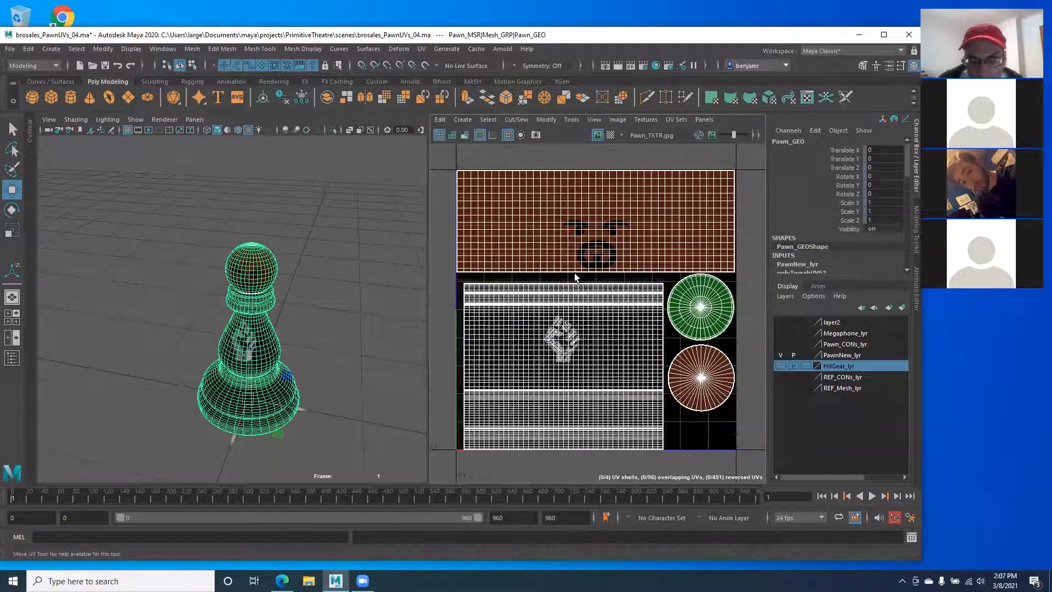
Step: Zoom in on the neck rings, switch to Front View, and enter Edge selection mode
left_click_drag(252, 386, 250, 373, "alt")
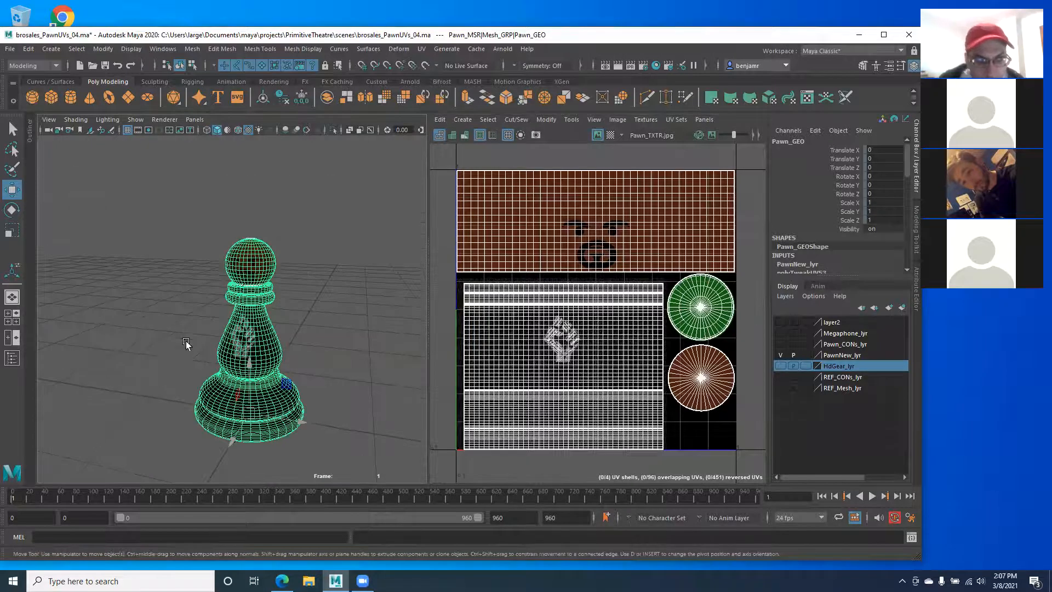
right_click_drag(186, 344, 249, 310, "alt")
middle_click_drag(249, 310, 225, 340, "alt")
right_click_drag(225, 340, 291, 369, "alt")
left_click_drag(291, 369, 286, 351, "alt")
middle_click_drag(244, 296, 233, 340, "alt")
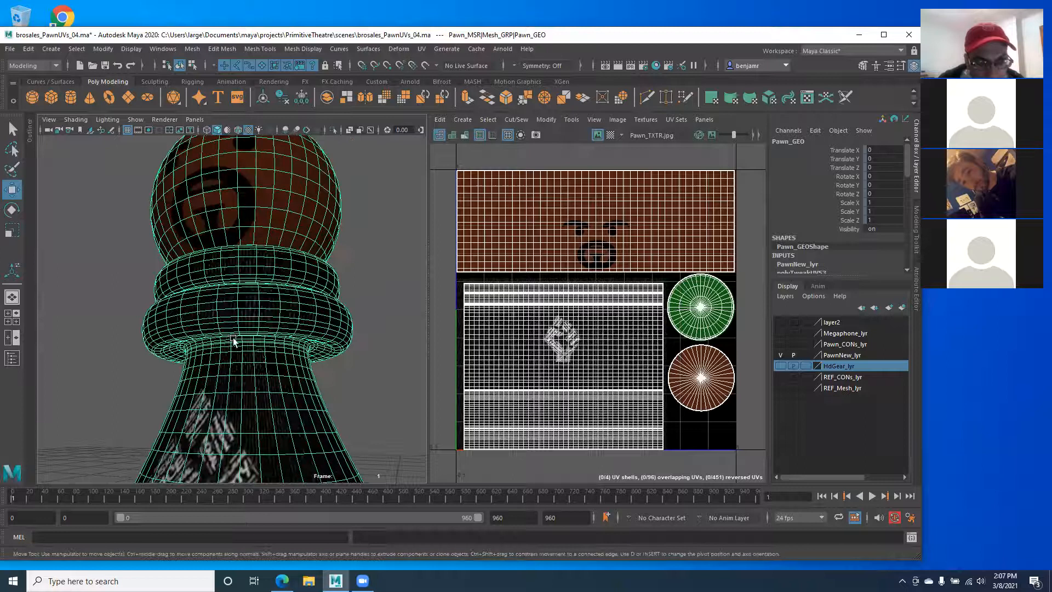
right_click_drag(233, 341, 334, 356, "alt")
left_click_drag(210, 354, 212, 338, "alt")
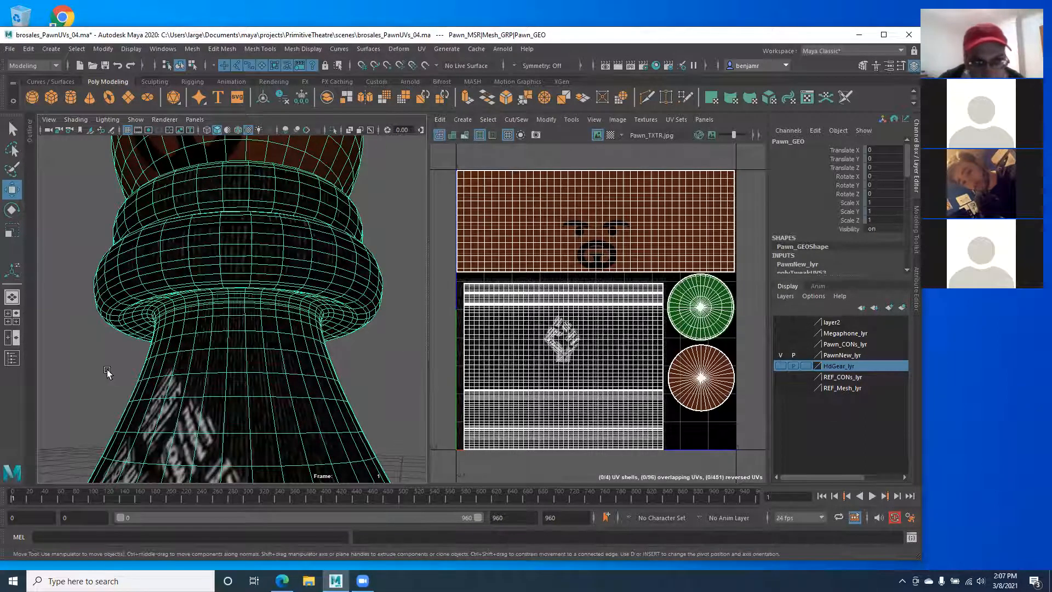
key("space")
left_click_drag(107, 371, 110, 400)
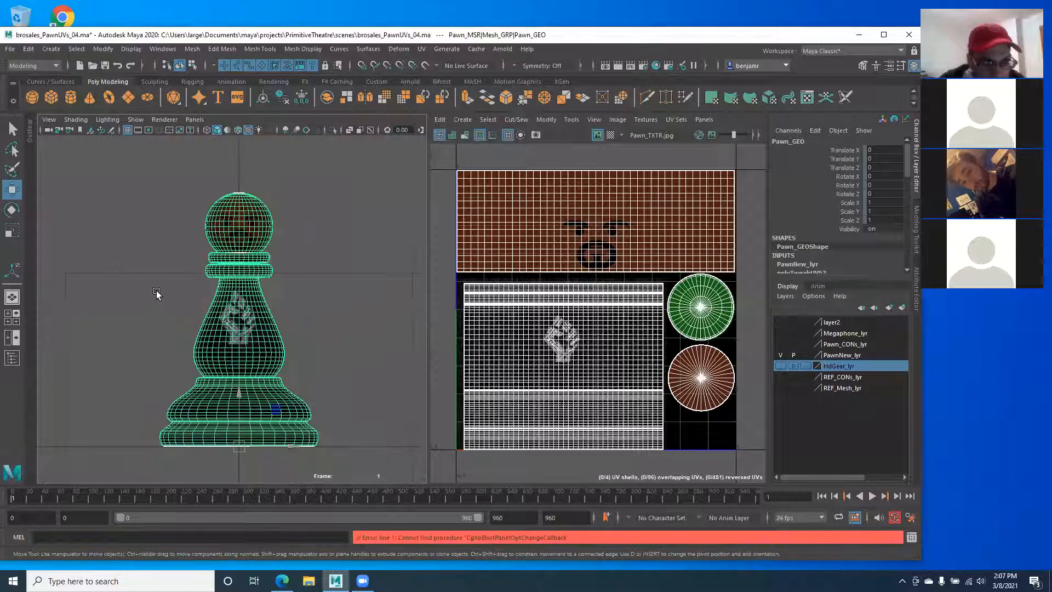
scroll(156, 295, "up", 10)
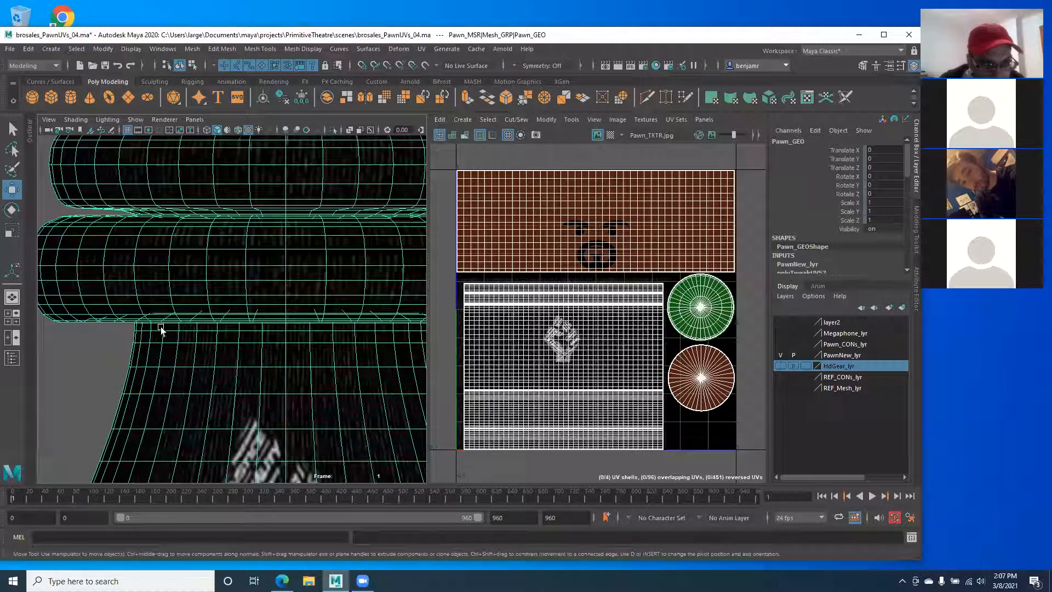
right_click_drag(192, 331, 190, 248)
Step: Select an edge on the neck seam and enlarge the UV layout to fill the workspace
left_click(207, 335)
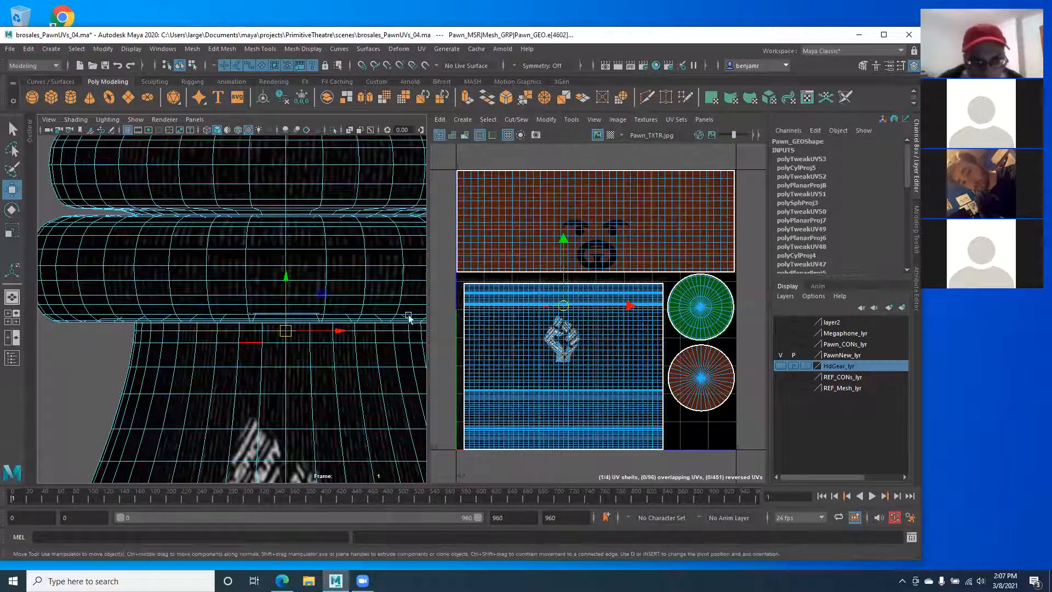
mouse_move(474, 317)
middle_mouse_down("alt")
mouse_move(616, 327)
mouse_move(298, 308)
middle_mouse_up("alt")
scroll(615, 326, "up", 3)
key("space")
middle_click_drag(407, 303, 369, 289, "alt")
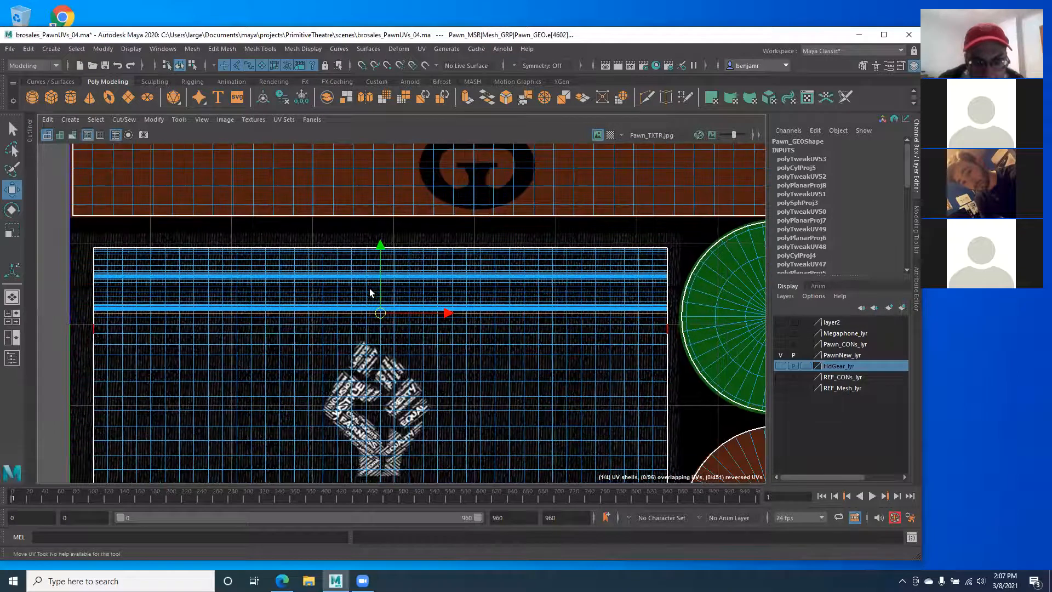
scroll(386, 288, "up", 2)
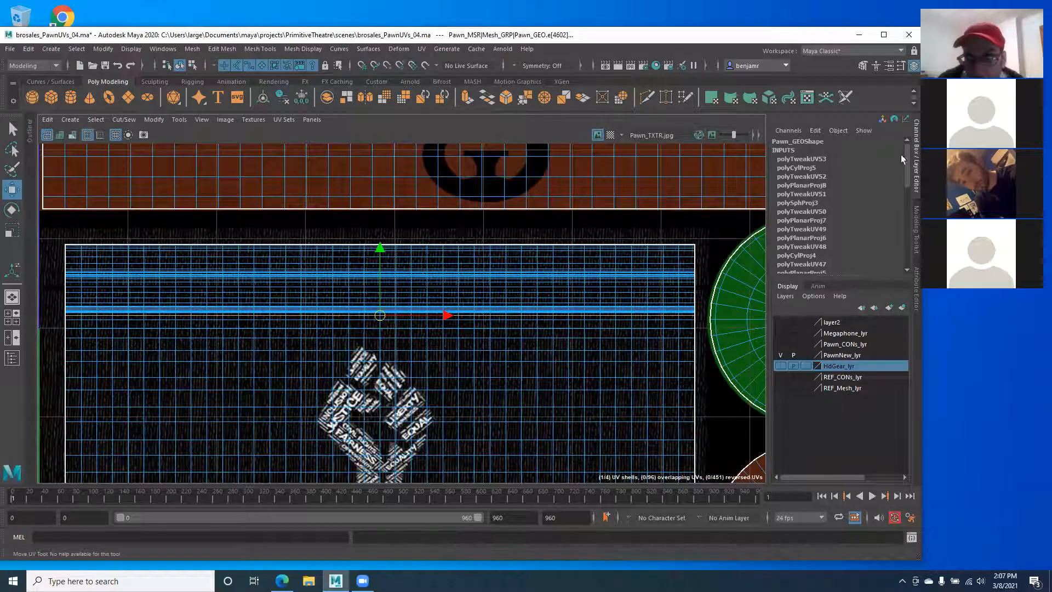
left_click(915, 158)
middle_click_drag(380, 298, 392, 311, "alt")
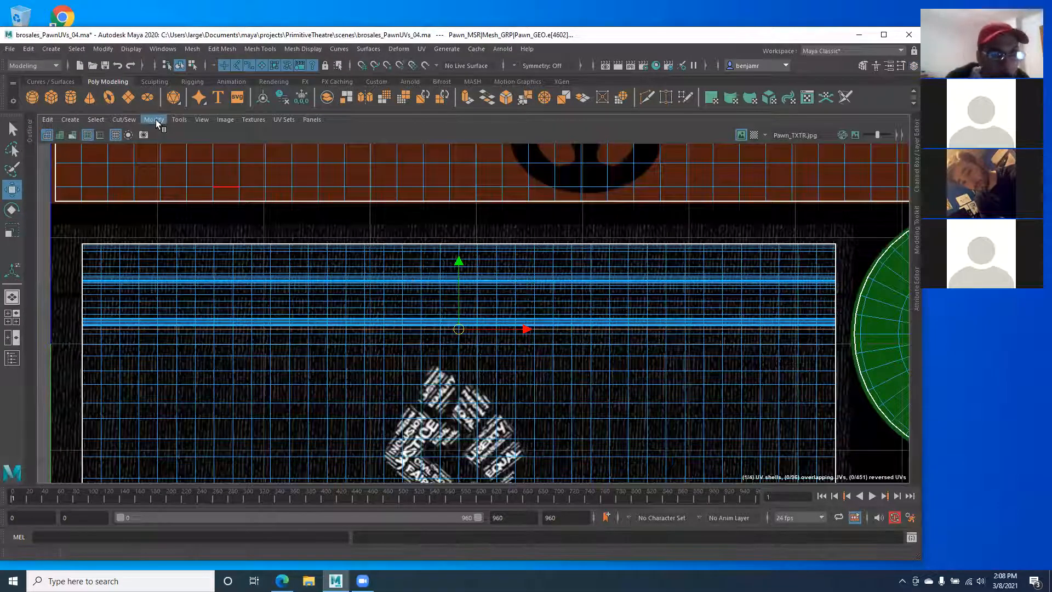
Step: Cut the UVs along the neck edge, move the collar shell up, and select the body shell
left_click(156, 120)
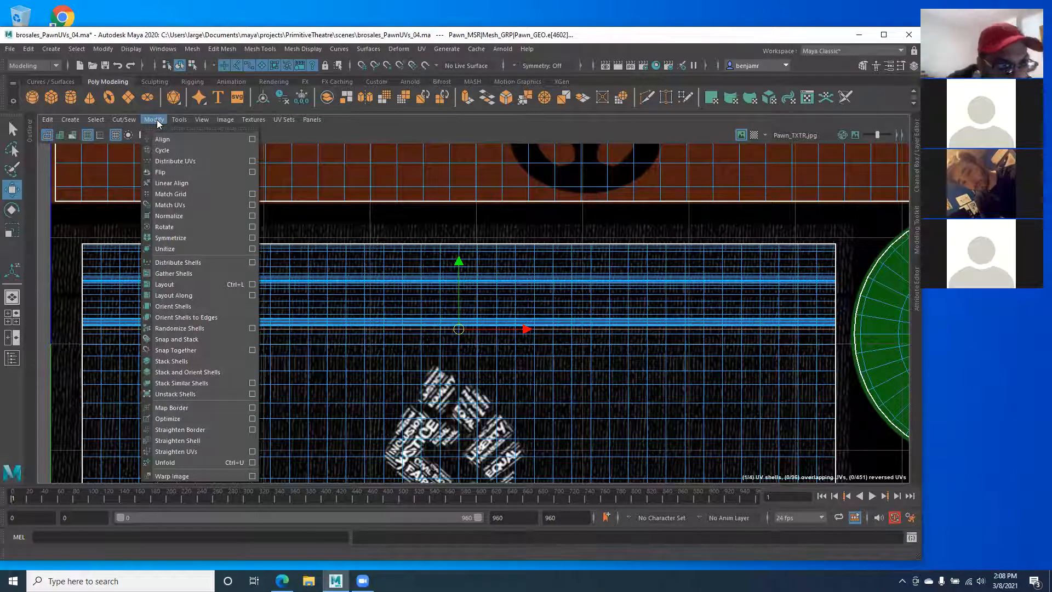
mouse_move(136, 119)
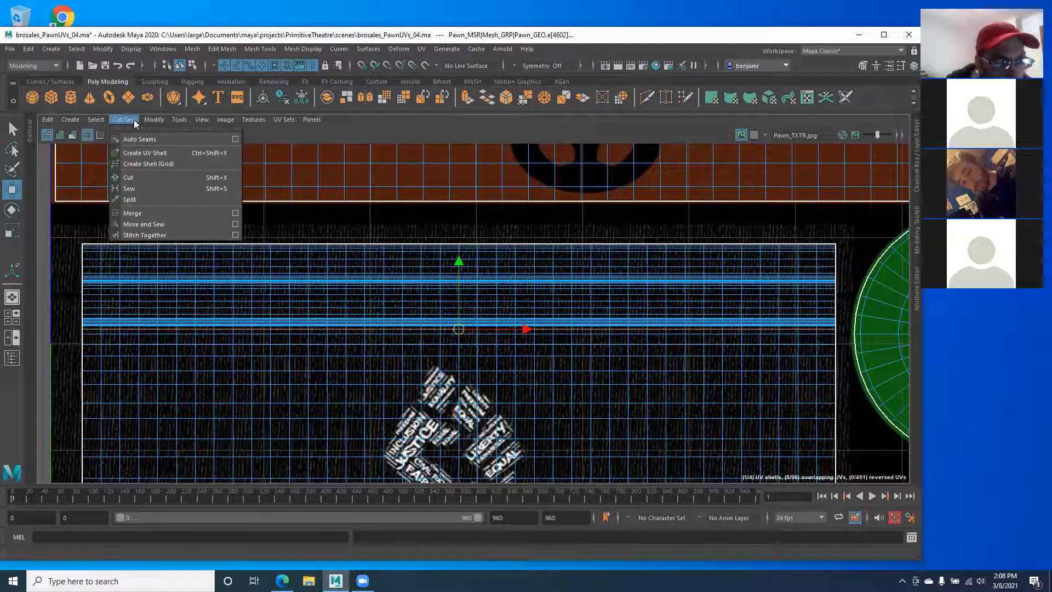
left_click(137, 177)
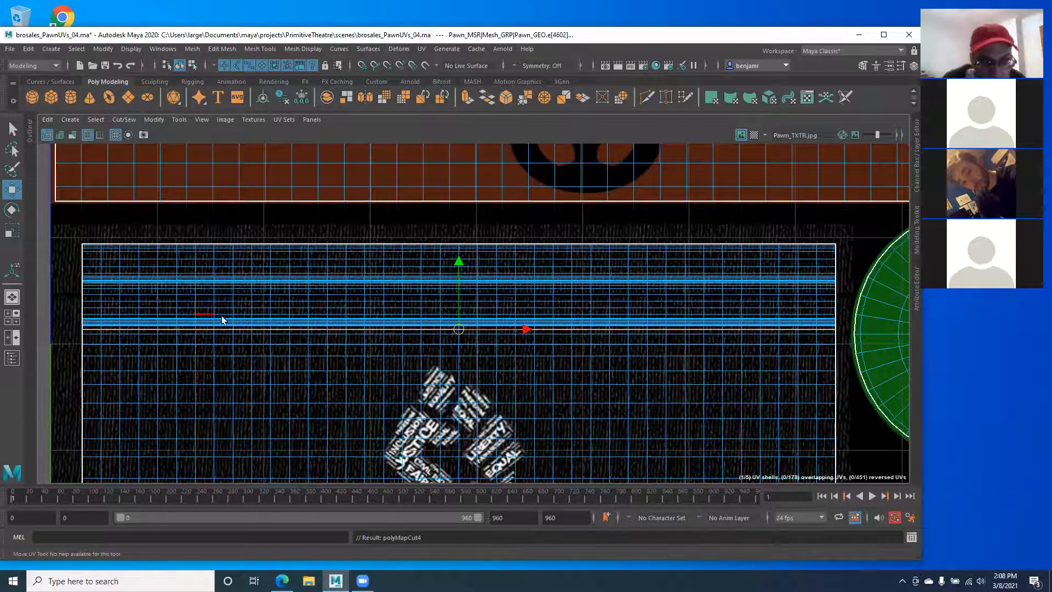
left_click(153, 301)
right_click_drag(234, 294, 274, 294)
left_click_drag(458, 221, 458, 207)
left_click(351, 364)
left_click(292, 338)
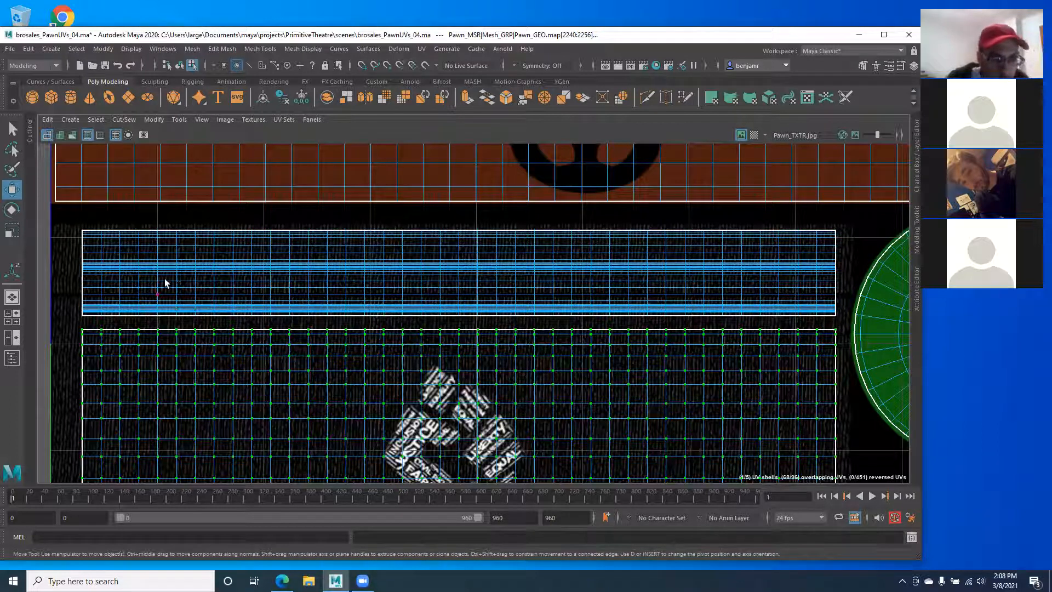
Step: Select the body shell's border edges and marquee-select edges across the strip and body shells
right_click_drag(177, 275, 180, 248)
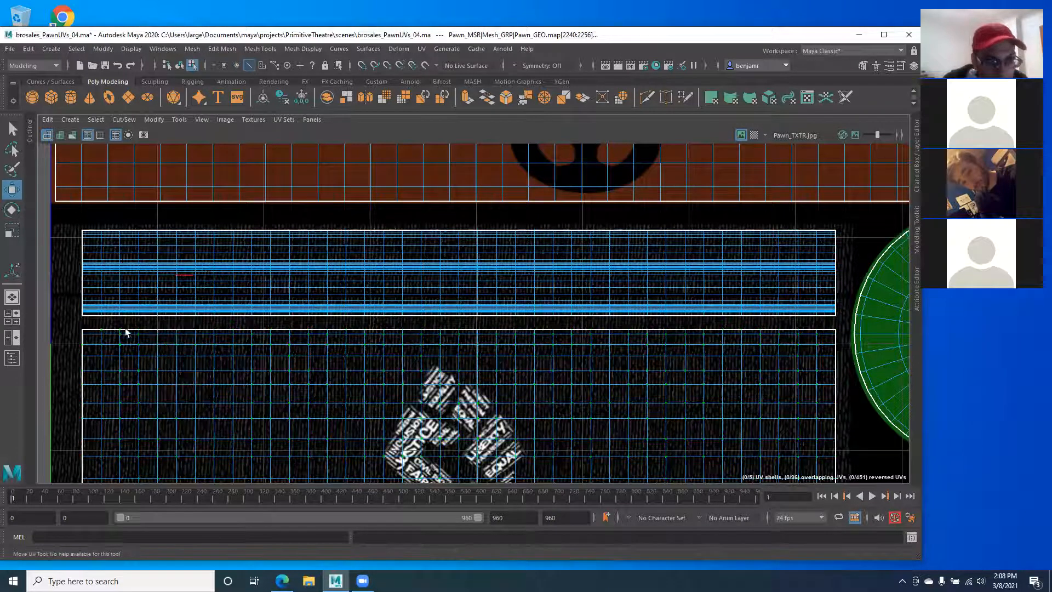
left_click(95, 329)
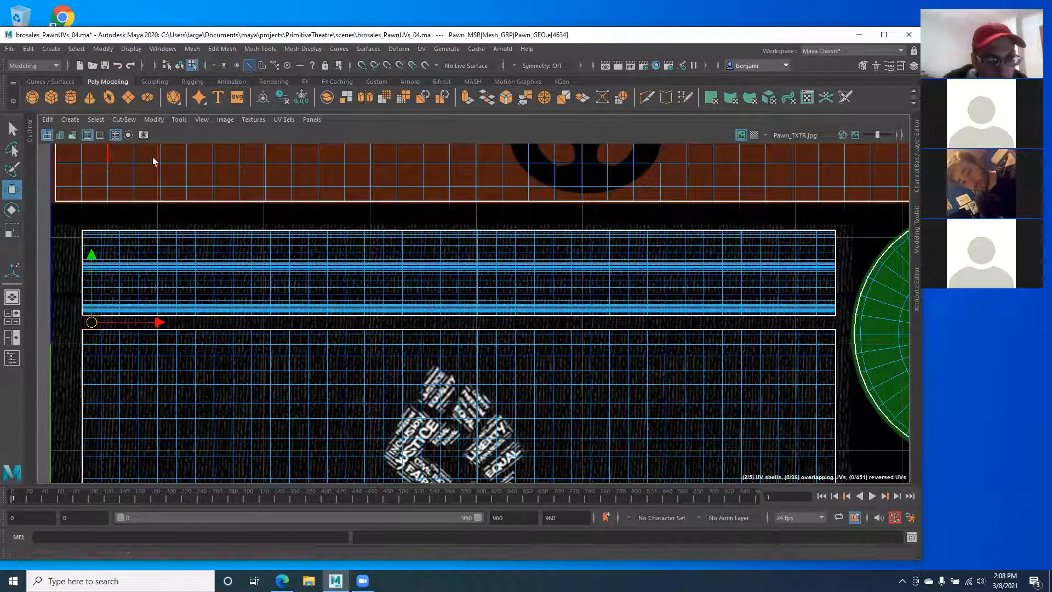
double_click(88, 332)
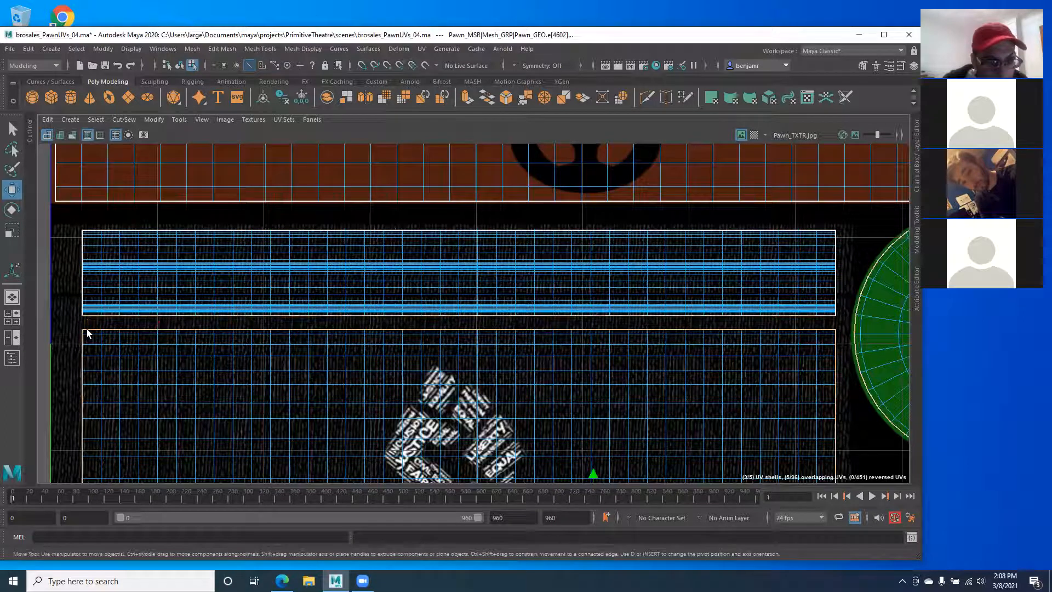
right_click_drag(450, 308, 164, 243, "alt")
middle_click_drag(596, 454, 619, 302, "alt")
scroll(495, 323, "down", 3)
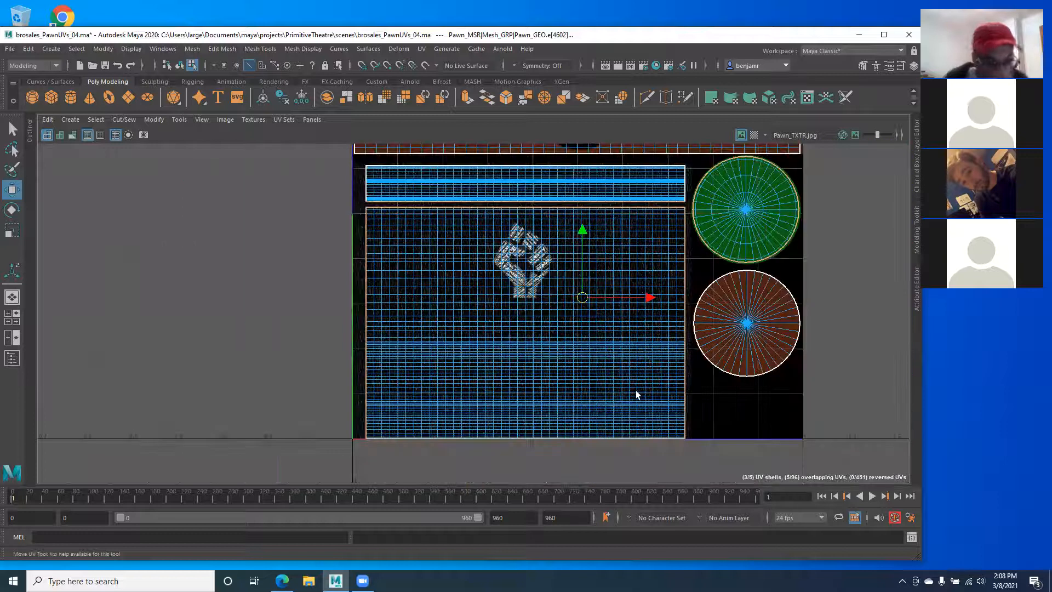
left_click_drag(736, 465, 248, 211)
Step: Sew the body shell's top edge to the strip with Cut/Sew > Sew, then select the merged shell
middle_click_drag(314, 207, 281, 308, "alt")
right_click_drag(313, 305, 439, 332, "alt")
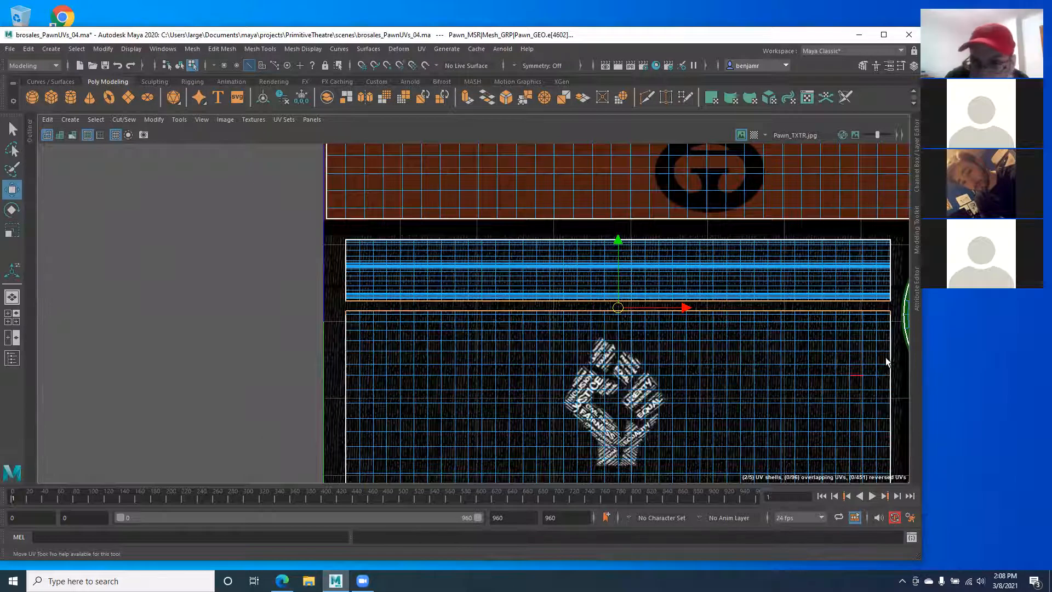
left_click_drag(897, 349, 303, 313)
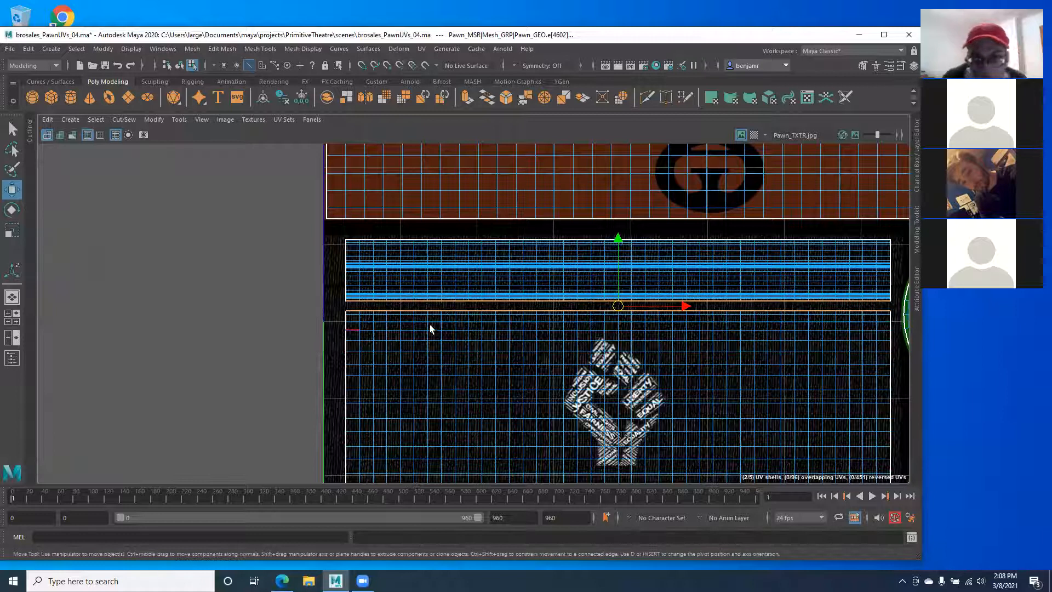
middle_click_drag(431, 327, 272, 300, "alt")
scroll(272, 300, "up", 2)
left_click(122, 120)
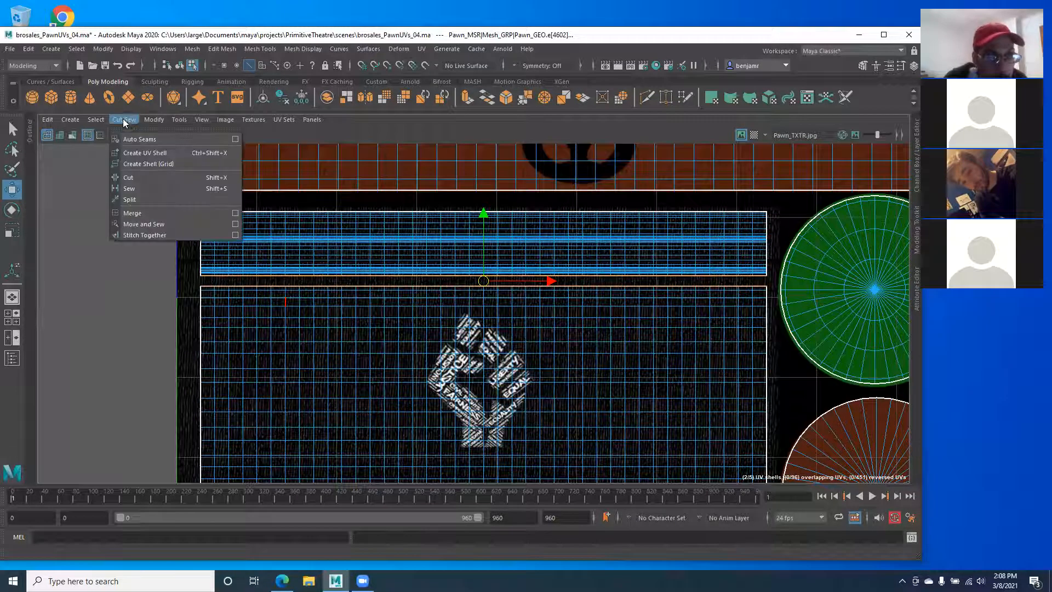
left_click(127, 189)
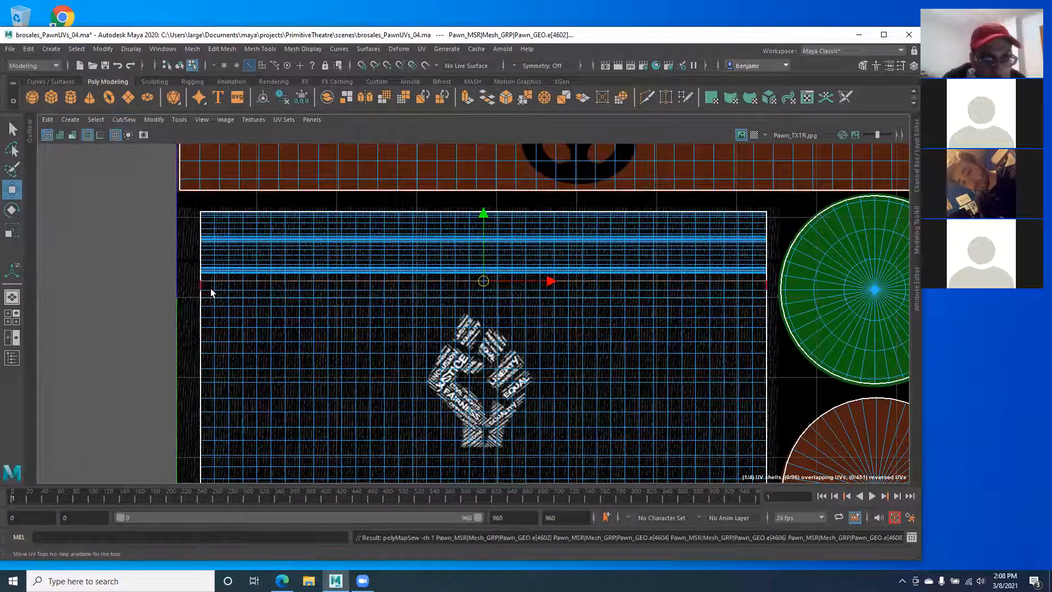
right_click_drag(235, 249, 267, 244)
double_click(269, 263)
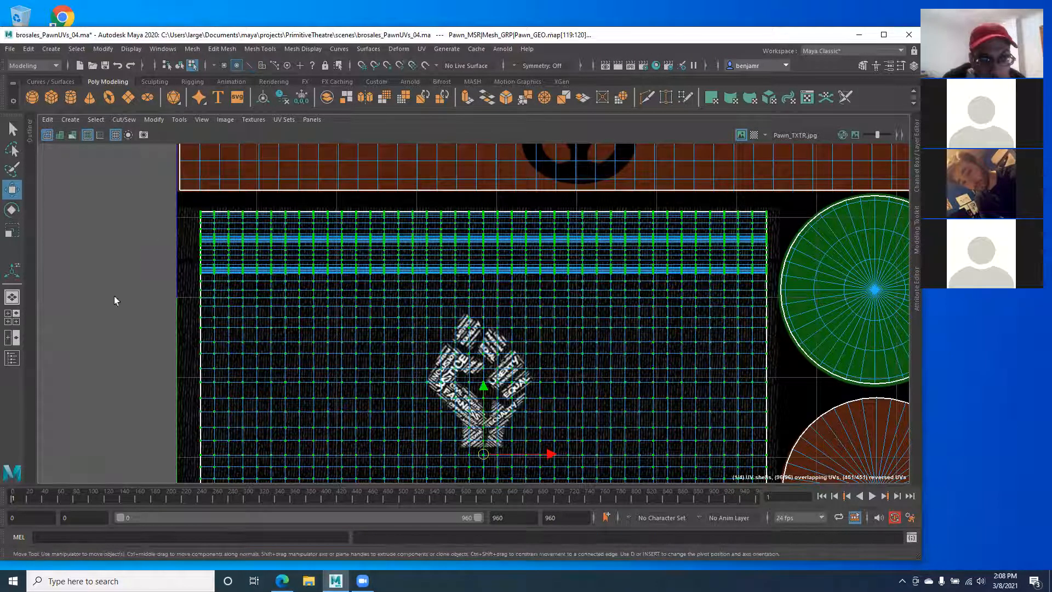
scroll(383, 319, "down", 3)
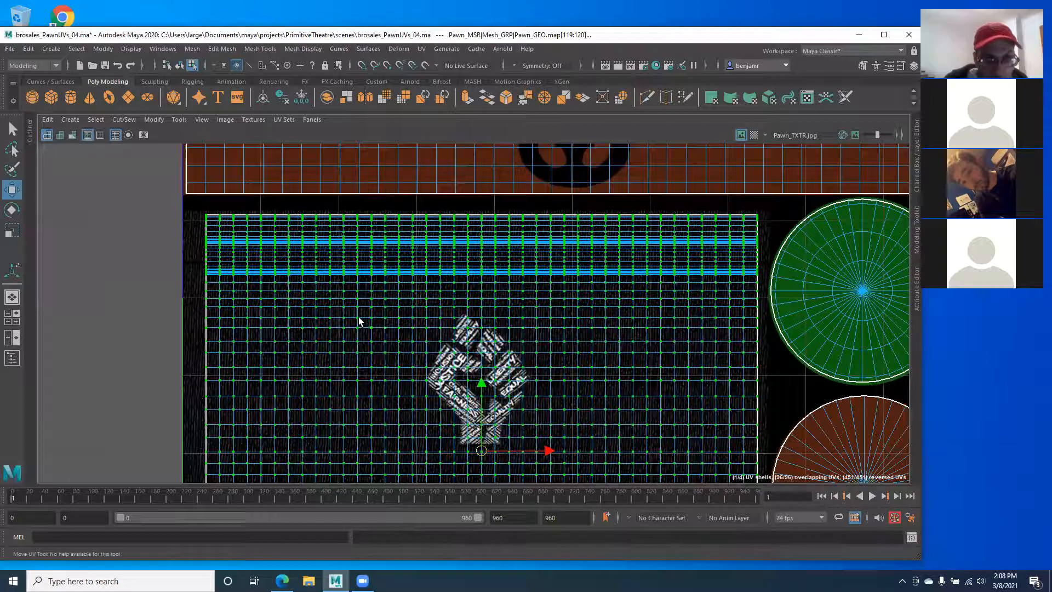
Step: Restore the split viewport and UV layout, frame the pawn and select it to show its UVs
key("space")
key("f")
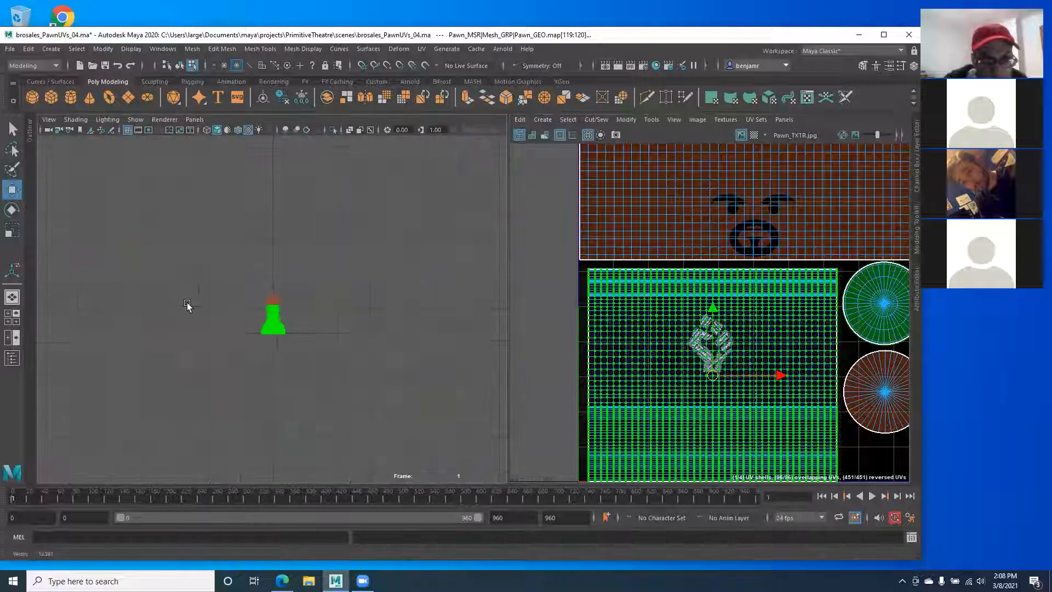
right_click_drag(281, 322, 326, 266)
middle_click_drag(259, 320, 301, 330, "alt")
scroll(294, 322, "up", 2)
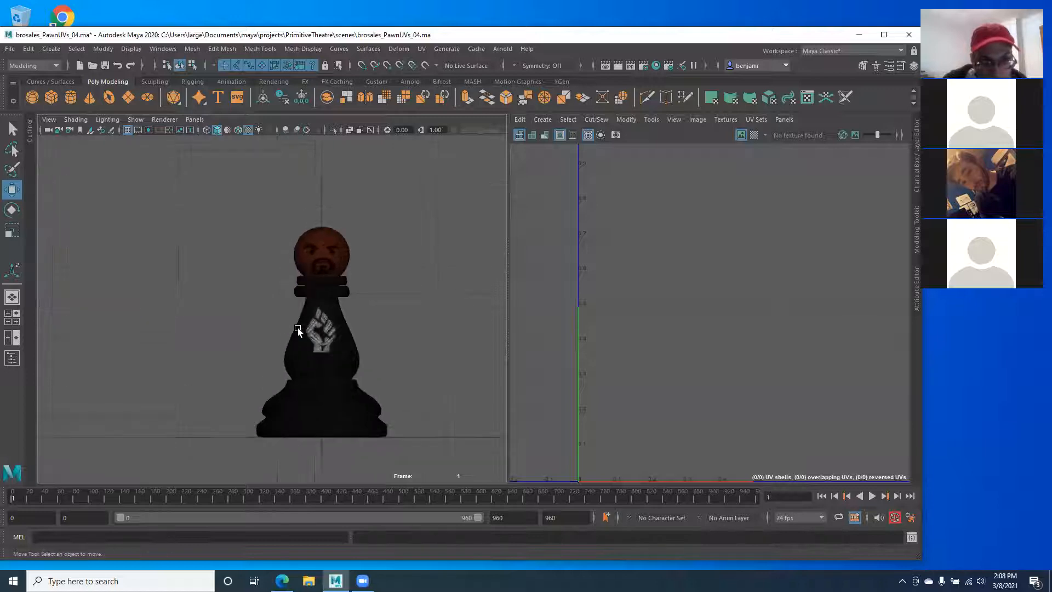
left_click(308, 327)
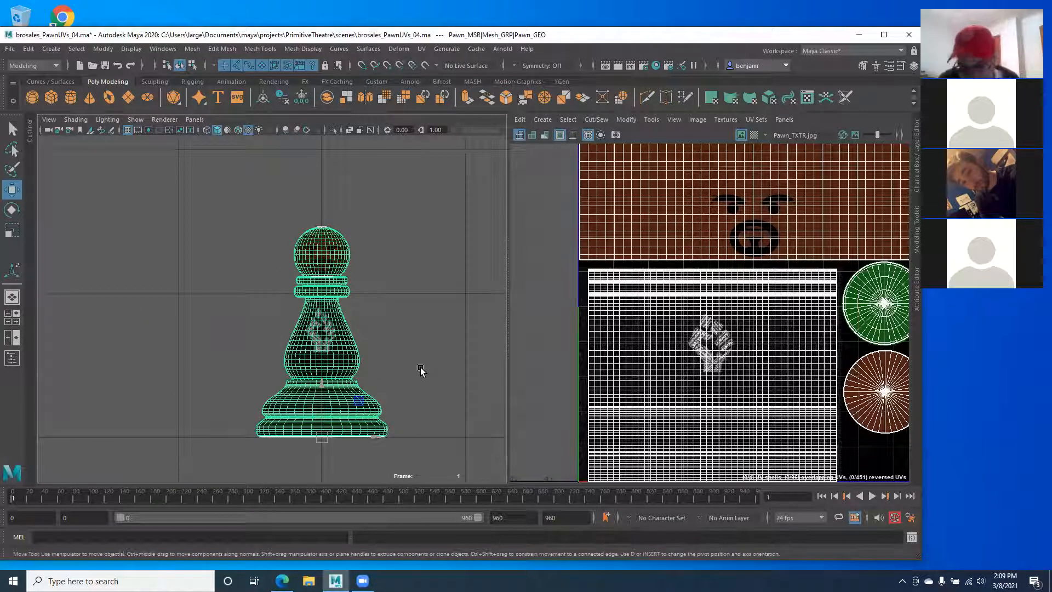
Step: Switch to UV selection and pull the body shell's right-edge UVs outward
middle_click_drag(540, 336, 521, 296, "alt")
left_click_drag(509, 282, 446, 282)
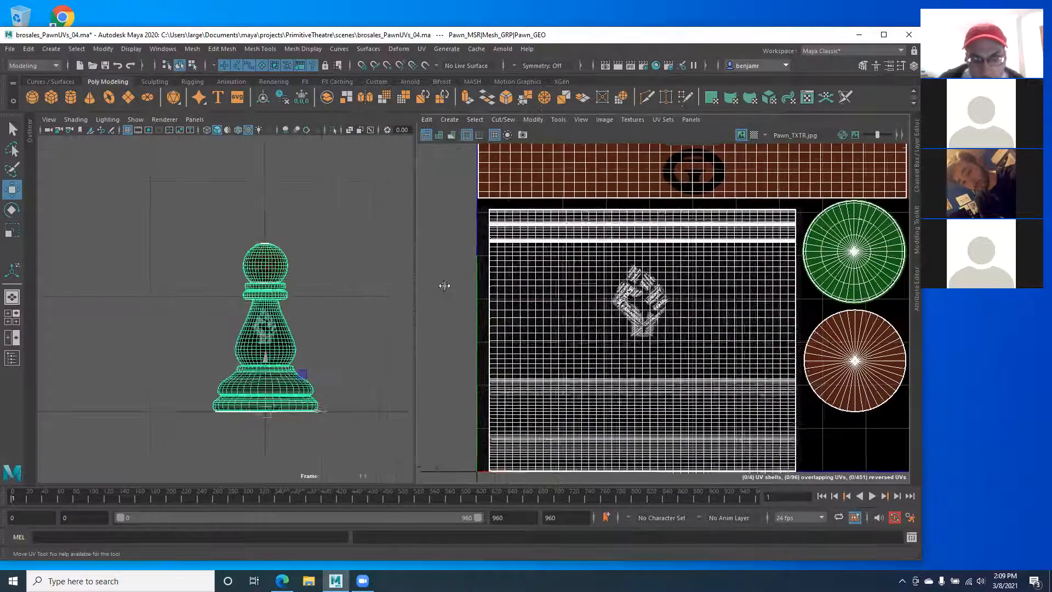
right_click_drag(507, 283, 548, 284)
left_click(484, 281)
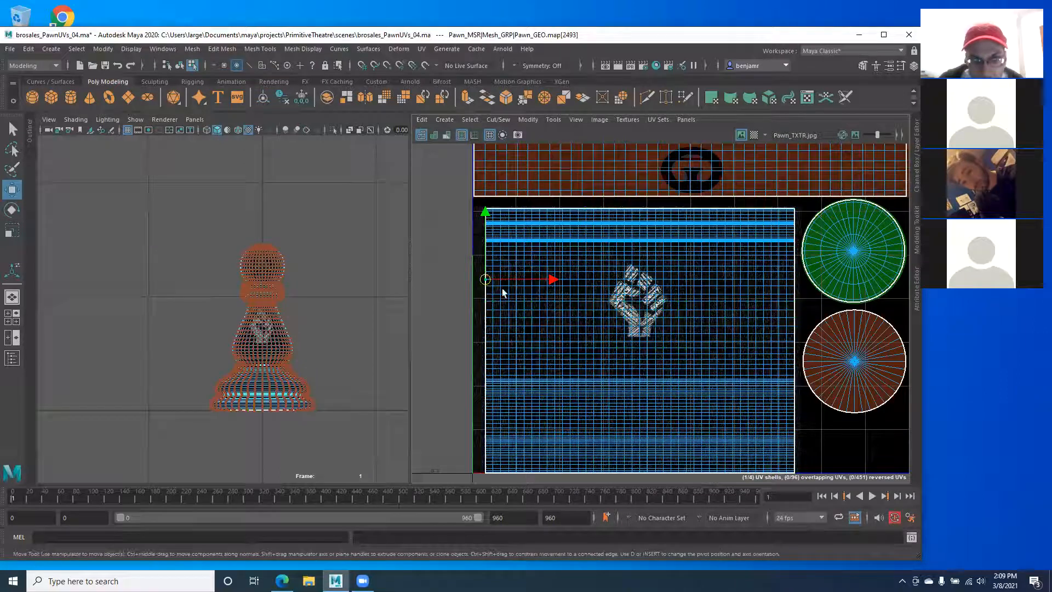
left_click(796, 298)
middle_click_drag(746, 298, 593, 296, "alt")
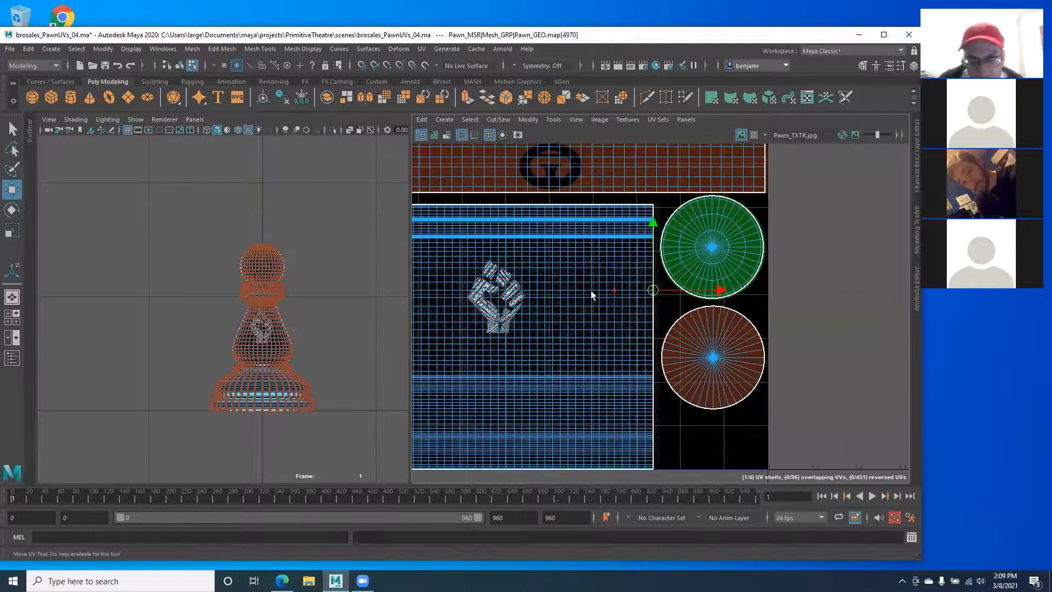
right_click_drag(598, 296, 818, 341, "alt")
right_click_drag(570, 244, 716, 336, "alt")
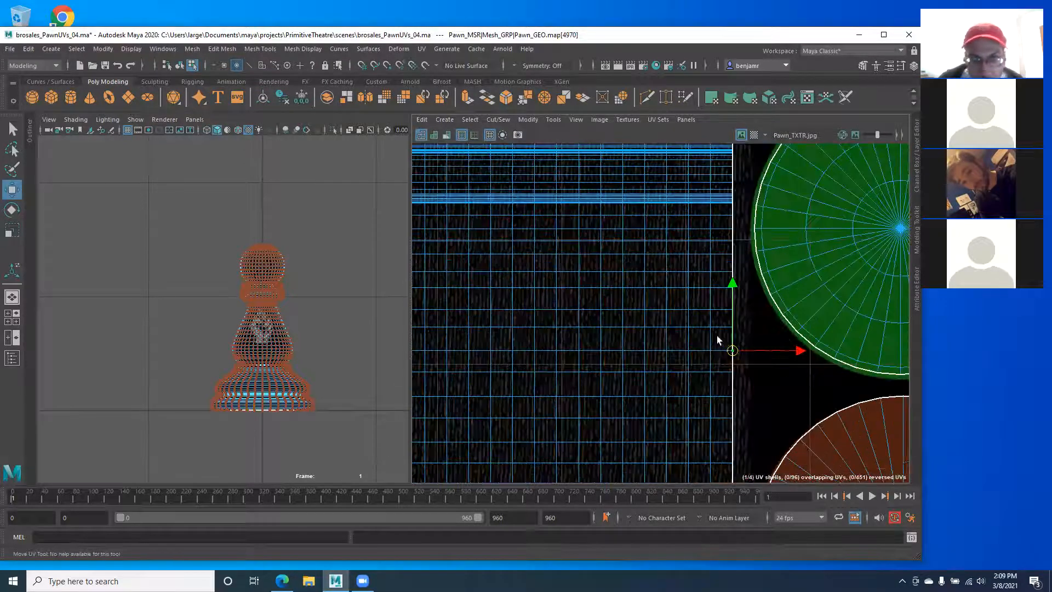
mouse_move(742, 347)
left_mouse_down()
mouse_move(741, 309)
mouse_move(754, 377)
mouse_move(747, 354)
left_mouse_up()
left_click(733, 327)
left_click(732, 309)
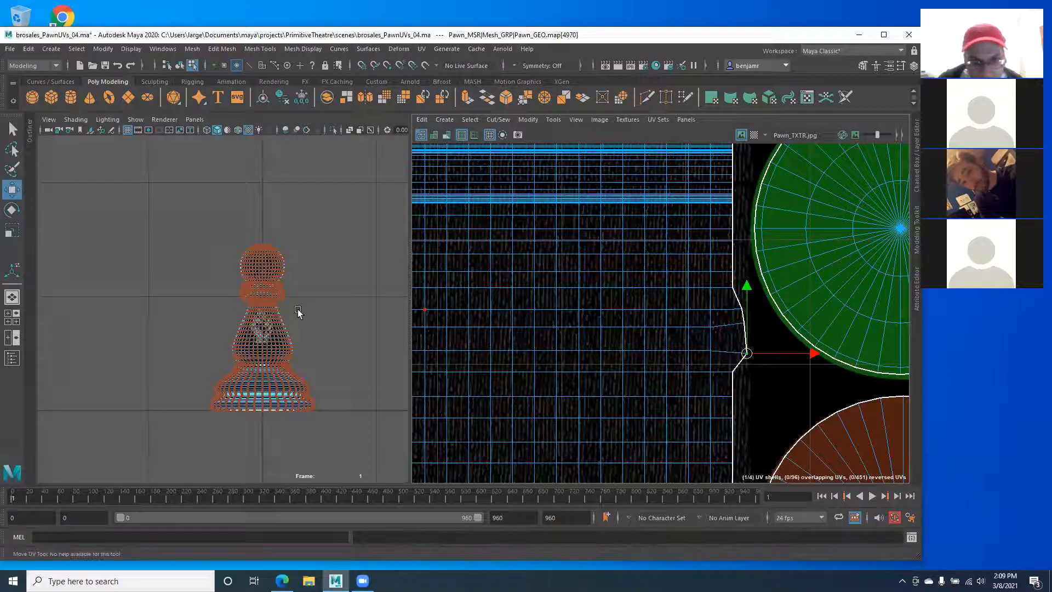
Step: Nudge more right-edge body UVs while bringing the pawn's collar into view
right_click_drag(297, 308, 349, 375, "alt")
middle_click_drag(347, 372, 236, 316, "alt")
right_click_drag(236, 316, 232, 279, "alt")
middle_click_drag(233, 279, 284, 449, "alt")
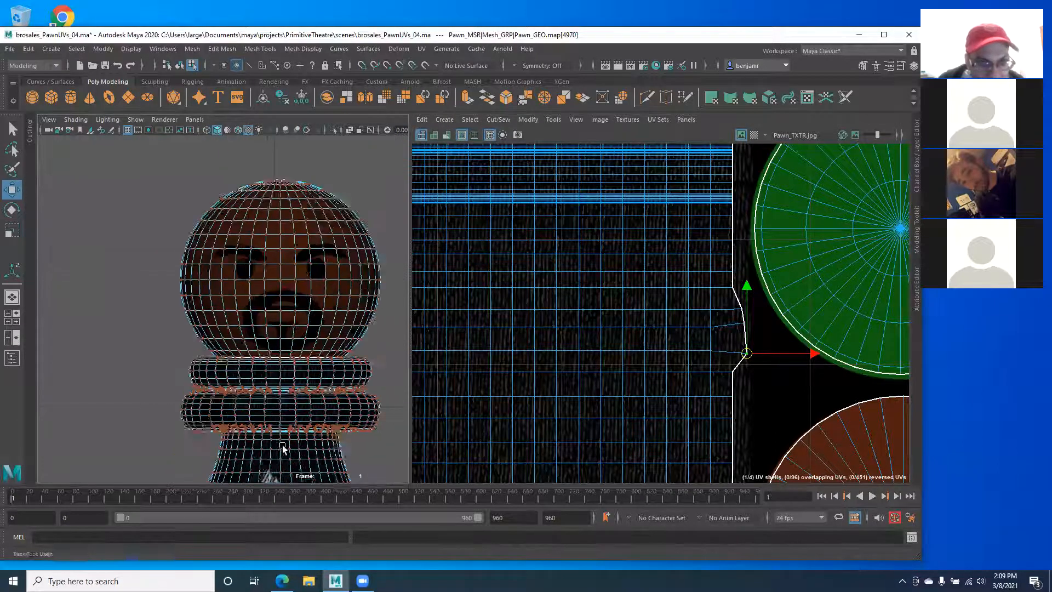
right_click_drag(284, 449, 335, 520, "alt")
middle_click_drag(335, 521, 288, 424, "alt")
left_click_drag(732, 316, 751, 338)
left_click_drag(743, 324, 751, 326)
Step: Switch to Perspective view and frame the pawn to inspect its body
middle_click_drag(269, 387, 242, 349, "alt")
key("space")
left_click_drag(243, 349, 93, 369)
right_click_drag(94, 368, 118, 357, "alt")
middle_click_drag(118, 356, 167, 196, "alt")
key("f")
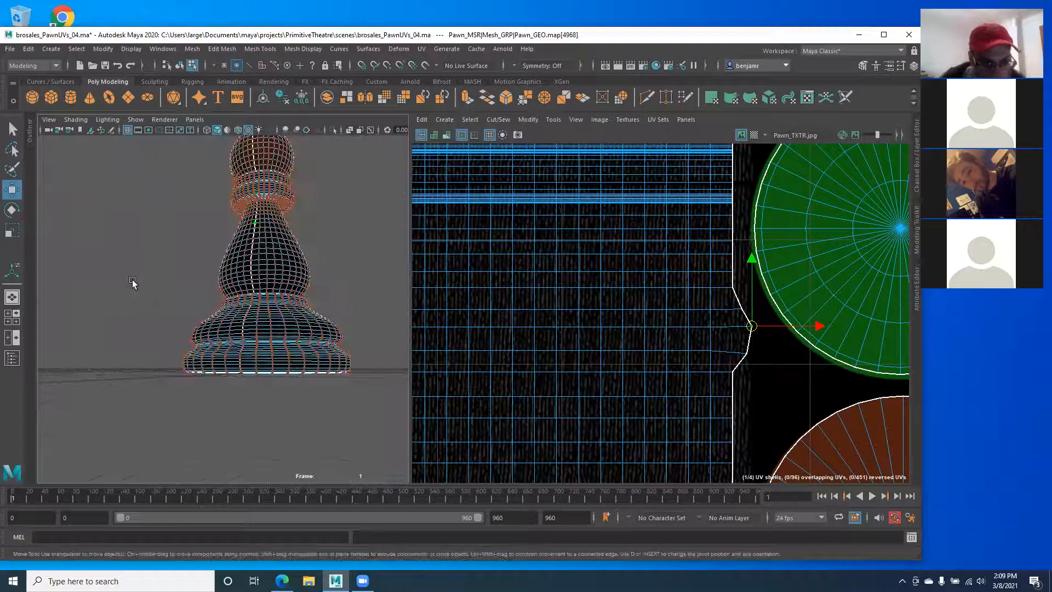
right_click_drag(174, 262, 230, 282, "alt")
middle_click_drag(227, 276, 219, 368, "alt")
right_click_drag(241, 359, 318, 351, "alt")
left_click_drag(244, 294, 237, 324, "alt")
Step: Orbit close to the neck seam, trial-nudge two seam UVs, then undo the moves
middle_click_drag(228, 263, 216, 310, "alt")
right_click_drag(216, 310, 228, 306, "alt")
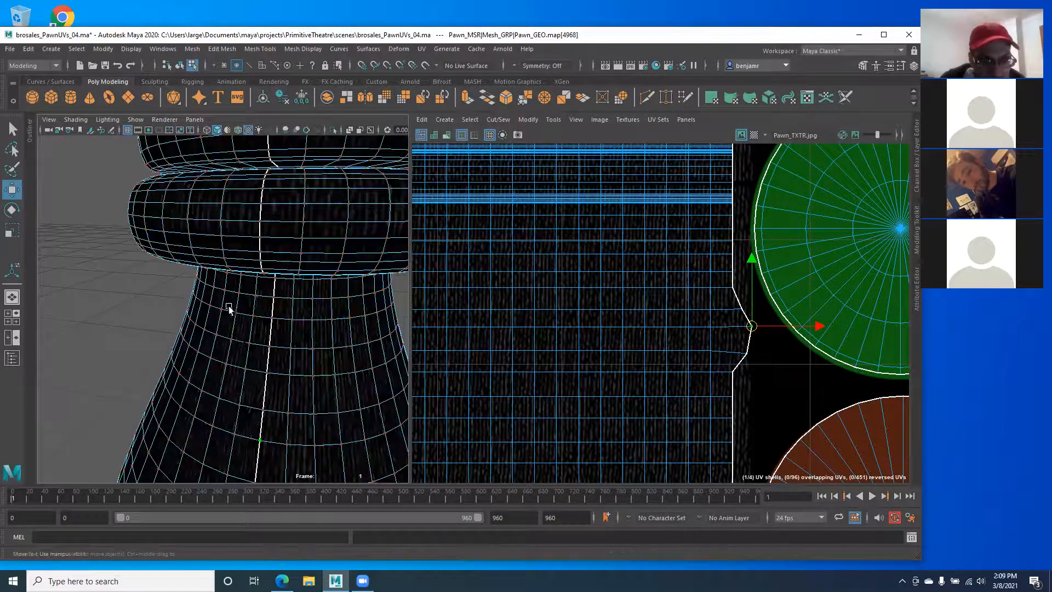
middle_click_drag(228, 306, 222, 258, "alt")
right_click_drag(237, 307, 235, 321, "alt")
left_click_drag(225, 320, 253, 362, "alt")
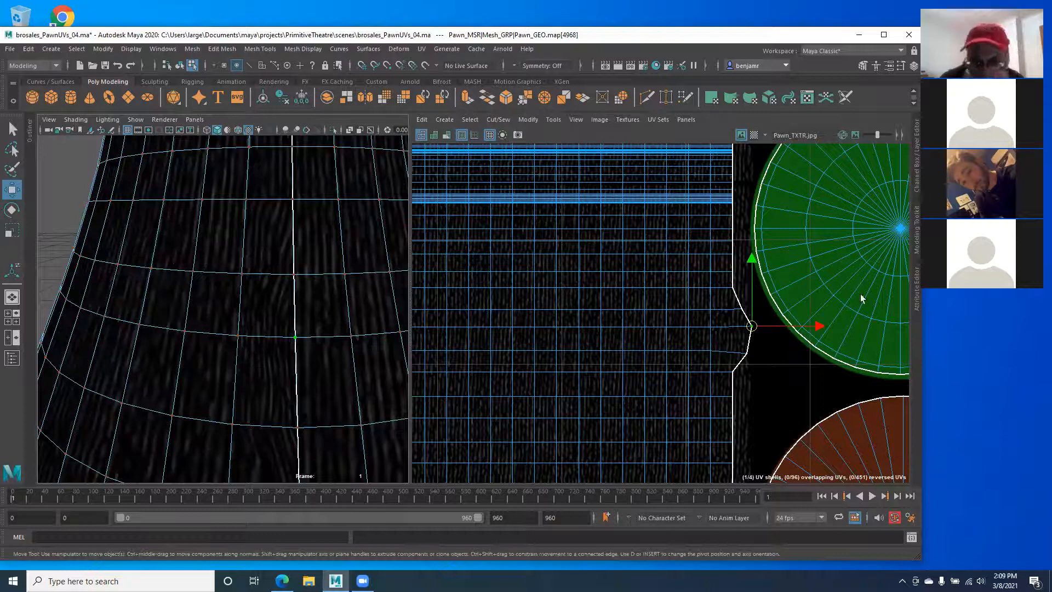
left_click_drag(738, 311, 753, 341)
key("ctrl+z")
key("ctrl+z")
key("ctrl+z")
key("ctrl+z")
key("ctrl+z")
key("ctrl+z")
key("ctrl+z")
key("ctrl+z")
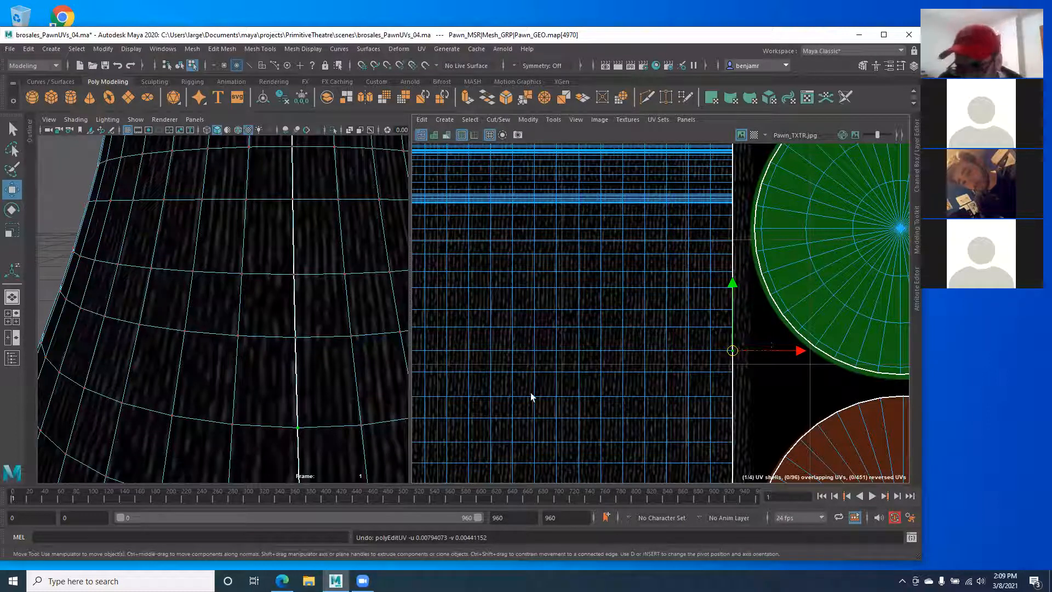
Step: Toggle the Maya window between full height and its shorter height
double_click(919, 555)
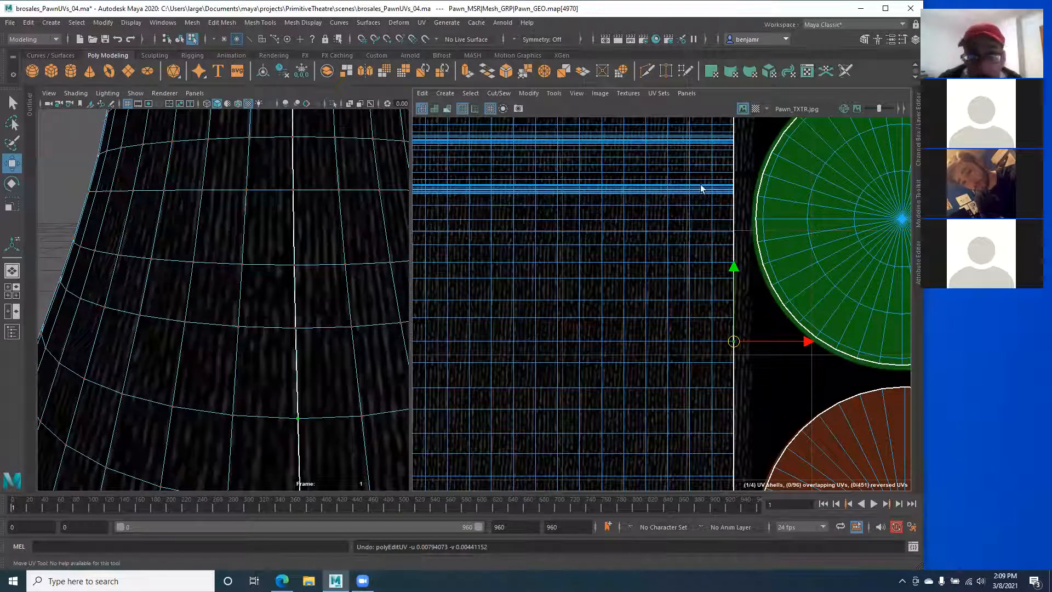
double_click(313, 6)
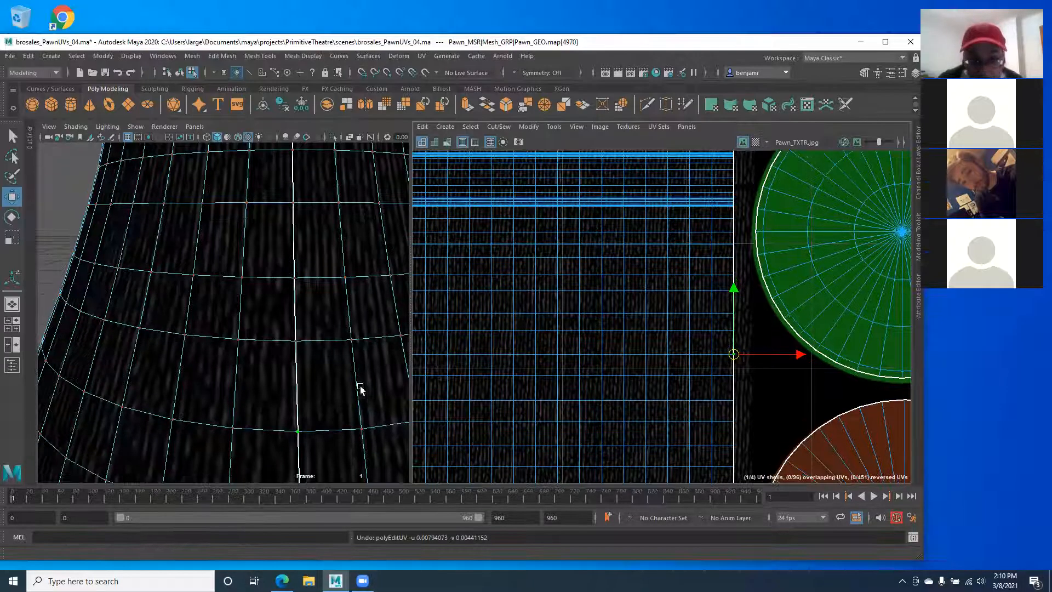
double_click(425, 560)
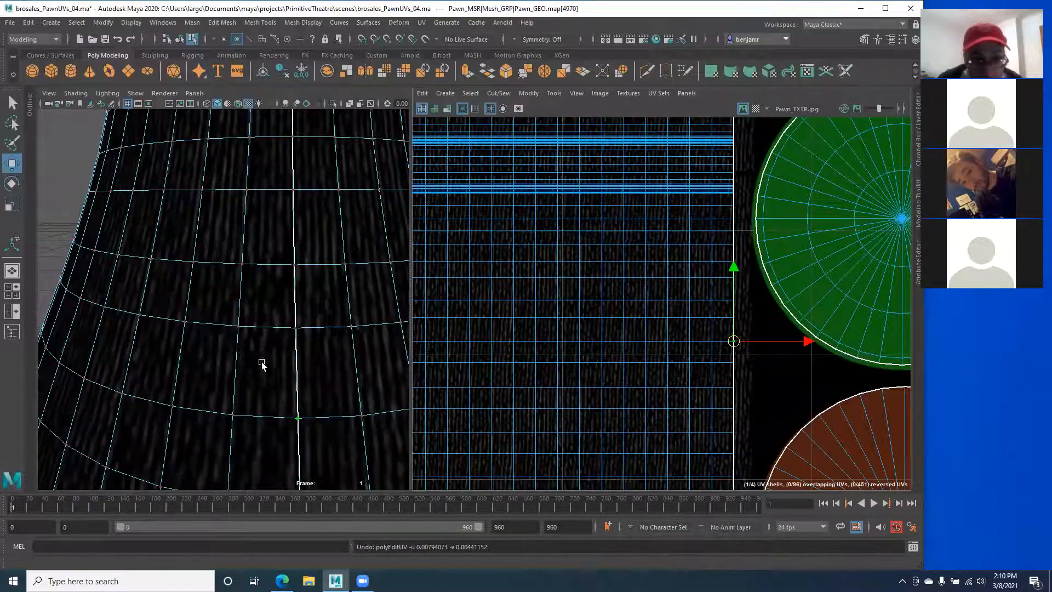
double_click(259, 6)
Step: Return the pawn to Object Mode and orbit to show its painted face and fist
right_click_drag(261, 208, 166, 235, "alt")
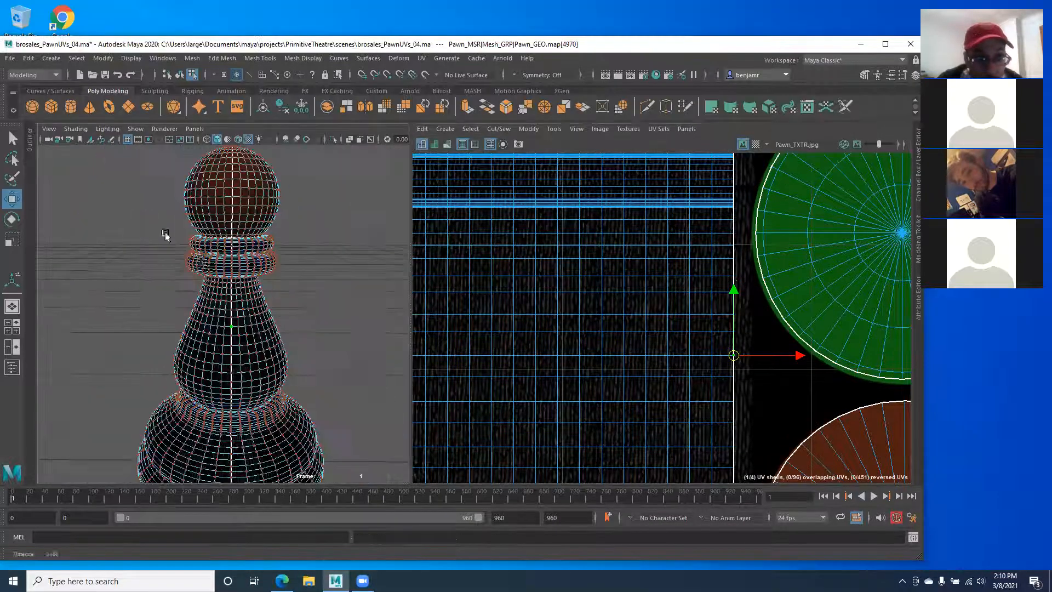
right_click_drag(233, 247, 272, 233)
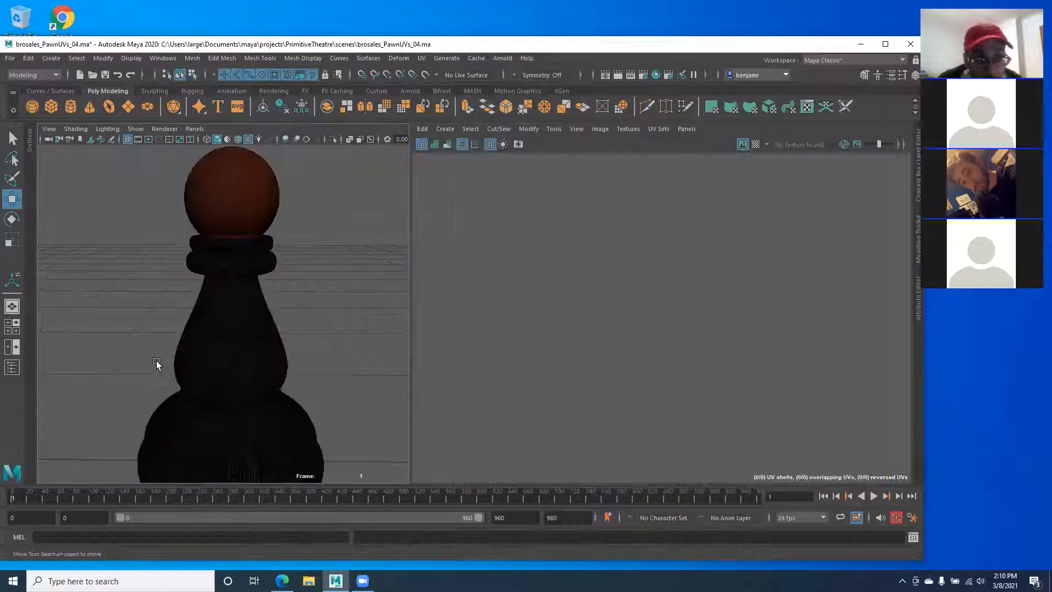
left_click_drag(139, 358, 329, 351, "alt")
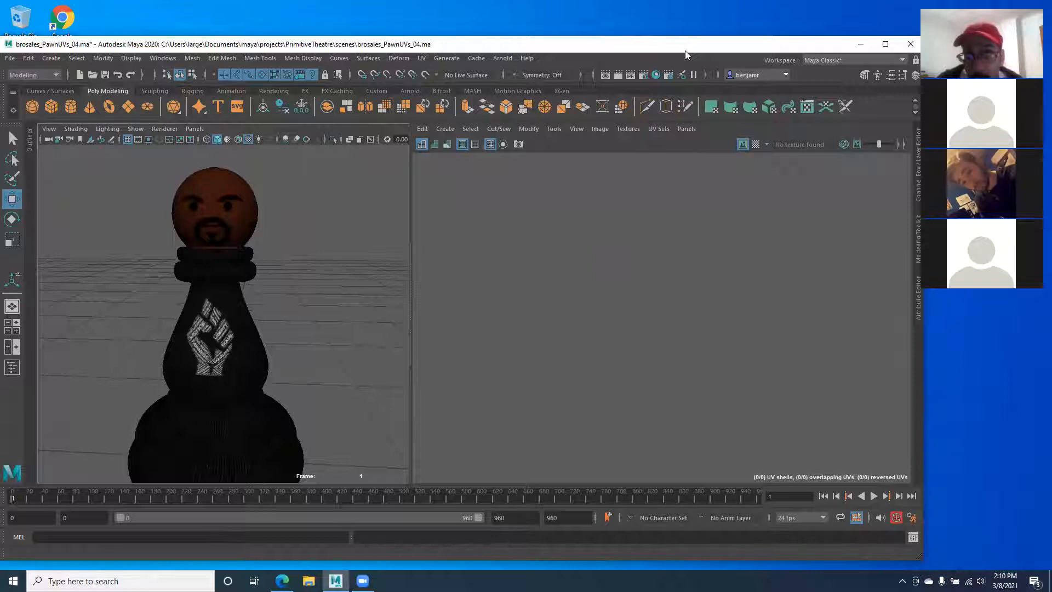